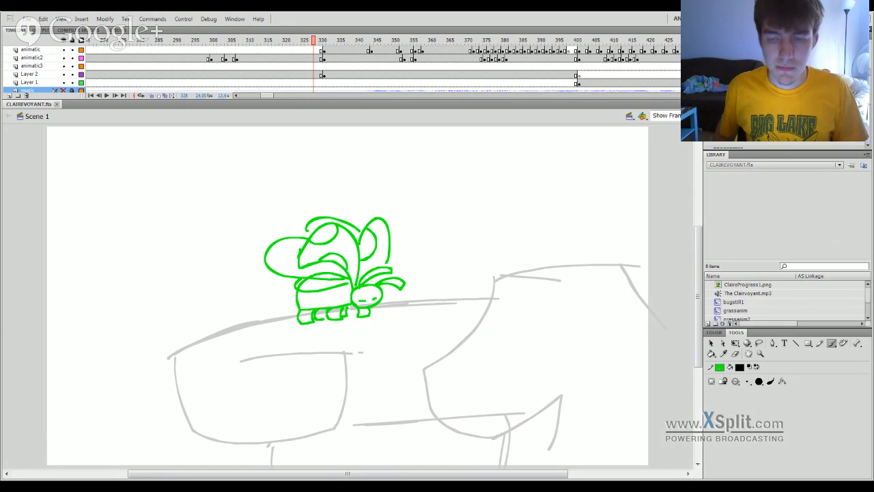
Play back the animatic from frame 330 and again from past frame 400 to about frame 727.
{"action": "left_click", "coordinate": [337, 41]}
{"action": "left_click", "coordinate": [321, 41]}
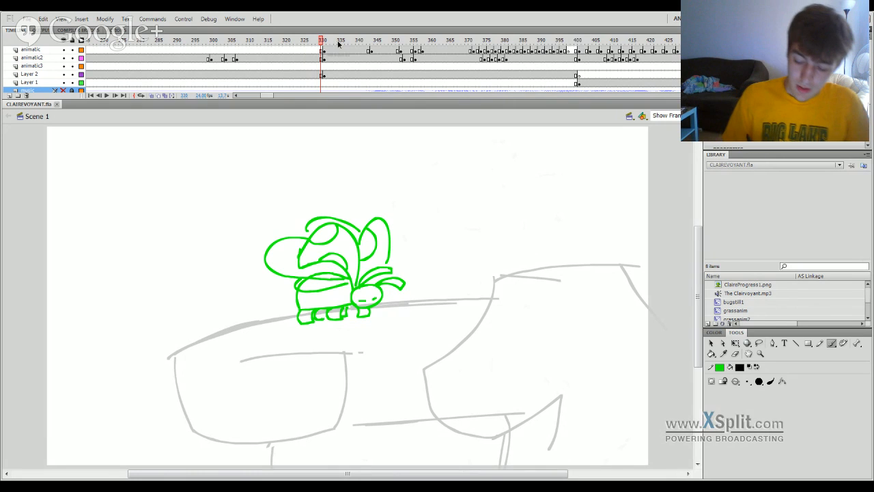
{"action": "key", "text": "Return"}
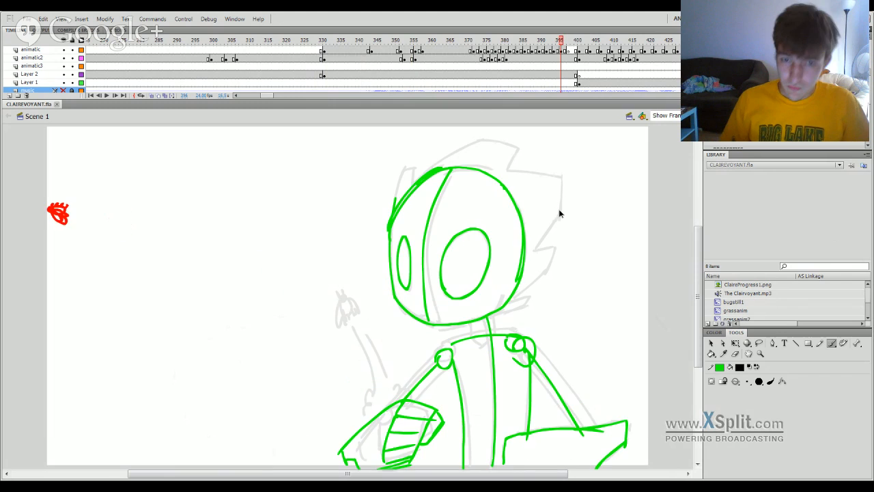
{"action": "key", "text": "Return"}
{"action": "left_click_drag", "start_coordinate": [592, 42], "coordinate": [579, 54]}
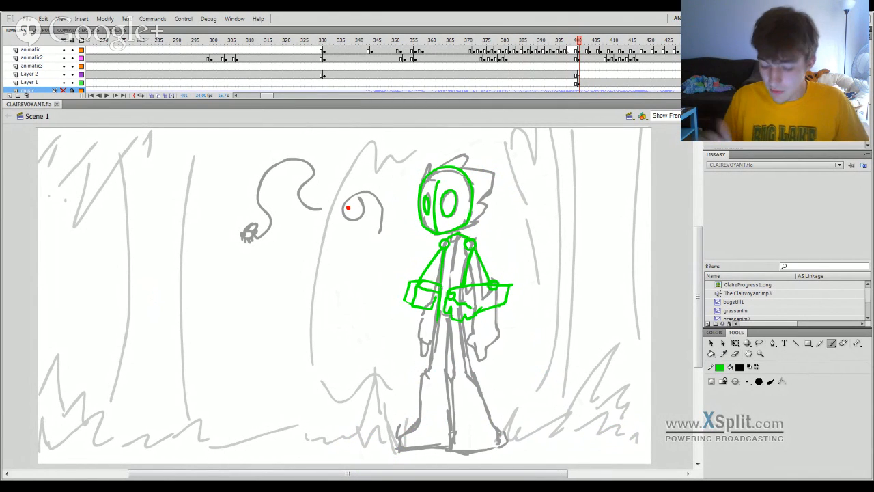
{"action": "left_click_drag", "start_coordinate": [599, 51], "coordinate": [637, 49]}
{"action": "key", "text": "Return"}
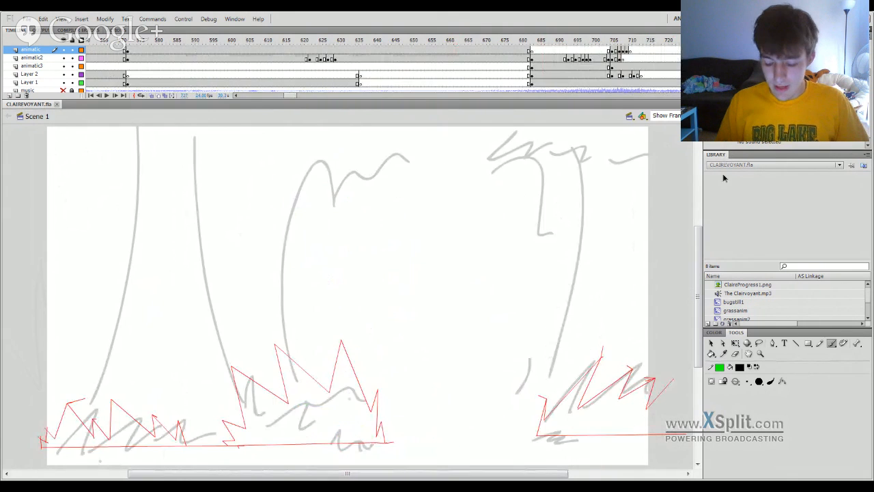
{"action": "key", "text": "Return"}
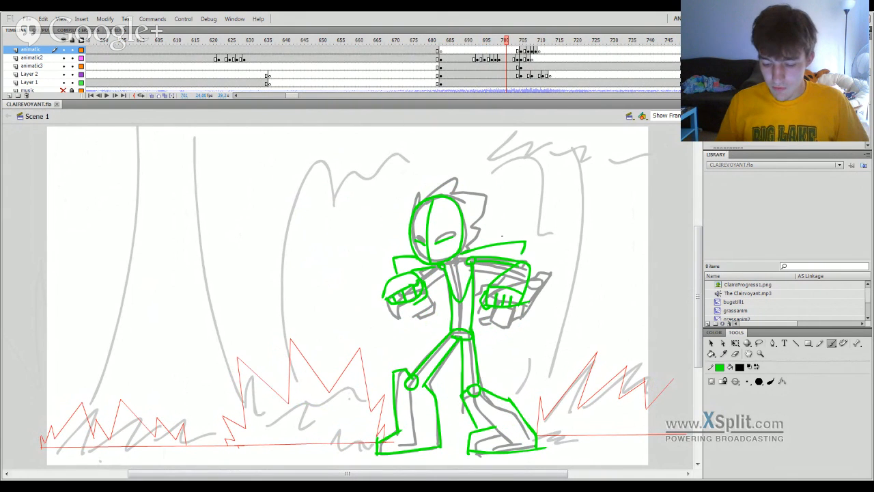
Delete the Layer 2 drawings between about frames 704 and 711, and scrub through the following shot to frame 731.
{"action": "left_click", "coordinate": [513, 82]}
{"action": "left_click", "coordinate": [515, 74]}
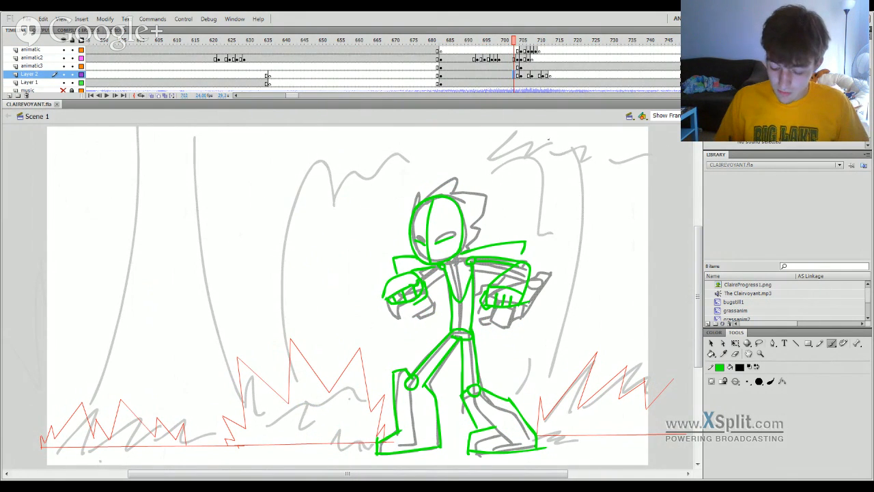
{"action": "left_click", "coordinate": [518, 76]}
{"action": "left_click", "coordinate": [525, 76]}
{"action": "key", "text": "Delete"}
{"action": "left_click", "coordinate": [532, 75]}
{"action": "key", "text": "Delete"}
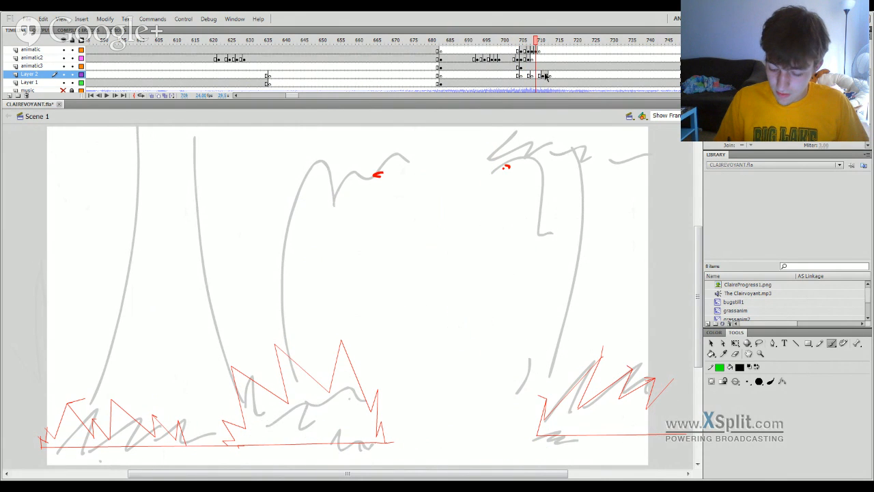
{"action": "left_click", "coordinate": [543, 76]}
{"action": "key", "text": "Delete"}
{"action": "left_click_drag", "start_coordinate": [516, 46], "coordinate": [615, 50]}
Examine the closing part of the animatic, from about frame 5030 back to frame 4710.
{"action": "left_click", "coordinate": [315, 91]}
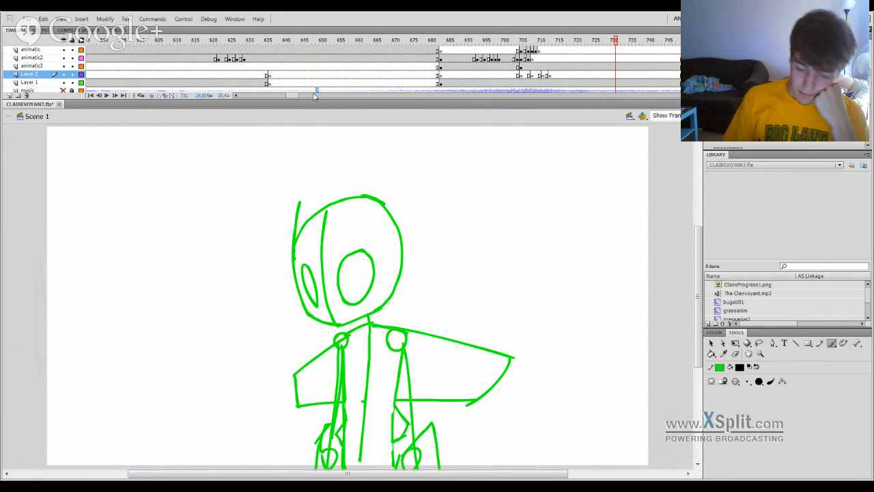
{"action": "mouse_move", "coordinate": [317, 95]}
{"action": "left_mouse_down"}
{"action": "mouse_move", "coordinate": [693, 102]}
{"action": "mouse_move", "coordinate": [554, 113]}
{"action": "mouse_move", "coordinate": [601, 112]}
{"action": "mouse_move", "coordinate": [599, 94]}
{"action": "mouse_move", "coordinate": [633, 96]}
{"action": "left_mouse_up"}
{"action": "left_click", "coordinate": [601, 41]}
{"action": "left_click", "coordinate": [594, 42]}
{"action": "left_click", "coordinate": [510, 41]}
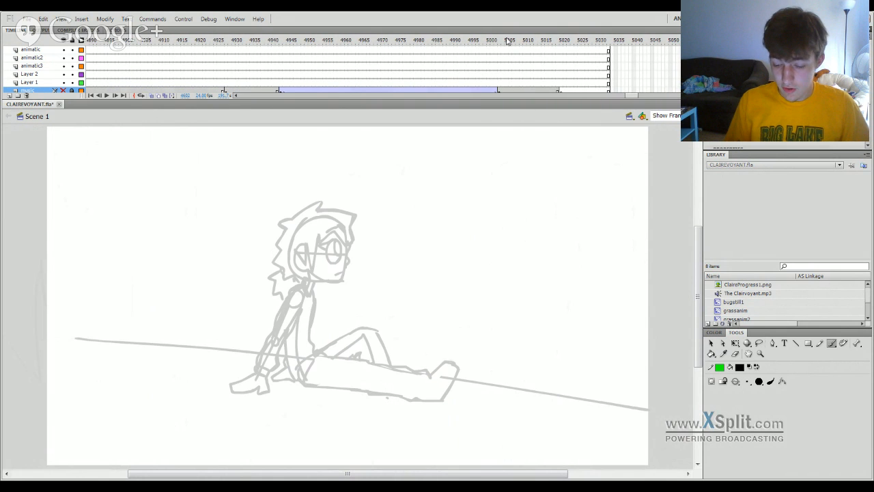
{"action": "left_click", "coordinate": [241, 41]}
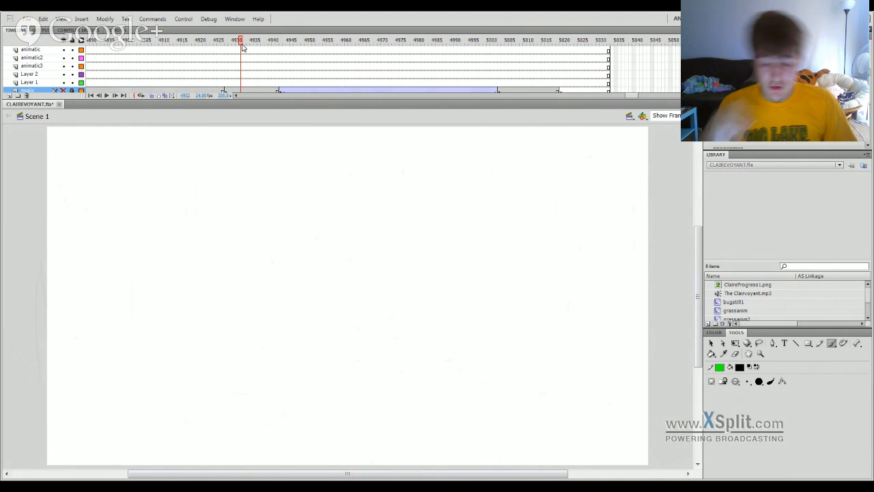
{"action": "left_click_drag", "start_coordinate": [634, 96], "coordinate": [604, 92]}
{"action": "left_click", "coordinate": [448, 43]}
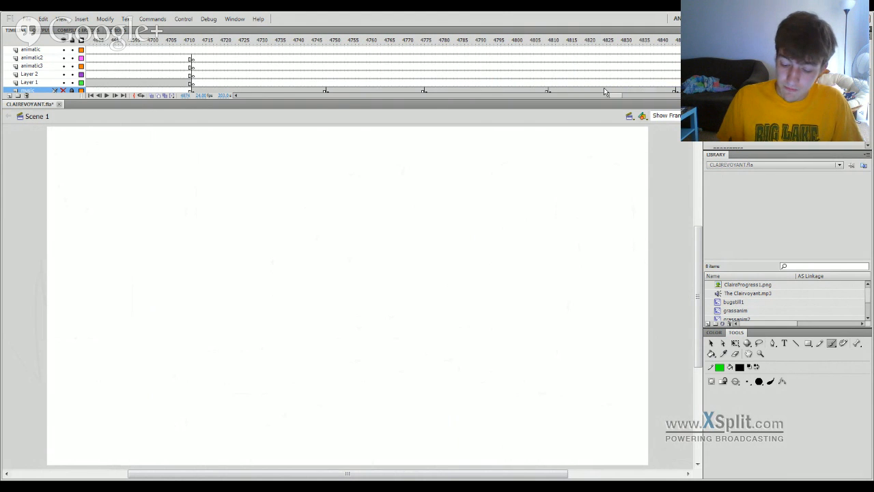
{"action": "left_click", "coordinate": [186, 43]}
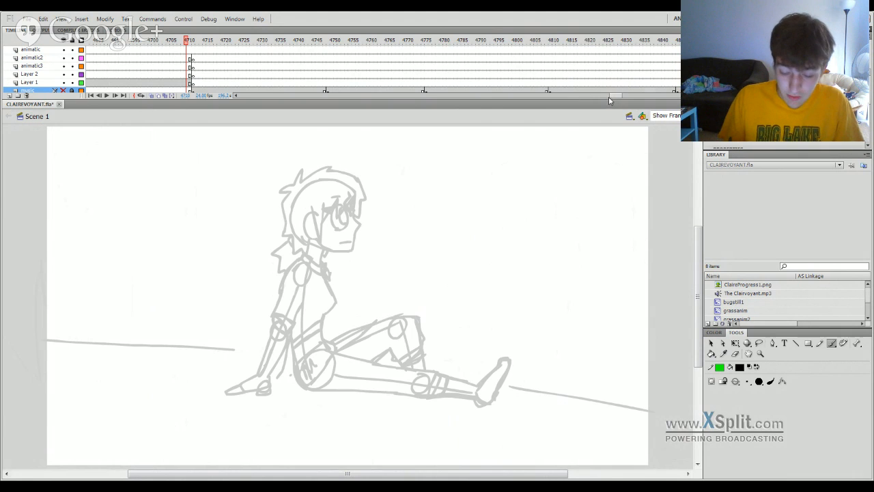
Examine the later scenes further back, including the sketches around frames 4586 and 2803.
{"action": "left_click_drag", "start_coordinate": [610, 100], "coordinate": [589, 101]}
{"action": "left_click", "coordinate": [279, 42]}
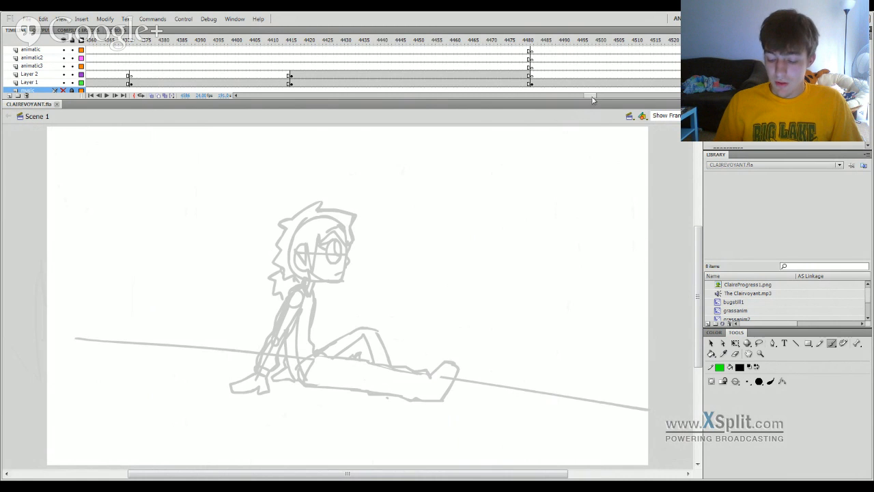
{"action": "mouse_move", "coordinate": [592, 98]}
{"action": "left_mouse_down"}
{"action": "mouse_move", "coordinate": [521, 119]}
{"action": "mouse_move", "coordinate": [492, 141]}
{"action": "mouse_move", "coordinate": [459, 190]}
{"action": "left_mouse_up"}
{"action": "left_click", "coordinate": [425, 40]}
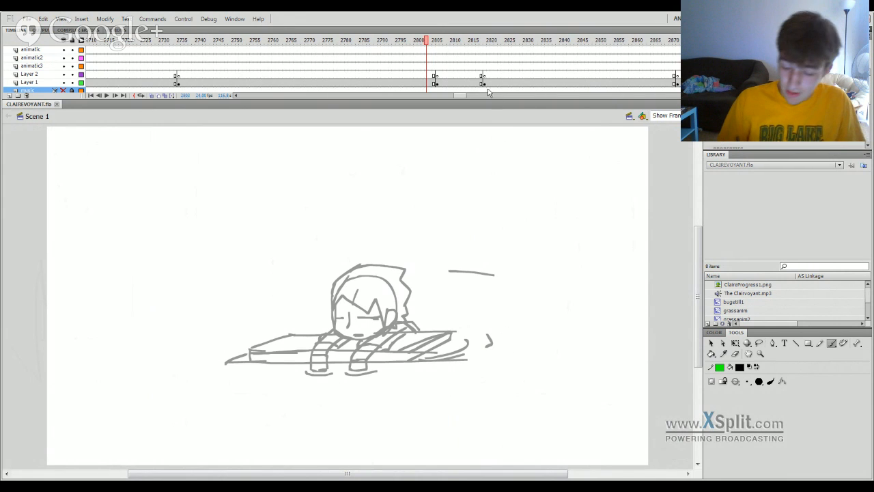
{"action": "left_click_drag", "start_coordinate": [459, 96], "coordinate": [357, 126]}
{"action": "left_click", "coordinate": [356, 43]}
Examine the shots between about frames 744 and 815, ending on the bug on the grass blade.
{"action": "mouse_move", "coordinate": [372, 97]}
{"action": "left_mouse_down"}
{"action": "mouse_move", "coordinate": [336, 103]}
{"action": "mouse_move", "coordinate": [298, 96]}
{"action": "left_mouse_up"}
{"action": "left_click", "coordinate": [365, 43]}
{"action": "left_click", "coordinate": [281, 41]}
{"action": "left_click", "coordinate": [242, 41]}
{"action": "left_click", "coordinate": [333, 42]}
{"action": "left_click", "coordinate": [401, 43]}
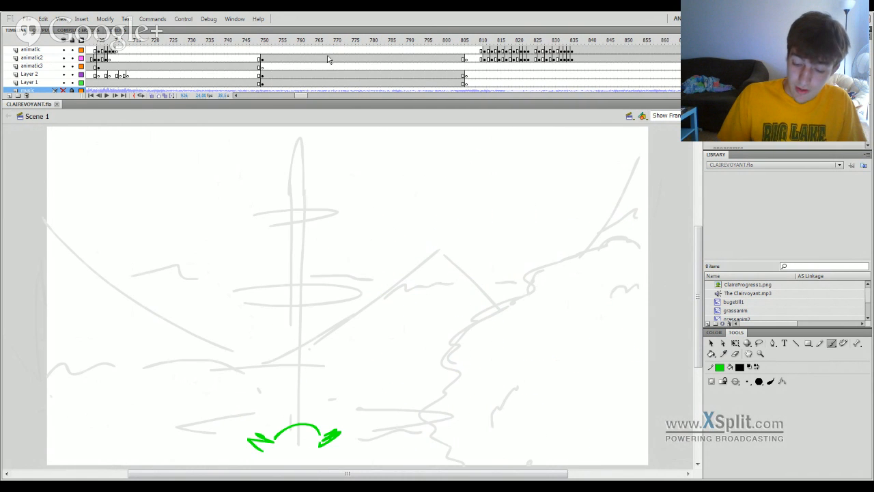
{"action": "left_click", "coordinate": [345, 42]}
{"action": "left_click", "coordinate": [499, 41]}
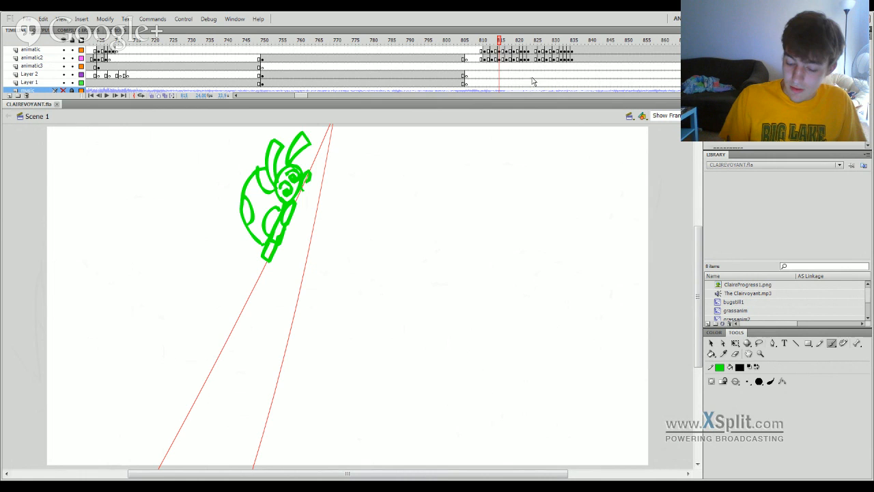
{"action": "left_click", "coordinate": [488, 42]}
Review the early scenes around frame 368 and the hand reaching for the bug at frame 119.
{"action": "left_click", "coordinate": [305, 97]}
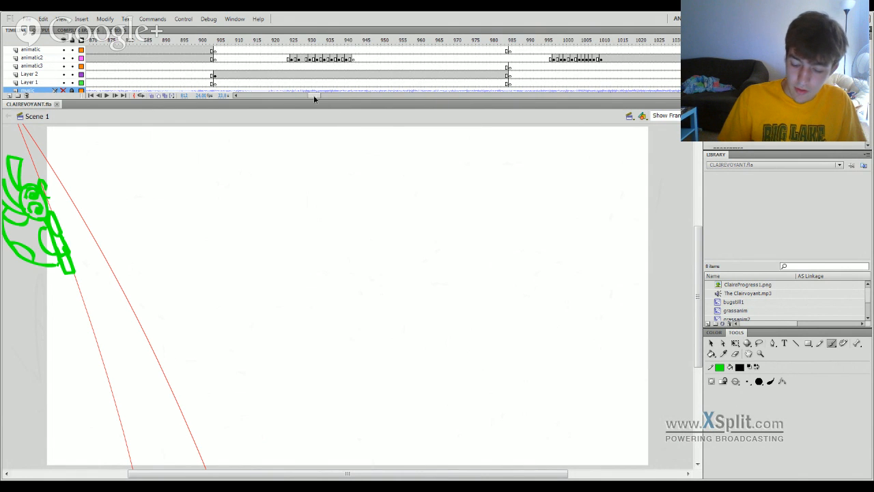
{"action": "left_click_drag", "start_coordinate": [314, 97], "coordinate": [267, 99]}
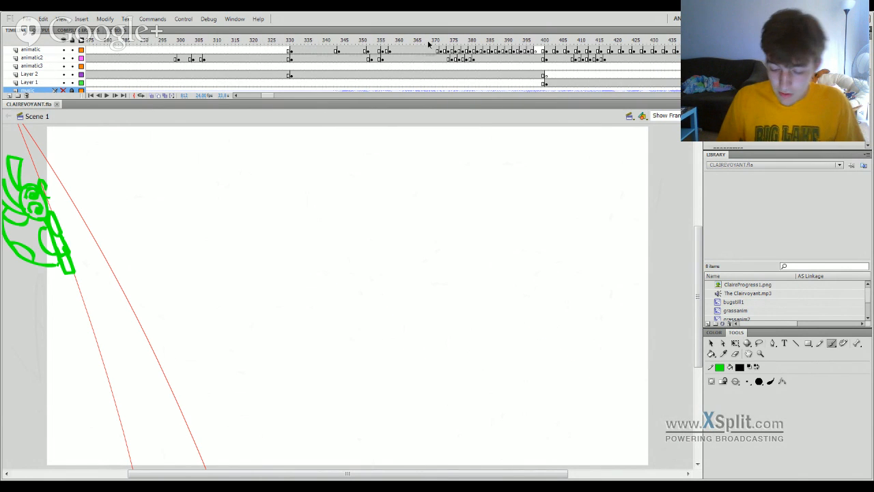
{"action": "left_click", "coordinate": [428, 42]}
{"action": "left_click_drag", "start_coordinate": [270, 97], "coordinate": [250, 97]}
{"action": "left_click", "coordinate": [315, 43]}
{"action": "left_click", "coordinate": [363, 42]}
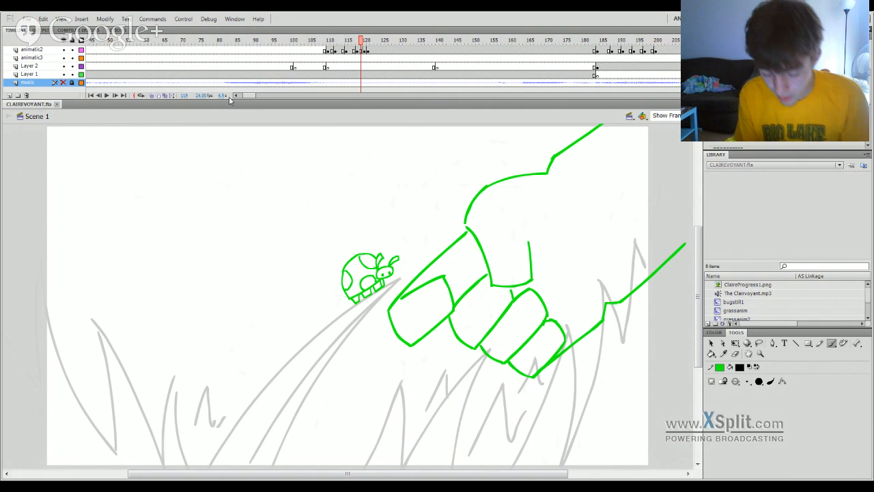
Scrub backward through the middle scenes from about frame 1719, past frame 1212, to the green figure at frame 1019.
{"action": "mouse_move", "coordinate": [232, 97]}
{"action": "left_mouse_down"}
{"action": "mouse_move", "coordinate": [353, 104]}
{"action": "mouse_move", "coordinate": [350, 95]}
{"action": "mouse_move", "coordinate": [376, 96]}
{"action": "mouse_move", "coordinate": [358, 94]}
{"action": "left_mouse_up"}
{"action": "left_click", "coordinate": [431, 43]}
{"action": "left_click", "coordinate": [416, 41]}
{"action": "left_click", "coordinate": [594, 42]}
{"action": "left_click", "coordinate": [408, 43]}
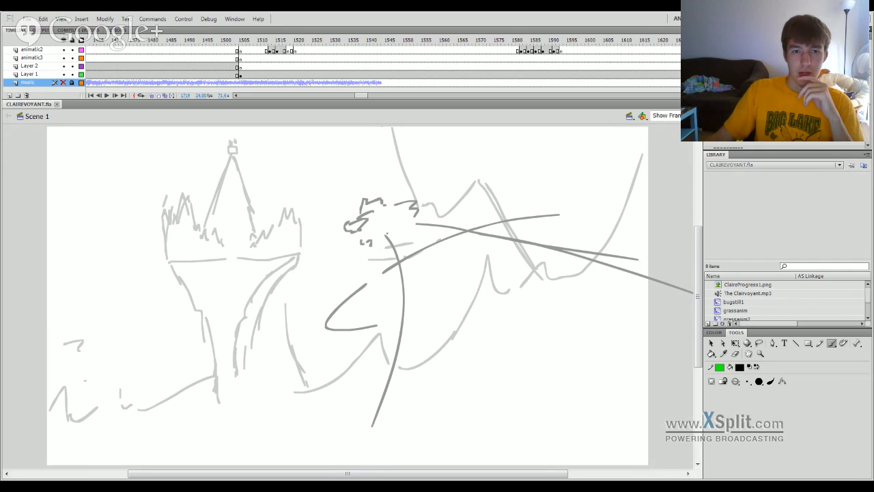
{"action": "mouse_move", "coordinate": [305, 42]}
{"action": "left_mouse_down"}
{"action": "mouse_move", "coordinate": [262, 102]}
{"action": "mouse_move", "coordinate": [307, 318]}
{"action": "mouse_move", "coordinate": [294, 373]}
{"action": "mouse_move", "coordinate": [253, 428]}
{"action": "mouse_move", "coordinate": [278, 424]}
{"action": "mouse_move", "coordinate": [61, 475]}
{"action": "mouse_move", "coordinate": [327, 404]}
{"action": "mouse_move", "coordinate": [390, 410]}
{"action": "mouse_move", "coordinate": [521, 390]}
{"action": "mouse_move", "coordinate": [476, 382]}
{"action": "mouse_move", "coordinate": [48, 422]}
{"action": "mouse_move", "coordinate": [269, 410]}
{"action": "mouse_move", "coordinate": [267, 400]}
{"action": "left_mouse_up"}
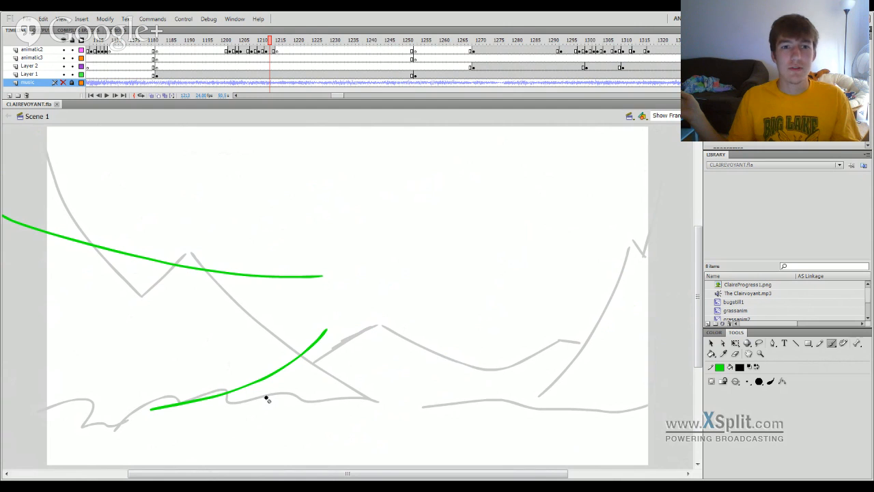
{"action": "mouse_move", "coordinate": [295, 41]}
{"action": "left_mouse_down"}
{"action": "mouse_move", "coordinate": [245, 60]}
{"action": "mouse_move", "coordinate": [200, 322]}
{"action": "mouse_move", "coordinate": [77, 387]}
{"action": "mouse_move", "coordinate": [182, 373]}
{"action": "mouse_move", "coordinate": [130, 384]}
{"action": "mouse_move", "coordinate": [59, 425]}
{"action": "mouse_move", "coordinate": [161, 384]}
{"action": "left_mouse_up"}
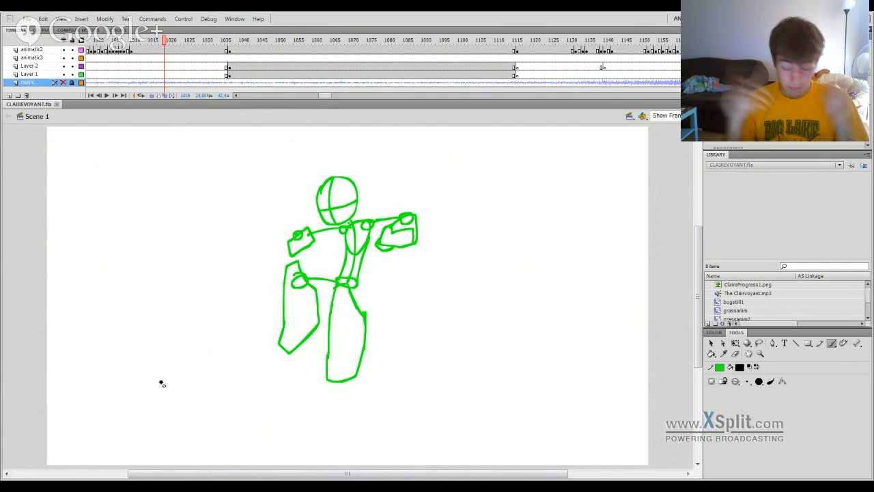
Go backward through the green figure's movement to frame 1000.
{"action": "key", "text": "comma"}
{"action": "key", "text": "comma"}
{"action": "key", "text": "comma"}
{"action": "key", "text": "comma"}
{"action": "key", "text": "comma"}
{"action": "key", "text": "comma"}
{"action": "key", "text": "comma"}
{"action": "key", "text": "comma"}
{"action": "key", "text": "comma"}
{"action": "key", "text": "comma"}
{"action": "key", "text": "comma"}
{"action": "key", "text": "comma"}
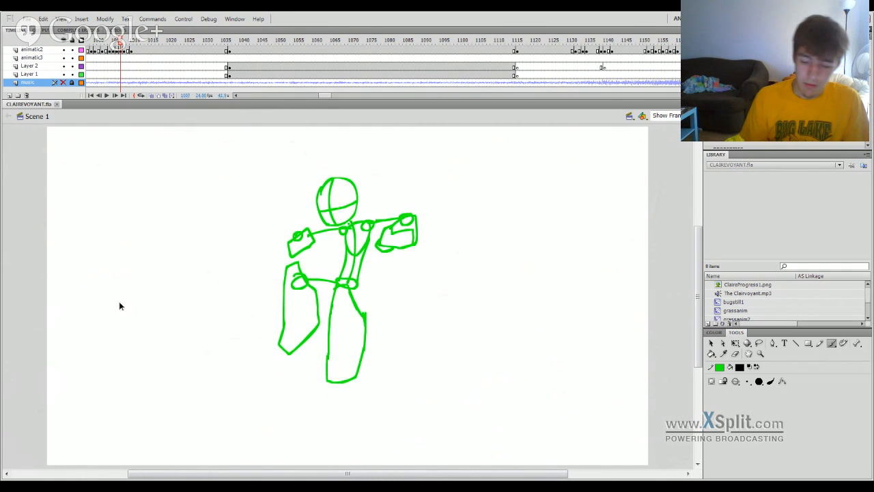
{"action": "key", "text": "comma"}
{"action": "key", "text": "comma"}
{"action": "key", "text": "comma"}
{"action": "key", "text": "comma"}
{"action": "key", "text": "comma"}
{"action": "key", "text": "comma"}
{"action": "key", "text": "comma"}
{"action": "key", "text": "comma"}
{"action": "key", "text": "comma"}
{"action": "key", "text": "comma"}
{"action": "key", "text": "comma"}
{"action": "key", "text": "comma"}
{"action": "key", "text": "comma"}
{"action": "key", "text": "comma"}
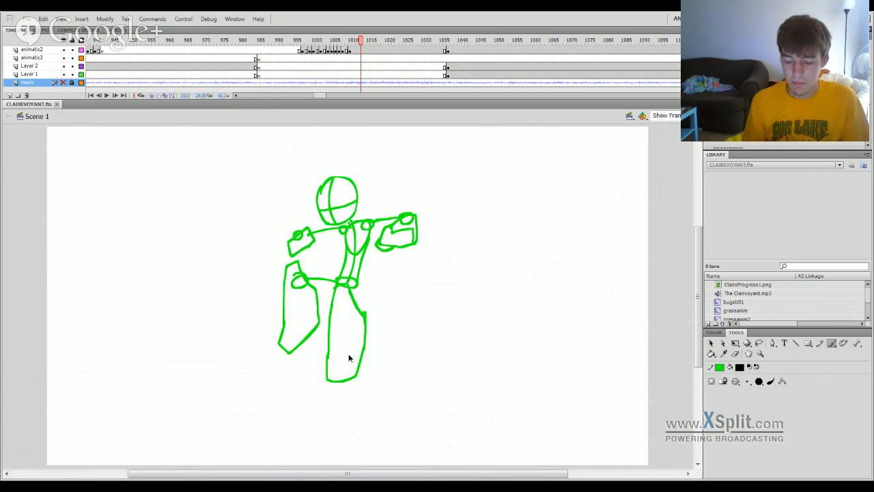
{"action": "key", "text": "comma"}
{"action": "key", "text": "comma"}
{"action": "key", "text": "comma"}
{"action": "key", "text": "comma"}
{"action": "key", "text": "comma"}
{"action": "key", "text": "comma"}
{"action": "key", "text": "comma"}
{"action": "key", "text": "comma"}
{"action": "key", "text": "comma"}
{"action": "key", "text": "comma"}
{"action": "key", "text": "comma"}
{"action": "key", "text": "comma"}
{"action": "key", "text": "comma"}
{"action": "key", "text": "comma"}
{"action": "key", "text": "comma"}
{"action": "key", "text": "comma"}
{"action": "key", "text": "comma"}
{"action": "key", "text": "comma"}
{"action": "key", "text": "comma"}
{"action": "key", "text": "comma"}
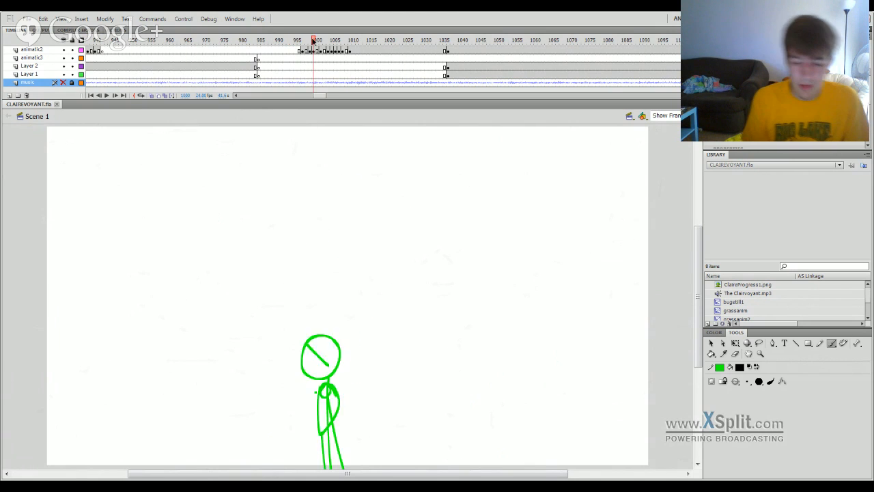
Scrub back and forth through the mountain landscape shot between about frames 904 and 922.
{"action": "mouse_move", "coordinate": [309, 381]}
{"action": "left_mouse_down"}
{"action": "mouse_move", "coordinate": [169, 365]}
{"action": "mouse_move", "coordinate": [180, 366]}
{"action": "left_mouse_up"}
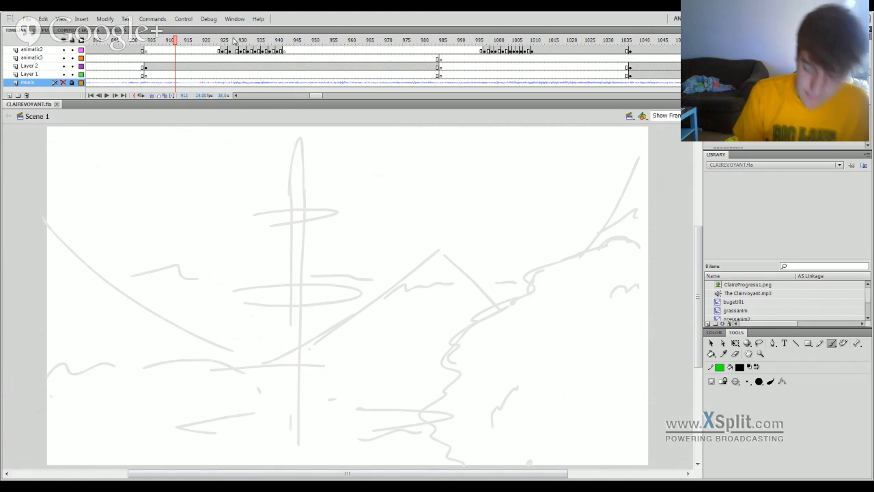
{"action": "left_click_drag", "start_coordinate": [234, 41], "coordinate": [210, 42]}
{"action": "left_click_drag", "start_coordinate": [233, 42], "coordinate": [214, 94]}
{"action": "left_click_drag", "start_coordinate": [155, 134], "coordinate": [145, 134]}
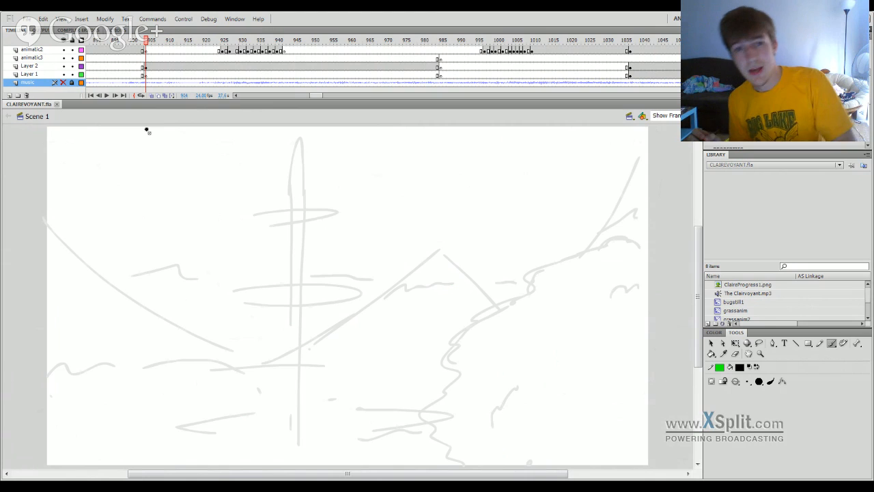
{"action": "left_click_drag", "start_coordinate": [238, 41], "coordinate": [214, 57]}
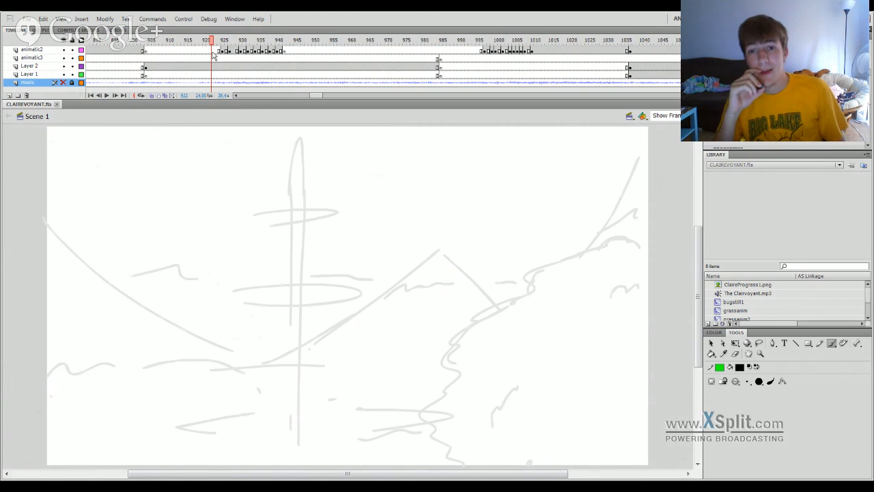
{"action": "mouse_move", "coordinate": [216, 44]}
{"action": "left_mouse_down"}
{"action": "mouse_move", "coordinate": [146, 136]}
{"action": "mouse_move", "coordinate": [100, 226]}
{"action": "mouse_move", "coordinate": [66, 347]}
{"action": "mouse_move", "coordinate": [292, 377]}
{"action": "mouse_move", "coordinate": [400, 369]}
{"action": "left_mouse_up"}
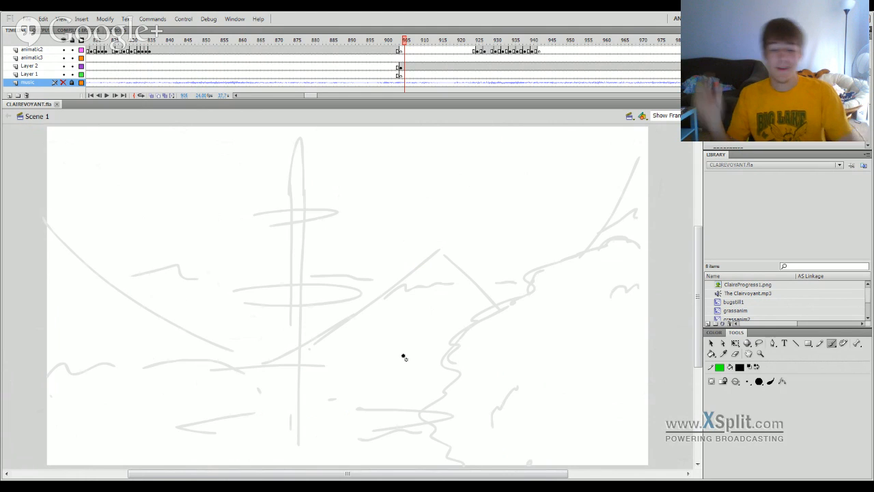
{"action": "left_click_drag", "start_coordinate": [412, 53], "coordinate": [466, 287]}
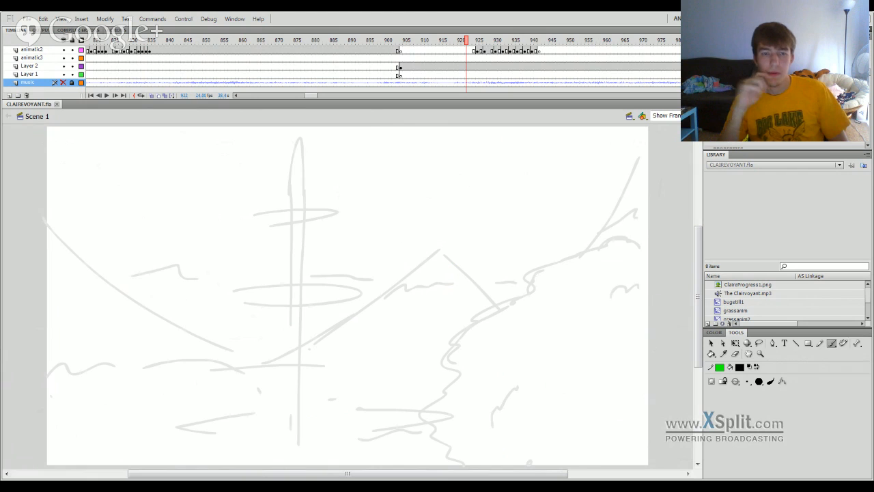
Scrub from the green tower drawing at frame 934 back through the bug shots to frame 543, then to frame 604.
{"action": "left_click_drag", "start_coordinate": [448, 44], "coordinate": [505, 385]}
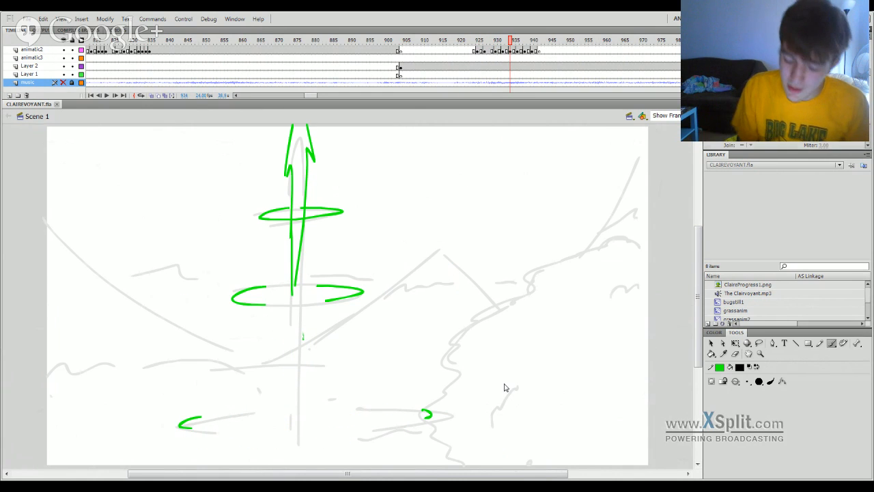
{"action": "mouse_move", "coordinate": [488, 42]}
{"action": "left_mouse_down"}
{"action": "mouse_move", "coordinate": [376, 166]}
{"action": "mouse_move", "coordinate": [478, 221]}
{"action": "mouse_move", "coordinate": [177, 325]}
{"action": "mouse_move", "coordinate": [108, 393]}
{"action": "mouse_move", "coordinate": [82, 445]}
{"action": "mouse_move", "coordinate": [551, 335]}
{"action": "mouse_move", "coordinate": [354, 375]}
{"action": "mouse_move", "coordinate": [554, 367]}
{"action": "mouse_move", "coordinate": [386, 386]}
{"action": "mouse_move", "coordinate": [526, 392]}
{"action": "left_mouse_up"}
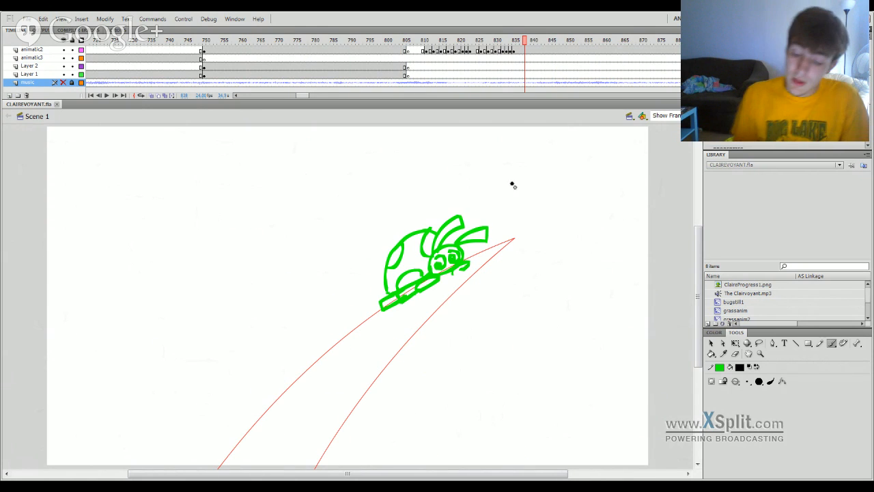
{"action": "mouse_move", "coordinate": [509, 43]}
{"action": "left_mouse_down"}
{"action": "mouse_move", "coordinate": [30, 430]}
{"action": "mouse_move", "coordinate": [272, 451]}
{"action": "mouse_move", "coordinate": [333, 440]}
{"action": "left_mouse_up"}
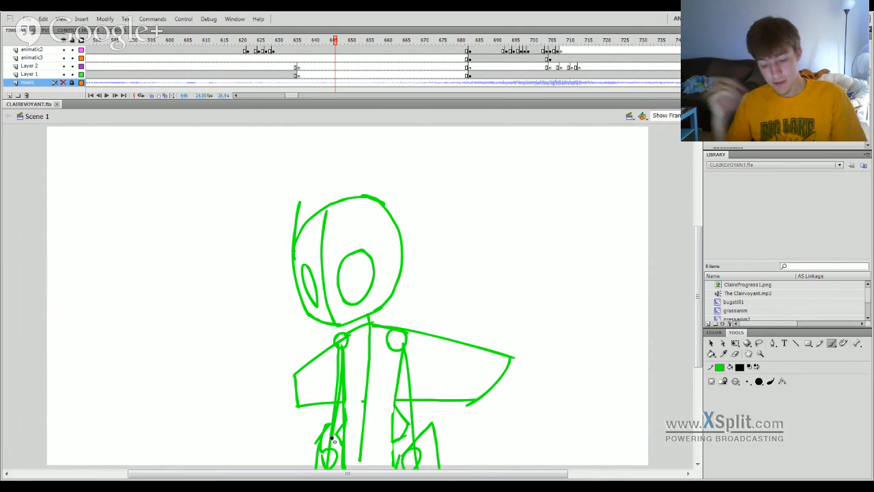
{"action": "left_click_drag", "start_coordinate": [469, 46], "coordinate": [19, 345]}
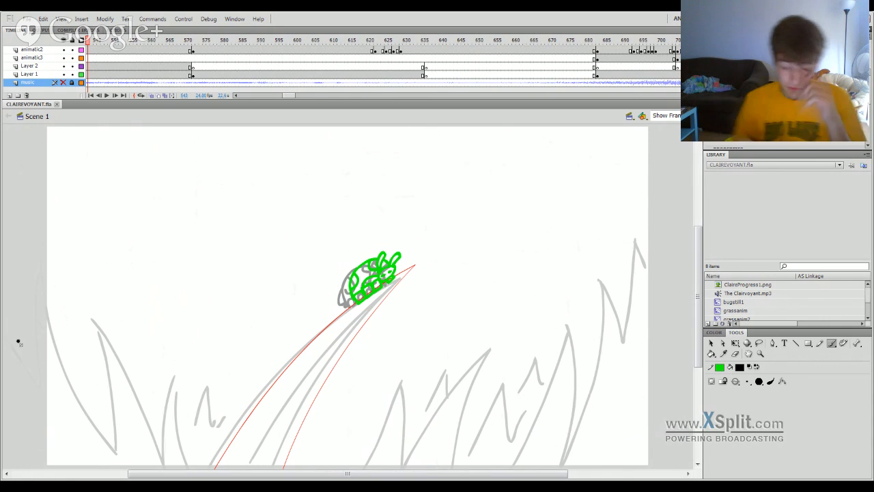
{"action": "left_click_drag", "start_coordinate": [270, 43], "coordinate": [311, 47]}
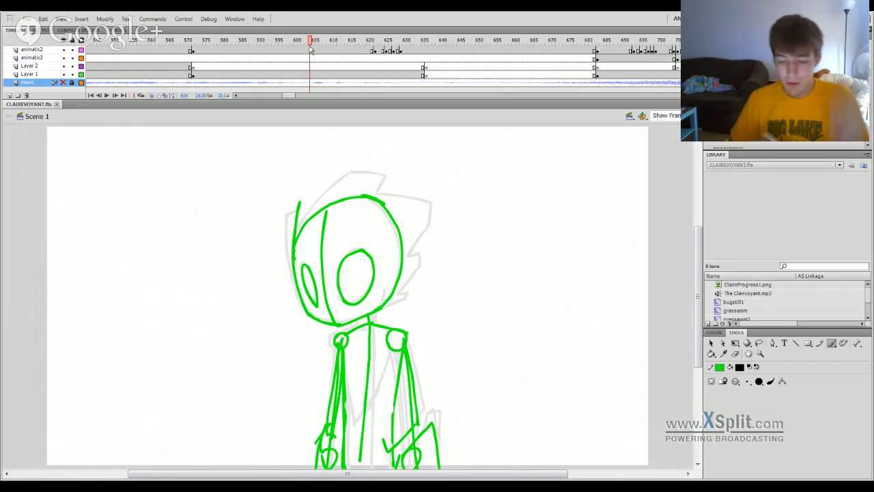
Play the earlier animatic scenes past the forest shot at frame 434 and the figure close-up at frame 588 to the grass shot at frame 720.
{"action": "left_click_drag", "start_coordinate": [292, 95], "coordinate": [245, 97]}
{"action": "key", "text": "Return"}
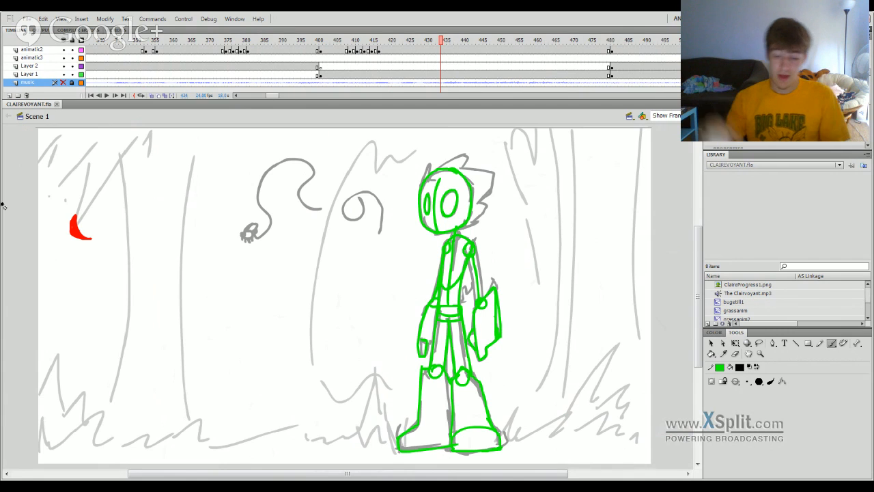
{"action": "mouse_move", "coordinate": [425, 42]}
{"action": "left_mouse_down"}
{"action": "mouse_move", "coordinate": [356, 103]}
{"action": "mouse_move", "coordinate": [366, 247]}
{"action": "mouse_move", "coordinate": [484, 362]}
{"action": "mouse_move", "coordinate": [347, 341]}
{"action": "mouse_move", "coordinate": [363, 338]}
{"action": "mouse_move", "coordinate": [485, 383]}
{"action": "mouse_move", "coordinate": [581, 476]}
{"action": "mouse_move", "coordinate": [647, 128]}
{"action": "mouse_move", "coordinate": [683, 133]}
{"action": "mouse_move", "coordinate": [574, 179]}
{"action": "mouse_move", "coordinate": [530, 177]}
{"action": "left_mouse_up"}
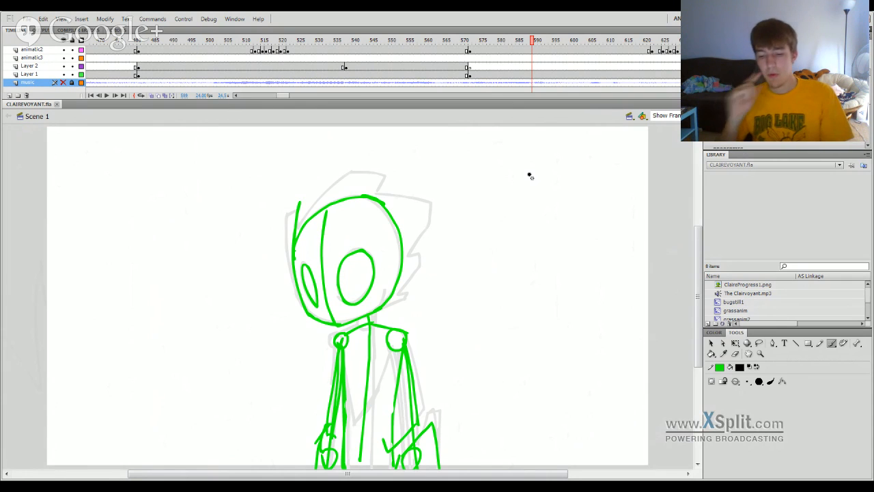
{"action": "left_click", "coordinate": [630, 43]}
{"action": "key", "text": "Return"}
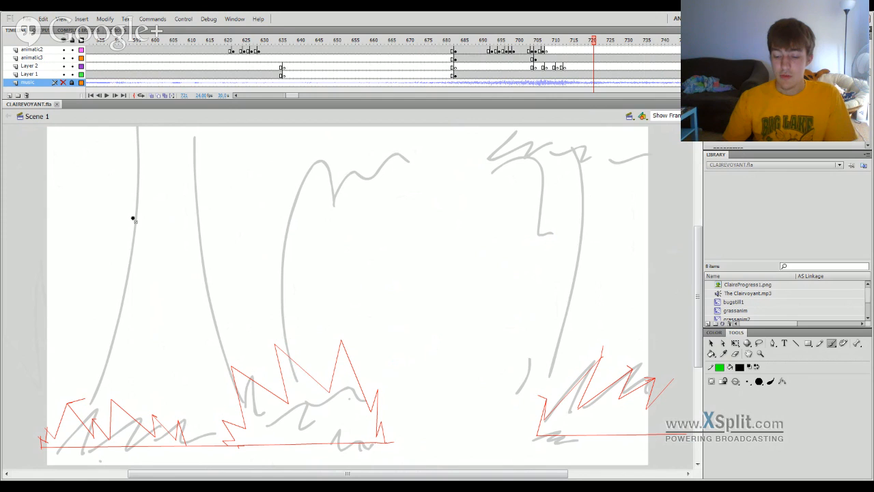
Scrub back to the winged green figure at frame 667, then play the animatic from near the beginning of the timeline.
{"action": "mouse_move", "coordinate": [590, 51]}
{"action": "left_mouse_down"}
{"action": "mouse_move", "coordinate": [533, 84]}
{"action": "mouse_move", "coordinate": [505, 190]}
{"action": "mouse_move", "coordinate": [534, 184]}
{"action": "mouse_move", "coordinate": [519, 210]}
{"action": "mouse_move", "coordinate": [393, 278]}
{"action": "left_mouse_up"}
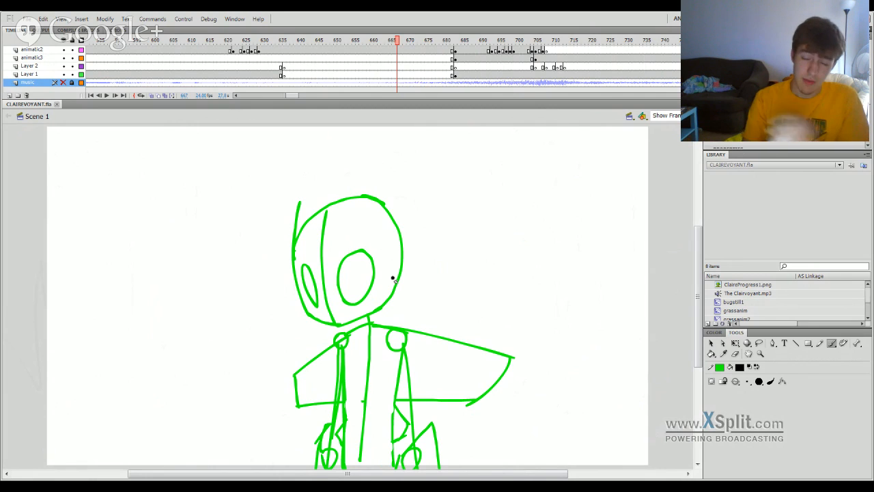
{"action": "left_click_drag", "start_coordinate": [294, 97], "coordinate": [235, 95]}
{"action": "left_click", "coordinate": [132, 42]}
{"action": "key", "text": "Return"}
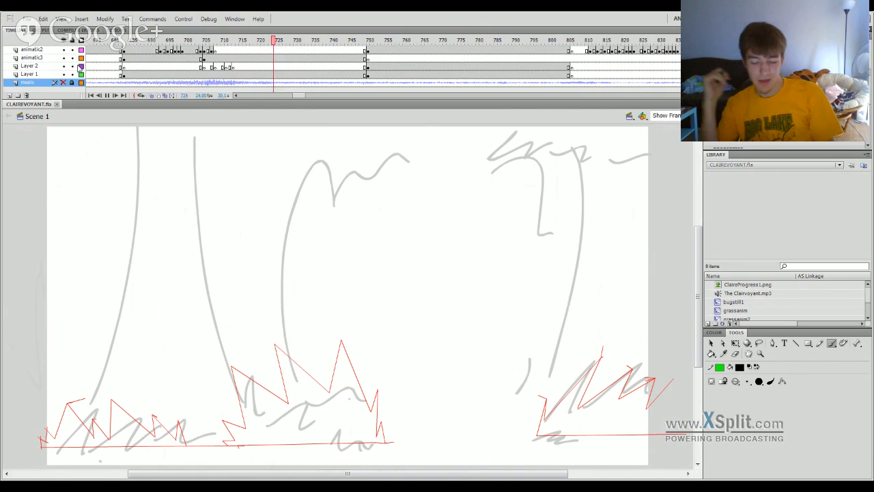
Go through the bug shots at frames 751 and 844 and on to the green figure at frame 1129.
{"action": "left_click", "coordinate": [373, 47]}
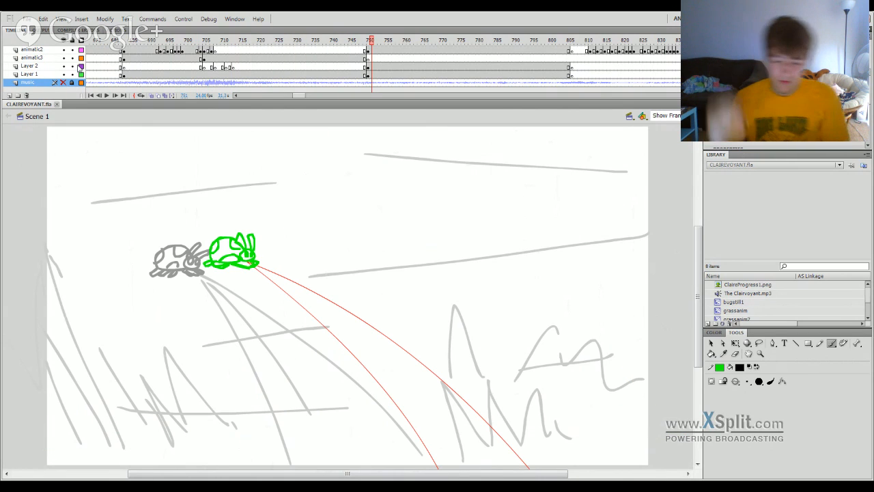
{"action": "left_click_drag", "start_coordinate": [372, 46], "coordinate": [719, 321]}
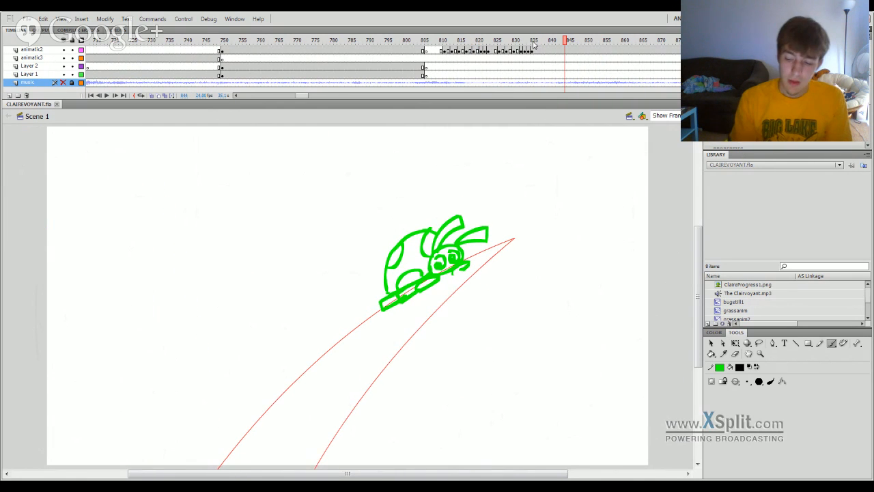
{"action": "left_click", "coordinate": [591, 86]}
{"action": "mouse_move", "coordinate": [592, 86]}
{"action": "left_mouse_down"}
{"action": "mouse_move", "coordinate": [690, 137]}
{"action": "mouse_move", "coordinate": [617, 161]}
{"action": "mouse_move", "coordinate": [704, 211]}
{"action": "mouse_move", "coordinate": [532, 256]}
{"action": "mouse_move", "coordinate": [516, 271]}
{"action": "mouse_move", "coordinate": [612, 251]}
{"action": "mouse_move", "coordinate": [508, 276]}
{"action": "mouse_move", "coordinate": [572, 260]}
{"action": "mouse_move", "coordinate": [697, 250]}
{"action": "mouse_move", "coordinate": [768, 268]}
{"action": "mouse_move", "coordinate": [648, 307]}
{"action": "mouse_move", "coordinate": [638, 298]}
{"action": "left_mouse_up"}
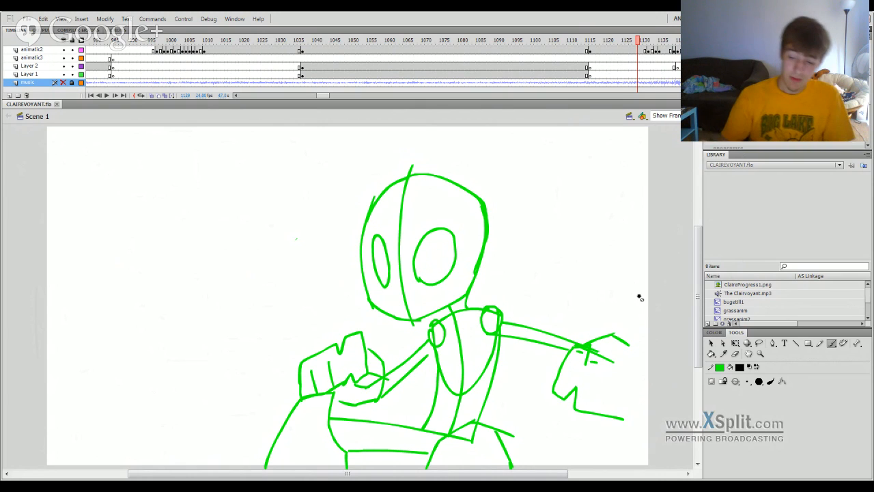
Scrub through the mountain shot at frame 1213 to the figure close-up at frame 1273, then back to frame 1222.
{"action": "mouse_move", "coordinate": [607, 42]}
{"action": "left_mouse_down"}
{"action": "mouse_move", "coordinate": [646, 168]}
{"action": "mouse_move", "coordinate": [668, 186]}
{"action": "mouse_move", "coordinate": [687, 179]}
{"action": "mouse_move", "coordinate": [643, 187]}
{"action": "mouse_move", "coordinate": [647, 196]}
{"action": "mouse_move", "coordinate": [714, 183]}
{"action": "mouse_move", "coordinate": [573, 224]}
{"action": "mouse_move", "coordinate": [513, 263]}
{"action": "mouse_move", "coordinate": [543, 260]}
{"action": "left_mouse_up"}
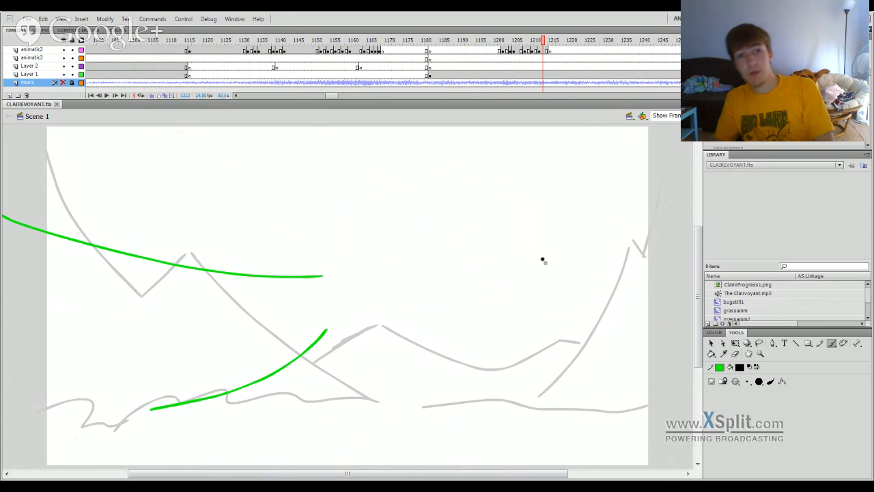
{"action": "mouse_move", "coordinate": [576, 42]}
{"action": "left_mouse_down"}
{"action": "mouse_move", "coordinate": [698, 65]}
{"action": "mouse_move", "coordinate": [561, 75]}
{"action": "left_mouse_up"}
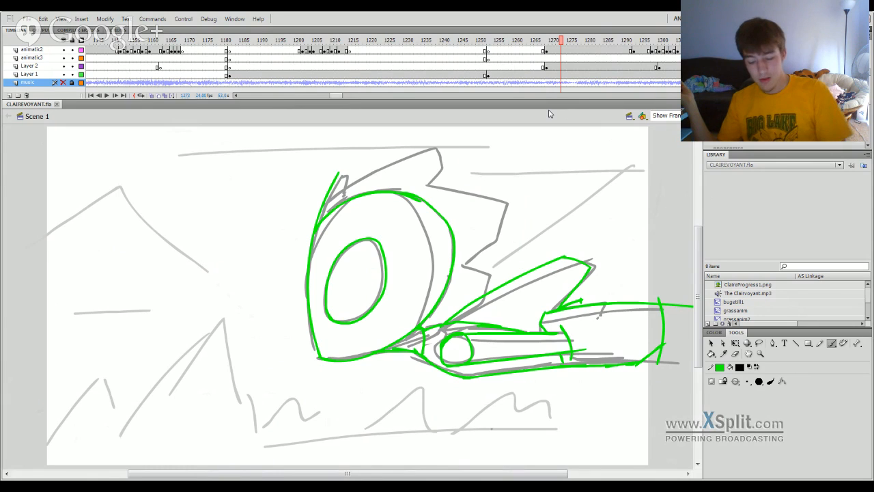
{"action": "mouse_move", "coordinate": [577, 41]}
{"action": "left_mouse_down"}
{"action": "mouse_move", "coordinate": [629, 48]}
{"action": "mouse_move", "coordinate": [422, 250]}
{"action": "mouse_move", "coordinate": [326, 301]}
{"action": "left_mouse_up"}
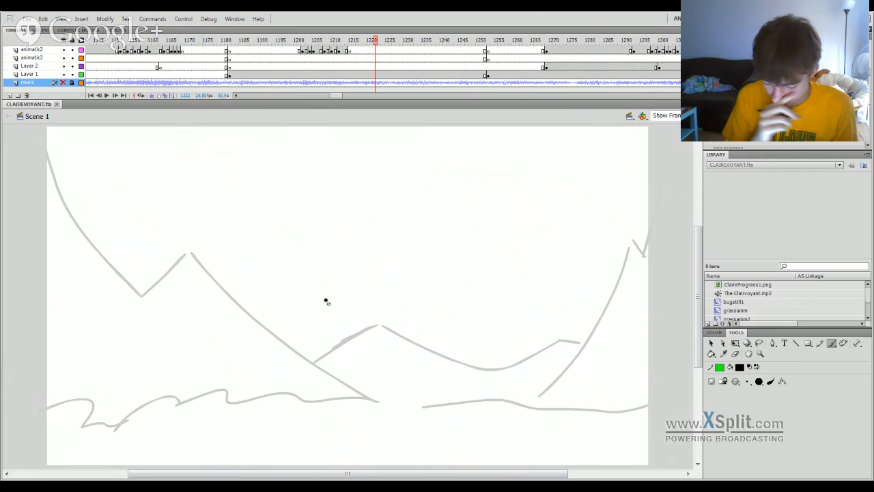
Hide Layer 2 at the figure close-up near frame 1274 and check the green drawing up to frame 1281.
{"action": "left_click", "coordinate": [565, 43]}
{"action": "left_click", "coordinate": [68, 58]}
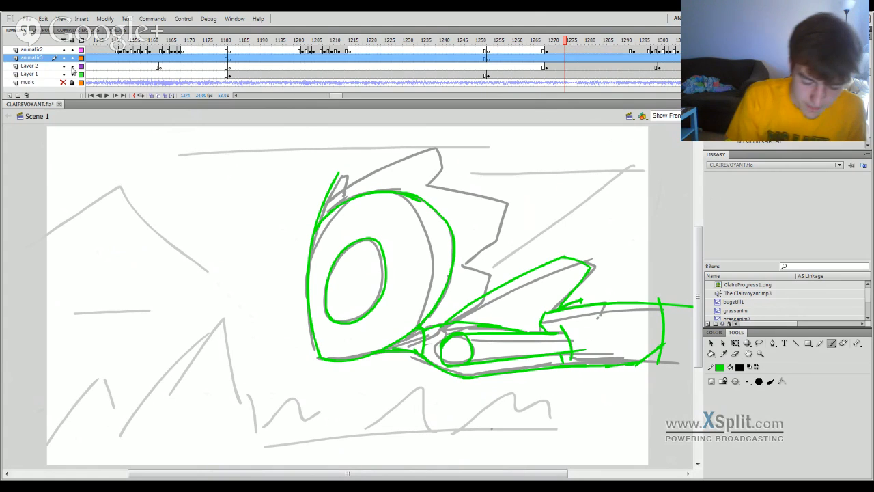
{"action": "left_click", "coordinate": [63, 66]}
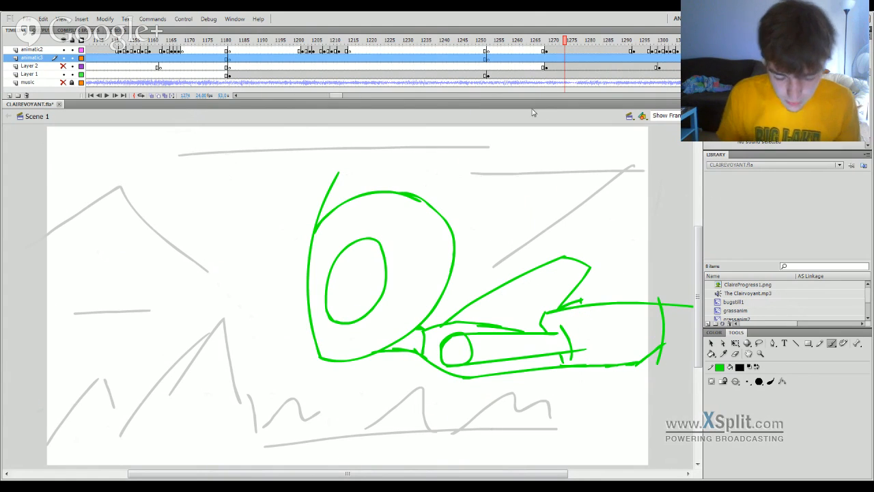
{"action": "left_click_drag", "start_coordinate": [578, 42], "coordinate": [589, 42]}
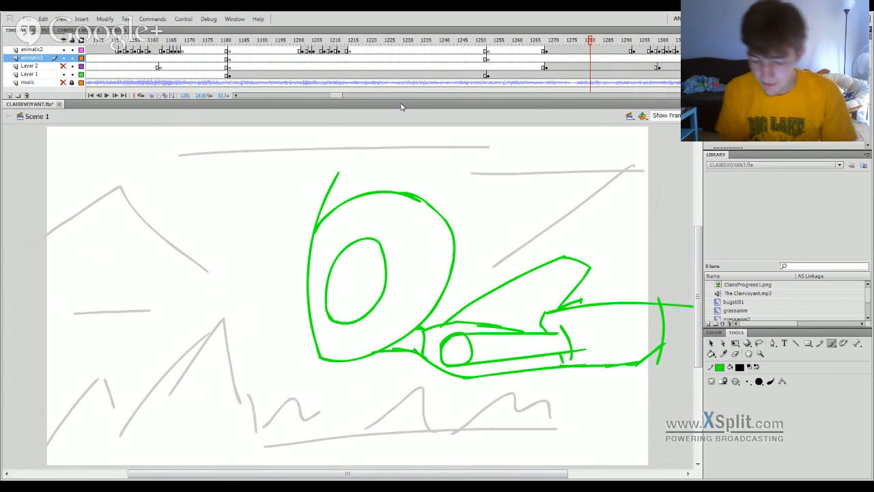
Go through the shoreline scene at frames 1439 to 1451 and on to the green splash drawing at frame 1517.
{"action": "left_click_drag", "start_coordinate": [340, 98], "coordinate": [354, 96]}
{"action": "left_click", "coordinate": [452, 44]}
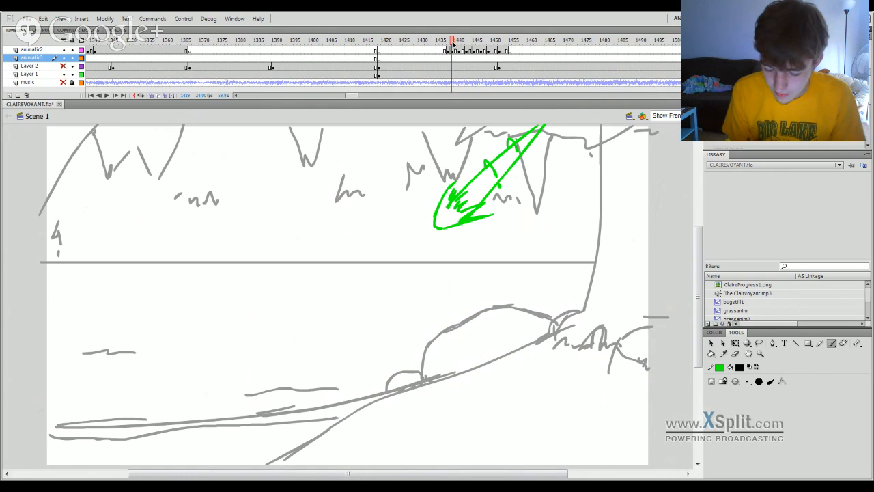
{"action": "left_click_drag", "start_coordinate": [464, 42], "coordinate": [494, 43]}
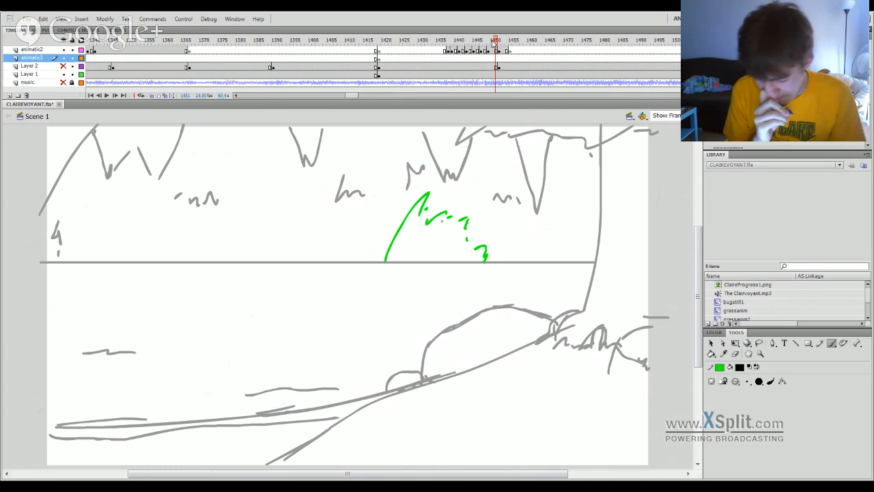
{"action": "left_click_drag", "start_coordinate": [354, 96], "coordinate": [361, 97]}
{"action": "left_click", "coordinate": [334, 44]}
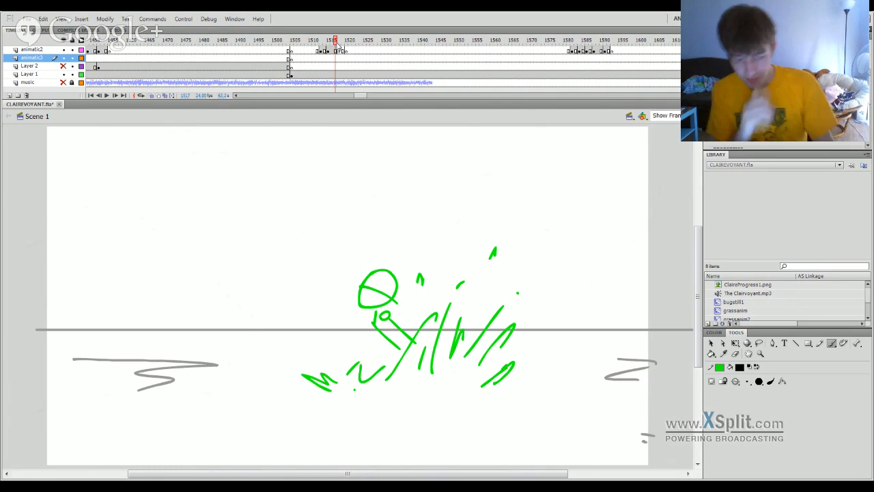
Examine the empty animatic2 span up to about frame 1581, then return to the splash drawing at frame 1516.
{"action": "mouse_move", "coordinate": [337, 44]}
{"action": "left_mouse_down"}
{"action": "mouse_move", "coordinate": [227, 113]}
{"action": "mouse_move", "coordinate": [75, 386]}
{"action": "mouse_move", "coordinate": [202, 389]}
{"action": "mouse_move", "coordinate": [421, 357]}
{"action": "mouse_move", "coordinate": [477, 315]}
{"action": "left_mouse_up"}
{"action": "left_click_drag", "start_coordinate": [416, 53], "coordinate": [639, 54]}
{"action": "left_click_drag", "start_coordinate": [412, 53], "coordinate": [642, 59]}
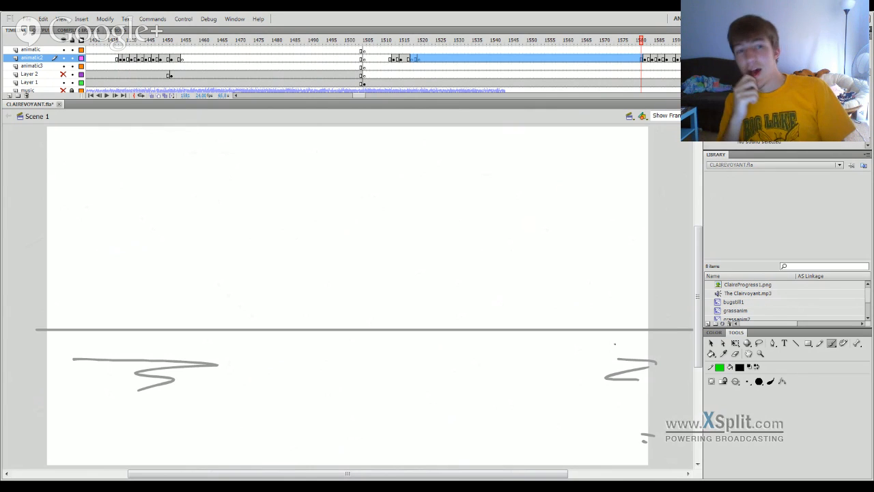
{"action": "left_click_drag", "start_coordinate": [422, 55], "coordinate": [400, 57]}
{"action": "left_click", "coordinate": [409, 49]}
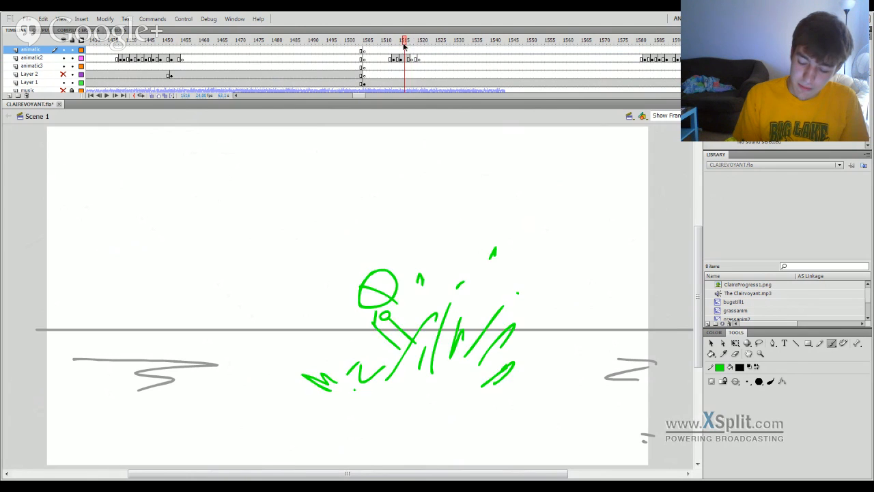
Sketch a black running stick figure over the horizon line on the animatic layer at frame 1518.
{"action": "left_click", "coordinate": [412, 48]}
{"action": "mouse_move", "coordinate": [372, 199]}
{"action": "left_mouse_down"}
{"action": "mouse_move", "coordinate": [369, 236]}
{"action": "mouse_move", "coordinate": [375, 201]}
{"action": "left_mouse_up"}
{"action": "mouse_move", "coordinate": [381, 236]}
{"action": "left_mouse_down"}
{"action": "mouse_move", "coordinate": [360, 301]}
{"action": "mouse_move", "coordinate": [348, 292]}
{"action": "mouse_move", "coordinate": [301, 303]}
{"action": "left_mouse_up"}
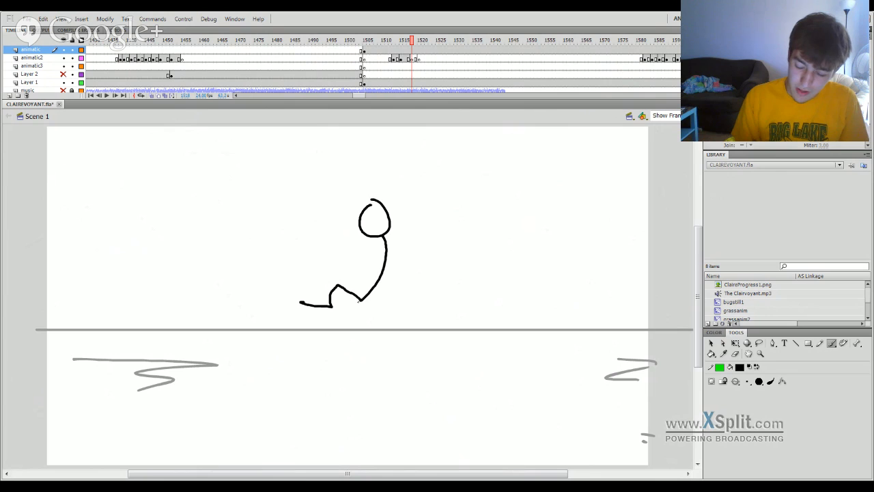
{"action": "mouse_move", "coordinate": [362, 300]}
{"action": "left_mouse_down"}
{"action": "mouse_move", "coordinate": [348, 319]}
{"action": "mouse_move", "coordinate": [382, 356]}
{"action": "left_mouse_up"}
{"action": "mouse_move", "coordinate": [386, 239]}
{"action": "left_mouse_down"}
{"action": "mouse_move", "coordinate": [424, 249]}
{"action": "mouse_move", "coordinate": [418, 258]}
{"action": "left_mouse_up"}
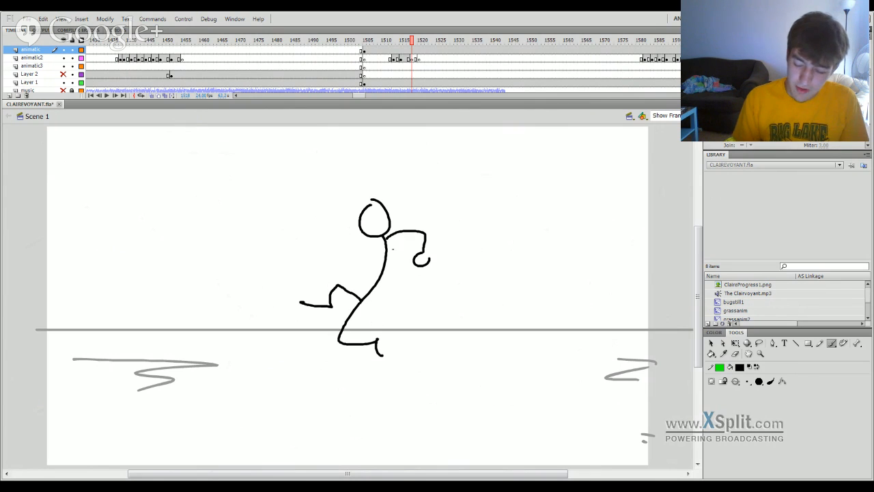
Scrub back and forth between the green splash drawing at frame 1517 and the empty frame 1520.
{"action": "left_click", "coordinate": [409, 52]}
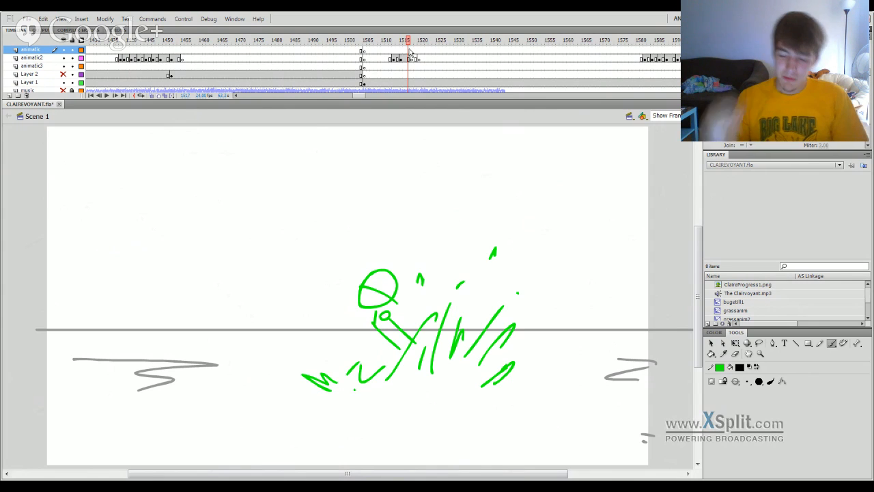
{"action": "left_click_drag", "start_coordinate": [410, 48], "coordinate": [415, 45]}
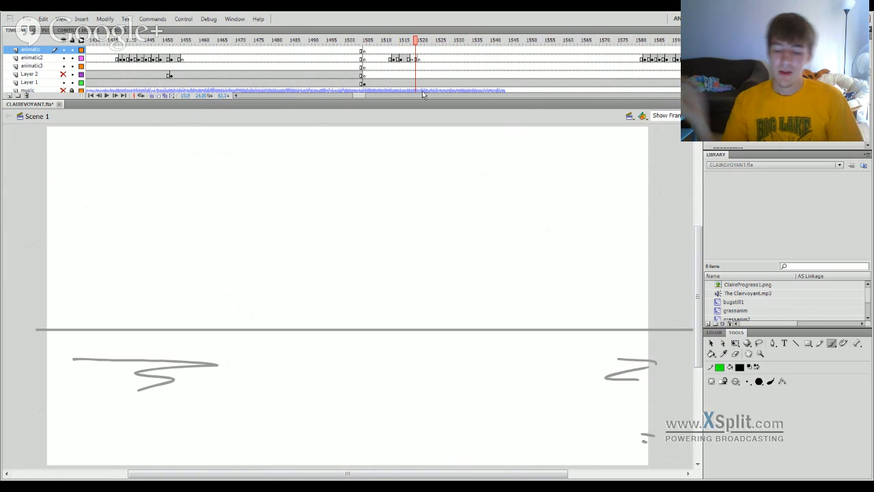
{"action": "left_click_drag", "start_coordinate": [418, 45], "coordinate": [404, 45]}
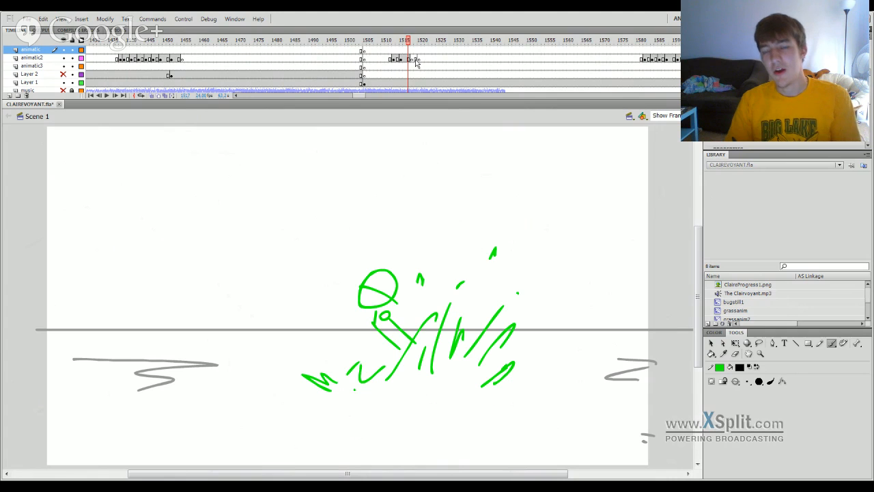
{"action": "left_click_drag", "start_coordinate": [418, 46], "coordinate": [420, 43]}
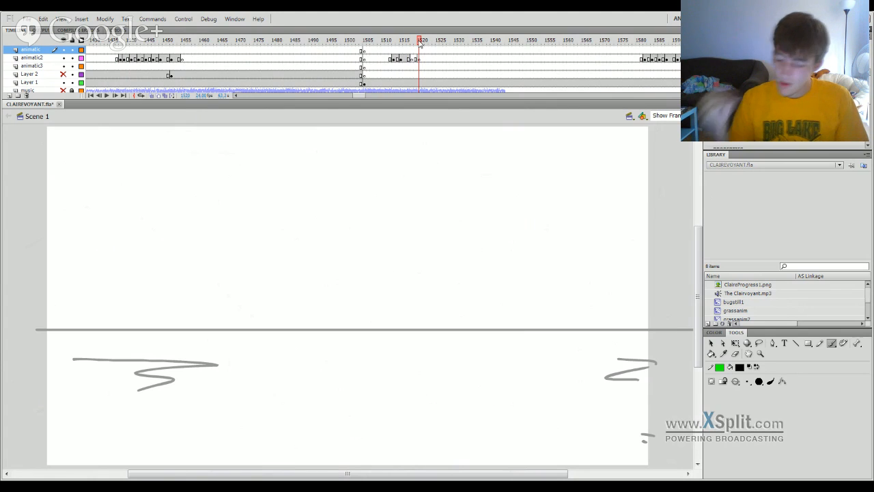
Swap the stroke and fill colors so the brush paints green, test it with one dot, and undo the dot.
{"action": "left_click", "coordinate": [757, 366]}
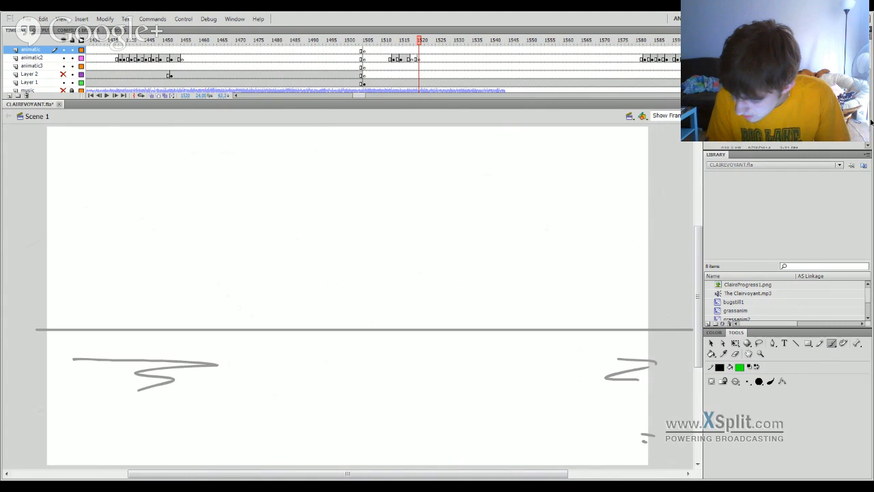
{"action": "left_click", "coordinate": [609, 222]}
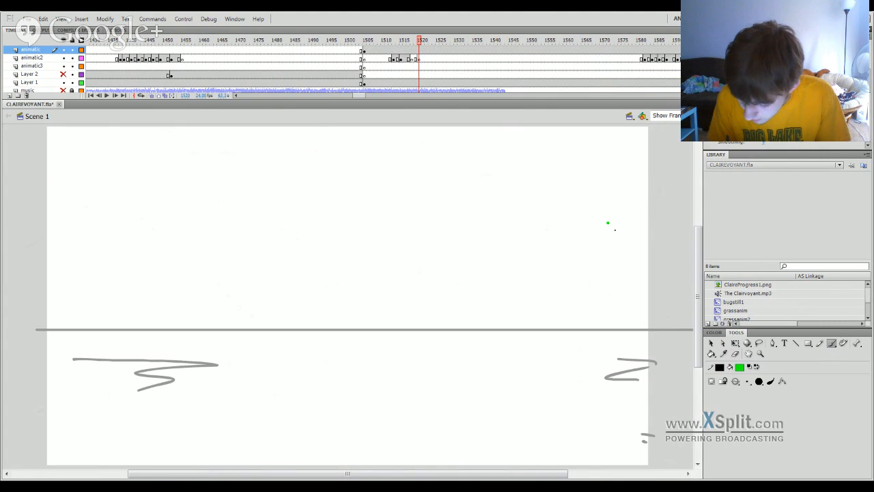
{"action": "key", "text": "ctrl+z"}
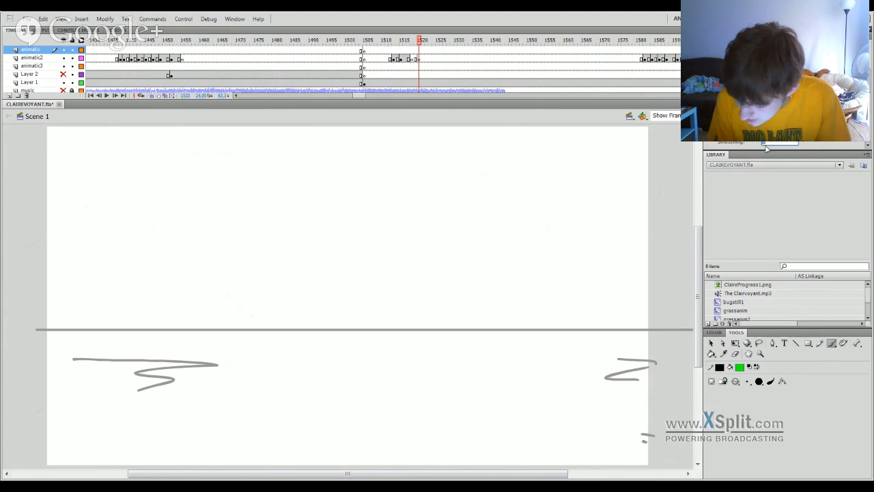
Adjust the brush smoothing, test it with a curved green stroke above the horizon, and undo the stroke.
{"action": "key", "text": "Return"}
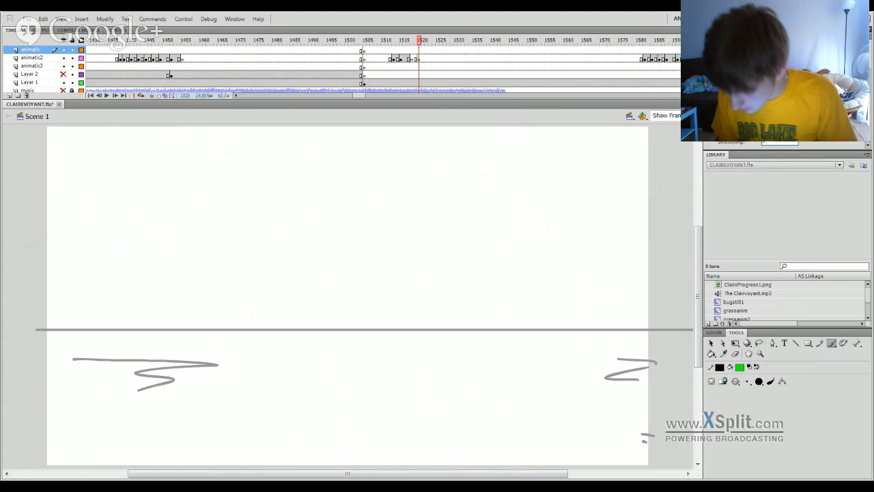
{"action": "left_click_drag", "start_coordinate": [775, 142], "coordinate": [809, 141]}
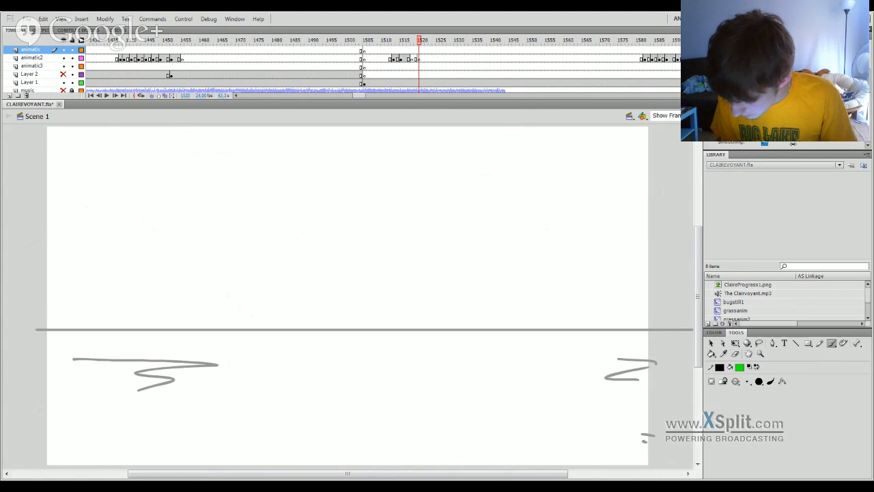
{"action": "left_click_drag", "start_coordinate": [533, 263], "coordinate": [626, 229]}
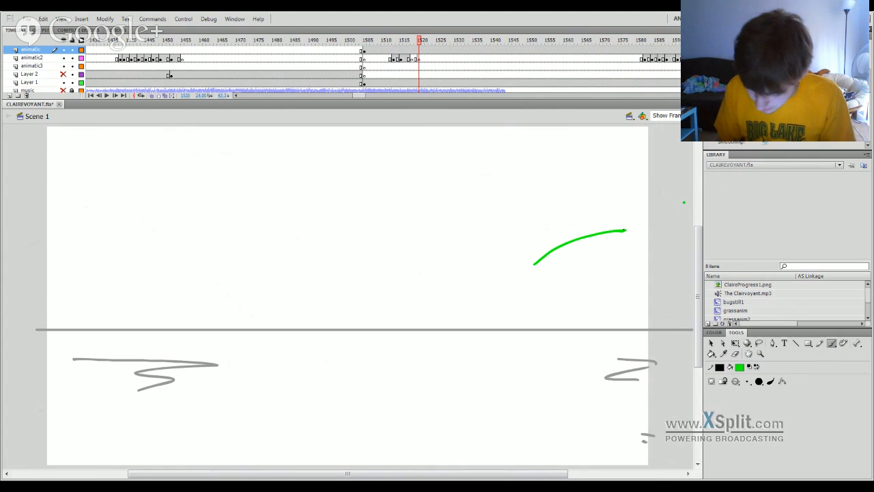
{"action": "key", "text": "ctrl+z"}
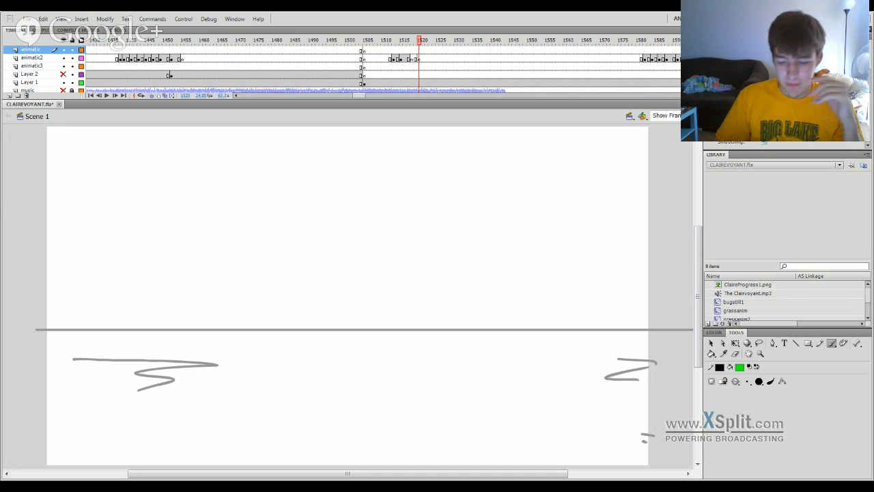
Scrub back to the bug on the grass blade at frame 519 and bring the beginning of the timeline into view.
{"action": "scroll", "coordinate": [384, 68], "scroll_direction": "down", "scroll_amount": 1}
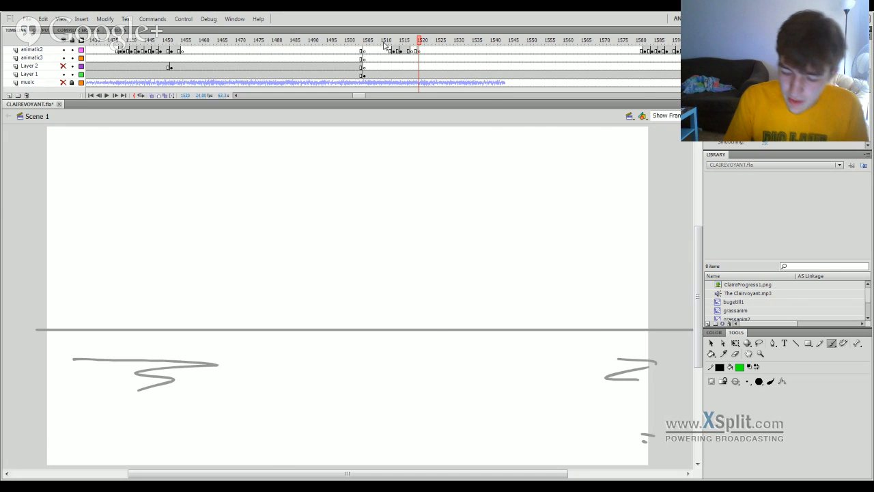
{"action": "mouse_move", "coordinate": [419, 41]}
{"action": "left_mouse_down"}
{"action": "mouse_move", "coordinate": [353, 71]}
{"action": "mouse_move", "coordinate": [277, 199]}
{"action": "mouse_move", "coordinate": [134, 127]}
{"action": "mouse_move", "coordinate": [32, 274]}
{"action": "mouse_move", "coordinate": [1, 346]}
{"action": "mouse_move", "coordinate": [32, 376]}
{"action": "left_mouse_up"}
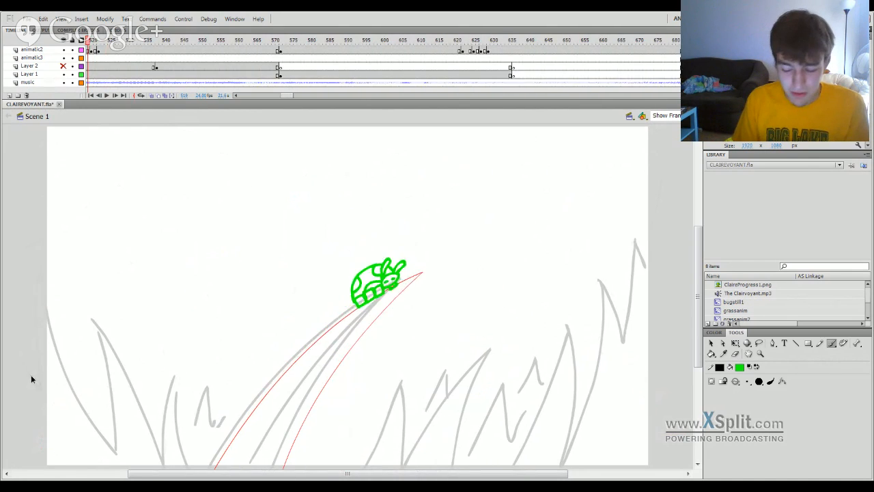
{"action": "left_click_drag", "start_coordinate": [280, 97], "coordinate": [224, 90]}
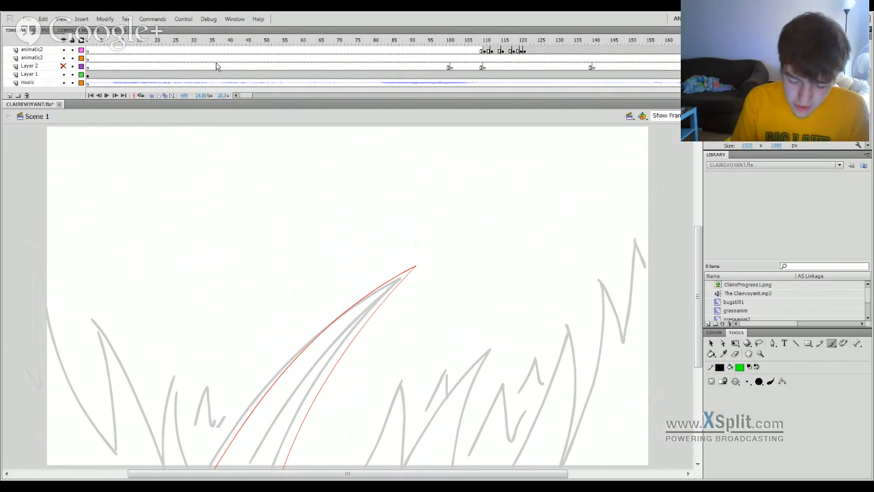
Return the playhead to frame 1, where the bug sits on the grass blade, and save the document.
{"action": "left_click_drag", "start_coordinate": [204, 41], "coordinate": [76, 108]}
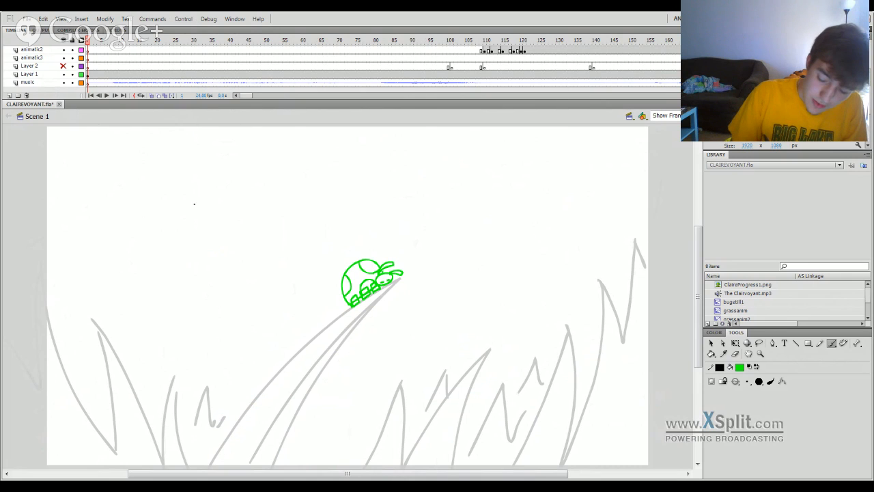
{"action": "left_click_drag", "start_coordinate": [89, 44], "coordinate": [76, 128]}
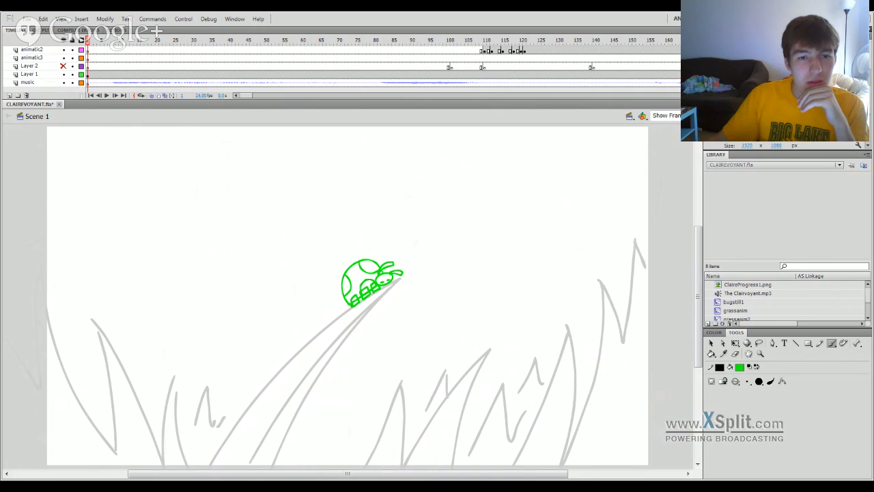
{"action": "key", "text": "ctrl+s"}
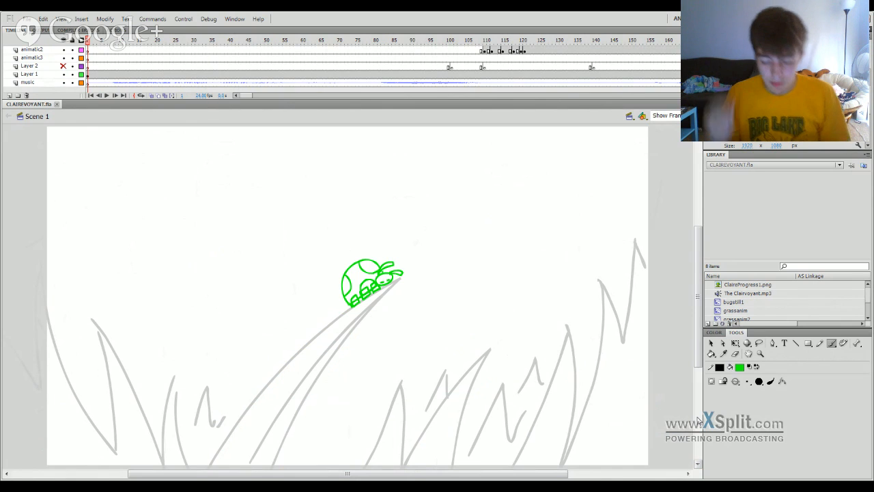
Unhide Layer 2 and play the animatic from the first frame through to the horizon scene near frame 1593.
{"action": "left_click", "coordinate": [64, 66]}
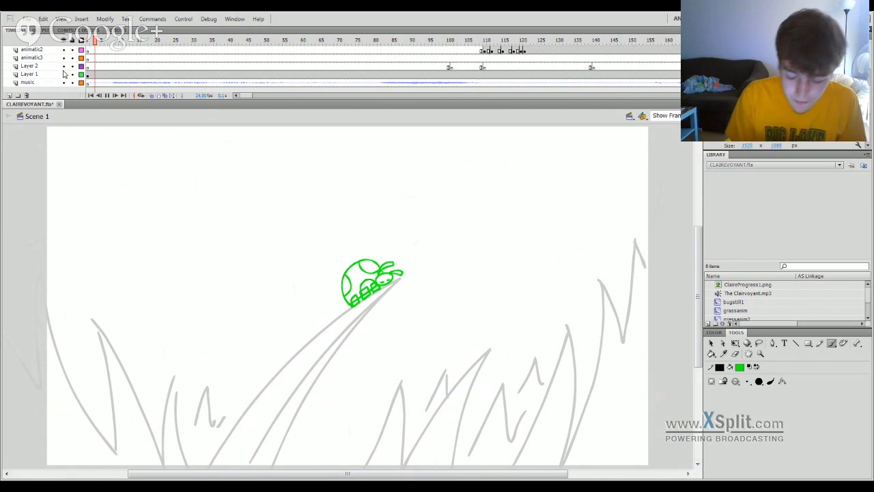
{"action": "key", "text": "Return"}
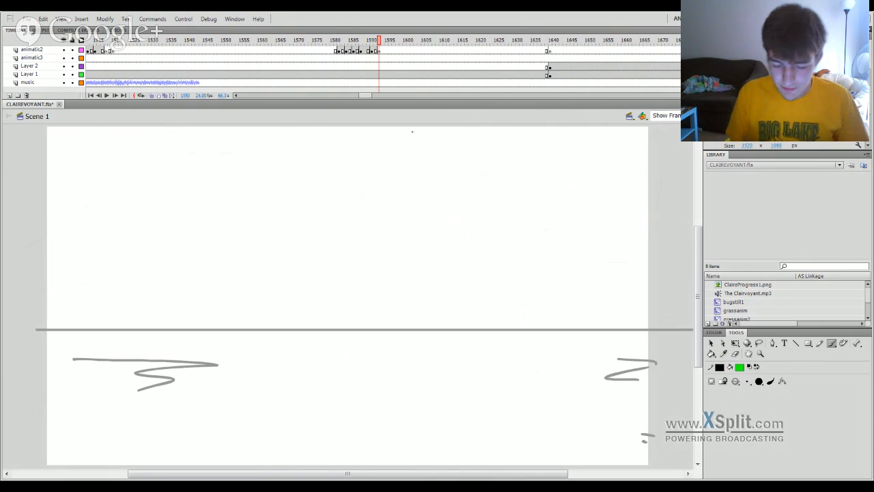
Go back to the green running figure at frame 1014 and scrub to the landscape scene at frame 964.
{"action": "left_click", "coordinate": [240, 65]}
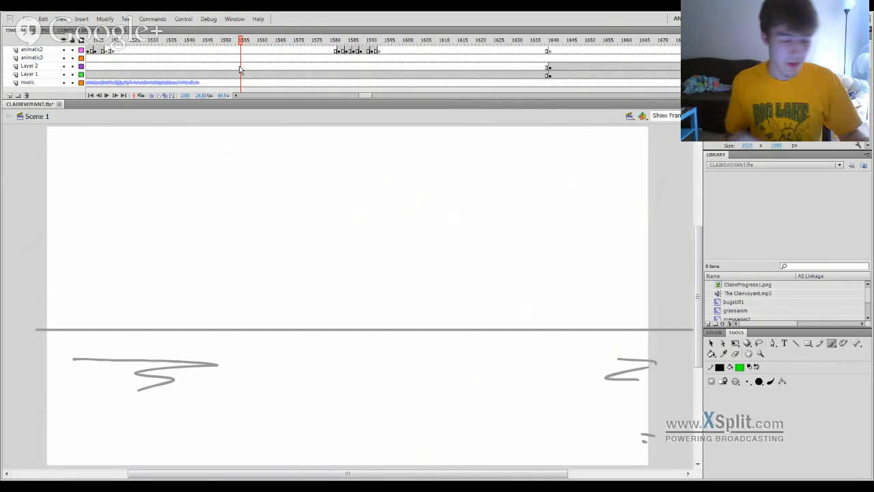
{"action": "left_click_drag", "start_coordinate": [239, 65], "coordinate": [100, 219]}
{"action": "left_click_drag", "start_coordinate": [363, 99], "coordinate": [315, 98]}
{"action": "left_click", "coordinate": [479, 41]}
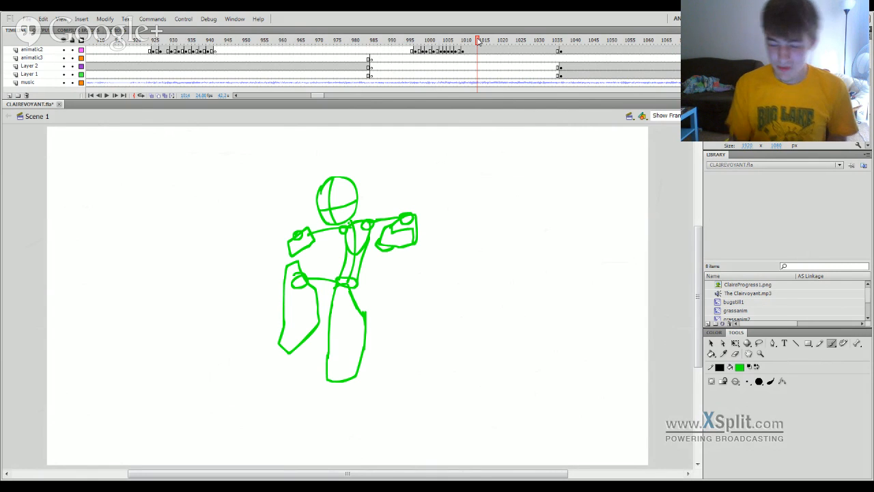
{"action": "left_click_drag", "start_coordinate": [480, 42], "coordinate": [463, 43]}
{"action": "left_click_drag", "start_coordinate": [364, 46], "coordinate": [302, 52]}
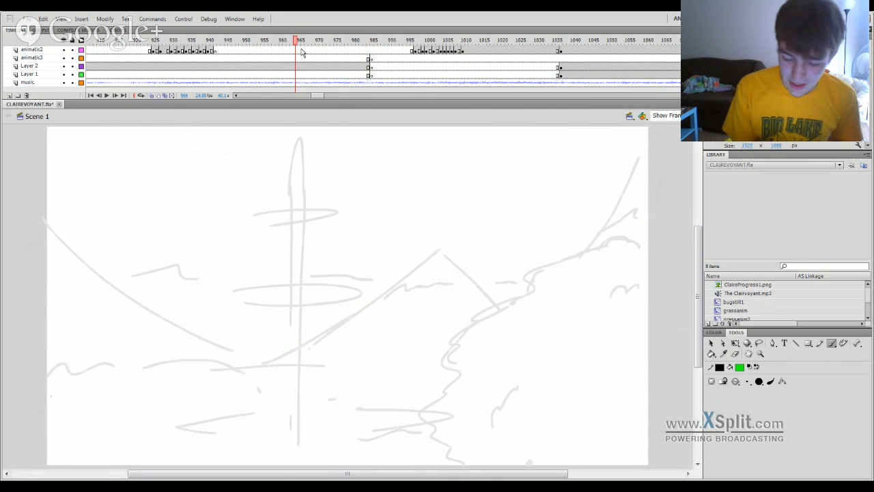
Play the animatic from frame 906 of the landscape scene and stop at frame 1597 on the empty horizon.
{"action": "left_click_drag", "start_coordinate": [317, 96], "coordinate": [310, 96]}
{"action": "left_click", "coordinate": [365, 43]}
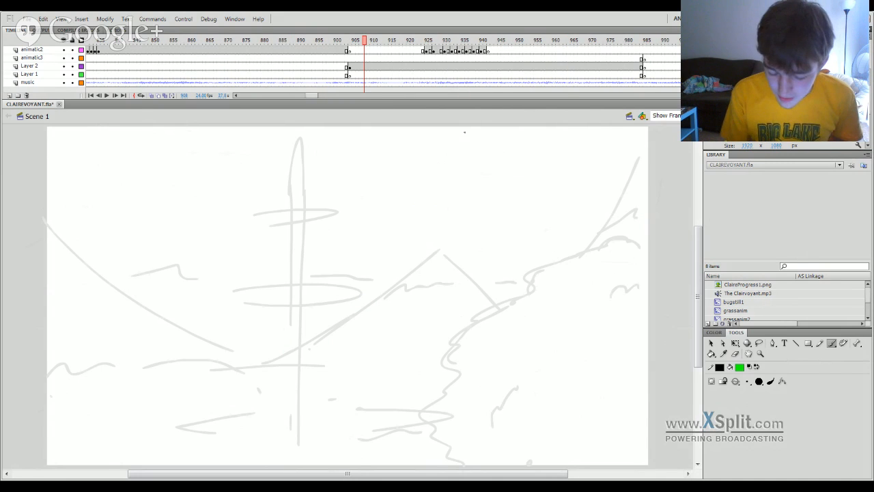
{"action": "left_click", "coordinate": [356, 43]}
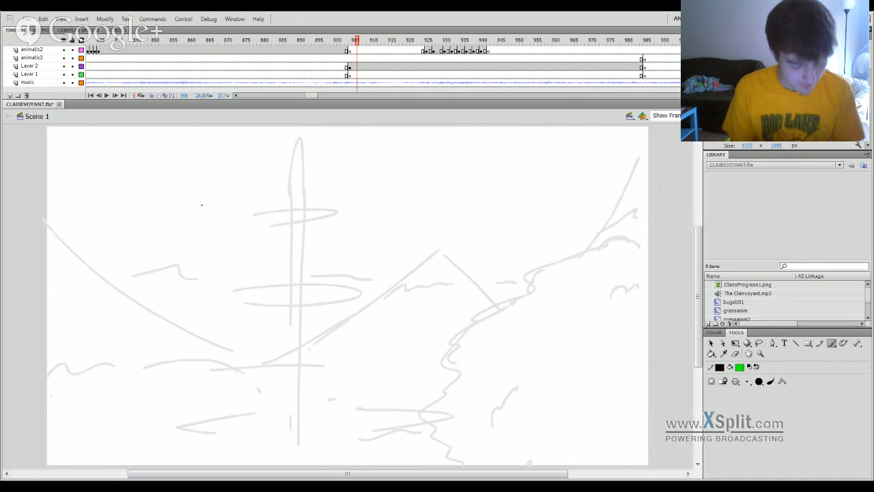
{"action": "key", "text": "Return"}
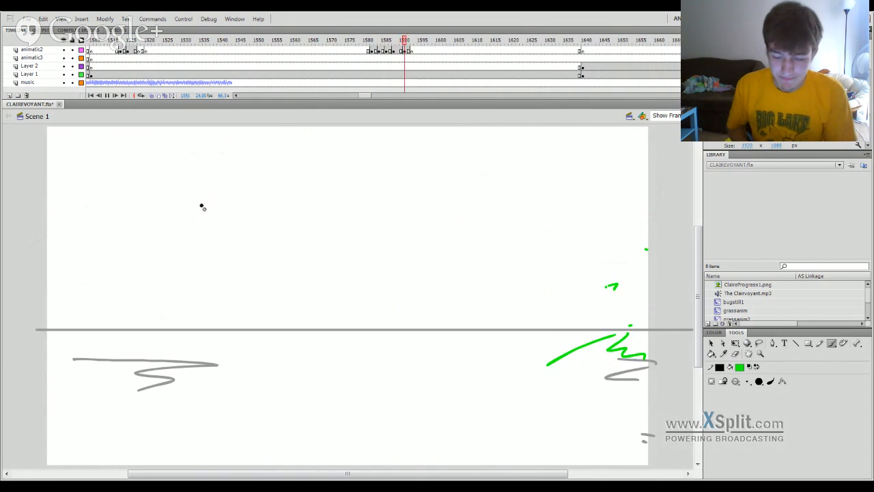
{"action": "key", "text": "Return"}
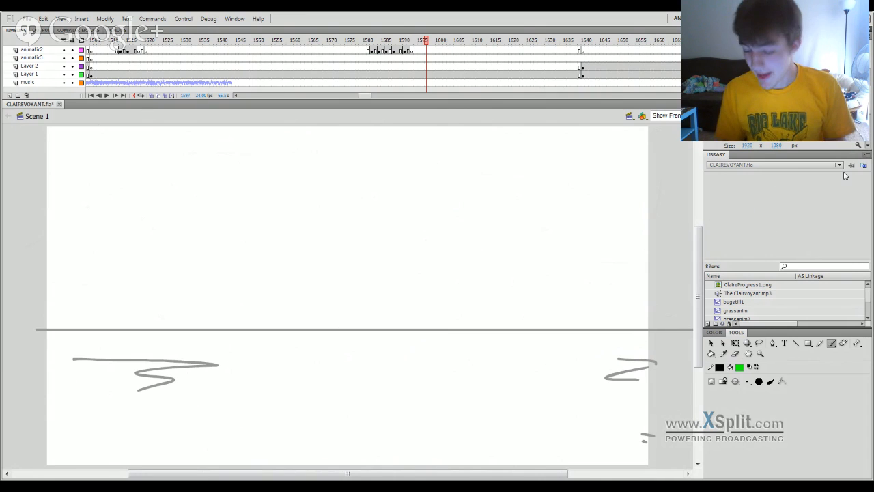
Step back through the green splash drawings from frame 1597 to 1585, and scrub on to the splash at frame 1516.
{"action": "mouse_move", "coordinate": [698, 238]}
{"action": "left_mouse_down"}
{"action": "mouse_move", "coordinate": [699, 256]}
{"action": "mouse_move", "coordinate": [700, 237]}
{"action": "left_mouse_up"}
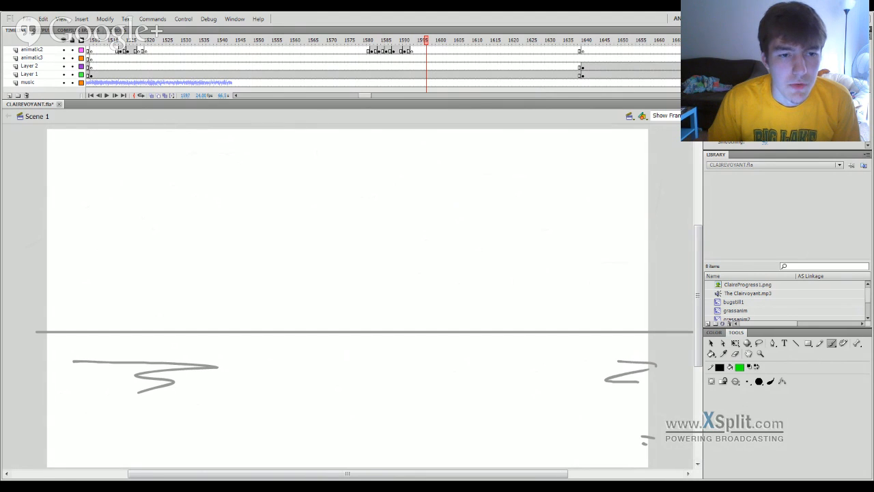
{"action": "key", "text": "comma"}
{"action": "key", "text": "comma"}
{"action": "key", "text": "comma"}
{"action": "key", "text": "comma"}
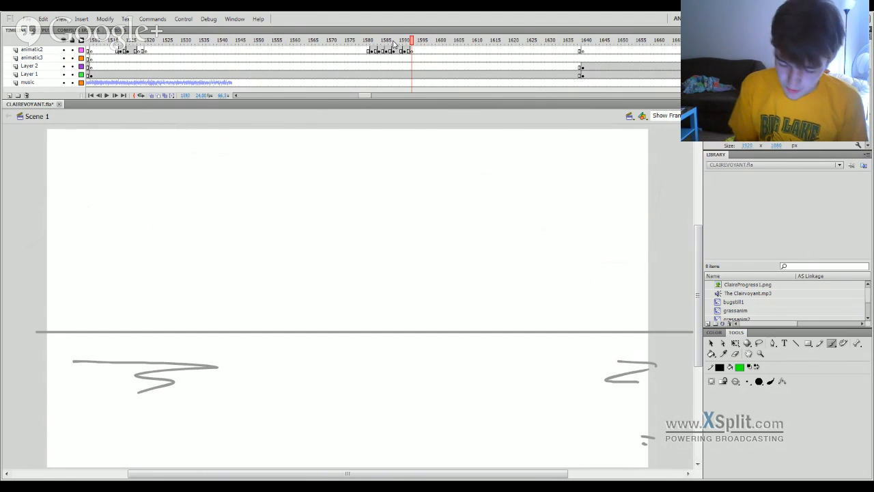
{"action": "key", "text": "comma"}
{"action": "key", "text": "comma"}
{"action": "key", "text": "comma"}
{"action": "key", "text": "comma"}
{"action": "key", "text": "comma"}
{"action": "key", "text": "comma"}
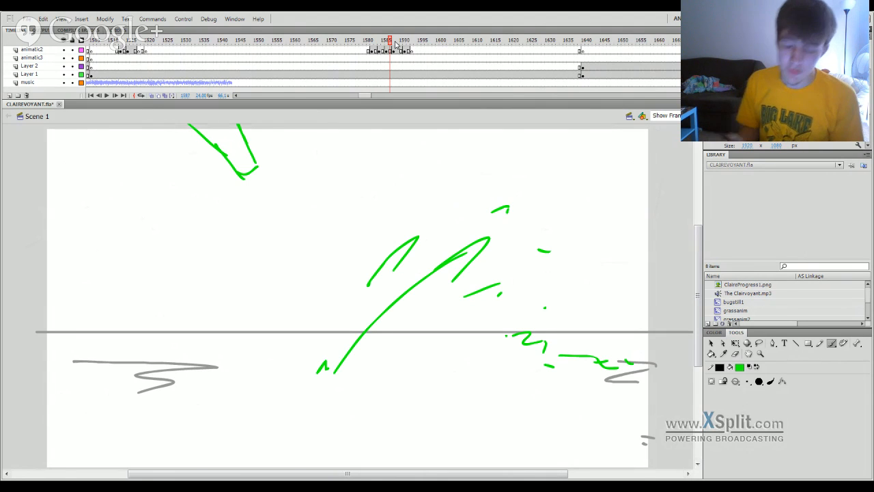
{"action": "mouse_move", "coordinate": [386, 43]}
{"action": "left_mouse_down"}
{"action": "mouse_move", "coordinate": [377, 42]}
{"action": "mouse_move", "coordinate": [384, 42]}
{"action": "left_mouse_up"}
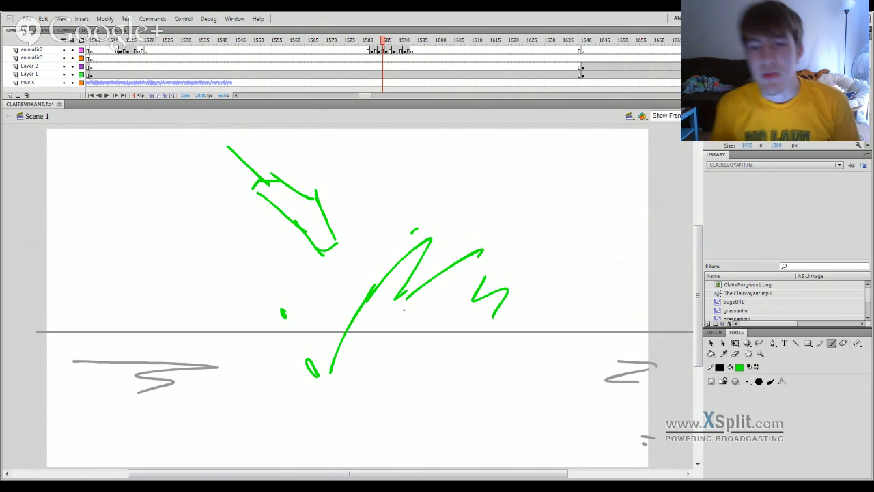
{"action": "left_click_drag", "start_coordinate": [371, 41], "coordinate": [262, 44]}
{"action": "left_click_drag", "start_coordinate": [136, 44], "coordinate": [131, 44]}
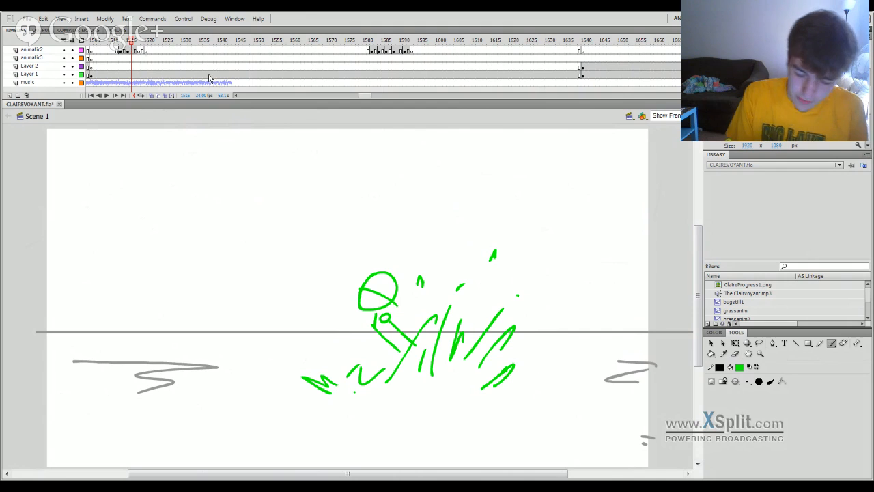
Review the green splash in the cave scene at frame 1449 and scrub back to the flying character at frame 1345.
{"action": "left_click_drag", "start_coordinate": [369, 97], "coordinate": [355, 99]}
{"action": "left_click", "coordinate": [291, 42]}
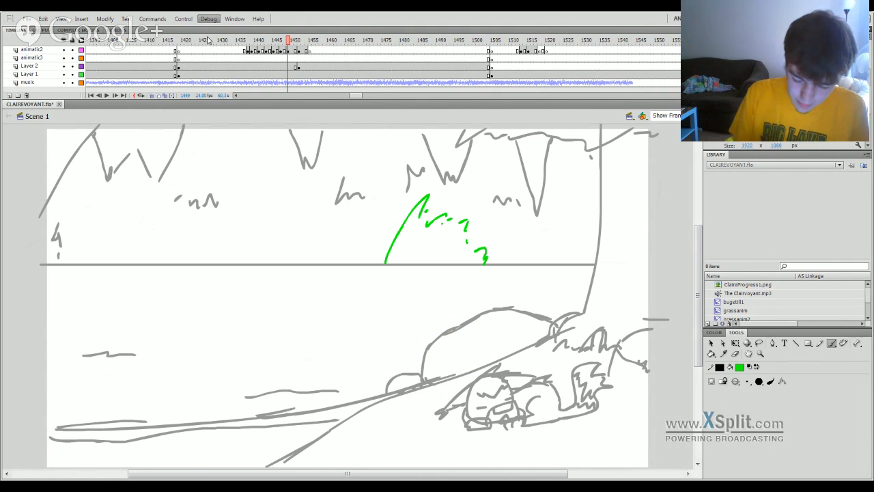
{"action": "mouse_move", "coordinate": [283, 40]}
{"action": "left_mouse_down"}
{"action": "mouse_move", "coordinate": [201, 74]}
{"action": "mouse_move", "coordinate": [47, 273]}
{"action": "mouse_move", "coordinate": [105, 390]}
{"action": "mouse_move", "coordinate": [218, 420]}
{"action": "left_mouse_up"}
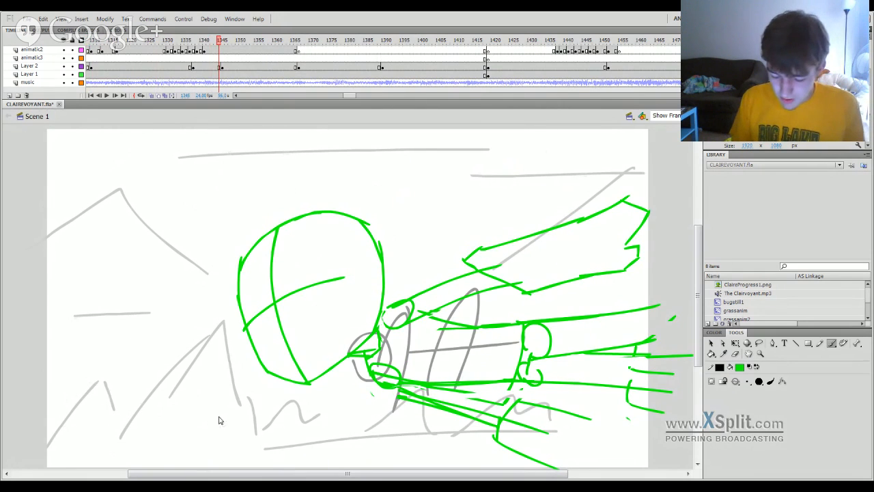
Hide the animatic2 layer to check the gray character drawing up to frame 1365, and show the layer again.
{"action": "left_click", "coordinate": [64, 50]}
{"action": "left_click_drag", "start_coordinate": [258, 42], "coordinate": [294, 42]}
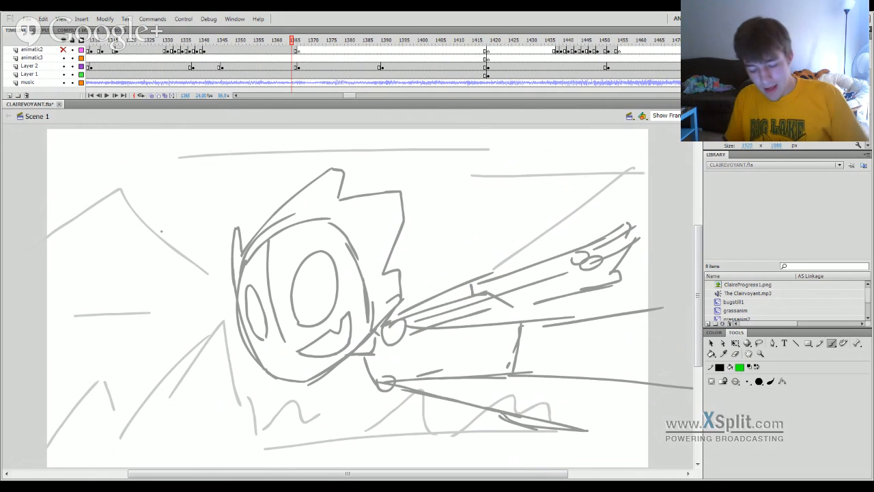
{"action": "left_click", "coordinate": [64, 51]}
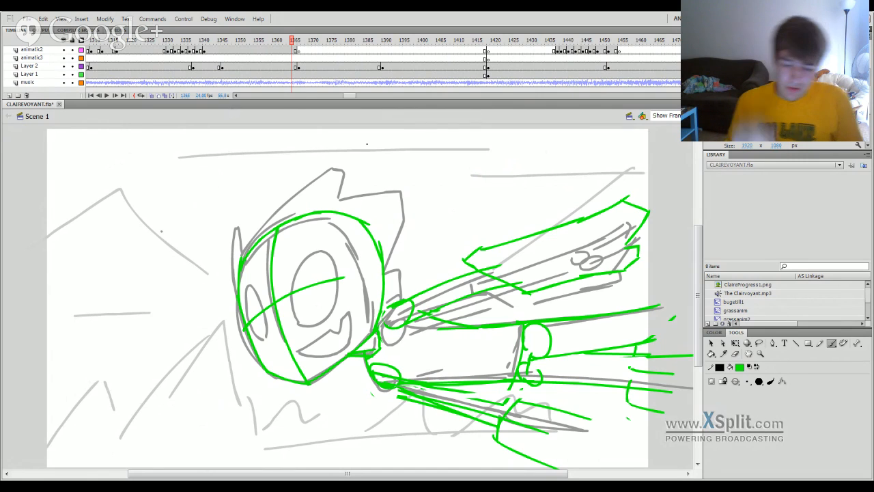
Recolor the entire character drawing on Layer 2 at frame 1362 to a lighter gray and deselect it.
{"action": "left_click", "coordinate": [281, 67]}
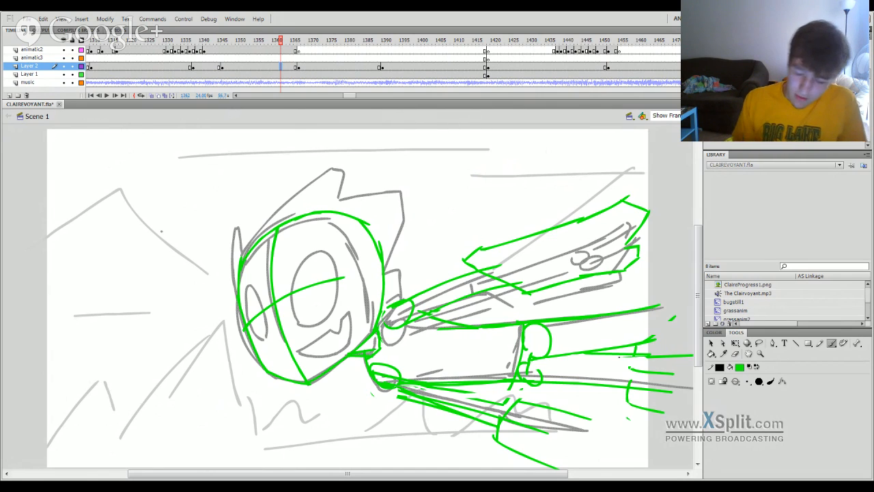
{"action": "key", "text": "ctrl+a"}
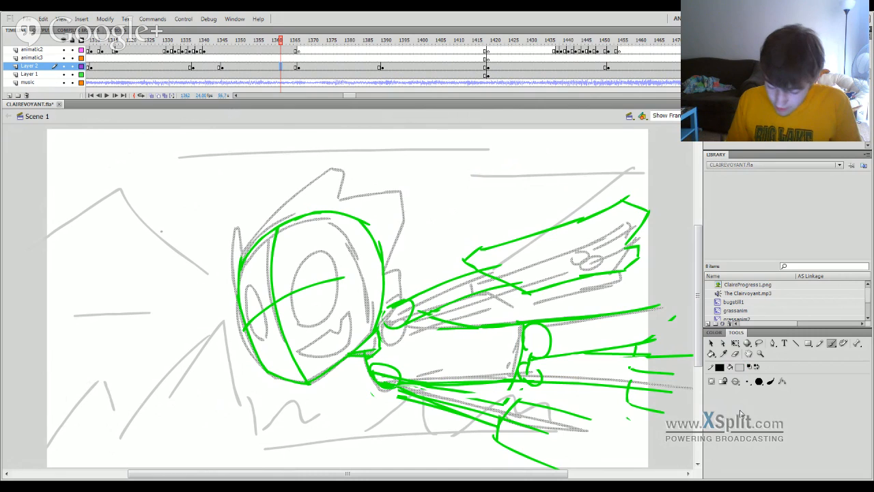
{"action": "key", "text": "ctrl+shift+a"}
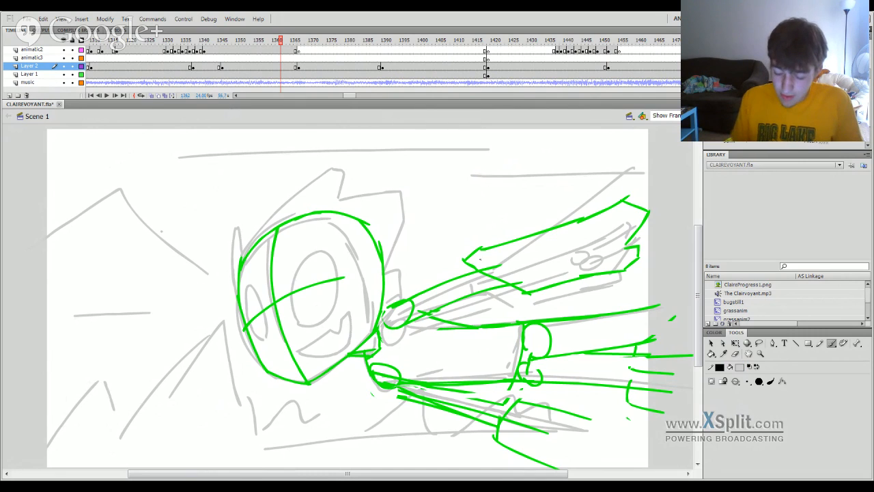
Scrub forward from the recolored drawing to the character surrounded by small creatures at frame 1899.
{"action": "left_click", "coordinate": [268, 67]}
{"action": "mouse_move", "coordinate": [265, 42]}
{"action": "left_mouse_down"}
{"action": "mouse_move", "coordinate": [166, 68]}
{"action": "mouse_move", "coordinate": [209, 52]}
{"action": "mouse_move", "coordinate": [312, 75]}
{"action": "mouse_move", "coordinate": [364, 102]}
{"action": "mouse_move", "coordinate": [487, 127]}
{"action": "mouse_move", "coordinate": [625, 263]}
{"action": "mouse_move", "coordinate": [699, 289]}
{"action": "mouse_move", "coordinate": [693, 293]}
{"action": "mouse_move", "coordinate": [731, 291]}
{"action": "mouse_move", "coordinate": [696, 298]}
{"action": "left_mouse_up"}
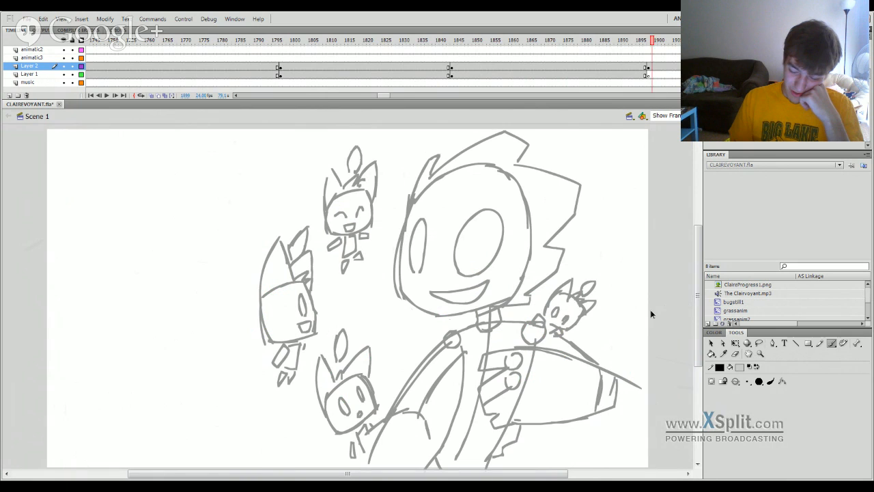
{"action": "left_click_drag", "start_coordinate": [651, 314], "coordinate": [489, 294]}
Return to the cave scene and scrub back through its green splash drawings from frame 1442 to 1432.
{"action": "left_click_drag", "start_coordinate": [396, 95], "coordinate": [354, 94]}
{"action": "left_click", "coordinate": [345, 43]}
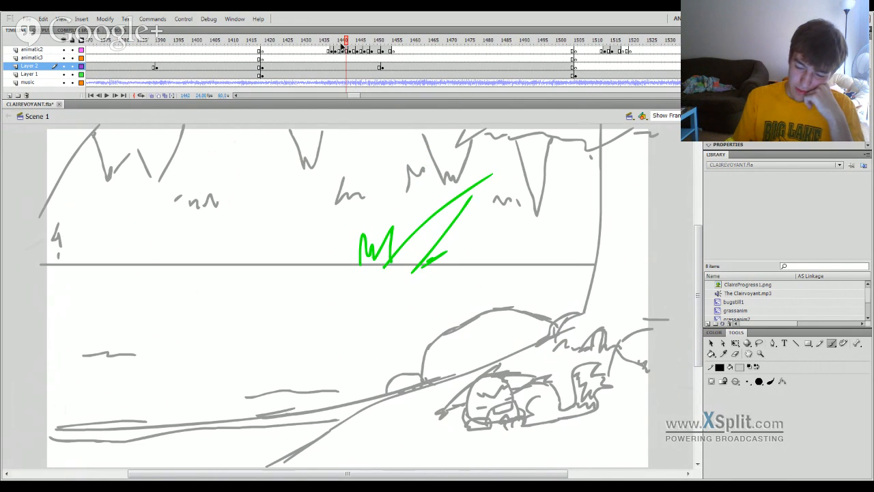
{"action": "left_click", "coordinate": [338, 42]}
{"action": "left_click_drag", "start_coordinate": [336, 43], "coordinate": [311, 44]}
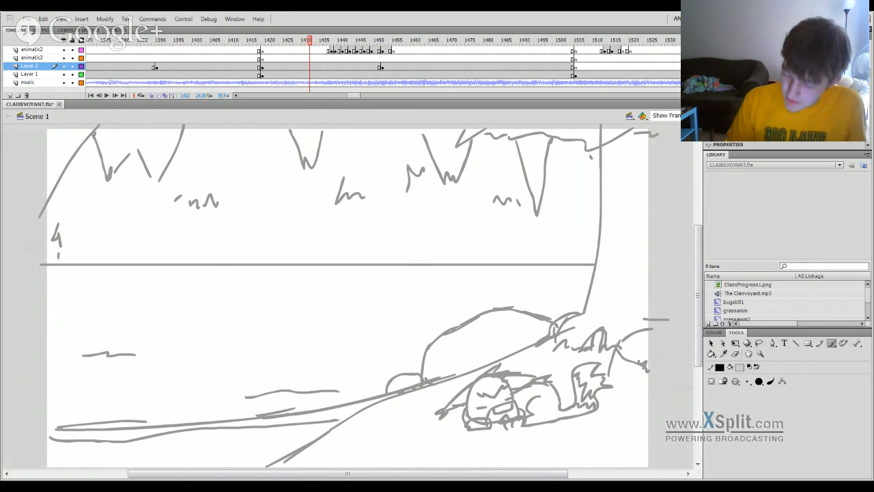
Inspect the green figure over the flying character at frame 1324 and the lower green figure near frame 1334.
{"action": "left_click_drag", "start_coordinate": [698, 273], "coordinate": [698, 276]}
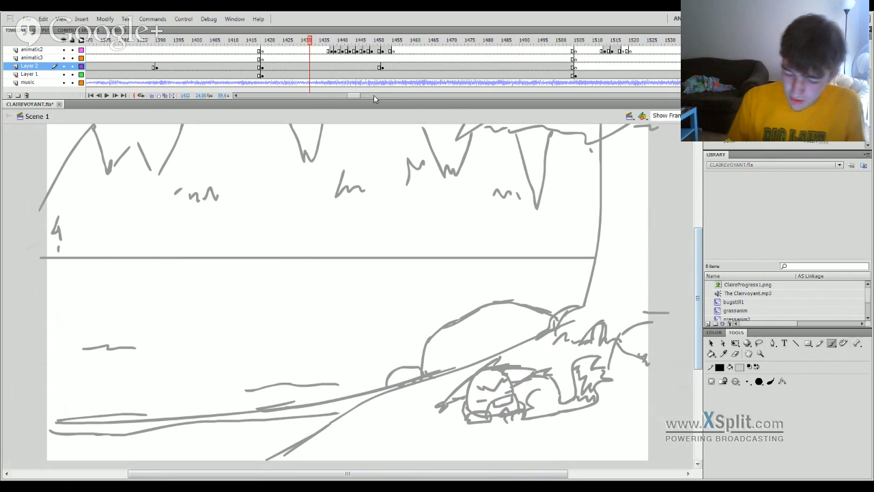
{"action": "left_click_drag", "start_coordinate": [357, 97], "coordinate": [349, 98]}
{"action": "left_click", "coordinate": [356, 46]}
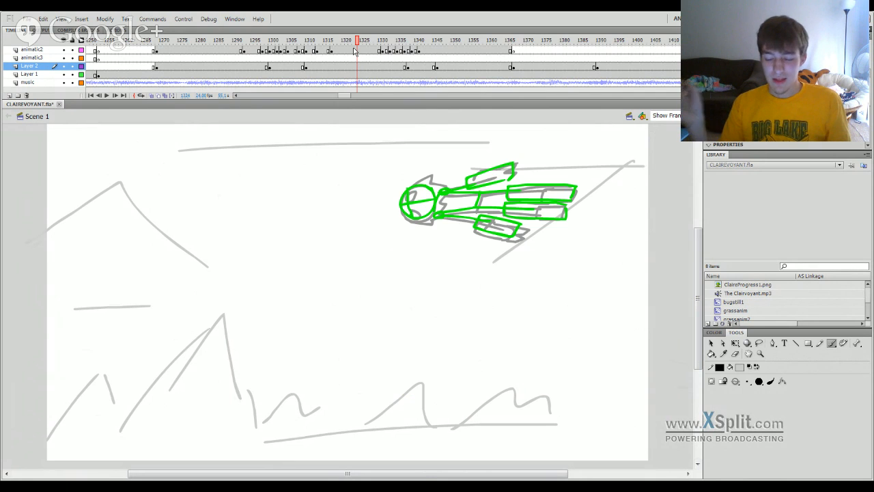
{"action": "left_click", "coordinate": [394, 44]}
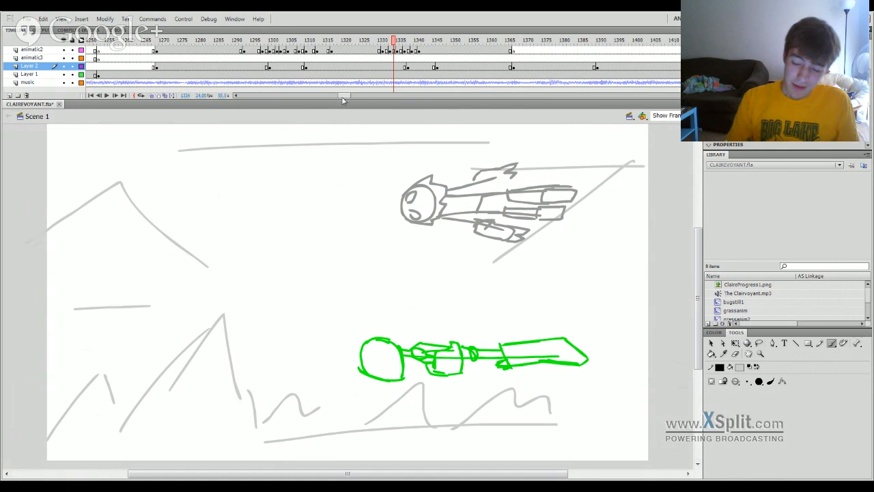
Move ahead to the timeline section around frames 3045 to 3180 and sample its gray scene drawings.
{"action": "mouse_move", "coordinate": [345, 97]}
{"action": "left_mouse_down"}
{"action": "mouse_move", "coordinate": [438, 118]}
{"action": "mouse_move", "coordinate": [442, 97]}
{"action": "mouse_move", "coordinate": [484, 96]}
{"action": "left_mouse_up"}
{"action": "left_click", "coordinate": [395, 44]}
{"action": "left_click", "coordinate": [434, 48]}
{"action": "left_click", "coordinate": [544, 50]}
{"action": "left_click", "coordinate": [456, 42]}
{"action": "left_click", "coordinate": [468, 45]}
{"action": "left_click", "coordinate": [546, 45]}
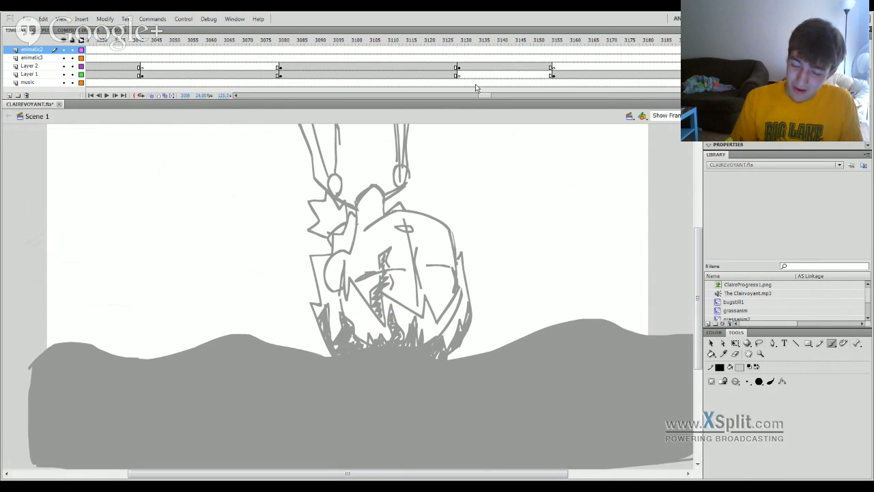
Compare the gray scene drawings from about frame 3070 through frames 3135 and 3157 to the one at frame 3196.
{"action": "left_click", "coordinate": [244, 43]}
{"action": "left_click", "coordinate": [342, 43]}
{"action": "left_click", "coordinate": [482, 42]}
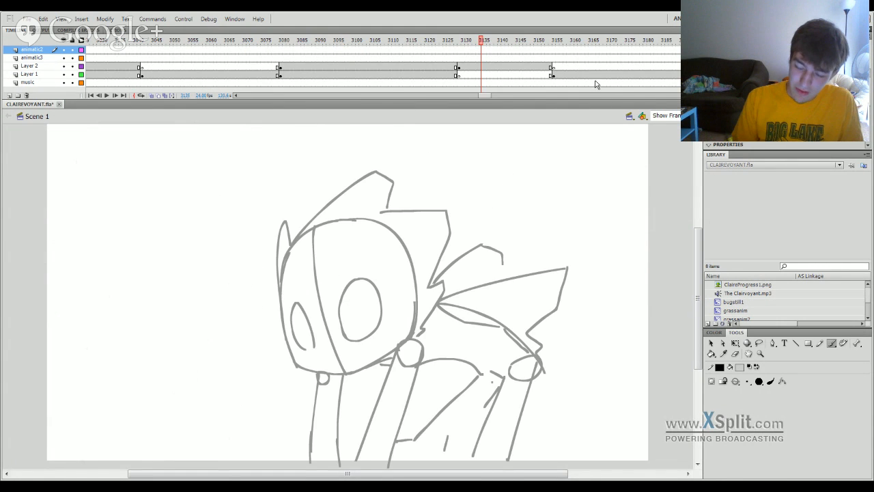
{"action": "left_click", "coordinate": [560, 43]}
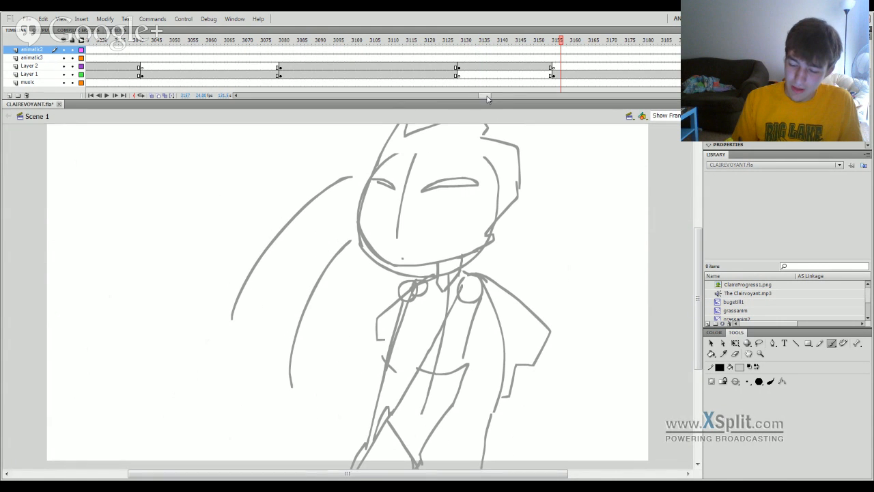
{"action": "left_click_drag", "start_coordinate": [485, 97], "coordinate": [493, 96]}
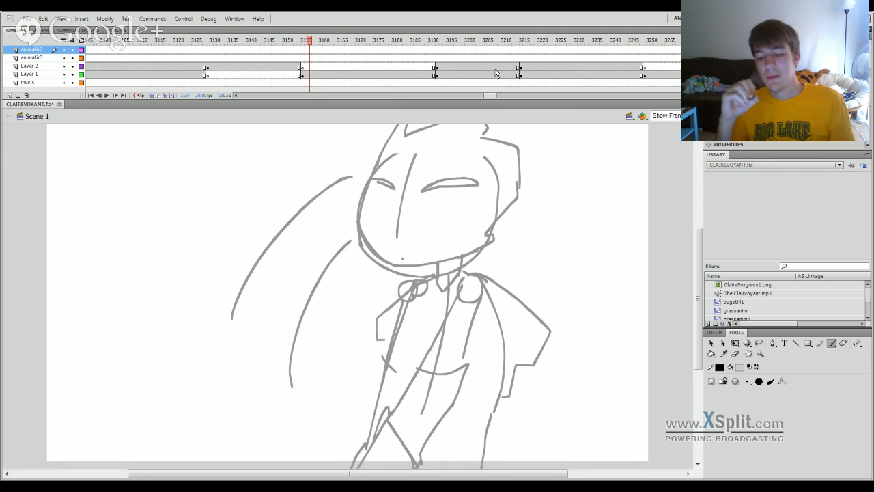
{"action": "left_click", "coordinate": [451, 41]}
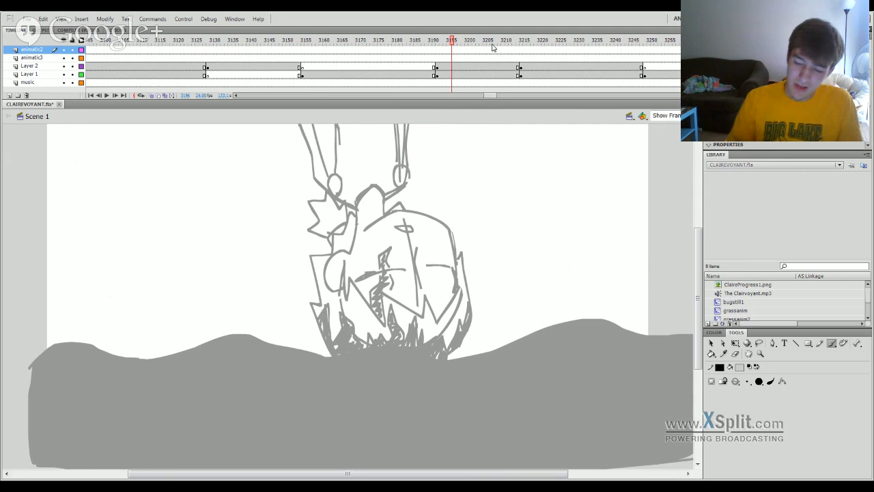
Review the gray scene drawings from frame 3196 onward, including the floating characters at frames 3294 and 3318.
{"action": "left_click", "coordinate": [486, 96]}
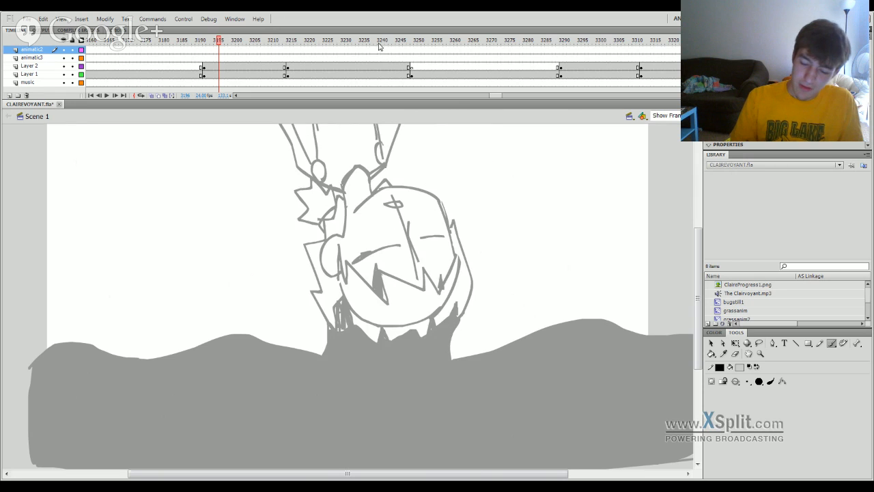
{"action": "left_click_drag", "start_coordinate": [381, 42], "coordinate": [473, 45]}
{"action": "left_click", "coordinate": [560, 52]}
{"action": "left_click", "coordinate": [506, 96]}
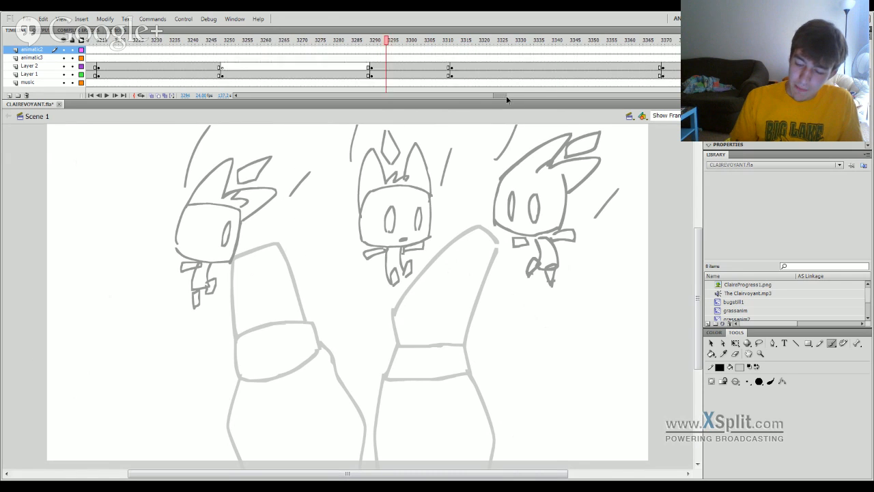
{"action": "left_click", "coordinate": [133, 45]}
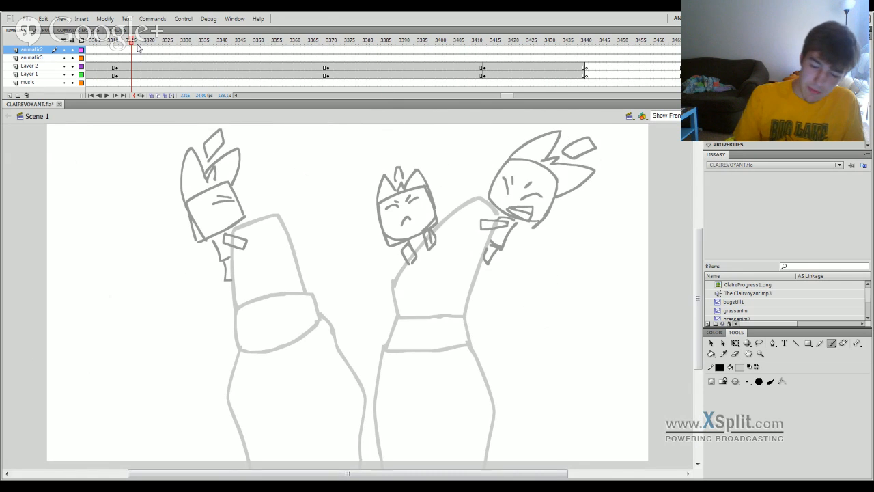
{"action": "left_click", "coordinate": [516, 95]}
{"action": "mouse_move", "coordinate": [516, 97]}
{"action": "left_mouse_down"}
{"action": "mouse_move", "coordinate": [489, 97]}
{"action": "mouse_move", "coordinate": [481, 105]}
{"action": "mouse_move", "coordinate": [518, 97]}
{"action": "mouse_move", "coordinate": [459, 117]}
{"action": "mouse_move", "coordinate": [118, 280]}
{"action": "left_mouse_up"}
{"action": "left_click", "coordinate": [376, 43]}
{"action": "left_click", "coordinate": [513, 42]}
Inspect the ladybug and reaching hand at frames 62, 111 and 118, and play the animatic onward from there.
{"action": "left_click", "coordinate": [309, 43]}
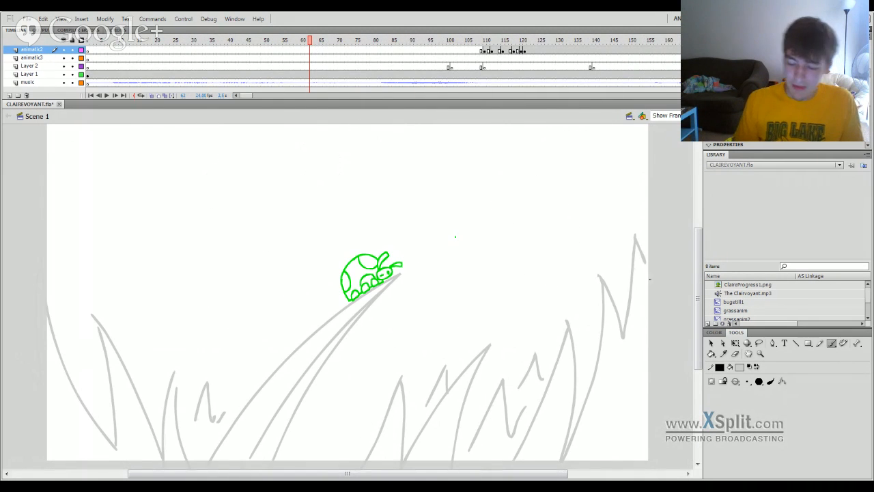
{"action": "left_click", "coordinate": [488, 43]}
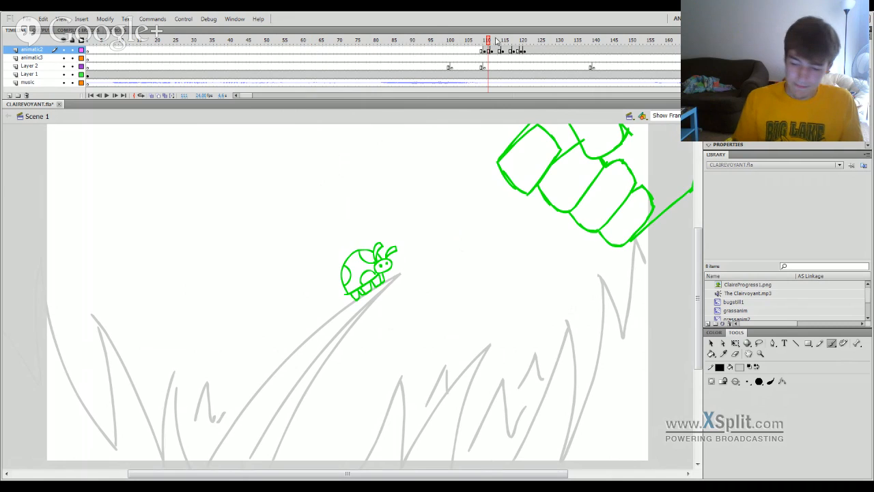
{"action": "left_click", "coordinate": [513, 44]}
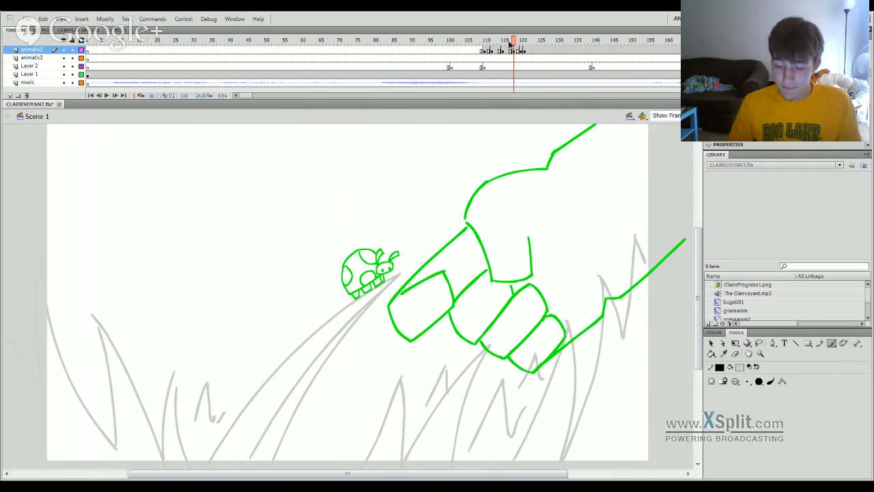
{"action": "key", "text": "Return"}
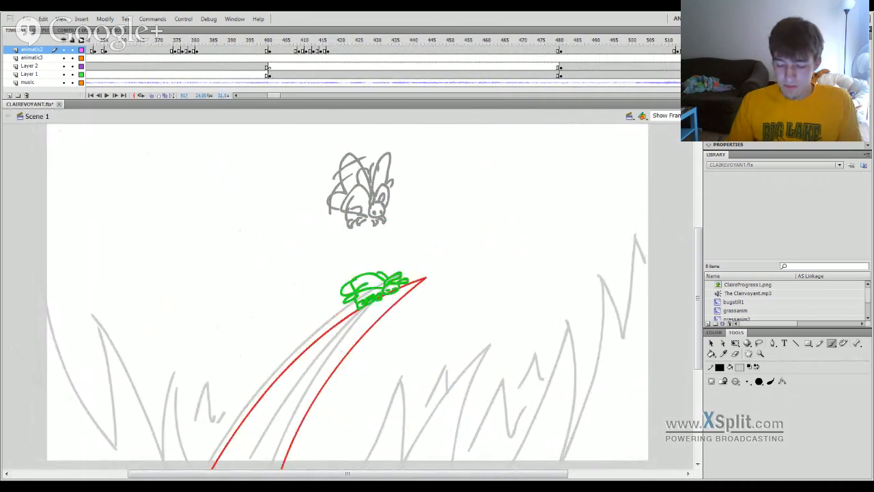
{"action": "key", "text": "period"}
{"action": "key", "text": "period"}
{"action": "key", "text": "period"}
{"action": "key", "text": "period"}
{"action": "key", "text": "period"}
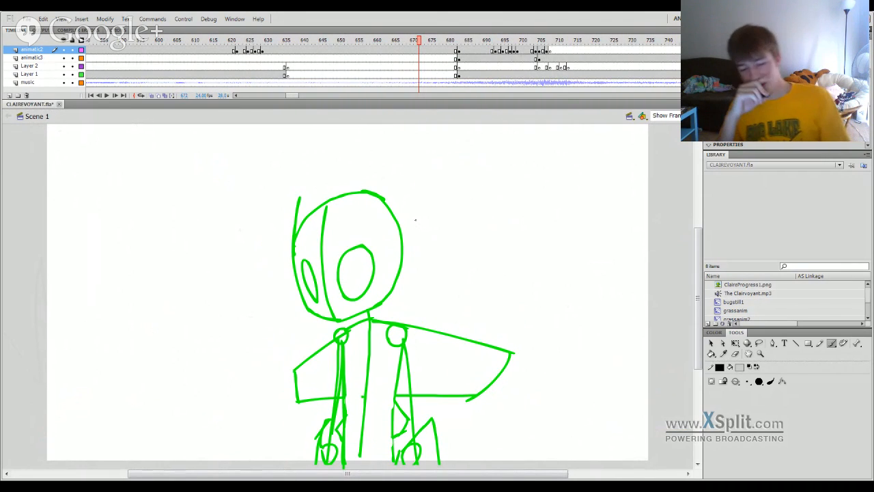
Scrub back to the ladybug scene near frame 563 and examine its layers around frames 568 and 569.
{"action": "mouse_move", "coordinate": [388, 46]}
{"action": "left_mouse_down"}
{"action": "mouse_move", "coordinate": [366, 71]}
{"action": "mouse_move", "coordinate": [282, 288]}
{"action": "mouse_move", "coordinate": [166, 406]}
{"action": "mouse_move", "coordinate": [107, 433]}
{"action": "mouse_move", "coordinate": [215, 387]}
{"action": "mouse_move", "coordinate": [280, 377]}
{"action": "mouse_move", "coordinate": [197, 402]}
{"action": "mouse_move", "coordinate": [80, 412]}
{"action": "mouse_move", "coordinate": [78, 429]}
{"action": "mouse_move", "coordinate": [147, 410]}
{"action": "left_mouse_up"}
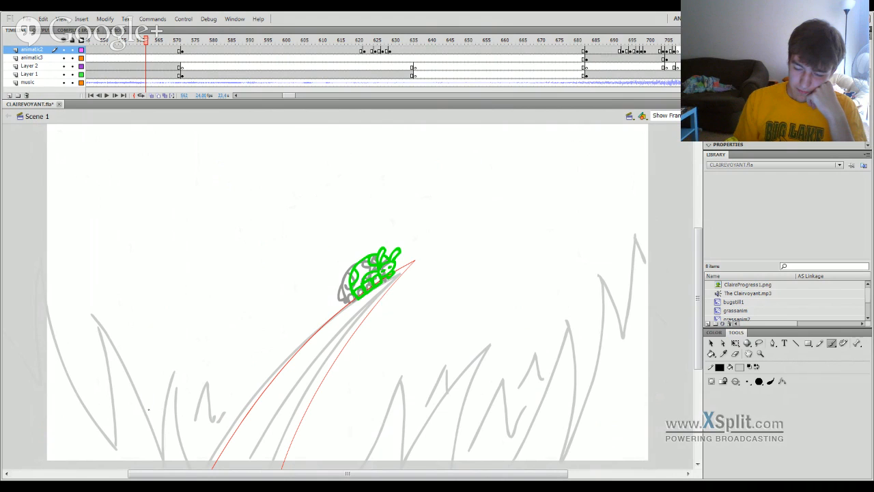
{"action": "left_click", "coordinate": [169, 73]}
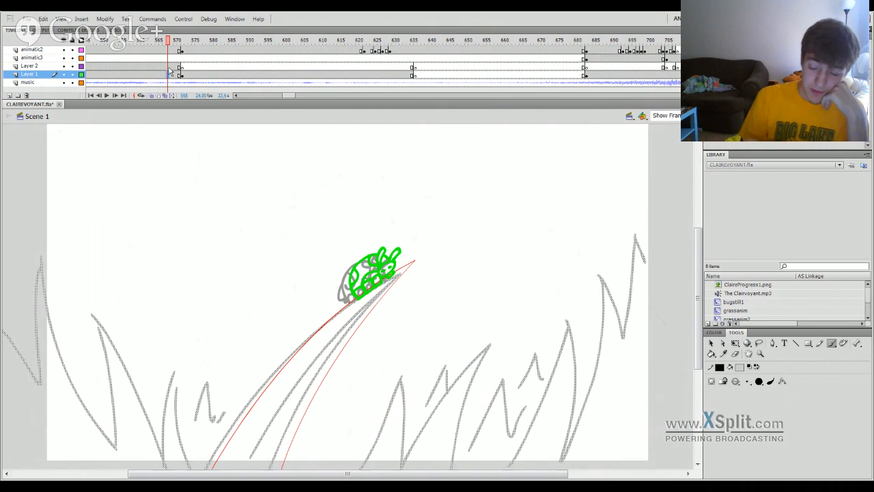
{"action": "left_click", "coordinate": [172, 58]}
{"action": "left_click", "coordinate": [175, 65]}
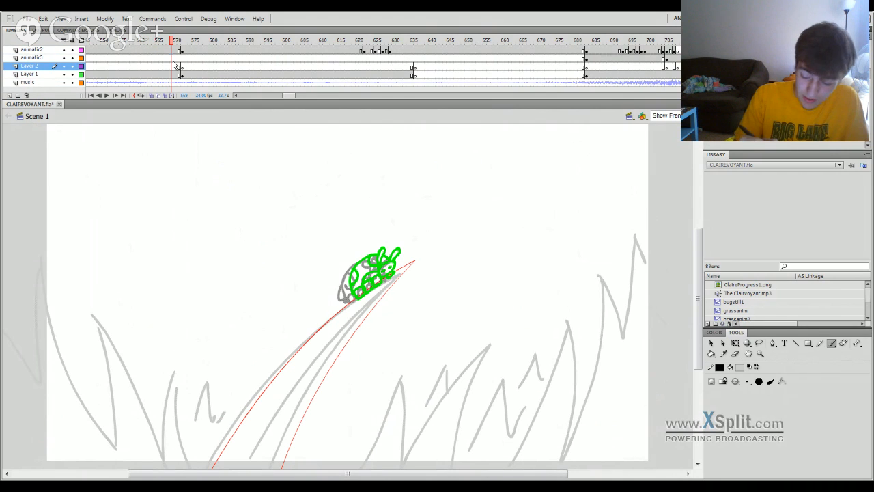
Review the close-up ladybug drawing at frames 883 and 865, and move ahead to the horizon scene at frame 1519.
{"action": "mouse_move", "coordinate": [172, 43]}
{"action": "left_mouse_down"}
{"action": "mouse_move", "coordinate": [67, 51]}
{"action": "mouse_move", "coordinate": [406, 110]}
{"action": "mouse_move", "coordinate": [547, 250]}
{"action": "mouse_move", "coordinate": [671, 267]}
{"action": "mouse_move", "coordinate": [613, 273]}
{"action": "mouse_move", "coordinate": [283, 361]}
{"action": "mouse_move", "coordinate": [190, 431]}
{"action": "mouse_move", "coordinate": [100, 390]}
{"action": "mouse_move", "coordinate": [255, 353]}
{"action": "mouse_move", "coordinate": [72, 403]}
{"action": "mouse_move", "coordinate": [172, 394]}
{"action": "mouse_move", "coordinate": [136, 384]}
{"action": "mouse_move", "coordinate": [536, 313]}
{"action": "mouse_move", "coordinate": [698, 303]}
{"action": "mouse_move", "coordinate": [552, 324]}
{"action": "mouse_move", "coordinate": [713, 307]}
{"action": "mouse_move", "coordinate": [619, 324]}
{"action": "mouse_move", "coordinate": [697, 328]}
{"action": "mouse_move", "coordinate": [520, 328]}
{"action": "mouse_move", "coordinate": [601, 327]}
{"action": "mouse_move", "coordinate": [581, 334]}
{"action": "mouse_move", "coordinate": [605, 332]}
{"action": "mouse_move", "coordinate": [599, 337]}
{"action": "mouse_move", "coordinate": [698, 332]}
{"action": "mouse_move", "coordinate": [554, 366]}
{"action": "mouse_move", "coordinate": [583, 357]}
{"action": "left_mouse_up"}
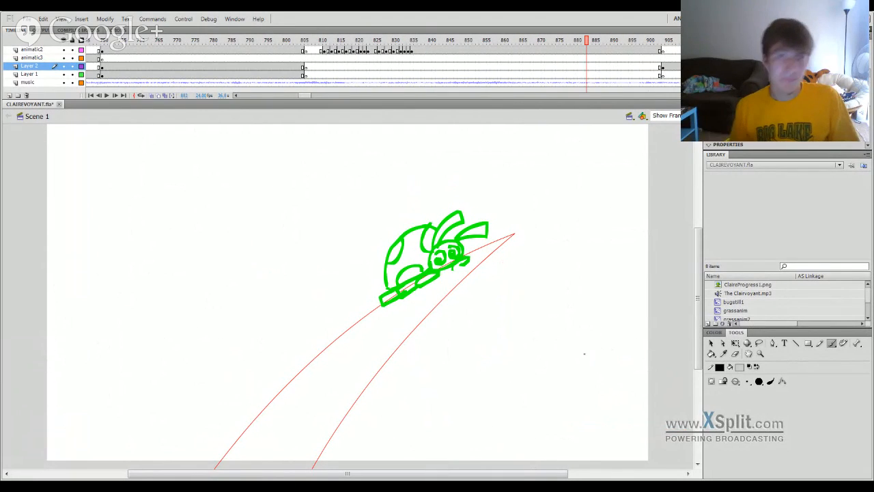
{"action": "left_click", "coordinate": [522, 42]}
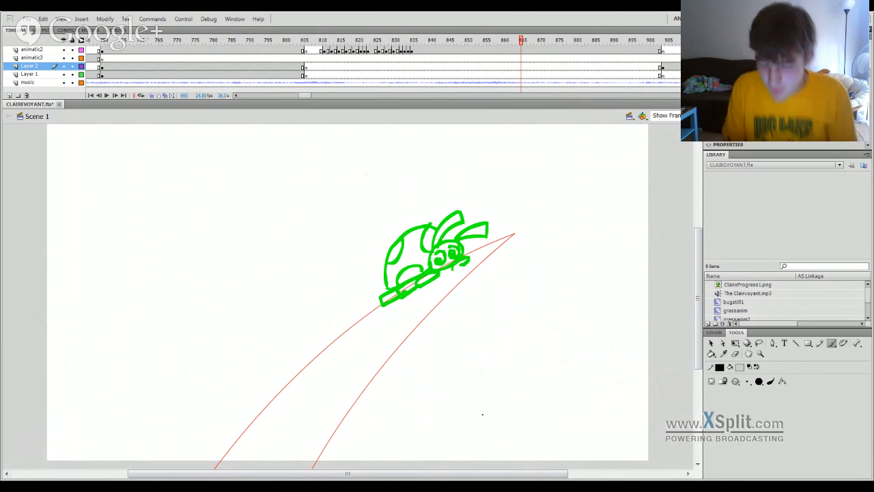
{"action": "mouse_move", "coordinate": [522, 40]}
{"action": "left_mouse_down"}
{"action": "mouse_move", "coordinate": [696, 40]}
{"action": "mouse_move", "coordinate": [556, 40]}
{"action": "mouse_move", "coordinate": [572, 40]}
{"action": "left_mouse_up"}
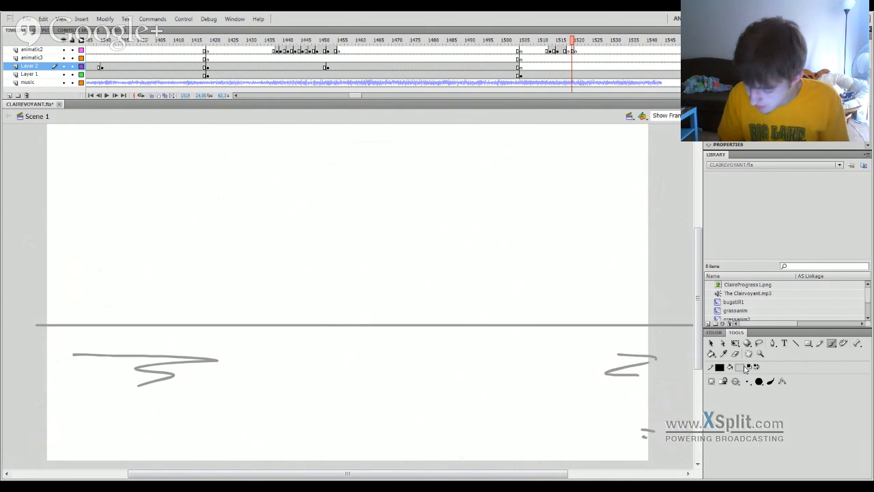
Set the fill color to green and turn on onion skinning at frame 1518 of the horizon scene.
{"action": "left_click", "coordinate": [742, 430]}
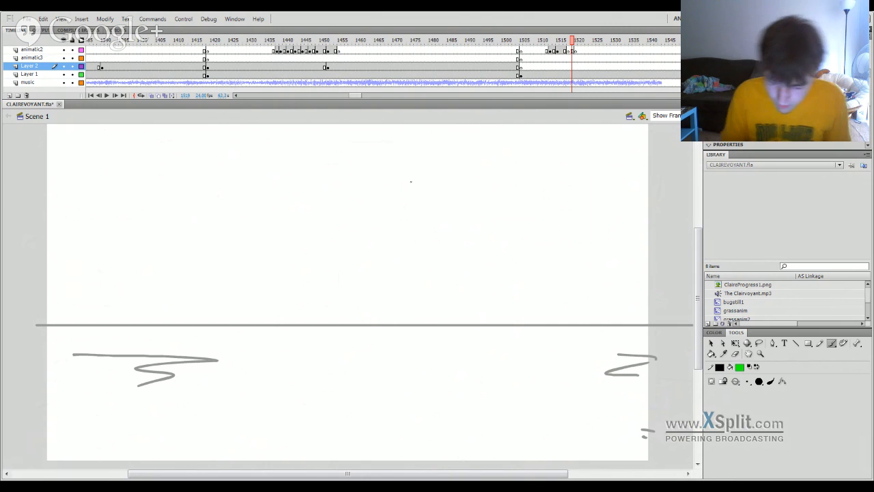
{"action": "left_click", "coordinate": [569, 43]}
{"action": "left_click", "coordinate": [152, 96]}
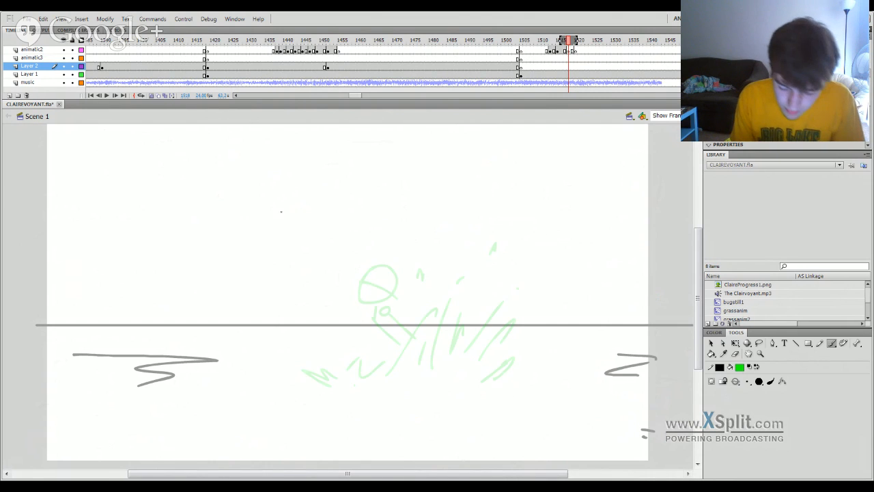
Sketch a green flying figure above the horizon, with a round head, a face line and a body stretched out horizontally.
{"action": "mouse_move", "coordinate": [297, 198]}
{"action": "left_mouse_down"}
{"action": "mouse_move", "coordinate": [305, 241]}
{"action": "mouse_move", "coordinate": [325, 216]}
{"action": "mouse_move", "coordinate": [324, 203]}
{"action": "mouse_move", "coordinate": [288, 203]}
{"action": "left_mouse_up"}
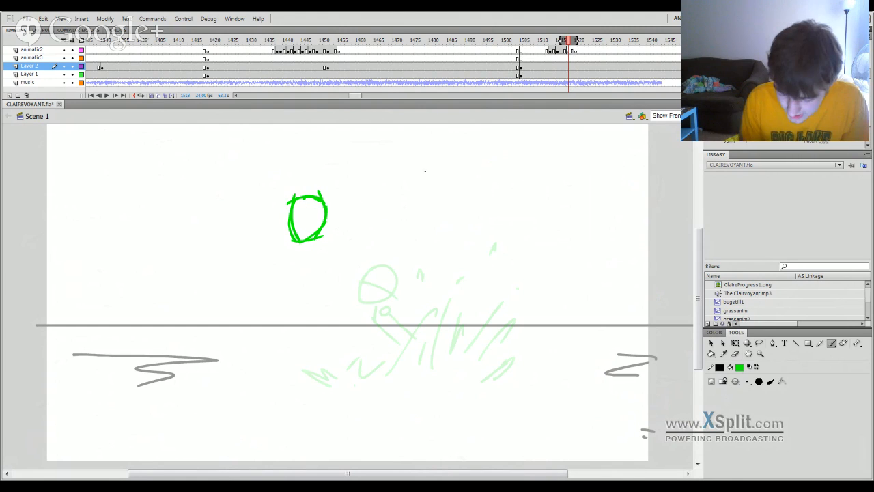
{"action": "left_click_drag", "start_coordinate": [325, 228], "coordinate": [403, 228]}
{"action": "key", "text": "ctrl+z"}
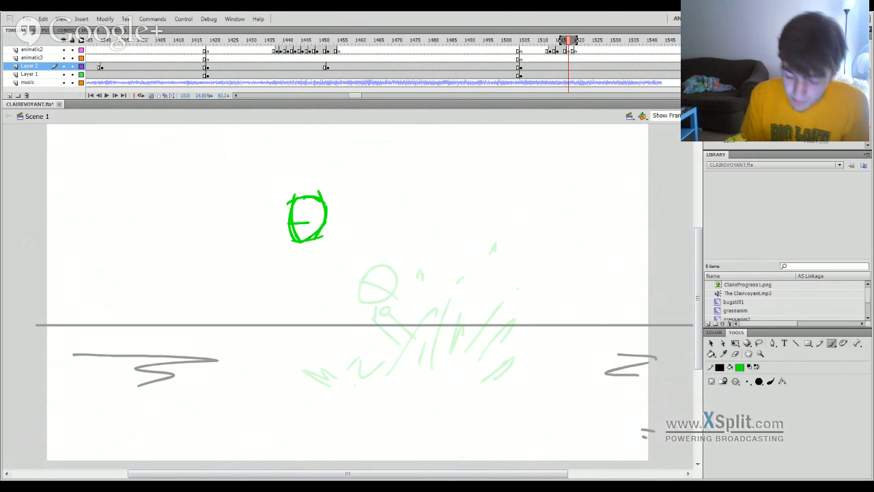
{"action": "left_click_drag", "start_coordinate": [296, 240], "coordinate": [401, 238]}
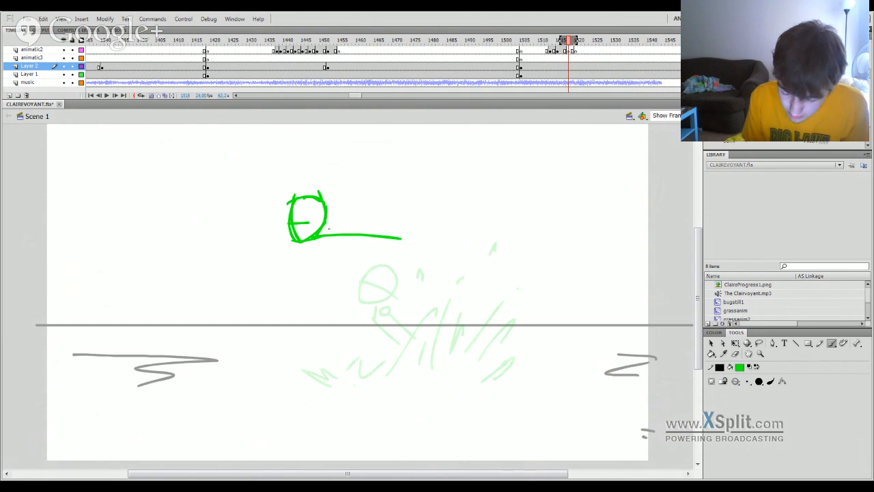
{"action": "mouse_move", "coordinate": [322, 233]}
{"action": "left_mouse_down"}
{"action": "mouse_move", "coordinate": [370, 214]}
{"action": "mouse_move", "coordinate": [356, 228]}
{"action": "mouse_move", "coordinate": [384, 229]}
{"action": "left_mouse_up"}
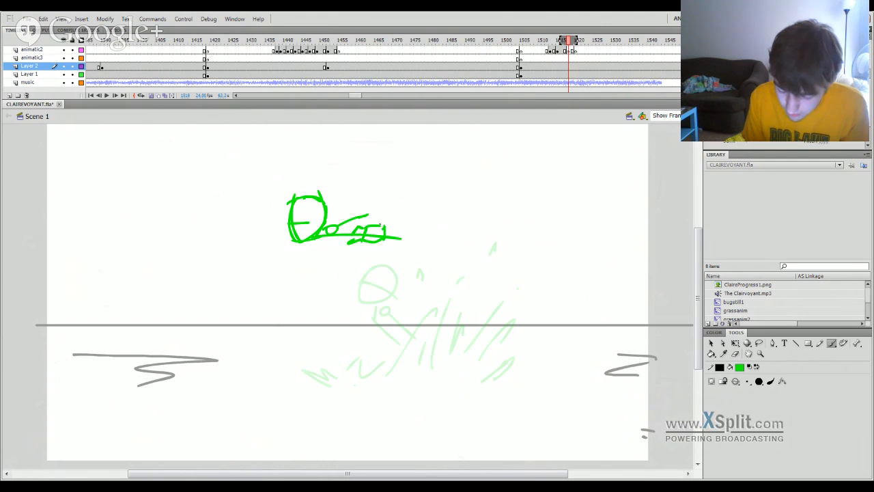
Undo the small shapes on the flying figure's body and redraw its arm and lower body with simpler straight strokes.
{"action": "key", "text": "ctrl+z"}
{"action": "key", "text": "ctrl+z"}
{"action": "key", "text": "ctrl+z"}
{"action": "key", "text": "ctrl+z"}
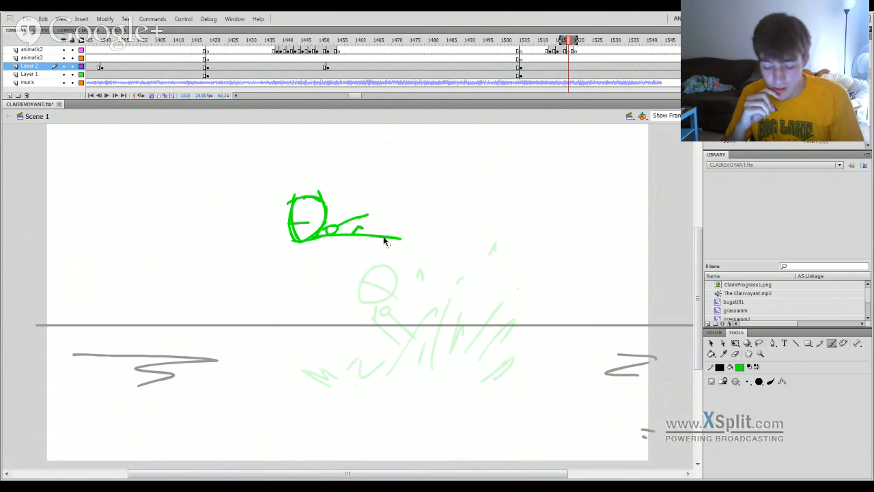
{"action": "mouse_move", "coordinate": [311, 240]}
{"action": "left_mouse_down"}
{"action": "mouse_move", "coordinate": [401, 240]}
{"action": "mouse_move", "coordinate": [351, 223]}
{"action": "mouse_move", "coordinate": [373, 227]}
{"action": "left_mouse_up"}
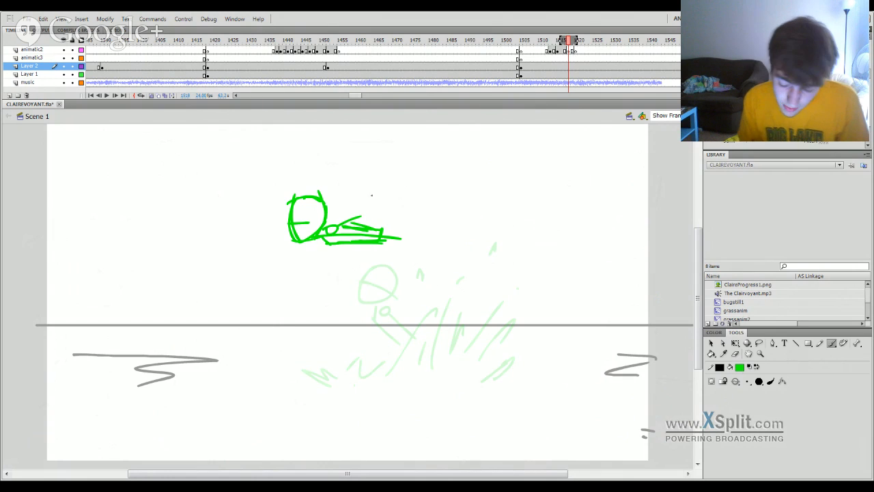
Select the whole flying figure, rotate it slightly clockwise and move it down closer to the onion-skinned splash drawing.
{"action": "left_click", "coordinate": [712, 343]}
{"action": "left_click_drag", "start_coordinate": [263, 174], "coordinate": [441, 284]}
{"action": "key", "text": "q"}
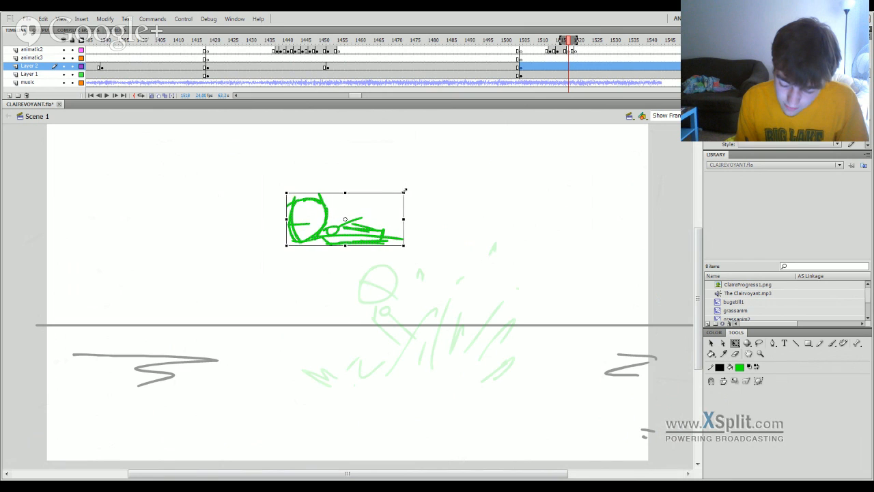
{"action": "left_click_drag", "start_coordinate": [407, 185], "coordinate": [414, 219]}
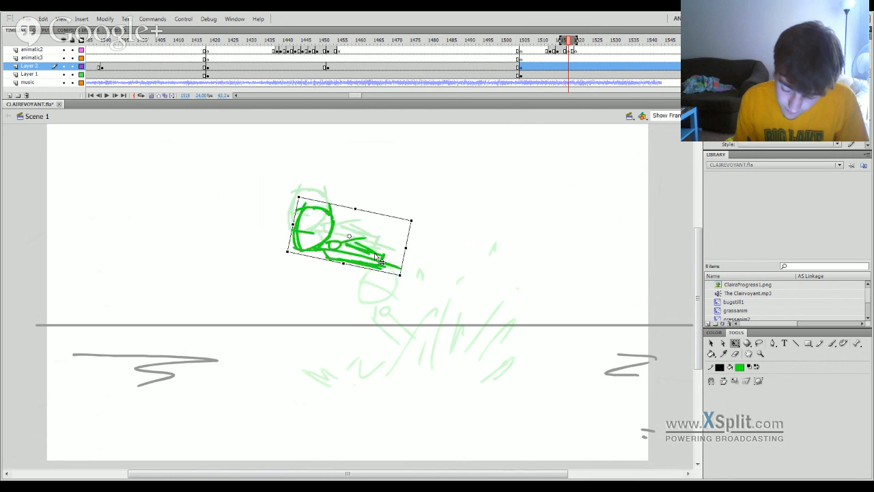
{"action": "mouse_move", "coordinate": [379, 246]}
{"action": "left_mouse_down"}
{"action": "mouse_move", "coordinate": [393, 295]}
{"action": "mouse_move", "coordinate": [376, 270]}
{"action": "left_mouse_up"}
{"action": "left_click", "coordinate": [433, 226]}
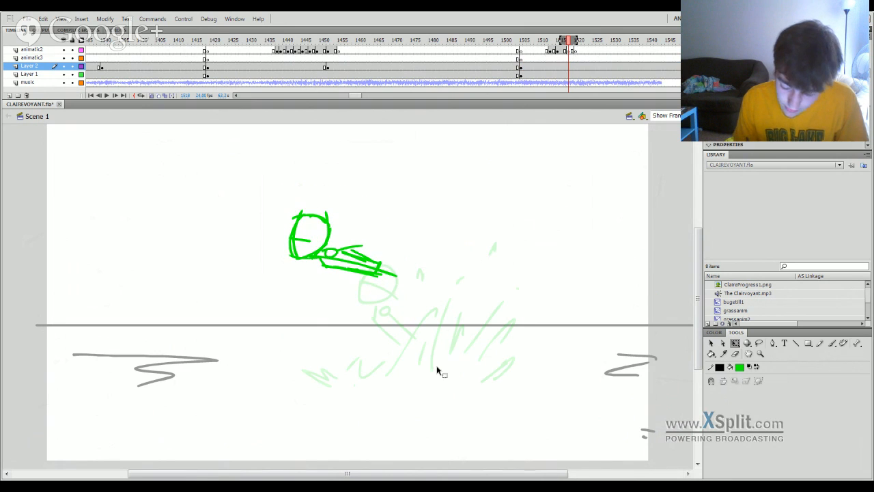
Check Layer 2 and Layer 1 around frames 1515 and 1519 to find which layer holds the flying figure.
{"action": "left_click_drag", "start_coordinate": [571, 41], "coordinate": [578, 41]}
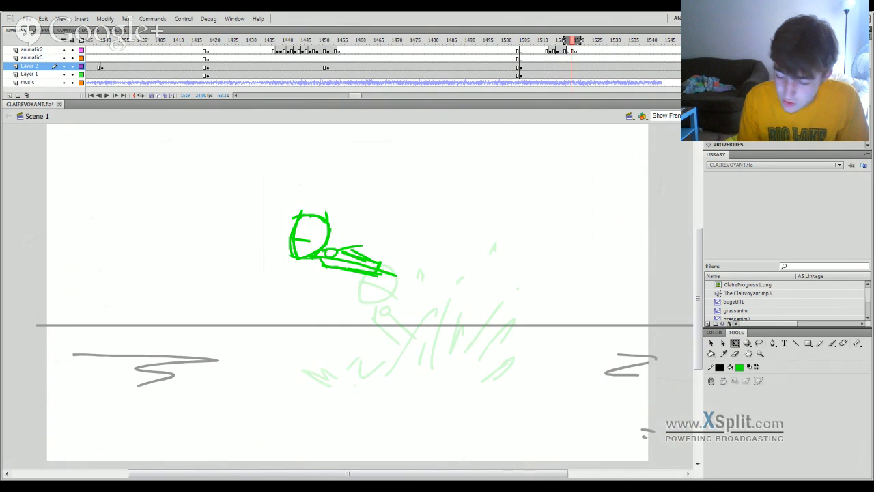
{"action": "scroll", "coordinate": [581, 61], "scroll_direction": "up", "scroll_amount": 1}
{"action": "left_click", "coordinate": [573, 76]}
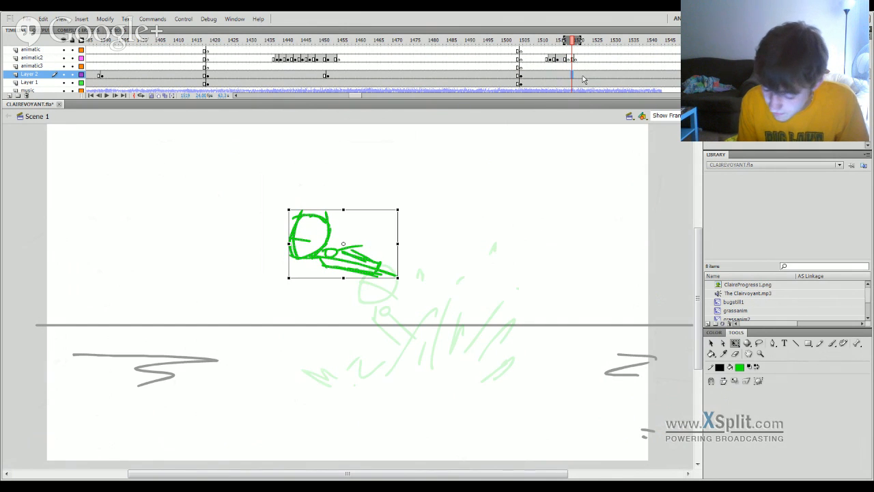
{"action": "left_click", "coordinate": [583, 75]}
{"action": "left_click", "coordinate": [559, 82]}
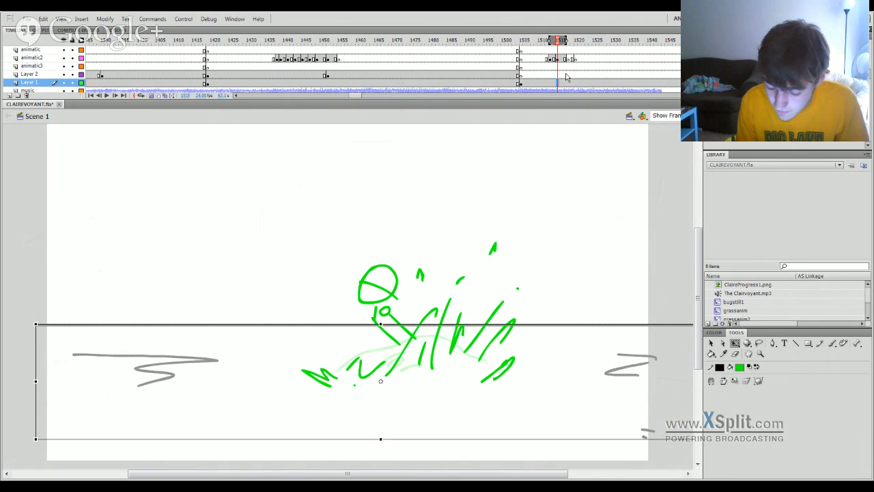
Paste the flying figure in place on the animatic2 layer at frame 1518 and delete it from Layer 2.
{"action": "left_click_drag", "start_coordinate": [592, 44], "coordinate": [357, 129]}
{"action": "left_click", "coordinate": [332, 82]}
{"action": "left_click", "coordinate": [318, 75]}
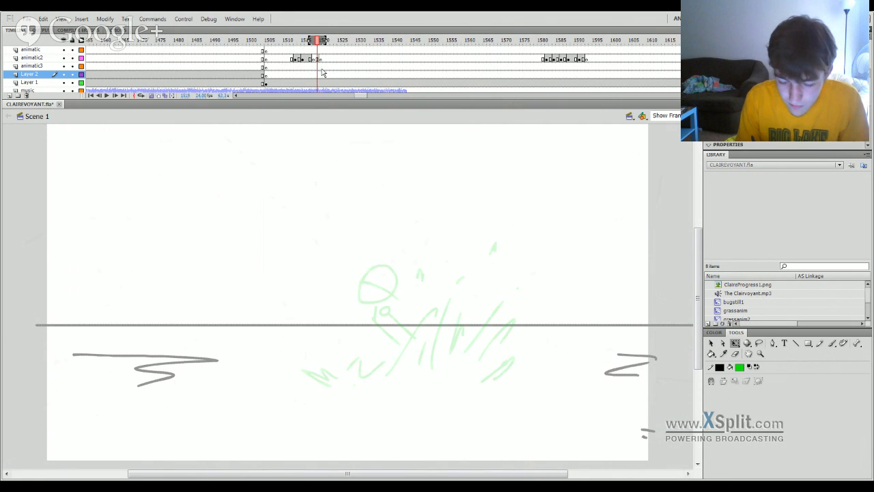
{"action": "left_click", "coordinate": [319, 81]}
{"action": "left_click", "coordinate": [317, 59]}
{"action": "key", "text": "ctrl+shift+v"}
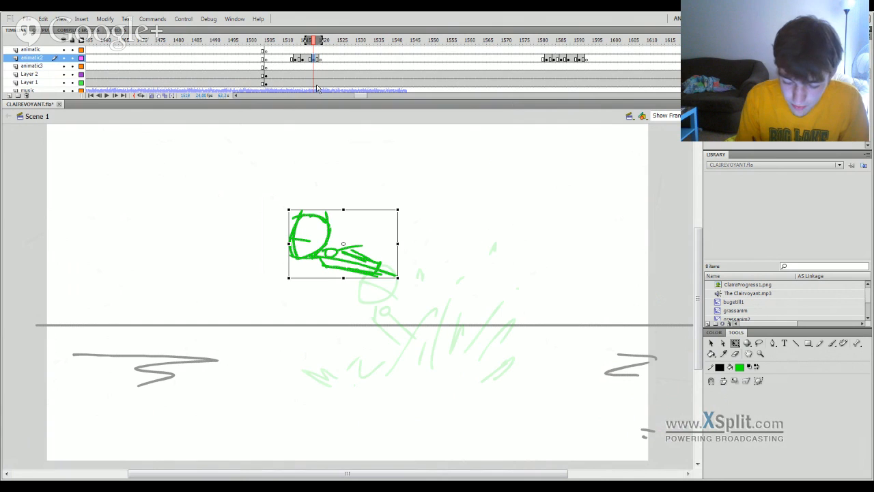
{"action": "left_click", "coordinate": [318, 75]}
{"action": "key", "text": "Delete"}
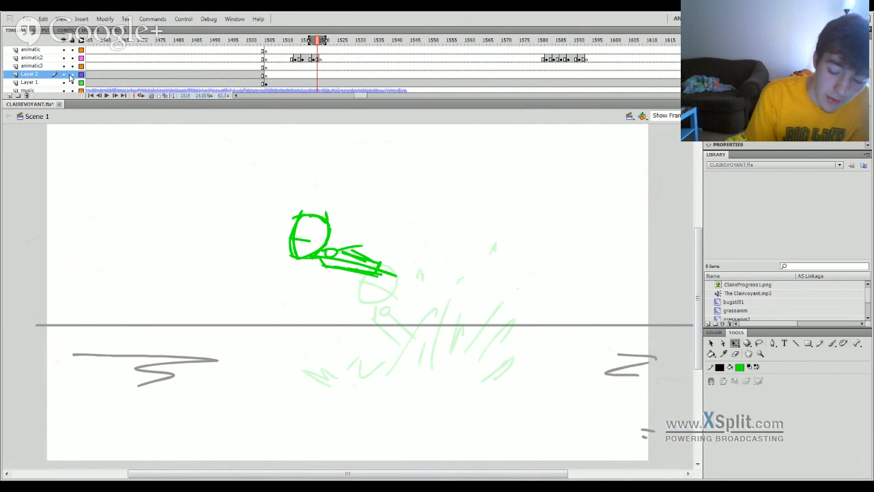
Lock Layer 2, Layer 1, animatic3 and animatic, leaving animatic2 unlocked.
{"action": "left_click_drag", "start_coordinate": [70, 76], "coordinate": [72, 83]}
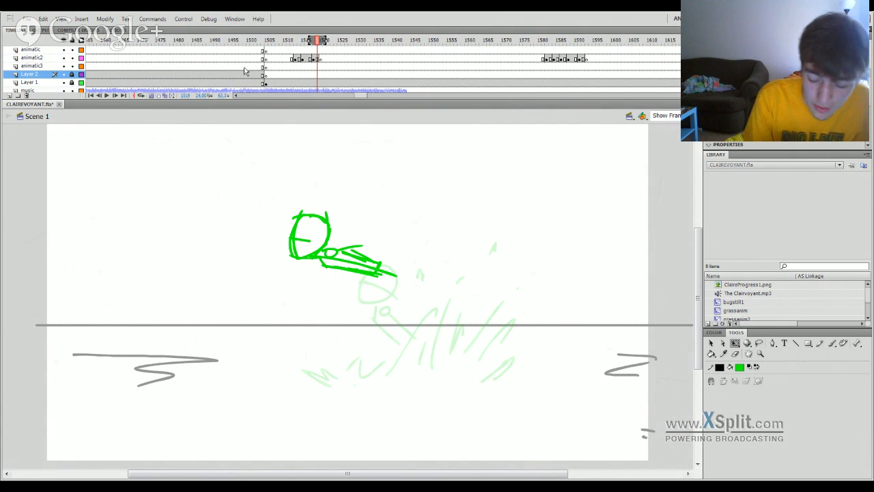
{"action": "left_click", "coordinate": [72, 66]}
{"action": "left_click", "coordinate": [72, 49]}
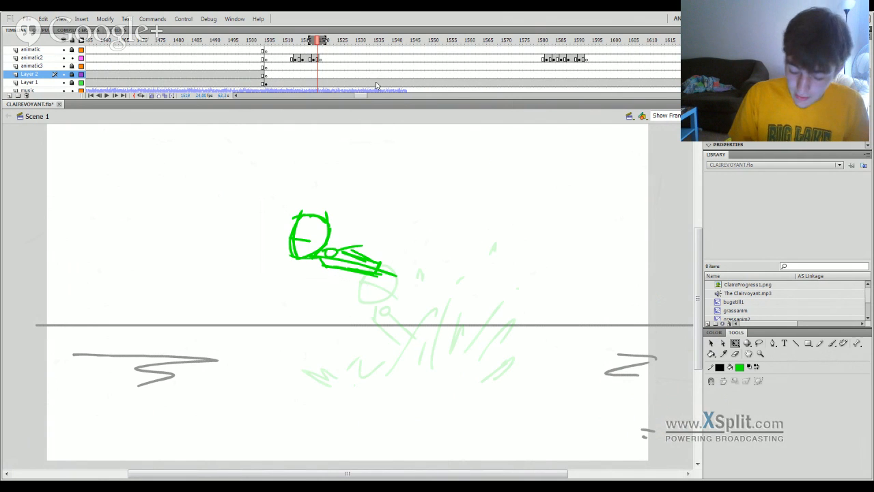
On animatic2 at frame 1518, brush in more green strokes to build up the flying figure's torso and arm.
{"action": "key", "text": "b"}
{"action": "key", "text": "b"}
{"action": "left_click", "coordinate": [318, 58]}
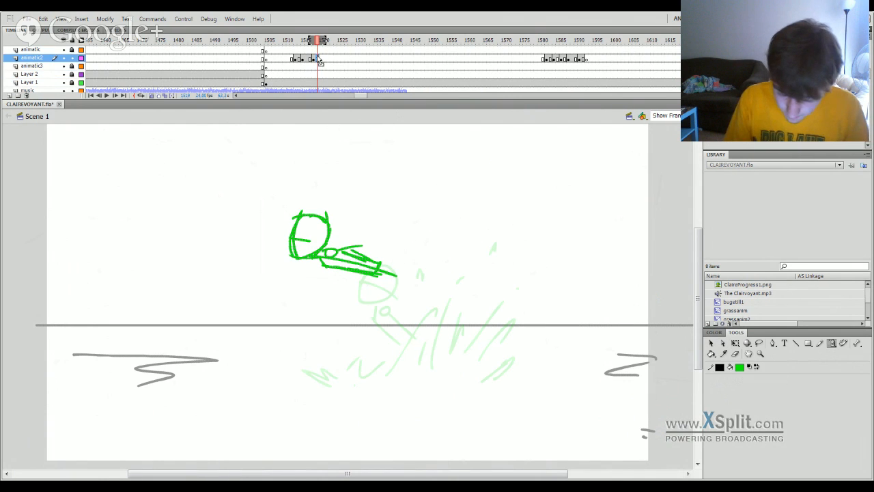
{"action": "key", "text": "comma"}
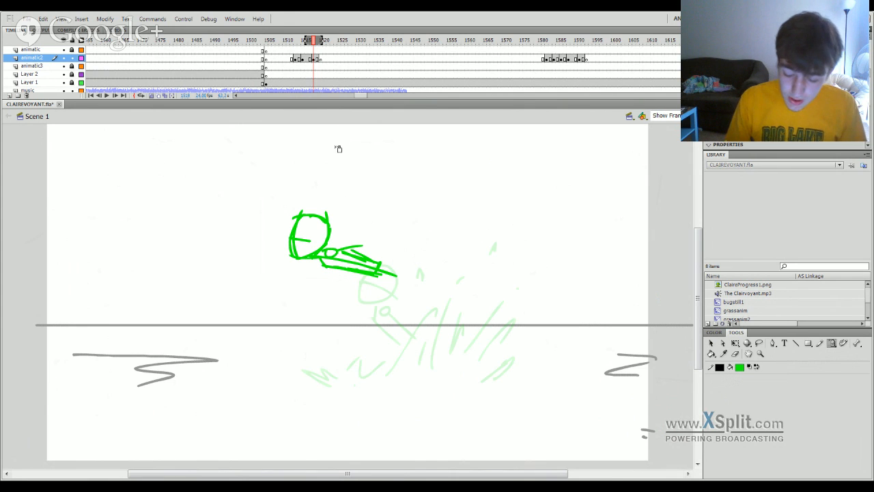
{"action": "key", "text": "b"}
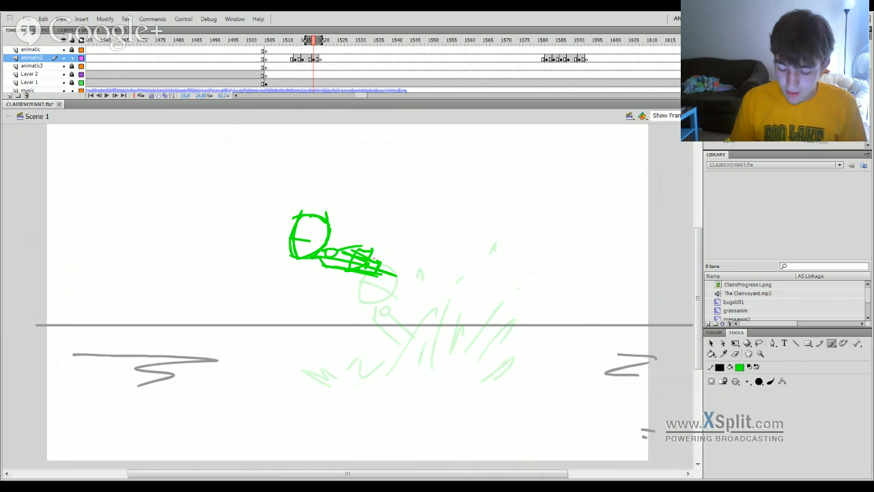
{"action": "left_click_drag", "start_coordinate": [374, 250], "coordinate": [401, 260]}
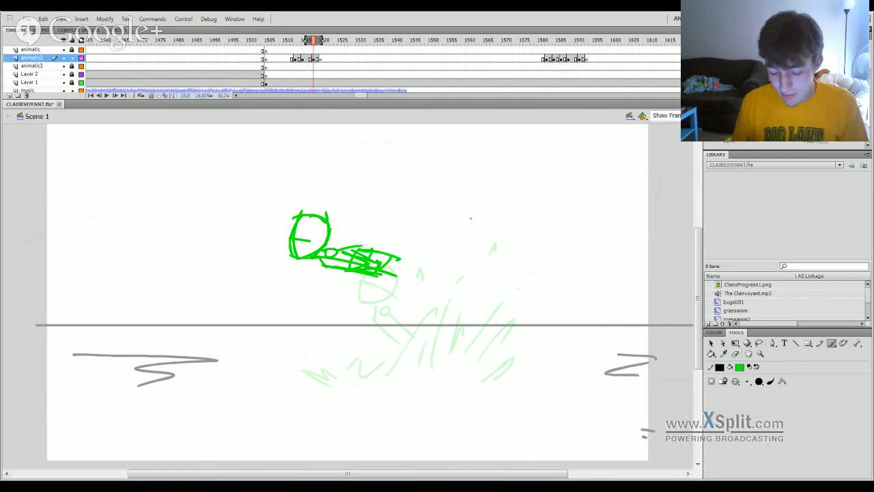
{"action": "mouse_move", "coordinate": [336, 253]}
{"action": "left_mouse_down"}
{"action": "mouse_move", "coordinate": [382, 244]}
{"action": "mouse_move", "coordinate": [367, 247]}
{"action": "left_mouse_up"}
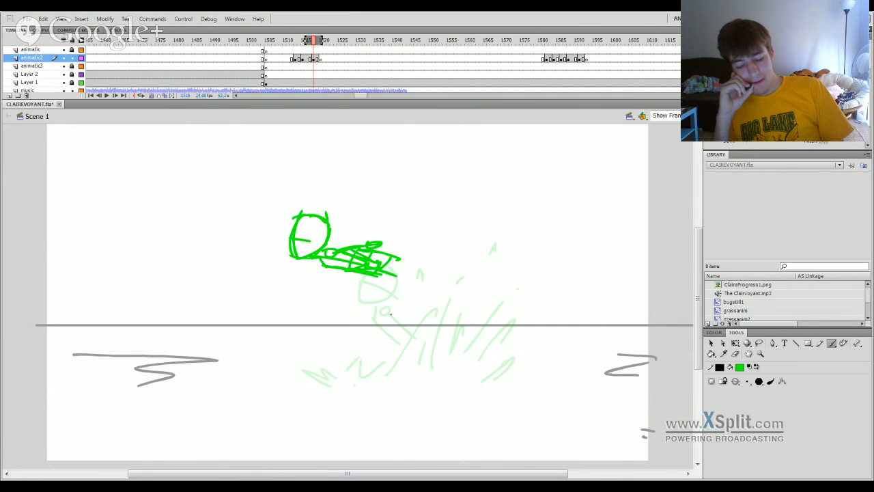
{"action": "mouse_move", "coordinate": [312, 44]}
{"action": "left_mouse_down"}
{"action": "mouse_move", "coordinate": [322, 42]}
{"action": "mouse_move", "coordinate": [303, 42]}
{"action": "mouse_move", "coordinate": [314, 46]}
{"action": "left_mouse_up"}
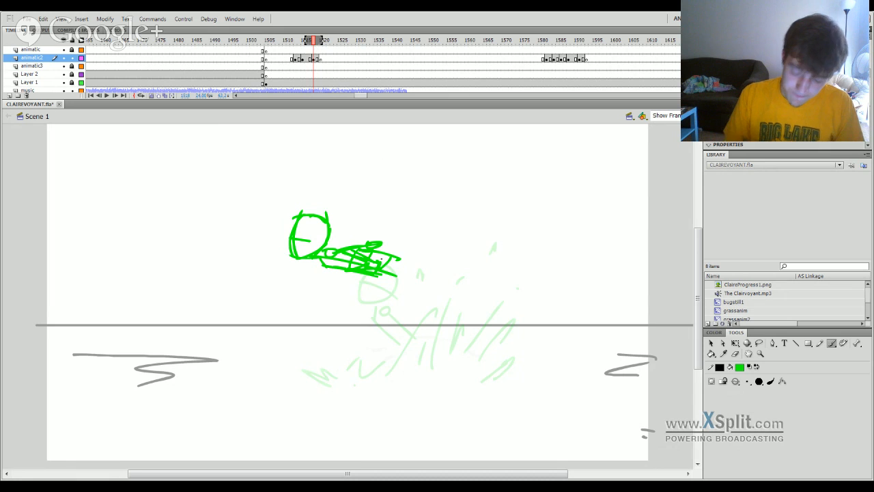
Undo a trial bent leg stroke and move the whole flying figure left and slightly down, clear of the onion-skinned head.
{"action": "mouse_move", "coordinate": [381, 276]}
{"action": "left_mouse_down"}
{"action": "mouse_move", "coordinate": [406, 297]}
{"action": "mouse_move", "coordinate": [491, 305]}
{"action": "left_mouse_up"}
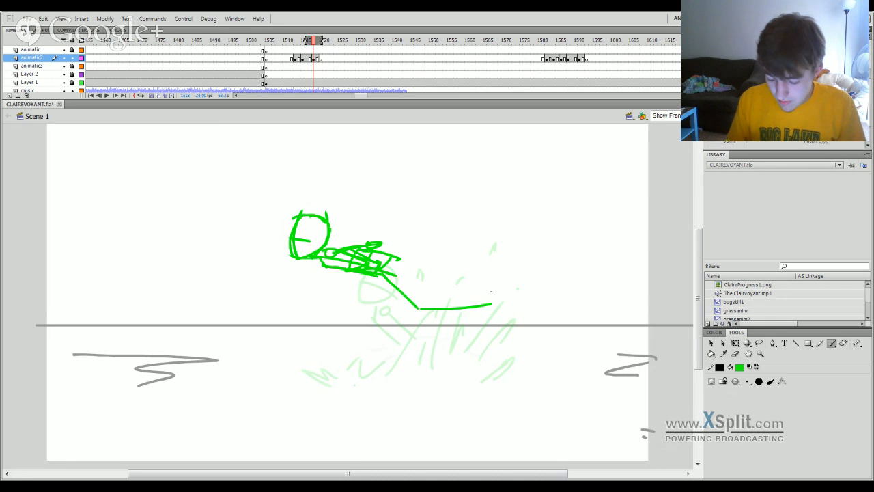
{"action": "key", "text": "ctrl+z"}
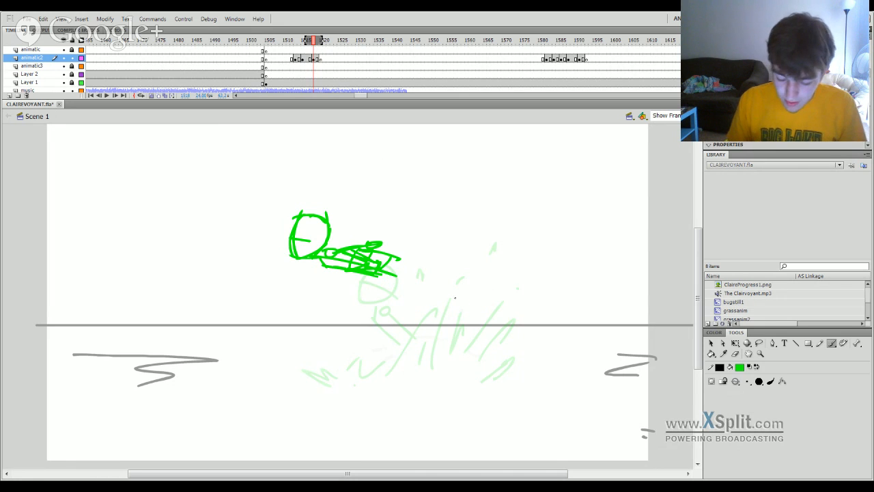
{"action": "key", "text": "q"}
{"action": "left_click", "coordinate": [388, 274]}
{"action": "left_click_drag", "start_coordinate": [387, 273], "coordinate": [351, 292]}
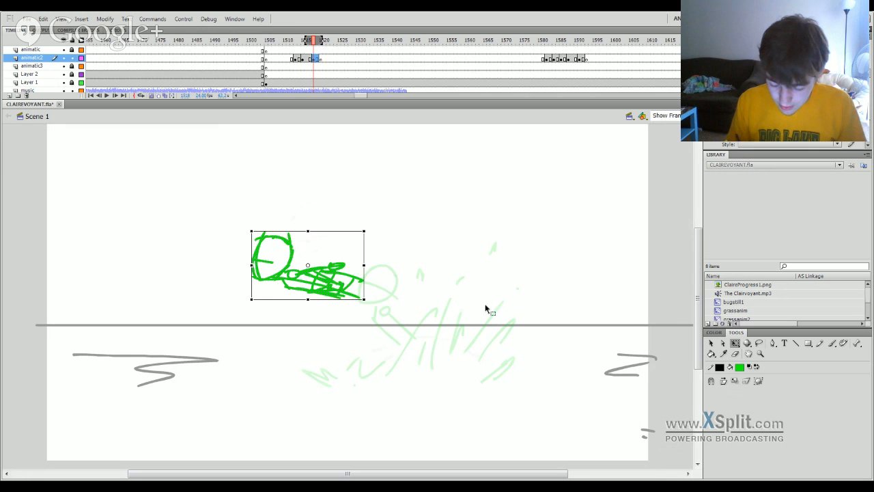
{"action": "left_click", "coordinate": [459, 316]}
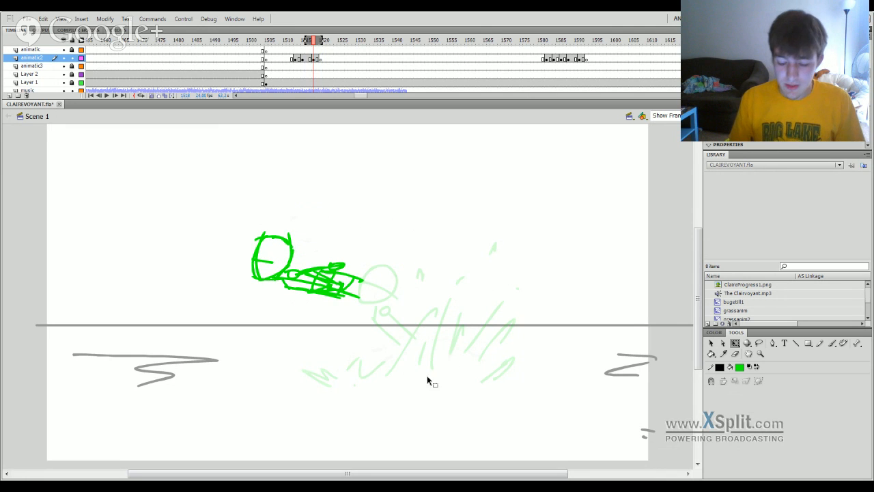
Play the splash drawings from frame 1583 to check them, and return to the flying figure at frame 1518.
{"action": "left_click", "coordinate": [551, 41]}
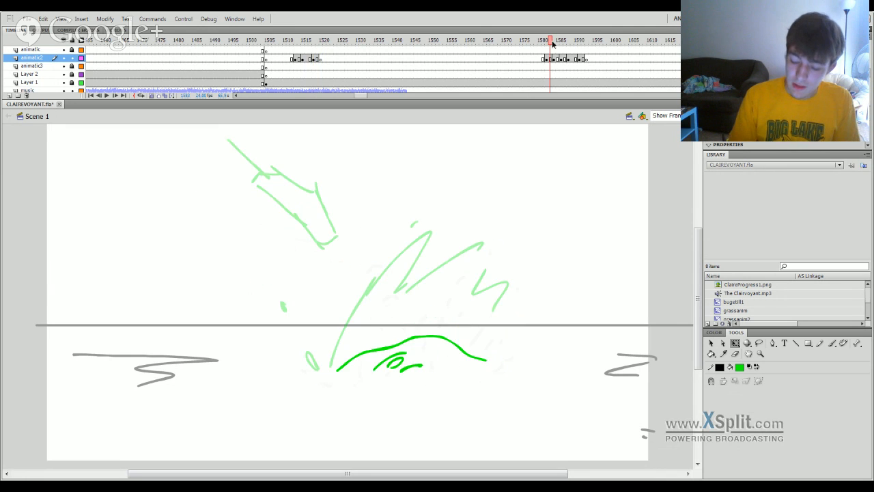
{"action": "key", "text": "Return"}
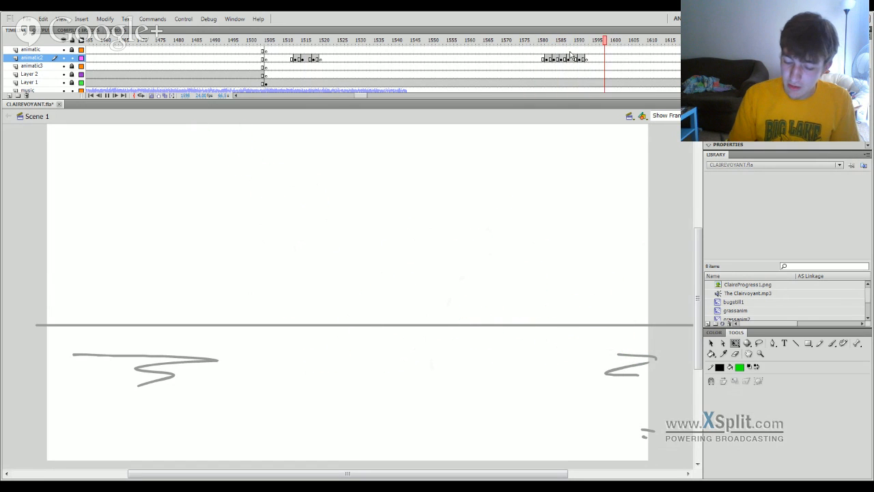
{"action": "key", "text": "Return"}
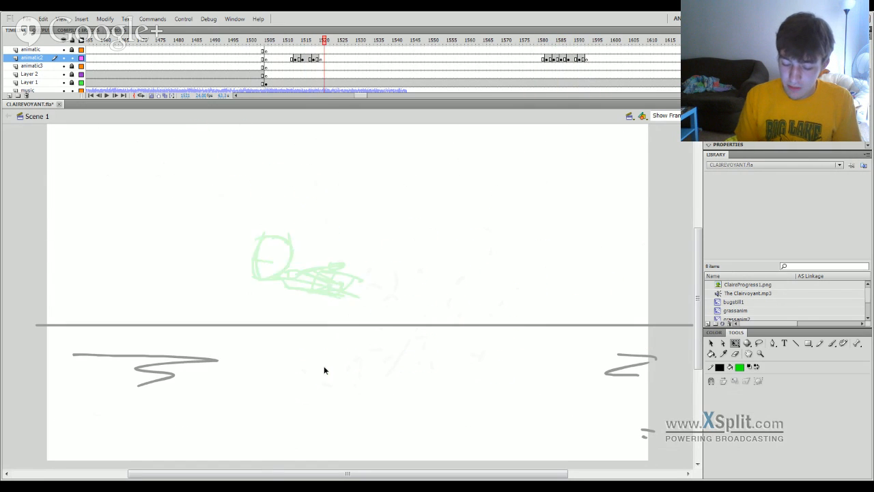
{"action": "mouse_move", "coordinate": [325, 367]}
{"action": "left_mouse_down"}
{"action": "mouse_move", "coordinate": [339, 362]}
{"action": "mouse_move", "coordinate": [315, 357]}
{"action": "left_mouse_up"}
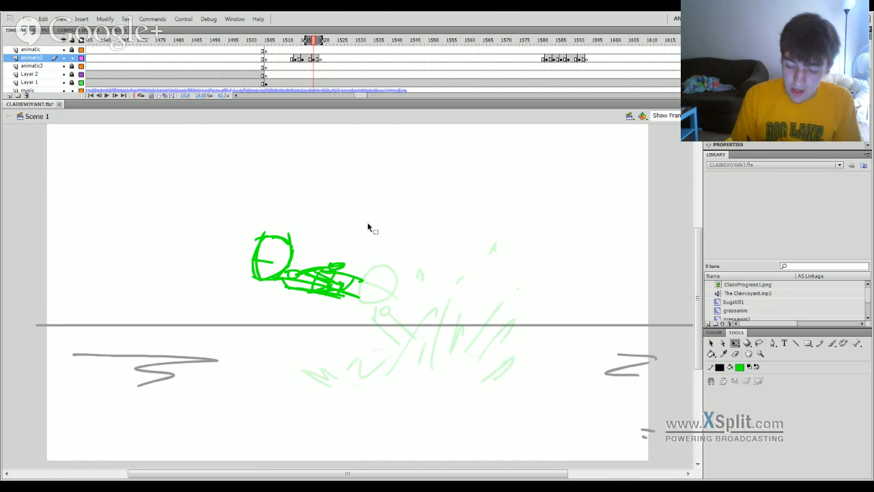
Draw the flying figure's legs trailing straight back from the torso, ending in a long boxed lower leg, undoing the first stroke.
{"action": "key", "text": "b"}
{"action": "mouse_move", "coordinate": [345, 296]}
{"action": "left_mouse_down"}
{"action": "mouse_move", "coordinate": [378, 307]}
{"action": "mouse_move", "coordinate": [409, 301]}
{"action": "left_mouse_up"}
{"action": "key", "text": "ctrl+z"}
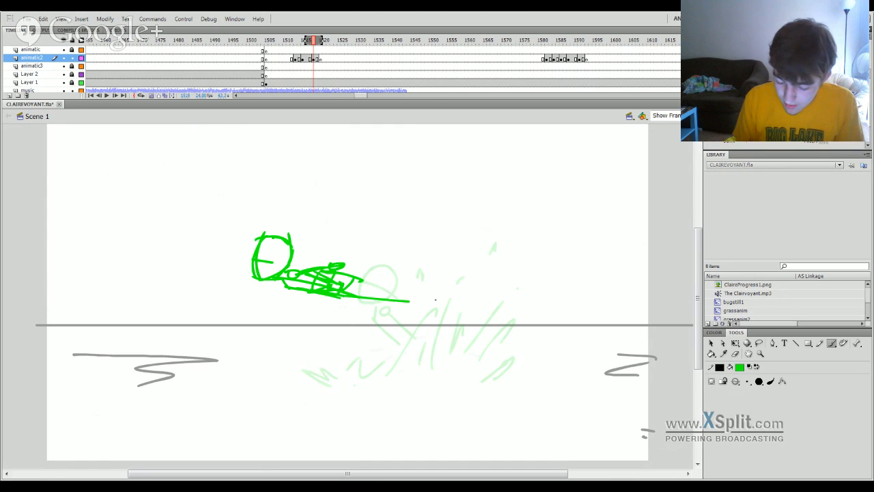
{"action": "key", "text": "ctrl+z"}
{"action": "mouse_move", "coordinate": [350, 295]}
{"action": "left_mouse_down"}
{"action": "mouse_move", "coordinate": [487, 303]}
{"action": "mouse_move", "coordinate": [503, 295]}
{"action": "mouse_move", "coordinate": [455, 284]}
{"action": "mouse_move", "coordinate": [418, 292]}
{"action": "mouse_move", "coordinate": [564, 293]}
{"action": "mouse_move", "coordinate": [379, 297]}
{"action": "left_mouse_up"}
{"action": "left_click", "coordinate": [759, 343]}
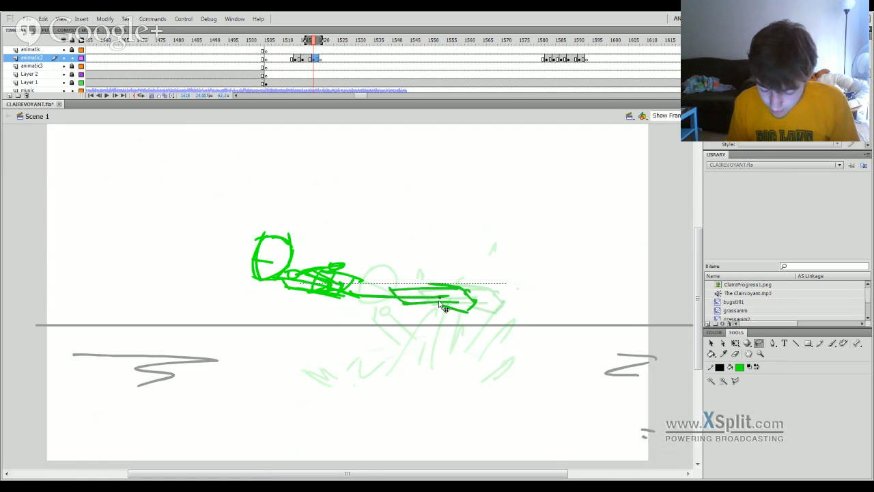
Go to frame 1520 on animatic2, save the document and draw a round head just right of the onion-skinned one.
{"action": "left_click", "coordinate": [324, 61]}
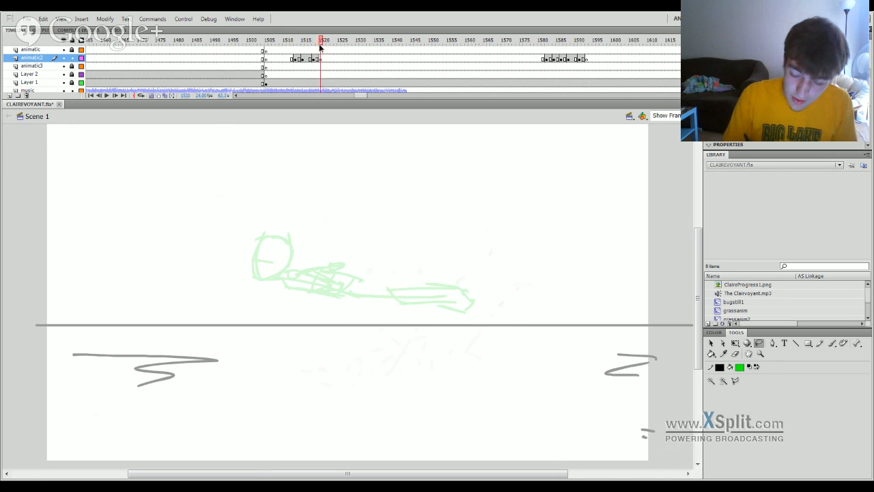
{"action": "key", "text": "b"}
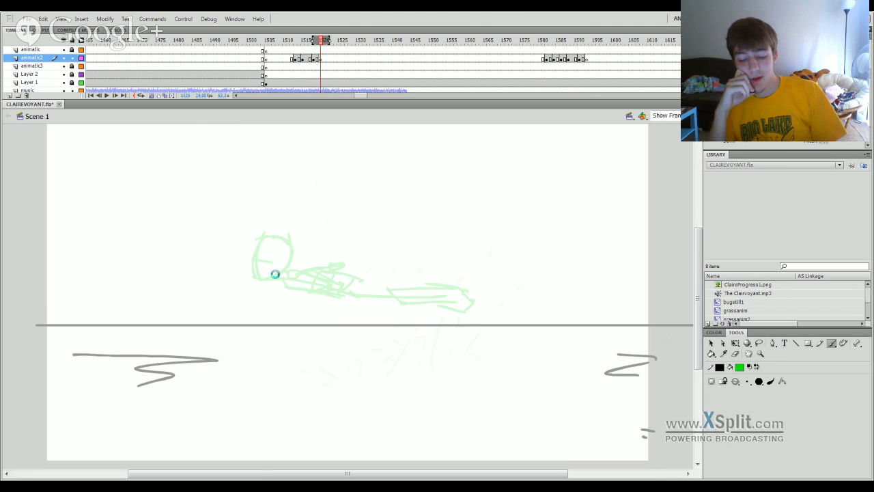
{"action": "key", "text": "ctrl+s"}
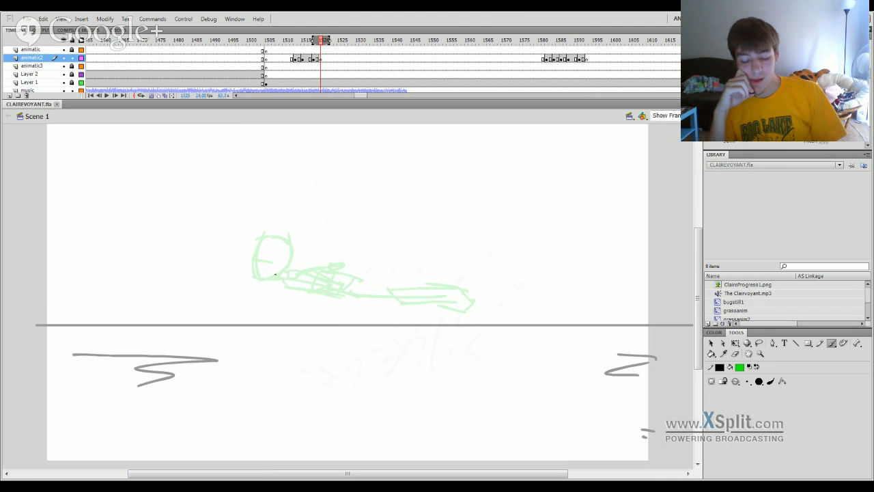
{"action": "left_click_drag", "start_coordinate": [274, 286], "coordinate": [293, 243]}
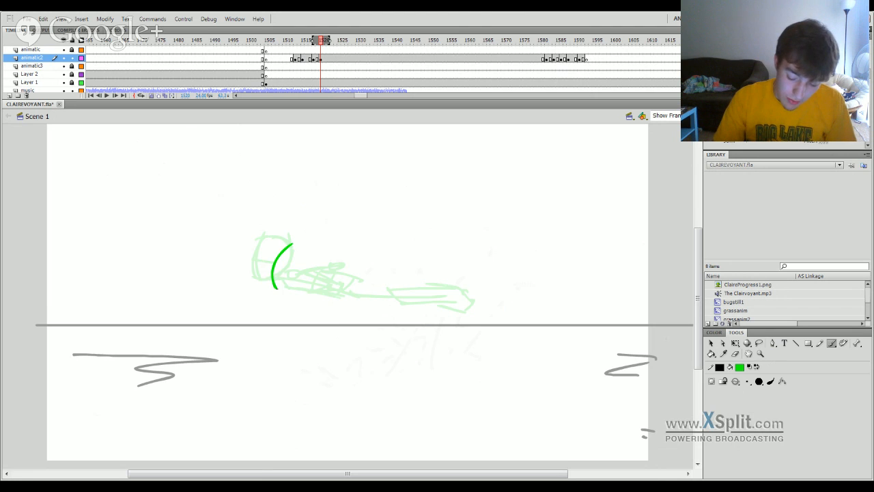
{"action": "left_click_drag", "start_coordinate": [273, 284], "coordinate": [297, 298]}
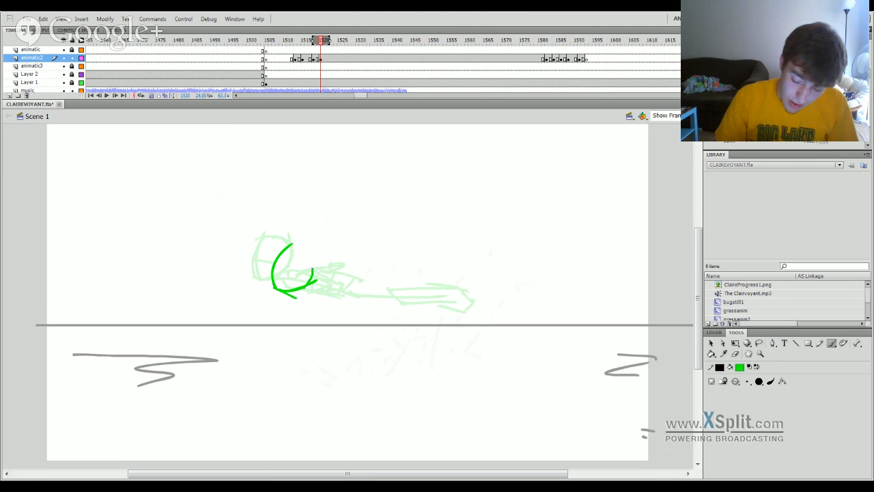
Draw the near arm reaching down from a small shoulder circle past the horizon line, with a boxed forearm.
{"action": "mouse_move", "coordinate": [306, 250]}
{"action": "left_mouse_down"}
{"action": "mouse_move", "coordinate": [287, 273]}
{"action": "mouse_move", "coordinate": [329, 297]}
{"action": "mouse_move", "coordinate": [337, 342]}
{"action": "left_mouse_up"}
{"action": "key", "text": "ctrl+z"}
{"action": "mouse_move", "coordinate": [325, 300]}
{"action": "left_mouse_down"}
{"action": "mouse_move", "coordinate": [337, 340]}
{"action": "mouse_move", "coordinate": [351, 368]}
{"action": "left_mouse_up"}
{"action": "left_click_drag", "start_coordinate": [327, 298], "coordinate": [350, 369]}
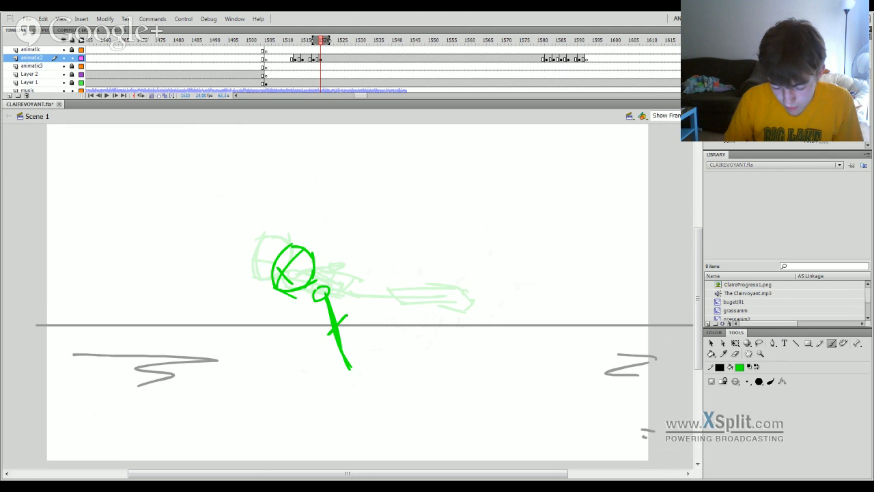
{"action": "left_click_drag", "start_coordinate": [347, 316], "coordinate": [362, 369]}
{"action": "left_click_drag", "start_coordinate": [361, 365], "coordinate": [339, 375]}
{"action": "left_click_drag", "start_coordinate": [329, 335], "coordinate": [340, 373]}
{"action": "key", "text": "ctrl+z"}
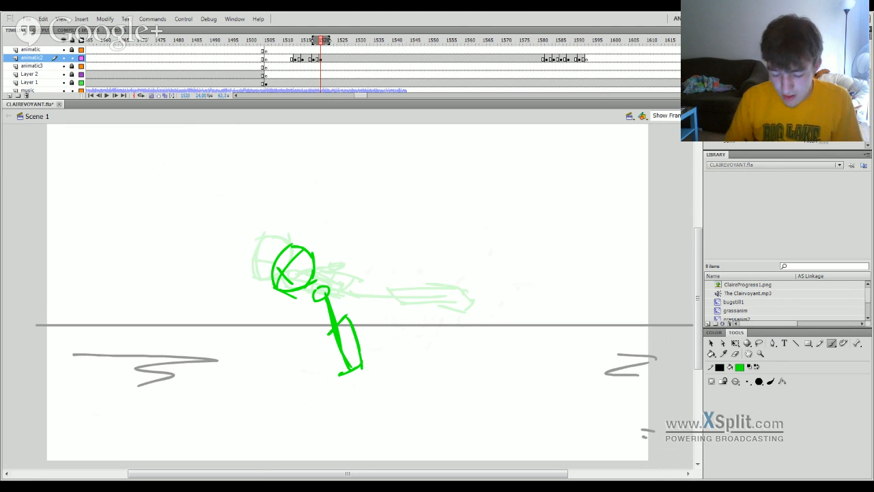
{"action": "left_click_drag", "start_coordinate": [329, 334], "coordinate": [339, 375]}
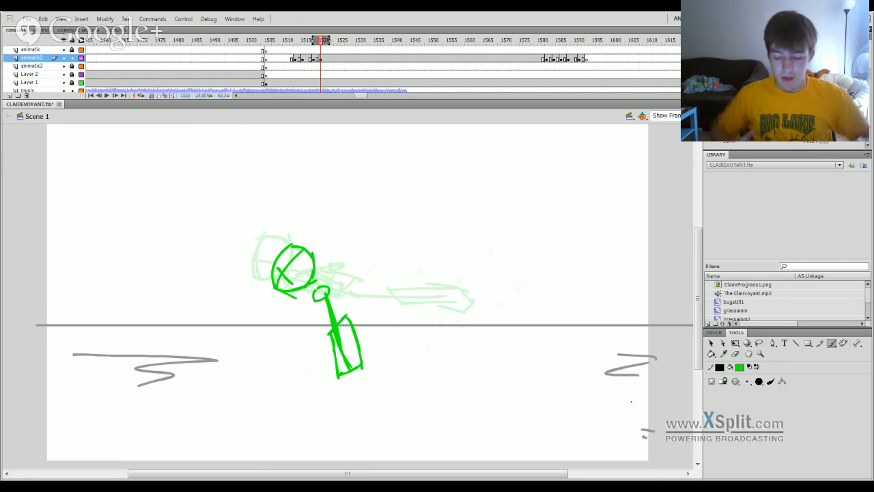
Draw the torso and two legs stretched out behind with boxed lower legs, plus the far arm pointing backward.
{"action": "left_click_drag", "start_coordinate": [330, 292], "coordinate": [373, 292]}
{"action": "left_click_drag", "start_coordinate": [315, 276], "coordinate": [458, 291]}
{"action": "key", "text": "ctrl+z"}
{"action": "mouse_move", "coordinate": [423, 283]}
{"action": "left_mouse_down"}
{"action": "mouse_move", "coordinate": [424, 306]}
{"action": "mouse_move", "coordinate": [488, 284]}
{"action": "left_mouse_up"}
{"action": "mouse_move", "coordinate": [376, 274]}
{"action": "left_mouse_down"}
{"action": "mouse_move", "coordinate": [471, 263]}
{"action": "mouse_move", "coordinate": [422, 268]}
{"action": "left_mouse_up"}
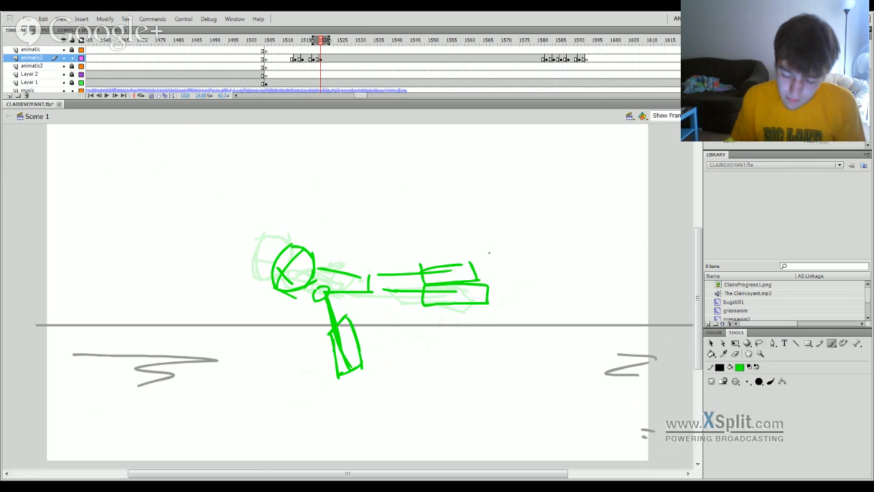
{"action": "left_click_drag", "start_coordinate": [319, 267], "coordinate": [358, 261]}
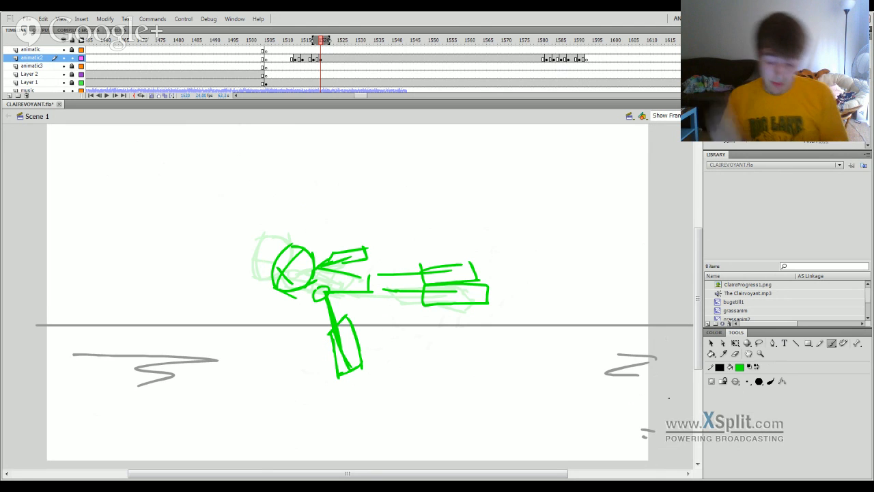
Draw the hand planted on the ground with short scribbled scuff marks trailing to its right.
{"action": "left_click_drag", "start_coordinate": [338, 376], "coordinate": [347, 386]}
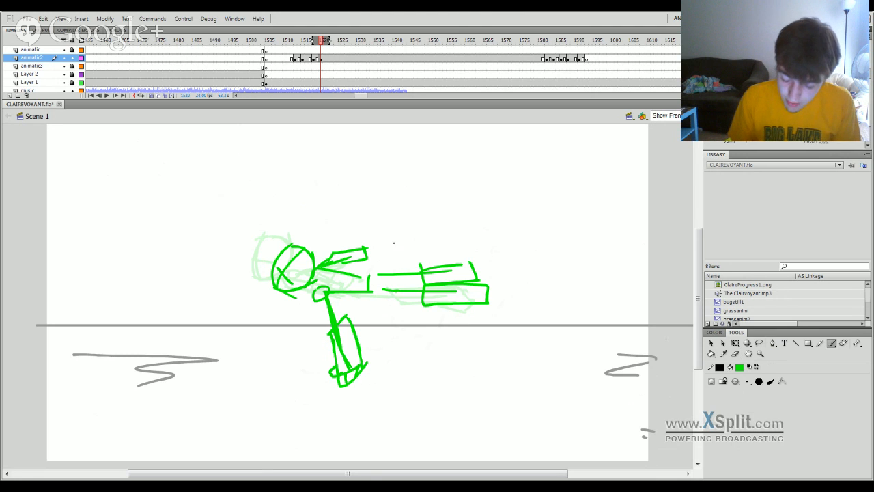
{"action": "mouse_move", "coordinate": [393, 352]}
{"action": "left_mouse_down"}
{"action": "mouse_move", "coordinate": [373, 373]}
{"action": "mouse_move", "coordinate": [408, 367]}
{"action": "left_mouse_up"}
{"action": "left_click_drag", "start_coordinate": [363, 385], "coordinate": [382, 381]}
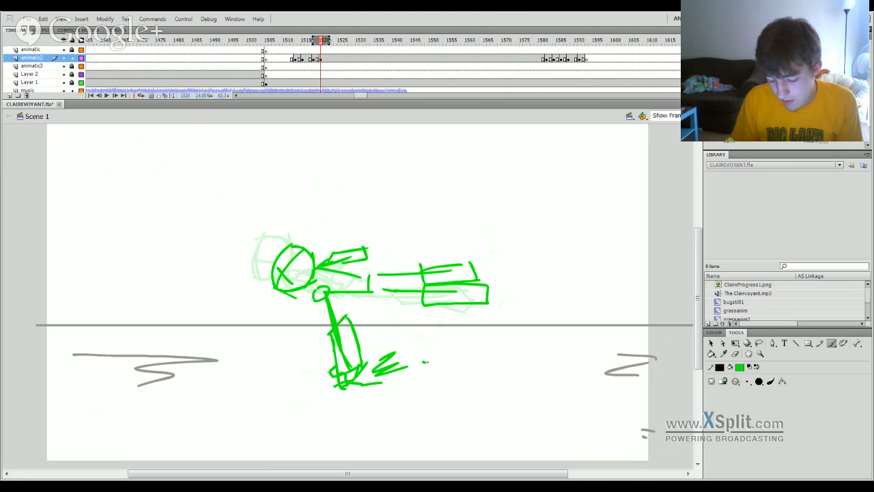
{"action": "left_click_drag", "start_coordinate": [434, 363], "coordinate": [445, 363]}
{"action": "left_click_drag", "start_coordinate": [441, 368], "coordinate": [459, 369]}
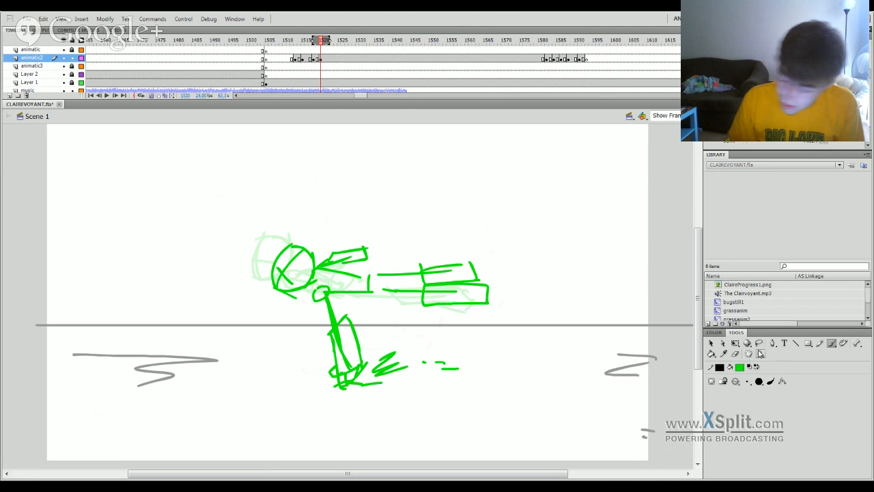
Erase the backward-pointing far arm and redraw it raised upright from the shoulder with a boxed forearm.
{"action": "left_click", "coordinate": [735, 353]}
{"action": "mouse_move", "coordinate": [341, 255]}
{"action": "left_mouse_down"}
{"action": "mouse_move", "coordinate": [364, 255]}
{"action": "mouse_move", "coordinate": [353, 260]}
{"action": "mouse_move", "coordinate": [314, 236]}
{"action": "mouse_move", "coordinate": [326, 233]}
{"action": "mouse_move", "coordinate": [320, 216]}
{"action": "mouse_move", "coordinate": [316, 240]}
{"action": "mouse_move", "coordinate": [334, 242]}
{"action": "mouse_move", "coordinate": [336, 212]}
{"action": "left_mouse_up"}
{"action": "key", "text": "b"}
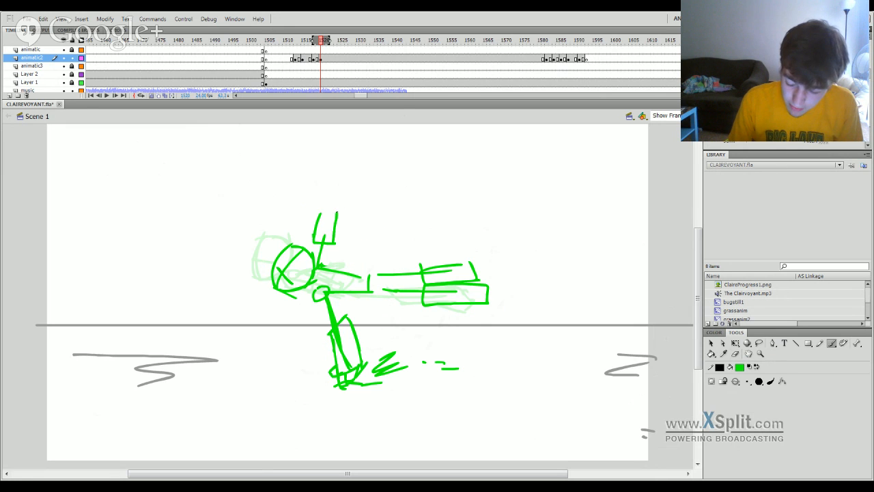
Scrub through the neighbouring frames, select the flying figure drawing at frame 1519 and rotate it slightly clockwise.
{"action": "mouse_move", "coordinate": [319, 45]}
{"action": "left_mouse_down"}
{"action": "mouse_move", "coordinate": [312, 48]}
{"action": "mouse_move", "coordinate": [329, 46]}
{"action": "mouse_move", "coordinate": [311, 43]}
{"action": "mouse_move", "coordinate": [328, 44]}
{"action": "left_mouse_up"}
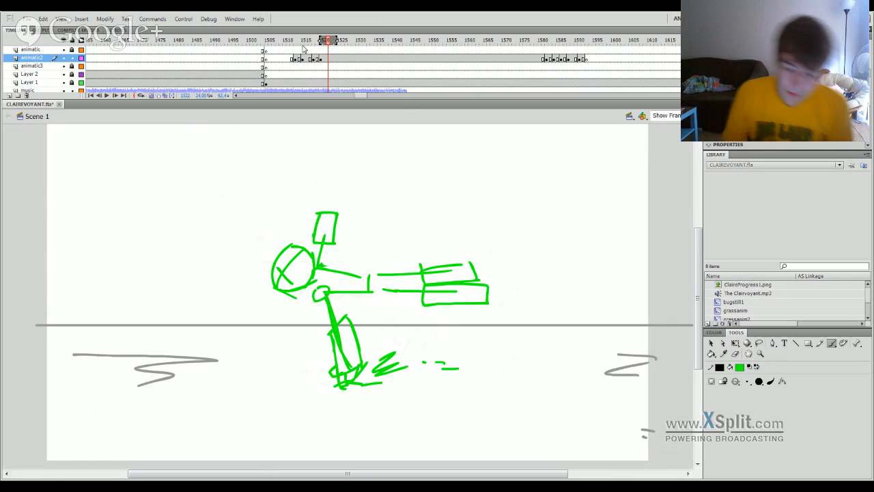
{"action": "left_click", "coordinate": [297, 49]}
{"action": "left_click_drag", "start_coordinate": [298, 50], "coordinate": [313, 45]}
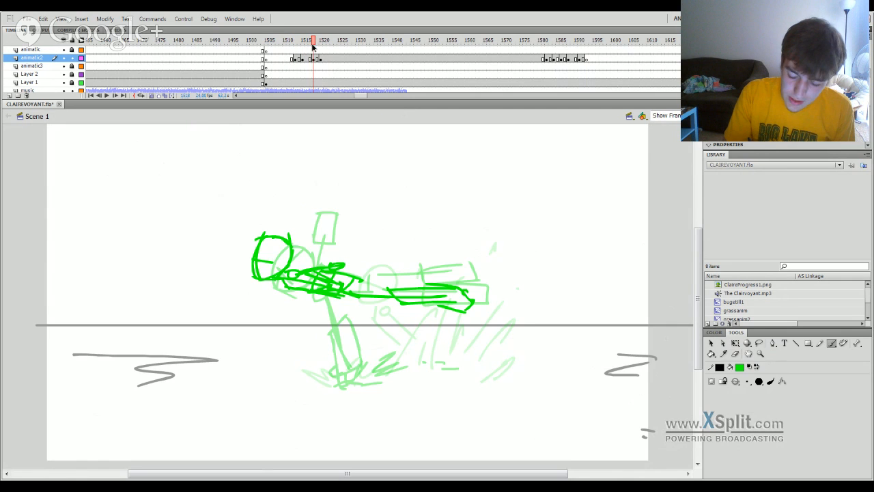
{"action": "left_click", "coordinate": [318, 60]}
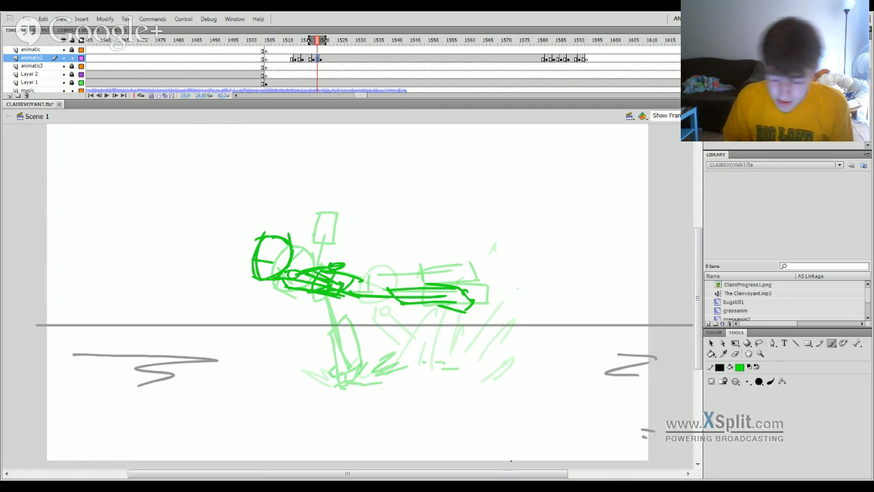
{"action": "key", "text": "q"}
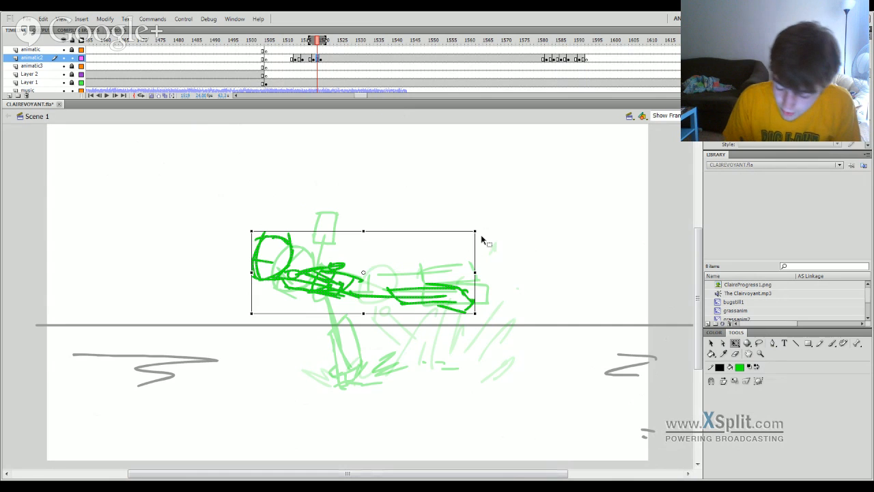
{"action": "left_click_drag", "start_coordinate": [480, 227], "coordinate": [482, 250]}
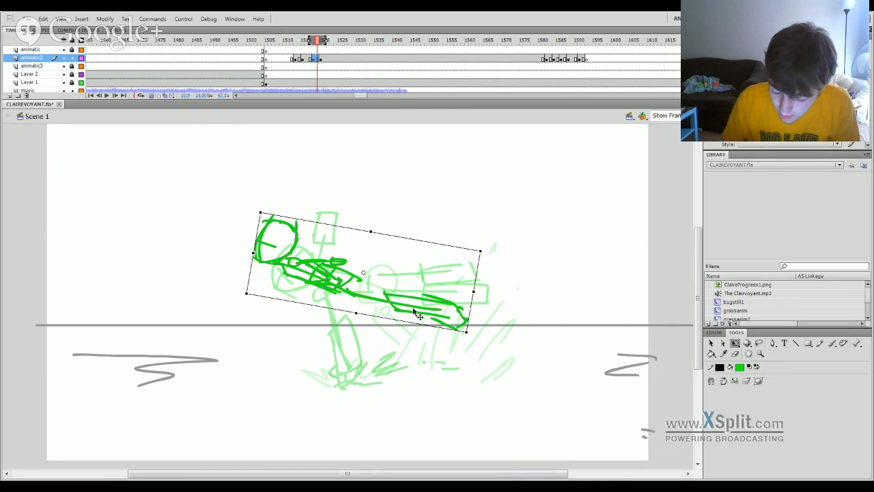
Reposition the flying figure drawing at frame 1519 above the horizon so its head sits just above the landing pose's head.
{"action": "left_click_drag", "start_coordinate": [420, 329], "coordinate": [421, 328]}
{"action": "left_click_drag", "start_coordinate": [419, 314], "coordinate": [426, 328]}
{"action": "left_click", "coordinate": [398, 193]}
{"action": "key", "text": "b"}
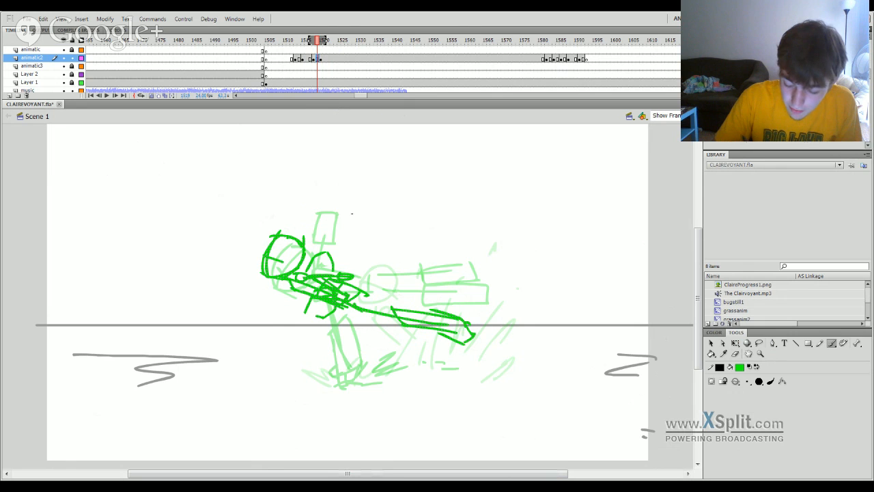
{"action": "key", "text": "q"}
{"action": "left_click", "coordinate": [361, 292]}
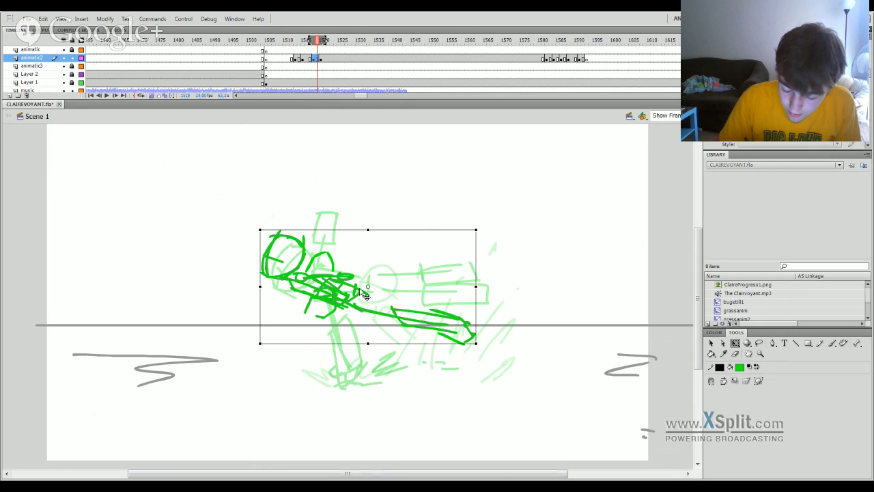
{"action": "left_click_drag", "start_coordinate": [366, 295], "coordinate": [367, 275]}
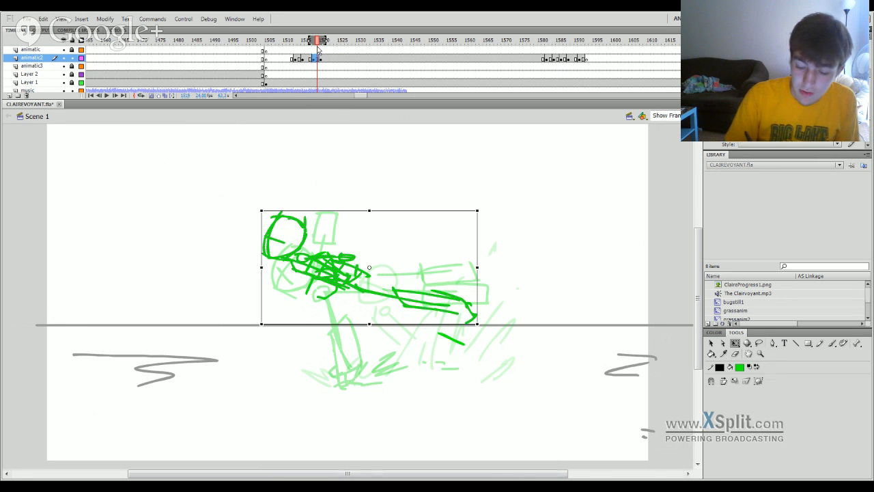
Hide the animatic2 layer and unlock the animatic layer at frame 1513 for brush sketching.
{"action": "left_click", "coordinate": [63, 58]}
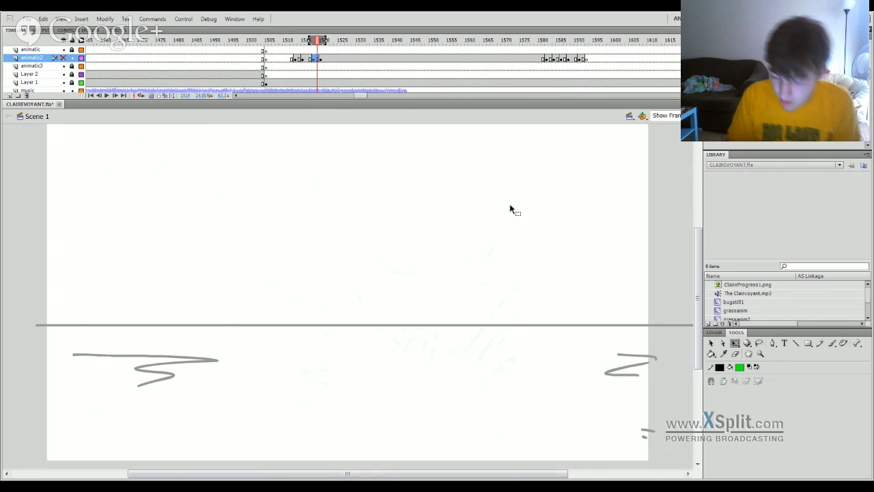
{"action": "left_click", "coordinate": [295, 51]}
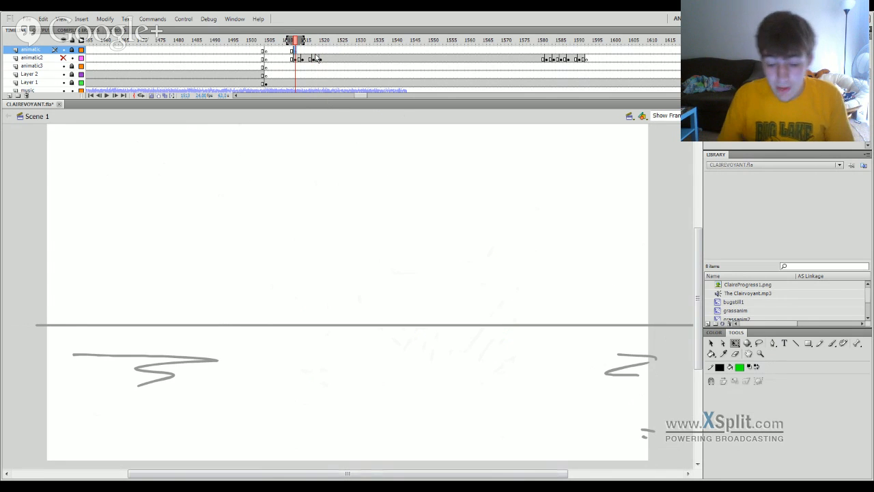
{"action": "left_click_drag", "start_coordinate": [295, 43], "coordinate": [297, 41]}
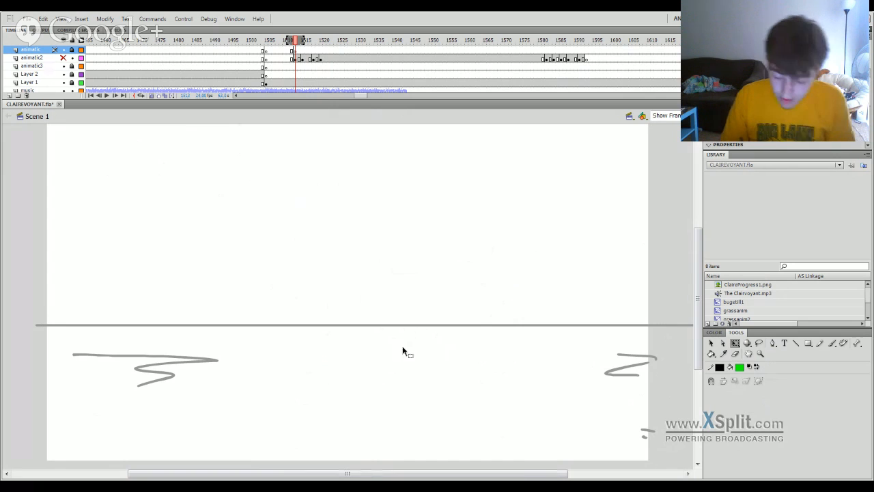
{"action": "key", "text": "b"}
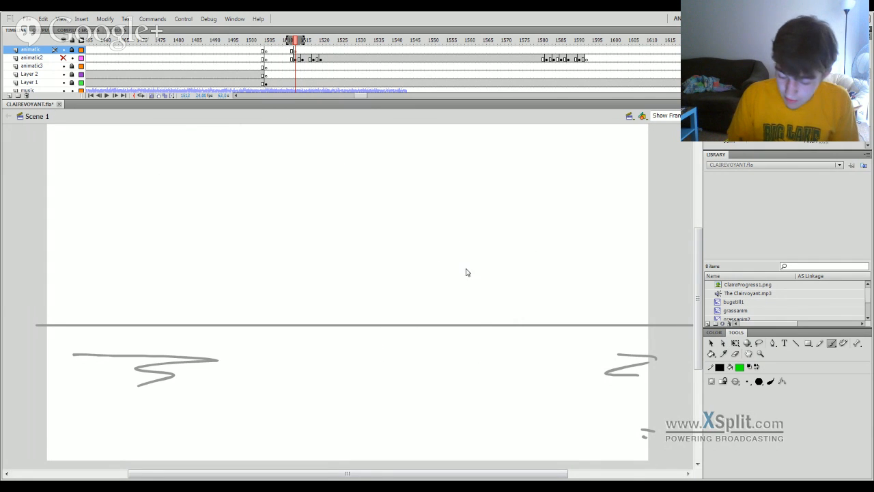
{"action": "left_click", "coordinate": [71, 51]}
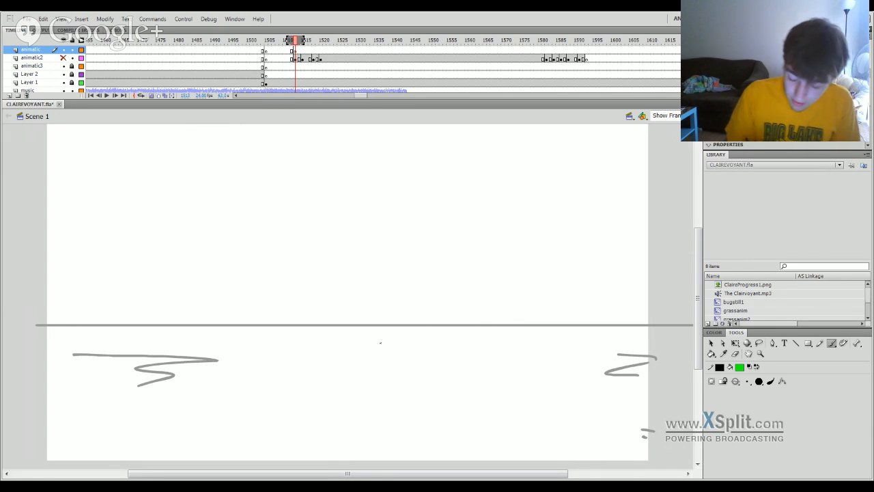
Sketch an arrow rising diagonally up-left from just below the horizon, with short scuff strokes to the right of its base.
{"action": "left_click_drag", "start_coordinate": [379, 342], "coordinate": [363, 278]}
{"action": "key", "text": "ctrl+z"}
{"action": "mouse_move", "coordinate": [373, 340]}
{"action": "left_mouse_down"}
{"action": "mouse_move", "coordinate": [340, 274]}
{"action": "mouse_move", "coordinate": [378, 339]}
{"action": "mouse_move", "coordinate": [330, 267]}
{"action": "left_mouse_up"}
{"action": "key", "text": "ctrl+z"}
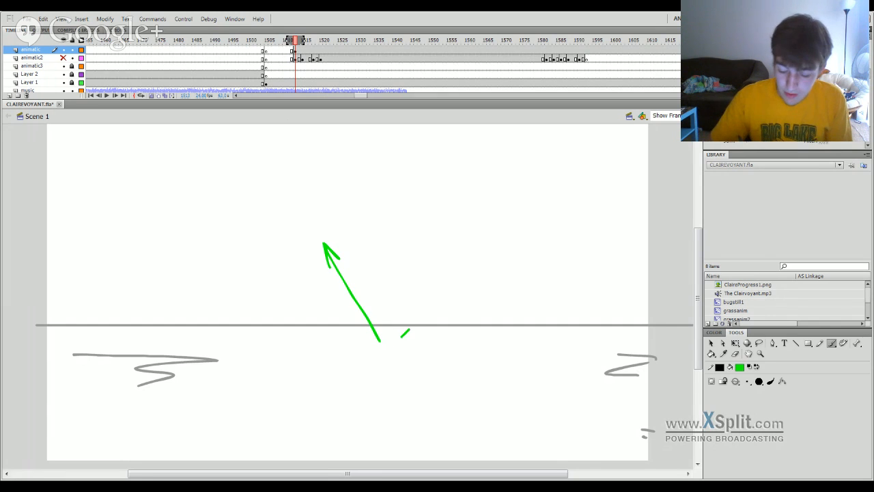
{"action": "left_click_drag", "start_coordinate": [410, 330], "coordinate": [458, 329]}
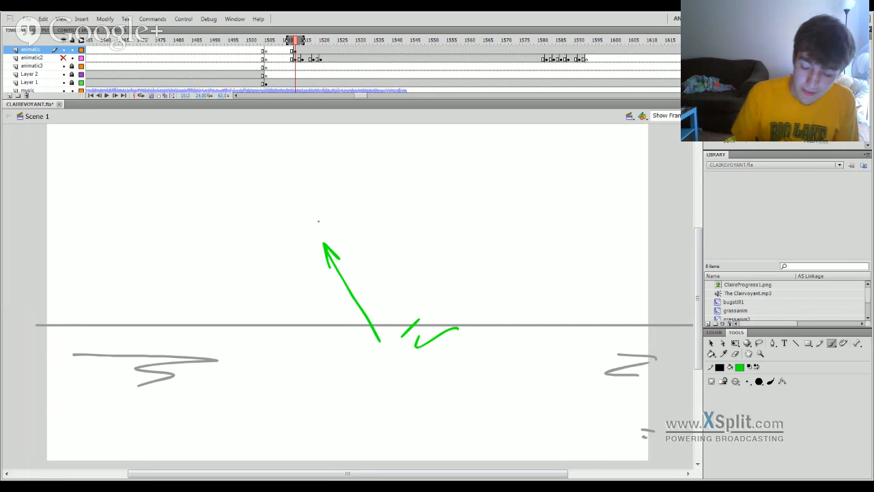
Extend the motion path into a loop ending in a rightward arrow, with a diagonal return stroke and a long line up-left.
{"action": "left_click_drag", "start_coordinate": [316, 221], "coordinate": [285, 185]}
{"action": "mouse_move", "coordinate": [328, 248]}
{"action": "left_mouse_down"}
{"action": "mouse_move", "coordinate": [299, 202]}
{"action": "mouse_move", "coordinate": [261, 214]}
{"action": "mouse_move", "coordinate": [259, 246]}
{"action": "left_mouse_up"}
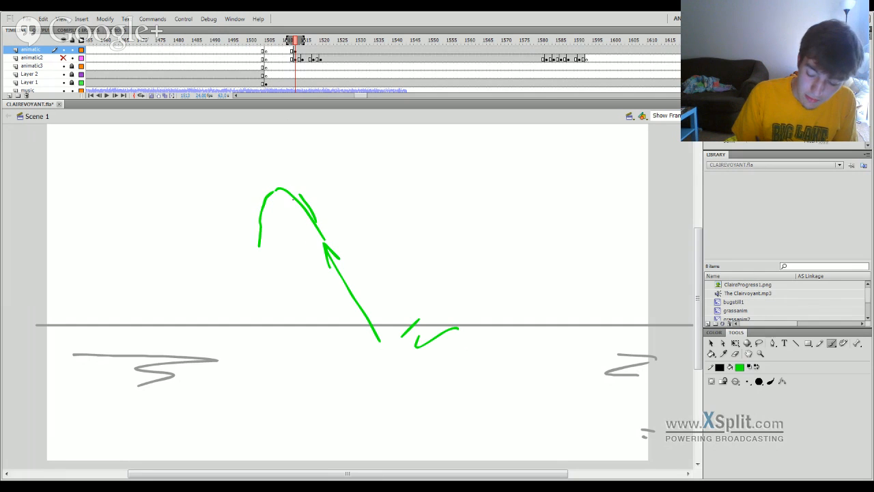
{"action": "mouse_move", "coordinate": [265, 189]}
{"action": "left_mouse_down"}
{"action": "mouse_move", "coordinate": [259, 254]}
{"action": "mouse_move", "coordinate": [294, 280]}
{"action": "mouse_move", "coordinate": [435, 283]}
{"action": "left_mouse_up"}
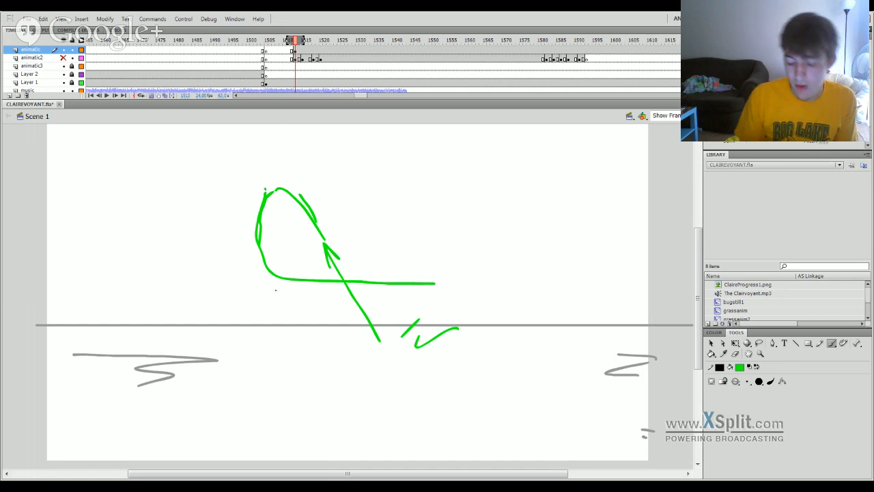
{"action": "mouse_move", "coordinate": [308, 283]}
{"action": "left_mouse_down"}
{"action": "mouse_move", "coordinate": [525, 281]}
{"action": "mouse_move", "coordinate": [504, 290]}
{"action": "mouse_move", "coordinate": [505, 276]}
{"action": "mouse_move", "coordinate": [385, 401]}
{"action": "mouse_move", "coordinate": [453, 362]}
{"action": "left_mouse_up"}
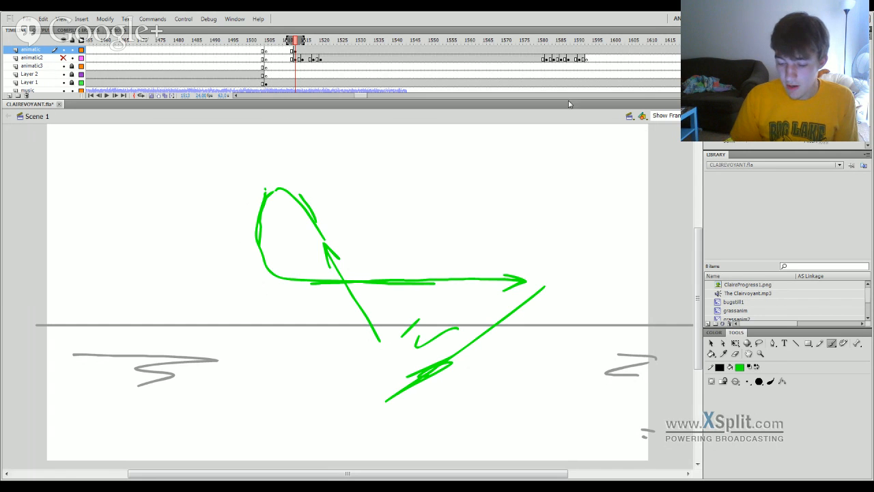
{"action": "left_click_drag", "start_coordinate": [551, 42], "coordinate": [558, 42]}
{"action": "left_click_drag", "start_coordinate": [418, 371], "coordinate": [131, 154]}
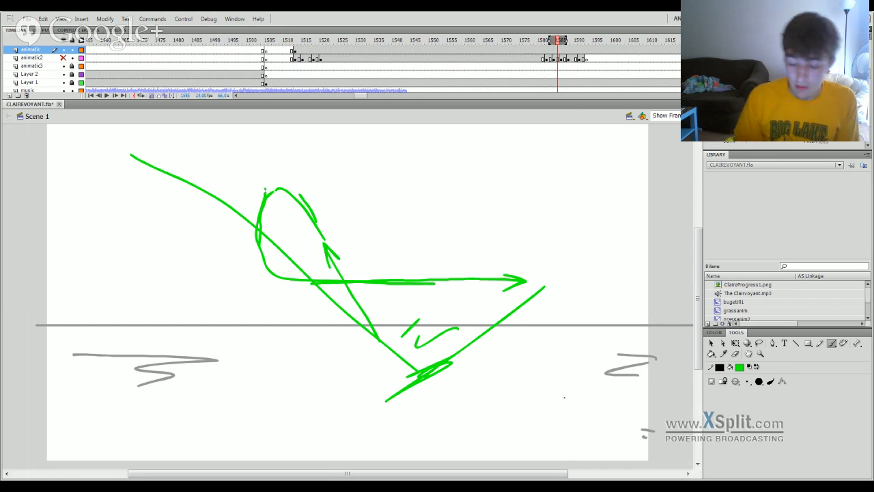
Delete the motion-path sketch, lock the animatic layer and show animatic2 again at frame 1518.
{"action": "left_click", "coordinate": [559, 51]}
{"action": "key", "text": "Delete"}
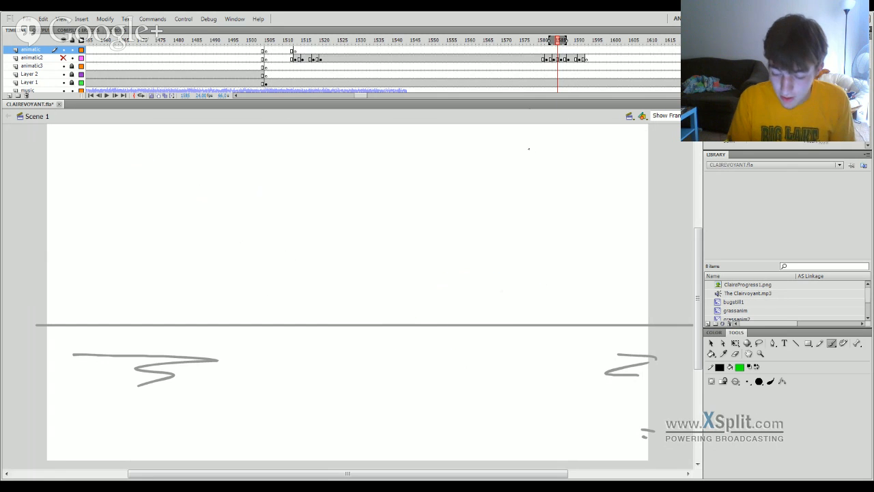
{"action": "left_click_drag", "start_coordinate": [328, 43], "coordinate": [313, 64]}
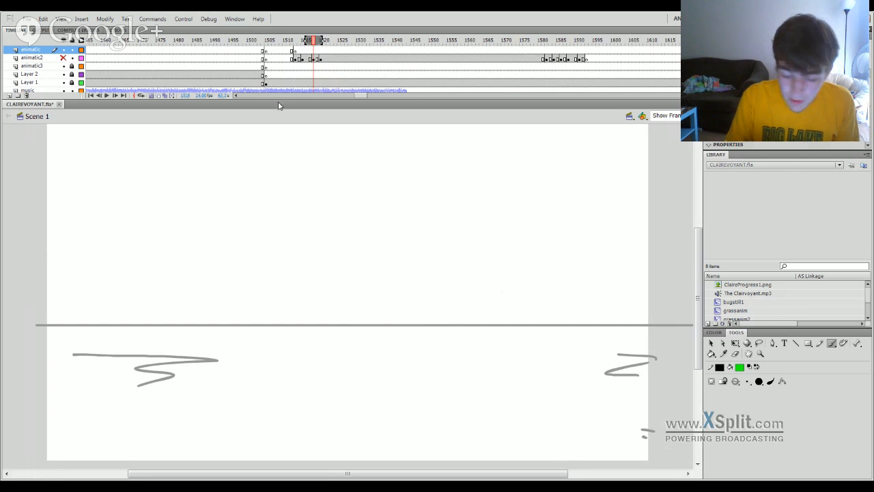
{"action": "left_click", "coordinate": [63, 58]}
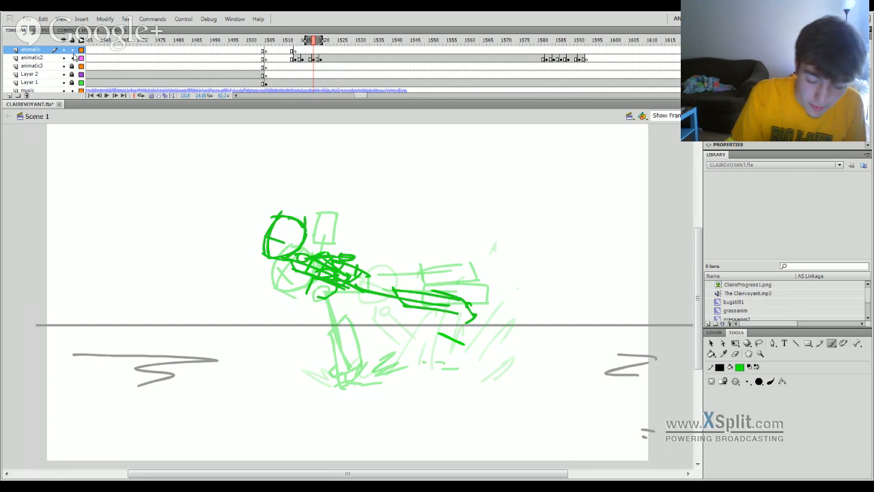
Move the flying figure at frame 1518 higher above the horizon and rotate it slightly clockwise.
{"action": "left_click", "coordinate": [317, 59]}
{"action": "key", "text": "q"}
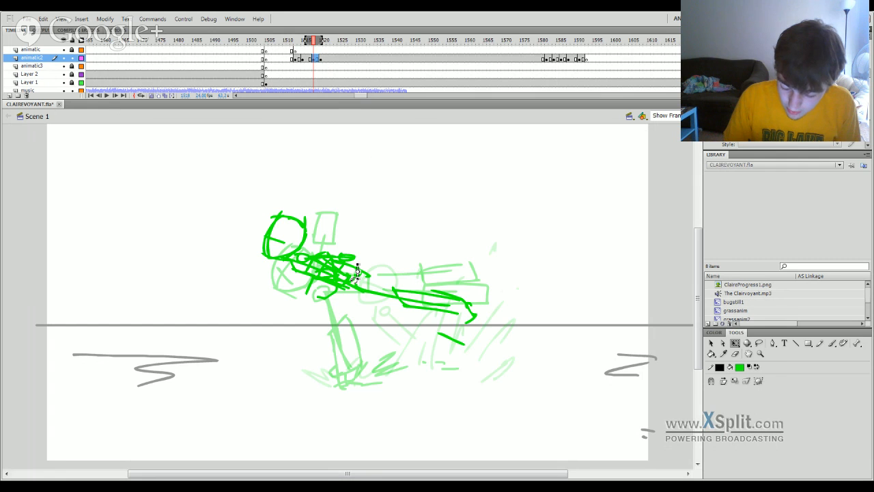
{"action": "left_click", "coordinate": [351, 282]}
{"action": "left_click_drag", "start_coordinate": [351, 282], "coordinate": [341, 243]}
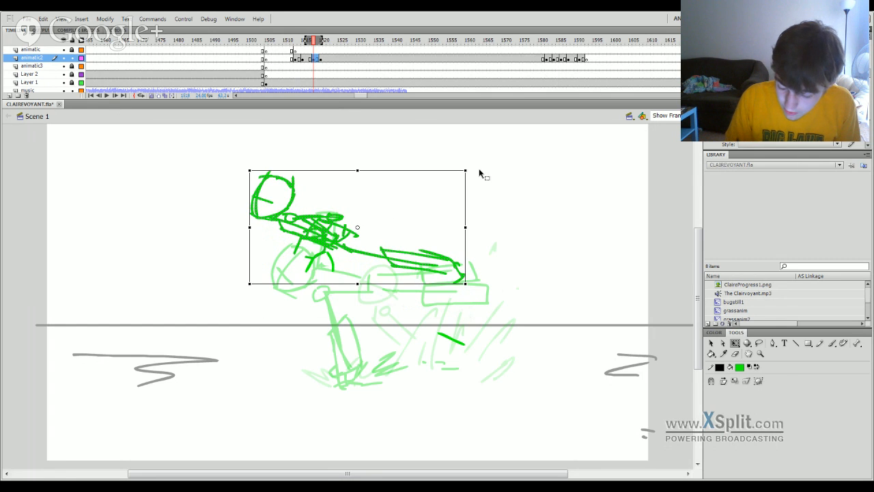
{"action": "left_click_drag", "start_coordinate": [473, 169], "coordinate": [473, 182]}
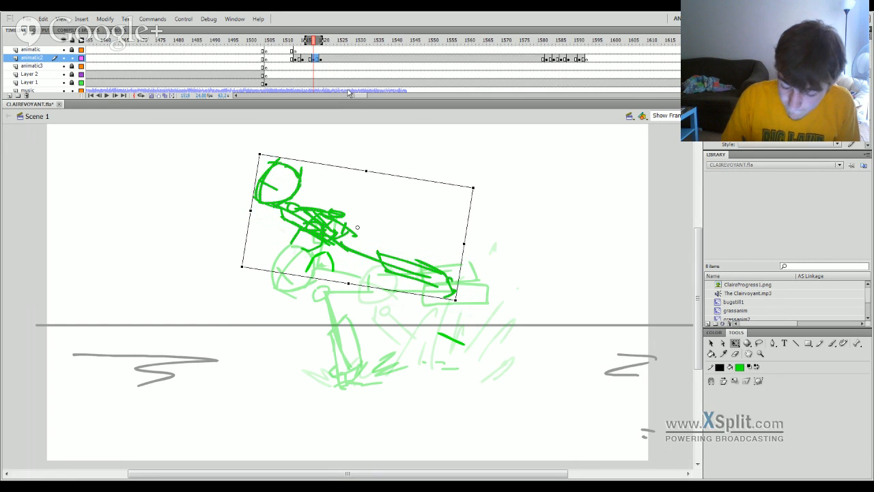
Insert a keyframe on animatic2 at frame 1523 to hold the landing pose, and clear the drawing at frame 1520.
{"action": "left_click_drag", "start_coordinate": [314, 45], "coordinate": [318, 58]}
{"action": "left_click", "coordinate": [330, 62]}
{"action": "key", "text": "F6"}
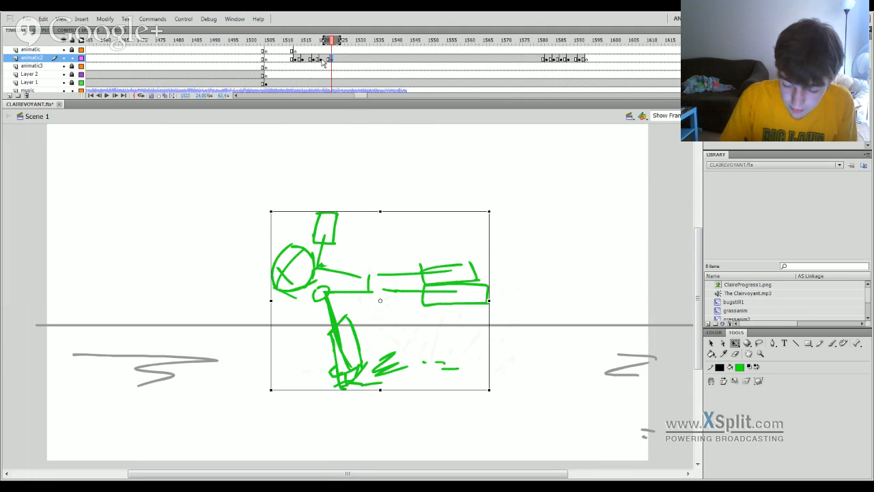
{"action": "left_click", "coordinate": [321, 61]}
{"action": "key", "text": "Delete"}
{"action": "left_click_drag", "start_coordinate": [325, 42], "coordinate": [329, 42]}
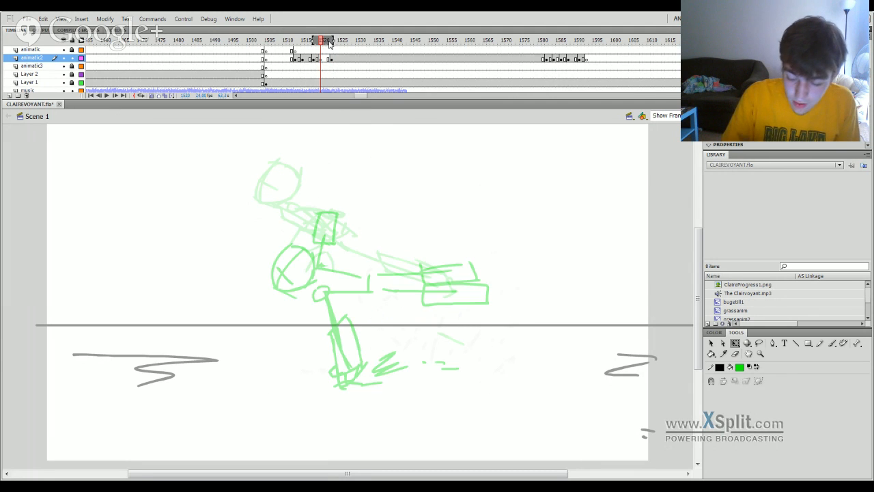
Draw the in-between head circle with crossed face guidelines at frame 1520, between the flying and landing heads.
{"action": "key", "text": "b"}
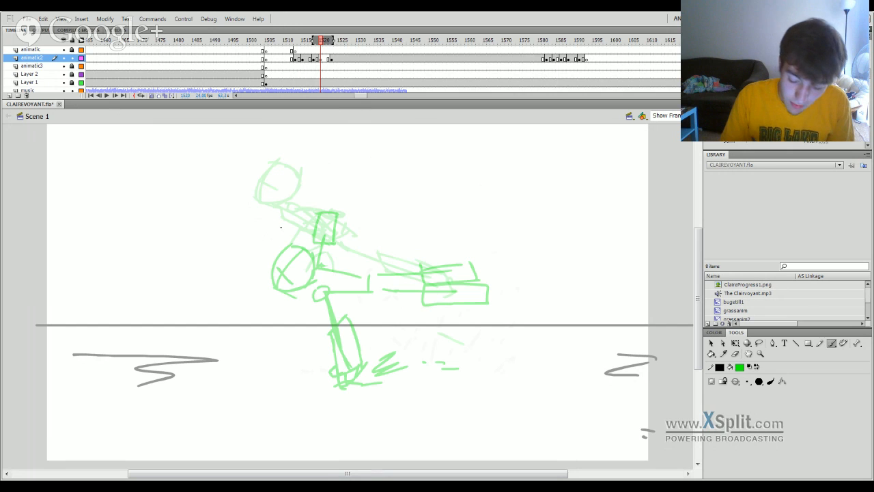
{"action": "left_click_drag", "start_coordinate": [260, 218], "coordinate": [265, 196]}
{"action": "key", "text": "ctrl+z"}
{"action": "mouse_move", "coordinate": [260, 236]}
{"action": "left_mouse_down"}
{"action": "mouse_move", "coordinate": [261, 215]}
{"action": "mouse_move", "coordinate": [278, 197]}
{"action": "mouse_move", "coordinate": [296, 213]}
{"action": "left_mouse_up"}
{"action": "key", "text": "ctrl+z"}
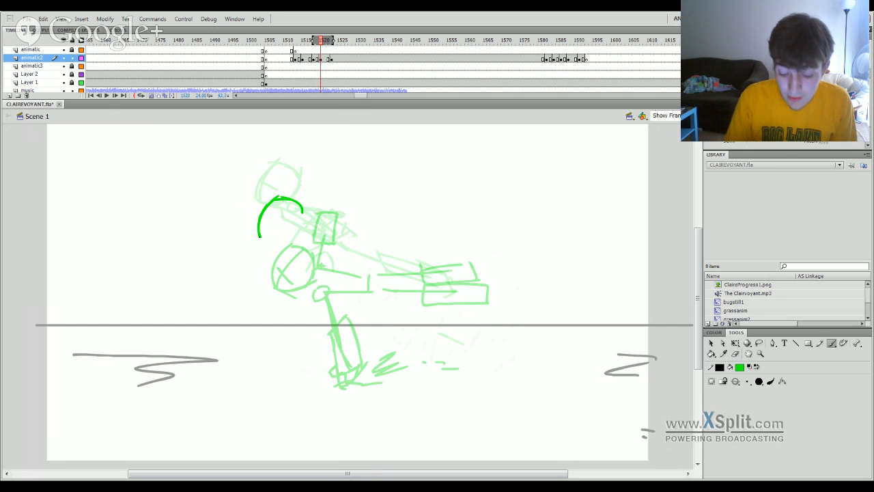
{"action": "left_click_drag", "start_coordinate": [263, 239], "coordinate": [302, 230]}
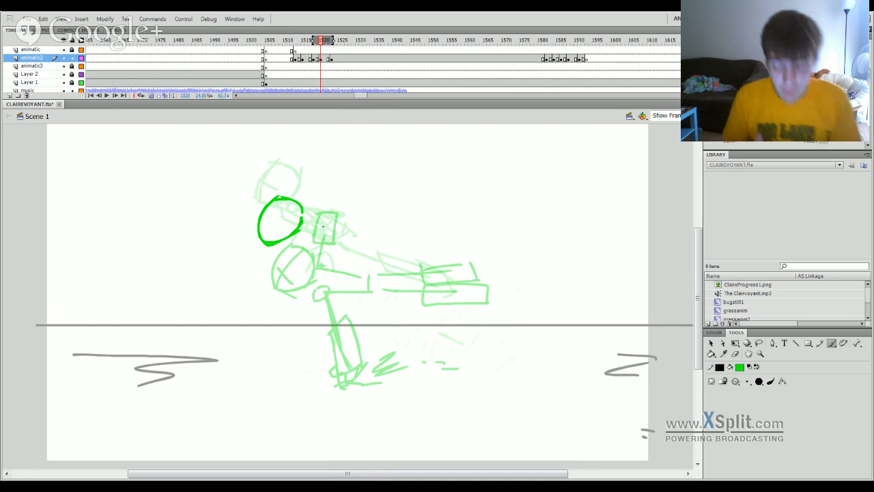
{"action": "mouse_move", "coordinate": [278, 204]}
{"action": "left_mouse_down"}
{"action": "mouse_move", "coordinate": [265, 241]}
{"action": "mouse_move", "coordinate": [279, 230]}
{"action": "left_mouse_up"}
{"action": "key", "text": "ctrl+z"}
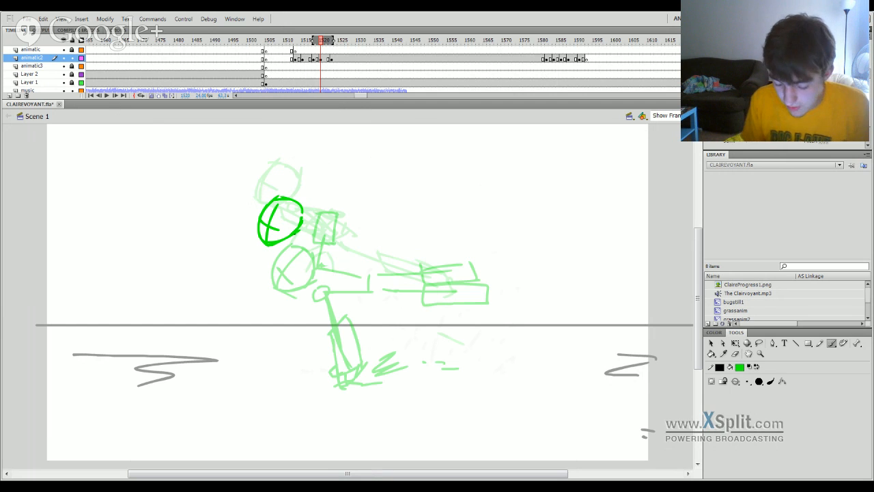
Draw the neck and boxed torso sloping down to the right from the in-between head.
{"action": "mouse_move", "coordinate": [296, 234]}
{"action": "left_mouse_down"}
{"action": "mouse_move", "coordinate": [303, 257]}
{"action": "mouse_move", "coordinate": [366, 267]}
{"action": "left_mouse_up"}
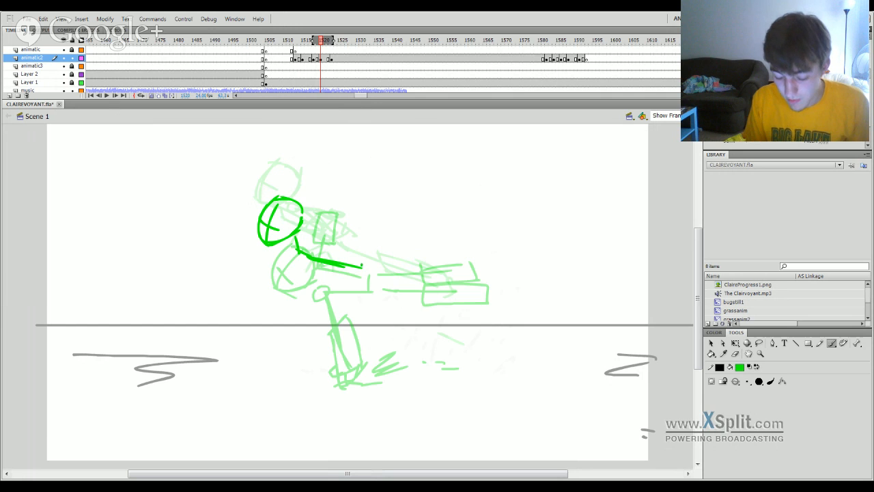
{"action": "left_click_drag", "start_coordinate": [344, 238], "coordinate": [377, 251]}
{"action": "left_click_drag", "start_coordinate": [301, 229], "coordinate": [372, 246]}
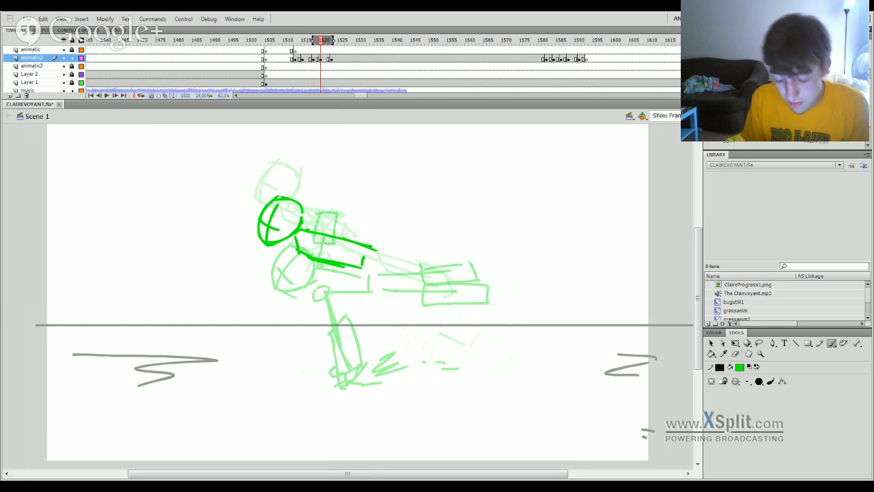
{"action": "key", "text": "ctrl+z"}
{"action": "left_click_drag", "start_coordinate": [304, 230], "coordinate": [367, 255]}
{"action": "key", "text": "ctrl+z"}
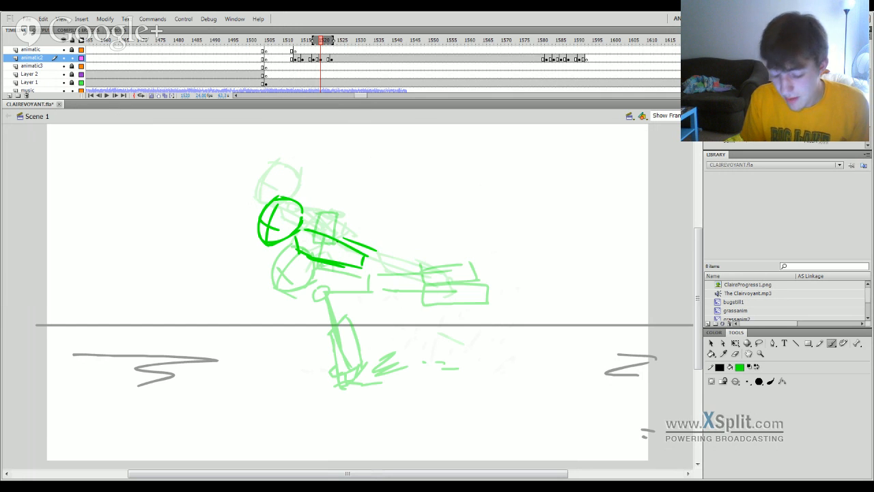
Redraw the torso's upper edge and add the leg trailing behind with an open lower-leg box.
{"action": "key", "text": "ctrl+z"}
{"action": "mouse_move", "coordinate": [306, 230]}
{"action": "left_mouse_down"}
{"action": "mouse_move", "coordinate": [367, 247]}
{"action": "mouse_move", "coordinate": [366, 267]}
{"action": "mouse_move", "coordinate": [423, 274]}
{"action": "left_mouse_up"}
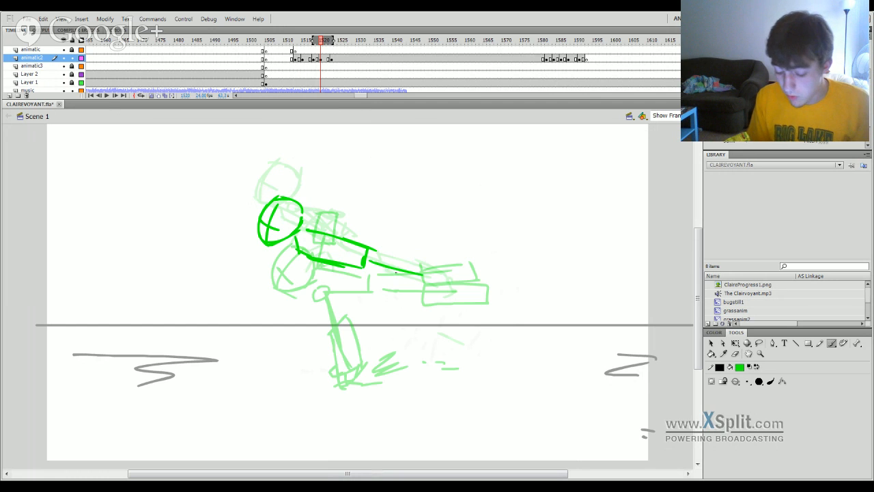
{"action": "key", "text": "ctrl+z"}
{"action": "mouse_move", "coordinate": [364, 266]}
{"action": "left_mouse_down"}
{"action": "mouse_move", "coordinate": [399, 274]}
{"action": "mouse_move", "coordinate": [420, 300]}
{"action": "mouse_move", "coordinate": [519, 299]}
{"action": "left_mouse_up"}
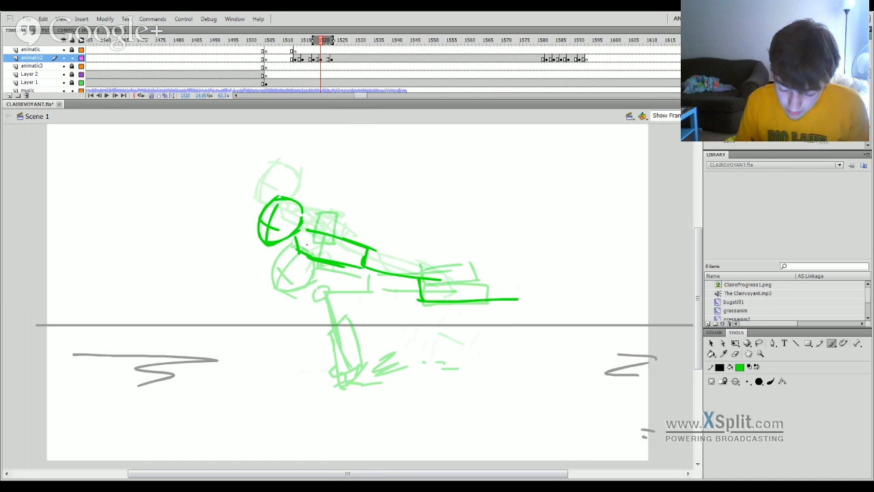
Draw a shoulder circle and an arm reaching straight down past the horizon with a boxed forearm and small hand.
{"action": "mouse_move", "coordinate": [307, 245]}
{"action": "left_mouse_down"}
{"action": "mouse_move", "coordinate": [304, 288]}
{"action": "mouse_move", "coordinate": [317, 238]}
{"action": "mouse_move", "coordinate": [305, 318]}
{"action": "left_mouse_up"}
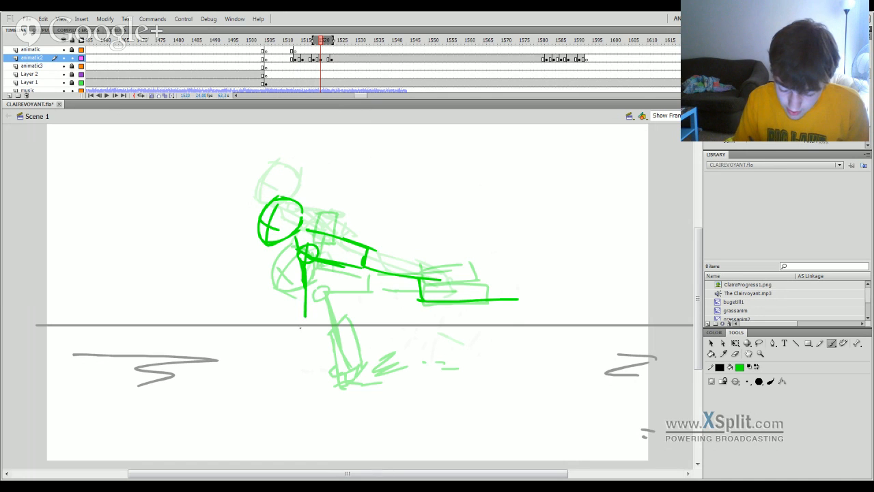
{"action": "left_click_drag", "start_coordinate": [295, 355], "coordinate": [296, 293]}
{"action": "mouse_move", "coordinate": [296, 302]}
{"action": "left_mouse_down"}
{"action": "mouse_move", "coordinate": [313, 295]}
{"action": "mouse_move", "coordinate": [325, 355]}
{"action": "mouse_move", "coordinate": [300, 357]}
{"action": "left_mouse_up"}
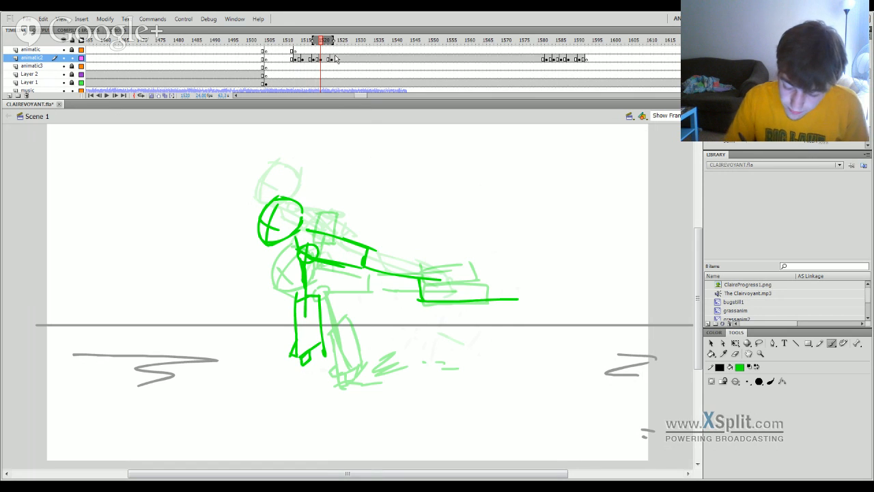
Play back the flight and landing frames to check the motion, and return to frame 1519.
{"action": "mouse_move", "coordinate": [321, 44]}
{"action": "left_mouse_down"}
{"action": "mouse_move", "coordinate": [312, 49]}
{"action": "mouse_move", "coordinate": [366, 46]}
{"action": "mouse_move", "coordinate": [275, 71]}
{"action": "left_mouse_up"}
{"action": "key", "text": "Return"}
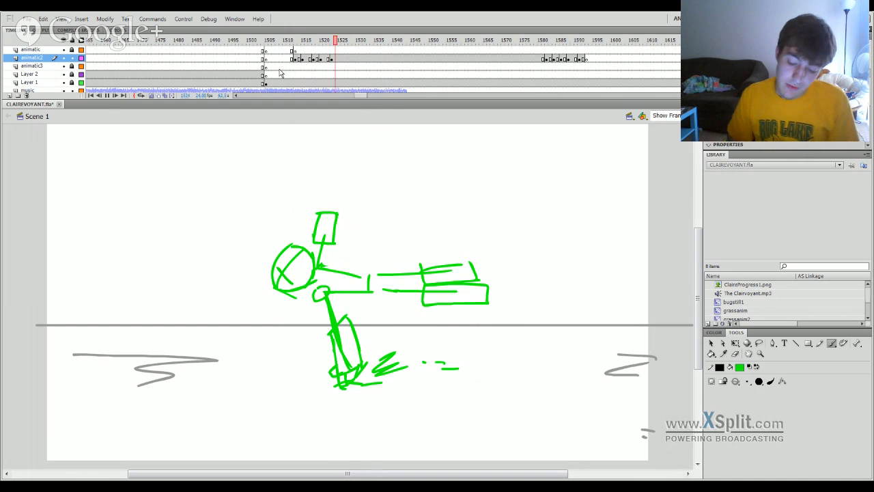
{"action": "left_click_drag", "start_coordinate": [330, 41], "coordinate": [317, 48]}
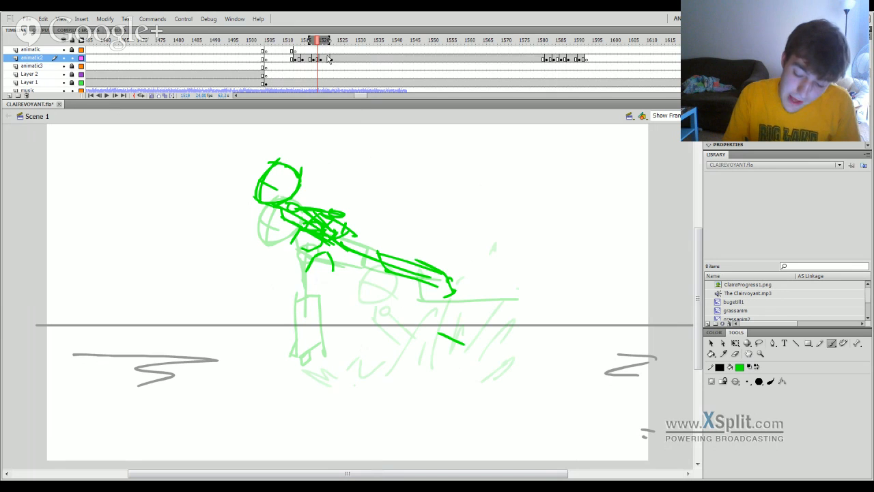
Extend the exposure on animatic2, insert a keyframe at frame 1520, and shift the flying figure there slightly up and left.
{"action": "left_click", "coordinate": [322, 58]}
{"action": "key", "text": "F5"}
{"action": "key", "text": "F5"}
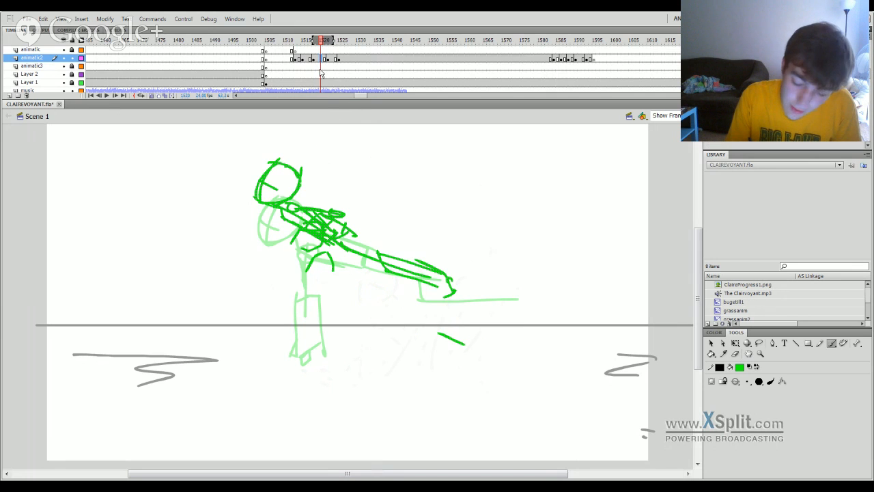
{"action": "key", "text": "F6"}
{"action": "key", "text": "q"}
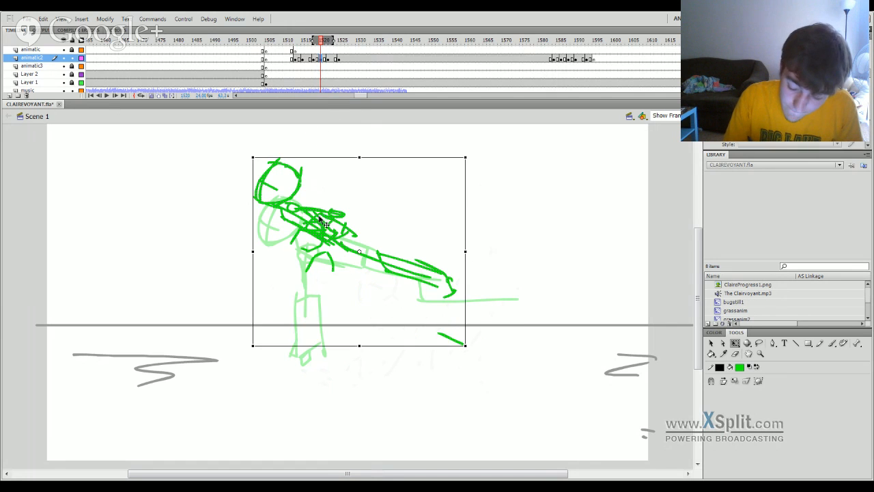
{"action": "left_click_drag", "start_coordinate": [319, 216], "coordinate": [315, 207]}
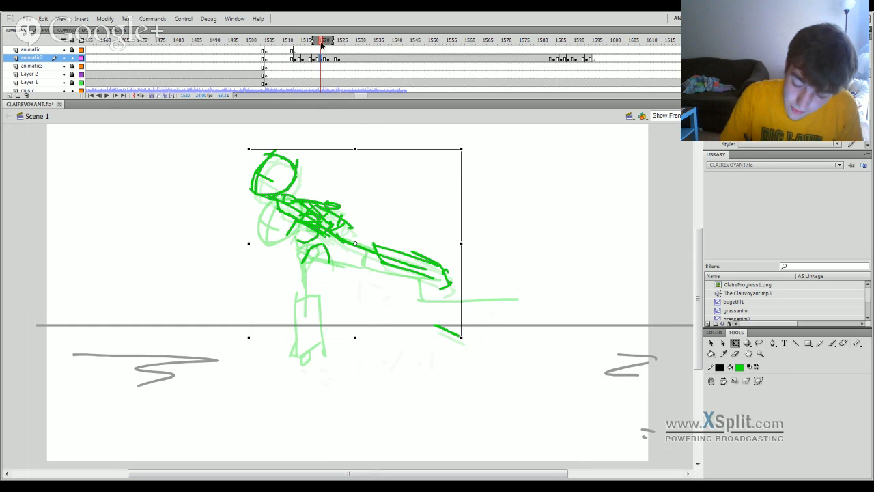
Play back the jump and flight from frame 1513, and return to frame 1520.
{"action": "key", "text": "Return"}
{"action": "left_click", "coordinate": [295, 42]}
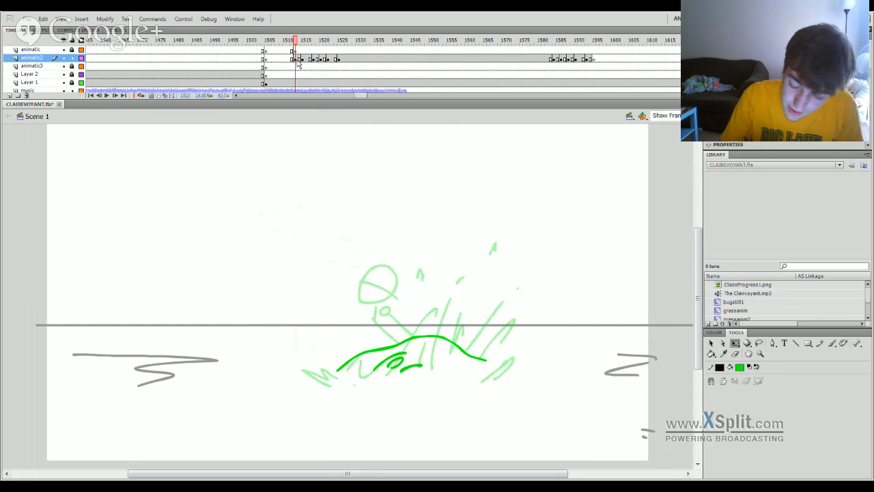
{"action": "key", "text": "Return"}
{"action": "key", "text": "Return"}
{"action": "left_click", "coordinate": [322, 42]}
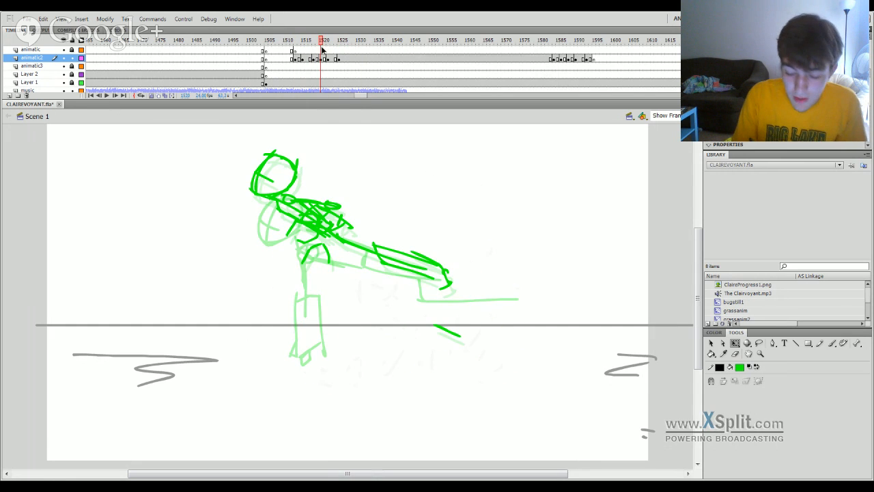
Add hold frames and another keyframe after the raised flying pose, and play back the motion from frame 1519.
{"action": "key", "text": "F5"}
{"action": "key", "text": "F5"}
{"action": "key", "text": "F6"}
{"action": "left_click", "coordinate": [318, 61]}
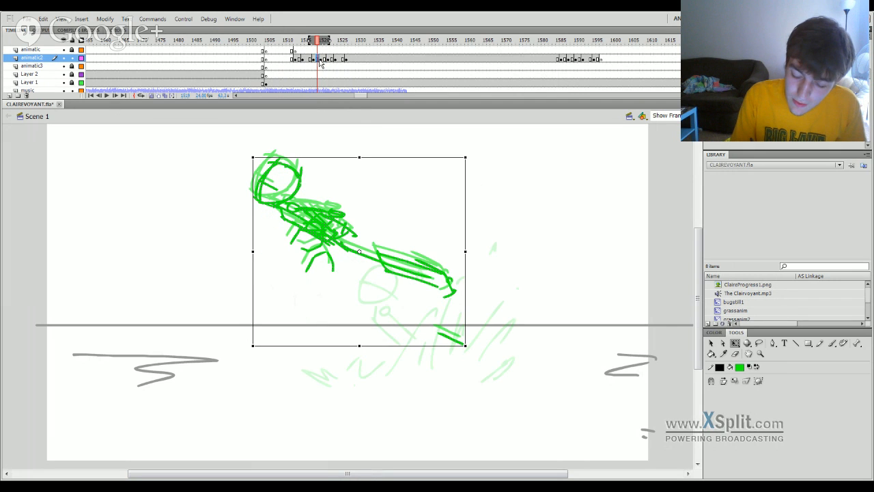
{"action": "key", "text": "Return"}
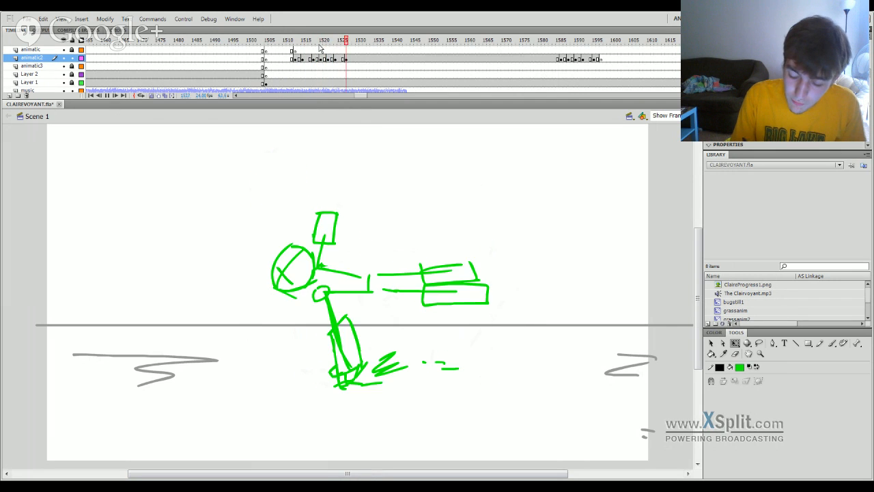
{"action": "key", "text": "Return"}
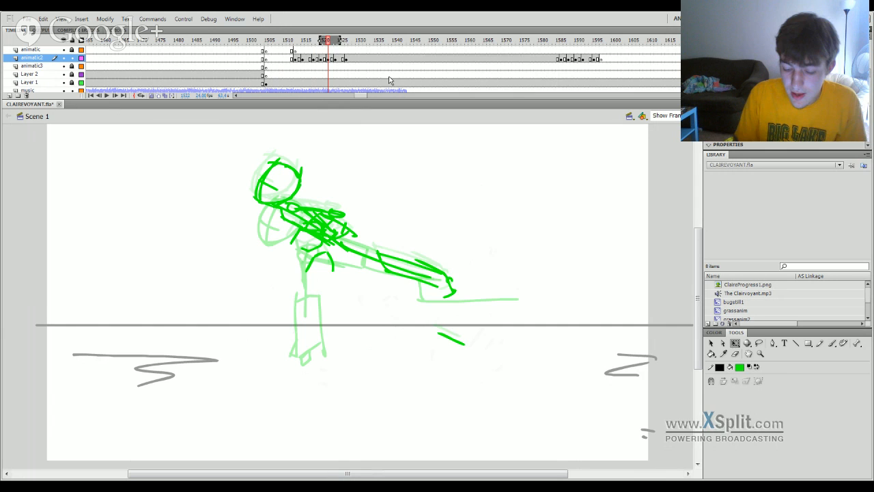
Hold the raised flying pose on animatic2 two frames longer and review the timing through to the landing.
{"action": "left_click", "coordinate": [324, 57]}
{"action": "key", "text": "F5"}
{"action": "key", "text": "F5"}
{"action": "key", "text": "Return"}
{"action": "left_click", "coordinate": [299, 56]}
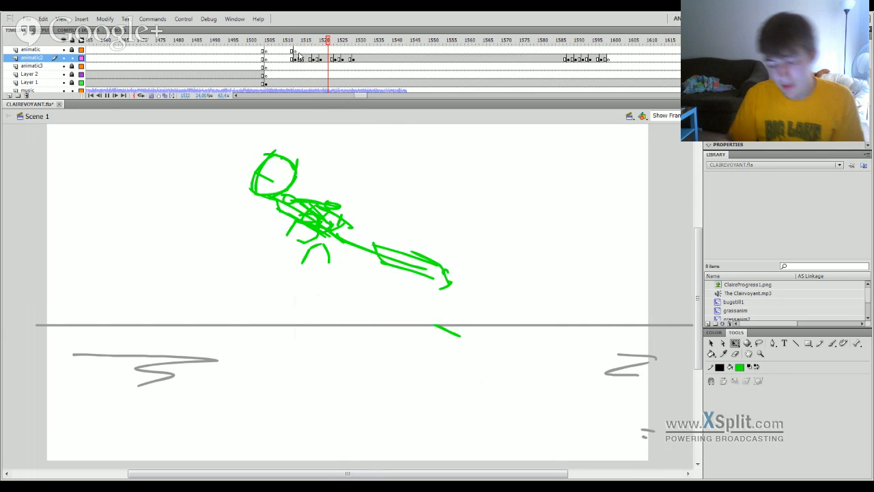
{"action": "left_click", "coordinate": [327, 50]}
{"action": "left_click_drag", "start_coordinate": [327, 51], "coordinate": [370, 56]}
Shift the flying figure in the frame 1525 keyframe slightly to the left.
{"action": "left_click", "coordinate": [332, 60]}
{"action": "left_click", "coordinate": [339, 59]}
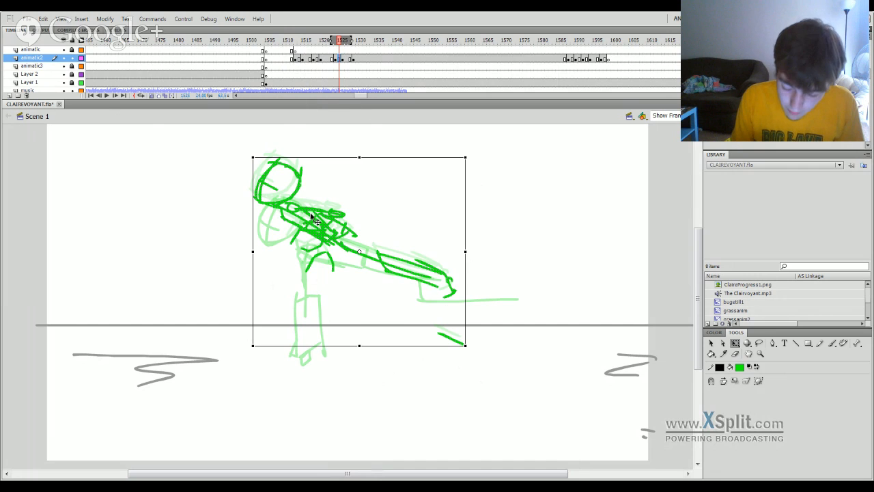
{"action": "left_click_drag", "start_coordinate": [311, 212], "coordinate": [296, 214]}
Make landing-pose keyframes around frames 1531 and 1533 with the figure shifted slightly further right, and play back the sequence.
{"action": "mouse_move", "coordinate": [339, 46]}
{"action": "left_mouse_down"}
{"action": "mouse_move", "coordinate": [318, 45]}
{"action": "mouse_move", "coordinate": [392, 54]}
{"action": "left_mouse_up"}
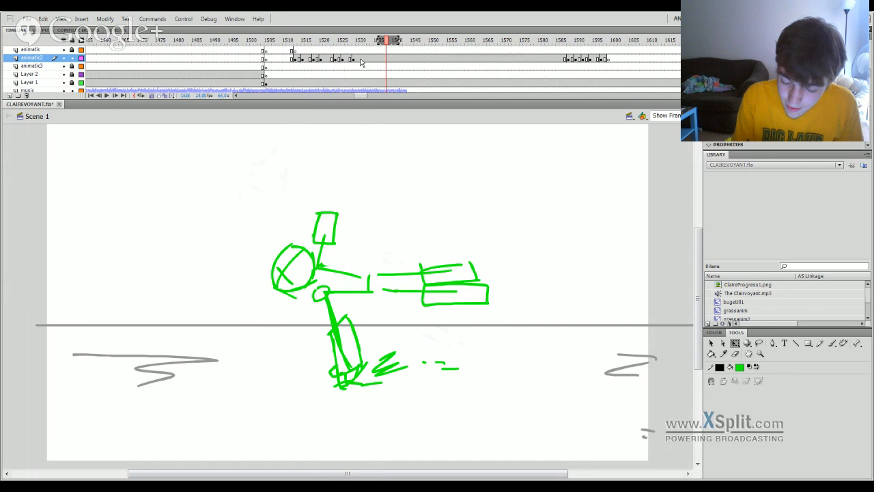
{"action": "left_click", "coordinate": [361, 59]}
{"action": "left_click_drag", "start_coordinate": [369, 294], "coordinate": [380, 295]}
{"action": "left_click", "coordinate": [369, 60]}
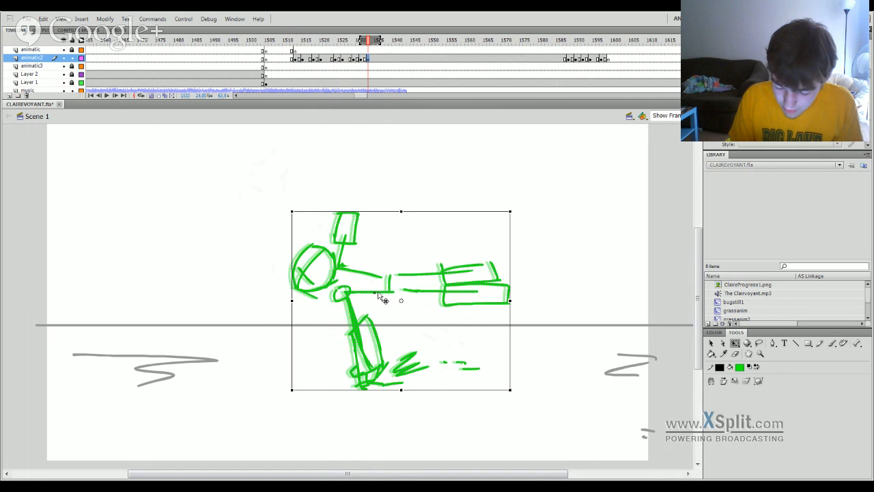
{"action": "left_click_drag", "start_coordinate": [369, 44], "coordinate": [267, 78]}
{"action": "key", "text": "Return"}
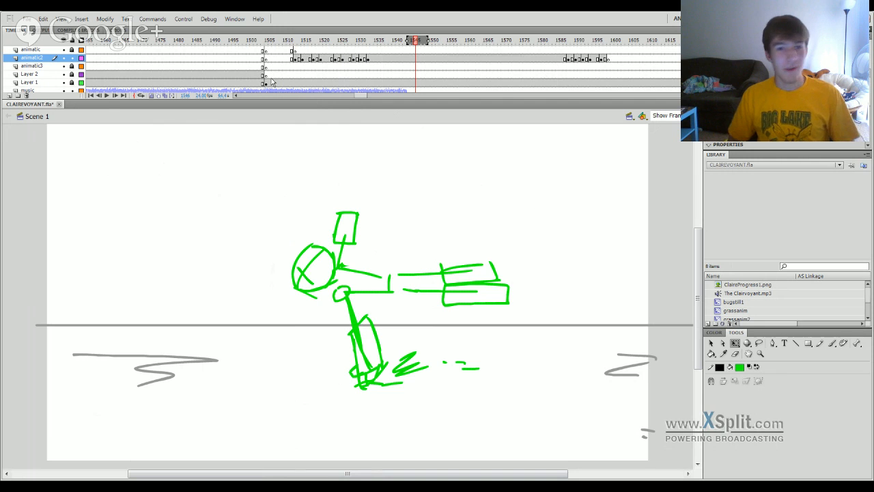
Insert a keyframe at frame 1573 on animatic2 and clear the landing figure from it.
{"action": "mouse_move", "coordinate": [376, 48]}
{"action": "left_mouse_down"}
{"action": "mouse_move", "coordinate": [337, 65]}
{"action": "mouse_move", "coordinate": [515, 69]}
{"action": "left_mouse_up"}
{"action": "left_click", "coordinate": [513, 58]}
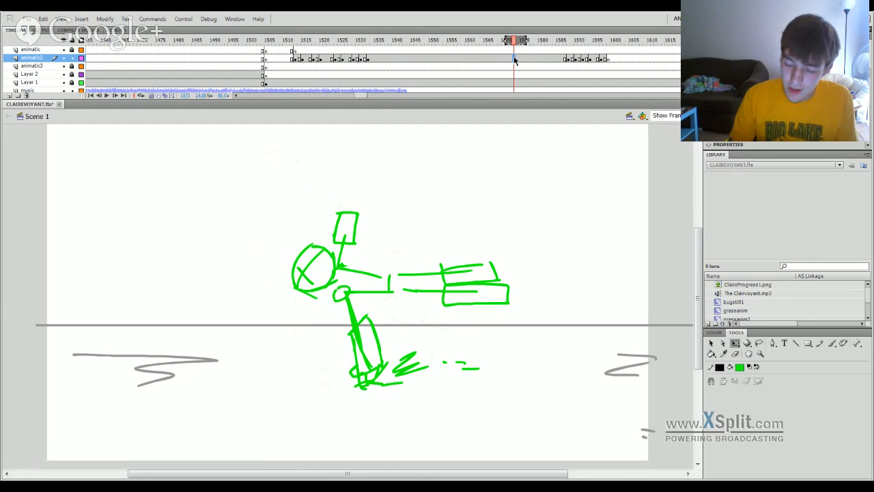
{"action": "key", "text": "F6"}
{"action": "key", "text": "Delete"}
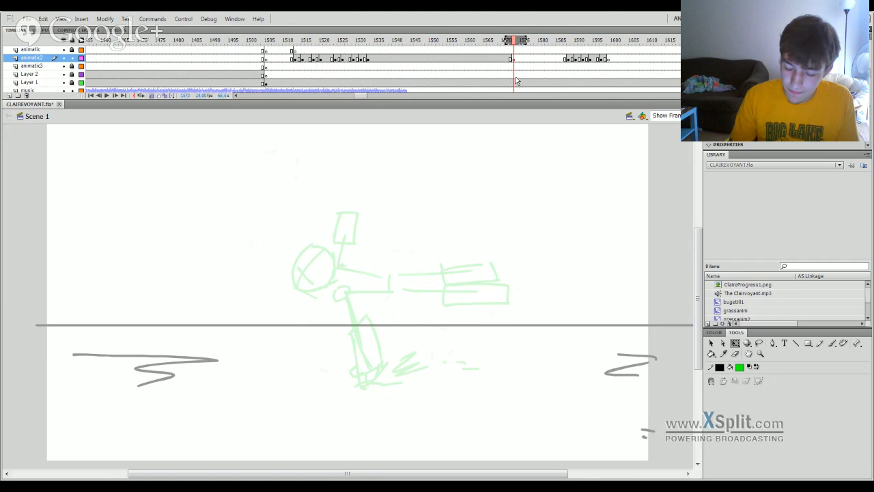
{"action": "mouse_move", "coordinate": [516, 43]}
{"action": "left_mouse_down"}
{"action": "mouse_move", "coordinate": [502, 46]}
{"action": "mouse_move", "coordinate": [571, 46]}
{"action": "mouse_move", "coordinate": [513, 46]}
{"action": "left_mouse_up"}
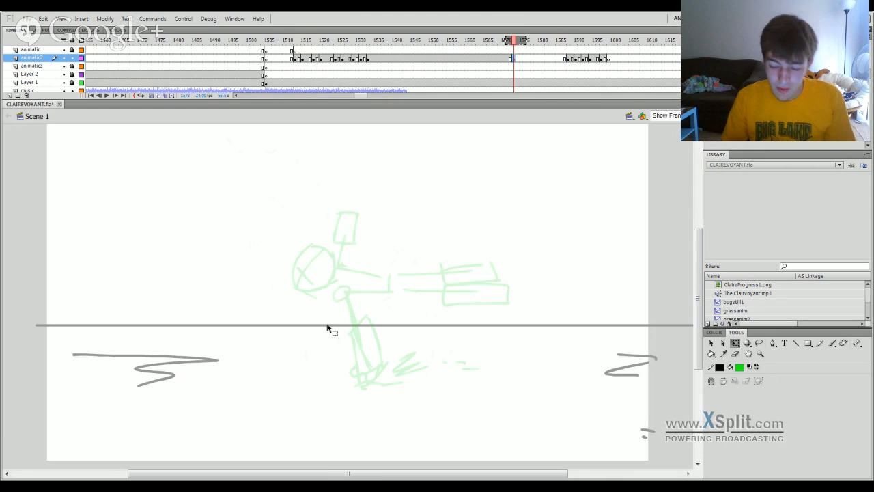
Brush a rough green pose at frame 1573 with a scribbled head below the horizon, a long body line and angular limb strokes.
{"action": "key", "text": "b"}
{"action": "mouse_move", "coordinate": [294, 356]}
{"action": "left_mouse_down"}
{"action": "mouse_move", "coordinate": [293, 338]}
{"action": "mouse_move", "coordinate": [307, 328]}
{"action": "mouse_move", "coordinate": [326, 327]}
{"action": "mouse_move", "coordinate": [307, 356]}
{"action": "mouse_move", "coordinate": [317, 353]}
{"action": "mouse_move", "coordinate": [289, 367]}
{"action": "mouse_move", "coordinate": [340, 339]}
{"action": "left_mouse_up"}
{"action": "key", "text": "ctrl+z"}
{"action": "mouse_move", "coordinate": [344, 346]}
{"action": "left_mouse_down"}
{"action": "mouse_move", "coordinate": [377, 333]}
{"action": "mouse_move", "coordinate": [488, 340]}
{"action": "left_mouse_up"}
{"action": "left_click_drag", "start_coordinate": [395, 318], "coordinate": [451, 338]}
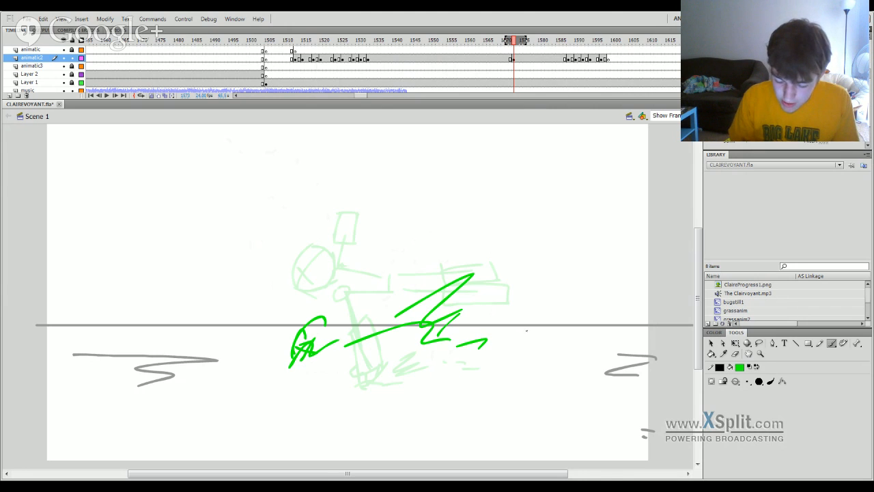
Insert a blank keyframe on animatic2 a few frames after the new pose at 1573, and play back the animatic.
{"action": "left_click", "coordinate": [527, 59]}
{"action": "key", "text": "F7"}
{"action": "left_click_drag", "start_coordinate": [525, 44], "coordinate": [544, 62]}
{"action": "key", "text": "Return"}
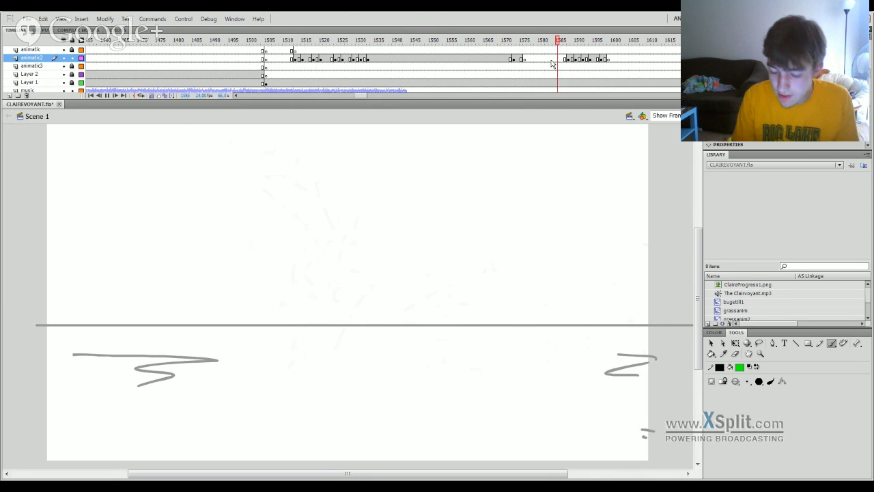
{"action": "key", "text": "Return"}
{"action": "key", "text": "Return"}
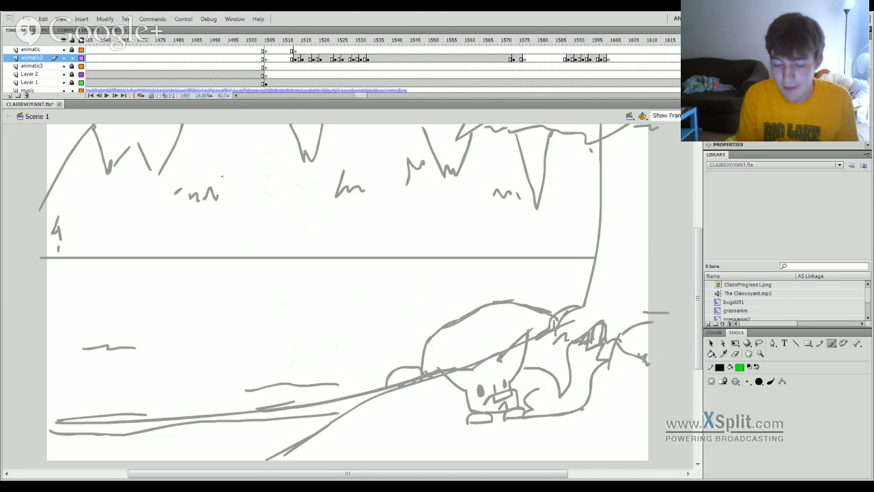
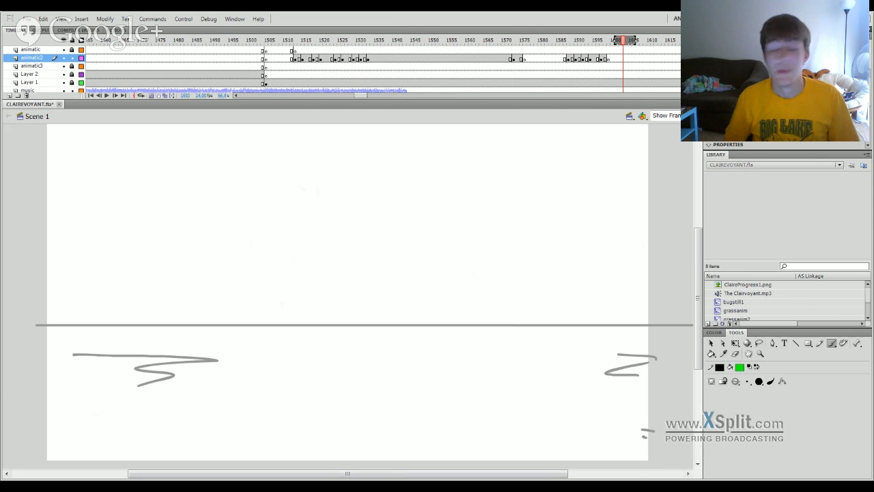
Play back the poses around frames 1571 to 1613 and insert a blank keyframe on animatic2 around frame 1571, just before the scribbled pose.
{"action": "left_click", "coordinate": [509, 68]}
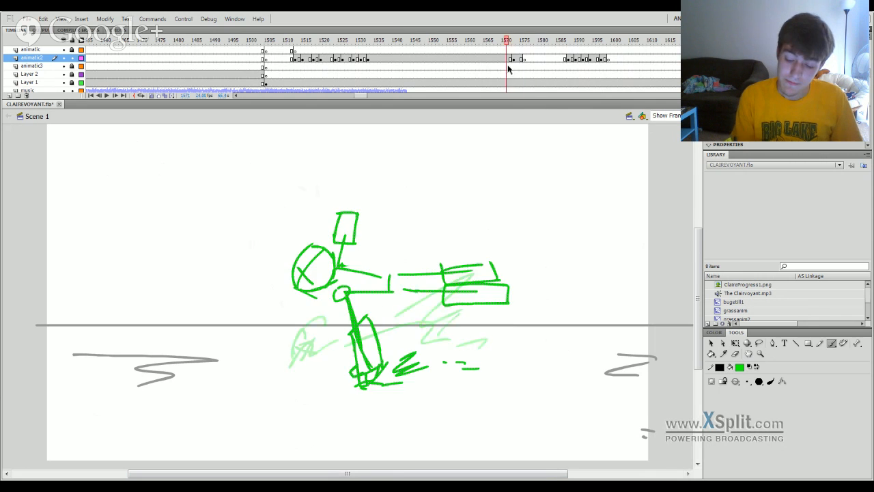
{"action": "mouse_move", "coordinate": [509, 68]}
{"action": "left_mouse_down"}
{"action": "mouse_move", "coordinate": [335, 391]}
{"action": "mouse_move", "coordinate": [264, 419]}
{"action": "mouse_move", "coordinate": [422, 420]}
{"action": "mouse_move", "coordinate": [591, 396]}
{"action": "mouse_move", "coordinate": [370, 369]}
{"action": "mouse_move", "coordinate": [661, 362]}
{"action": "left_mouse_up"}
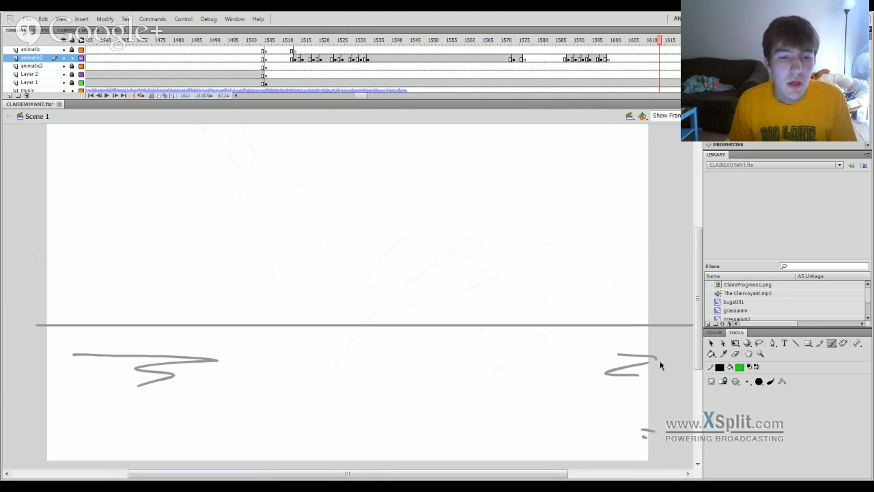
{"action": "mouse_move", "coordinate": [661, 365]}
{"action": "left_mouse_down"}
{"action": "mouse_move", "coordinate": [473, 373]}
{"action": "mouse_move", "coordinate": [267, 408]}
{"action": "mouse_move", "coordinate": [399, 430]}
{"action": "mouse_move", "coordinate": [469, 113]}
{"action": "mouse_move", "coordinate": [497, 44]}
{"action": "mouse_move", "coordinate": [534, 60]}
{"action": "left_mouse_up"}
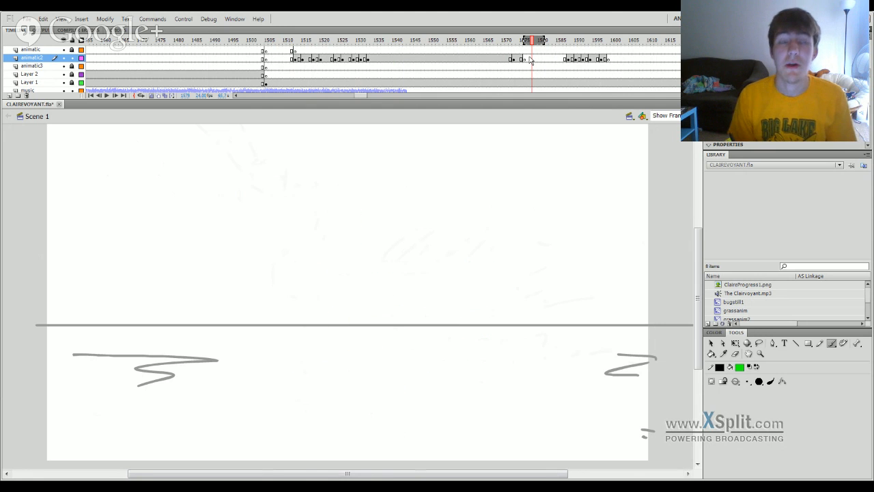
{"action": "key", "text": "Return"}
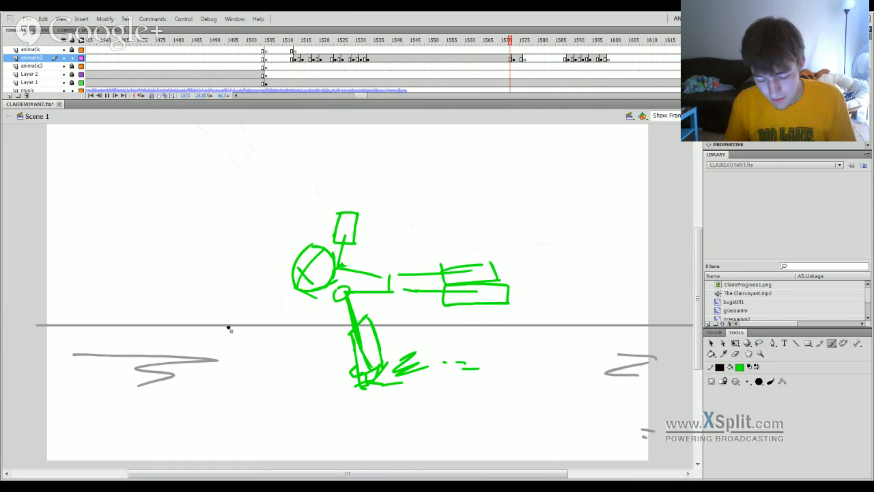
{"action": "left_click", "coordinate": [508, 60]}
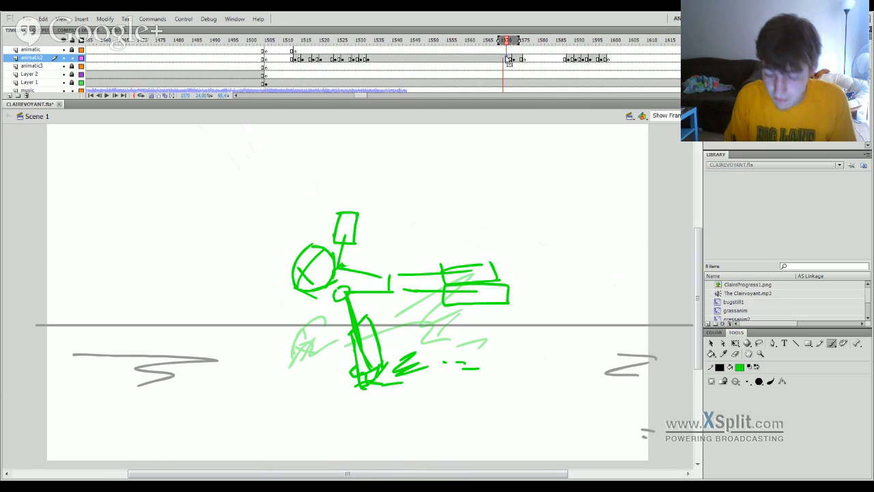
{"action": "key", "text": "F7"}
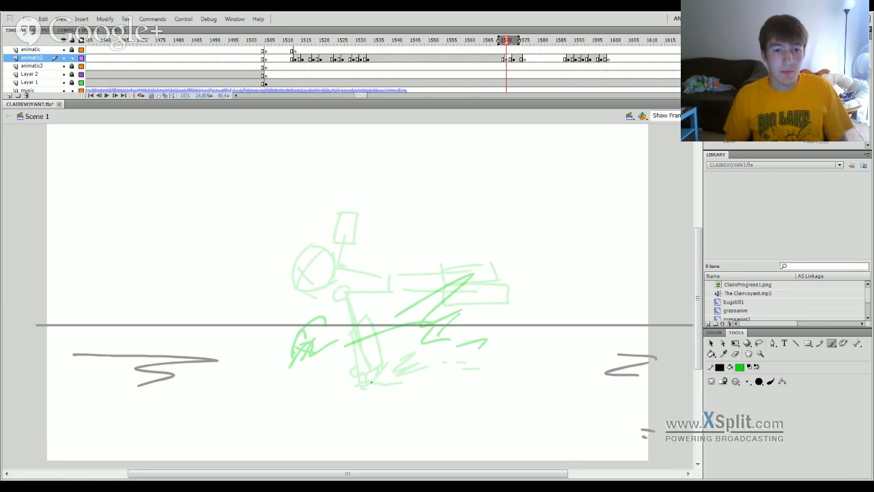
Scrub between frames 1571 and 1585 to check the new blank frame's timing against the surrounding poses.
{"action": "mouse_move", "coordinate": [505, 40]}
{"action": "left_mouse_down"}
{"action": "mouse_move", "coordinate": [488, 40]}
{"action": "mouse_move", "coordinate": [513, 40]}
{"action": "mouse_move", "coordinate": [504, 42]}
{"action": "left_mouse_up"}
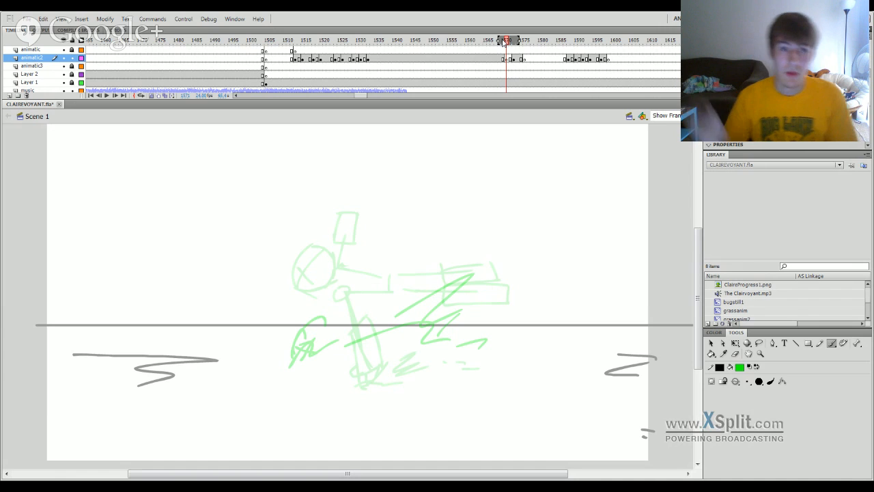
{"action": "mouse_move", "coordinate": [504, 41]}
{"action": "left_mouse_down"}
{"action": "mouse_move", "coordinate": [322, 334]}
{"action": "mouse_move", "coordinate": [372, 352]}
{"action": "mouse_move", "coordinate": [543, 357]}
{"action": "mouse_move", "coordinate": [533, 360]}
{"action": "left_mouse_up"}
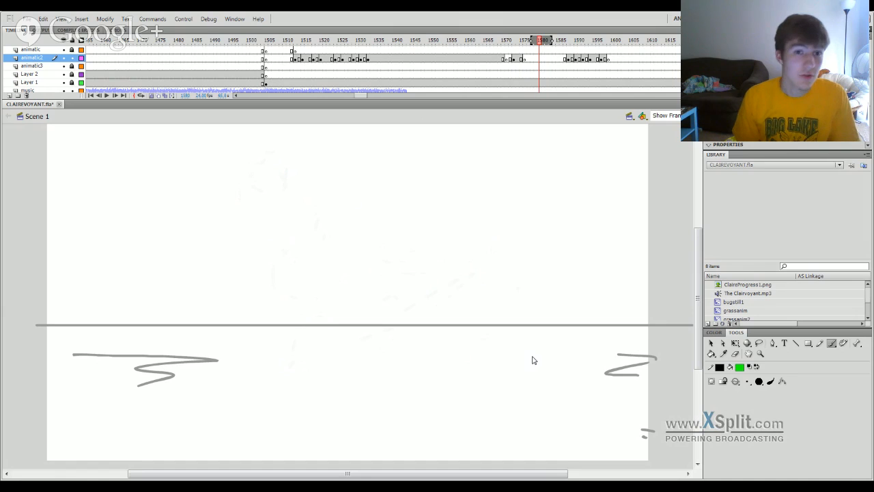
{"action": "left_click", "coordinate": [512, 60]}
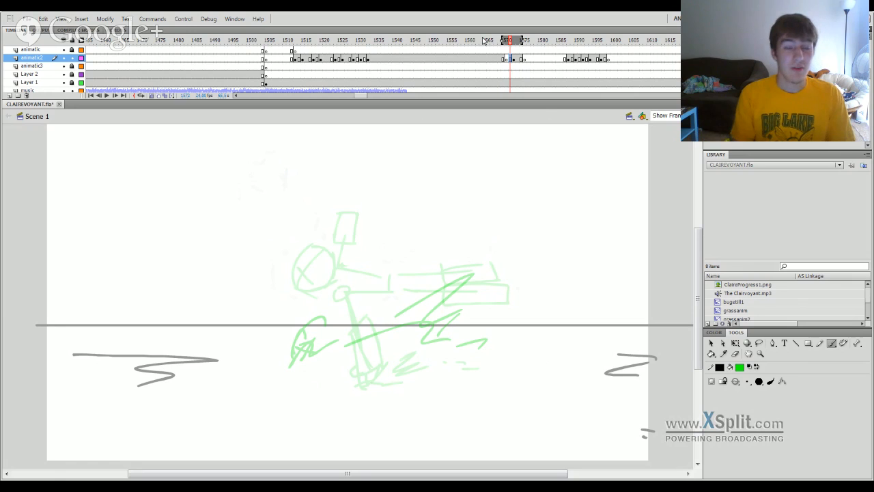
{"action": "mouse_move", "coordinate": [477, 42]}
{"action": "left_mouse_down"}
{"action": "mouse_move", "coordinate": [392, 170]}
{"action": "mouse_move", "coordinate": [347, 279]}
{"action": "mouse_move", "coordinate": [352, 287]}
{"action": "mouse_move", "coordinate": [531, 308]}
{"action": "mouse_move", "coordinate": [515, 304]}
{"action": "left_mouse_up"}
{"action": "left_click", "coordinate": [507, 43]}
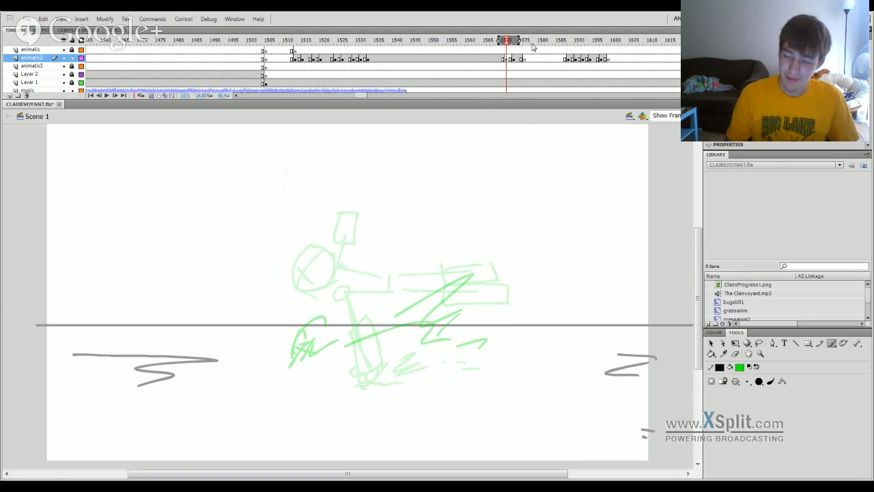
{"action": "mouse_move", "coordinate": [543, 45]}
{"action": "left_mouse_down"}
{"action": "mouse_move", "coordinate": [505, 53]}
{"action": "mouse_move", "coordinate": [557, 57]}
{"action": "left_mouse_up"}
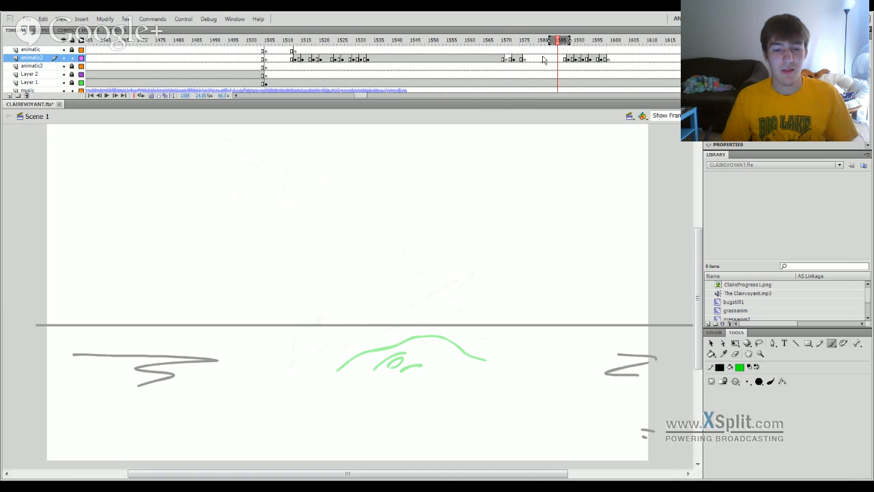
{"action": "mouse_move", "coordinate": [527, 42]}
{"action": "left_mouse_down"}
{"action": "mouse_move", "coordinate": [501, 49]}
{"action": "mouse_move", "coordinate": [512, 49]}
{"action": "left_mouse_up"}
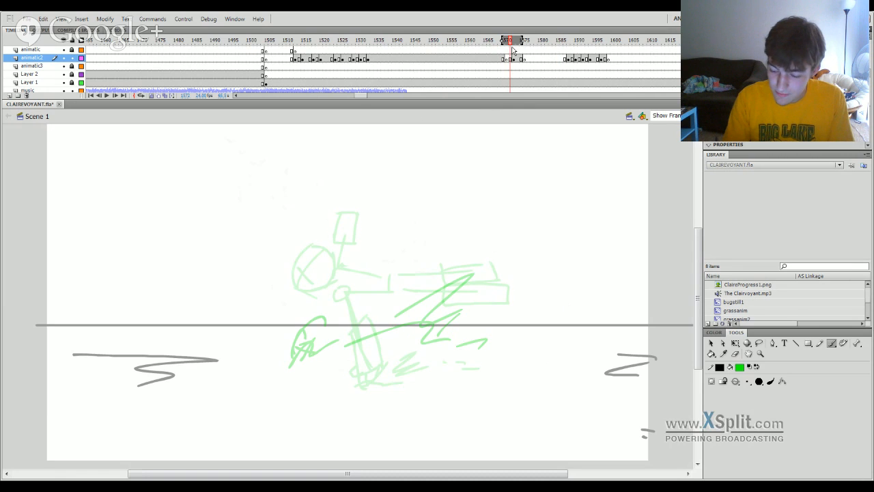
{"action": "left_click", "coordinate": [510, 59]}
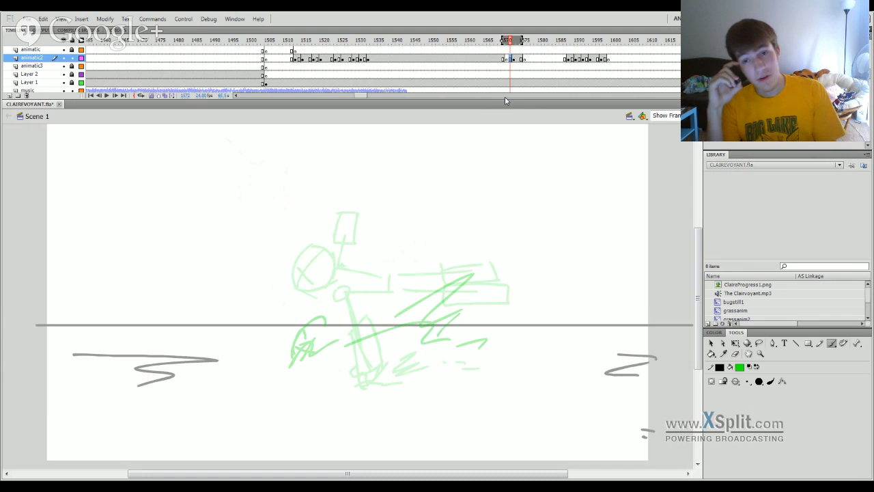
Review the earlier green flying shots around frame 1350, play back the animatic, and return to the landing pose at frame 1569.
{"action": "mouse_move", "coordinate": [506, 40]}
{"action": "left_mouse_down"}
{"action": "mouse_move", "coordinate": [463, 48]}
{"action": "mouse_move", "coordinate": [347, 108]}
{"action": "mouse_move", "coordinate": [273, 367]}
{"action": "mouse_move", "coordinate": [429, 395]}
{"action": "left_mouse_up"}
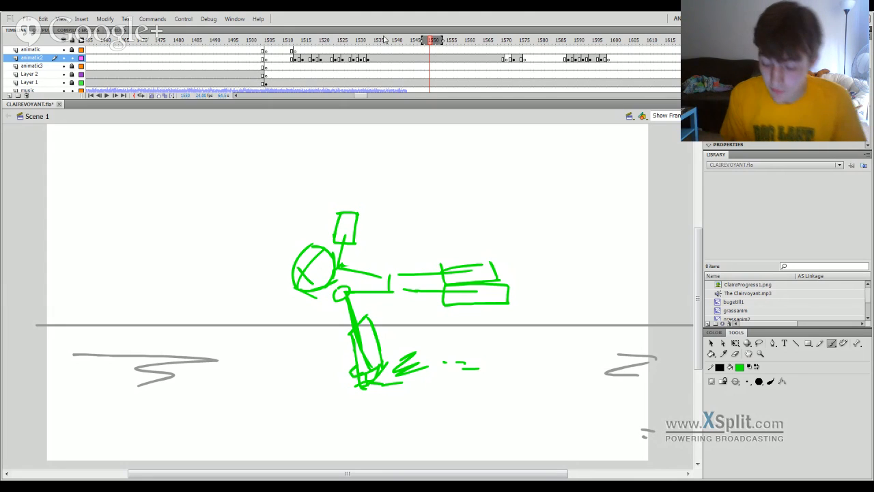
{"action": "mouse_move", "coordinate": [377, 40]}
{"action": "left_mouse_down"}
{"action": "mouse_move", "coordinate": [361, 60]}
{"action": "mouse_move", "coordinate": [365, 394]}
{"action": "mouse_move", "coordinate": [50, 434]}
{"action": "mouse_move", "coordinate": [254, 414]}
{"action": "left_mouse_up"}
{"action": "left_click_drag", "start_coordinate": [352, 96], "coordinate": [346, 100]}
{"action": "mouse_move", "coordinate": [393, 41]}
{"action": "left_mouse_down"}
{"action": "mouse_move", "coordinate": [370, 41]}
{"action": "mouse_move", "coordinate": [487, 41]}
{"action": "left_mouse_up"}
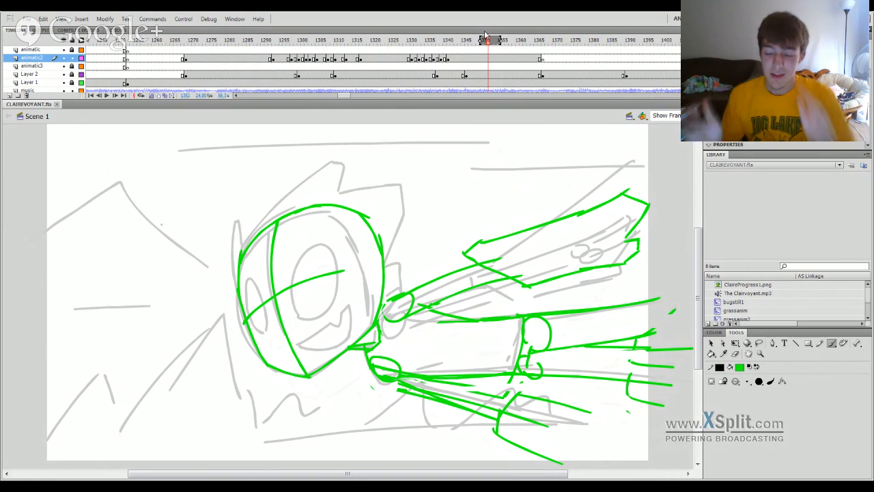
{"action": "left_click_drag", "start_coordinate": [486, 39], "coordinate": [409, 39]}
{"action": "key", "text": "Return"}
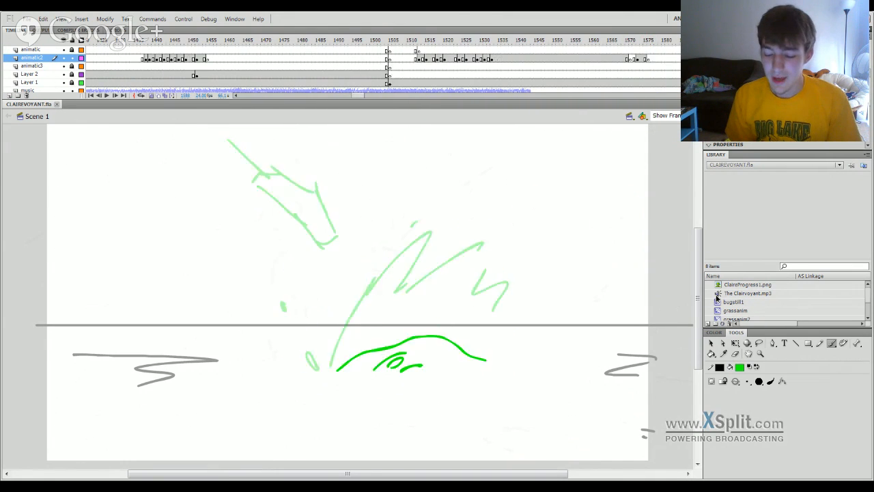
{"action": "mouse_move", "coordinate": [616, 305]}
{"action": "left_mouse_down"}
{"action": "mouse_move", "coordinate": [591, 313]}
{"action": "mouse_move", "coordinate": [730, 332]}
{"action": "mouse_move", "coordinate": [620, 353]}
{"action": "mouse_move", "coordinate": [295, 171]}
{"action": "mouse_move", "coordinate": [279, 347]}
{"action": "mouse_move", "coordinate": [365, 379]}
{"action": "mouse_move", "coordinate": [248, 384]}
{"action": "mouse_move", "coordinate": [239, 376]}
{"action": "left_mouse_up"}
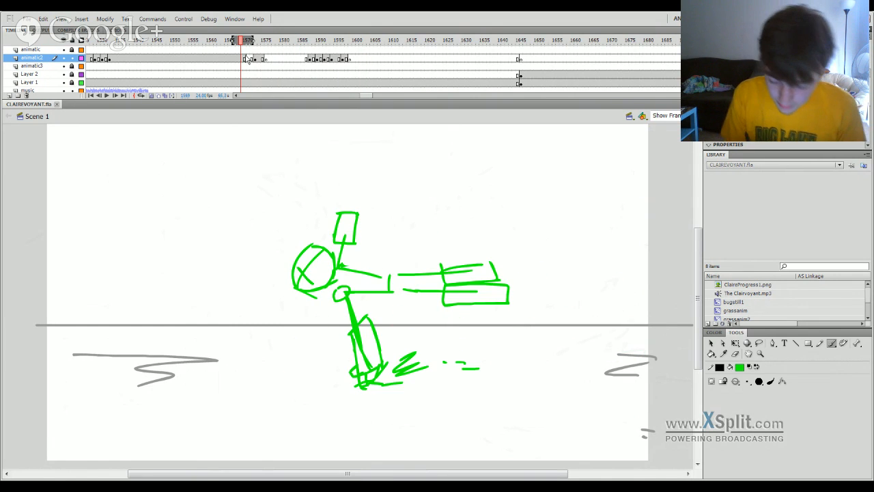
Brush a round green head with facial cross lines on the horizon line at frame 1571 of animatic2, undoing the first strokes.
{"action": "left_click", "coordinate": [248, 59]}
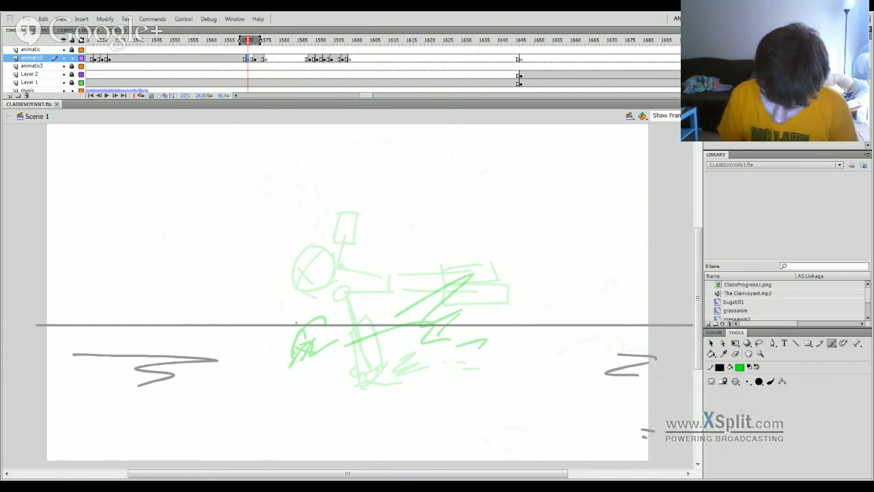
{"action": "mouse_move", "coordinate": [295, 326]}
{"action": "left_mouse_down"}
{"action": "mouse_move", "coordinate": [309, 296]}
{"action": "mouse_move", "coordinate": [316, 311]}
{"action": "mouse_move", "coordinate": [288, 299]}
{"action": "left_mouse_up"}
{"action": "key", "text": "ctrl+z"}
{"action": "key", "text": "ctrl+z"}
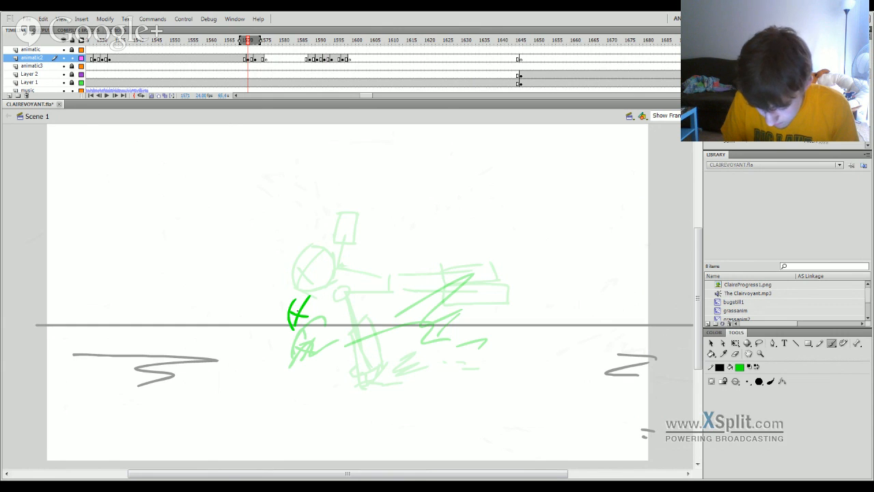
{"action": "key", "text": "ctrl+z"}
{"action": "mouse_move", "coordinate": [290, 330]}
{"action": "left_mouse_down"}
{"action": "mouse_move", "coordinate": [285, 287]}
{"action": "mouse_move", "coordinate": [316, 279]}
{"action": "mouse_move", "coordinate": [338, 294]}
{"action": "mouse_move", "coordinate": [307, 332]}
{"action": "left_mouse_up"}
{"action": "left_click_drag", "start_coordinate": [296, 329], "coordinate": [318, 324]}
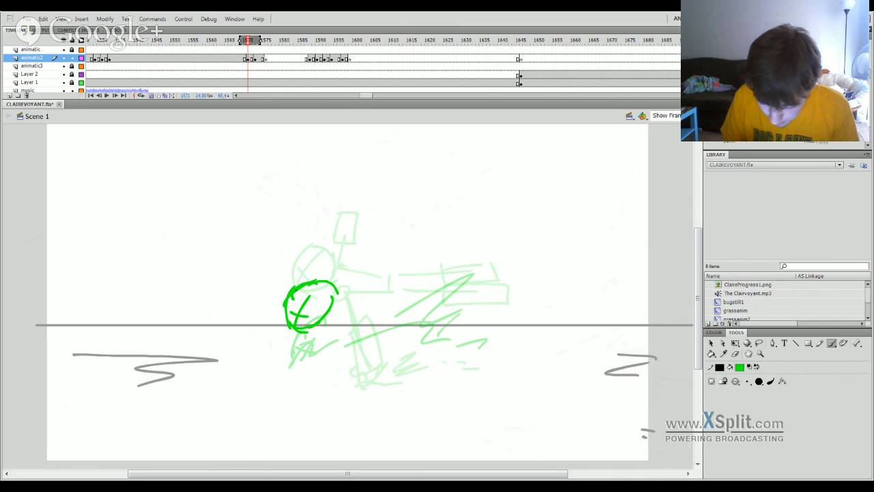
Brush a small shoulder circle, a short angular arm shape below it and a boxy torso extending right from the head.
{"action": "left_click_drag", "start_coordinate": [335, 316], "coordinate": [349, 326]}
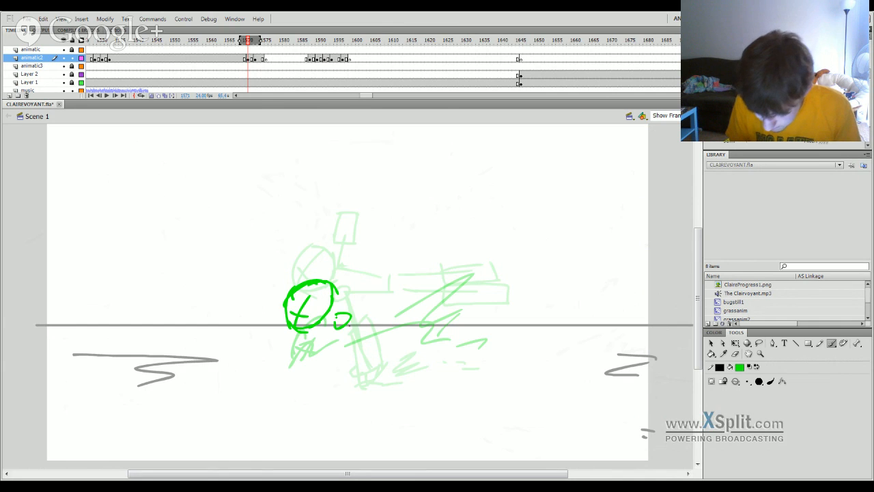
{"action": "mouse_move", "coordinate": [321, 353]}
{"action": "left_mouse_down"}
{"action": "mouse_move", "coordinate": [361, 334]}
{"action": "mouse_move", "coordinate": [340, 356]}
{"action": "left_mouse_up"}
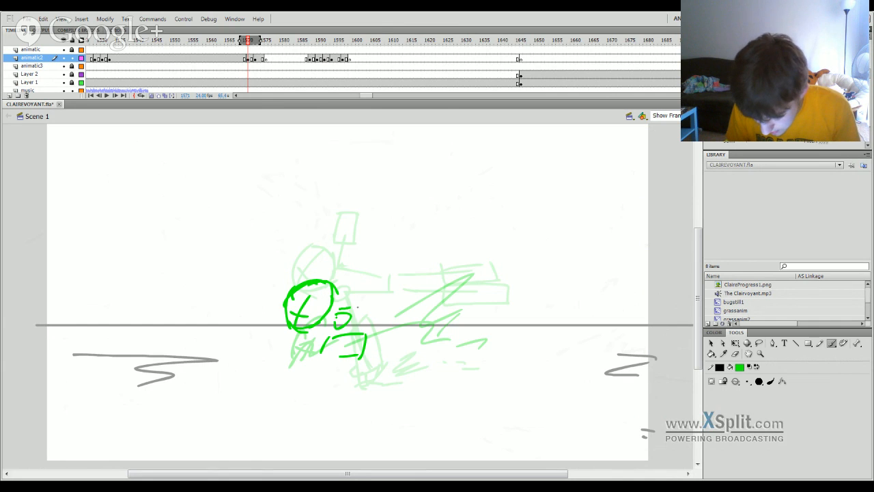
{"action": "left_click_drag", "start_coordinate": [335, 306], "coordinate": [353, 295]}
{"action": "left_click_drag", "start_coordinate": [335, 299], "coordinate": [400, 298]}
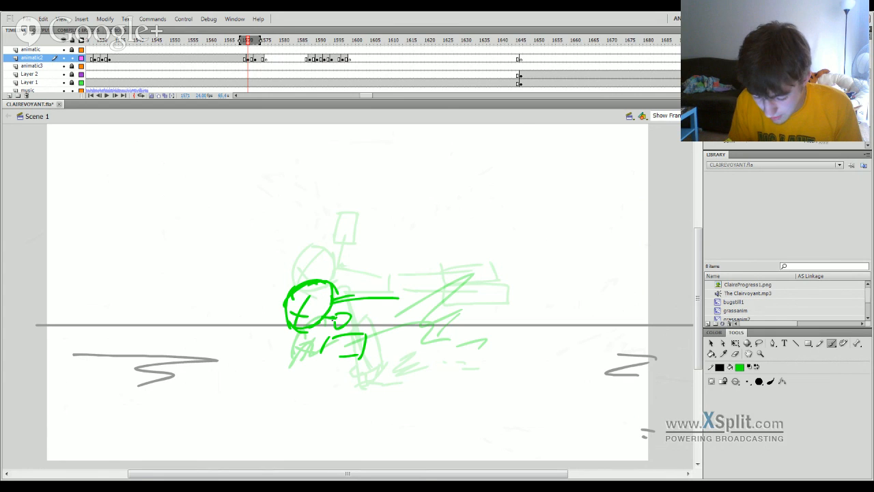
{"action": "left_click_drag", "start_coordinate": [328, 322], "coordinate": [392, 314]}
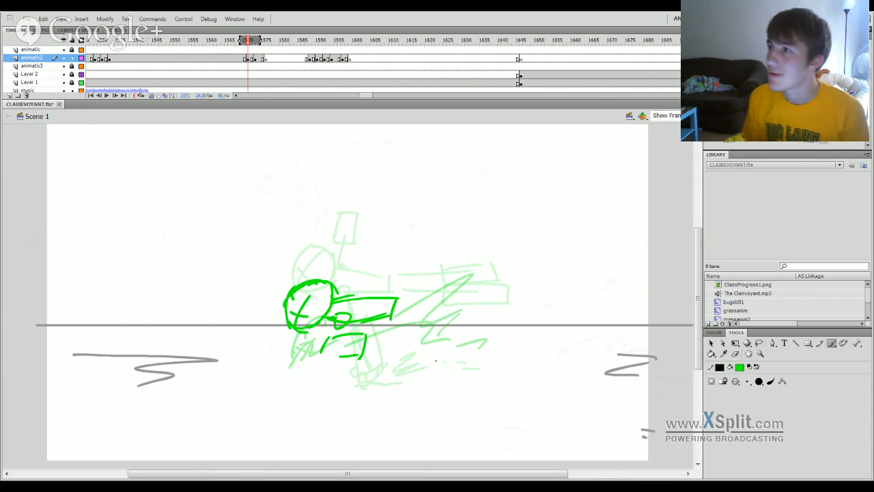
Examine the later shot of the seated figure at frame 4689, undoing the test stroke made over it.
{"action": "mouse_move", "coordinate": [375, 96]}
{"action": "left_mouse_down"}
{"action": "mouse_move", "coordinate": [512, 89]}
{"action": "mouse_move", "coordinate": [533, 99]}
{"action": "mouse_move", "coordinate": [606, 98]}
{"action": "left_mouse_up"}
{"action": "left_click", "coordinate": [507, 42]}
{"action": "left_click", "coordinate": [537, 43]}
{"action": "left_click", "coordinate": [525, 41]}
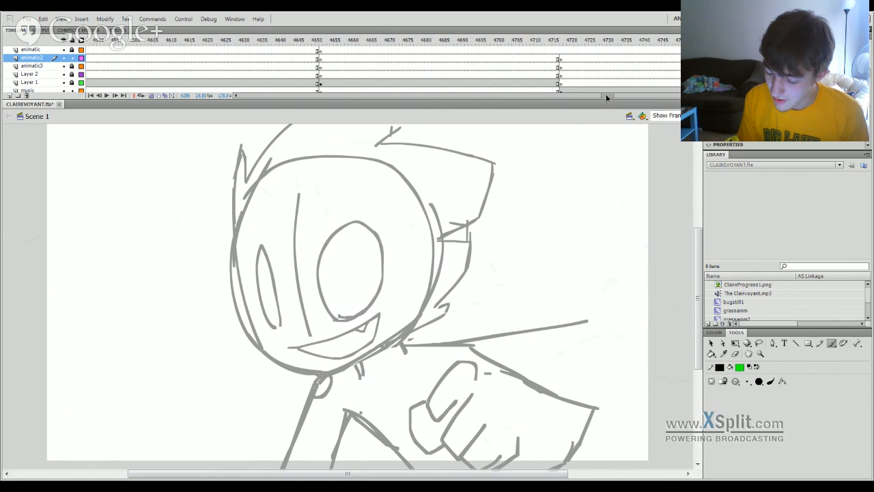
{"action": "left_click", "coordinate": [566, 41]}
{"action": "left_click", "coordinate": [457, 41]}
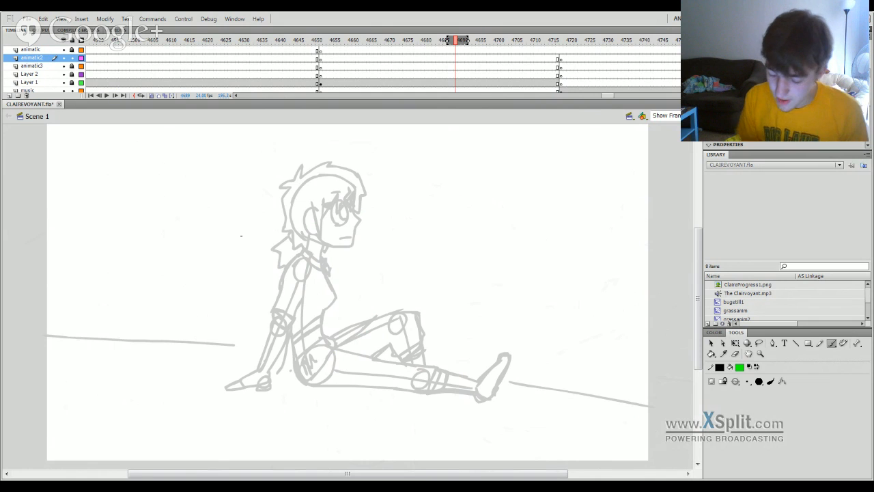
{"action": "mouse_move", "coordinate": [270, 186]}
{"action": "left_mouse_down"}
{"action": "mouse_move", "coordinate": [195, 348]}
{"action": "mouse_move", "coordinate": [509, 161]}
{"action": "left_mouse_up"}
{"action": "key", "text": "ctrl+z"}
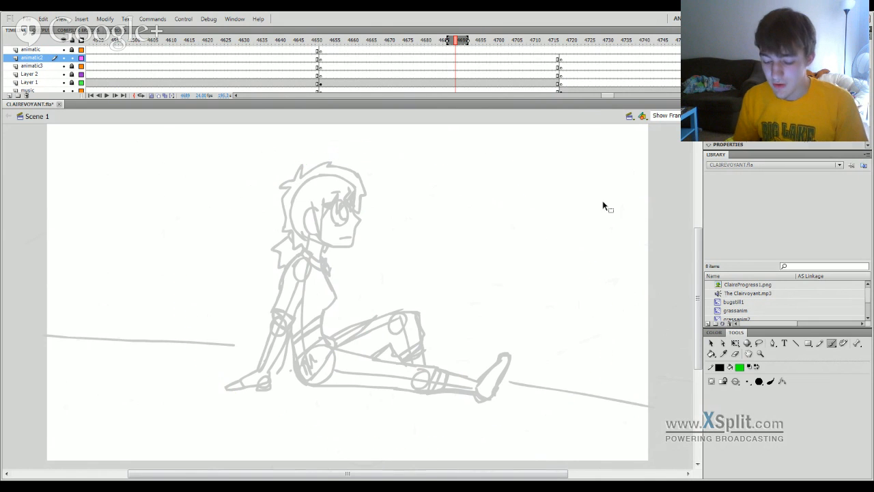
Examine the standing and walking figure shots around frames 2552 and 1747, and return to the mound drawing near frame 1586.
{"action": "left_click_drag", "start_coordinate": [607, 95], "coordinate": [437, 133]}
{"action": "left_click", "coordinate": [434, 40]}
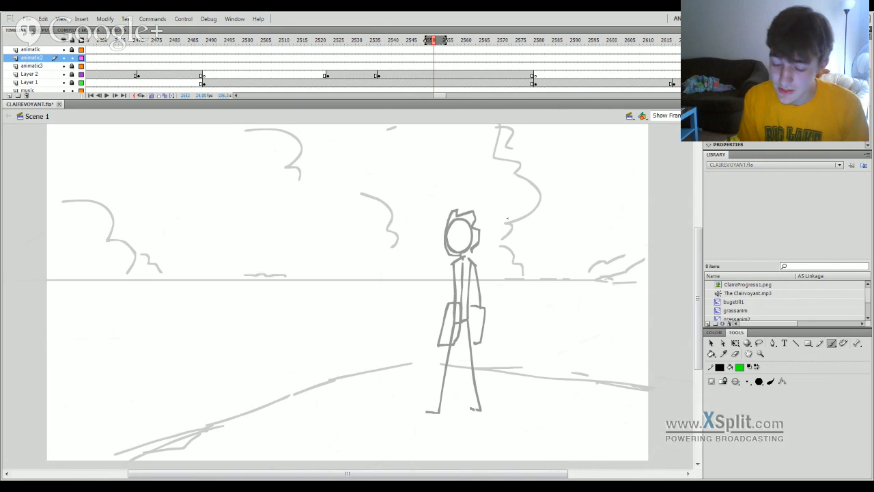
{"action": "left_click_drag", "start_coordinate": [443, 97], "coordinate": [380, 95]}
{"action": "left_click", "coordinate": [444, 40]}
{"action": "left_click", "coordinate": [376, 40]}
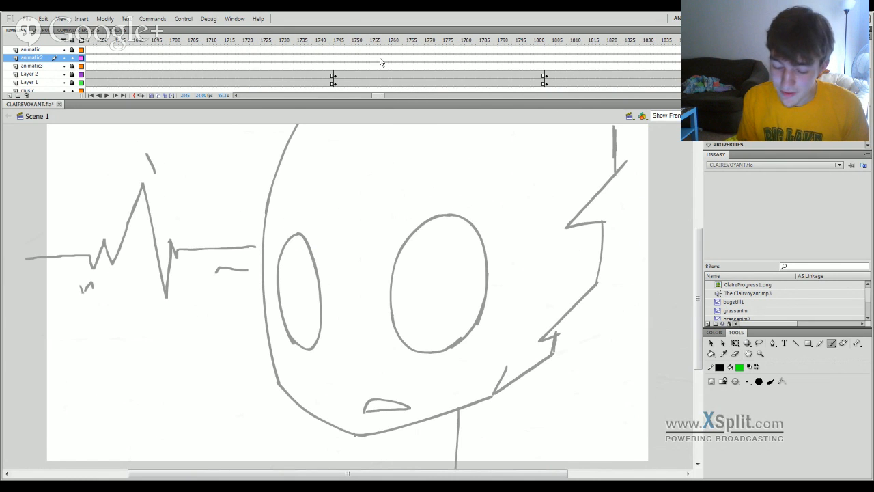
{"action": "left_click", "coordinate": [342, 40]}
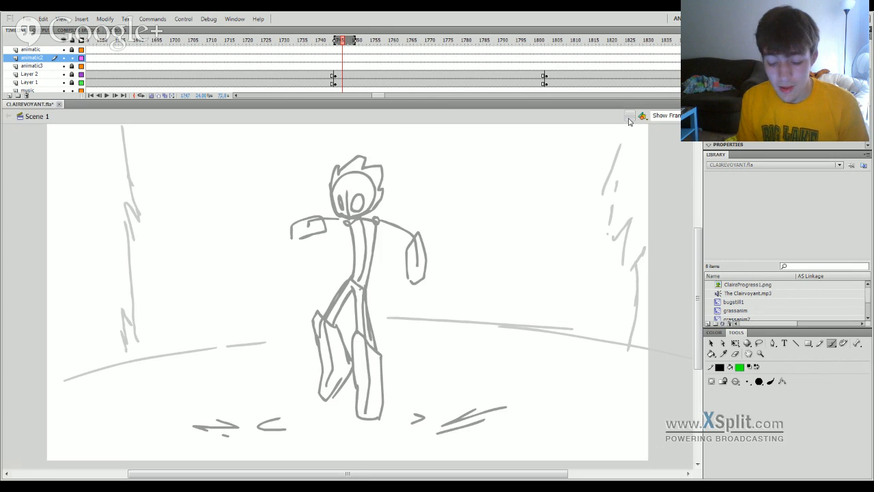
{"action": "mouse_move", "coordinate": [355, 41]}
{"action": "left_mouse_down"}
{"action": "mouse_move", "coordinate": [49, 398]}
{"action": "mouse_move", "coordinate": [320, 346]}
{"action": "mouse_move", "coordinate": [332, 318]}
{"action": "mouse_move", "coordinate": [271, 355]}
{"action": "mouse_move", "coordinate": [307, 354]}
{"action": "mouse_move", "coordinate": [324, 367]}
{"action": "mouse_move", "coordinate": [385, 341]}
{"action": "mouse_move", "coordinate": [322, 273]}
{"action": "mouse_move", "coordinate": [326, 183]}
{"action": "mouse_move", "coordinate": [313, 358]}
{"action": "mouse_move", "coordinate": [517, 369]}
{"action": "mouse_move", "coordinate": [302, 378]}
{"action": "left_mouse_up"}
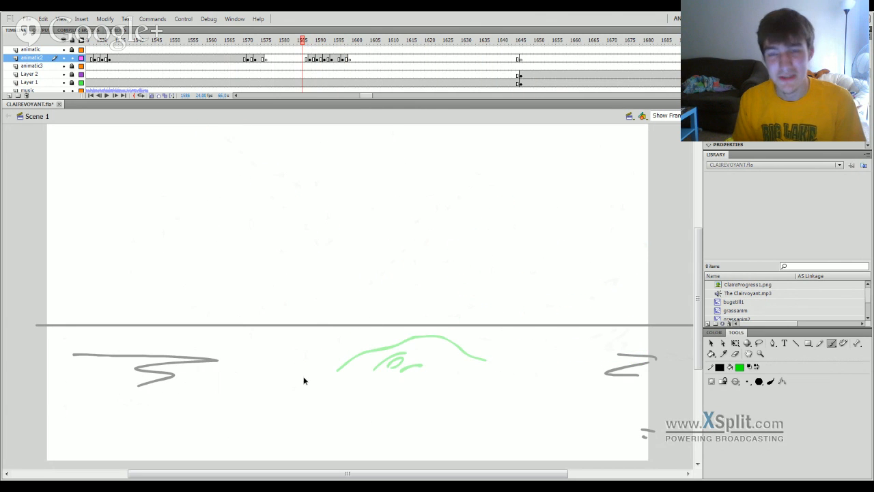
Brush scribbled green arm and angular leg strokes extending right from the figure at frame 1571, and play back the result.
{"action": "mouse_move", "coordinate": [330, 49]}
{"action": "left_mouse_down"}
{"action": "mouse_move", "coordinate": [355, 44]}
{"action": "mouse_move", "coordinate": [319, 133]}
{"action": "mouse_move", "coordinate": [327, 174]}
{"action": "mouse_move", "coordinate": [252, 376]}
{"action": "mouse_move", "coordinate": [254, 387]}
{"action": "mouse_move", "coordinate": [265, 384]}
{"action": "mouse_move", "coordinate": [249, 378]}
{"action": "left_mouse_up"}
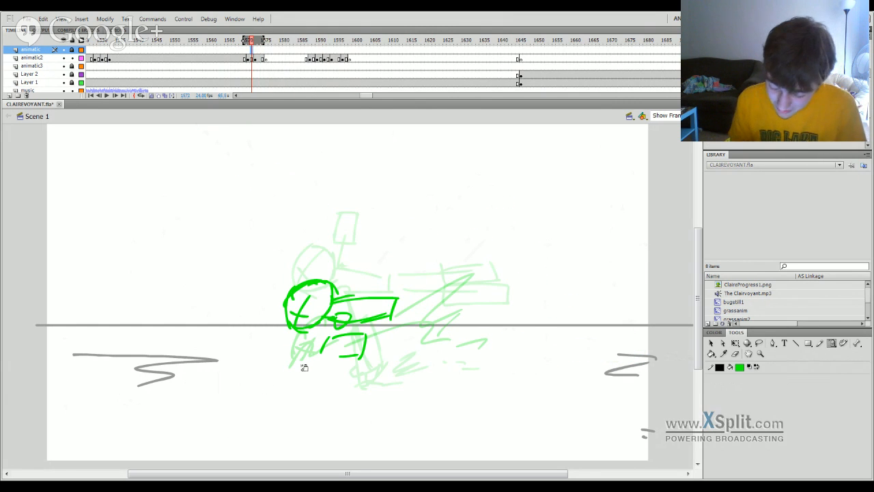
{"action": "left_click", "coordinate": [249, 59]}
{"action": "mouse_move", "coordinate": [302, 361]}
{"action": "left_mouse_down"}
{"action": "mouse_move", "coordinate": [355, 333]}
{"action": "mouse_move", "coordinate": [429, 325]}
{"action": "left_mouse_up"}
{"action": "left_click_drag", "start_coordinate": [395, 316], "coordinate": [491, 281]}
{"action": "left_click_drag", "start_coordinate": [465, 306], "coordinate": [490, 341]}
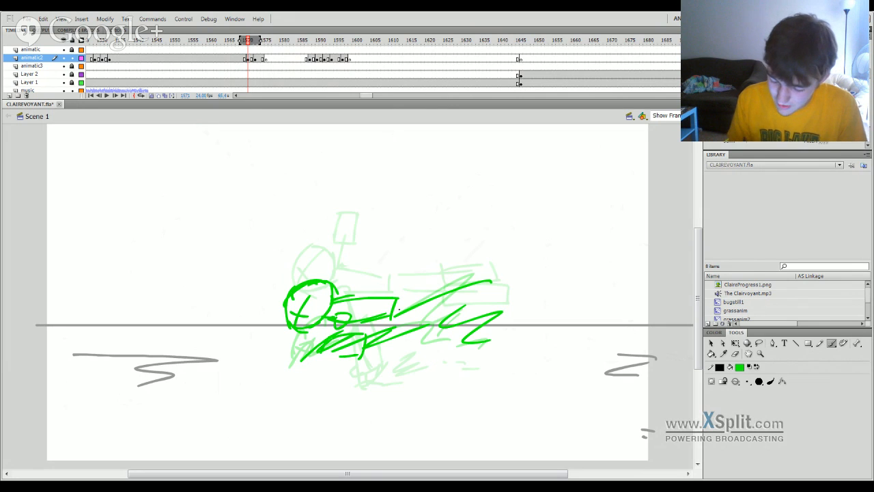
{"action": "left_click_drag", "start_coordinate": [399, 297], "coordinate": [434, 300]}
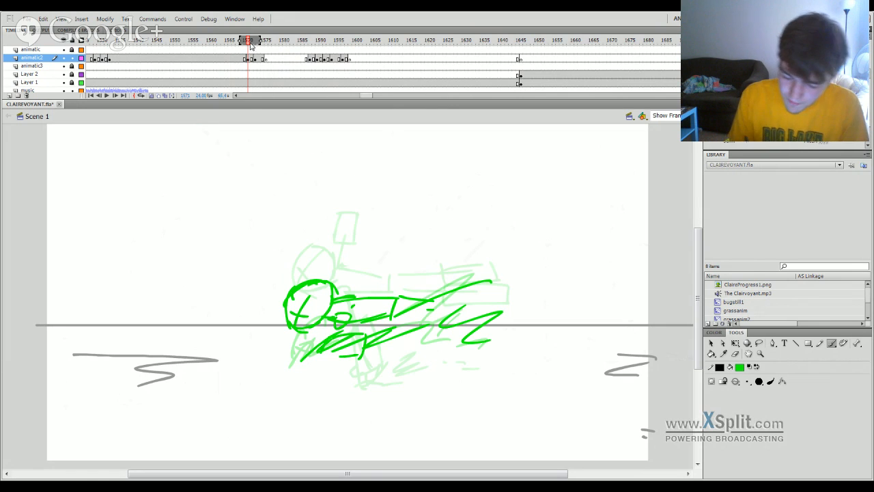
{"action": "key", "text": "Return"}
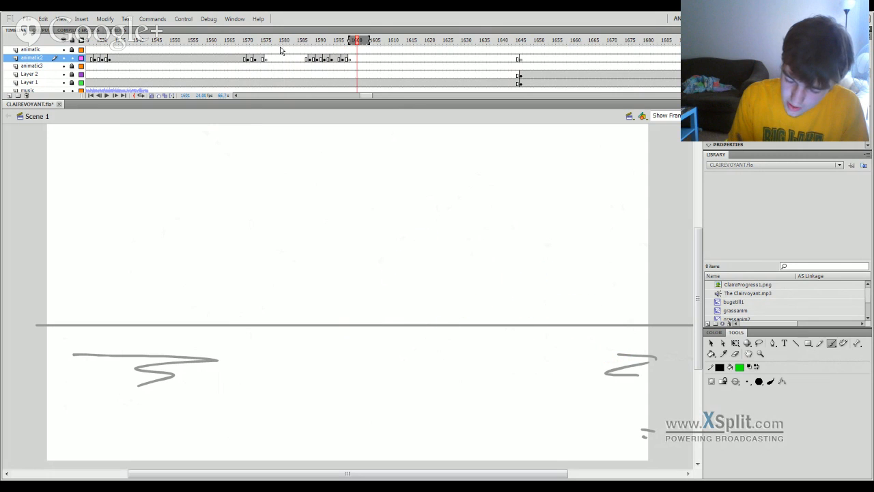
Play back the green figure's poses from around frame 1566 and the crouching creature shot around frame 1459.
{"action": "key", "text": "Return"}
{"action": "left_click_drag", "start_coordinate": [254, 51], "coordinate": [240, 58]}
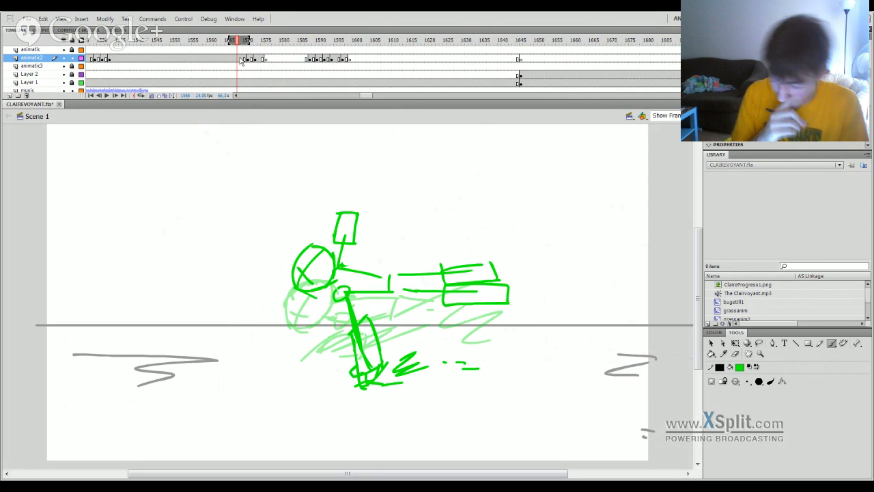
{"action": "key", "text": "Return"}
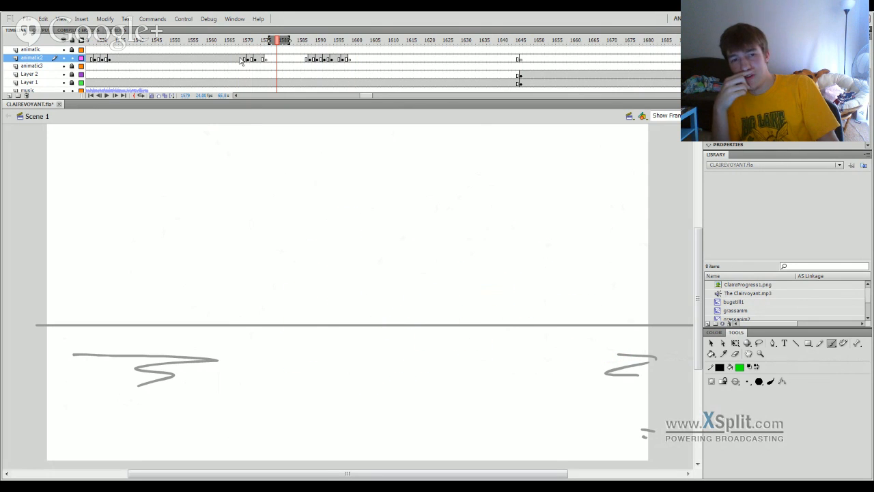
{"action": "mouse_move", "coordinate": [245, 43]}
{"action": "left_mouse_down"}
{"action": "mouse_move", "coordinate": [209, 76]}
{"action": "mouse_move", "coordinate": [103, 408]}
{"action": "mouse_move", "coordinate": [254, 418]}
{"action": "mouse_move", "coordinate": [132, 412]}
{"action": "mouse_move", "coordinate": [74, 430]}
{"action": "mouse_move", "coordinate": [214, 416]}
{"action": "mouse_move", "coordinate": [187, 404]}
{"action": "mouse_move", "coordinate": [171, 408]}
{"action": "left_mouse_up"}
{"action": "key", "text": "Return"}
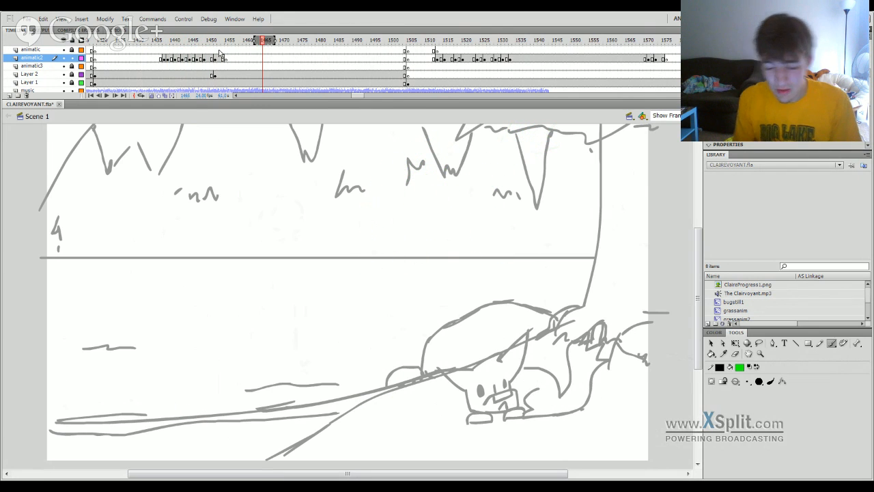
{"action": "left_click_drag", "start_coordinate": [219, 42], "coordinate": [164, 91]}
{"action": "key", "text": "Return"}
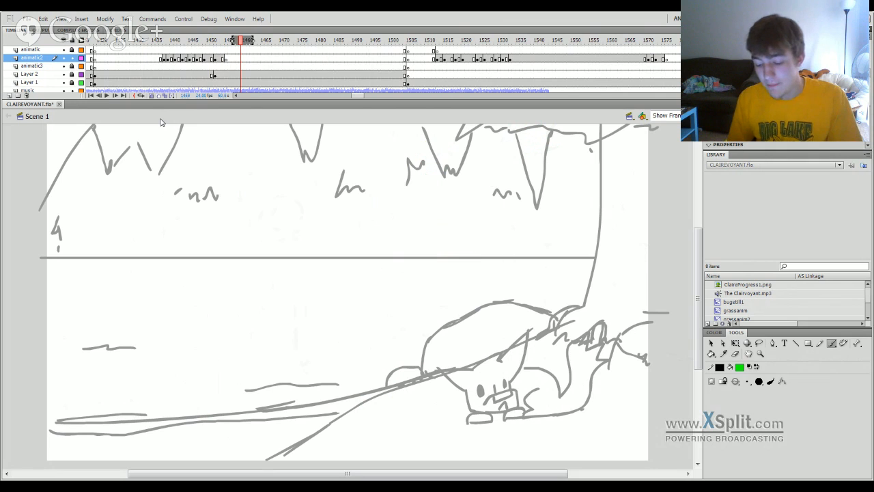
Examine the cut into the creature shot between frames 1409 and 1430, the large green head near frame 1280, and the empty ground near 1578.
{"action": "mouse_move", "coordinate": [223, 41]}
{"action": "left_mouse_down"}
{"action": "mouse_move", "coordinate": [127, 350]}
{"action": "mouse_move", "coordinate": [236, 384]}
{"action": "mouse_move", "coordinate": [35, 401]}
{"action": "mouse_move", "coordinate": [35, 408]}
{"action": "mouse_move", "coordinate": [608, 403]}
{"action": "mouse_move", "coordinate": [664, 394]}
{"action": "mouse_move", "coordinate": [313, 415]}
{"action": "left_mouse_up"}
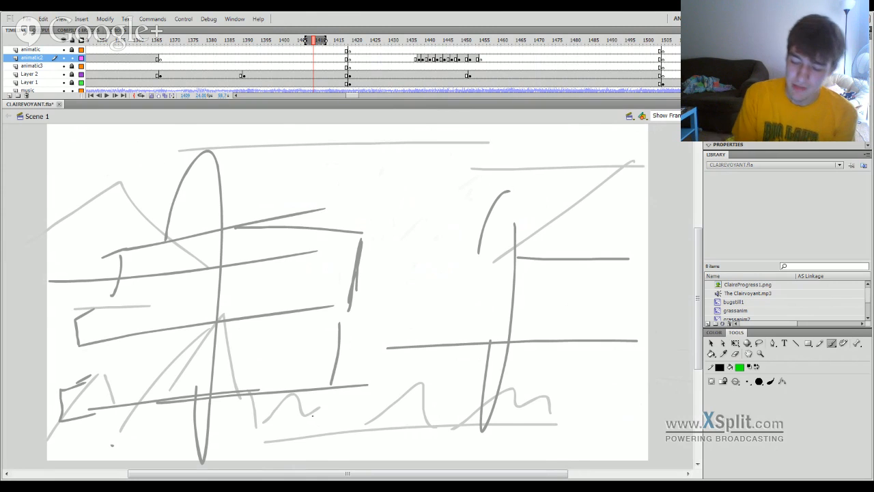
{"action": "mouse_move", "coordinate": [375, 43]}
{"action": "left_mouse_down"}
{"action": "mouse_move", "coordinate": [388, 42]}
{"action": "mouse_move", "coordinate": [356, 192]}
{"action": "mouse_move", "coordinate": [337, 231]}
{"action": "mouse_move", "coordinate": [374, 236]}
{"action": "left_mouse_up"}
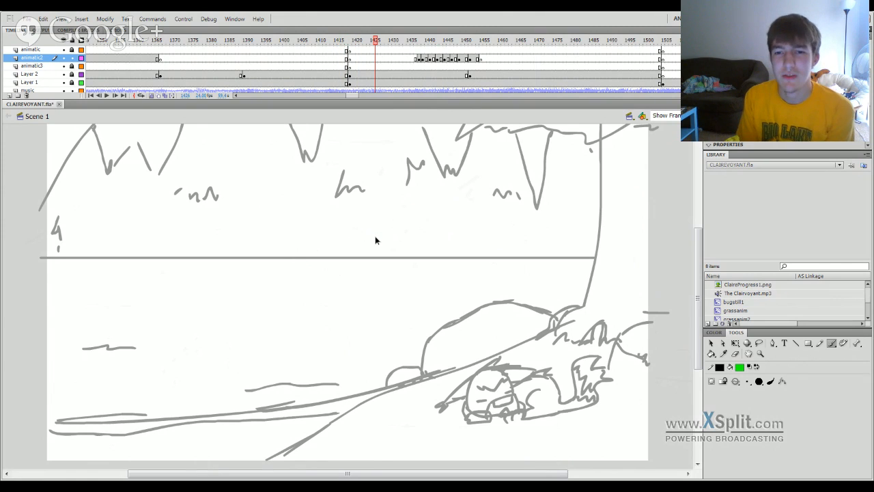
{"action": "left_click_drag", "start_coordinate": [372, 238], "coordinate": [374, 236]}
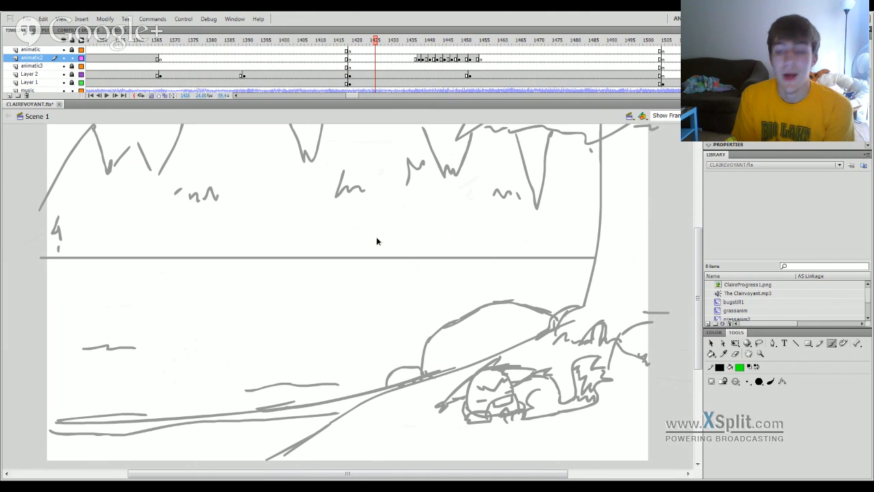
{"action": "left_click_drag", "start_coordinate": [376, 240], "coordinate": [328, 278]}
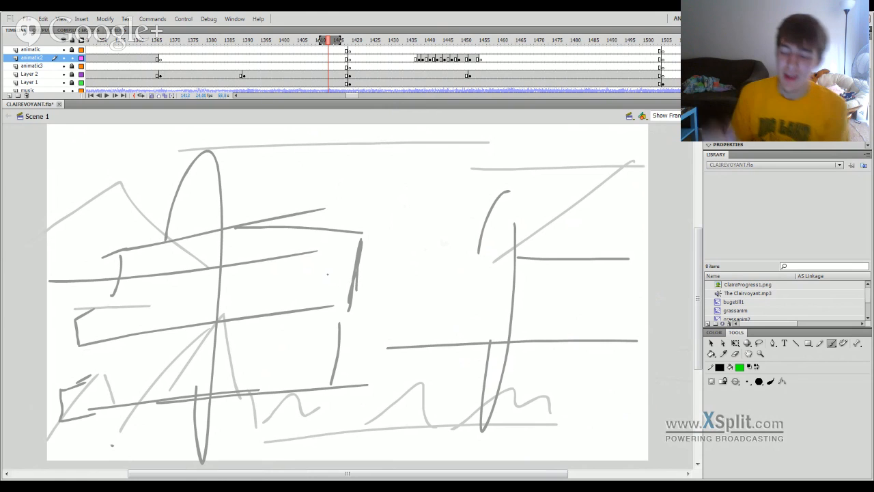
{"action": "left_click", "coordinate": [389, 41]}
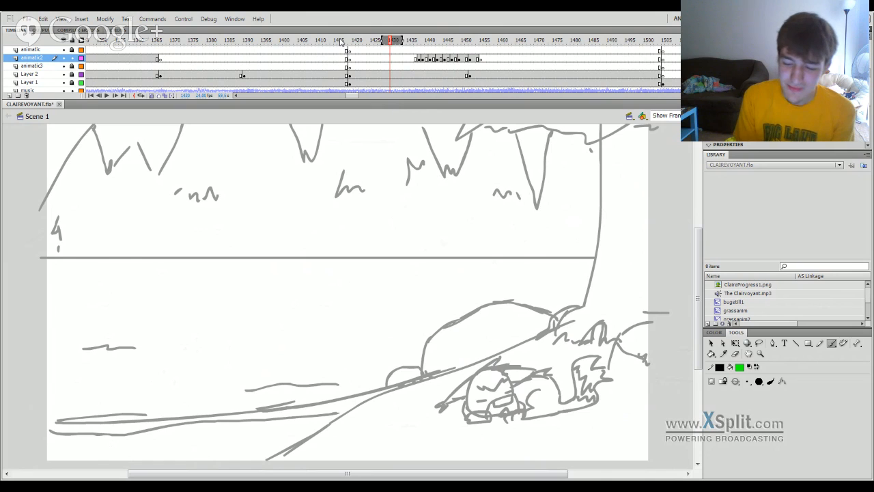
{"action": "mouse_move", "coordinate": [342, 41]}
{"action": "left_mouse_down"}
{"action": "mouse_move", "coordinate": [225, 267]}
{"action": "mouse_move", "coordinate": [84, 370]}
{"action": "mouse_move", "coordinate": [255, 355]}
{"action": "mouse_move", "coordinate": [153, 354]}
{"action": "left_mouse_up"}
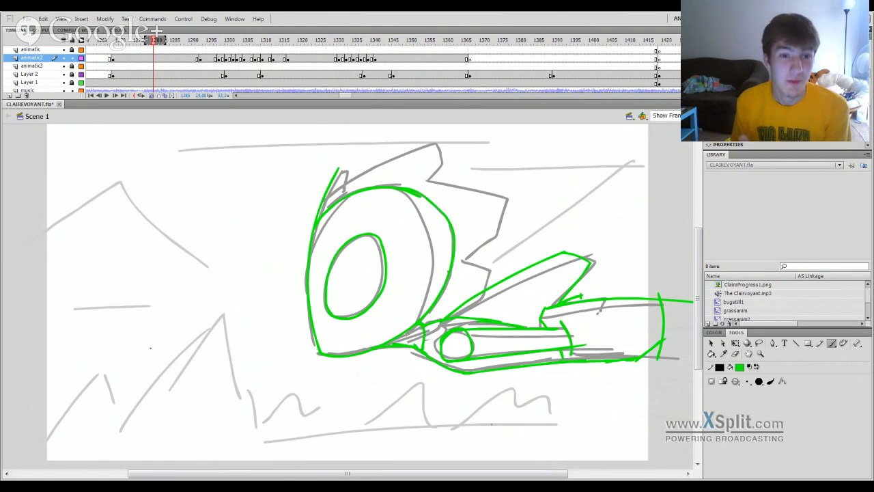
{"action": "mouse_move", "coordinate": [242, 77]}
{"action": "left_mouse_down"}
{"action": "mouse_move", "coordinate": [137, 102]}
{"action": "mouse_move", "coordinate": [92, 357]}
{"action": "mouse_move", "coordinate": [75, 378]}
{"action": "mouse_move", "coordinate": [144, 358]}
{"action": "mouse_move", "coordinate": [571, 335]}
{"action": "mouse_move", "coordinate": [494, 358]}
{"action": "mouse_move", "coordinate": [491, 349]}
{"action": "left_mouse_up"}
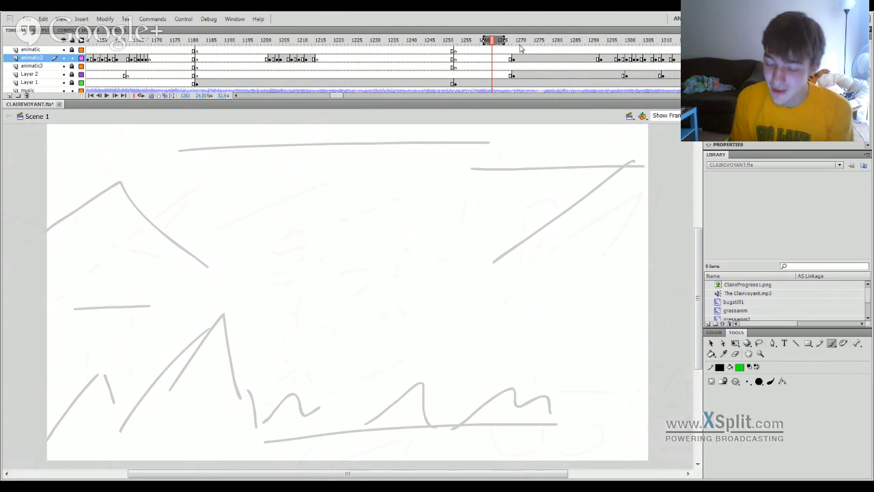
{"action": "left_click", "coordinate": [568, 42]}
{"action": "mouse_move", "coordinate": [571, 46]}
{"action": "left_mouse_down"}
{"action": "mouse_move", "coordinate": [644, 54]}
{"action": "mouse_move", "coordinate": [560, 75]}
{"action": "mouse_move", "coordinate": [649, 85]}
{"action": "mouse_move", "coordinate": [476, 85]}
{"action": "mouse_move", "coordinate": [554, 88]}
{"action": "mouse_move", "coordinate": [433, 159]}
{"action": "mouse_move", "coordinate": [584, 174]}
{"action": "mouse_move", "coordinate": [751, 174]}
{"action": "mouse_move", "coordinate": [569, 176]}
{"action": "mouse_move", "coordinate": [684, 171]}
{"action": "mouse_move", "coordinate": [462, 166]}
{"action": "mouse_move", "coordinate": [517, 162]}
{"action": "mouse_move", "coordinate": [486, 179]}
{"action": "mouse_move", "coordinate": [482, 244]}
{"action": "mouse_move", "coordinate": [510, 238]}
{"action": "left_mouse_up"}
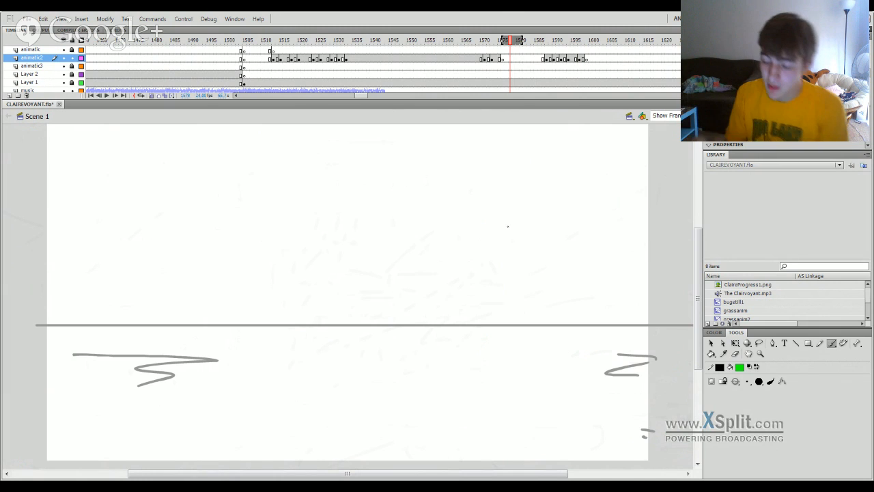
Examine the change from the empty ground shot to the castle shot around frames 1643 to 1647.
{"action": "left_click", "coordinate": [609, 39]}
{"action": "left_click_drag", "start_coordinate": [363, 96], "coordinate": [372, 99]}
{"action": "left_click", "coordinate": [380, 40]}
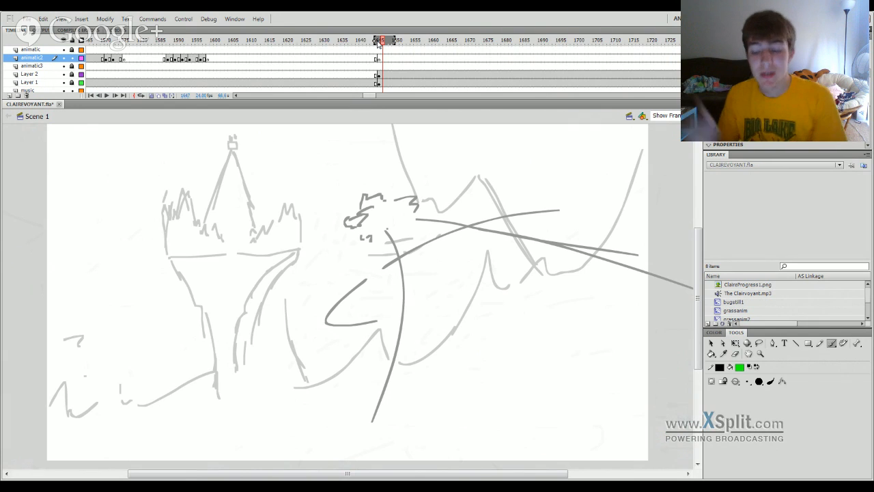
{"action": "left_click", "coordinate": [428, 43]}
{"action": "left_click_drag", "start_coordinate": [428, 45], "coordinate": [371, 141]}
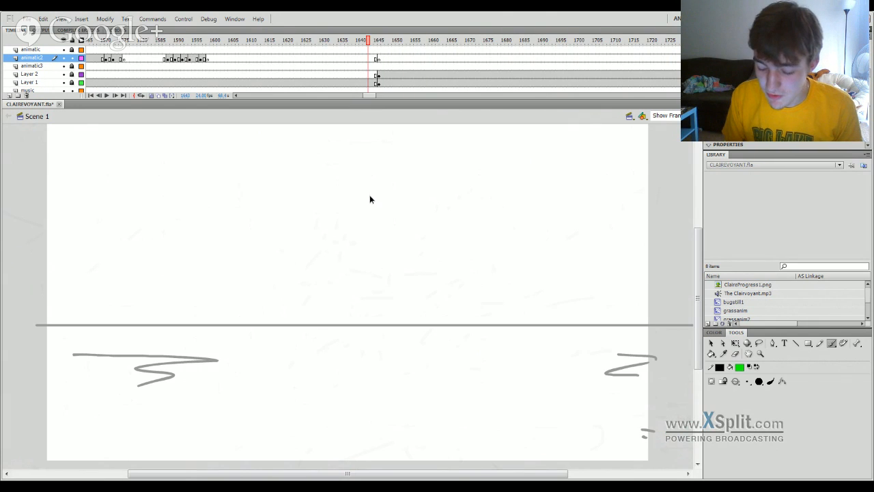
{"action": "mouse_move", "coordinate": [370, 199]}
{"action": "left_mouse_down"}
{"action": "mouse_move", "coordinate": [383, 217]}
{"action": "mouse_move", "coordinate": [354, 249]}
{"action": "mouse_move", "coordinate": [332, 365]}
{"action": "mouse_move", "coordinate": [430, 392]}
{"action": "mouse_move", "coordinate": [322, 375]}
{"action": "mouse_move", "coordinate": [322, 342]}
{"action": "mouse_move", "coordinate": [390, 226]}
{"action": "mouse_move", "coordinate": [374, 166]}
{"action": "mouse_move", "coordinate": [380, 250]}
{"action": "mouse_move", "coordinate": [350, 178]}
{"action": "left_mouse_up"}
Review the earlier shots from frame 918 through 1056, 1177, 1383 and 1537, continuing into the castle shot near frame 1735.
{"action": "left_click_drag", "start_coordinate": [372, 94], "coordinate": [315, 100]}
{"action": "left_click", "coordinate": [359, 41]}
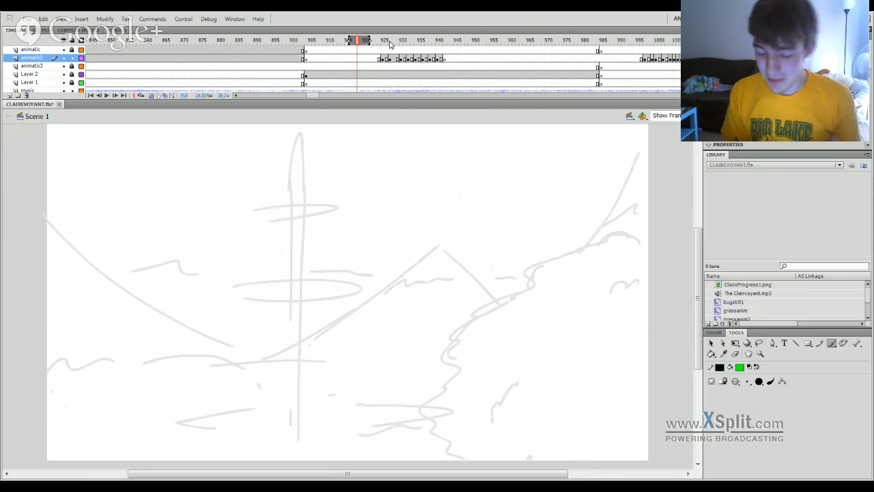
{"action": "mouse_move", "coordinate": [390, 41]}
{"action": "left_mouse_down"}
{"action": "mouse_move", "coordinate": [416, 51]}
{"action": "mouse_move", "coordinate": [402, 90]}
{"action": "mouse_move", "coordinate": [549, 159]}
{"action": "mouse_move", "coordinate": [708, 172]}
{"action": "mouse_move", "coordinate": [476, 179]}
{"action": "left_mouse_up"}
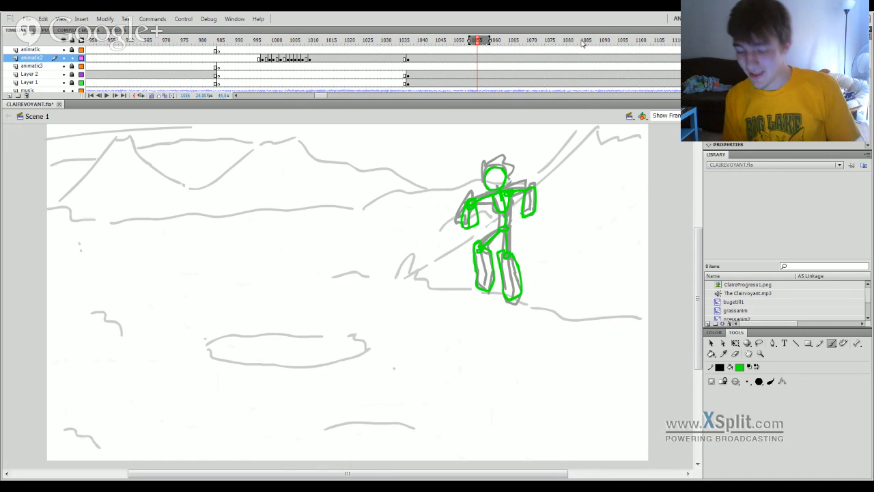
{"action": "mouse_move", "coordinate": [583, 43]}
{"action": "left_mouse_down"}
{"action": "mouse_move", "coordinate": [676, 42]}
{"action": "mouse_move", "coordinate": [556, 43]}
{"action": "mouse_move", "coordinate": [536, 114]}
{"action": "left_mouse_up"}
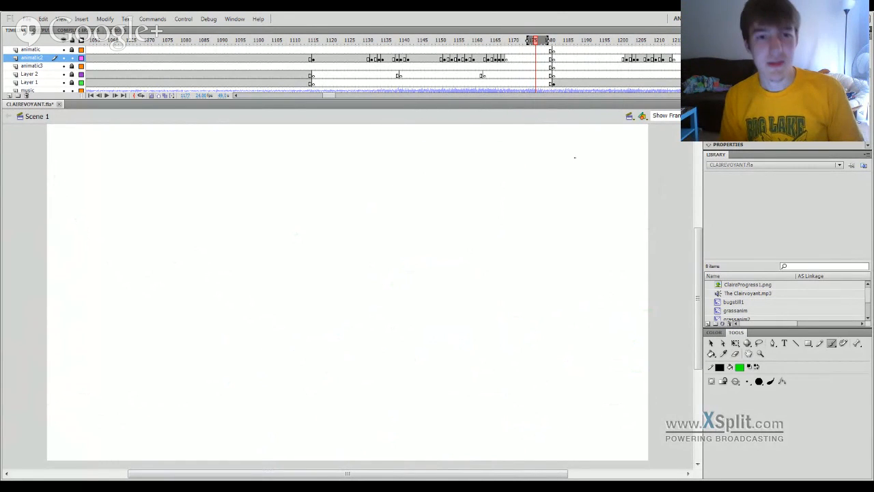
{"action": "mouse_move", "coordinate": [504, 43]}
{"action": "left_mouse_down"}
{"action": "mouse_move", "coordinate": [496, 42]}
{"action": "mouse_move", "coordinate": [532, 56]}
{"action": "left_mouse_up"}
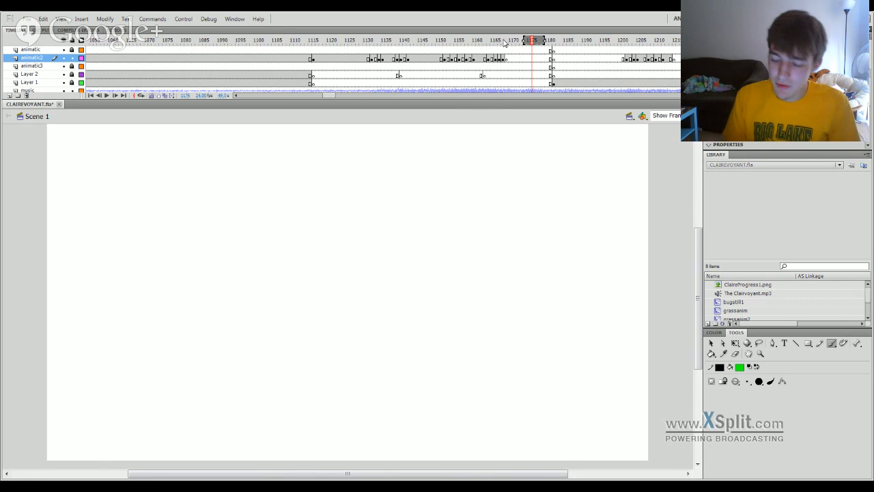
{"action": "mouse_move", "coordinate": [497, 43]}
{"action": "left_mouse_down"}
{"action": "mouse_move", "coordinate": [439, 113]}
{"action": "mouse_move", "coordinate": [450, 122]}
{"action": "mouse_move", "coordinate": [502, 118]}
{"action": "left_mouse_up"}
{"action": "mouse_move", "coordinate": [536, 36]}
{"action": "left_mouse_down"}
{"action": "mouse_move", "coordinate": [552, 43]}
{"action": "mouse_move", "coordinate": [589, 117]}
{"action": "mouse_move", "coordinate": [639, 134]}
{"action": "mouse_move", "coordinate": [690, 171]}
{"action": "mouse_move", "coordinate": [319, 244]}
{"action": "mouse_move", "coordinate": [375, 199]}
{"action": "mouse_move", "coordinate": [230, 141]}
{"action": "mouse_move", "coordinate": [563, 166]}
{"action": "mouse_move", "coordinate": [556, 155]}
{"action": "left_mouse_up"}
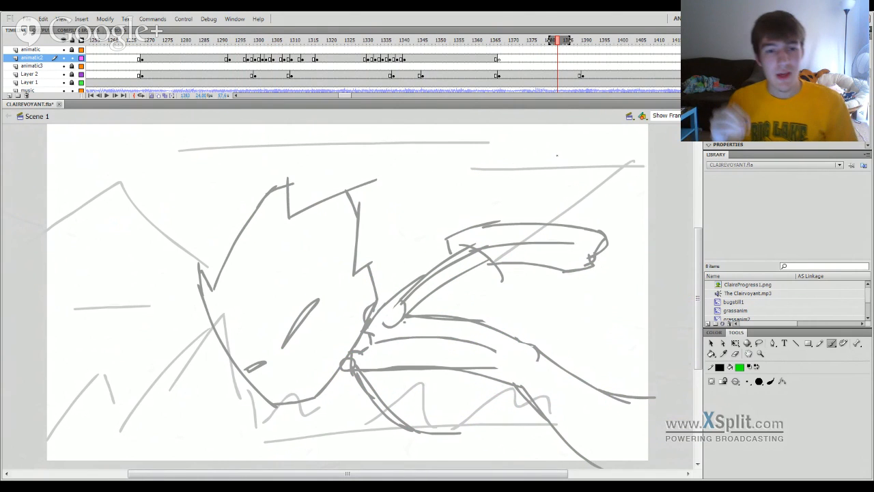
{"action": "mouse_move", "coordinate": [625, 41]}
{"action": "left_mouse_down"}
{"action": "mouse_move", "coordinate": [862, 41]}
{"action": "mouse_move", "coordinate": [696, 41]}
{"action": "mouse_move", "coordinate": [554, 111]}
{"action": "left_mouse_up"}
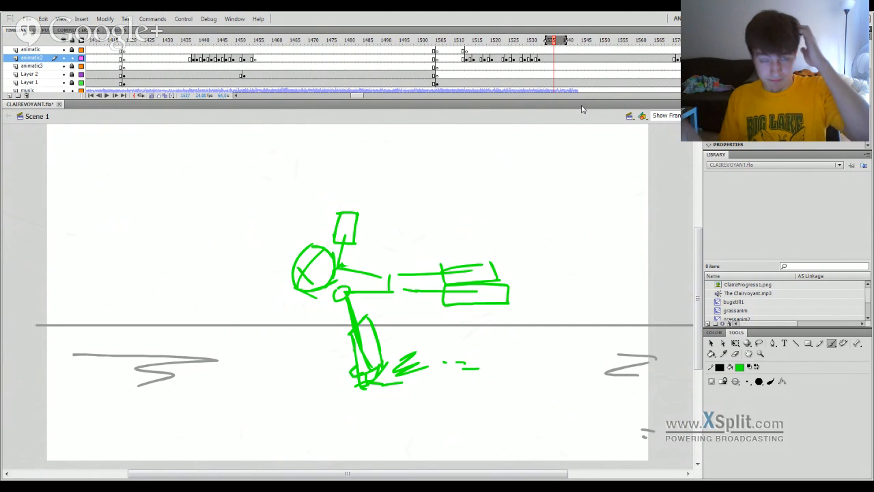
{"action": "left_click_drag", "start_coordinate": [582, 49], "coordinate": [697, 43]}
{"action": "key", "text": "Return"}
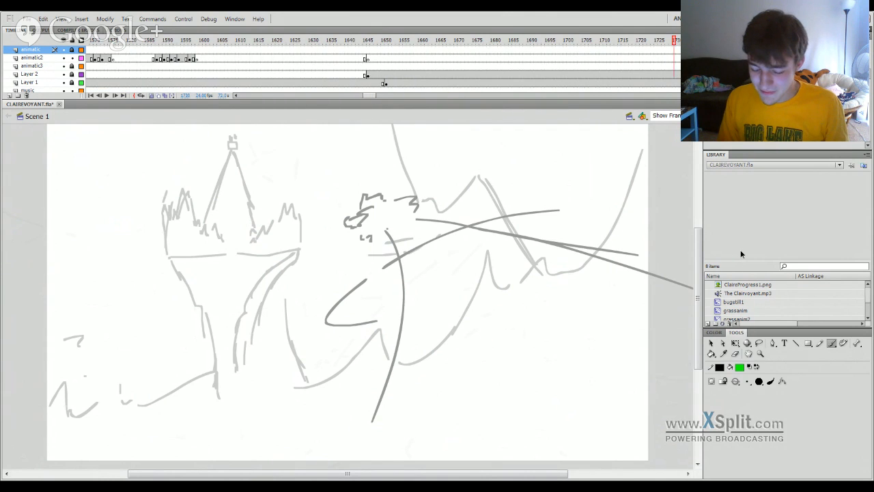
Recolour the flying figure's strokes on Layer 2 in the castle shot to light grey, and reselect the animatic2 layer.
{"action": "mouse_move", "coordinate": [740, 251]}
{"action": "left_mouse_down"}
{"action": "mouse_move", "coordinate": [345, 297]}
{"action": "mouse_move", "coordinate": [181, 367]}
{"action": "mouse_move", "coordinate": [392, 343]}
{"action": "mouse_move", "coordinate": [260, 358]}
{"action": "mouse_move", "coordinate": [86, 402]}
{"action": "mouse_move", "coordinate": [155, 392]}
{"action": "left_mouse_up"}
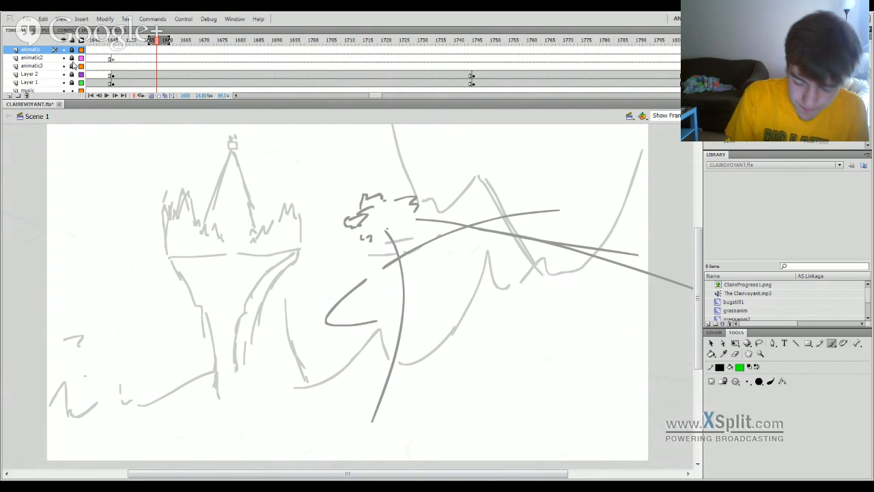
{"action": "left_click", "coordinate": [114, 60]}
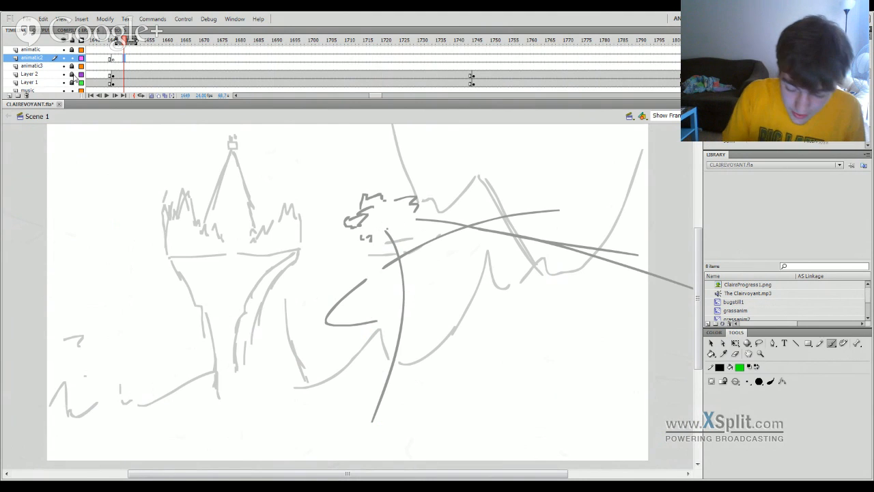
{"action": "left_click", "coordinate": [139, 75]}
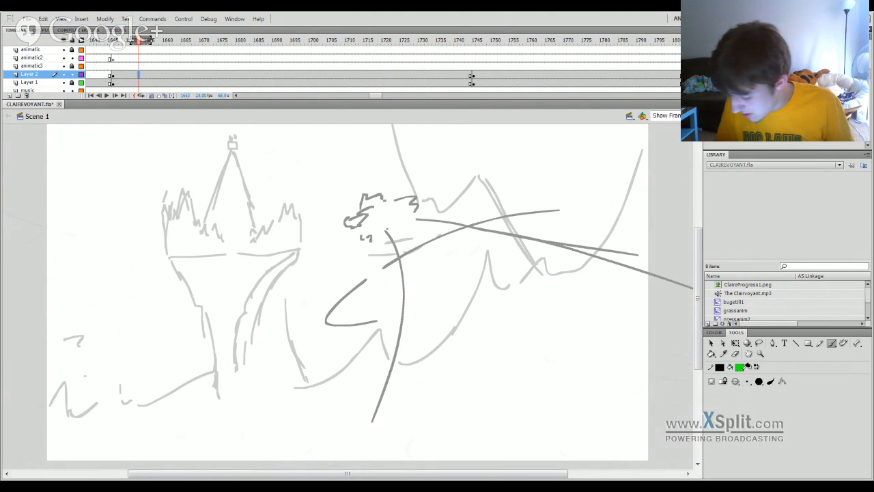
{"action": "left_click", "coordinate": [742, 368]}
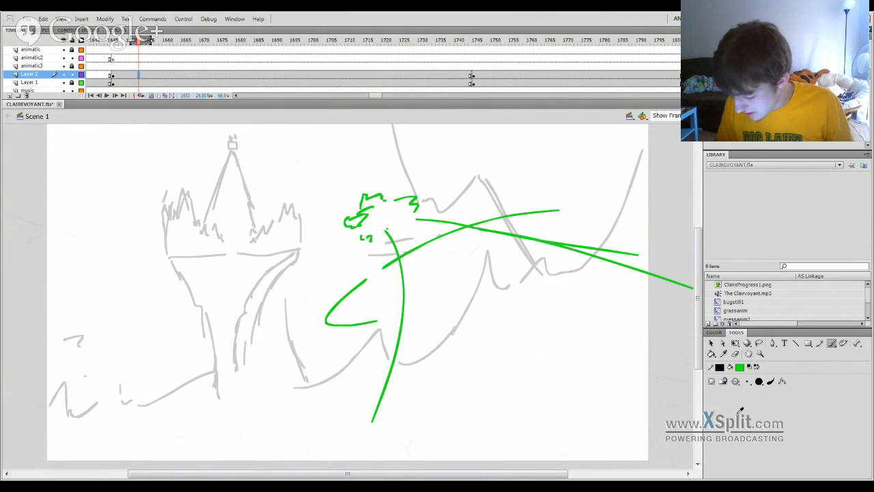
{"action": "key", "text": "ctrl+z"}
{"action": "left_click", "coordinate": [118, 59]}
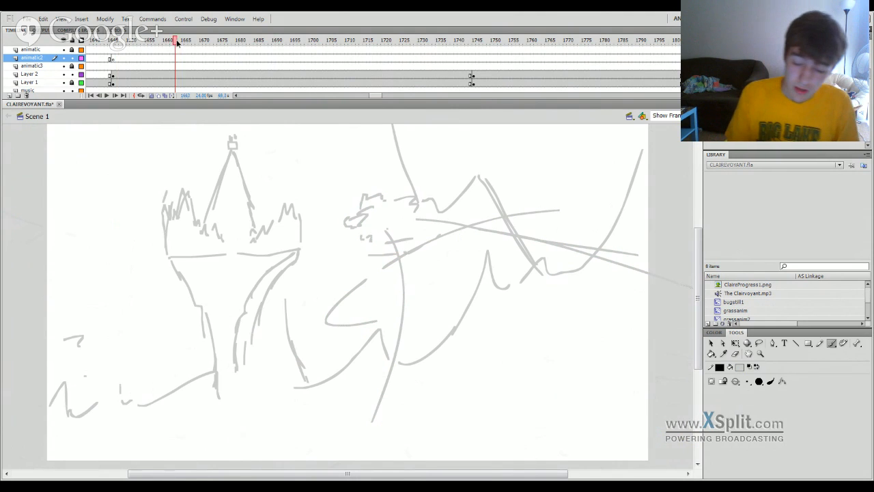
Play back the castle shot, set the fill to green and brush curved arcs sweeping down and right from the figure on Layer 2 at frame 1650.
{"action": "key", "text": "Return"}
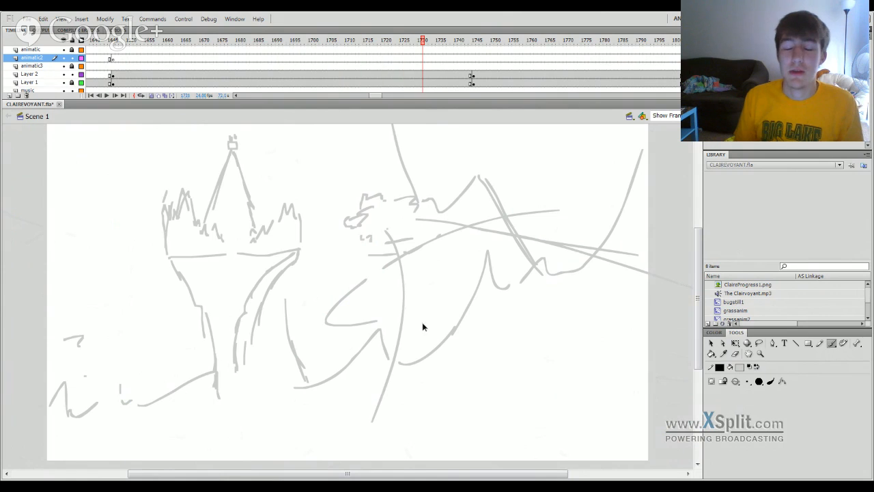
{"action": "left_click_drag", "start_coordinate": [421, 327], "coordinate": [114, 368]}
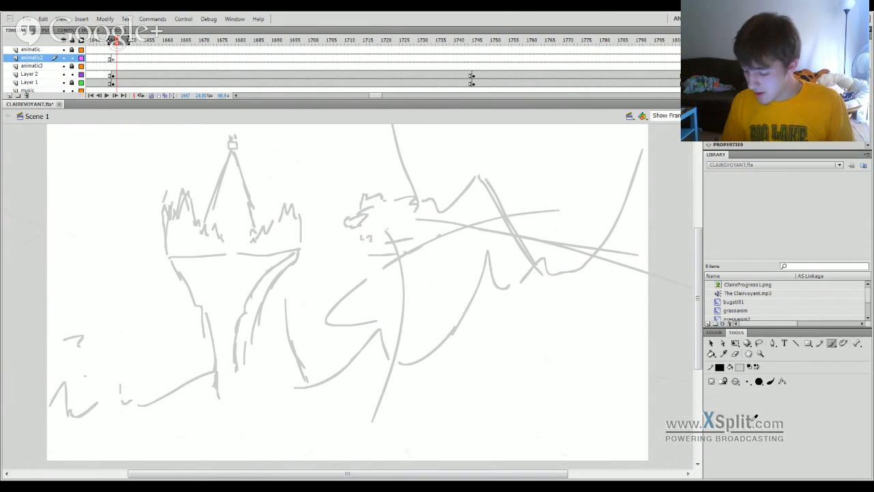
{"action": "left_click", "coordinate": [793, 384]}
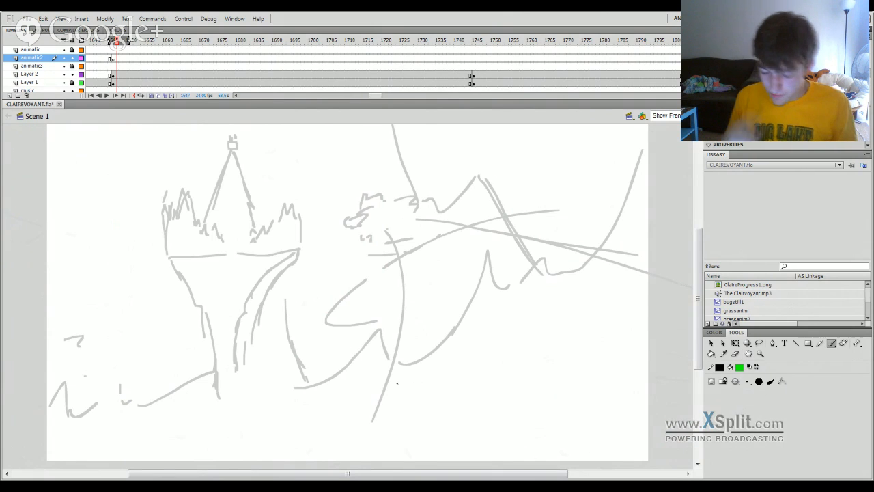
{"action": "left_click", "coordinate": [131, 77]}
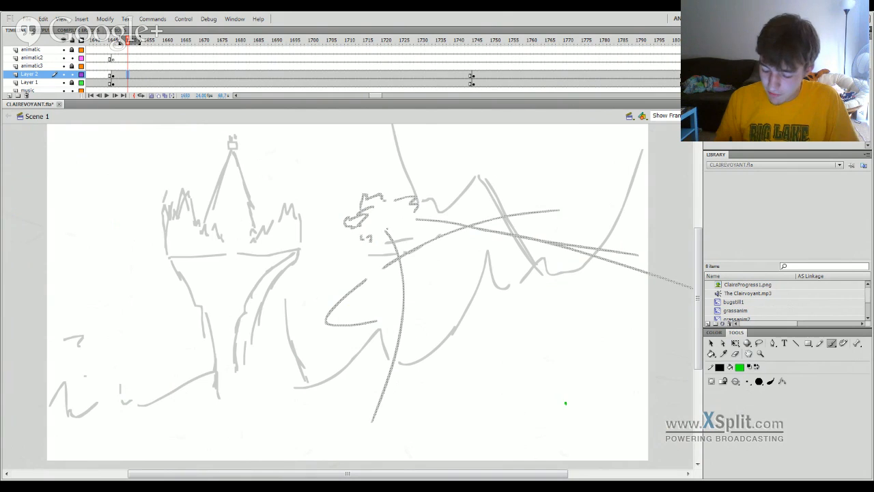
{"action": "mouse_move", "coordinate": [566, 403]}
{"action": "left_mouse_down"}
{"action": "mouse_move", "coordinate": [480, 271]}
{"action": "mouse_move", "coordinate": [398, 225]}
{"action": "mouse_move", "coordinate": [434, 238]}
{"action": "mouse_move", "coordinate": [589, 419]}
{"action": "left_mouse_up"}
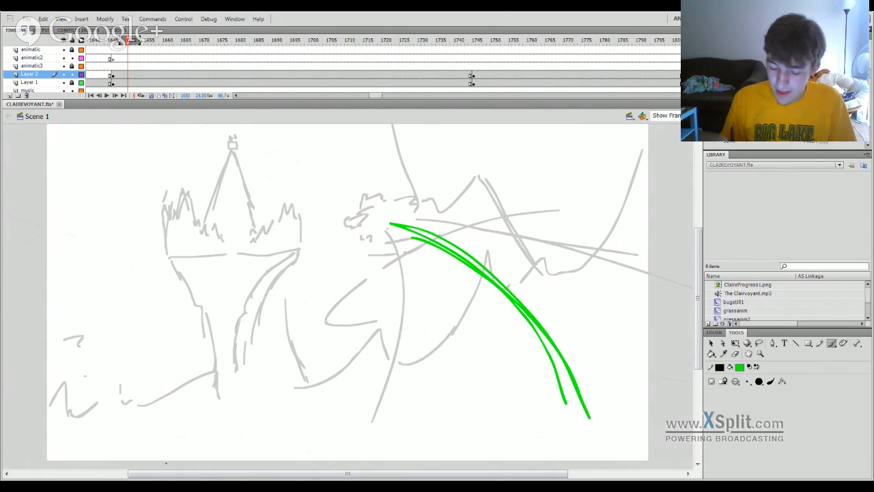
Try long green curves sweeping around the castle's base on Layer 2 at frame 1653 with the grey figure cleared, and check the playback.
{"action": "left_click", "coordinate": [142, 74]}
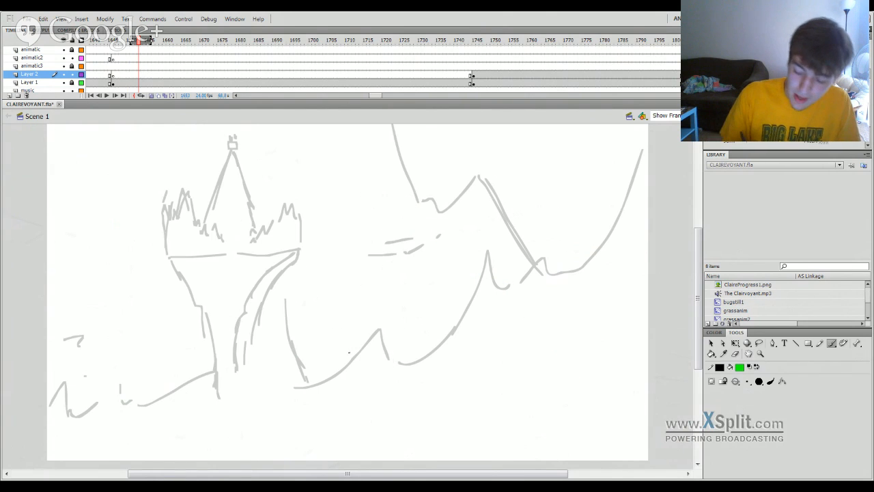
{"action": "mouse_move", "coordinate": [479, 426]}
{"action": "left_mouse_down"}
{"action": "mouse_move", "coordinate": [312, 413]}
{"action": "mouse_move", "coordinate": [159, 339]}
{"action": "mouse_move", "coordinate": [144, 289]}
{"action": "mouse_move", "coordinate": [203, 367]}
{"action": "mouse_move", "coordinate": [362, 405]}
{"action": "mouse_move", "coordinate": [456, 408]}
{"action": "left_mouse_up"}
{"action": "mouse_move", "coordinate": [546, 435]}
{"action": "left_mouse_down"}
{"action": "mouse_move", "coordinate": [127, 320]}
{"action": "mouse_move", "coordinate": [146, 217]}
{"action": "mouse_move", "coordinate": [143, 225]}
{"action": "mouse_move", "coordinate": [156, 226]}
{"action": "mouse_move", "coordinate": [124, 221]}
{"action": "mouse_move", "coordinate": [148, 199]}
{"action": "left_mouse_up"}
{"action": "key", "text": "ctrl+z"}
{"action": "key", "text": "ctrl+z"}
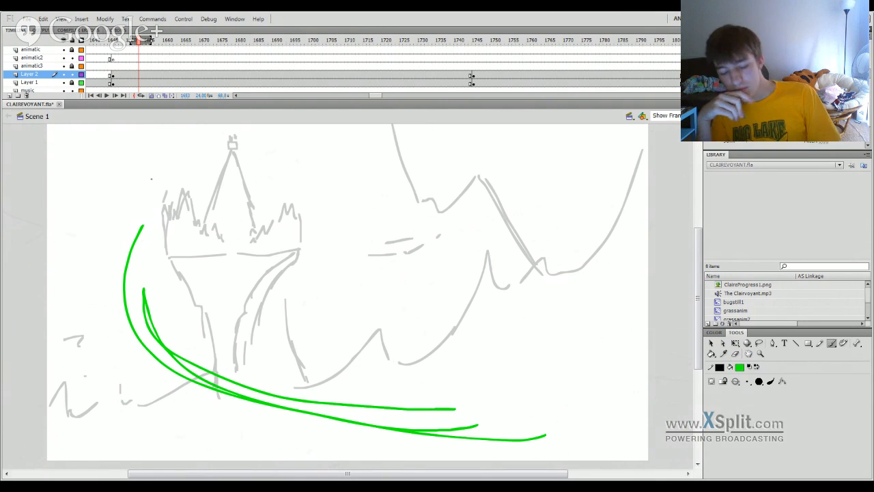
{"action": "mouse_move", "coordinate": [220, 41]}
{"action": "left_mouse_down"}
{"action": "mouse_move", "coordinate": [66, 258]}
{"action": "mouse_move", "coordinate": [35, 359]}
{"action": "mouse_move", "coordinate": [213, 370]}
{"action": "mouse_move", "coordinate": [334, 345]}
{"action": "mouse_move", "coordinate": [697, 308]}
{"action": "mouse_move", "coordinate": [224, 363]}
{"action": "mouse_move", "coordinate": [50, 401]}
{"action": "mouse_move", "coordinate": [532, 314]}
{"action": "left_mouse_up"}
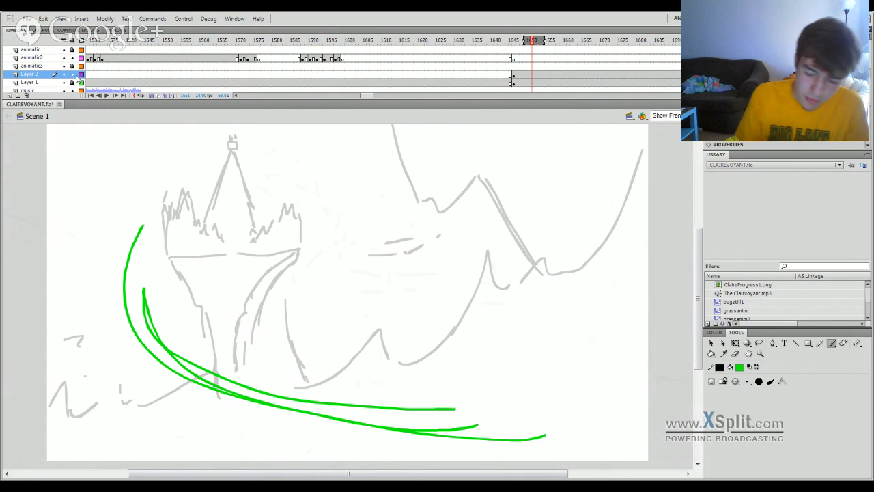
{"action": "key", "text": "Return"}
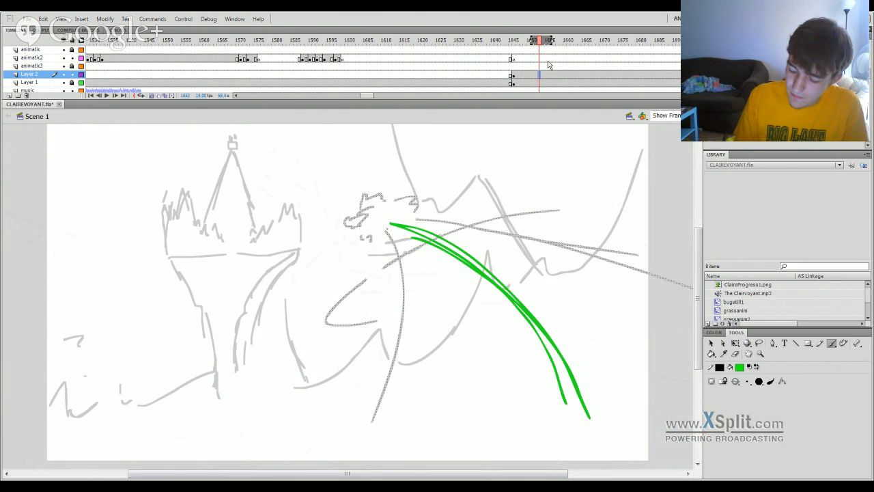
Undo the green arcs at frame 1653, play the castle shot, and try a long diagonal green stroke across Layer 2 near frame 1678.
{"action": "key", "text": "ctrl+z"}
{"action": "key", "text": "Return"}
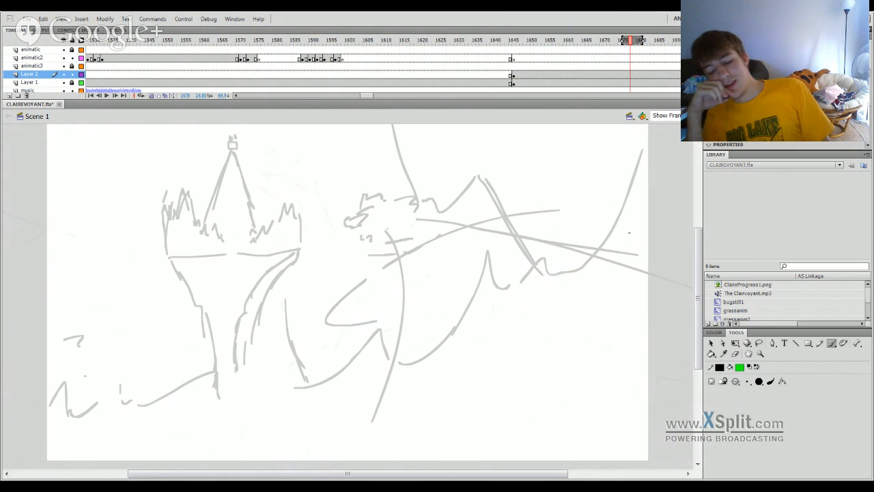
{"action": "left_click_drag", "start_coordinate": [484, 281], "coordinate": [539, 406]}
{"action": "key", "text": "ctrl+z"}
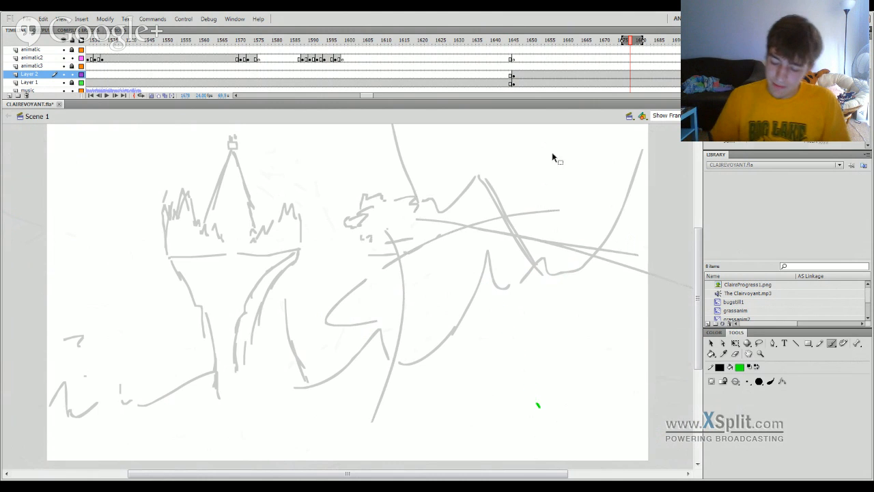
{"action": "key", "text": "ctrl+z"}
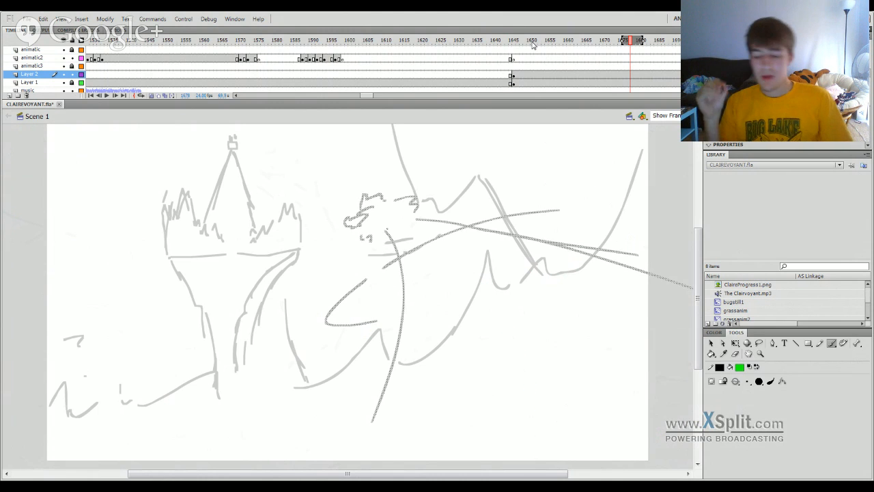
{"action": "mouse_move", "coordinate": [469, 399]}
{"action": "left_mouse_down"}
{"action": "mouse_move", "coordinate": [489, 429]}
{"action": "mouse_move", "coordinate": [416, 209]}
{"action": "left_mouse_up"}
{"action": "key", "text": "ctrl+z"}
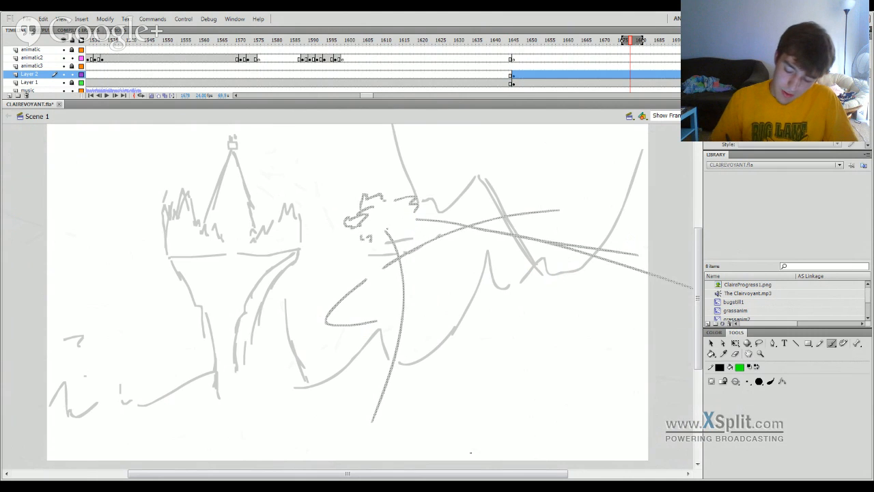
{"action": "mouse_move", "coordinate": [578, 449]}
{"action": "left_mouse_down"}
{"action": "mouse_move", "coordinate": [567, 420]}
{"action": "mouse_move", "coordinate": [515, 293]}
{"action": "mouse_move", "coordinate": [435, 193]}
{"action": "mouse_move", "coordinate": [383, 152]}
{"action": "left_mouse_up"}
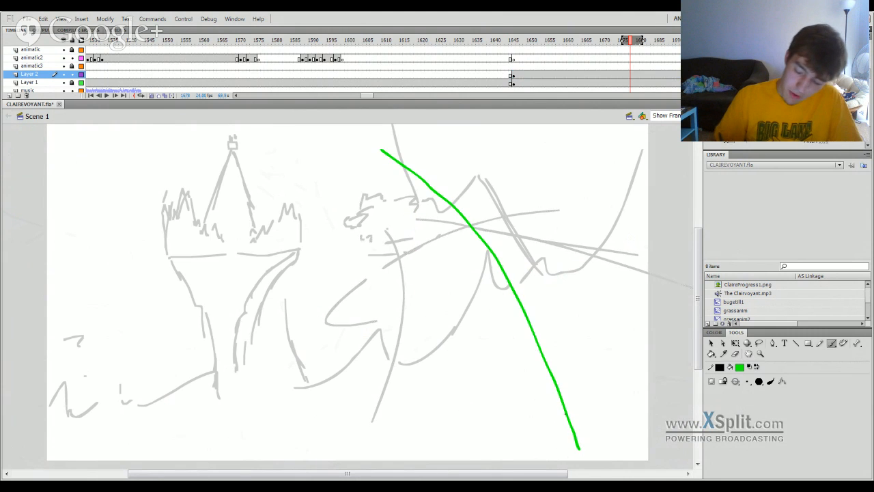
{"action": "key", "text": "ctrl+z"}
{"action": "mouse_move", "coordinate": [483, 286]}
{"action": "left_mouse_down"}
{"action": "mouse_move", "coordinate": [557, 408]}
{"action": "mouse_move", "coordinate": [361, 228]}
{"action": "left_mouse_up"}
{"action": "key", "text": "ctrl+z"}
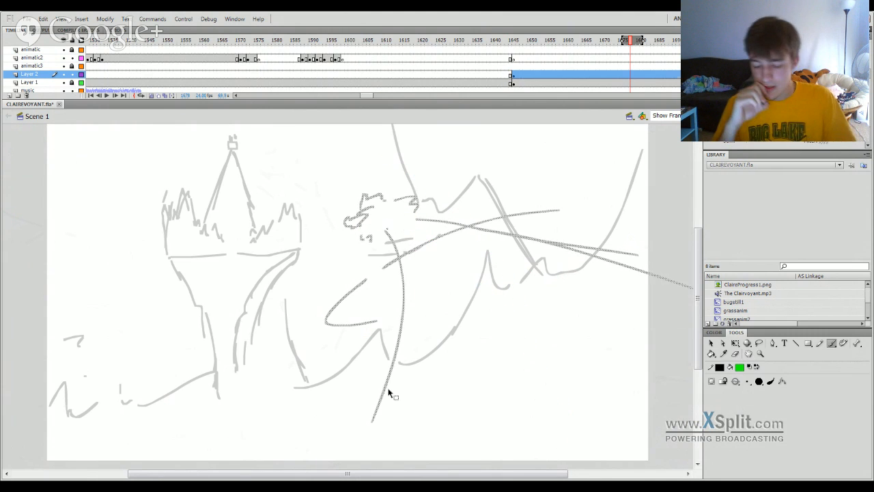
Review the three-character shot near frame 1841 and return to the castle shot at frame 1650.
{"action": "mouse_move", "coordinate": [549, 42]}
{"action": "left_mouse_down"}
{"action": "mouse_move", "coordinate": [375, 289]}
{"action": "mouse_move", "coordinate": [185, 433]}
{"action": "mouse_move", "coordinate": [78, 420]}
{"action": "mouse_move", "coordinate": [88, 401]}
{"action": "mouse_move", "coordinate": [414, 355]}
{"action": "mouse_move", "coordinate": [581, 344]}
{"action": "mouse_move", "coordinate": [75, 367]}
{"action": "mouse_move", "coordinate": [39, 385]}
{"action": "mouse_move", "coordinate": [326, 382]}
{"action": "mouse_move", "coordinate": [273, 387]}
{"action": "mouse_move", "coordinate": [281, 388]}
{"action": "left_mouse_up"}
{"action": "left_click_drag", "start_coordinate": [350, 97], "coordinate": [384, 96]}
{"action": "left_click", "coordinate": [323, 41]}
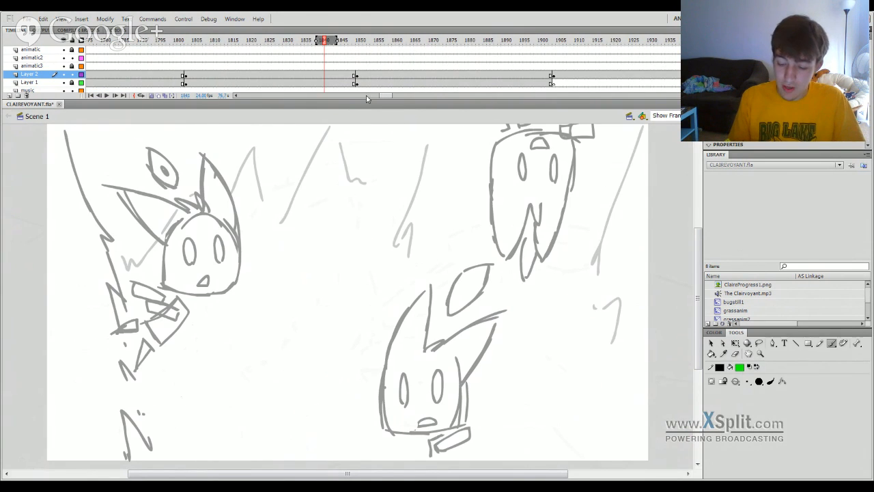
{"action": "left_click", "coordinate": [369, 96]}
{"action": "left_click", "coordinate": [429, 42]}
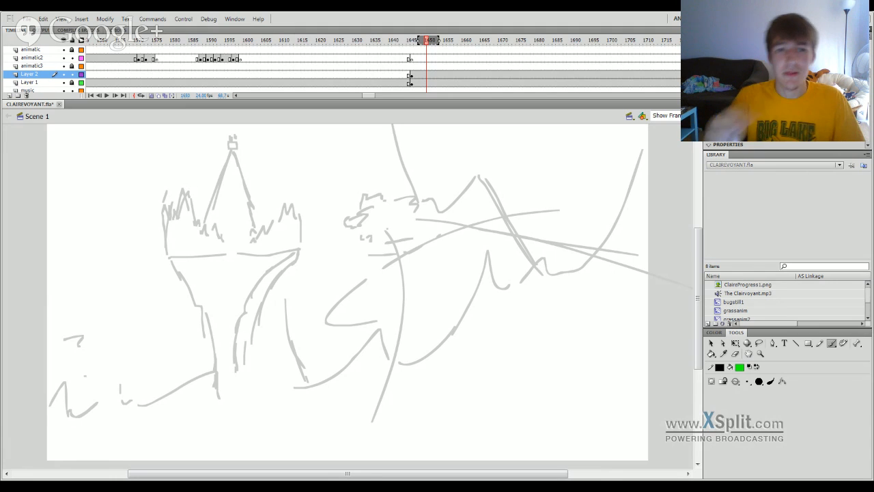
Clear the grey flying figure from Layer 2 at the castle shot's first frame, 1646.
{"action": "mouse_move", "coordinate": [427, 45]}
{"action": "left_mouse_down"}
{"action": "mouse_move", "coordinate": [362, 142]}
{"action": "mouse_move", "coordinate": [253, 353]}
{"action": "mouse_move", "coordinate": [412, 326]}
{"action": "mouse_move", "coordinate": [257, 373]}
{"action": "mouse_move", "coordinate": [238, 418]}
{"action": "mouse_move", "coordinate": [322, 406]}
{"action": "mouse_move", "coordinate": [560, 341]}
{"action": "mouse_move", "coordinate": [487, 349]}
{"action": "mouse_move", "coordinate": [541, 348]}
{"action": "mouse_move", "coordinate": [541, 332]}
{"action": "mouse_move", "coordinate": [457, 352]}
{"action": "mouse_move", "coordinate": [342, 321]}
{"action": "mouse_move", "coordinate": [416, 267]}
{"action": "mouse_move", "coordinate": [567, 205]}
{"action": "mouse_move", "coordinate": [699, 257]}
{"action": "mouse_move", "coordinate": [519, 308]}
{"action": "mouse_move", "coordinate": [46, 371]}
{"action": "mouse_move", "coordinate": [241, 376]}
{"action": "mouse_move", "coordinate": [419, 348]}
{"action": "mouse_move", "coordinate": [560, 301]}
{"action": "mouse_move", "coordinate": [503, 317]}
{"action": "mouse_move", "coordinate": [504, 326]}
{"action": "left_mouse_up"}
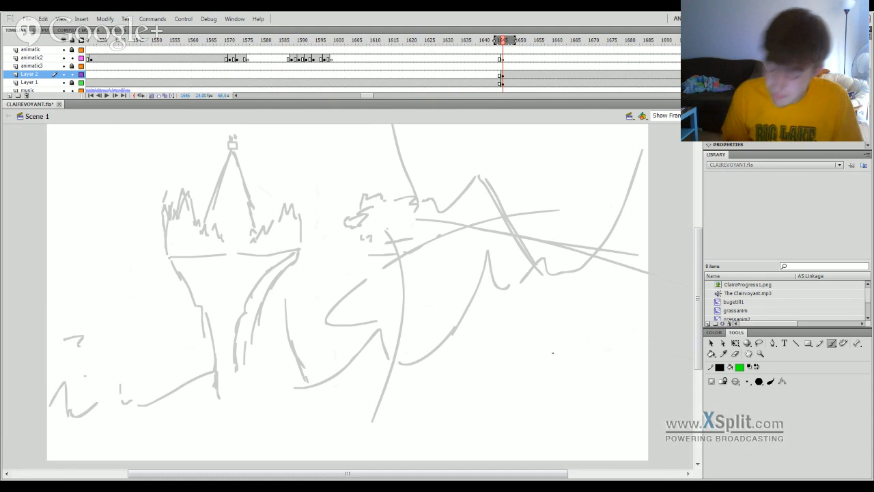
{"action": "left_click", "coordinate": [507, 76]}
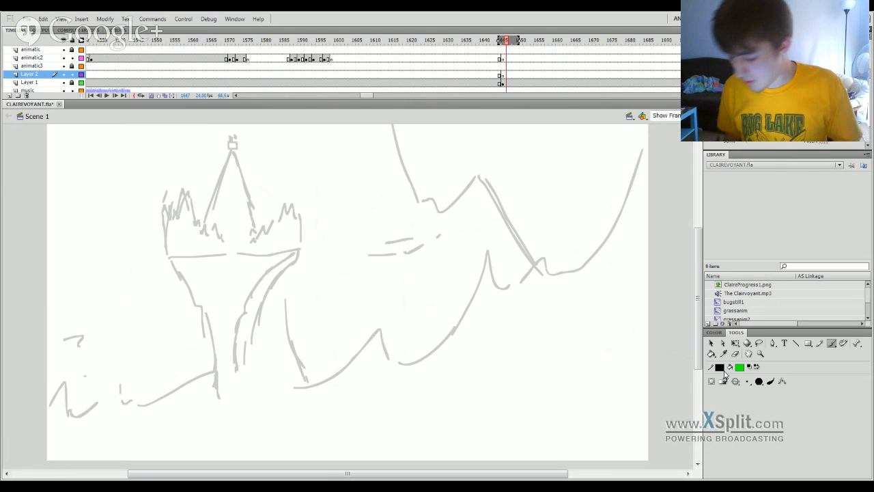
{"action": "left_click", "coordinate": [503, 41]}
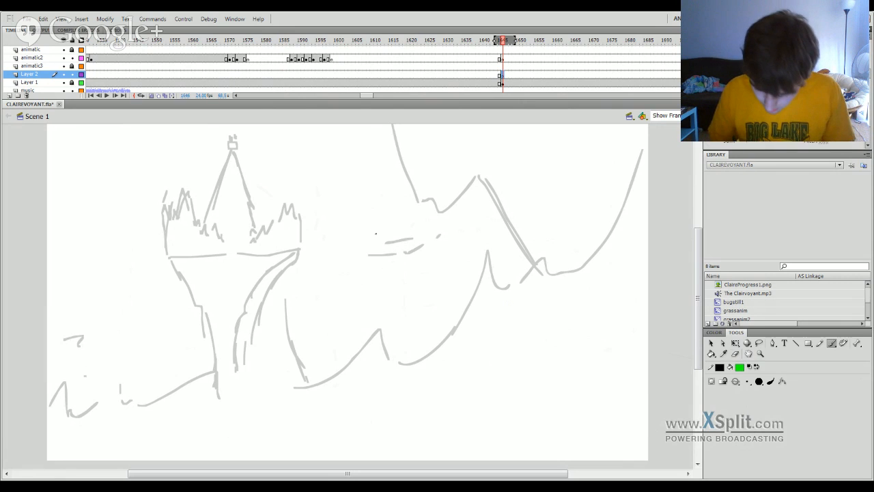
Try a small jagged green crest with two box shapes beneath it on Layer 2 at frame 1646, and remove them.
{"action": "left_click_drag", "start_coordinate": [378, 220], "coordinate": [415, 215]}
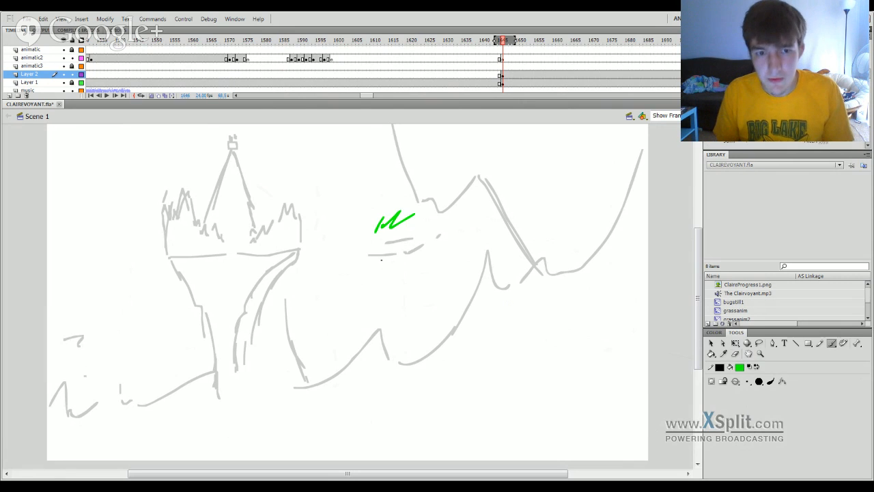
{"action": "key", "text": "ctrl+z"}
{"action": "key", "text": "ctrl+z"}
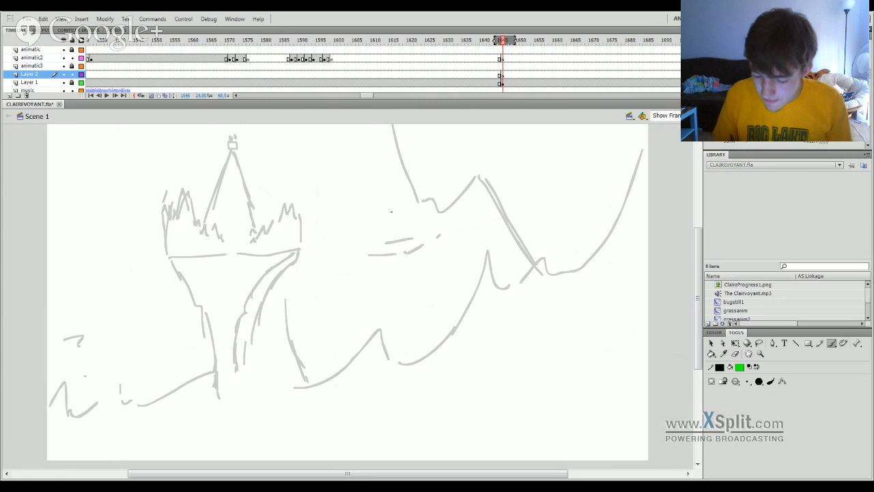
{"action": "mouse_move", "coordinate": [380, 228]}
{"action": "left_mouse_down"}
{"action": "mouse_move", "coordinate": [410, 191]}
{"action": "mouse_move", "coordinate": [422, 202]}
{"action": "left_mouse_up"}
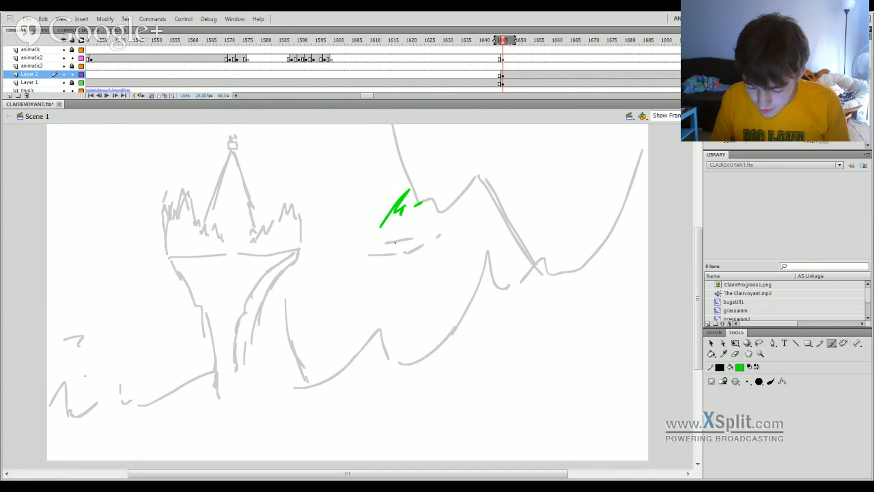
{"action": "mouse_move", "coordinate": [395, 236]}
{"action": "left_mouse_down"}
{"action": "mouse_move", "coordinate": [388, 260]}
{"action": "mouse_move", "coordinate": [410, 232]}
{"action": "left_mouse_up"}
{"action": "mouse_move", "coordinate": [410, 232]}
{"action": "left_mouse_down"}
{"action": "mouse_move", "coordinate": [409, 257]}
{"action": "mouse_move", "coordinate": [393, 239]}
{"action": "mouse_move", "coordinate": [407, 233]}
{"action": "mouse_move", "coordinate": [407, 254]}
{"action": "mouse_move", "coordinate": [393, 257]}
{"action": "mouse_move", "coordinate": [427, 231]}
{"action": "left_mouse_up"}
{"action": "key", "text": "ctrl+z"}
{"action": "key", "text": "ctrl+z"}
{"action": "key", "text": "ctrl+z"}
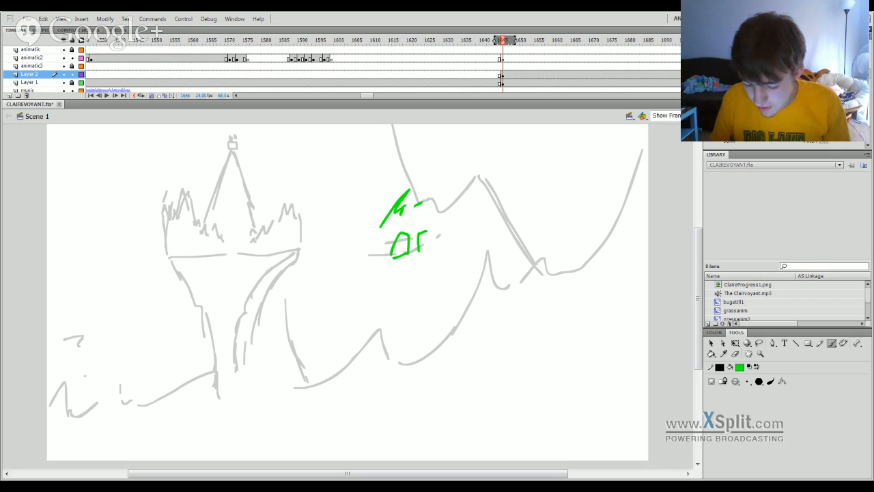
{"action": "key", "text": "ctrl+z"}
{"action": "key", "text": "ctrl+z"}
{"action": "key", "text": "ctrl+z"}
{"action": "key", "text": "ctrl+z"}
{"action": "key", "text": "ctrl+z"}
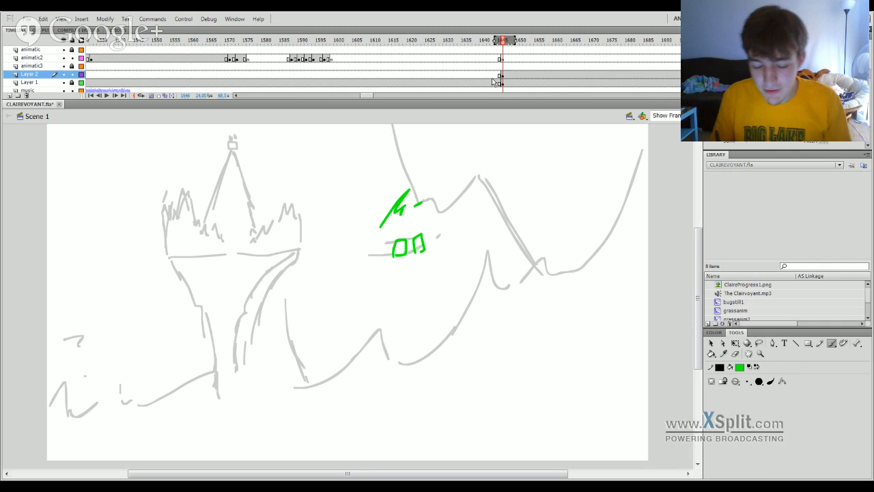
{"action": "key", "text": "ctrl+z"}
{"action": "key", "text": "ctrl+z"}
{"action": "key", "text": "Delete"}
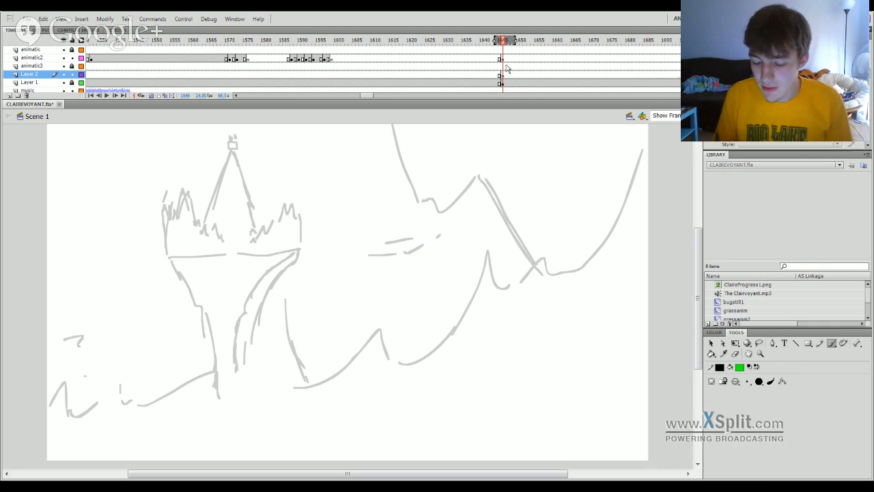
Brush a small jagged green head outline on the animatic2 layer at frame 1646, between the castle and the mountains.
{"action": "left_click", "coordinate": [503, 60]}
{"action": "left_click_drag", "start_coordinate": [379, 227], "coordinate": [400, 205]}
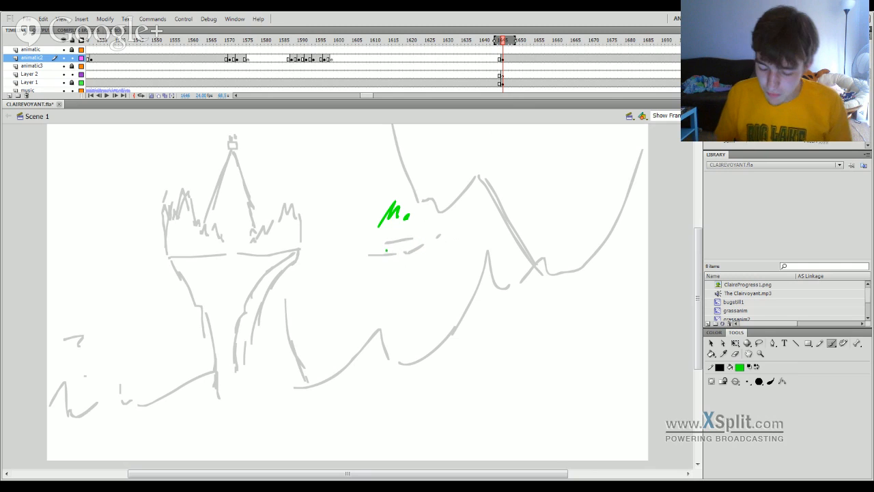
{"action": "left_click_drag", "start_coordinate": [385, 250], "coordinate": [396, 242]}
{"action": "key", "text": "ctrl+z"}
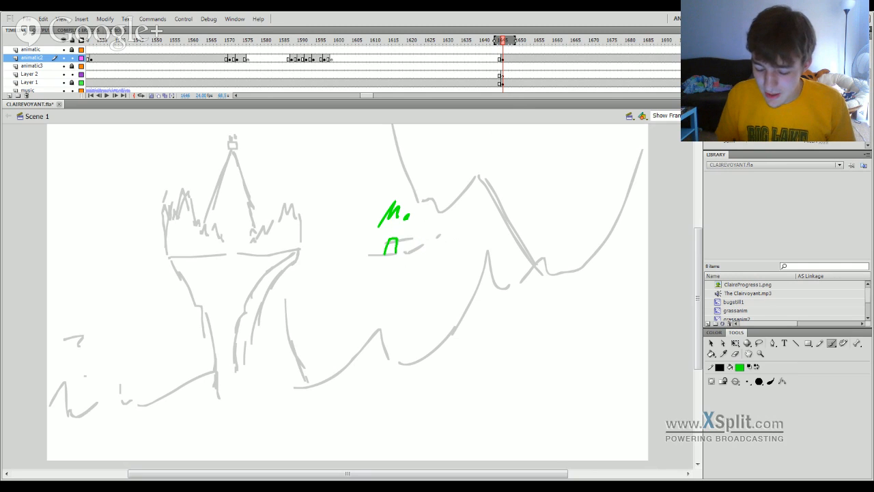
{"action": "key", "text": "ctrl+z"}
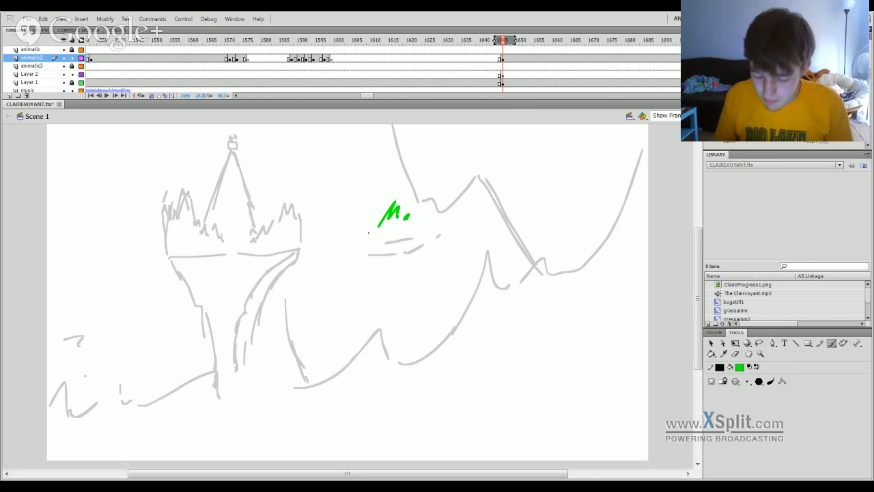
{"action": "mouse_move", "coordinate": [377, 230]}
{"action": "left_mouse_down"}
{"action": "mouse_move", "coordinate": [371, 247]}
{"action": "mouse_move", "coordinate": [381, 258]}
{"action": "left_mouse_up"}
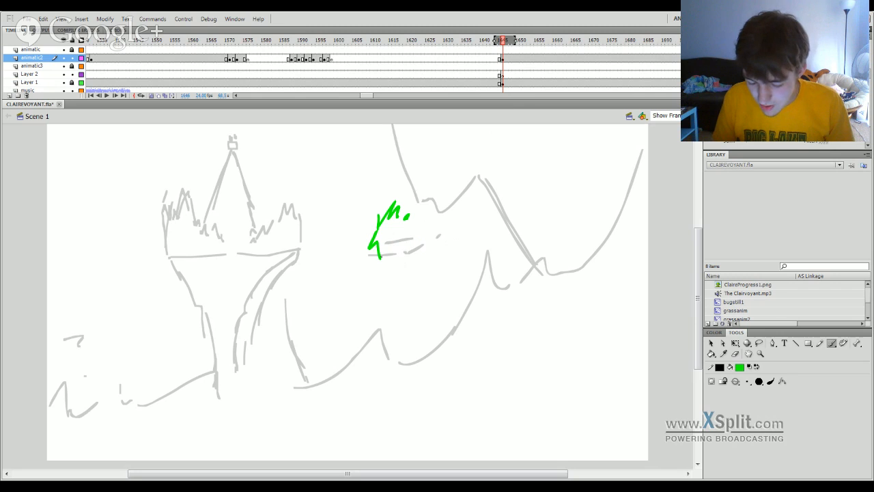
{"action": "key", "text": "ctrl+z"}
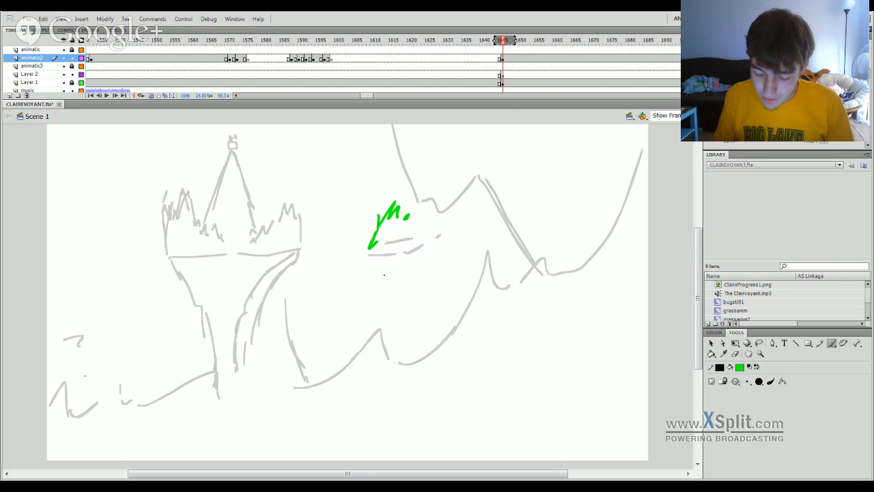
{"action": "left_click_drag", "start_coordinate": [379, 244], "coordinate": [383, 260]}
{"action": "key", "text": "ctrl+z"}
{"action": "key", "text": "ctrl+z"}
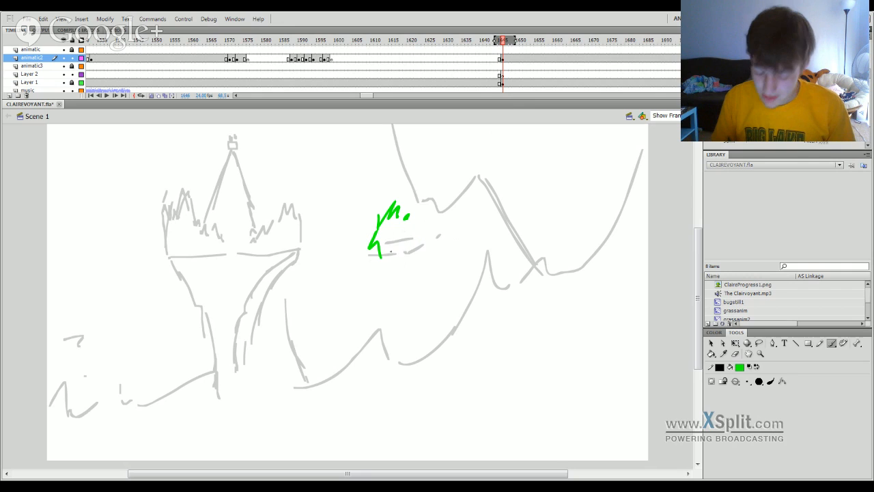
Try a small green box beside the lower end of the head outline, and undo it.
{"action": "mouse_move", "coordinate": [389, 244]}
{"action": "left_mouse_down"}
{"action": "mouse_move", "coordinate": [389, 259]}
{"action": "mouse_move", "coordinate": [402, 241]}
{"action": "left_mouse_up"}
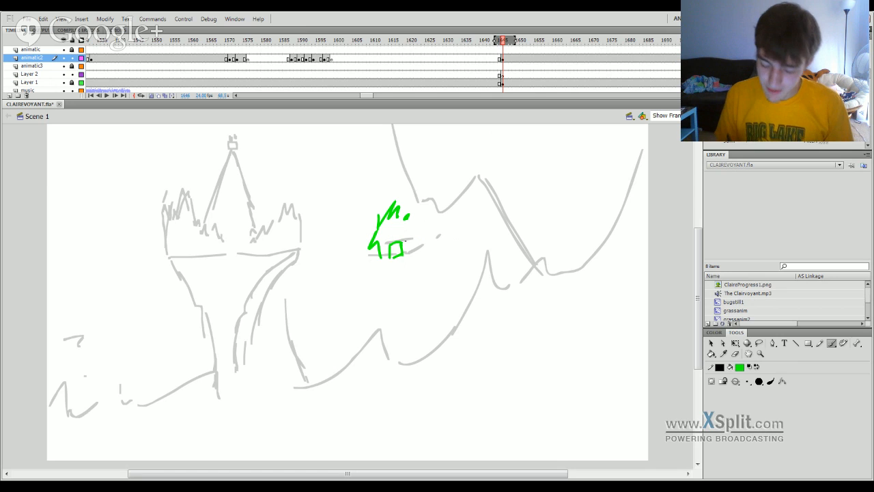
{"action": "key", "text": "ctrl+z"}
{"action": "mouse_move", "coordinate": [403, 257]}
{"action": "left_mouse_down"}
{"action": "mouse_move", "coordinate": [390, 258]}
{"action": "mouse_move", "coordinate": [402, 259]}
{"action": "left_mouse_up"}
{"action": "key", "text": "ctrl+z"}
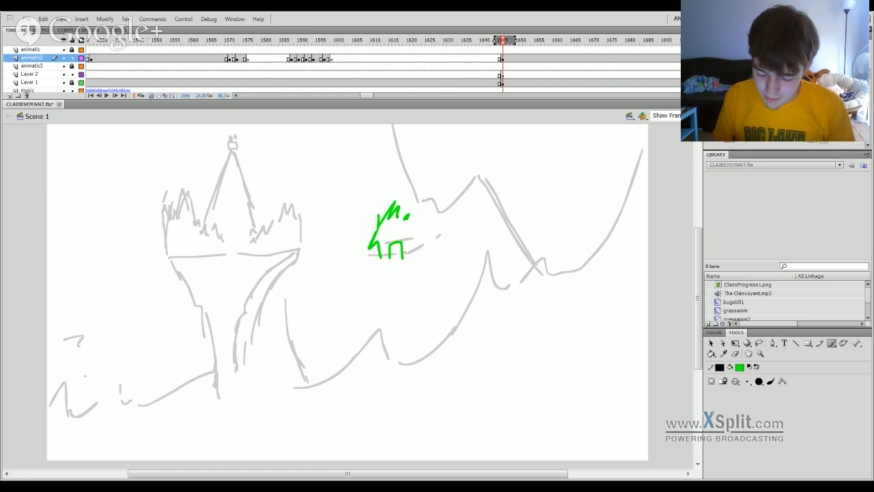
{"action": "key", "text": "ctrl+z"}
{"action": "key", "text": "ctrl+z"}
{"action": "key", "text": "ctrl+z"}
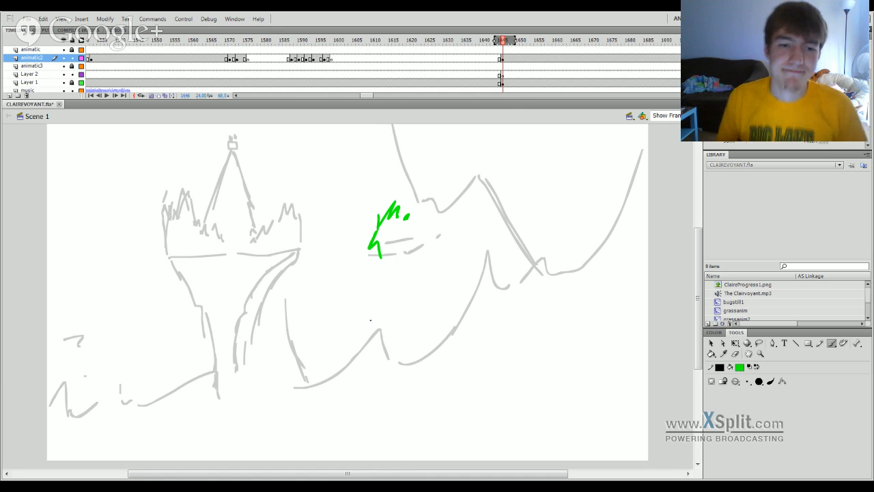
Complete the jagged strokes at both ends of the head outline and brush a long green curve bending down from its lower end.
{"action": "left_click_drag", "start_coordinate": [386, 244], "coordinate": [391, 267]}
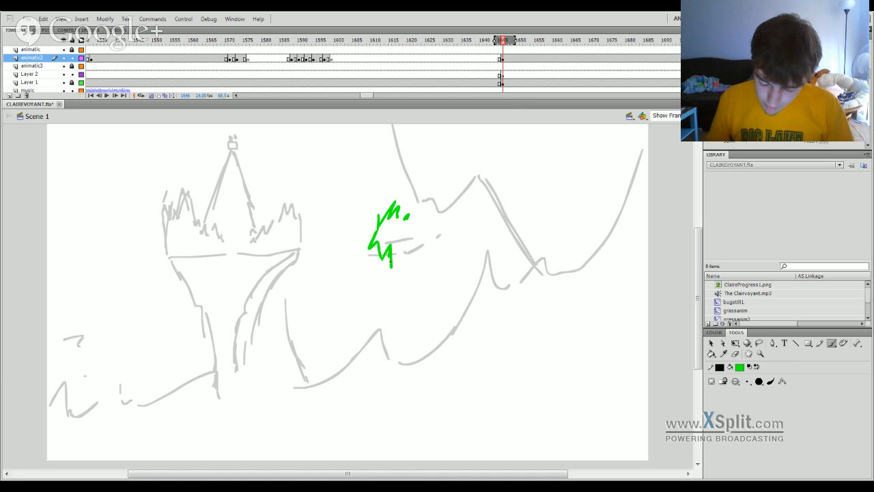
{"action": "left_click_drag", "start_coordinate": [400, 217], "coordinate": [410, 220]}
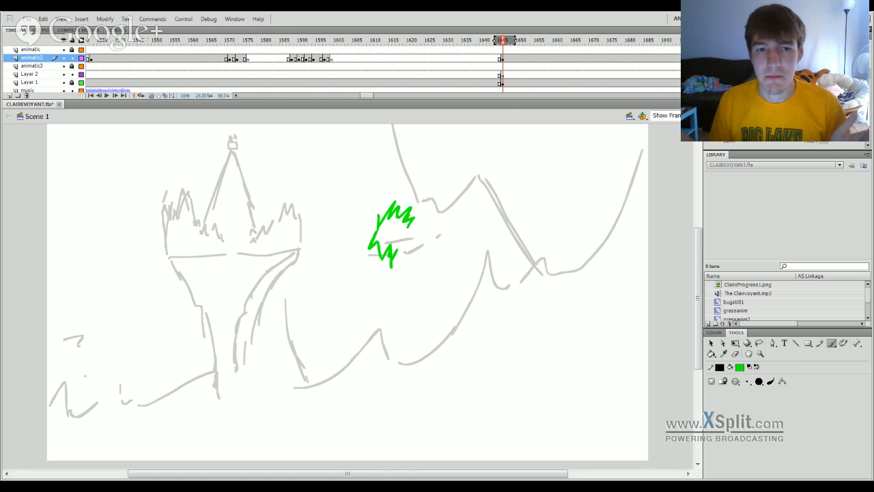
{"action": "mouse_move", "coordinate": [400, 249]}
{"action": "left_mouse_down"}
{"action": "mouse_move", "coordinate": [413, 269]}
{"action": "mouse_move", "coordinate": [417, 375]}
{"action": "mouse_move", "coordinate": [440, 433]}
{"action": "left_mouse_up"}
{"action": "key", "text": "ctrl+z"}
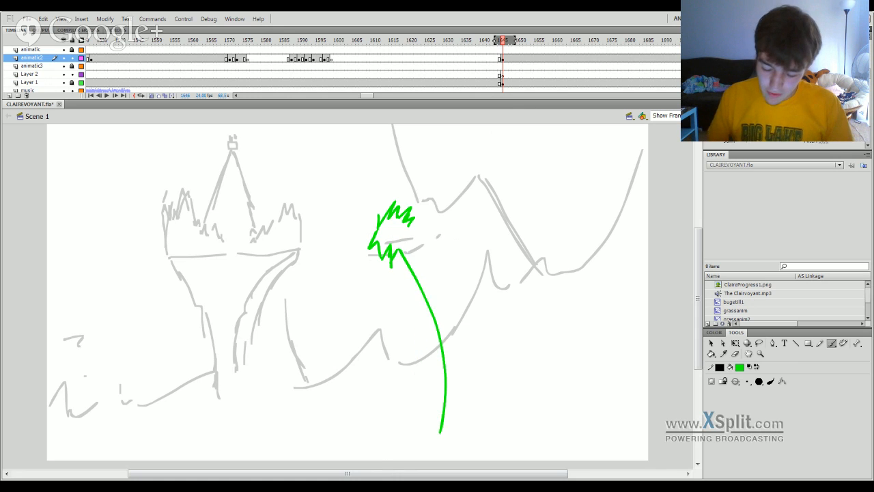
{"action": "key", "text": "ctrl+z"}
{"action": "mouse_move", "coordinate": [395, 250]}
{"action": "left_mouse_down"}
{"action": "mouse_move", "coordinate": [418, 469]}
{"action": "mouse_move", "coordinate": [434, 426]}
{"action": "left_mouse_up"}
{"action": "key", "text": "ctrl+z"}
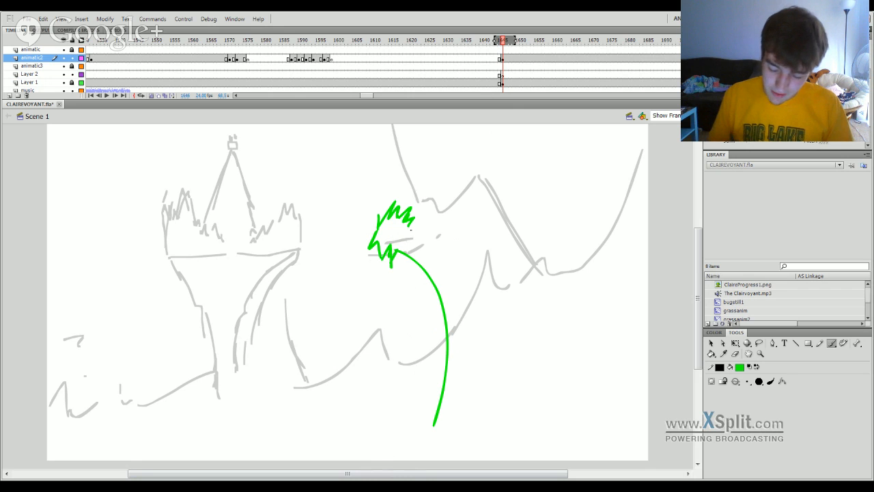
Brush a long green line from the upper jagged strokes sloping gently down across the mountains, redoing it until the shape fits.
{"action": "left_click_drag", "start_coordinate": [410, 227], "coordinate": [560, 273]}
{"action": "key", "text": "ctrl+z"}
{"action": "left_click_drag", "start_coordinate": [408, 225], "coordinate": [632, 345]}
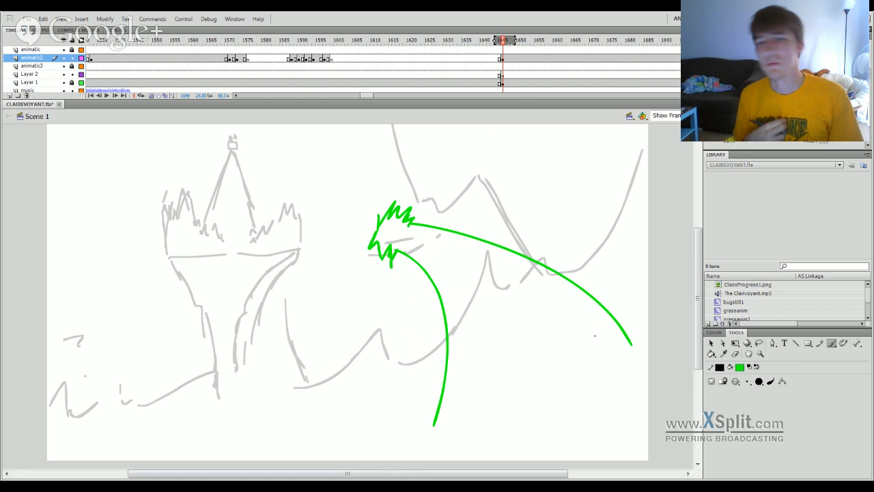
{"action": "key", "text": "ctrl+z"}
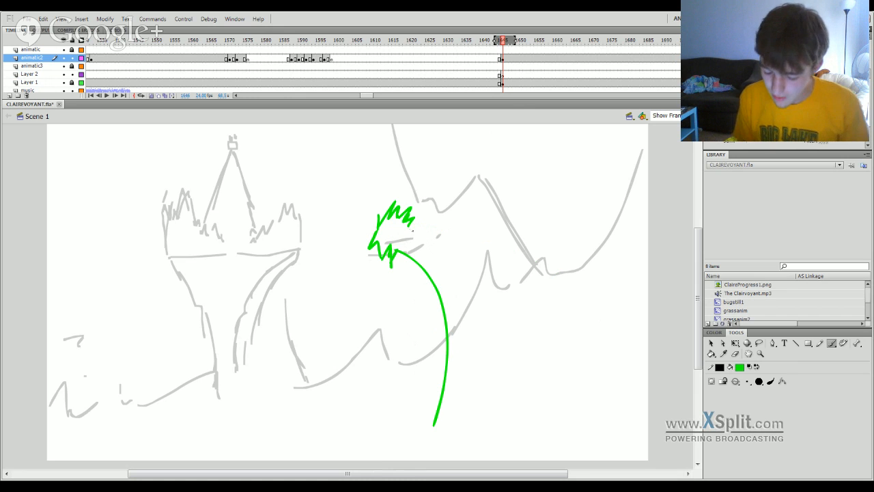
{"action": "left_click_drag", "start_coordinate": [410, 227], "coordinate": [591, 269]}
{"action": "key", "text": "ctrl+z"}
{"action": "mouse_move", "coordinate": [409, 227]}
{"action": "left_mouse_down"}
{"action": "mouse_move", "coordinate": [560, 273]}
{"action": "mouse_move", "coordinate": [526, 250]}
{"action": "mouse_move", "coordinate": [607, 279]}
{"action": "left_mouse_up"}
{"action": "key", "text": "ctrl+z"}
{"action": "key", "text": "ctrl+z"}
{"action": "left_click_drag", "start_coordinate": [409, 227], "coordinate": [581, 267]}
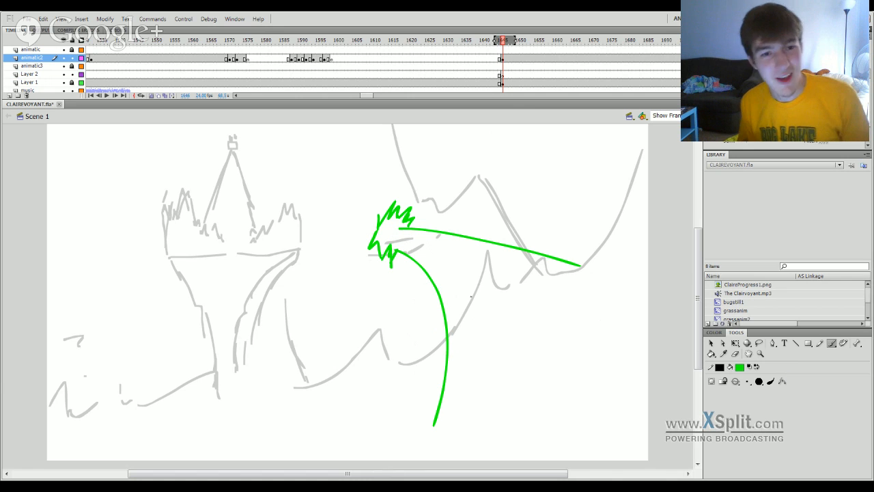
Place the green figure drawing on a later animatic2 keyframe near frame 1654 and blank the keyframe at frame 1646.
{"action": "left_click", "coordinate": [508, 48]}
{"action": "left_click", "coordinate": [517, 60]}
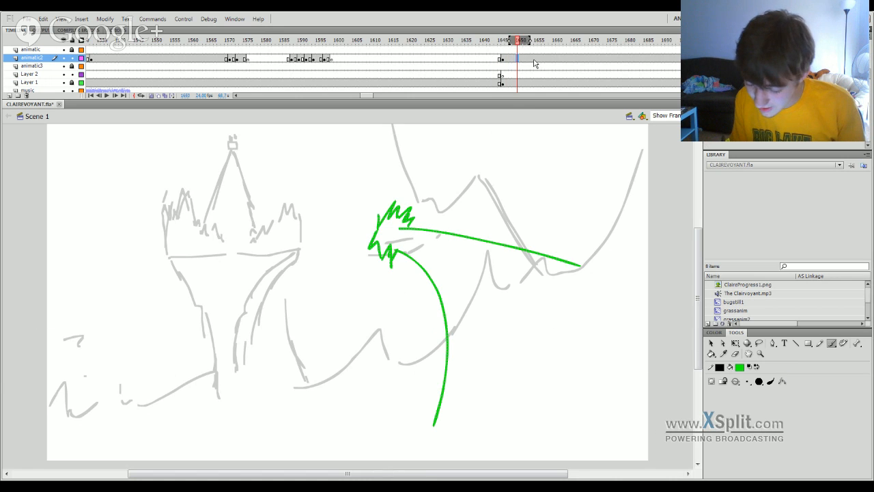
{"action": "left_click", "coordinate": [501, 60]}
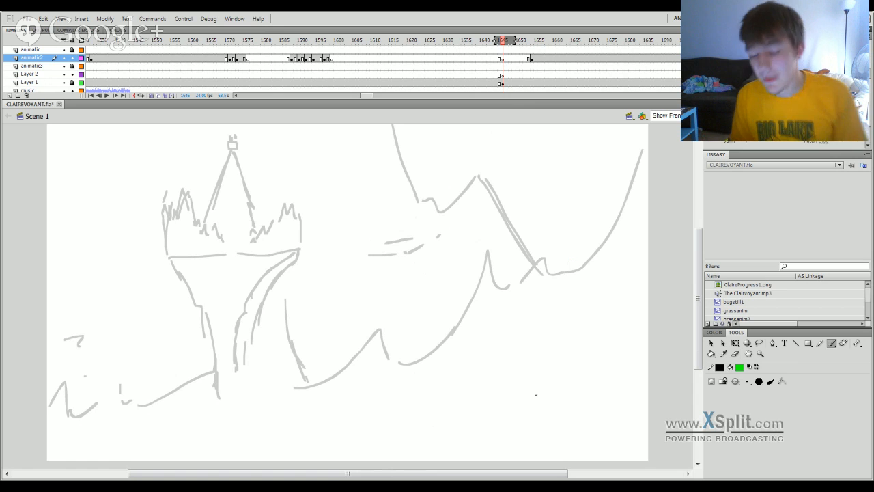
Brush broken, jagged green strokes arcing from the stage's lower edge up beneath the mountains at frame 1646, redoing the steep diagonal ones.
{"action": "mouse_move", "coordinate": [484, 455]}
{"action": "left_mouse_down"}
{"action": "mouse_move", "coordinate": [478, 464]}
{"action": "mouse_move", "coordinate": [514, 414]}
{"action": "left_mouse_up"}
{"action": "mouse_move", "coordinate": [431, 454]}
{"action": "left_mouse_down"}
{"action": "mouse_move", "coordinate": [526, 401]}
{"action": "mouse_move", "coordinate": [555, 357]}
{"action": "left_mouse_up"}
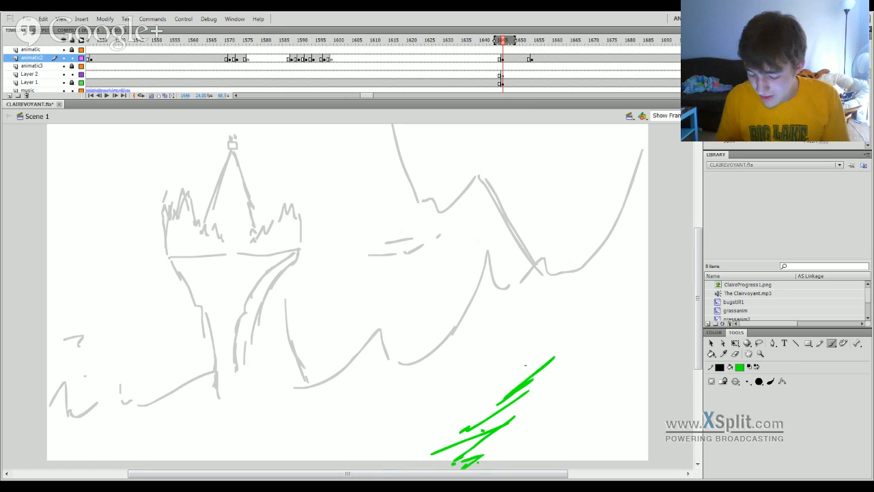
{"action": "key", "text": "ctrl+z"}
{"action": "key", "text": "ctrl+z"}
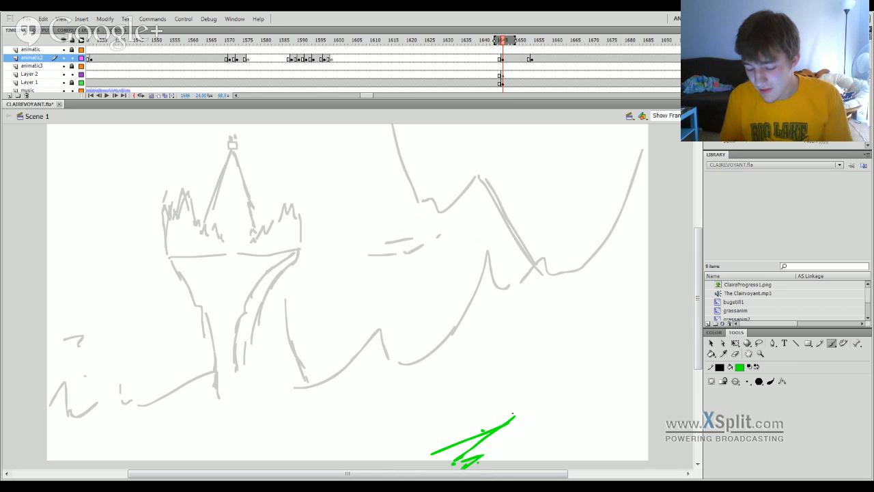
{"action": "mouse_move", "coordinate": [493, 372]}
{"action": "left_mouse_down"}
{"action": "mouse_move", "coordinate": [584, 337]}
{"action": "mouse_move", "coordinate": [638, 341]}
{"action": "mouse_move", "coordinate": [621, 358]}
{"action": "mouse_move", "coordinate": [670, 355]}
{"action": "mouse_move", "coordinate": [464, 401]}
{"action": "mouse_move", "coordinate": [494, 387]}
{"action": "left_mouse_up"}
{"action": "left_click_drag", "start_coordinate": [468, 415], "coordinate": [444, 437]}
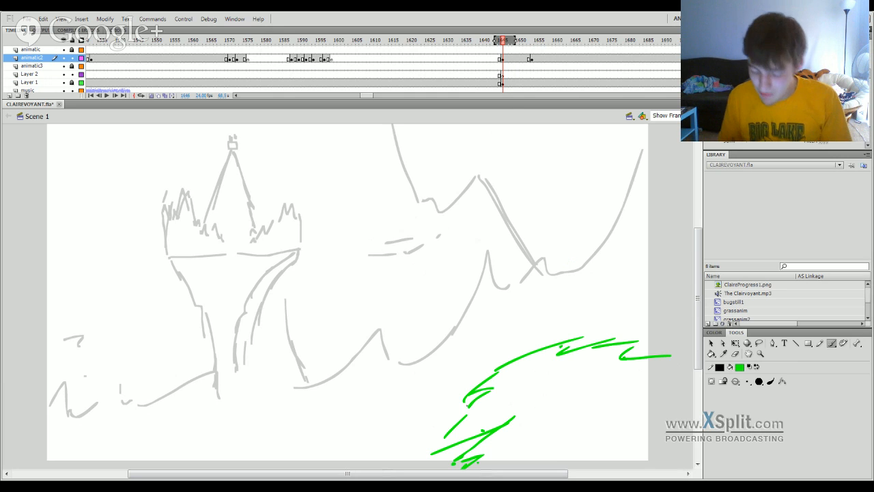
{"action": "mouse_move", "coordinate": [490, 395]}
{"action": "left_mouse_down"}
{"action": "mouse_move", "coordinate": [429, 456]}
{"action": "mouse_move", "coordinate": [506, 424]}
{"action": "left_mouse_up"}
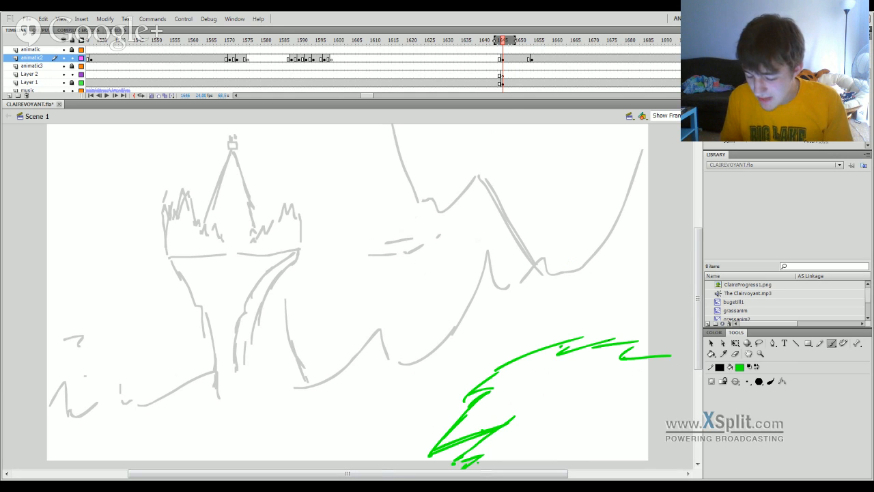
{"action": "mouse_move", "coordinate": [557, 350]}
{"action": "left_mouse_down"}
{"action": "mouse_move", "coordinate": [680, 344]}
{"action": "mouse_move", "coordinate": [664, 358]}
{"action": "left_mouse_up"}
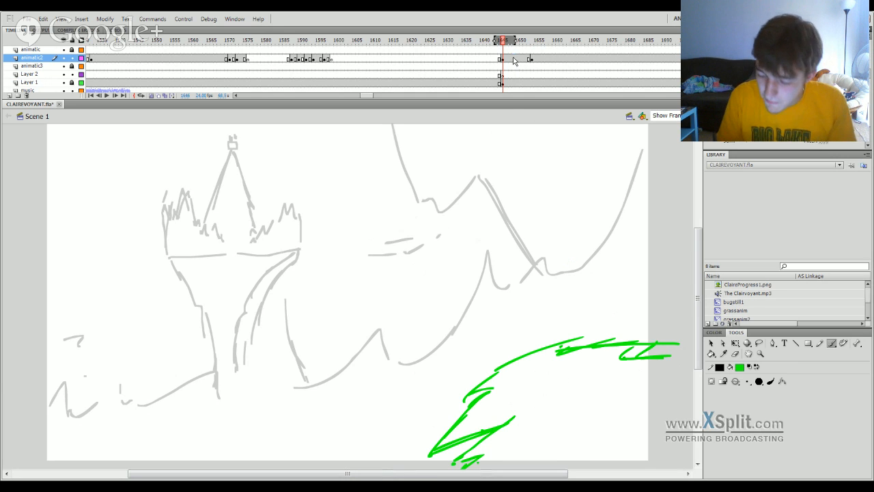
Insert a blank animatic2 keyframe at frame 1651 and brush a green jagged head outline with two long curves trailing off the stage.
{"action": "left_click", "coordinate": [521, 58]}
{"action": "key", "text": "F7"}
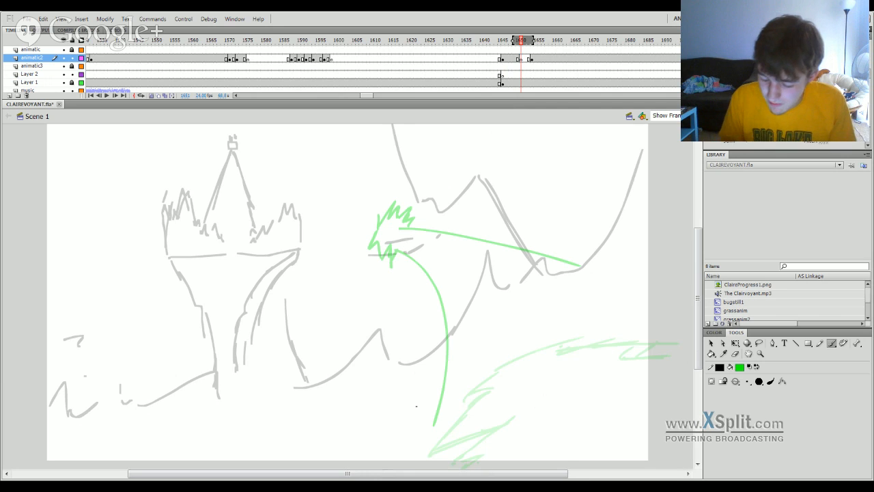
{"action": "mouse_move", "coordinate": [422, 273]}
{"action": "left_mouse_down"}
{"action": "mouse_move", "coordinate": [441, 239]}
{"action": "mouse_move", "coordinate": [464, 223]}
{"action": "mouse_move", "coordinate": [495, 220]}
{"action": "left_mouse_up"}
{"action": "left_click_drag", "start_coordinate": [485, 236], "coordinate": [492, 227]}
{"action": "mouse_move", "coordinate": [424, 271]}
{"action": "left_mouse_down"}
{"action": "mouse_move", "coordinate": [422, 308]}
{"action": "mouse_move", "coordinate": [427, 290]}
{"action": "mouse_move", "coordinate": [431, 308]}
{"action": "mouse_move", "coordinate": [390, 469]}
{"action": "left_mouse_up"}
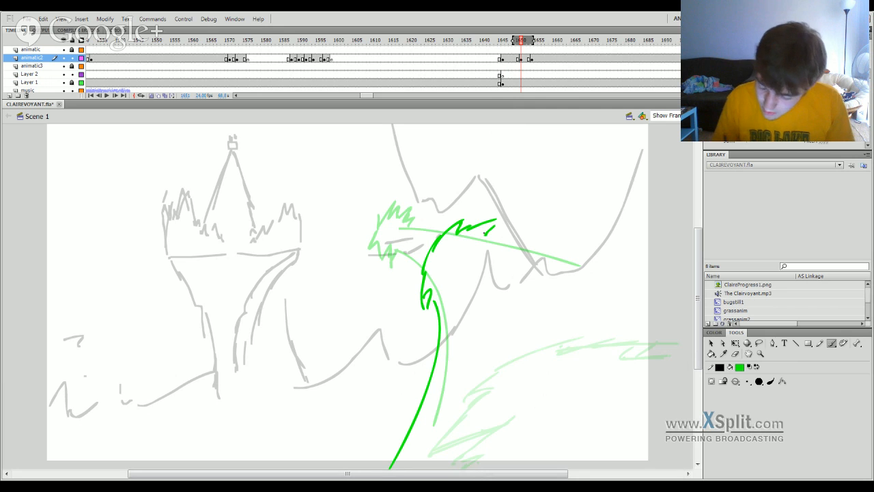
{"action": "mouse_move", "coordinate": [489, 233]}
{"action": "left_mouse_down"}
{"action": "mouse_move", "coordinate": [669, 278]}
{"action": "mouse_move", "coordinate": [489, 235]}
{"action": "mouse_move", "coordinate": [694, 315]}
{"action": "left_mouse_up"}
{"action": "key", "text": "ctrl+z"}
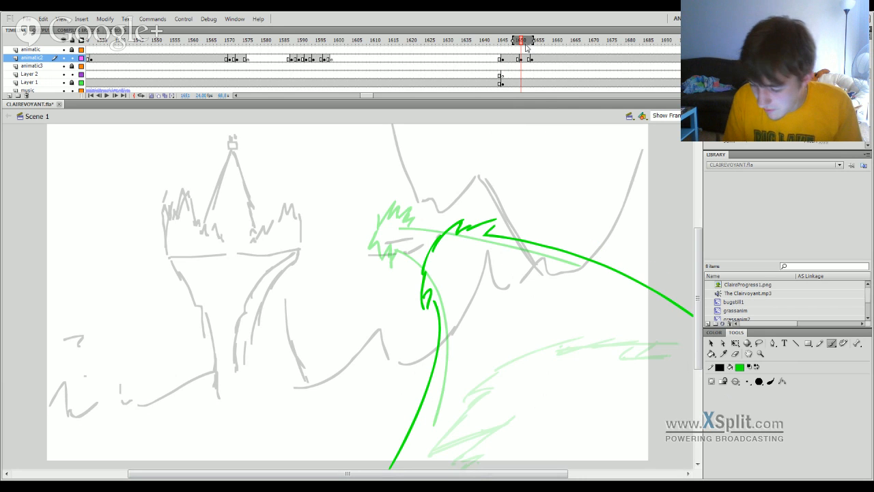
Add a blank animatic2 keyframe at frame 1658 and brush a smaller jagged green head outline closer to the castle, redoing stray strokes.
{"action": "mouse_move", "coordinate": [524, 44]}
{"action": "left_mouse_down"}
{"action": "mouse_move", "coordinate": [508, 48]}
{"action": "mouse_move", "coordinate": [557, 51]}
{"action": "mouse_move", "coordinate": [511, 52]}
{"action": "mouse_move", "coordinate": [500, 74]}
{"action": "mouse_move", "coordinate": [537, 205]}
{"action": "mouse_move", "coordinate": [337, 305]}
{"action": "mouse_move", "coordinate": [594, 307]}
{"action": "mouse_move", "coordinate": [482, 401]}
{"action": "mouse_move", "coordinate": [527, 400]}
{"action": "mouse_move", "coordinate": [532, 59]}
{"action": "left_mouse_up"}
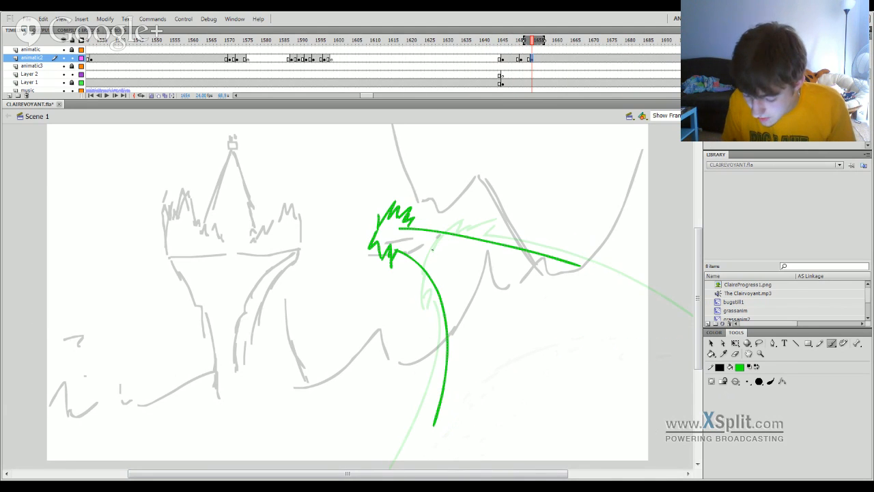
{"action": "left_click", "coordinate": [547, 58]}
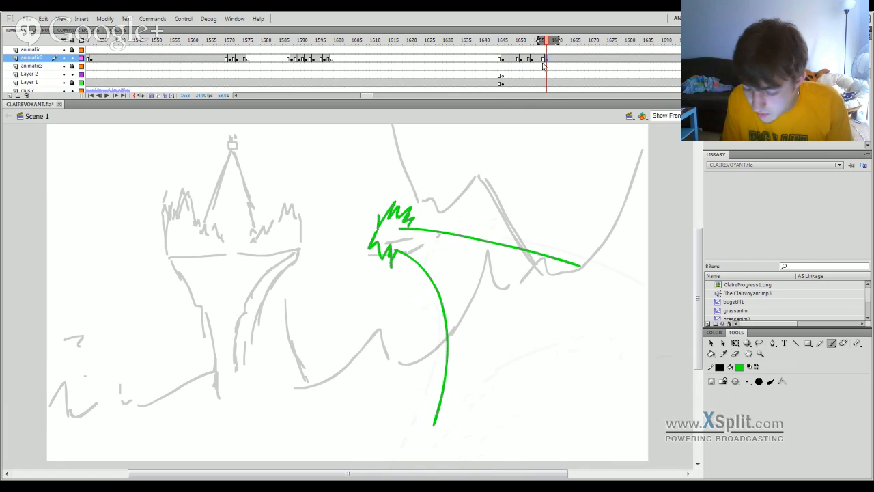
{"action": "key", "text": "F7"}
{"action": "mouse_move", "coordinate": [338, 230]}
{"action": "left_mouse_down"}
{"action": "mouse_move", "coordinate": [350, 207]}
{"action": "mouse_move", "coordinate": [373, 211]}
{"action": "mouse_move", "coordinate": [334, 243]}
{"action": "mouse_move", "coordinate": [343, 258]}
{"action": "mouse_move", "coordinate": [359, 254]}
{"action": "left_mouse_up"}
{"action": "key", "text": "ctrl+z"}
{"action": "key", "text": "ctrl+z"}
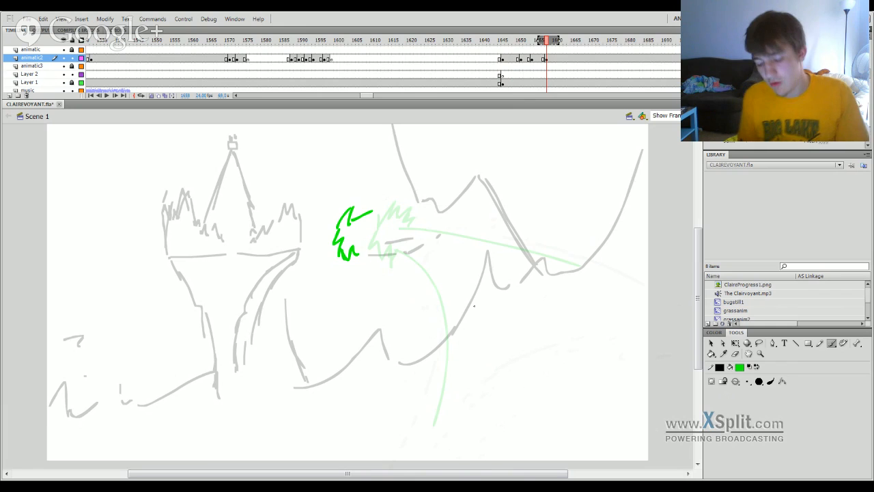
{"action": "left_click_drag", "start_coordinate": [366, 214], "coordinate": [373, 225]}
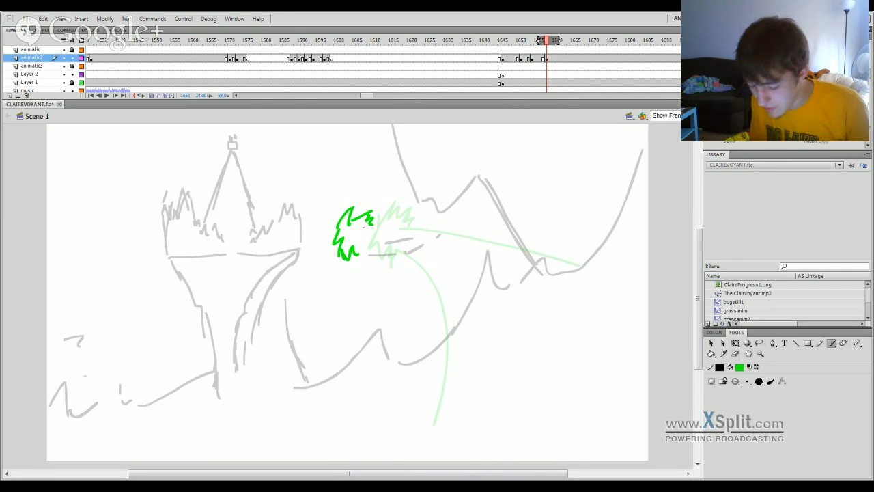
Try a long green line from the head outline's upper strokes sloping down to the mountains, redoing it several times.
{"action": "left_click_drag", "start_coordinate": [368, 225], "coordinate": [634, 324]}
{"action": "key", "text": "ctrl+z"}
{"action": "left_click_drag", "start_coordinate": [367, 225], "coordinate": [673, 335]}
{"action": "key", "text": "ctrl+z"}
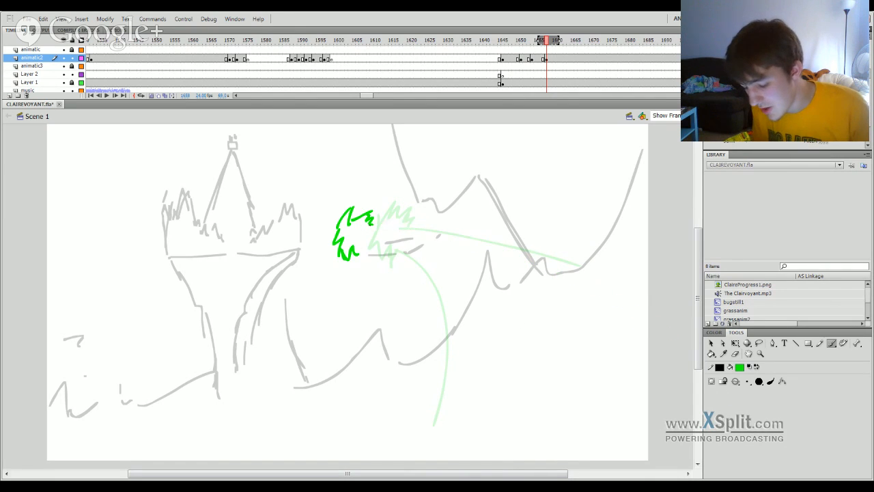
{"action": "left_click_drag", "start_coordinate": [369, 223], "coordinate": [665, 309]}
{"action": "key", "text": "ctrl+z"}
{"action": "left_click_drag", "start_coordinate": [382, 223], "coordinate": [543, 275]}
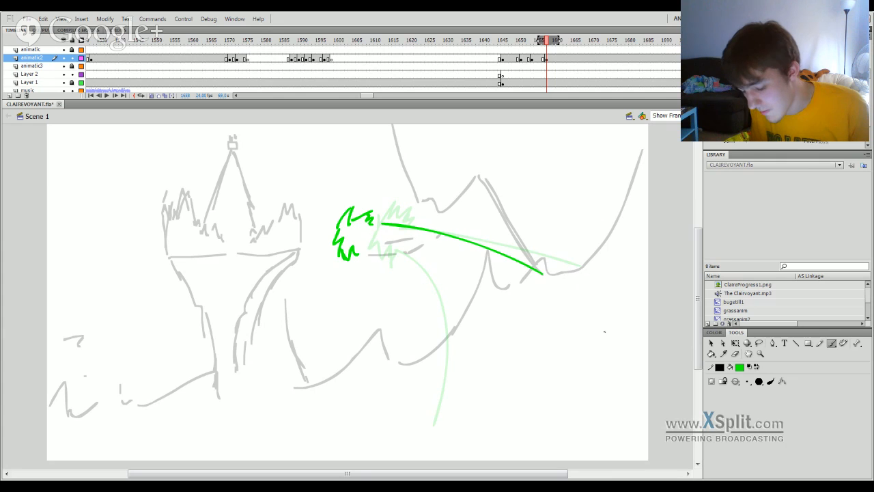
Try a second long green curve bending down from the lower end of the head outline, and play back the shot.
{"action": "left_click_drag", "start_coordinate": [358, 247], "coordinate": [445, 330]}
{"action": "key", "text": "ctrl+z"}
{"action": "left_click_drag", "start_coordinate": [359, 246], "coordinate": [456, 276]}
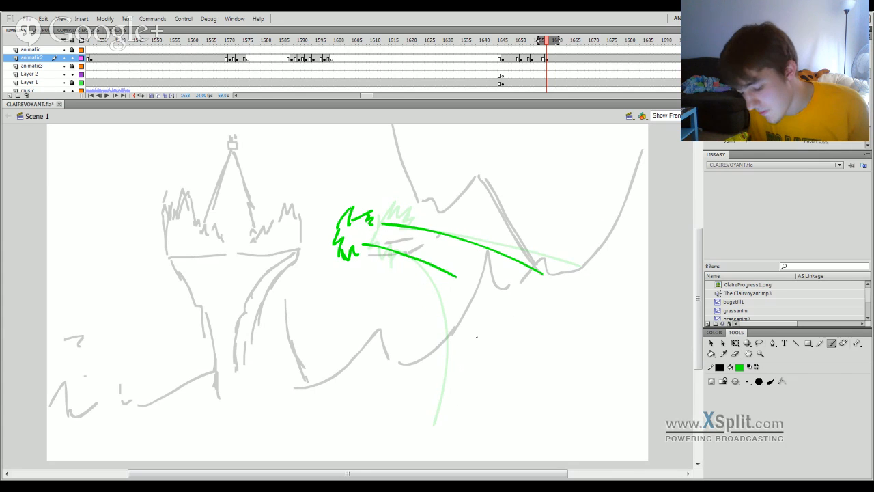
{"action": "key", "text": "ctrl+z"}
{"action": "mouse_move", "coordinate": [364, 246]}
{"action": "left_mouse_down"}
{"action": "mouse_move", "coordinate": [412, 266]}
{"action": "mouse_move", "coordinate": [460, 322]}
{"action": "left_mouse_up"}
{"action": "mouse_move", "coordinate": [547, 43]}
{"action": "left_mouse_down"}
{"action": "mouse_move", "coordinate": [537, 48]}
{"action": "mouse_move", "coordinate": [562, 51]}
{"action": "mouse_move", "coordinate": [469, 97]}
{"action": "left_mouse_up"}
{"action": "key", "text": "Return"}
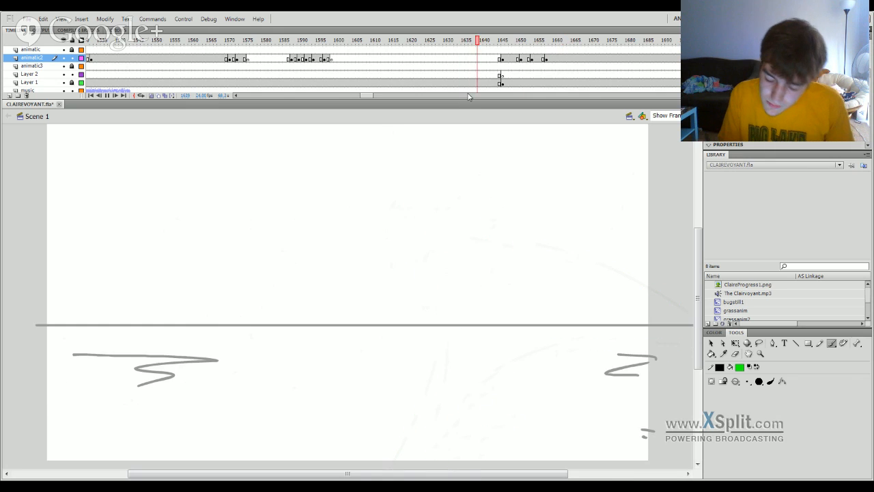
{"action": "key", "text": "Return"}
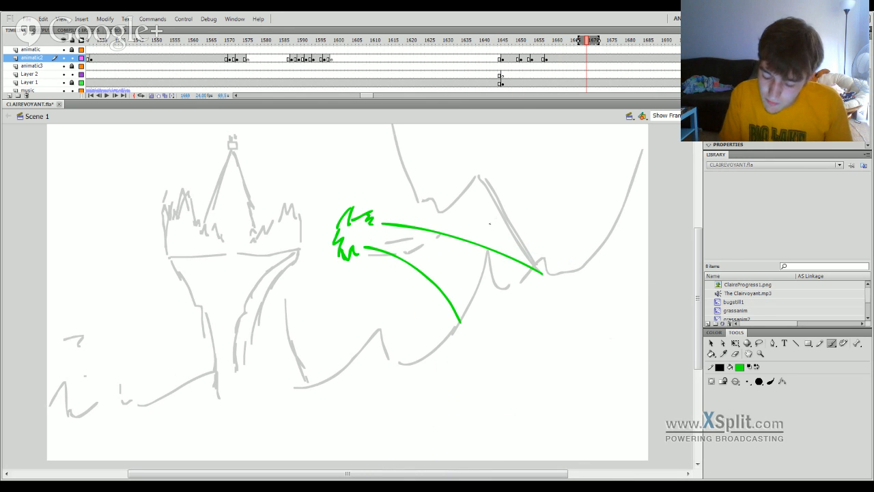
Delete both long trailing lines and brush two short green ones tapering together behind the head outline.
{"action": "key", "text": "q"}
{"action": "left_click", "coordinate": [442, 294]}
{"action": "key", "text": "Delete"}
{"action": "left_click", "coordinate": [466, 240]}
{"action": "key", "text": "Delete"}
{"action": "key", "text": "b"}
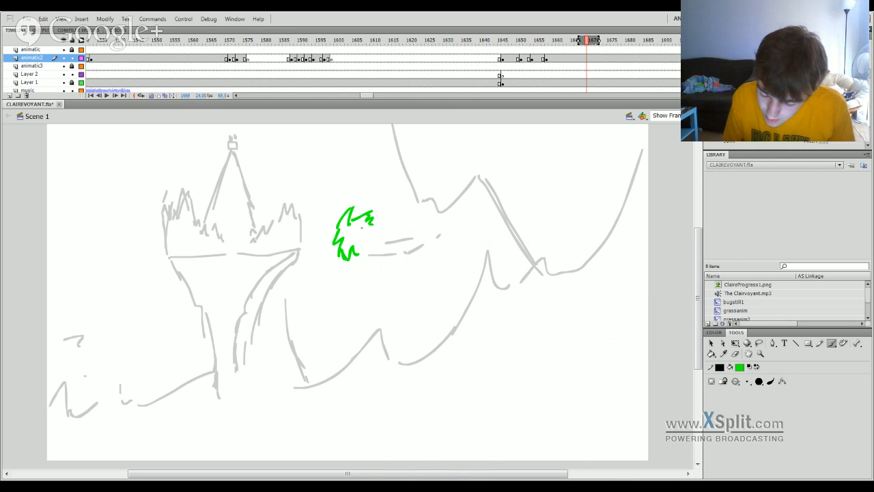
{"action": "left_click_drag", "start_coordinate": [371, 224], "coordinate": [426, 234]}
{"action": "left_click_drag", "start_coordinate": [364, 246], "coordinate": [412, 240]}
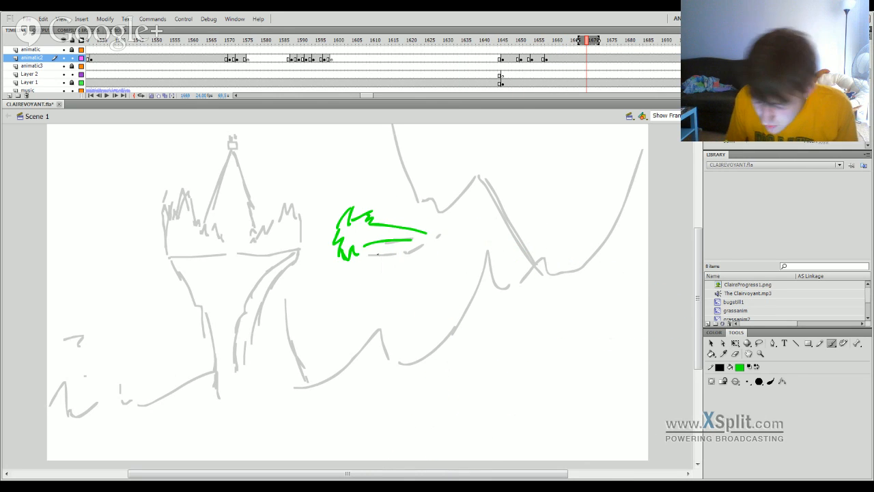
Insert a blank animatic2 keyframe at frame 1663 and brush a small jagged green outline over the previous head.
{"action": "left_click", "coordinate": [564, 59]}
{"action": "key", "text": "F7"}
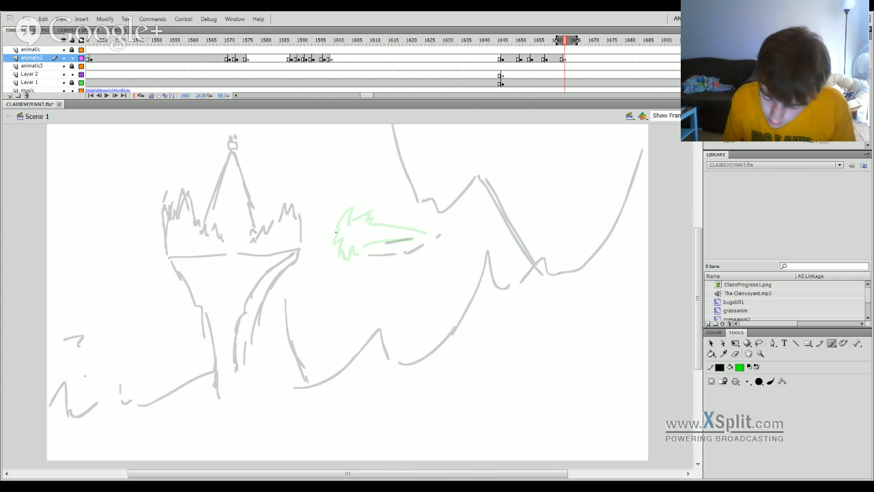
{"action": "mouse_move", "coordinate": [336, 232]}
{"action": "left_mouse_down"}
{"action": "mouse_move", "coordinate": [357, 216]}
{"action": "mouse_move", "coordinate": [358, 228]}
{"action": "mouse_move", "coordinate": [335, 233]}
{"action": "mouse_move", "coordinate": [342, 252]}
{"action": "left_mouse_up"}
Select the whole small green outline with Free Transform and shift it slightly closer to the castle.
{"action": "mouse_move", "coordinate": [555, 44]}
{"action": "left_mouse_down"}
{"action": "mouse_move", "coordinate": [526, 58]}
{"action": "mouse_move", "coordinate": [580, 61]}
{"action": "left_mouse_up"}
{"action": "key", "text": "q"}
{"action": "left_click", "coordinate": [356, 223]}
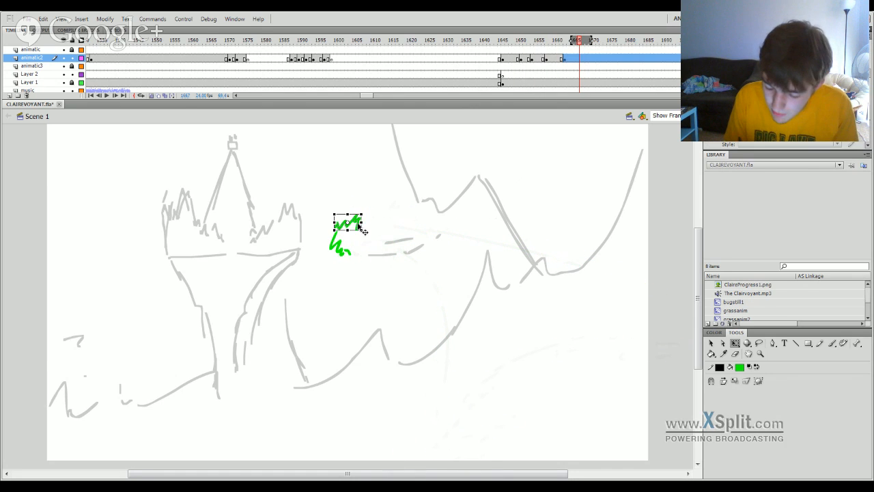
{"action": "left_click_drag", "start_coordinate": [316, 203], "coordinate": [378, 278]}
{"action": "left_click_drag", "start_coordinate": [350, 252], "coordinate": [339, 252]}
{"action": "left_click", "coordinate": [369, 227]}
Play back the castle shot repeatedly and check the timing of the green figure's flight.
{"action": "left_click_drag", "start_coordinate": [575, 45], "coordinate": [484, 47]}
{"action": "key", "text": "Return"}
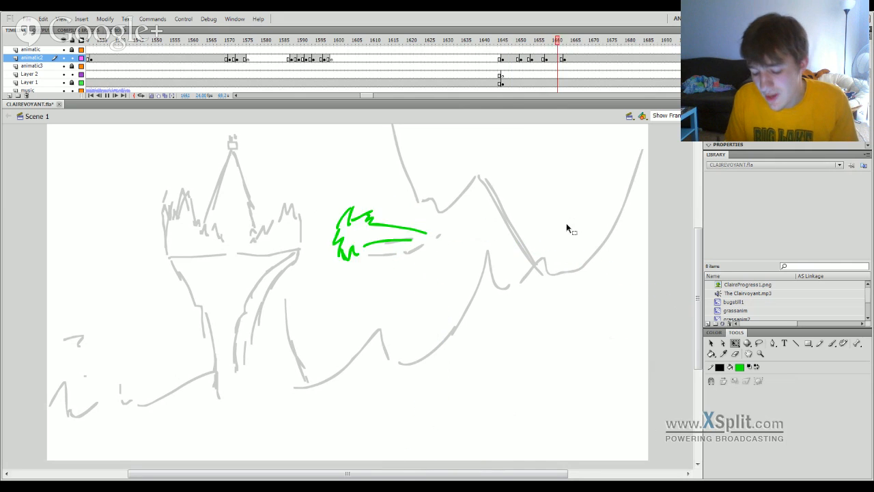
{"action": "key", "text": "Return"}
{"action": "left_click_drag", "start_coordinate": [542, 44], "coordinate": [380, 46]}
{"action": "key", "text": "Return"}
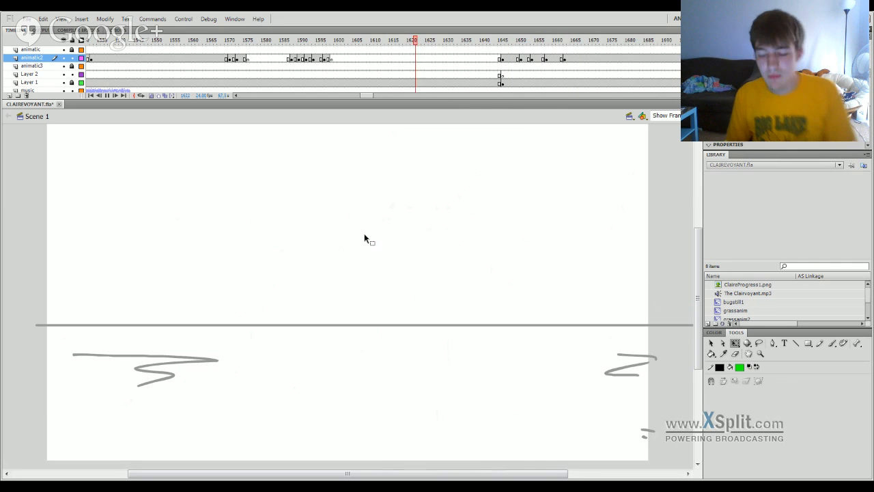
{"action": "key", "text": "Return"}
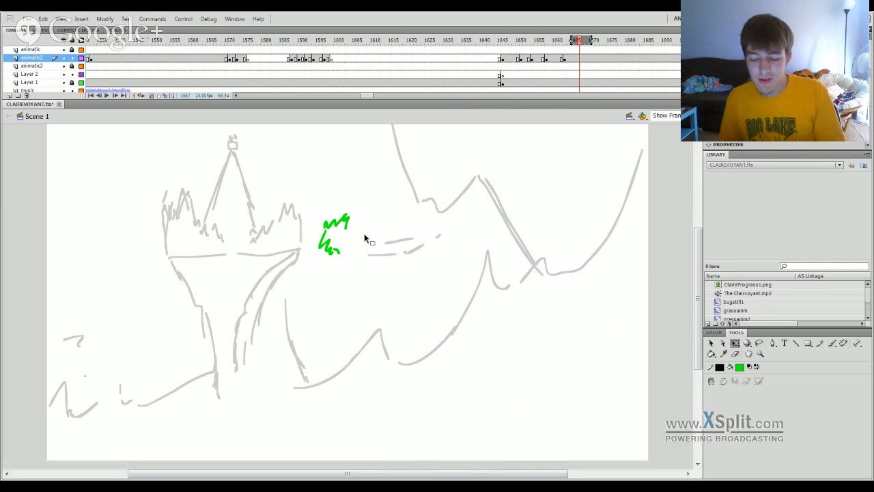
{"action": "left_click", "coordinate": [557, 59]}
{"action": "left_click", "coordinate": [390, 303]}
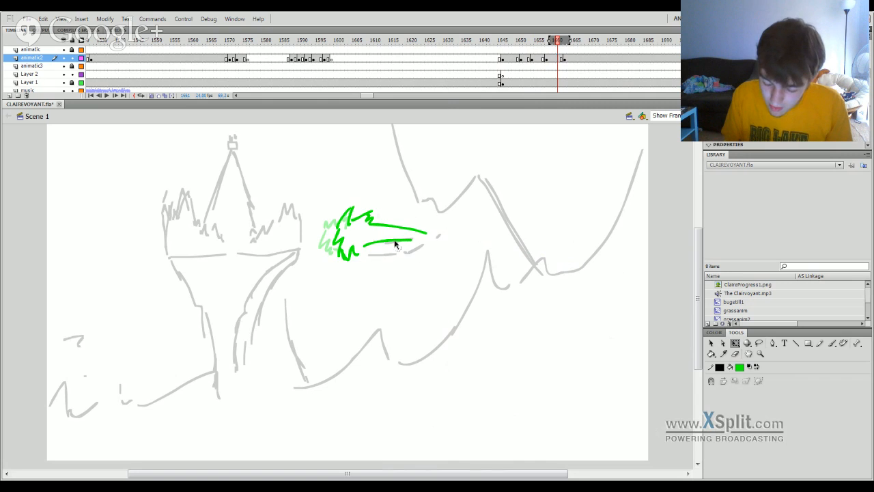
{"action": "left_click", "coordinate": [496, 59]}
{"action": "key", "text": "Return"}
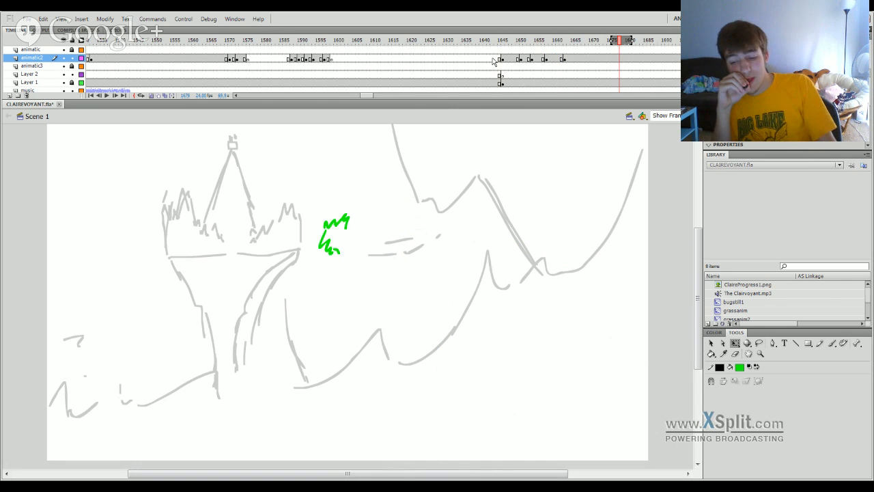
Shift the five green figure keyframes on animatic2 later so the last lands on frame 1690, and play back the shot.
{"action": "left_click_drag", "start_coordinate": [363, 95], "coordinate": [368, 98]}
{"action": "mouse_move", "coordinate": [400, 64]}
{"action": "left_mouse_down"}
{"action": "mouse_move", "coordinate": [613, 64]}
{"action": "mouse_move", "coordinate": [556, 64]}
{"action": "left_mouse_up"}
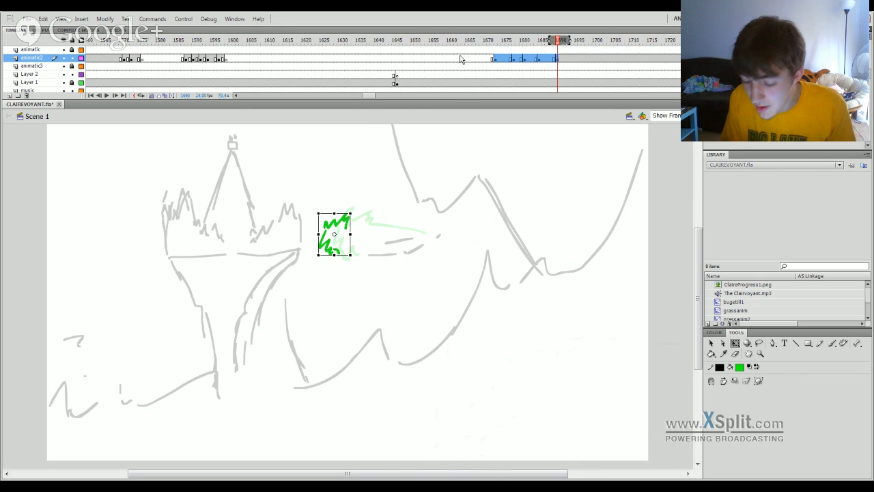
{"action": "mouse_move", "coordinate": [437, 41]}
{"action": "left_mouse_down"}
{"action": "mouse_move", "coordinate": [351, 116]}
{"action": "mouse_move", "coordinate": [408, 164]}
{"action": "mouse_move", "coordinate": [419, 226]}
{"action": "mouse_move", "coordinate": [617, 230]}
{"action": "mouse_move", "coordinate": [423, 235]}
{"action": "mouse_move", "coordinate": [284, 293]}
{"action": "left_mouse_up"}
{"action": "key", "text": "Return"}
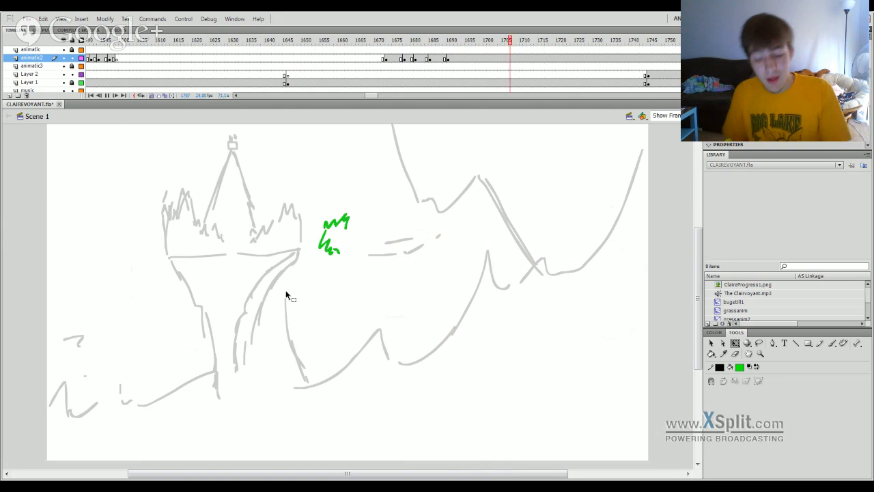
Insert a blank animatic2 keyframe at frame 1745 where the walking figure shot begins, and choose the Brush tool.
{"action": "left_click", "coordinate": [648, 59]}
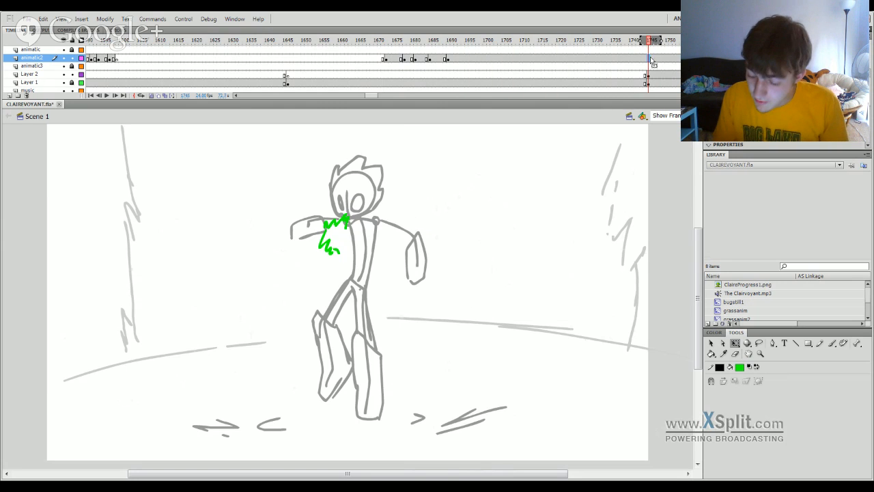
{"action": "left_click", "coordinate": [647, 72]}
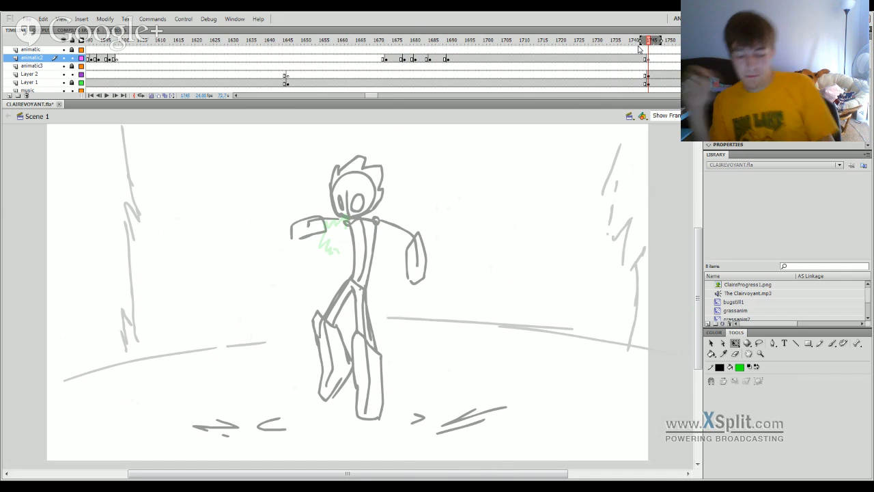
{"action": "key", "text": "b"}
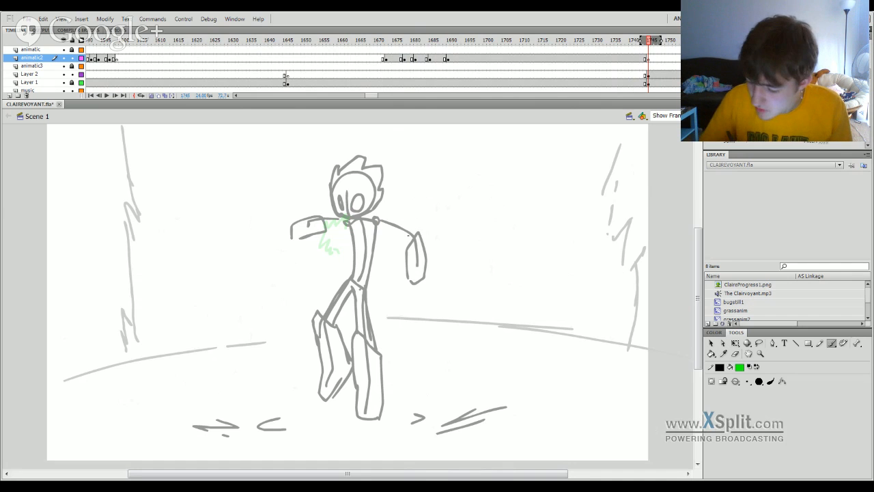
Recolour the walking figure drawing on Layer 2 from dark to light grey.
{"action": "left_click", "coordinate": [667, 74]}
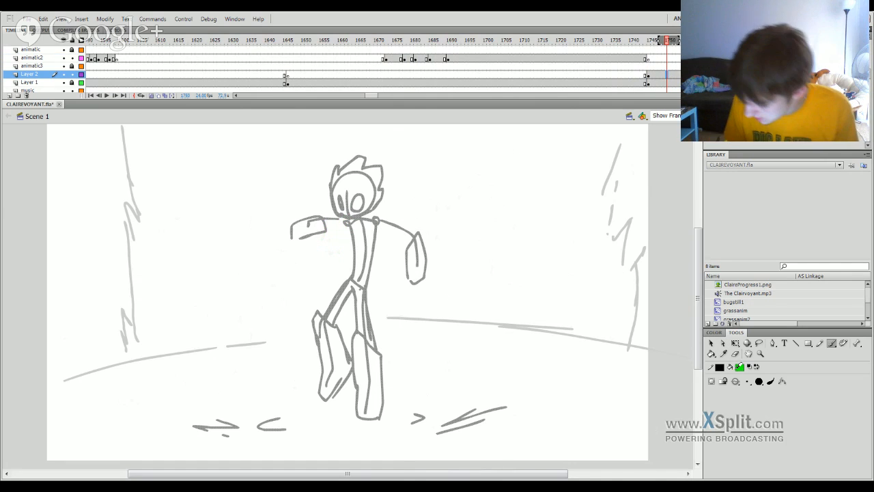
{"action": "key", "text": "ctrl+a"}
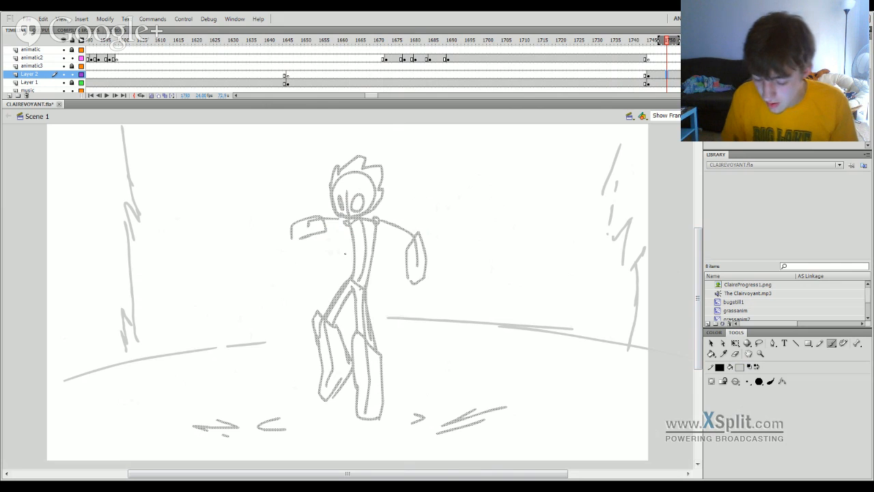
{"action": "left_click", "coordinate": [653, 41]}
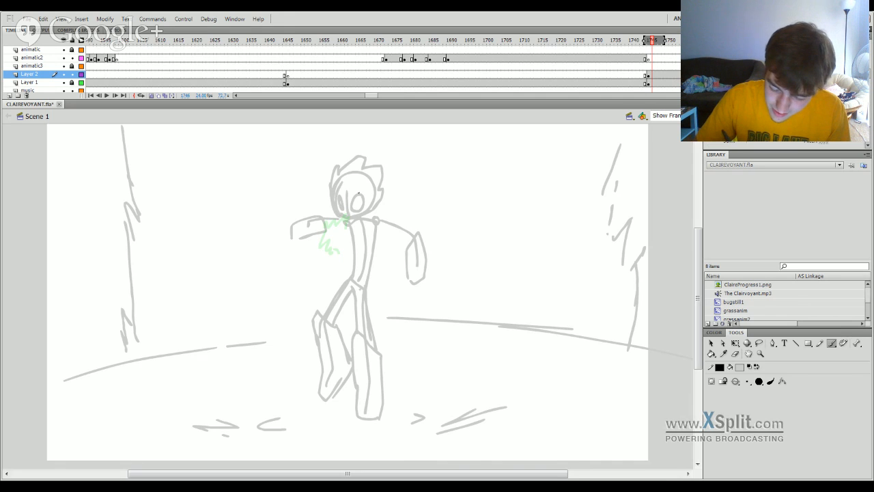
On animatic2 at frame 1745, brush the walking figure's head in green over the grey sketch, with a circle and face guidelines.
{"action": "left_click", "coordinate": [648, 59]}
{"action": "left_click", "coordinate": [735, 353]}
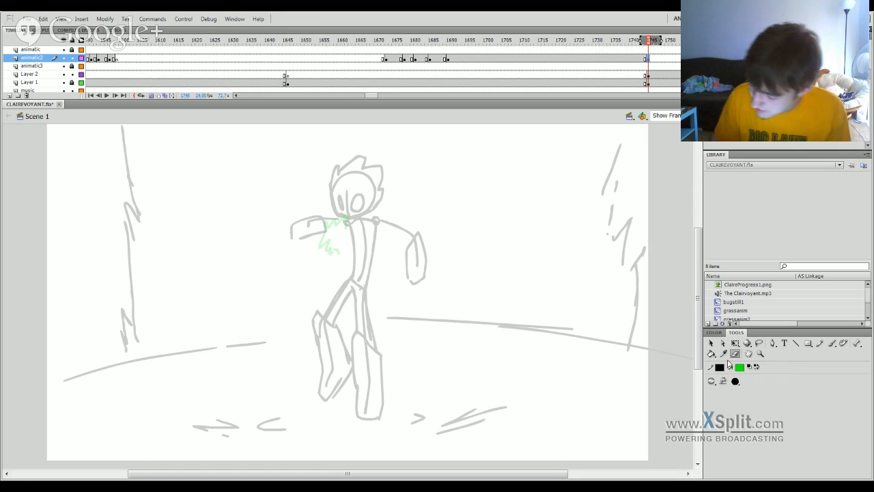
{"action": "left_click", "coordinate": [832, 343]}
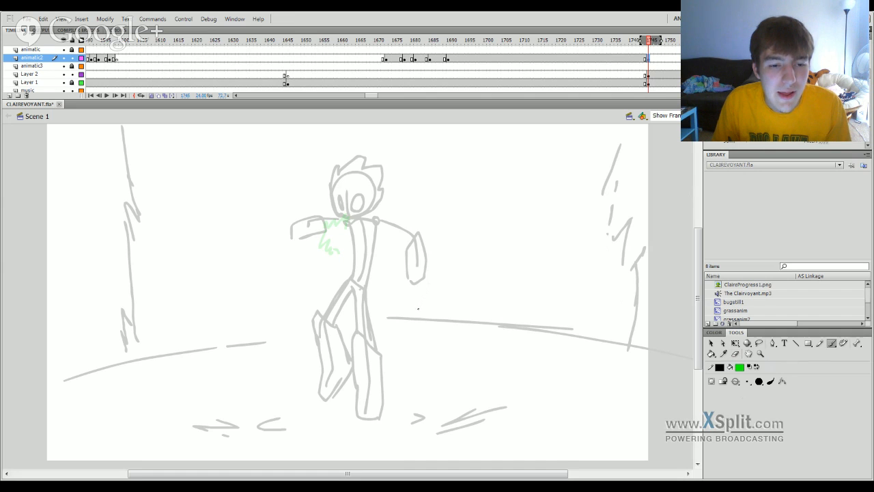
{"action": "left_click_drag", "start_coordinate": [334, 188], "coordinate": [340, 217]}
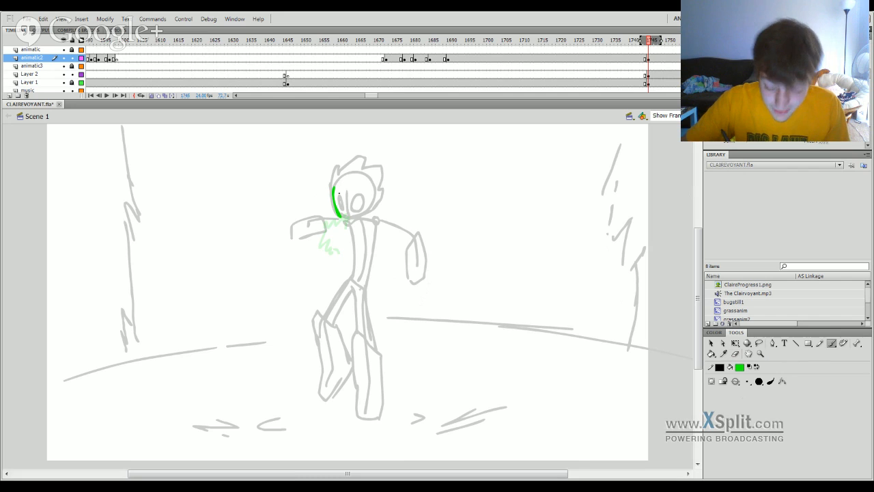
{"action": "key", "text": "ctrl+z"}
{"action": "mouse_move", "coordinate": [337, 179]}
{"action": "left_mouse_down"}
{"action": "mouse_move", "coordinate": [376, 214]}
{"action": "mouse_move", "coordinate": [367, 226]}
{"action": "mouse_move", "coordinate": [342, 217]}
{"action": "mouse_move", "coordinate": [361, 220]}
{"action": "mouse_move", "coordinate": [342, 217]}
{"action": "mouse_move", "coordinate": [357, 220]}
{"action": "mouse_move", "coordinate": [376, 206]}
{"action": "mouse_move", "coordinate": [377, 179]}
{"action": "mouse_move", "coordinate": [342, 170]}
{"action": "mouse_move", "coordinate": [370, 173]}
{"action": "mouse_move", "coordinate": [368, 207]}
{"action": "left_mouse_up"}
{"action": "key", "text": "ctrl+z"}
{"action": "key", "text": "ctrl+z"}
{"action": "key", "text": "ctrl+z"}
{"action": "key", "text": "ctrl+z"}
{"action": "key", "text": "ctrl+z"}
{"action": "key", "text": "ctrl+z"}
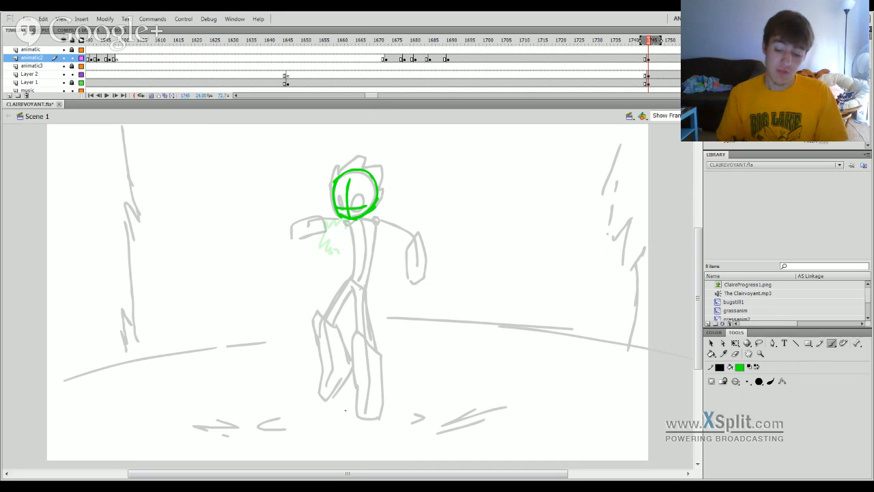
Draw the figure's curved spine, the two small shoulder joints and the torso's right edge, redoing strokes until they fit.
{"action": "left_click_drag", "start_coordinate": [360, 220], "coordinate": [360, 289]}
{"action": "key", "text": "ctrl+z"}
{"action": "key", "text": "ctrl+z"}
{"action": "left_click_drag", "start_coordinate": [360, 220], "coordinate": [358, 281]}
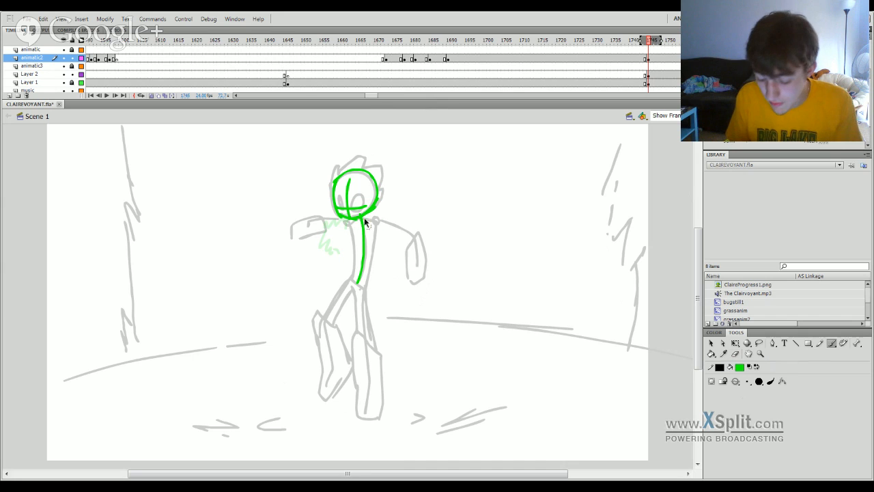
{"action": "mouse_move", "coordinate": [362, 218]}
{"action": "left_mouse_down"}
{"action": "mouse_move", "coordinate": [380, 220]}
{"action": "mouse_move", "coordinate": [368, 222]}
{"action": "mouse_move", "coordinate": [365, 288]}
{"action": "left_mouse_up"}
{"action": "key", "text": "ctrl+z"}
{"action": "key", "text": "ctrl+z"}
{"action": "left_click_drag", "start_coordinate": [376, 229], "coordinate": [365, 295]}
{"action": "key", "text": "ctrl+z"}
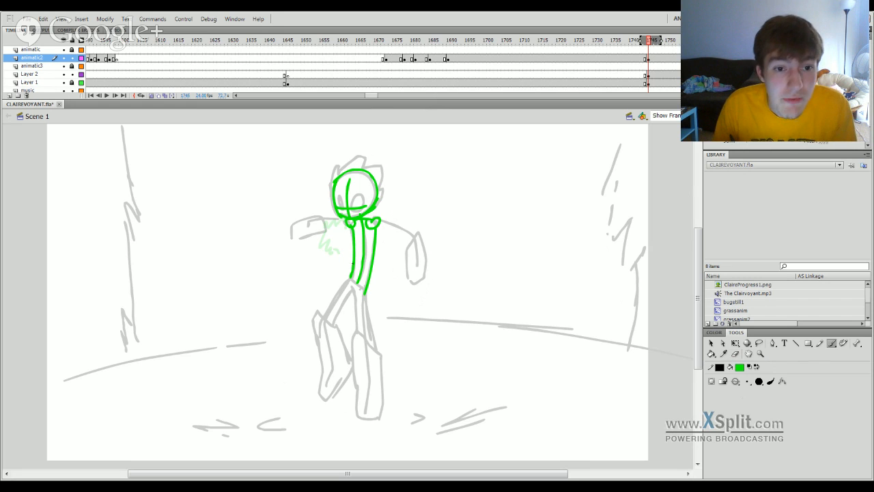
Draw the torso's left edge down to the hips and close it with a slanted pelvis oval.
{"action": "left_click_drag", "start_coordinate": [352, 228], "coordinate": [349, 277]}
{"action": "key", "text": "ctrl+z"}
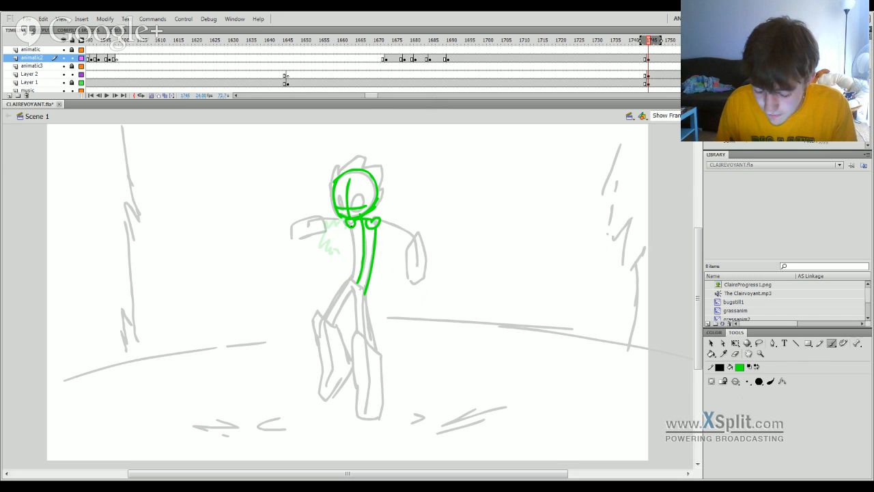
{"action": "left_click_drag", "start_coordinate": [353, 228], "coordinate": [348, 276]}
{"action": "key", "text": "ctrl+z"}
{"action": "left_click_drag", "start_coordinate": [352, 228], "coordinate": [350, 274]}
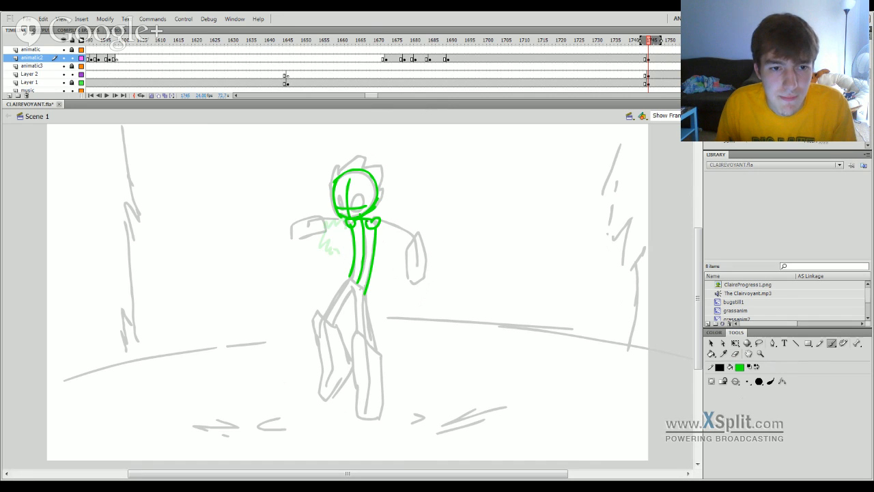
{"action": "key", "text": "ctrl+z"}
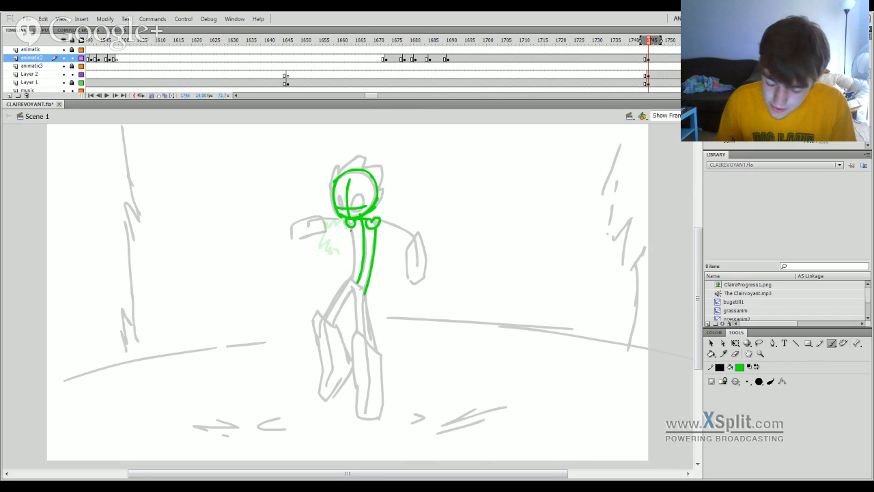
{"action": "mouse_move", "coordinate": [355, 248]}
{"action": "left_mouse_down"}
{"action": "mouse_move", "coordinate": [351, 291]}
{"action": "mouse_move", "coordinate": [351, 279]}
{"action": "mouse_move", "coordinate": [366, 292]}
{"action": "left_mouse_up"}
{"action": "key", "text": "ctrl+z"}
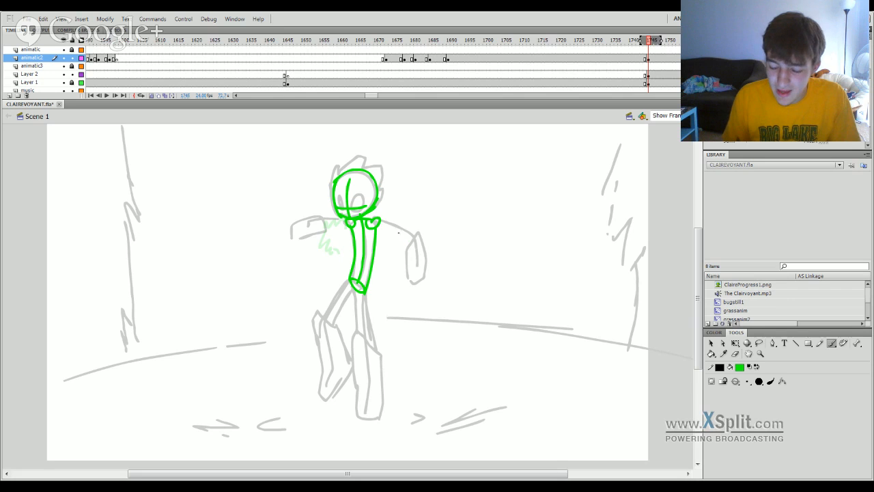
Draw the upper arm on the figure's right side as a single line from shoulder to elbow.
{"action": "left_click_drag", "start_coordinate": [377, 223], "coordinate": [415, 234]}
{"action": "key", "text": "ctrl+z"}
{"action": "key", "text": "ctrl+z"}
{"action": "key", "text": "ctrl+z"}
{"action": "key", "text": "ctrl+z"}
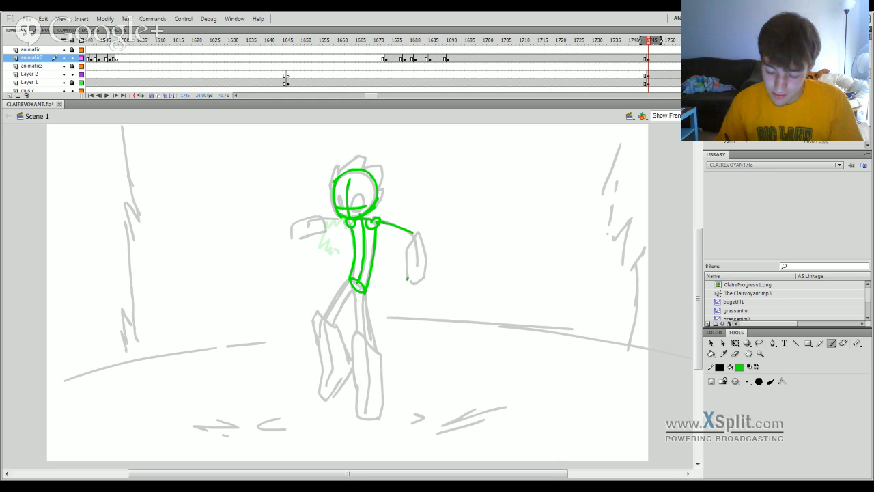
Outline the hanging forearm sleeve on the right with a small hand at its end and a joint at the elbow.
{"action": "left_click_drag", "start_coordinate": [408, 243], "coordinate": [408, 279]}
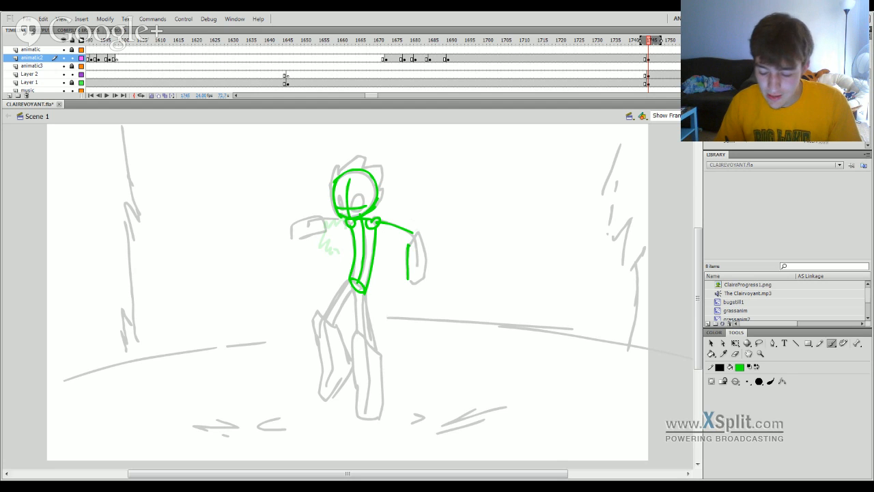
{"action": "mouse_move", "coordinate": [409, 245]}
{"action": "left_mouse_down"}
{"action": "mouse_move", "coordinate": [425, 225]}
{"action": "mouse_move", "coordinate": [427, 280]}
{"action": "left_mouse_up"}
{"action": "key", "text": "ctrl+z"}
{"action": "key", "text": "ctrl+z"}
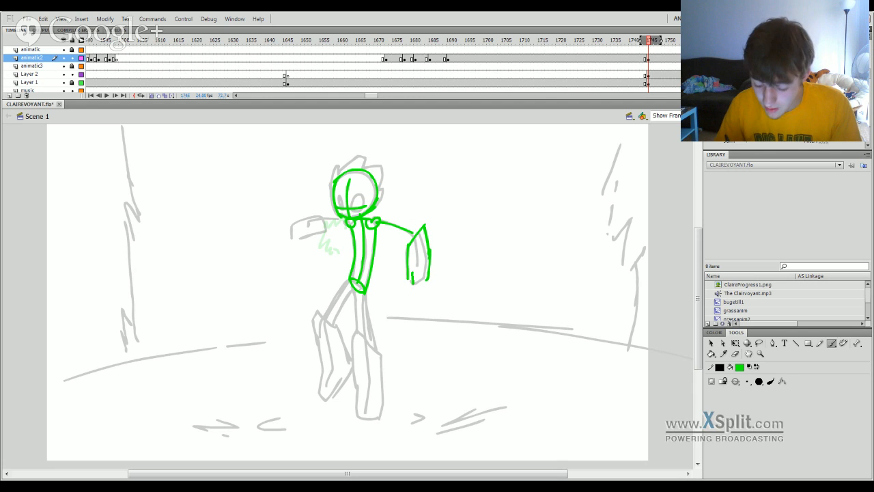
{"action": "key", "text": "ctrl+z"}
{"action": "mouse_move", "coordinate": [414, 282]}
{"action": "left_mouse_down"}
{"action": "mouse_move", "coordinate": [414, 292]}
{"action": "mouse_move", "coordinate": [420, 278]}
{"action": "mouse_move", "coordinate": [414, 291]}
{"action": "left_mouse_up"}
{"action": "key", "text": "ctrl+z"}
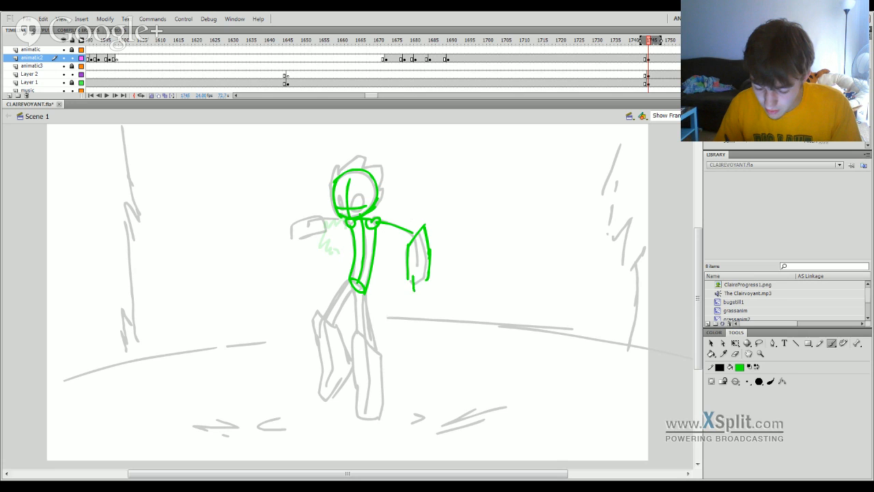
{"action": "key", "text": "ctrl+z"}
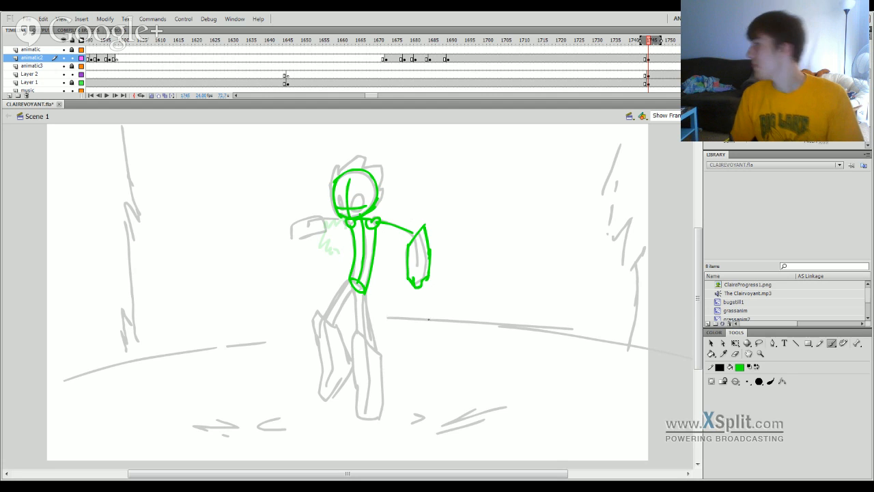
{"action": "left_click_drag", "start_coordinate": [411, 235], "coordinate": [412, 233]}
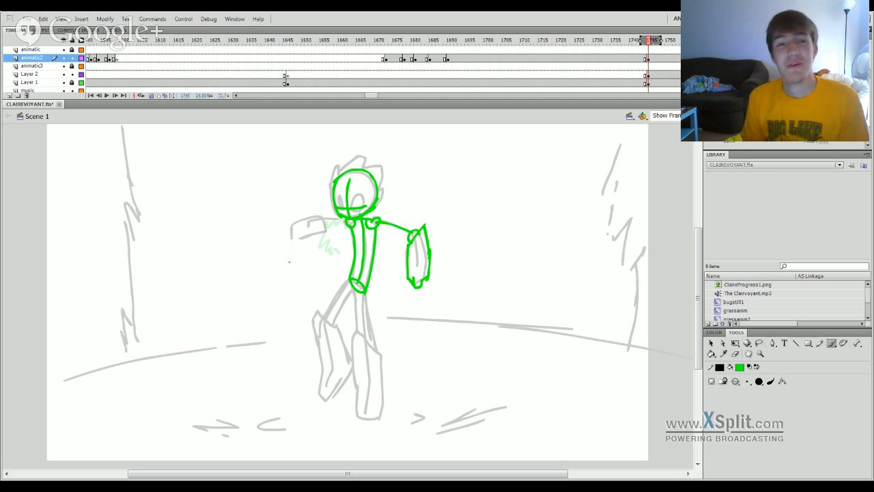
Draw the raised arm on the figure's left side, with its upper arm line, boxy forearm and fist.
{"action": "mouse_move", "coordinate": [296, 243]}
{"action": "left_mouse_down"}
{"action": "mouse_move", "coordinate": [326, 215]}
{"action": "mouse_move", "coordinate": [325, 238]}
{"action": "mouse_move", "coordinate": [316, 226]}
{"action": "mouse_move", "coordinate": [303, 247]}
{"action": "mouse_move", "coordinate": [287, 229]}
{"action": "mouse_move", "coordinate": [315, 215]}
{"action": "mouse_move", "coordinate": [317, 235]}
{"action": "mouse_move", "coordinate": [296, 244]}
{"action": "mouse_move", "coordinate": [316, 227]}
{"action": "mouse_move", "coordinate": [346, 283]}
{"action": "mouse_move", "coordinate": [336, 228]}
{"action": "mouse_move", "coordinate": [325, 224]}
{"action": "mouse_move", "coordinate": [346, 222]}
{"action": "left_mouse_up"}
{"action": "key", "text": "ctrl+z"}
{"action": "key", "text": "ctrl+z"}
{"action": "key", "text": "ctrl+z"}
{"action": "key", "text": "ctrl+z"}
{"action": "key", "text": "ctrl+z"}
{"action": "key", "text": "ctrl+z"}
Draw the straight leg's thigh with a centre line and two outer edges from the hips to the knee.
{"action": "key", "text": "ctrl+z"}
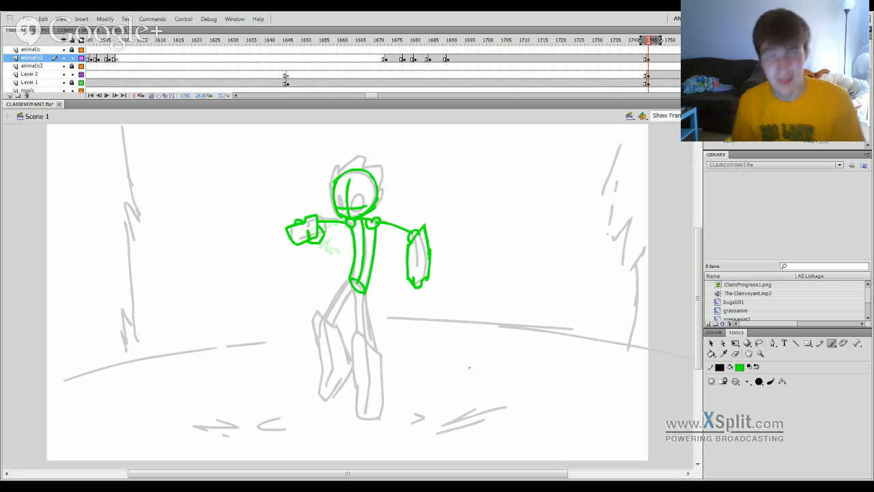
{"action": "left_click_drag", "start_coordinate": [362, 293], "coordinate": [367, 344]}
{"action": "key", "text": "ctrl+z"}
{"action": "key", "text": "ctrl+z"}
{"action": "key", "text": "ctrl+z"}
{"action": "key", "text": "ctrl+z"}
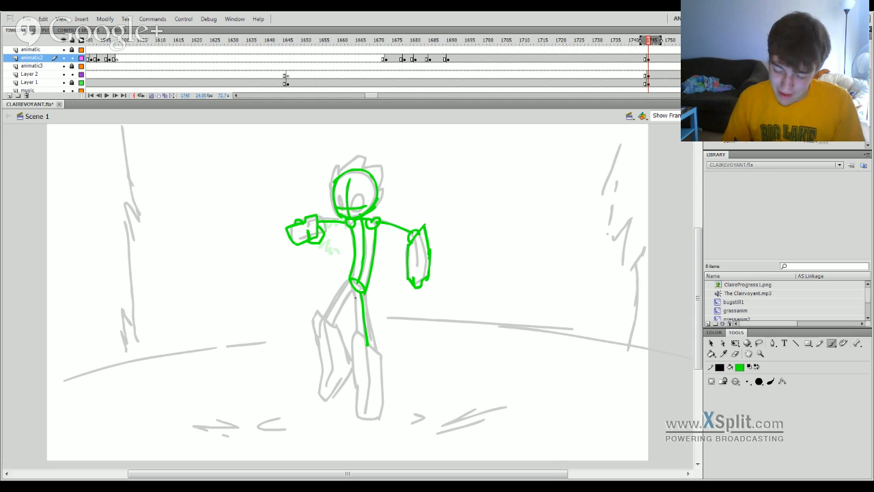
{"action": "left_click_drag", "start_coordinate": [356, 292], "coordinate": [358, 337]}
{"action": "key", "text": "ctrl+z"}
{"action": "mouse_move", "coordinate": [357, 293]}
{"action": "left_mouse_down"}
{"action": "mouse_move", "coordinate": [358, 335]}
{"action": "mouse_move", "coordinate": [377, 349]}
{"action": "left_mouse_up"}
{"action": "key", "text": "ctrl+z"}
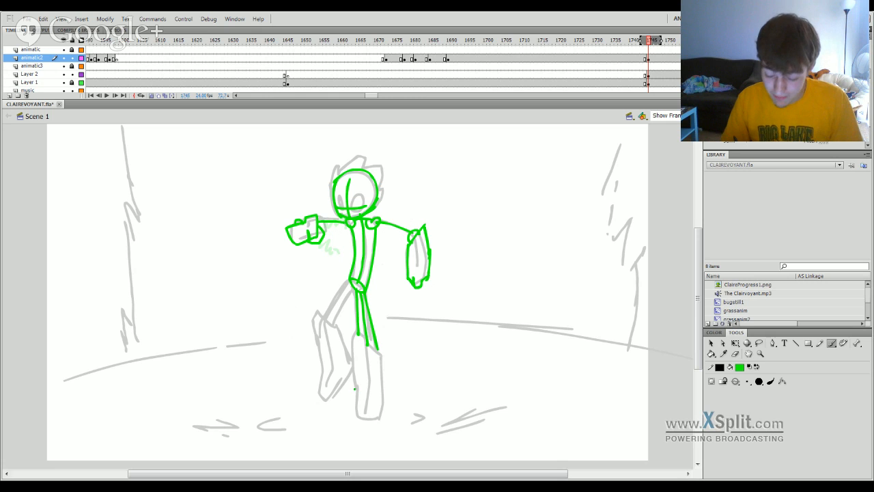
Outline the straight leg's wide lower leg and close it with a flat foot end.
{"action": "mouse_move", "coordinate": [355, 388]}
{"action": "left_mouse_down"}
{"action": "mouse_move", "coordinate": [355, 333]}
{"action": "mouse_move", "coordinate": [381, 355]}
{"action": "mouse_move", "coordinate": [380, 418]}
{"action": "left_mouse_up"}
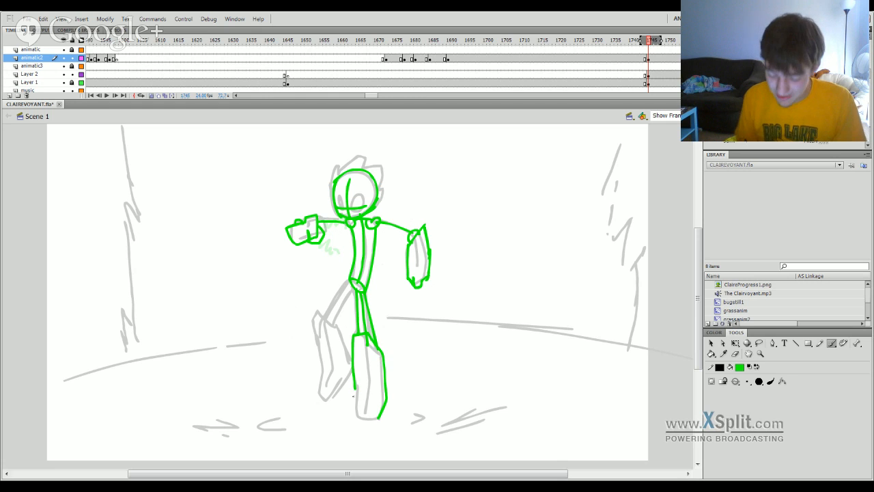
{"action": "left_click_drag", "start_coordinate": [355, 387], "coordinate": [348, 419]}
{"action": "key", "text": "ctrl+z"}
{"action": "mouse_move", "coordinate": [356, 387]}
{"action": "left_mouse_down"}
{"action": "mouse_move", "coordinate": [350, 413]}
{"action": "mouse_move", "coordinate": [370, 420]}
{"action": "left_mouse_up"}
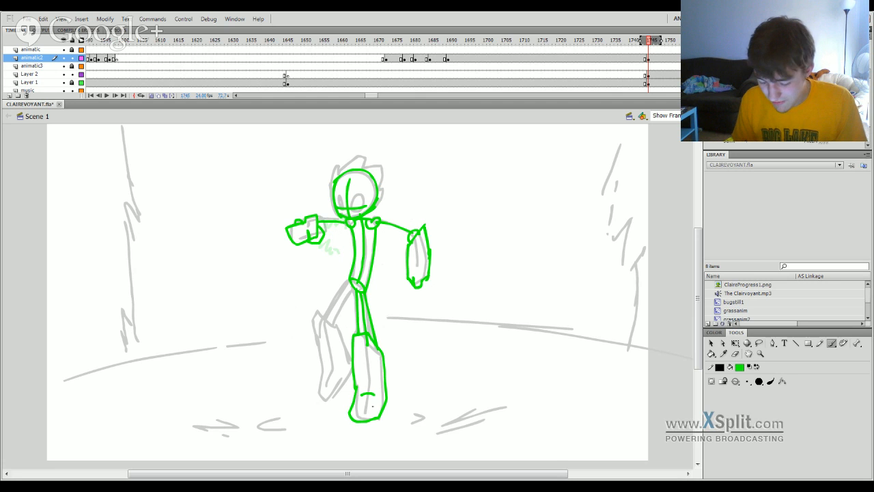
{"action": "key", "text": "ctrl+z"}
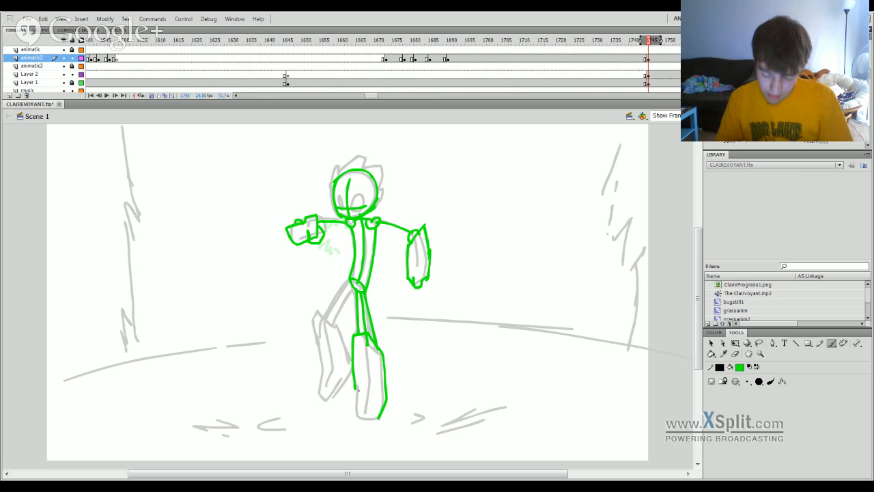
{"action": "left_click_drag", "start_coordinate": [355, 387], "coordinate": [353, 418]}
{"action": "key", "text": "ctrl+z"}
{"action": "key", "text": "ctrl+z"}
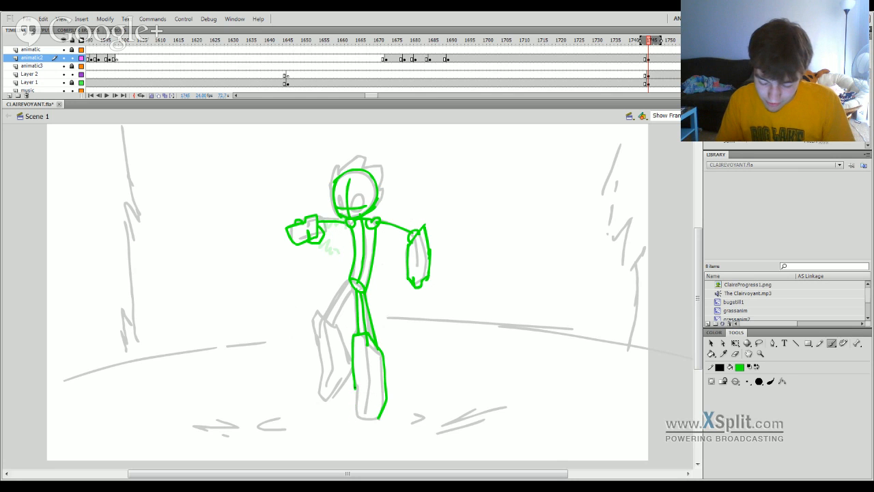
{"action": "mouse_move", "coordinate": [355, 387]}
{"action": "left_mouse_down"}
{"action": "mouse_move", "coordinate": [355, 419]}
{"action": "mouse_move", "coordinate": [371, 420]}
{"action": "left_mouse_up"}
{"action": "key", "text": "ctrl+z"}
{"action": "key", "text": "ctrl+z"}
{"action": "mouse_move", "coordinate": [355, 388]}
{"action": "left_mouse_down"}
{"action": "mouse_move", "coordinate": [353, 423]}
{"action": "mouse_move", "coordinate": [372, 415]}
{"action": "left_mouse_up"}
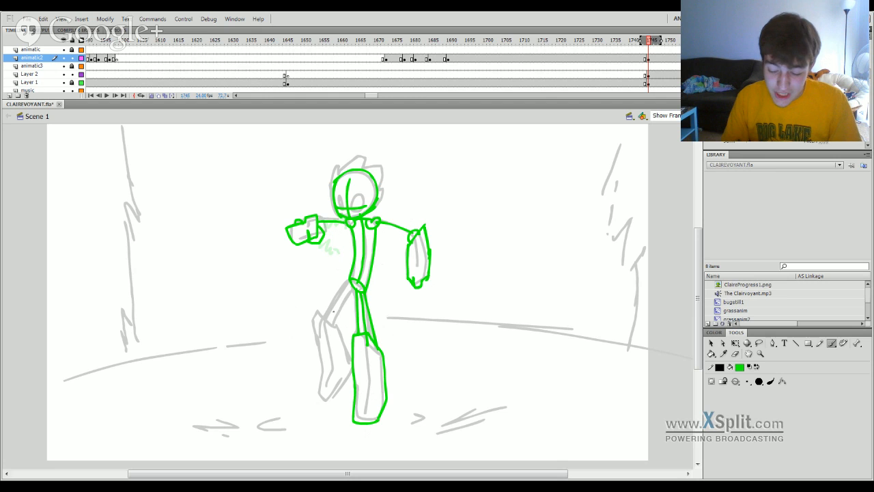
Draw the bent leg's thigh with a centre line and two outer edges from the hips to the knee.
{"action": "left_click_drag", "start_coordinate": [354, 287], "coordinate": [328, 319]}
{"action": "key", "text": "ctrl+z"}
{"action": "left_click_drag", "start_coordinate": [352, 286], "coordinate": [328, 321]}
{"action": "key", "text": "ctrl+z"}
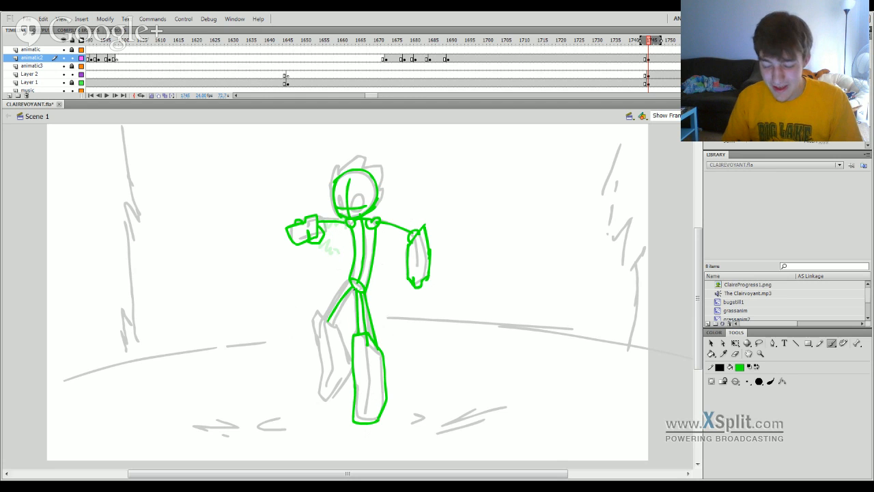
{"action": "key", "text": "ctrl+z"}
{"action": "mouse_move", "coordinate": [353, 286]}
{"action": "left_mouse_down"}
{"action": "mouse_move", "coordinate": [327, 321]}
{"action": "mouse_move", "coordinate": [357, 273]}
{"action": "left_mouse_up"}
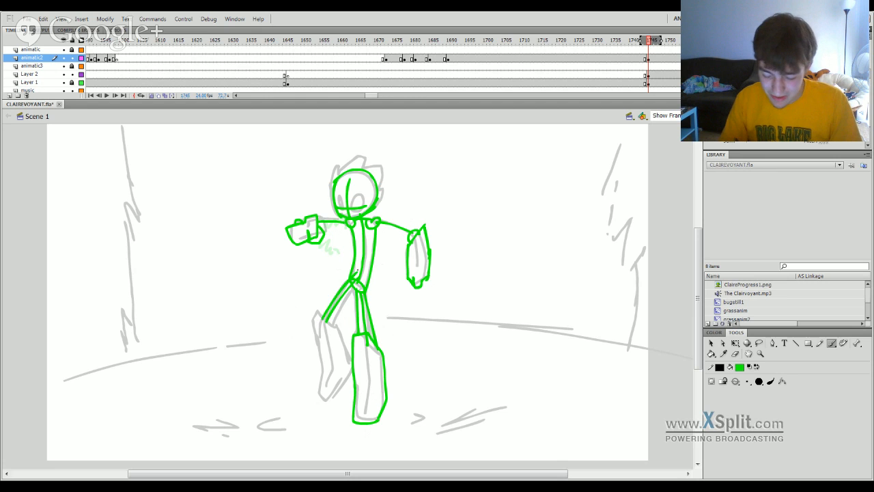
{"action": "key", "text": "ctrl+z"}
{"action": "left_click_drag", "start_coordinate": [323, 318], "coordinate": [349, 280]}
{"action": "key", "text": "ctrl+z"}
{"action": "left_click_drag", "start_coordinate": [324, 318], "coordinate": [351, 280]}
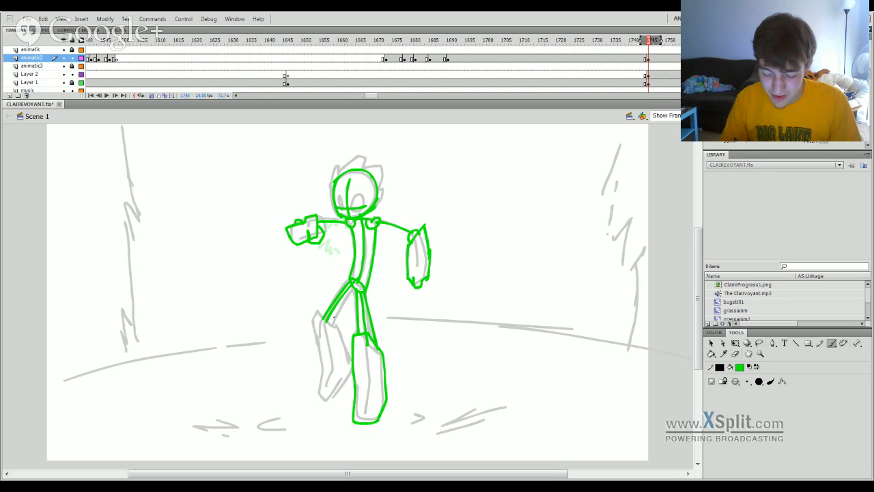
{"action": "left_click_drag", "start_coordinate": [333, 326], "coordinate": [355, 284]}
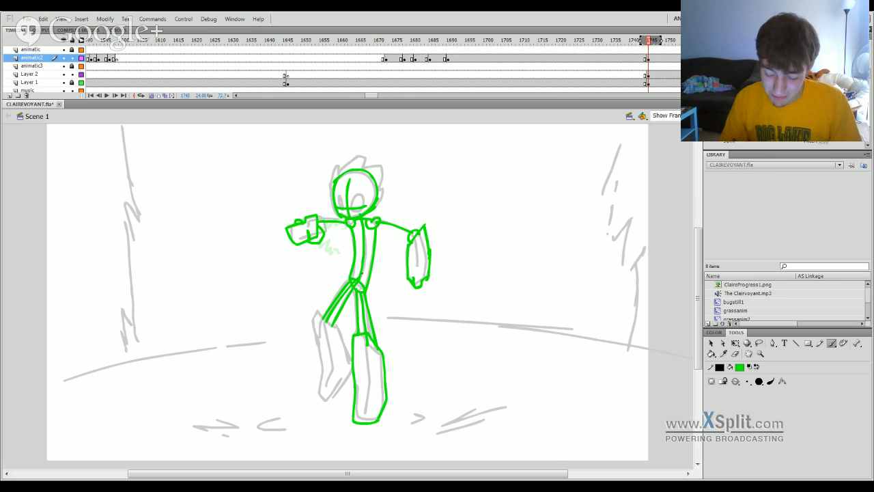
{"action": "key", "text": "ctrl+z"}
{"action": "left_click_drag", "start_coordinate": [334, 325], "coordinate": [362, 279]}
{"action": "key", "text": "ctrl+z"}
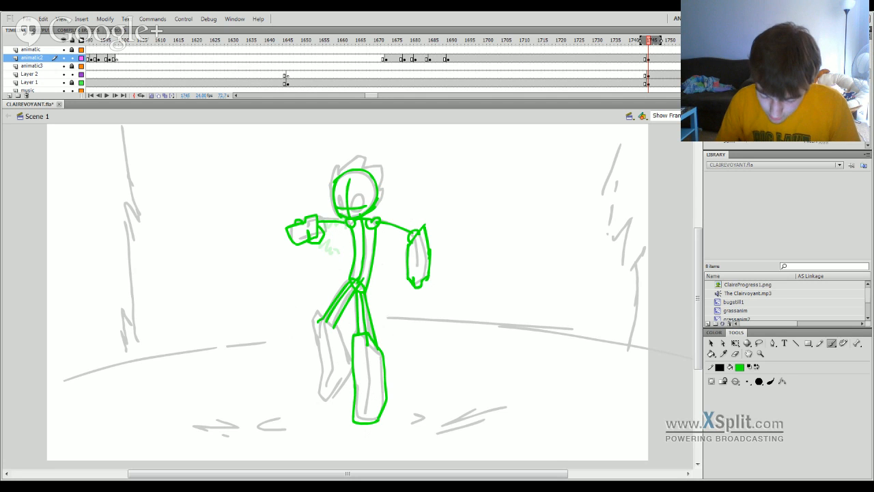
Outline the bent leg's lower leg and add joint circles at both knees and the right elbow.
{"action": "mouse_move", "coordinate": [330, 319]}
{"action": "left_mouse_down"}
{"action": "mouse_move", "coordinate": [309, 321]}
{"action": "mouse_move", "coordinate": [322, 361]}
{"action": "left_mouse_up"}
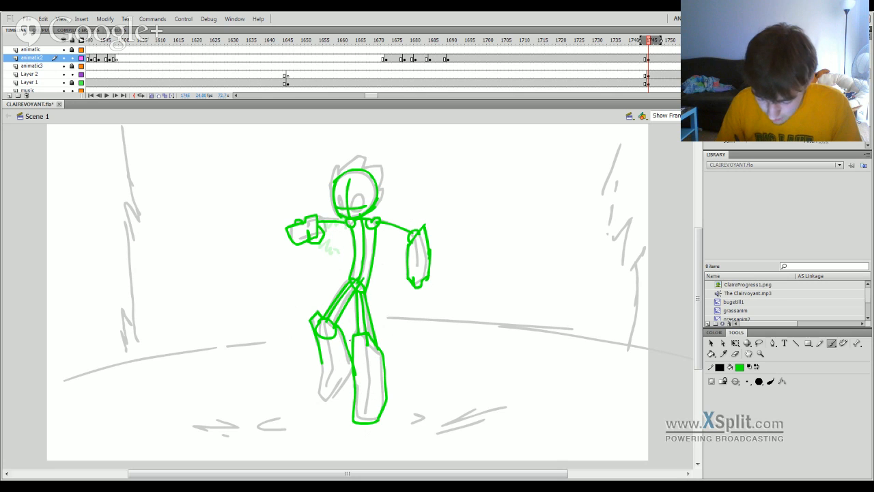
{"action": "left_click_drag", "start_coordinate": [376, 346], "coordinate": [369, 338]}
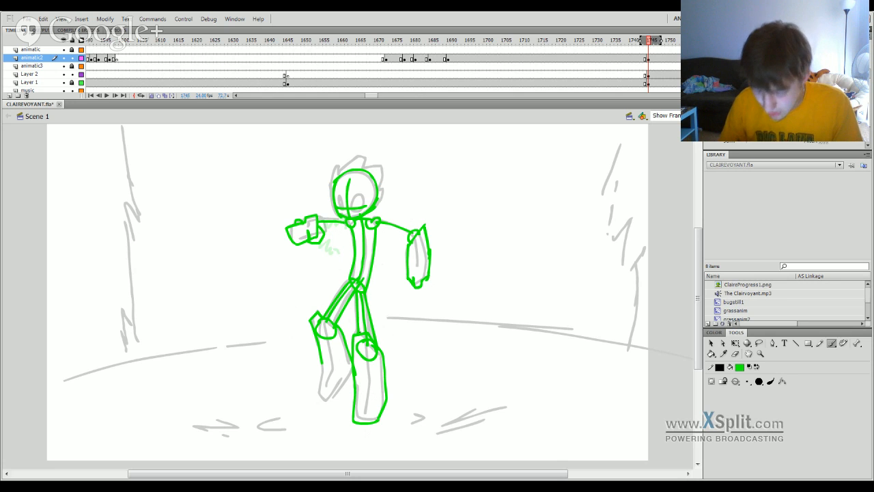
{"action": "left_click_drag", "start_coordinate": [420, 235], "coordinate": [412, 233]}
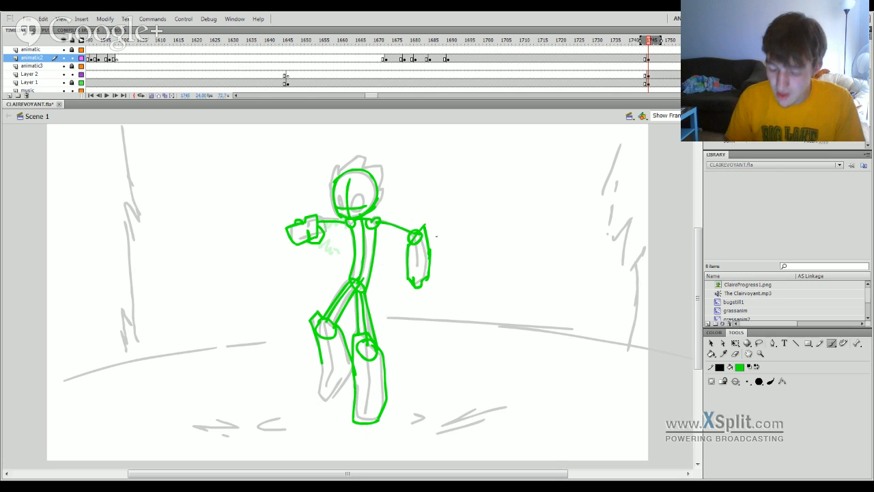
{"action": "mouse_move", "coordinate": [321, 358]}
{"action": "left_mouse_down"}
{"action": "mouse_move", "coordinate": [317, 391]}
{"action": "mouse_move", "coordinate": [333, 398]}
{"action": "mouse_move", "coordinate": [349, 373]}
{"action": "left_mouse_up"}
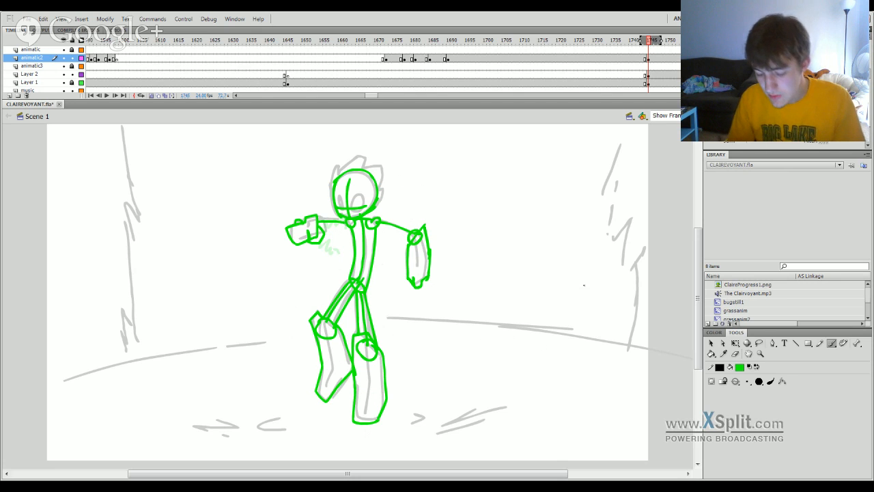
Hide the grey reference figure on Layer 2 and insert a blank animatic2 keyframe at frame 1750.
{"action": "left_click", "coordinate": [63, 82]}
{"action": "left_click", "coordinate": [63, 82]}
{"action": "left_click", "coordinate": [62, 74]}
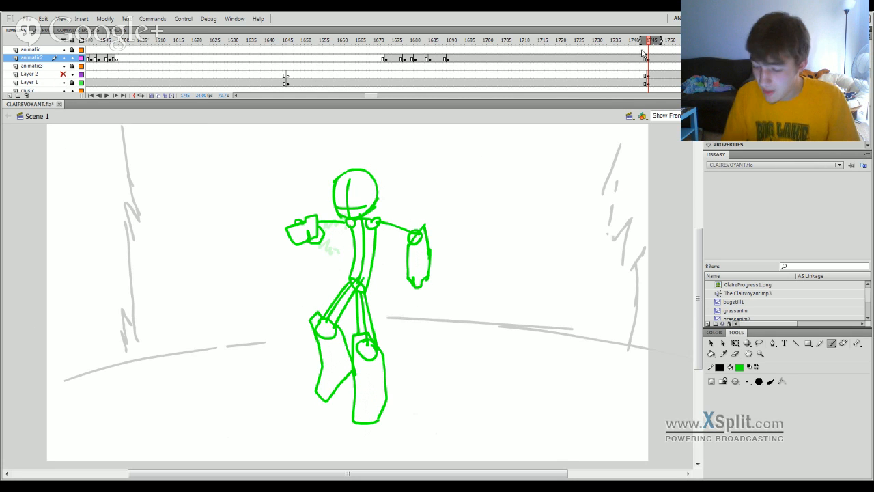
{"action": "left_click", "coordinate": [663, 62]}
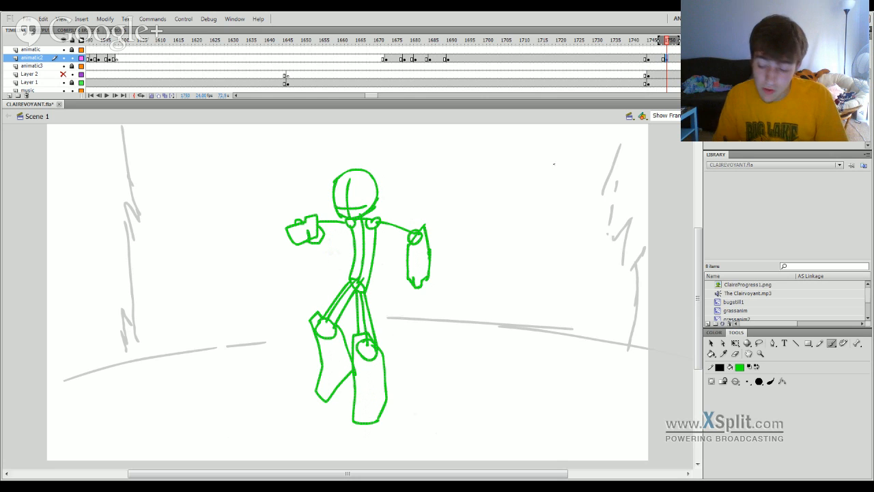
Select the keyframe at frame 1745 on the animatic2 layer.
{"action": "left_click", "coordinate": [648, 60]}
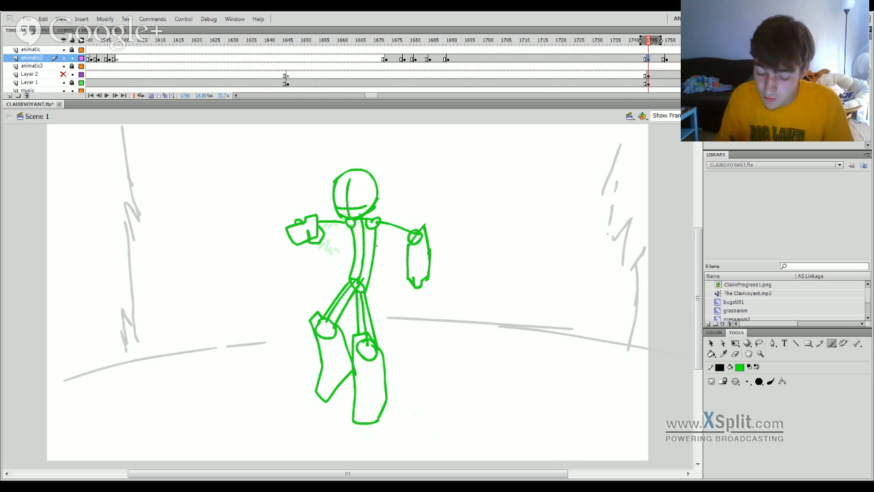
{"action": "key", "text": "q"}
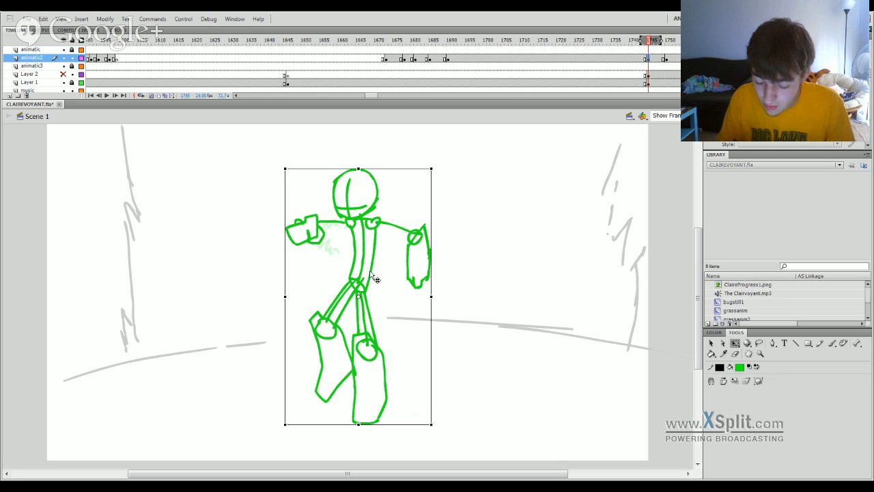
{"action": "left_click_drag", "start_coordinate": [371, 276], "coordinate": [370, 271]}
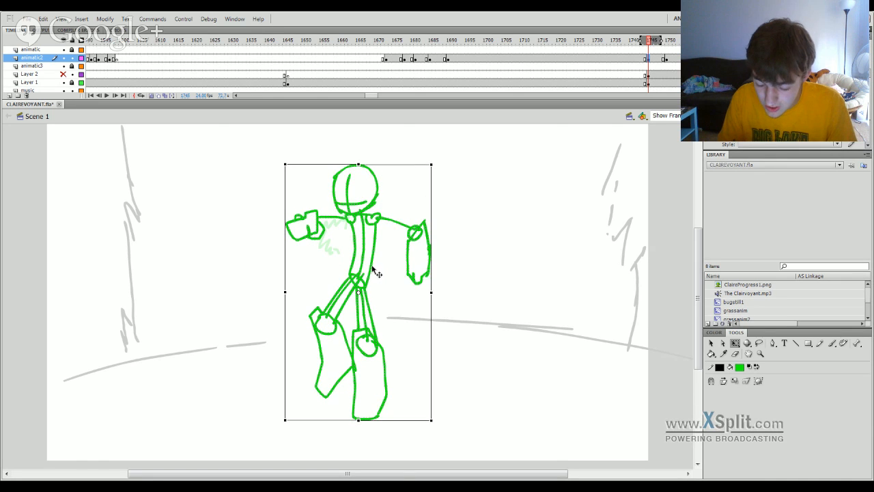
{"action": "left_click", "coordinate": [392, 245]}
{"action": "key", "text": "ctrl+z"}
{"action": "left_click", "coordinate": [450, 190]}
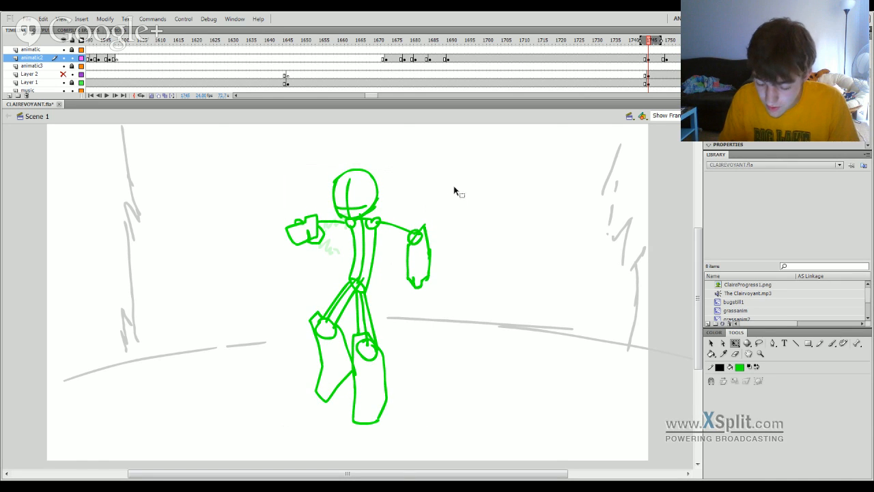
Erase both of the figure's arms on frame 1745 and extend the onion-skin range to frame 1750.
{"action": "left_click", "coordinate": [735, 353]}
{"action": "left_click_drag", "start_coordinate": [385, 217], "coordinate": [421, 234]}
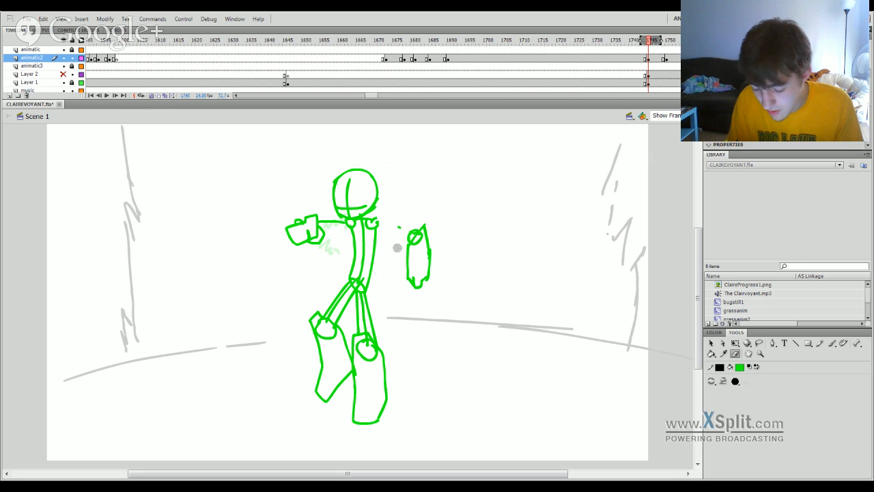
{"action": "left_click_drag", "start_coordinate": [660, 43], "coordinate": [668, 42]}
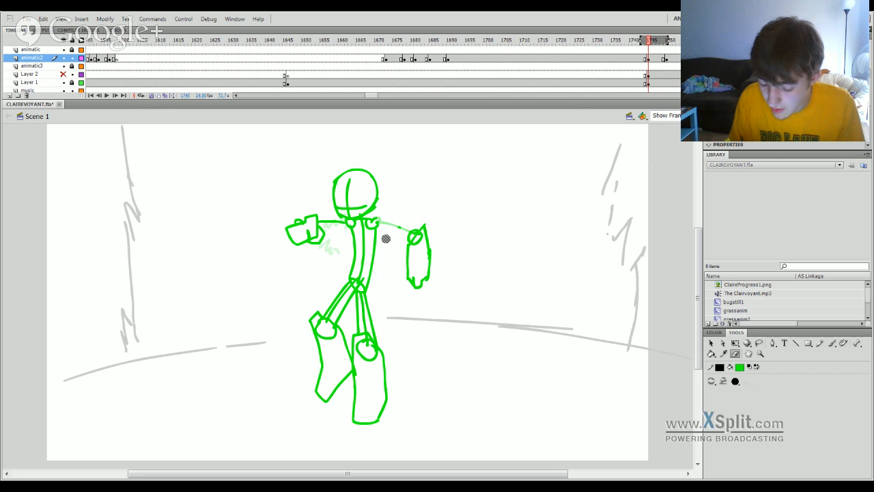
{"action": "left_click_drag", "start_coordinate": [396, 226], "coordinate": [404, 230]}
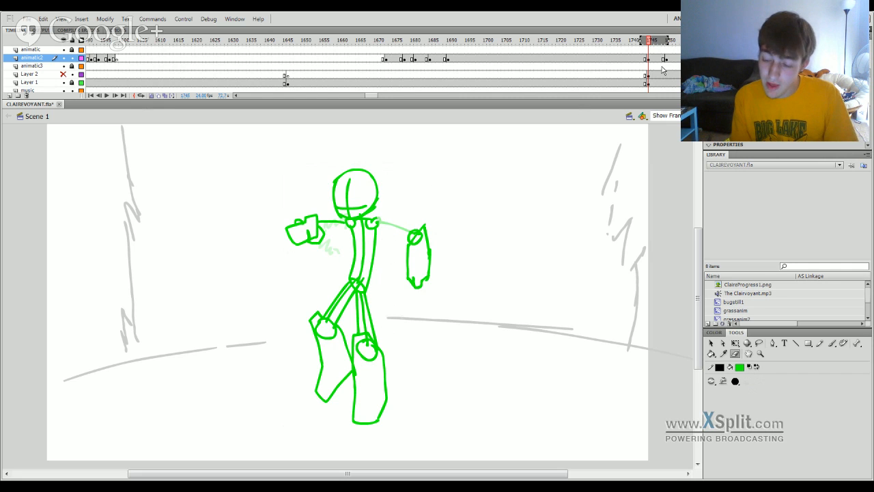
{"action": "mouse_move", "coordinate": [418, 232]}
{"action": "left_mouse_down"}
{"action": "mouse_move", "coordinate": [397, 250]}
{"action": "mouse_move", "coordinate": [409, 252]}
{"action": "mouse_move", "coordinate": [444, 223]}
{"action": "mouse_move", "coordinate": [404, 271]}
{"action": "mouse_move", "coordinate": [431, 264]}
{"action": "mouse_move", "coordinate": [423, 287]}
{"action": "left_mouse_up"}
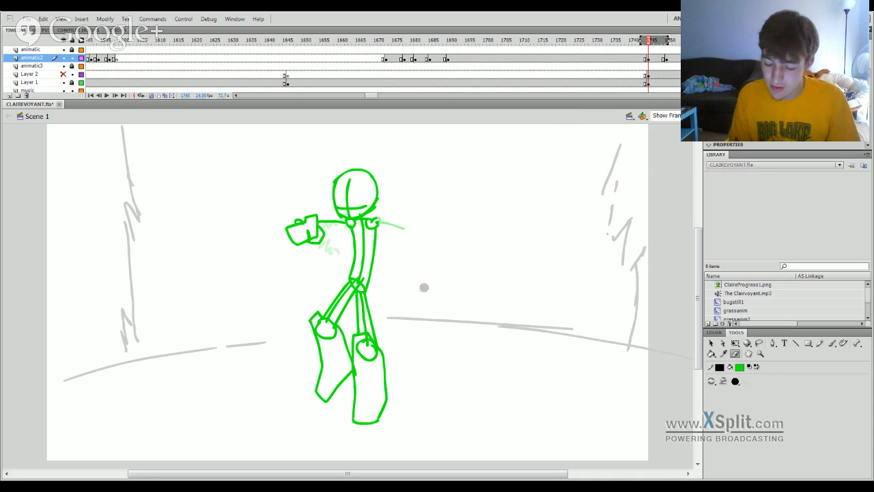
{"action": "mouse_move", "coordinate": [318, 238]}
{"action": "left_mouse_down"}
{"action": "mouse_move", "coordinate": [305, 214]}
{"action": "mouse_move", "coordinate": [303, 226]}
{"action": "mouse_move", "coordinate": [366, 216]}
{"action": "mouse_move", "coordinate": [386, 188]}
{"action": "mouse_move", "coordinate": [318, 195]}
{"action": "mouse_move", "coordinate": [336, 218]}
{"action": "mouse_move", "coordinate": [360, 228]}
{"action": "mouse_move", "coordinate": [358, 220]}
{"action": "left_mouse_up"}
Lasso the figure's head and move it slightly down toward the shoulders.
{"action": "left_click", "coordinate": [759, 342]}
{"action": "left_click", "coordinate": [397, 192]}
Redraw the right arm in a lowered pose with a shoulder circle, curved upper arm, elbow circle and forearm centre line.
{"action": "key", "text": "b"}
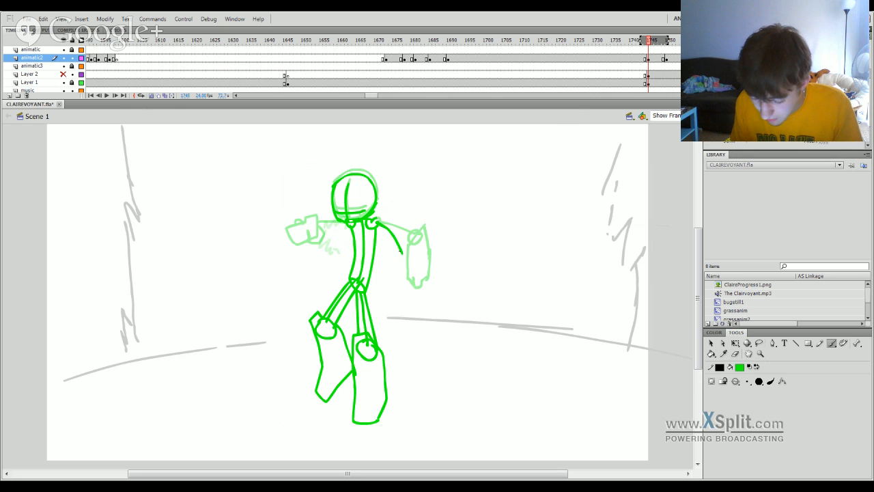
{"action": "key", "text": "e"}
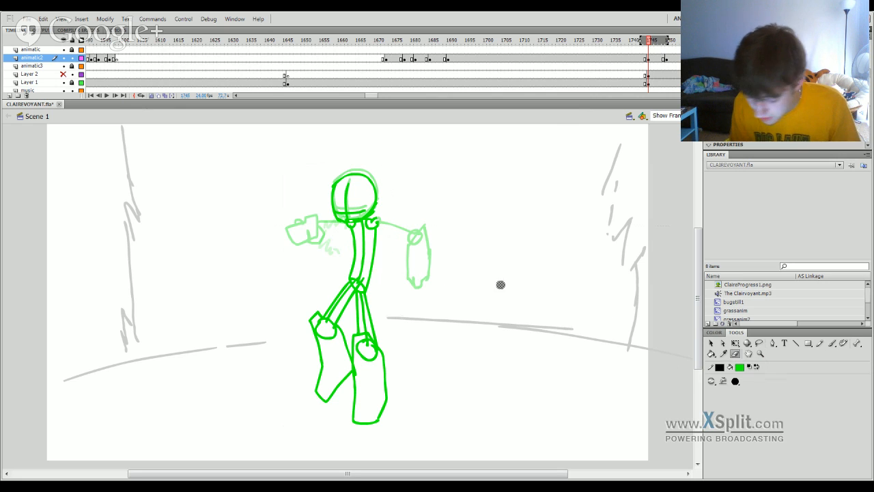
{"action": "key", "text": "b"}
{"action": "mouse_move", "coordinate": [369, 231]}
{"action": "left_mouse_down"}
{"action": "mouse_move", "coordinate": [406, 255]}
{"action": "mouse_move", "coordinate": [391, 306]}
{"action": "left_mouse_up"}
{"action": "key", "text": "ctrl+z"}
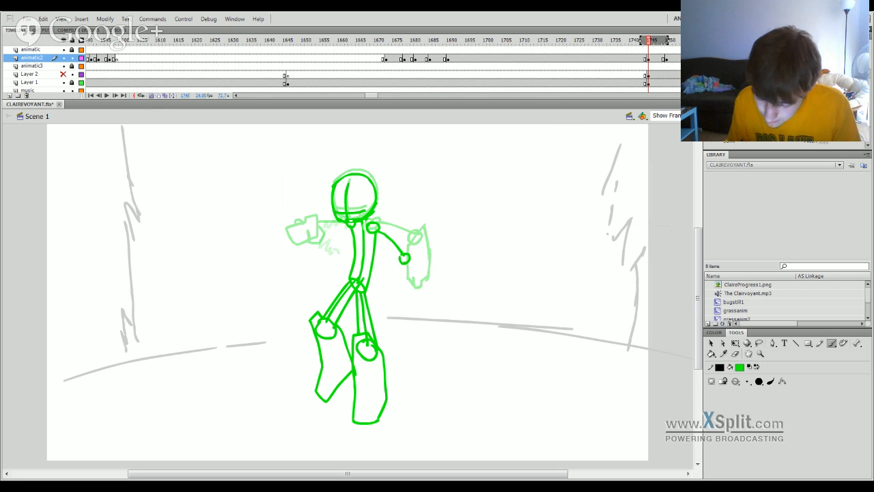
{"action": "left_click_drag", "start_coordinate": [404, 264], "coordinate": [391, 306]}
Outline the right forearm around its centre line with a slanted edge across the elbow, two long sides and a flat end.
{"action": "mouse_move", "coordinate": [653, 47]}
{"action": "left_mouse_down"}
{"action": "mouse_move", "coordinate": [669, 43]}
{"action": "mouse_move", "coordinate": [656, 42]}
{"action": "left_mouse_up"}
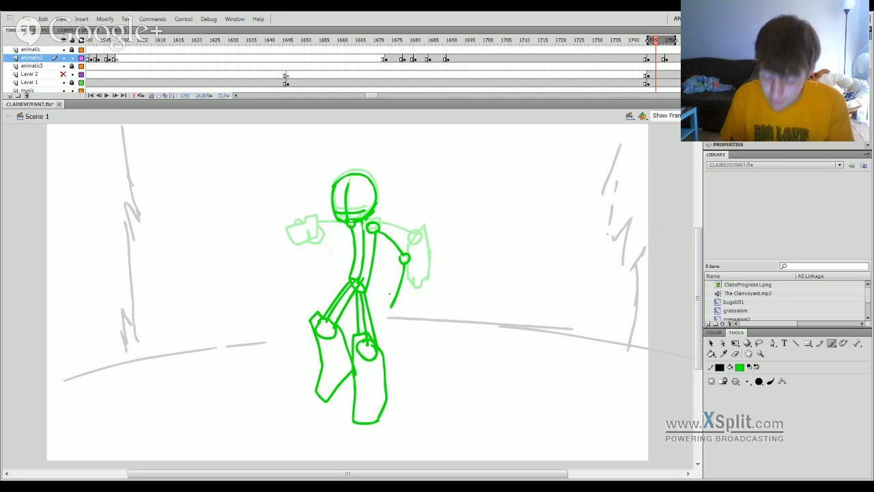
{"action": "key", "text": "b"}
{"action": "key", "text": "b"}
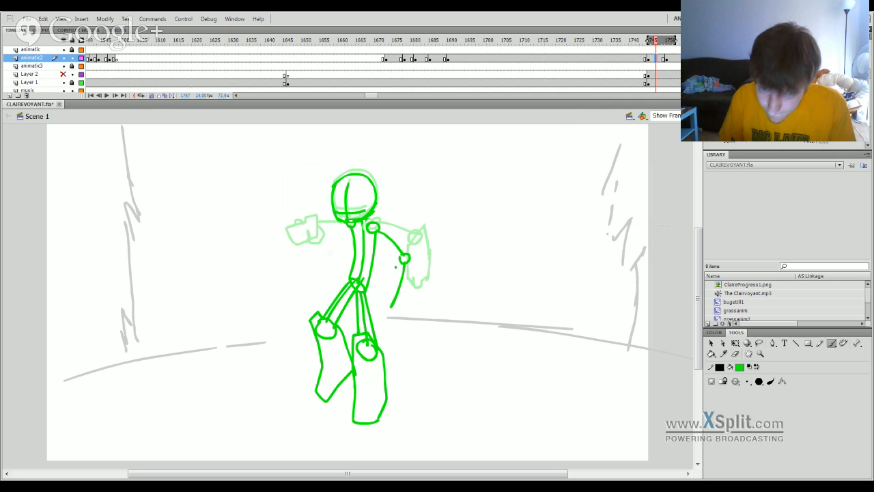
{"action": "left_click_drag", "start_coordinate": [396, 267], "coordinate": [420, 253]}
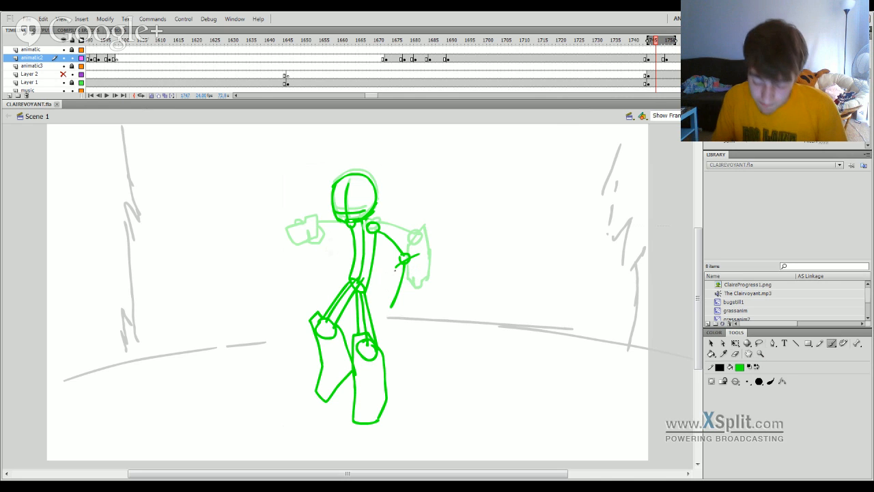
{"action": "left_click_drag", "start_coordinate": [399, 265], "coordinate": [383, 297]}
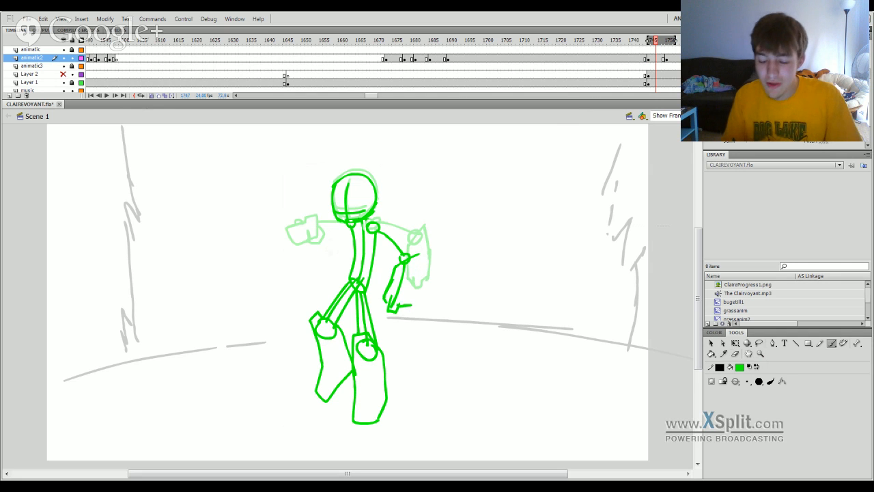
{"action": "left_click_drag", "start_coordinate": [419, 273], "coordinate": [415, 301]}
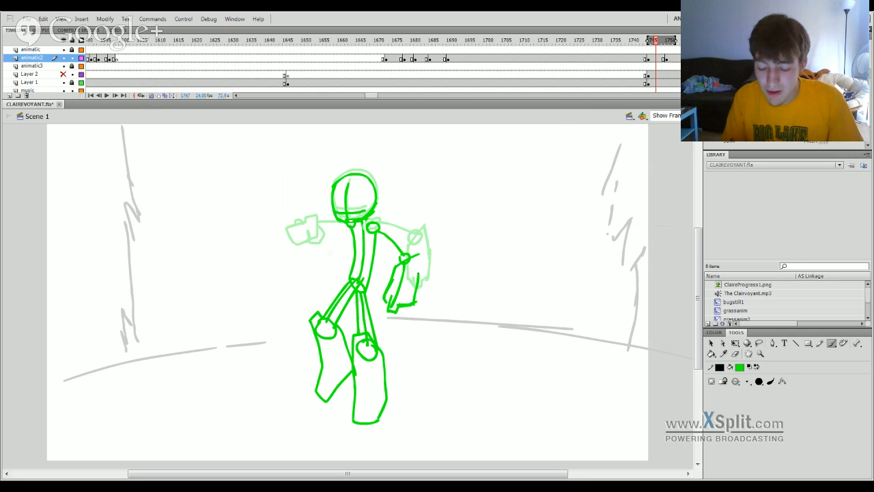
{"action": "left_click_drag", "start_coordinate": [419, 256], "coordinate": [418, 279]}
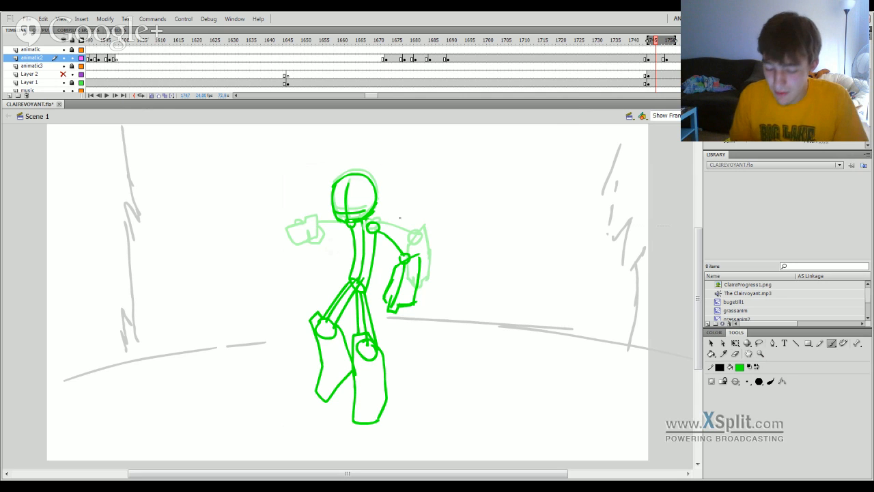
Redraw the left shoulder circle lower, and add a lowered boxy forearm with fist joined to it by an upper-arm line.
{"action": "key", "text": "e"}
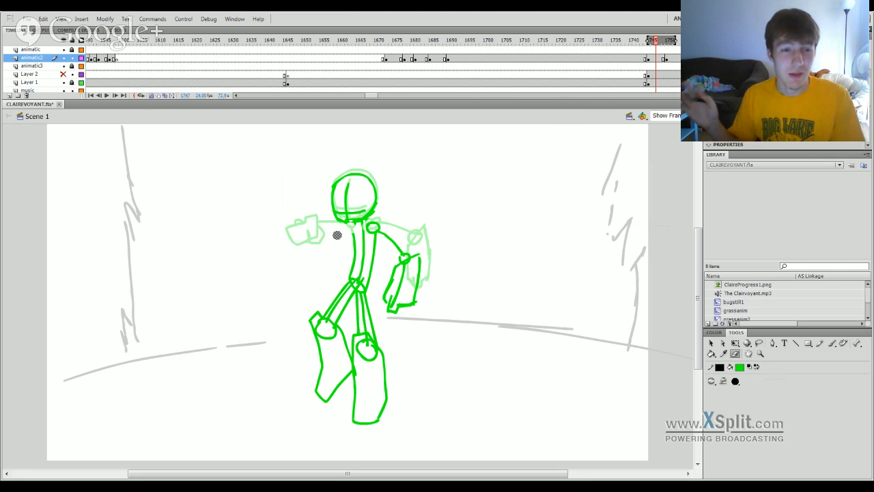
{"action": "key", "text": "b"}
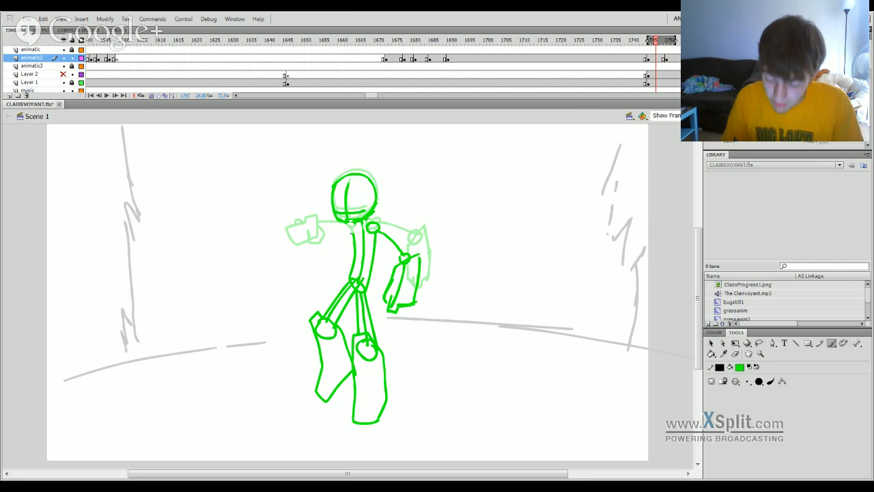
{"action": "left_click_drag", "start_coordinate": [348, 224], "coordinate": [351, 232]}
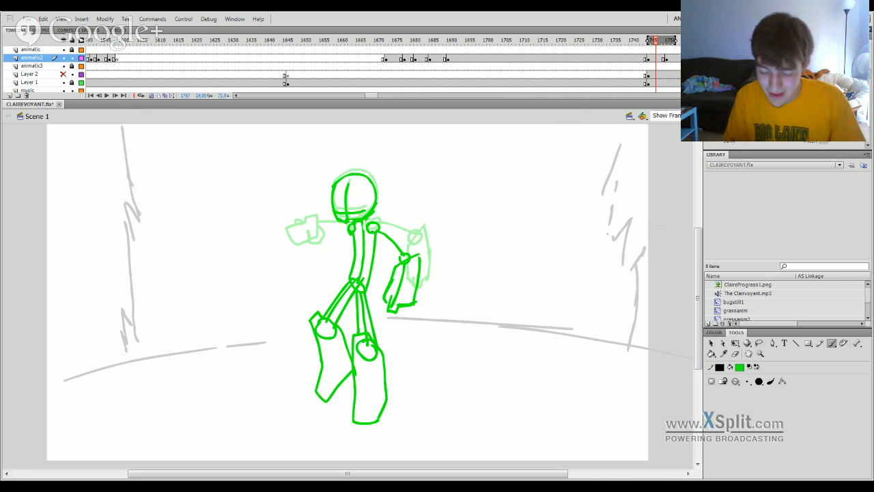
{"action": "mouse_move", "coordinate": [302, 262]}
{"action": "left_mouse_down"}
{"action": "mouse_move", "coordinate": [325, 240]}
{"action": "mouse_move", "coordinate": [332, 261]}
{"action": "mouse_move", "coordinate": [316, 268]}
{"action": "mouse_move", "coordinate": [304, 259]}
{"action": "mouse_move", "coordinate": [337, 258]}
{"action": "left_mouse_up"}
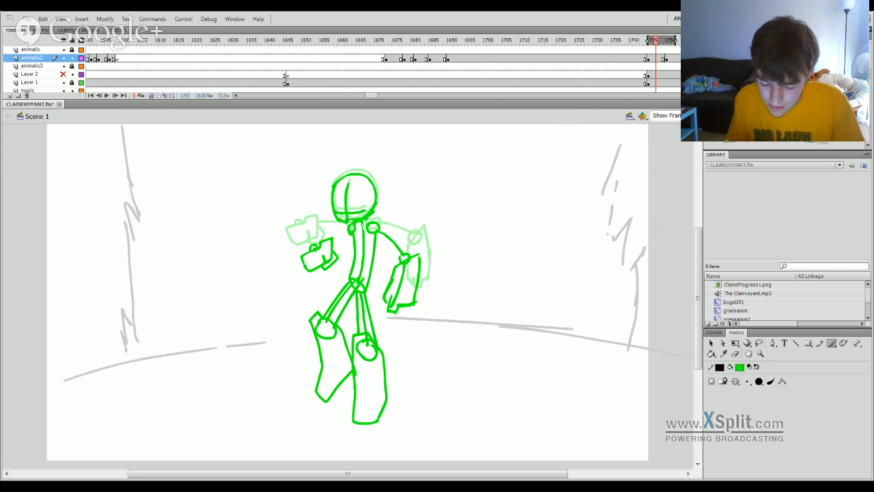
{"action": "left_click_drag", "start_coordinate": [350, 231], "coordinate": [331, 239]}
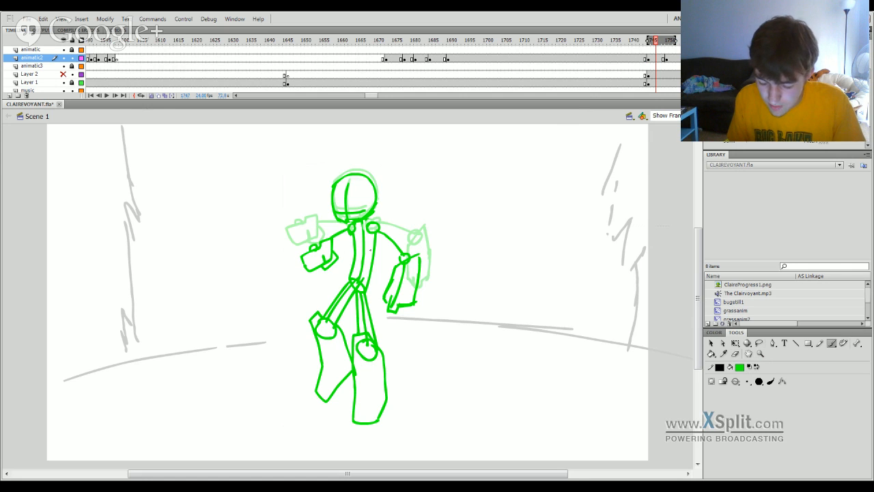
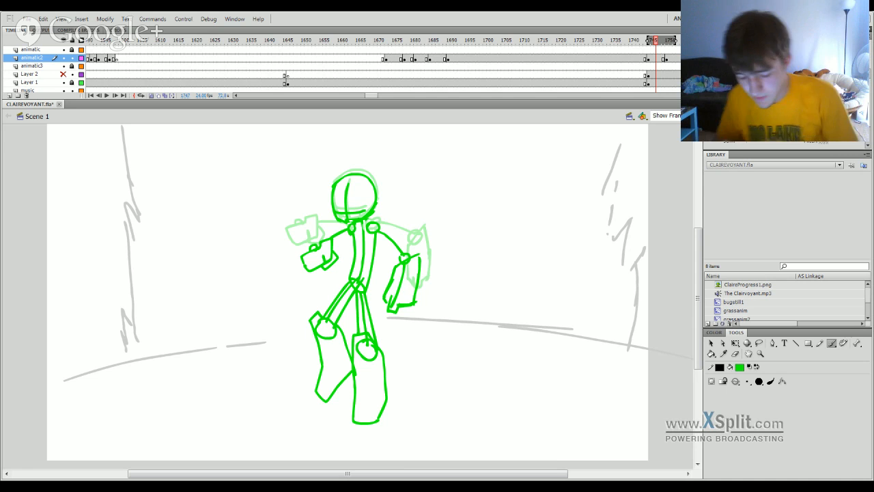
Flip through the frames between 1745 and 1750 to compare the figure's poses.
{"action": "left_click", "coordinate": [642, 50]}
{"action": "left_click_drag", "start_coordinate": [642, 49], "coordinate": [660, 74]}
{"action": "key", "text": "period"}
{"action": "key", "text": "period"}
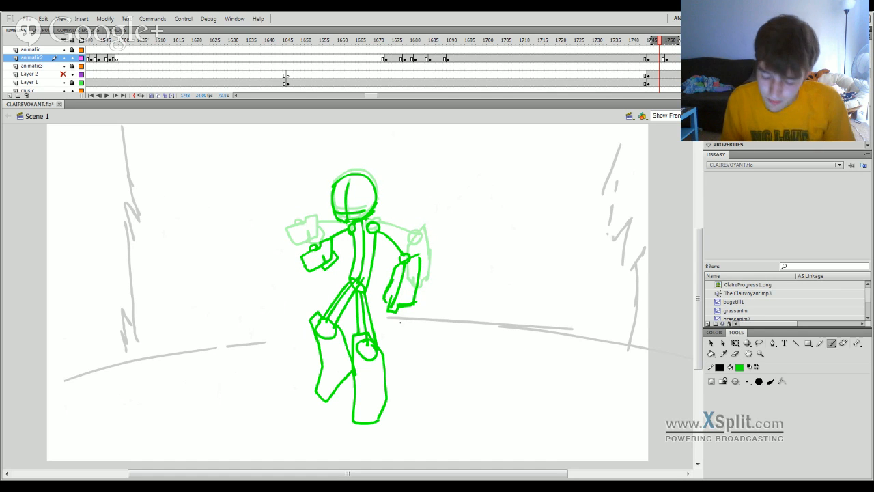
Try erasing the upper parts of both thighs just below the hip joint.
{"action": "left_click", "coordinate": [735, 354]}
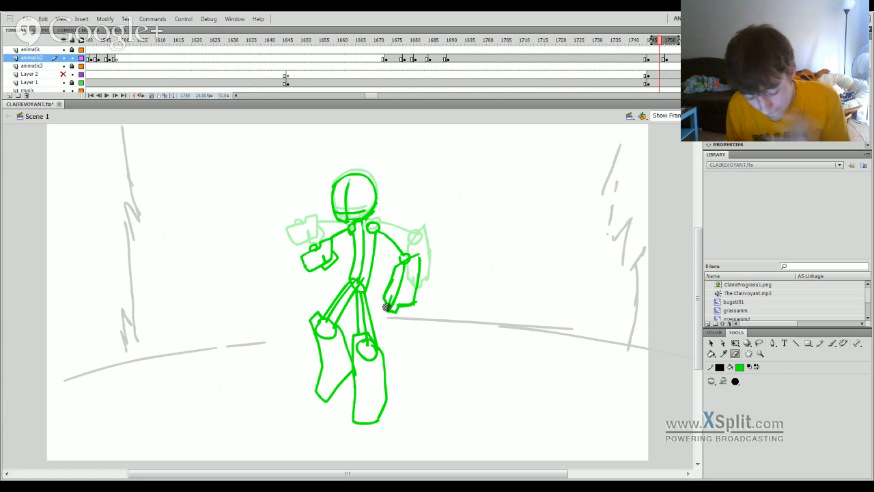
{"action": "mouse_move", "coordinate": [342, 291]}
{"action": "left_mouse_down"}
{"action": "mouse_move", "coordinate": [337, 299]}
{"action": "mouse_move", "coordinate": [352, 295]}
{"action": "mouse_move", "coordinate": [363, 316]}
{"action": "left_mouse_up"}
{"action": "key", "text": "ctrl+z"}
{"action": "key", "text": "ctrl+z"}
{"action": "key", "text": "ctrl+z"}
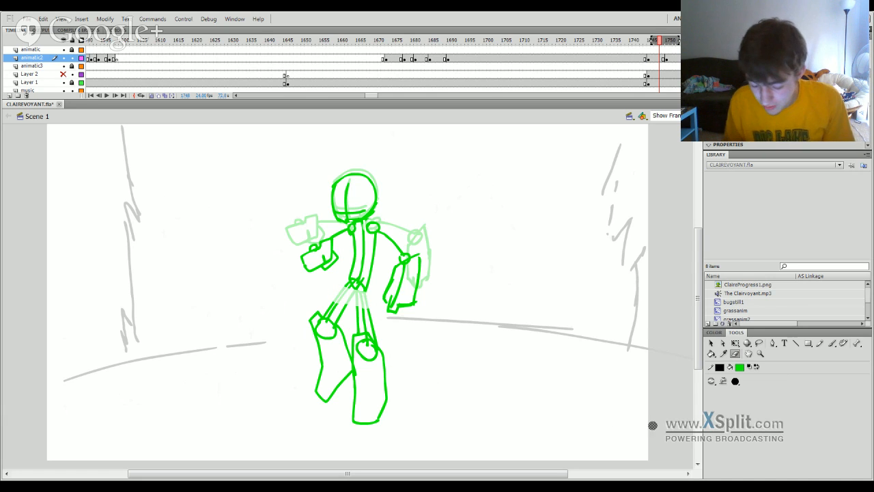
Lasso the figure's right leg and rotate it slightly outward from the hip.
{"action": "left_click", "coordinate": [759, 343]}
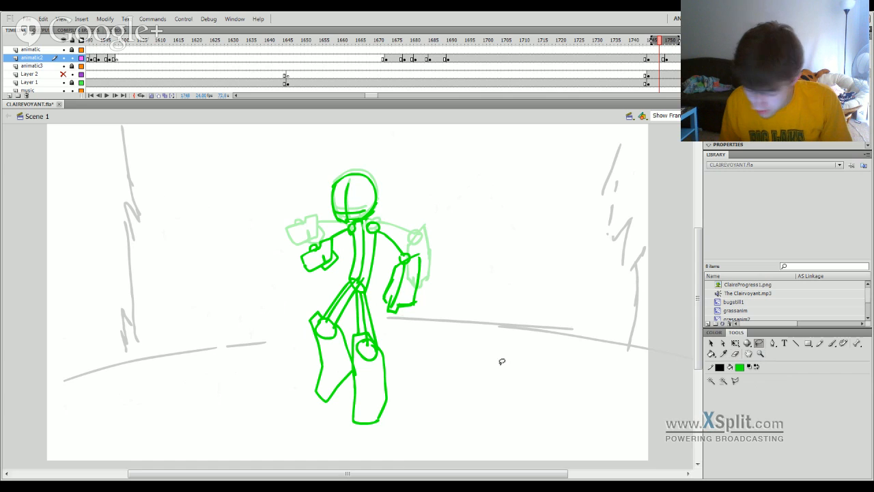
{"action": "mouse_move", "coordinate": [354, 429]}
{"action": "left_mouse_down"}
{"action": "mouse_move", "coordinate": [351, 337]}
{"action": "mouse_move", "coordinate": [365, 287]}
{"action": "mouse_move", "coordinate": [395, 332]}
{"action": "mouse_move", "coordinate": [402, 389]}
{"action": "mouse_move", "coordinate": [362, 433]}
{"action": "mouse_move", "coordinate": [395, 409]}
{"action": "left_mouse_up"}
{"action": "key", "text": "q"}
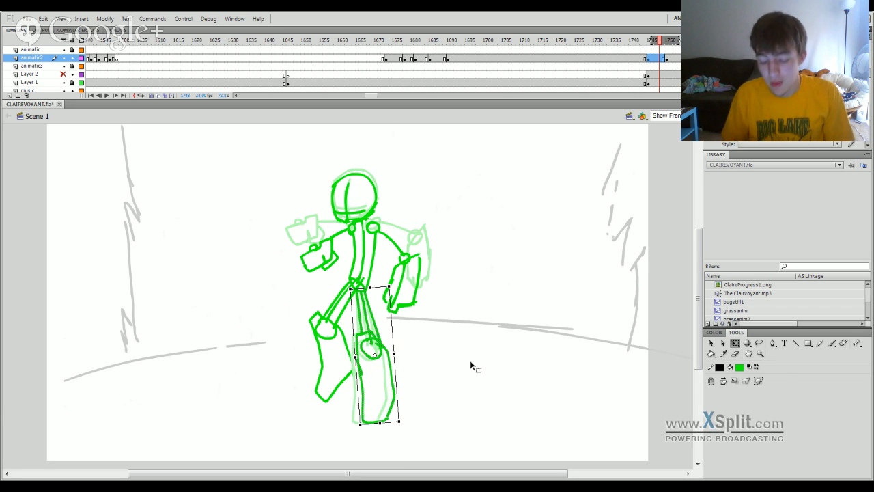
Erase the bent left leg and redraw it straighter and lower, with two thigh lines, a knee circle and a boxy lower leg.
{"action": "left_click", "coordinate": [736, 355]}
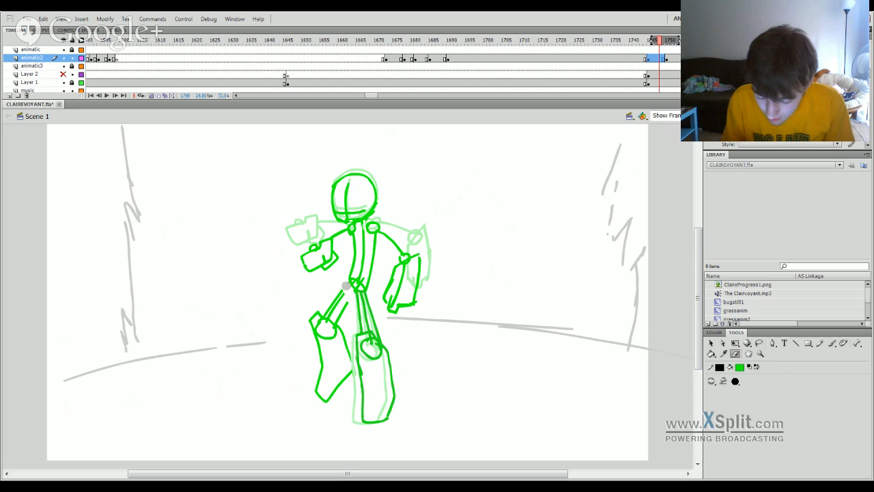
{"action": "mouse_move", "coordinate": [347, 299]}
{"action": "left_mouse_down"}
{"action": "mouse_move", "coordinate": [348, 333]}
{"action": "mouse_move", "coordinate": [345, 296]}
{"action": "mouse_move", "coordinate": [329, 320]}
{"action": "mouse_move", "coordinate": [338, 345]}
{"action": "mouse_move", "coordinate": [356, 321]}
{"action": "mouse_move", "coordinate": [360, 338]}
{"action": "mouse_move", "coordinate": [341, 319]}
{"action": "mouse_move", "coordinate": [353, 350]}
{"action": "mouse_move", "coordinate": [326, 402]}
{"action": "mouse_move", "coordinate": [337, 348]}
{"action": "mouse_move", "coordinate": [316, 356]}
{"action": "mouse_move", "coordinate": [301, 328]}
{"action": "left_mouse_up"}
{"action": "key", "text": "b"}
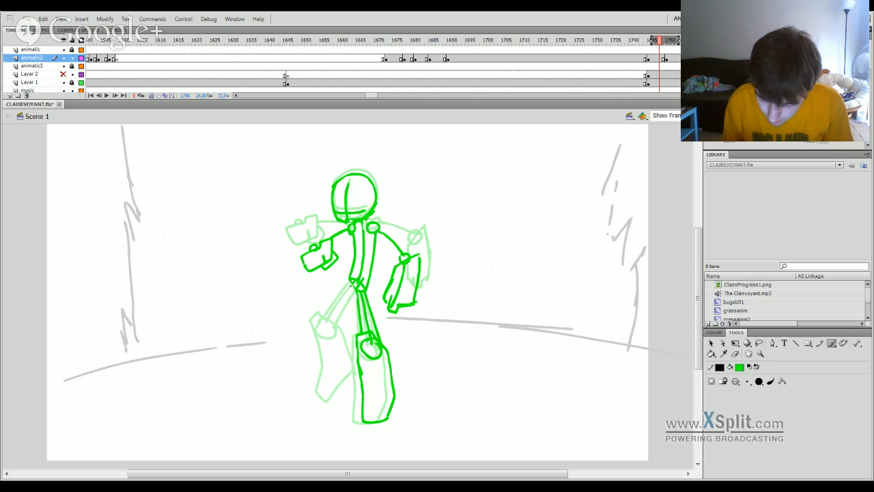
{"action": "left_click_drag", "start_coordinate": [352, 285], "coordinate": [334, 341]}
{"action": "key", "text": "ctrl+z"}
{"action": "left_click_drag", "start_coordinate": [348, 301], "coordinate": [334, 341]}
{"action": "left_click_drag", "start_coordinate": [335, 332], "coordinate": [336, 332]}
{"action": "mouse_move", "coordinate": [325, 393]}
{"action": "left_mouse_down"}
{"action": "mouse_move", "coordinate": [321, 327]}
{"action": "mouse_move", "coordinate": [352, 334]}
{"action": "left_mouse_up"}
{"action": "mouse_move", "coordinate": [317, 410]}
{"action": "left_mouse_down"}
{"action": "mouse_move", "coordinate": [337, 418]}
{"action": "mouse_move", "coordinate": [355, 396]}
{"action": "mouse_move", "coordinate": [319, 405]}
{"action": "left_mouse_up"}
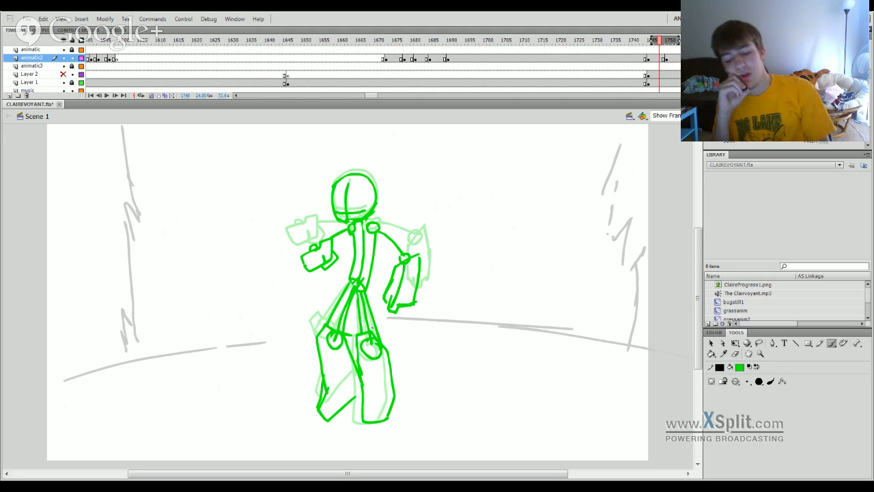
Try moving the whole figure upward from frame 1747.
{"action": "left_click", "coordinate": [646, 49]}
{"action": "left_click_drag", "start_coordinate": [646, 49], "coordinate": [679, 57]}
{"action": "left_click", "coordinate": [655, 60]}
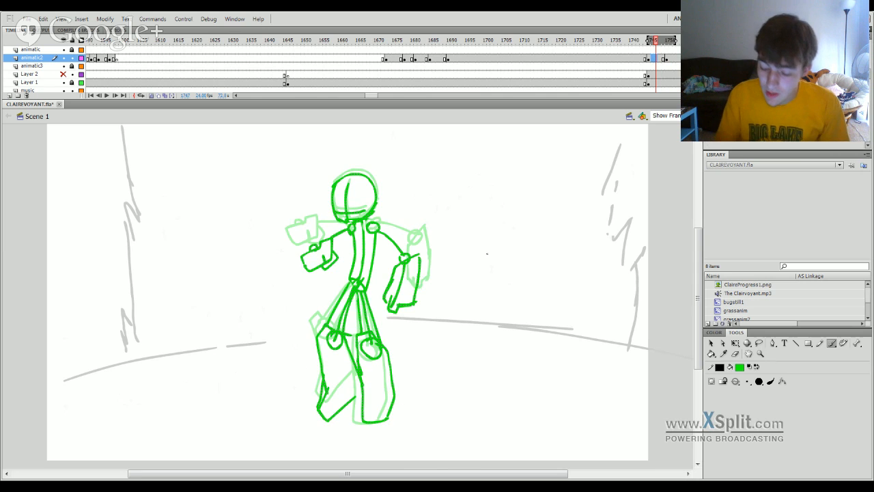
{"action": "key", "text": "q"}
{"action": "left_click_drag", "start_coordinate": [377, 234], "coordinate": [371, 219]}
{"action": "left_click_drag", "start_coordinate": [656, 44], "coordinate": [532, 270]}
{"action": "left_click", "coordinate": [511, 58]}
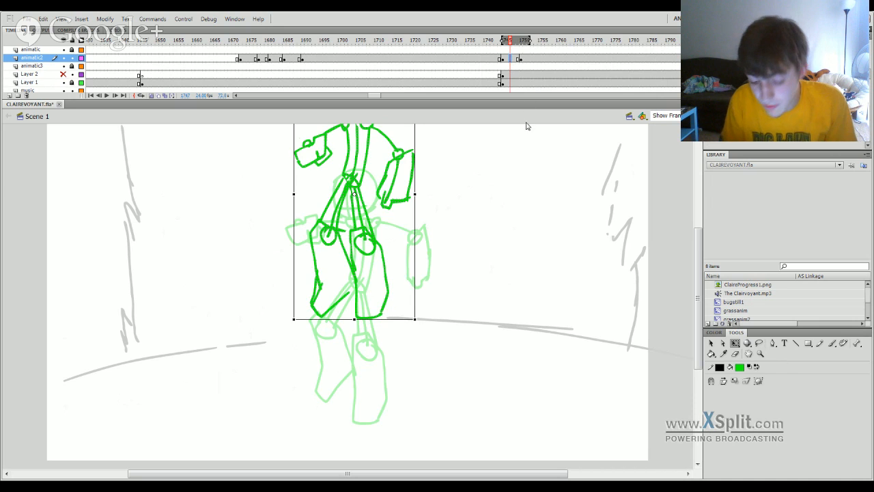
{"action": "key", "text": "ctrl+z"}
{"action": "left_click", "coordinate": [515, 58]}
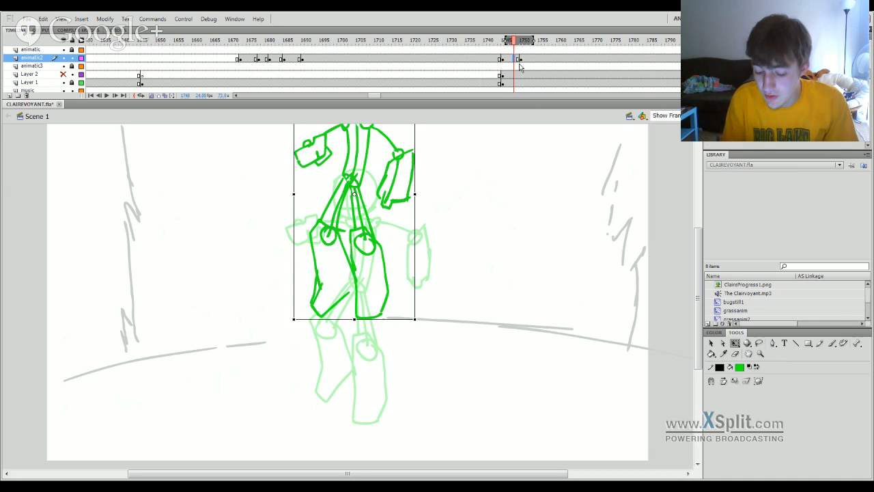
{"action": "key", "text": "ctrl+z"}
{"action": "key", "text": "ctrl+z"}
{"action": "key", "text": "ctrl+z"}
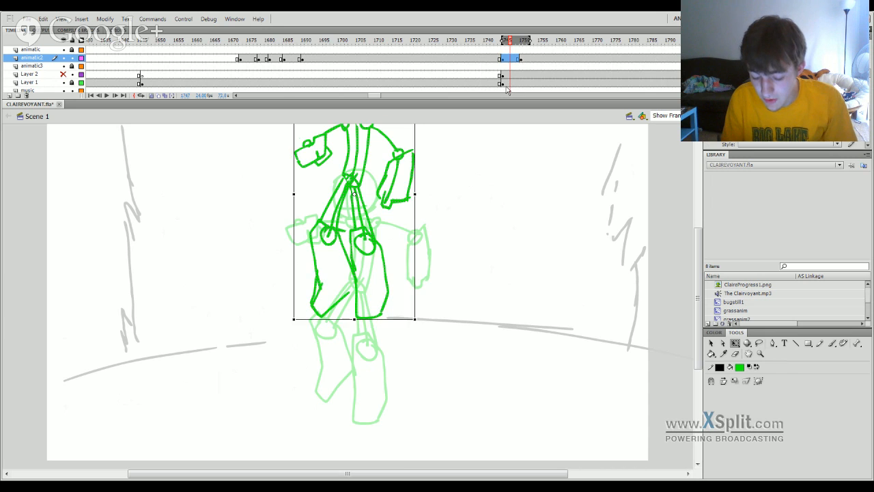
{"action": "key", "text": "ctrl+z"}
{"action": "key", "text": "ctrl+z"}
{"action": "key", "text": "ctrl+z"}
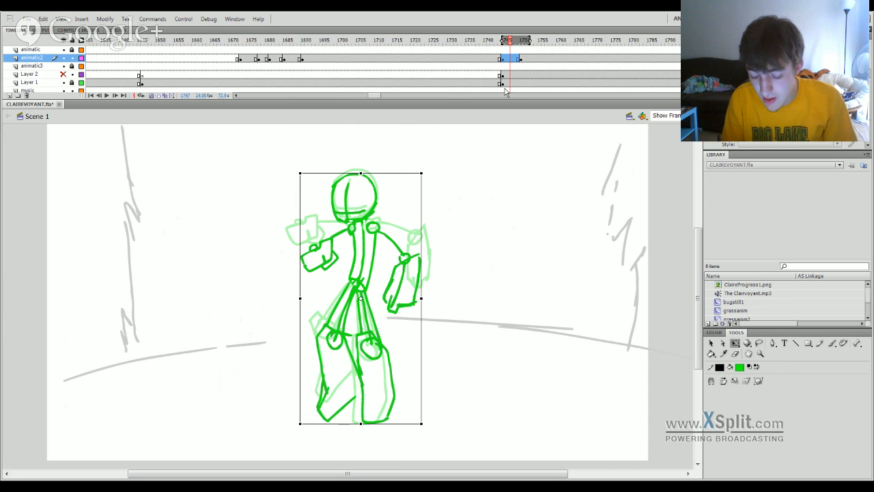
Try shifting the whole figure slightly upward from frame 1748.
{"action": "left_click", "coordinate": [516, 41]}
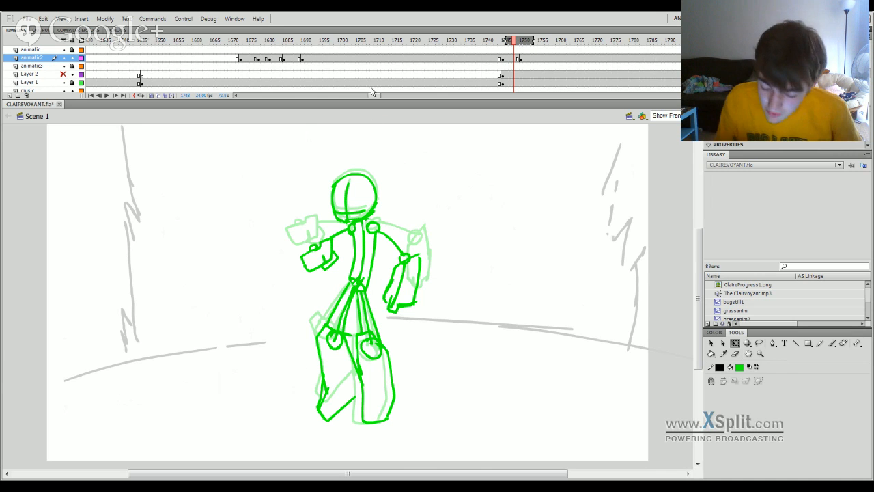
{"action": "left_click", "coordinate": [516, 58]}
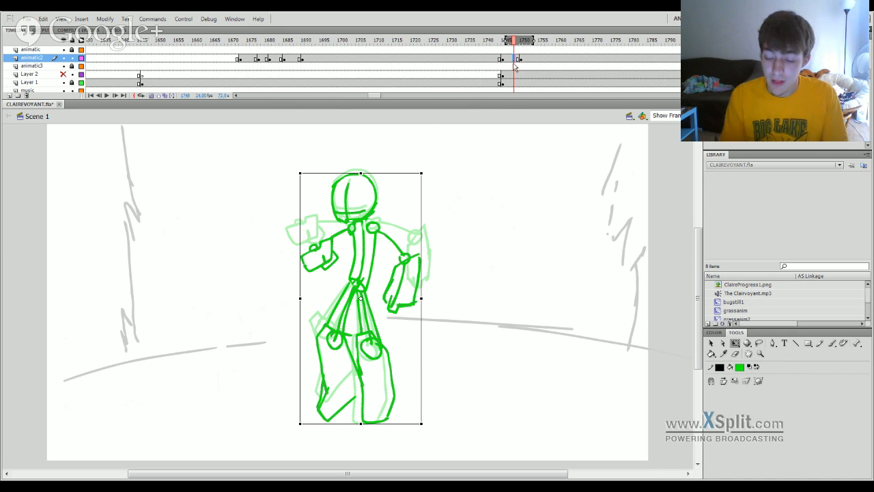
{"action": "left_click_drag", "start_coordinate": [376, 242], "coordinate": [371, 269]}
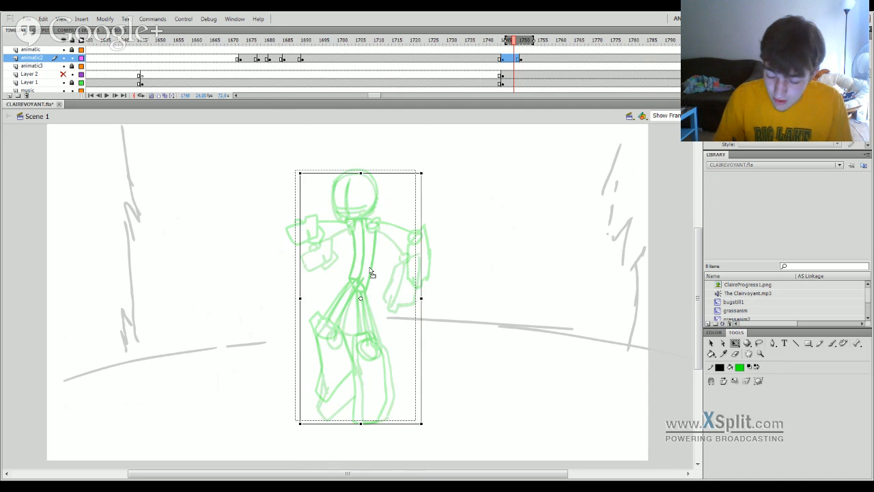
{"action": "key", "text": "ctrl+z"}
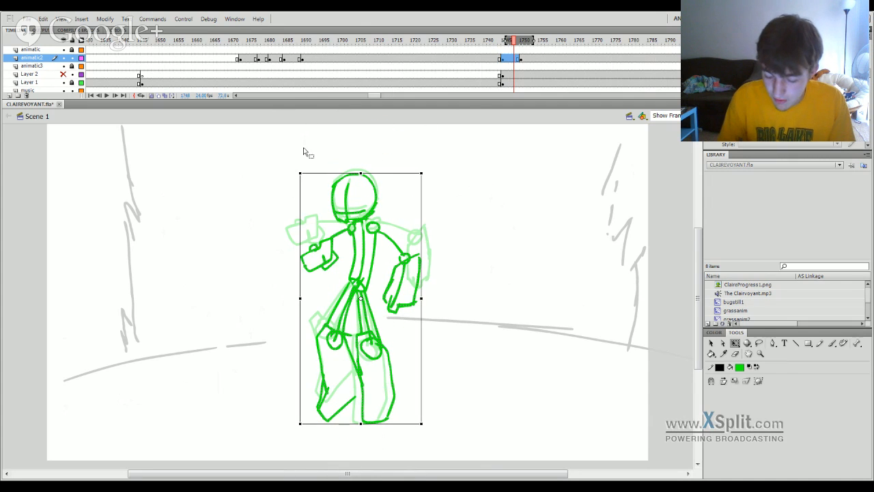
{"action": "left_click", "coordinate": [442, 181]}
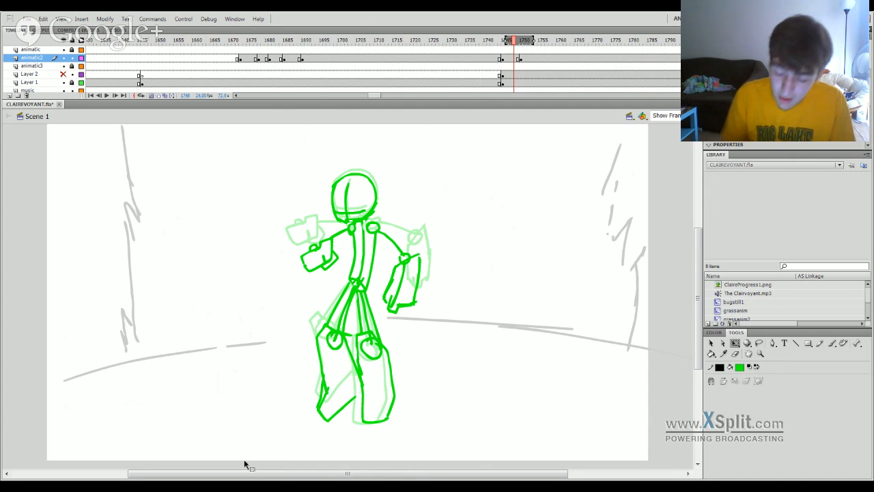
{"action": "left_click", "coordinate": [515, 58]}
{"action": "left_click_drag", "start_coordinate": [370, 274], "coordinate": [367, 242]}
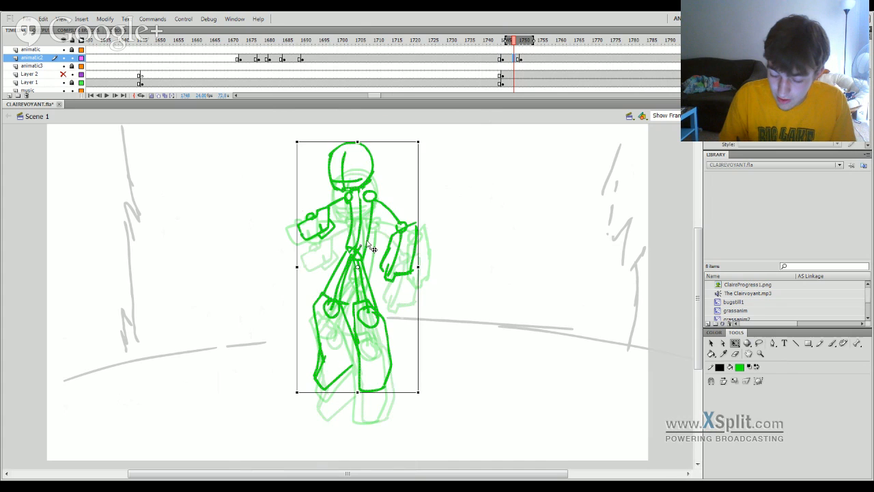
{"action": "key", "text": "ctrl+z"}
Try moving the whole figure far up past the stage's upper edge, and revert it to its original place.
{"action": "left_click_drag", "start_coordinate": [377, 116], "coordinate": [366, 157]}
{"action": "left_click_drag", "start_coordinate": [373, 231], "coordinate": [376, 222]}
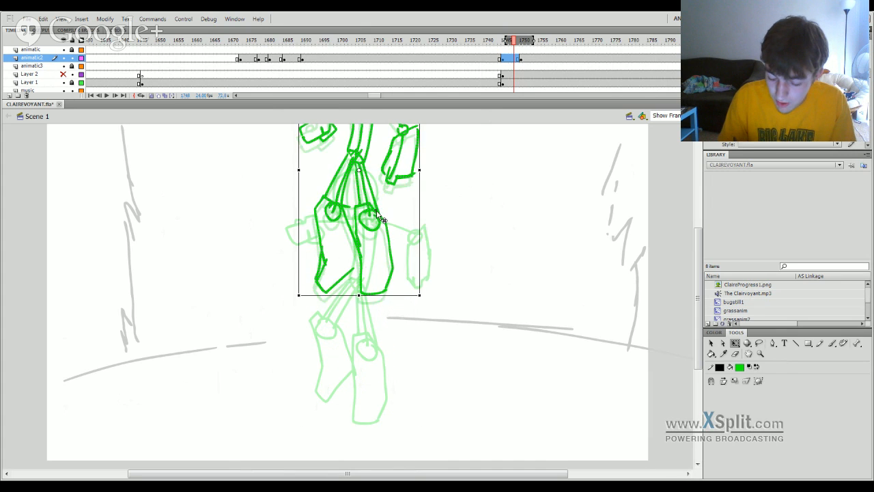
{"action": "left_click", "coordinate": [408, 170]}
{"action": "scroll", "coordinate": [684, 301], "scroll_direction": "up", "scroll_amount": 2}
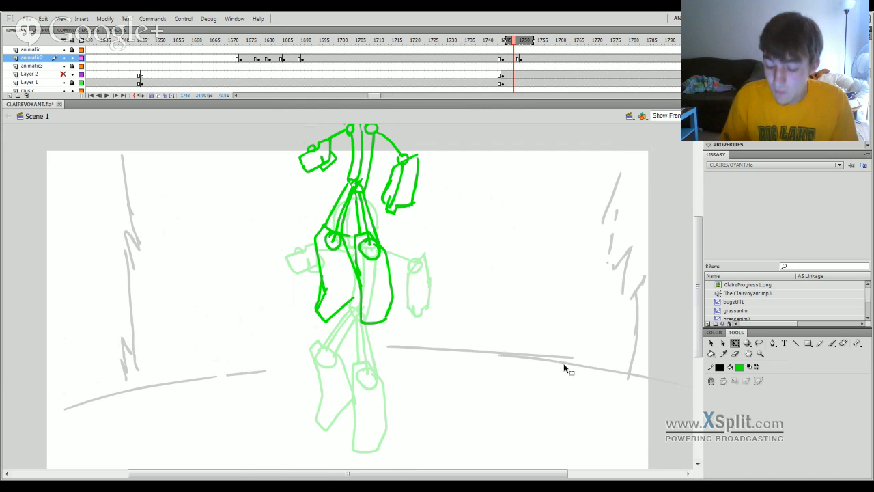
{"action": "left_click", "coordinate": [512, 61]}
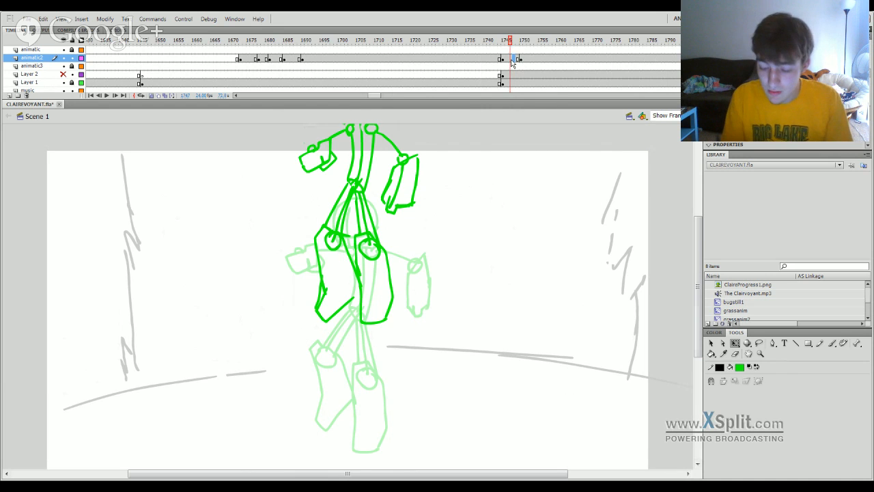
{"action": "key", "text": "Escape"}
{"action": "key", "text": "ctrl+a"}
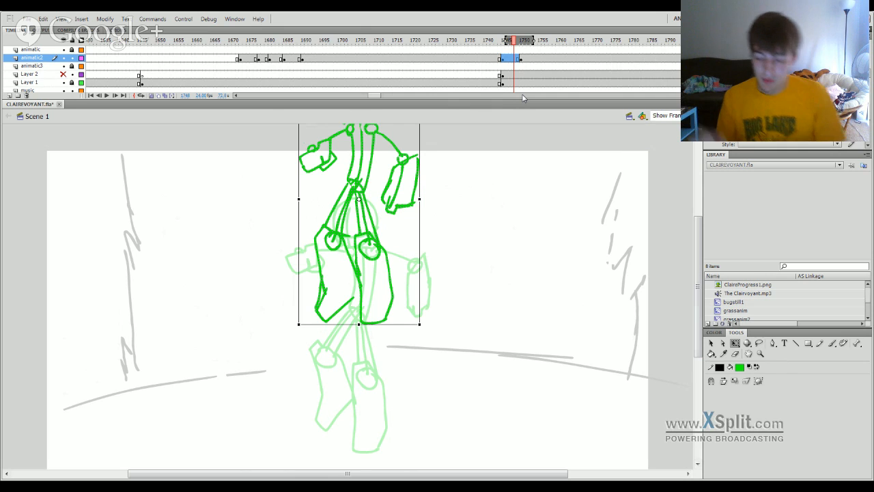
{"action": "key", "text": "ctrl+z"}
{"action": "key", "text": "ctrl+z"}
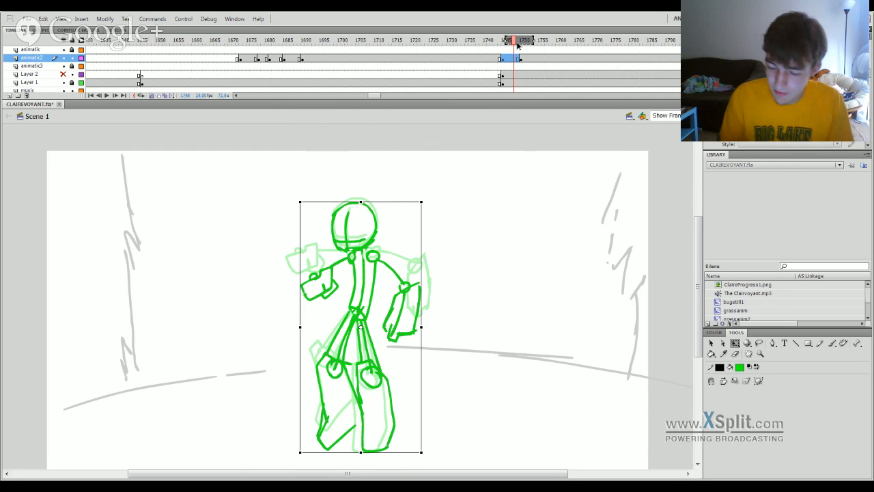
Insert a keyframe at frame 1748 on animatic2 and delete the copied figure from it.
{"action": "left_click_drag", "start_coordinate": [518, 43], "coordinate": [515, 43]}
{"action": "left_click", "coordinate": [514, 60]}
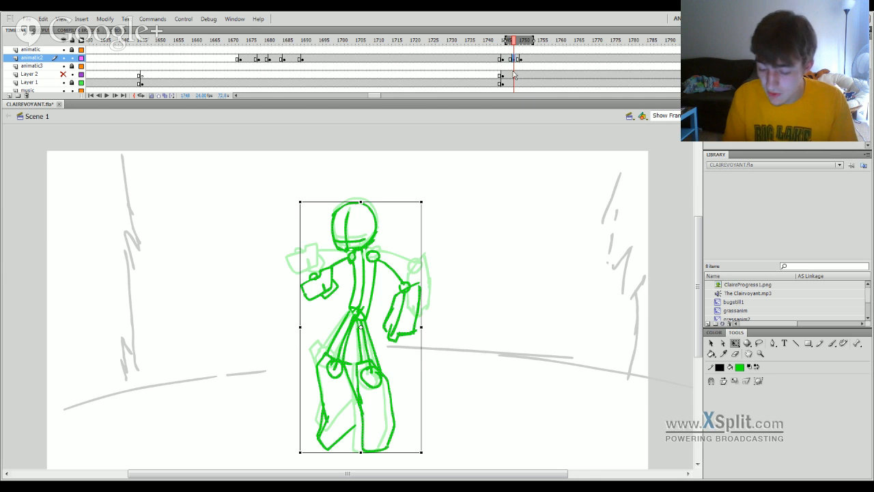
{"action": "key", "text": "Delete"}
{"action": "key", "text": "b"}
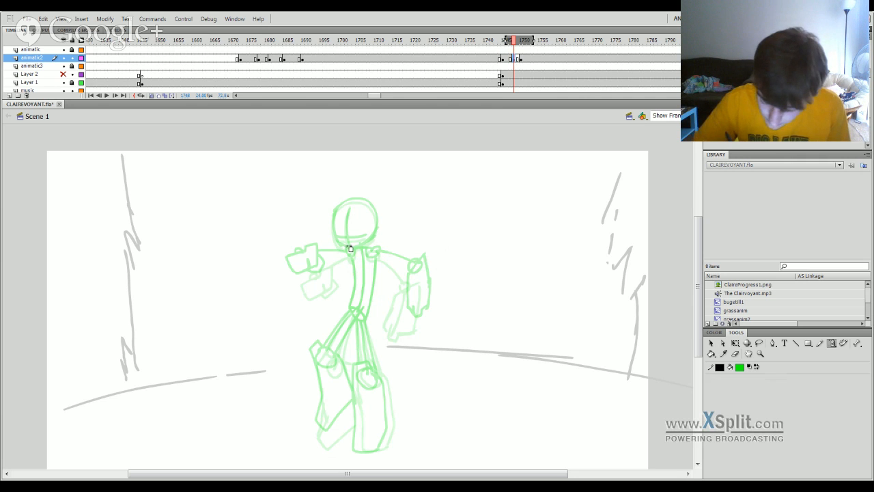
Draw both shoulder circles and a curved right upper arm ending in an elbow circle, placed between the two ghosted poses.
{"action": "scroll", "coordinate": [696, 271], "scroll_direction": "down", "scroll_amount": 1}
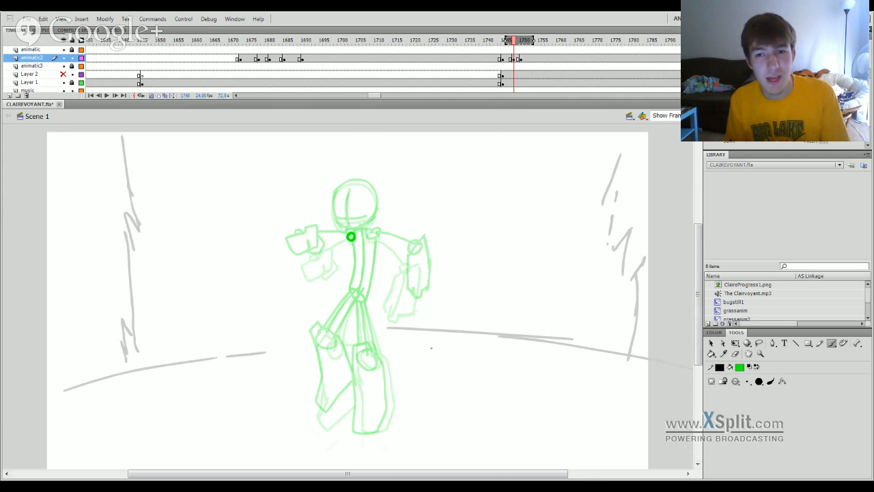
{"action": "mouse_move", "coordinate": [373, 234]}
{"action": "left_mouse_down"}
{"action": "mouse_move", "coordinate": [418, 258]}
{"action": "mouse_move", "coordinate": [412, 245]}
{"action": "mouse_move", "coordinate": [408, 256]}
{"action": "left_mouse_up"}
{"action": "key", "text": "ctrl+z"}
{"action": "key", "text": "ctrl+z"}
{"action": "key", "text": "ctrl+z"}
{"action": "key", "text": "ctrl+z"}
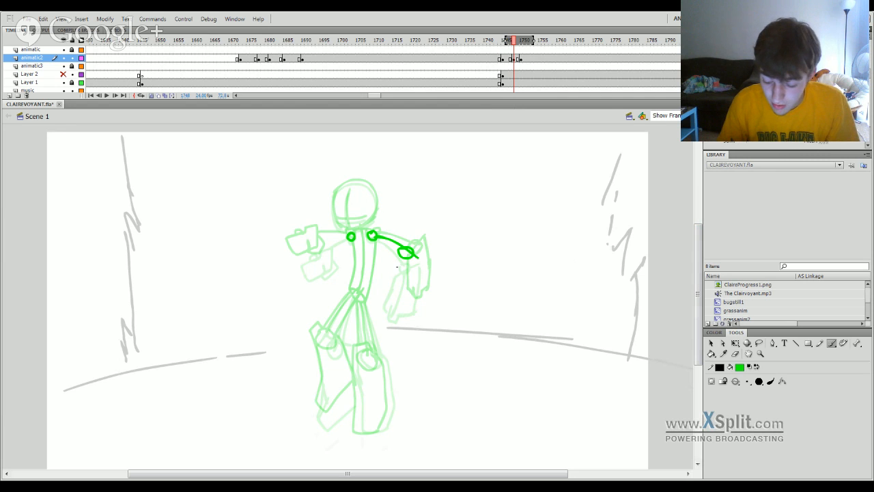
Outline the right forearm with a slanted edge across the elbow, two long sides and an angular hand end between the ghosted forearms.
{"action": "mouse_move", "coordinate": [397, 267]}
{"action": "left_mouse_down"}
{"action": "mouse_move", "coordinate": [423, 242]}
{"action": "mouse_move", "coordinate": [406, 260]}
{"action": "mouse_move", "coordinate": [422, 244]}
{"action": "mouse_move", "coordinate": [421, 296]}
{"action": "left_mouse_up"}
{"action": "key", "text": "ctrl+z"}
{"action": "key", "text": "ctrl+z"}
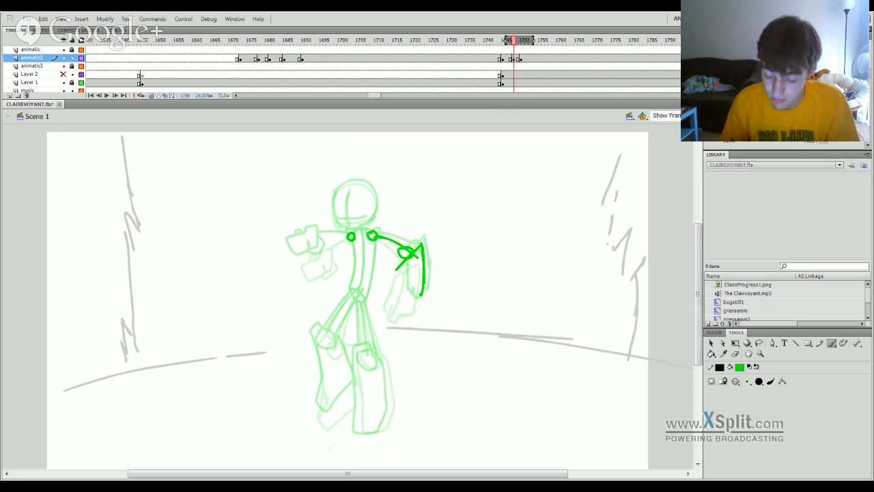
{"action": "left_click_drag", "start_coordinate": [403, 261], "coordinate": [390, 301]}
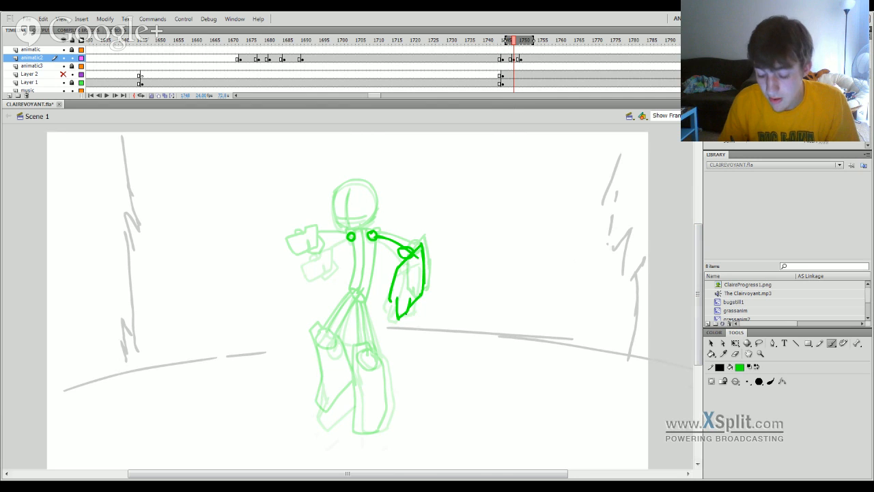
{"action": "key", "text": "ctrl+z"}
{"action": "key", "text": "ctrl+z"}
{"action": "key", "text": "ctrl+z"}
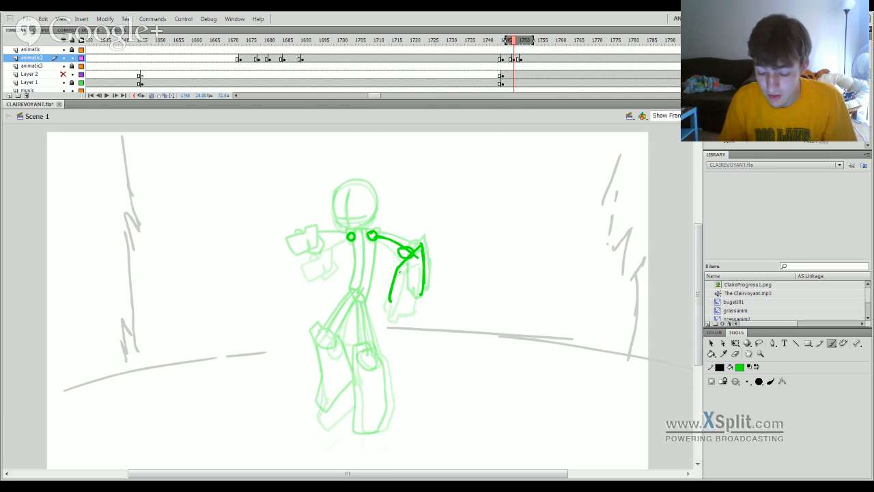
{"action": "key", "text": "ctrl+z"}
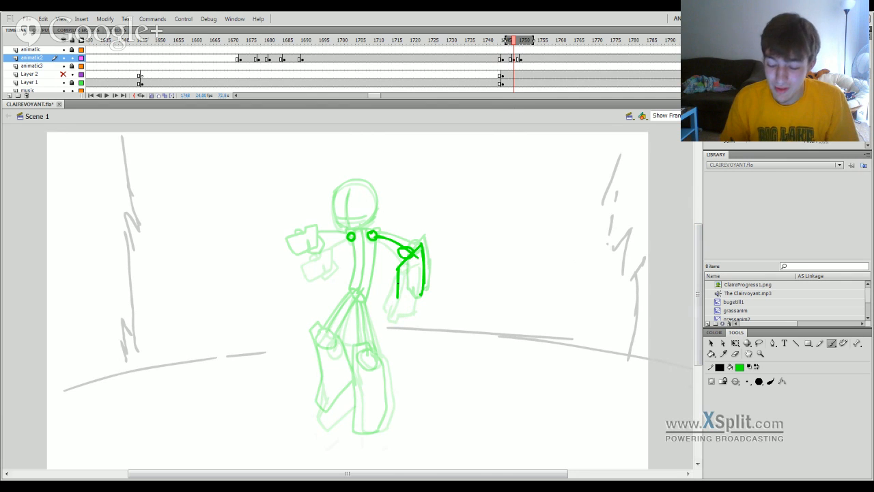
{"action": "key", "text": "ctrl+z"}
{"action": "left_click_drag", "start_coordinate": [404, 261], "coordinate": [394, 314]}
{"action": "key", "text": "ctrl+z"}
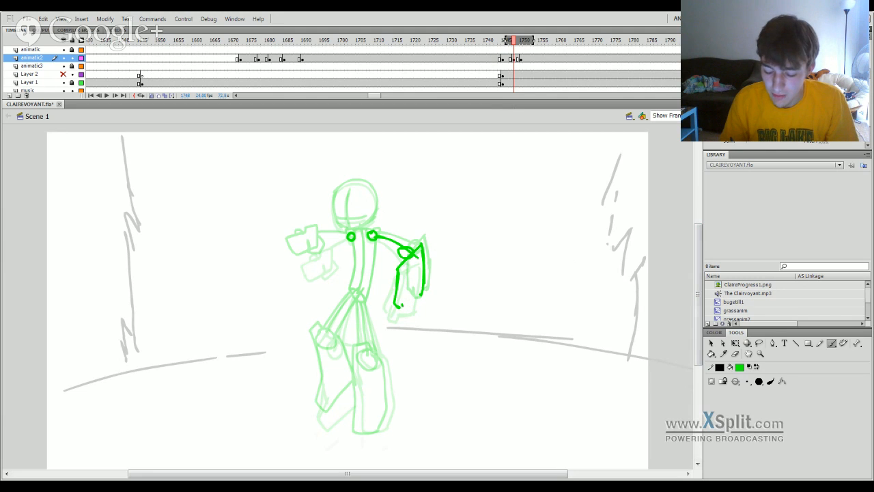
{"action": "left_click_drag", "start_coordinate": [418, 303], "coordinate": [424, 294]}
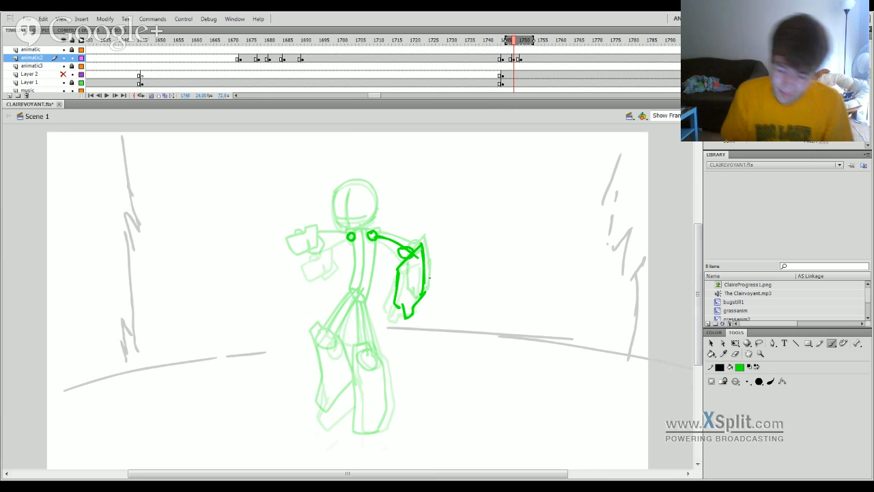
Draw the torso's curved right side from the shoulder to a hip circle, and add the left arm and head outline.
{"action": "left_click_drag", "start_coordinate": [375, 238], "coordinate": [372, 298]}
{"action": "key", "text": "ctrl+z"}
{"action": "key", "text": "ctrl+z"}
{"action": "mouse_move", "coordinate": [378, 241]}
{"action": "left_mouse_down"}
{"action": "mouse_move", "coordinate": [361, 309]}
{"action": "mouse_move", "coordinate": [363, 302]}
{"action": "left_mouse_up"}
{"action": "key", "text": "ctrl+z"}
{"action": "left_click_drag", "start_coordinate": [375, 237], "coordinate": [365, 301]}
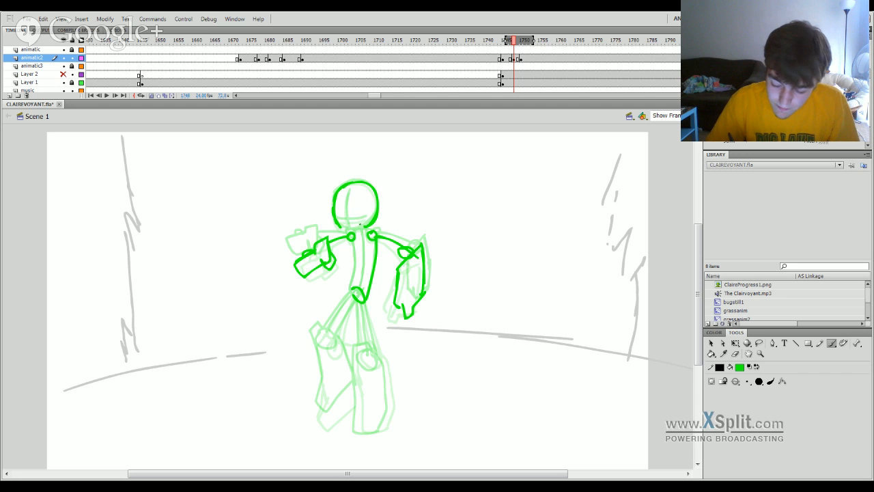
Draw a curved vertical centre line and a horizontal eye line inside the figure's head circle.
{"action": "left_click_drag", "start_coordinate": [350, 230], "coordinate": [354, 189]}
{"action": "key", "text": "ctrl+z"}
{"action": "left_click_drag", "start_coordinate": [349, 230], "coordinate": [351, 192]}
{"action": "key", "text": "ctrl+z"}
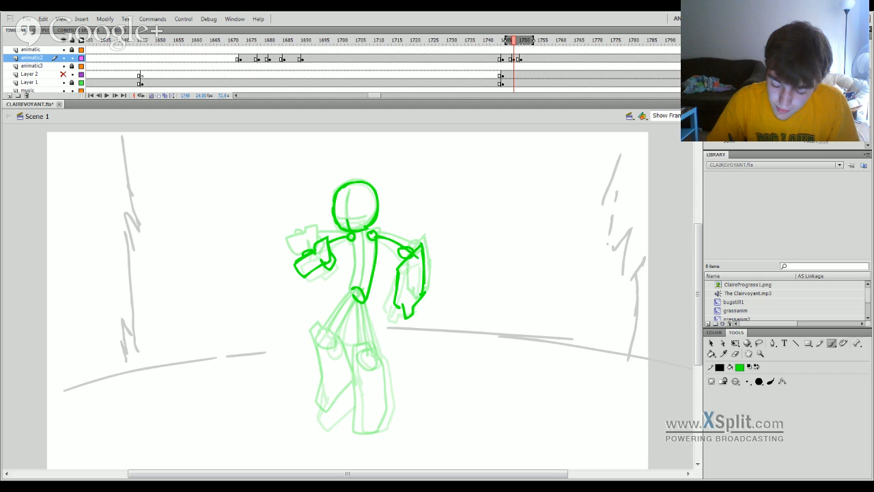
{"action": "mouse_move", "coordinate": [349, 230]}
{"action": "left_mouse_down"}
{"action": "mouse_move", "coordinate": [350, 192]}
{"action": "mouse_move", "coordinate": [368, 218]}
{"action": "left_mouse_up"}
{"action": "key", "text": "ctrl+z"}
{"action": "key", "text": "ctrl+z"}
Draw the torso's left side and inner centre line from the shoulders down to the hip circle.
{"action": "key", "text": "ctrl+z"}
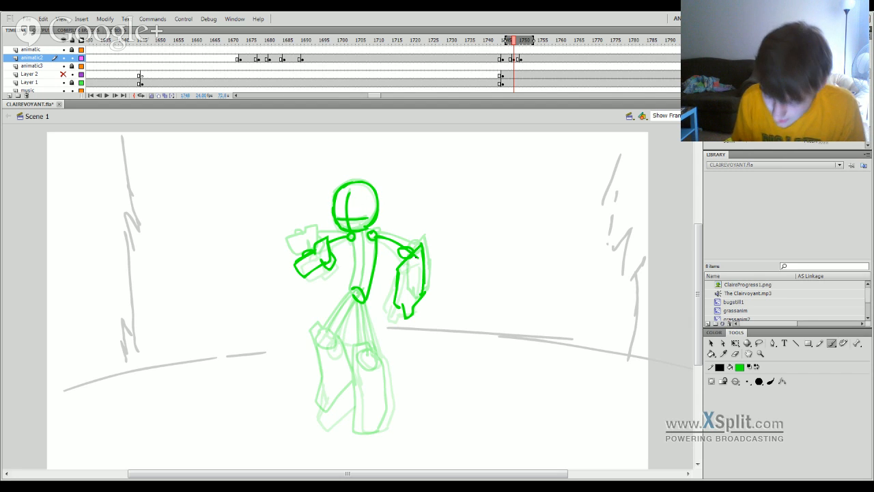
{"action": "left_click_drag", "start_coordinate": [356, 259], "coordinate": [350, 285]}
{"action": "key", "text": "ctrl+z"}
{"action": "left_click_drag", "start_coordinate": [353, 240], "coordinate": [355, 274]}
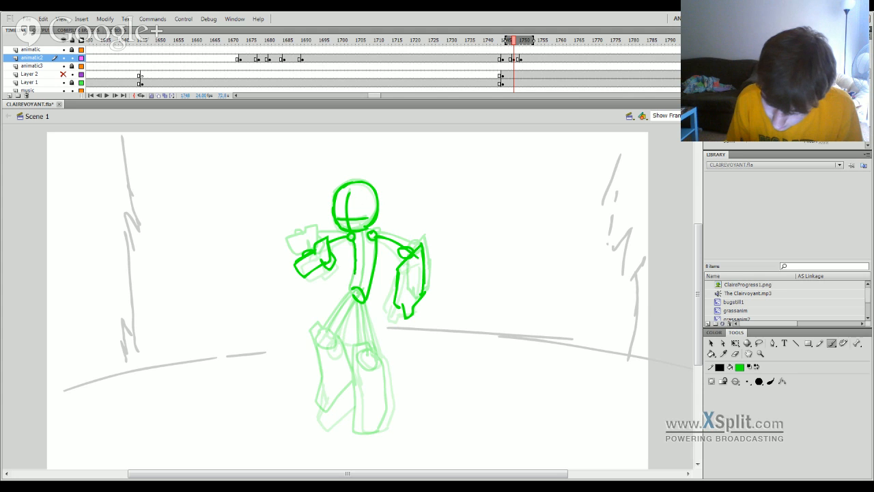
{"action": "left_click_drag", "start_coordinate": [362, 231], "coordinate": [359, 285]}
{"action": "key", "text": "ctrl+z"}
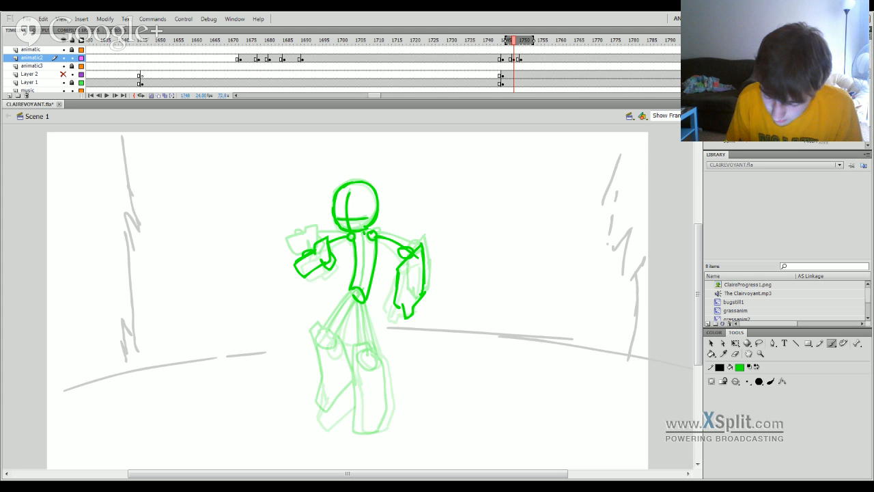
{"action": "left_click_drag", "start_coordinate": [365, 232], "coordinate": [359, 295]}
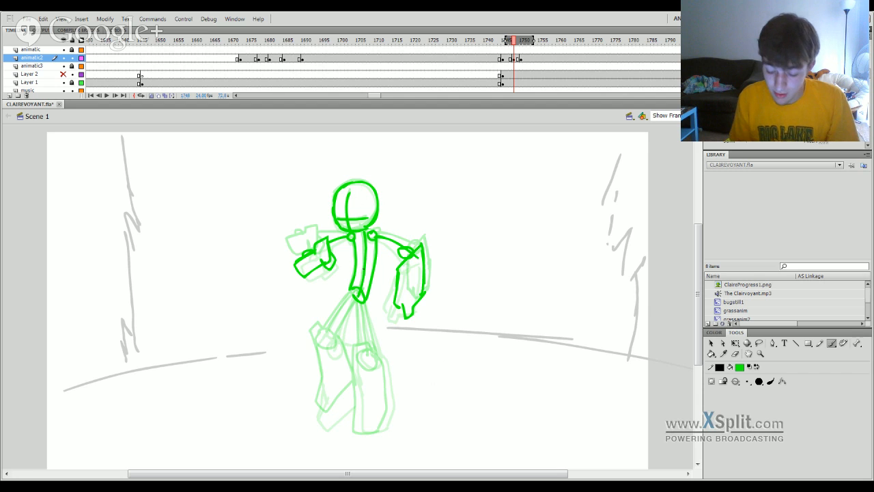
Draw both knee circles between the ghosted poses and a thigh line from the hip to the right knee.
{"action": "mouse_move", "coordinate": [324, 340]}
{"action": "left_mouse_down"}
{"action": "mouse_move", "coordinate": [338, 343]}
{"action": "mouse_move", "coordinate": [328, 336]}
{"action": "left_mouse_up"}
{"action": "key", "text": "ctrl+z"}
{"action": "key", "text": "ctrl+z"}
{"action": "key", "text": "ctrl+z"}
{"action": "key", "text": "ctrl+z"}
{"action": "key", "text": "ctrl+z"}
{"action": "left_click_drag", "start_coordinate": [324, 398], "coordinate": [313, 336]}
{"action": "key", "text": "ctrl+z"}
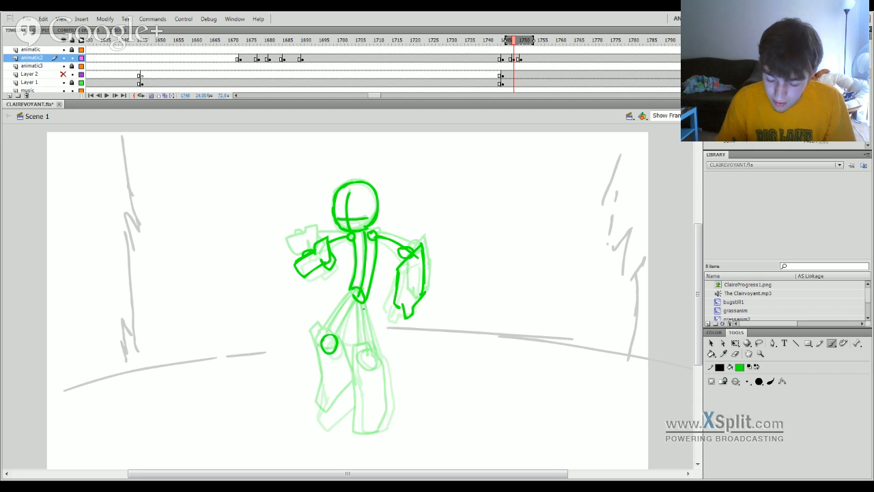
{"action": "left_click_drag", "start_coordinate": [360, 304], "coordinate": [362, 362]}
{"action": "key", "text": "ctrl+z"}
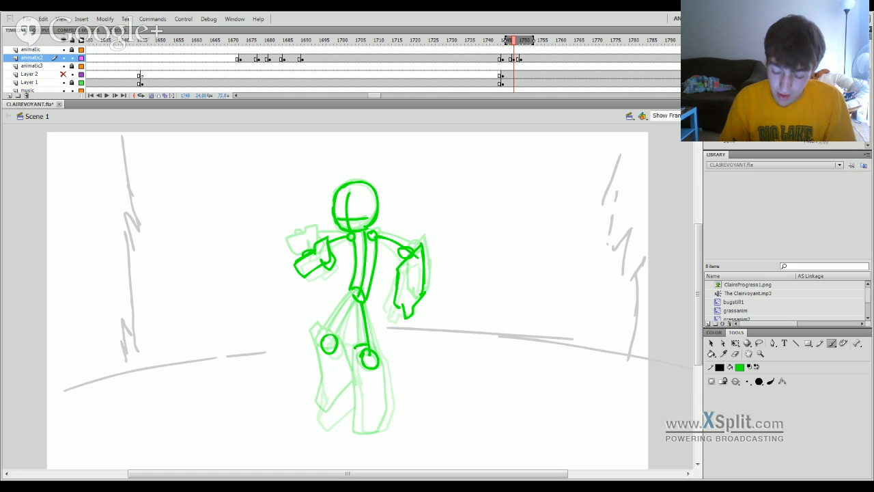
Outline the right lower leg as an angular shape around its knee circle and complete the right thigh lines.
{"action": "left_click_drag", "start_coordinate": [355, 347], "coordinate": [358, 410]}
{"action": "key", "text": "ctrl+z"}
{"action": "mouse_move", "coordinate": [356, 349]}
{"action": "left_mouse_down"}
{"action": "mouse_move", "coordinate": [359, 407]}
{"action": "mouse_move", "coordinate": [380, 431]}
{"action": "mouse_move", "coordinate": [392, 412]}
{"action": "left_mouse_up"}
{"action": "key", "text": "ctrl+z"}
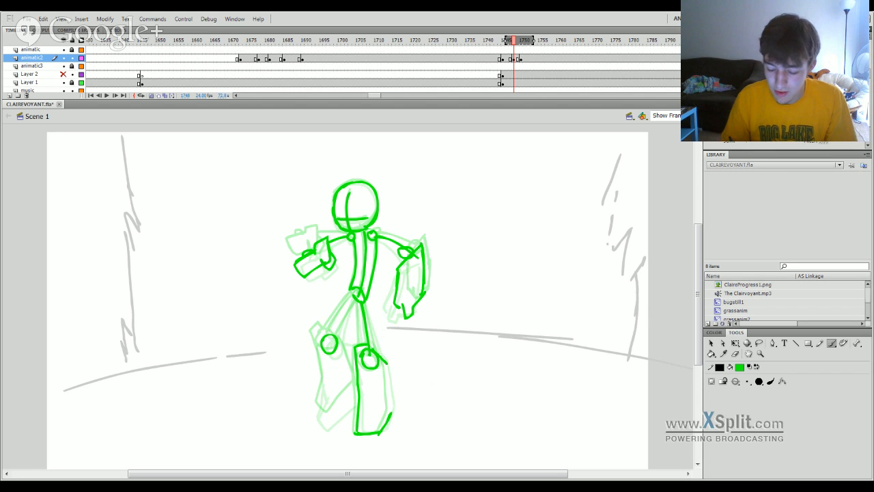
{"action": "key", "text": "ctrl+z"}
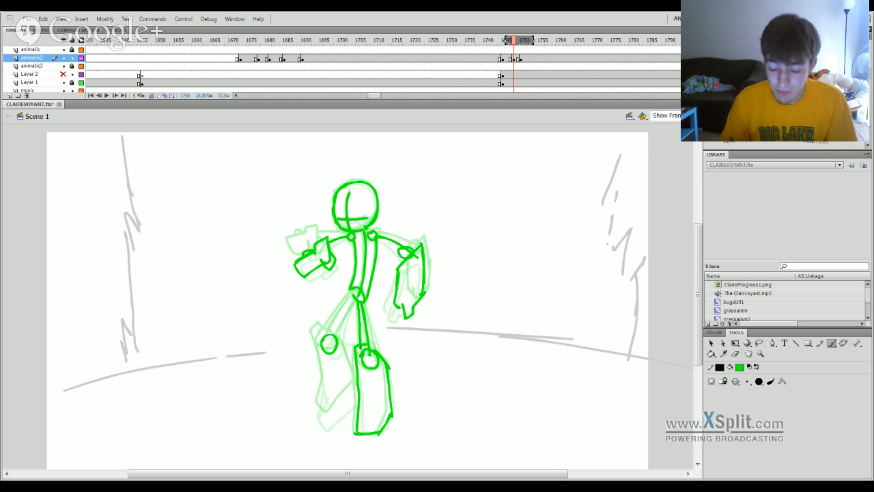
{"action": "left_click_drag", "start_coordinate": [367, 303], "coordinate": [382, 365]}
{"action": "key", "text": "ctrl+z"}
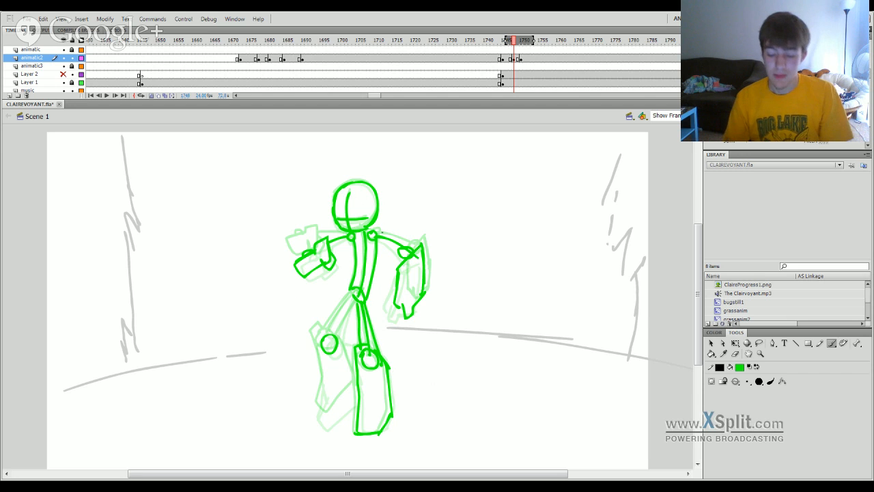
{"action": "key", "text": "ctrl+z"}
{"action": "key", "text": "ctrl+z"}
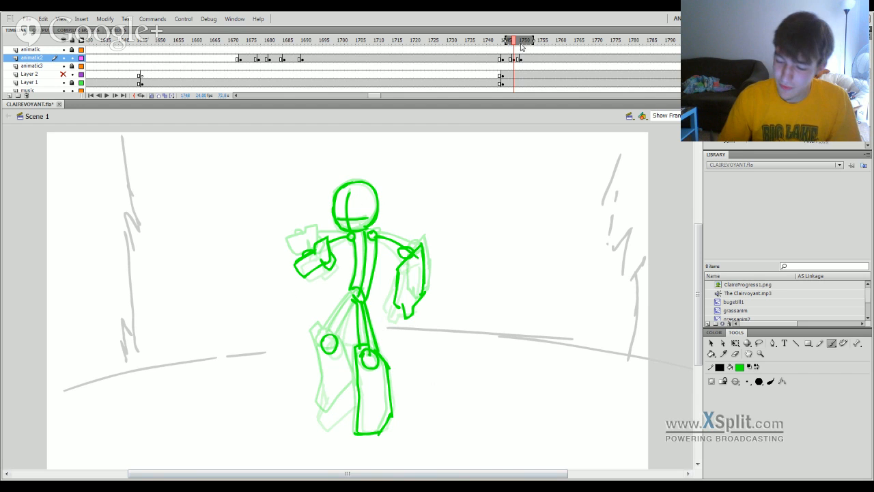
Outline the left lower leg around its knee circle on frame 1748 and connect it to the hip with thigh lines.
{"action": "mouse_move", "coordinate": [521, 46]}
{"action": "left_mouse_down"}
{"action": "mouse_move", "coordinate": [505, 44]}
{"action": "mouse_move", "coordinate": [552, 43]}
{"action": "mouse_move", "coordinate": [505, 43]}
{"action": "mouse_move", "coordinate": [528, 45]}
{"action": "left_mouse_up"}
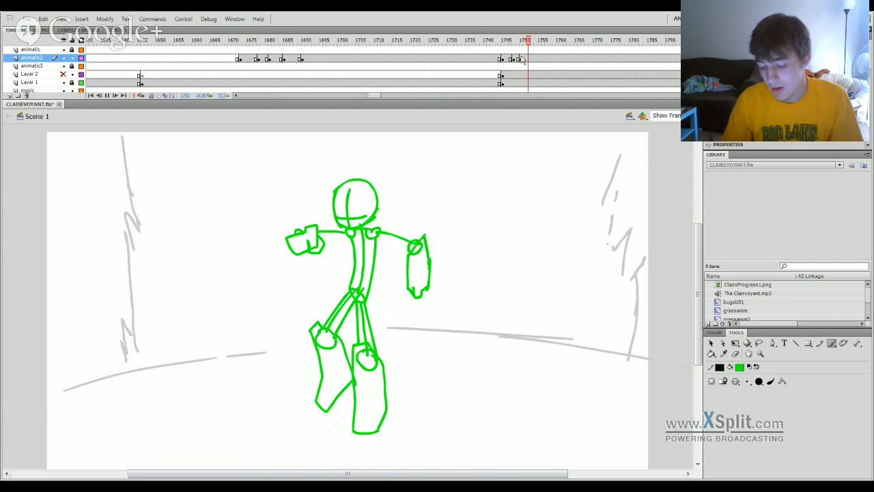
{"action": "left_click", "coordinate": [513, 43]}
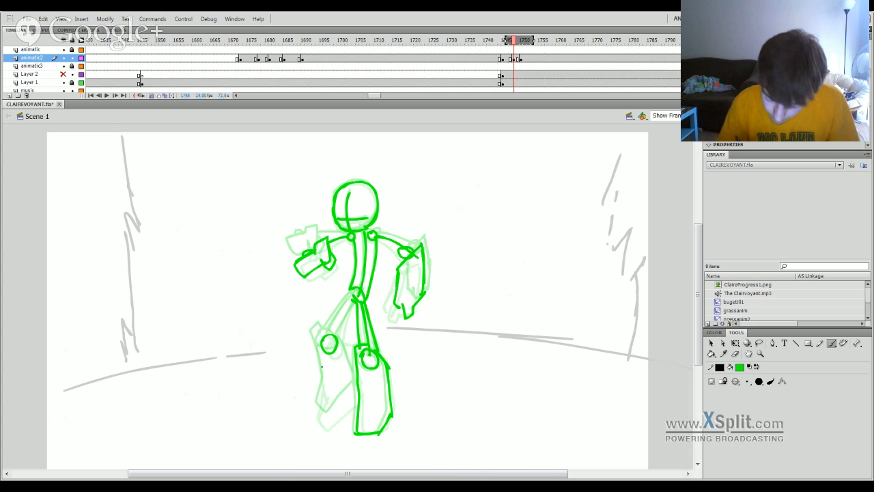
{"action": "mouse_move", "coordinate": [312, 334]}
{"action": "left_mouse_down"}
{"action": "mouse_move", "coordinate": [320, 420]}
{"action": "mouse_move", "coordinate": [354, 399]}
{"action": "left_mouse_up"}
{"action": "key", "text": "ctrl+z"}
{"action": "left_click_drag", "start_coordinate": [325, 426], "coordinate": [363, 389]}
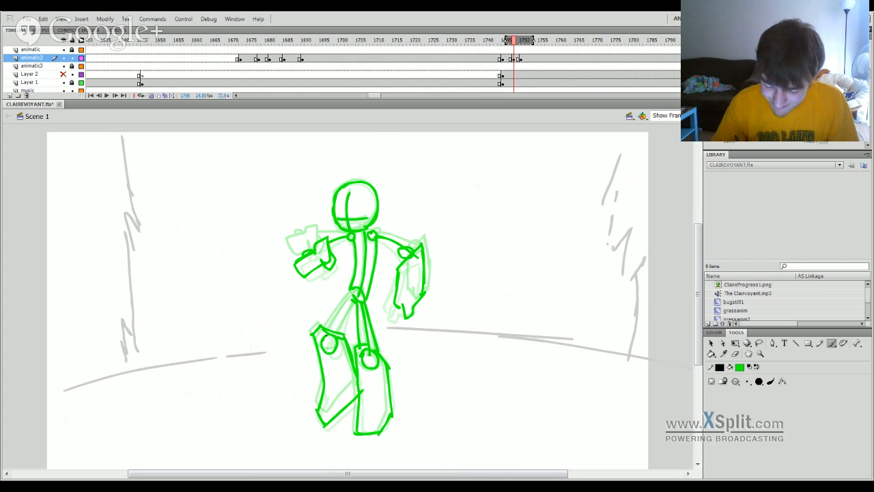
{"action": "left_click_drag", "start_coordinate": [359, 290], "coordinate": [328, 330]}
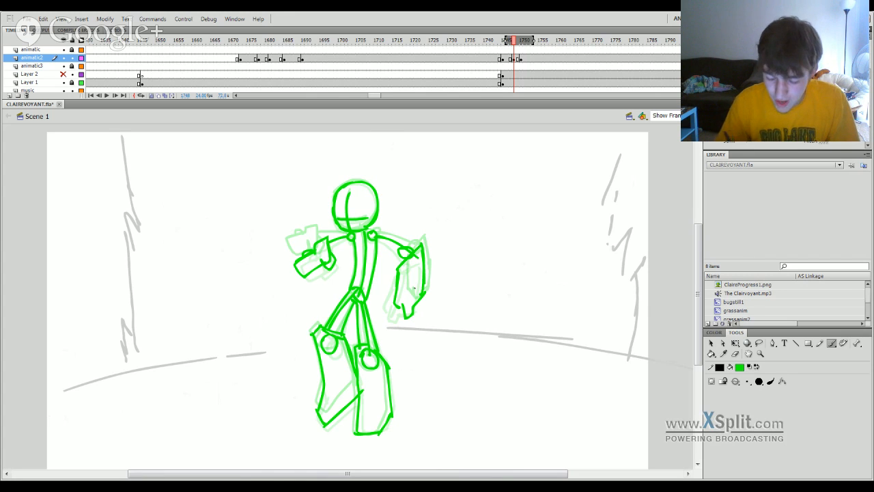
Play back the walk from just before frame 1748 to check the motion of the new in-between.
{"action": "left_click_drag", "start_coordinate": [696, 243], "coordinate": [695, 259]}
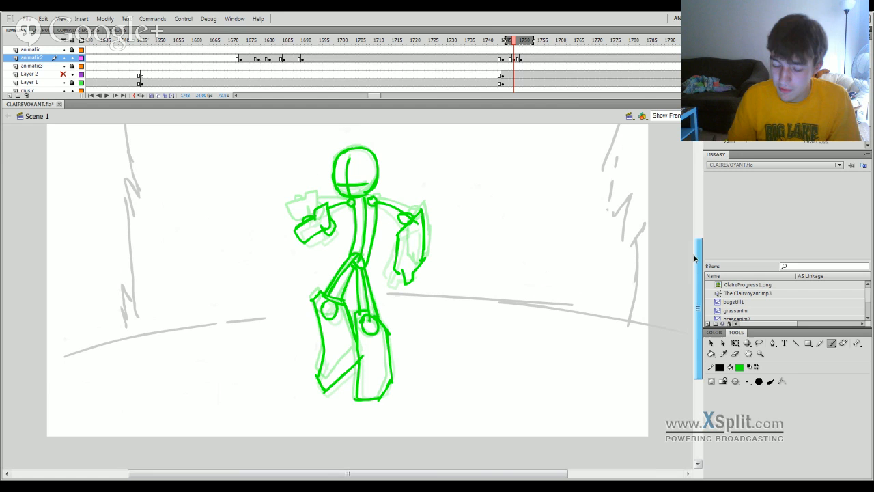
{"action": "left_click", "coordinate": [503, 41]}
{"action": "key", "text": "Return"}
{"action": "left_click", "coordinate": [507, 42]}
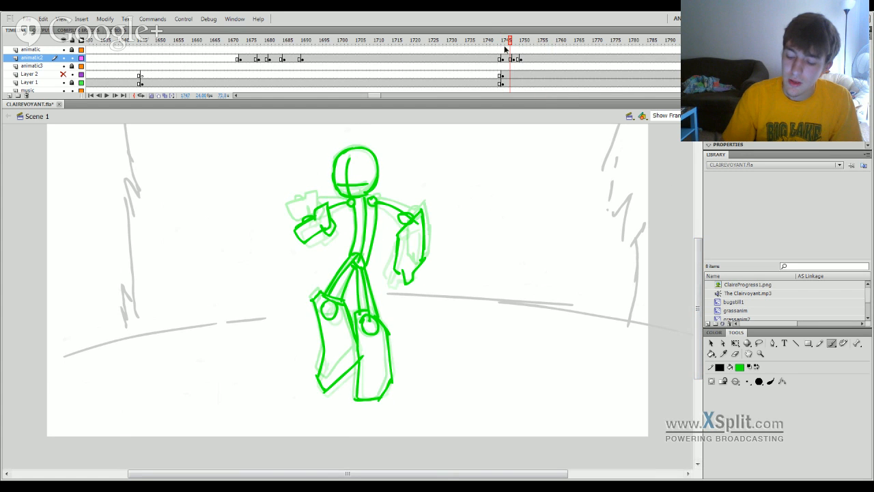
{"action": "key", "text": "Return"}
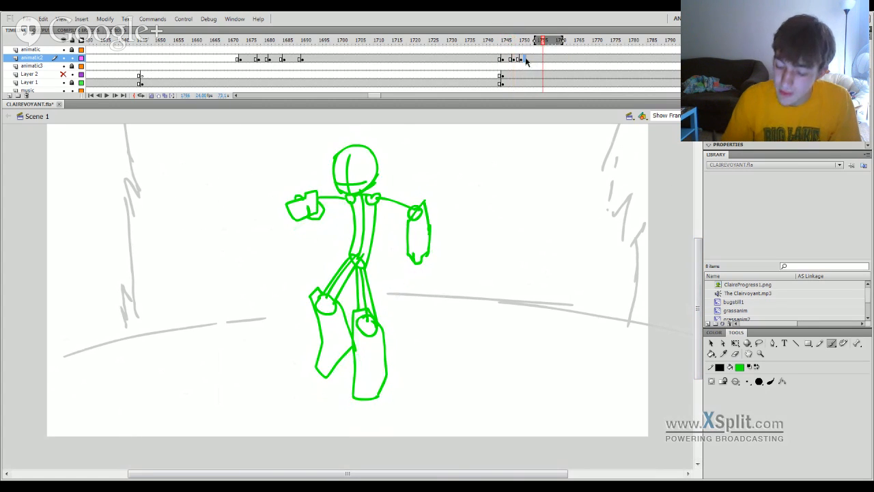
Insert a keyframe on animatic2 at frame 1752, keeping the copied figure.
{"action": "mouse_move", "coordinate": [526, 62]}
{"action": "left_mouse_down"}
{"action": "mouse_move", "coordinate": [496, 55]}
{"action": "mouse_move", "coordinate": [552, 45]}
{"action": "mouse_move", "coordinate": [499, 47]}
{"action": "mouse_move", "coordinate": [525, 81]}
{"action": "mouse_move", "coordinate": [509, 95]}
{"action": "mouse_move", "coordinate": [543, 95]}
{"action": "left_mouse_up"}
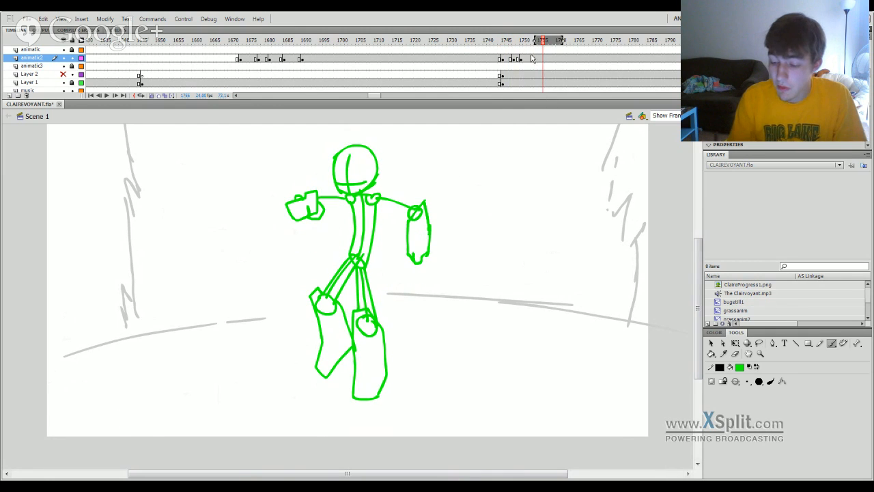
{"action": "left_click", "coordinate": [531, 63]}
{"action": "key", "text": "F6"}
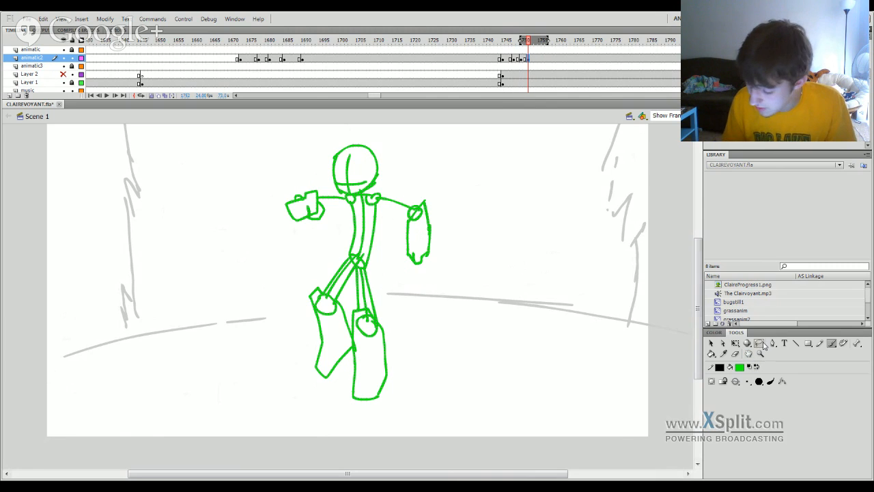
Select the figure's right arm on the new keyframe, rotate it very slightly, and compare it with the previous pose.
{"action": "key", "text": "l"}
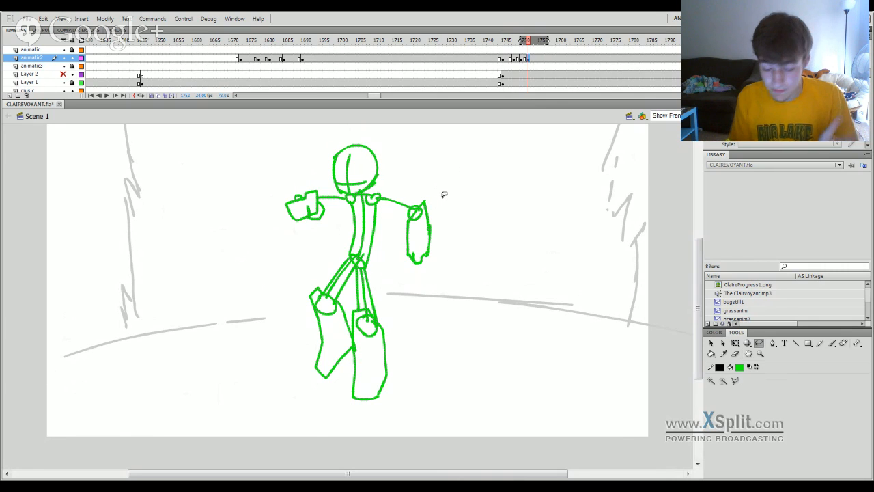
{"action": "mouse_move", "coordinate": [388, 220]}
{"action": "left_mouse_down"}
{"action": "mouse_move", "coordinate": [369, 199]}
{"action": "mouse_move", "coordinate": [418, 184]}
{"action": "mouse_move", "coordinate": [418, 281]}
{"action": "mouse_move", "coordinate": [393, 220]}
{"action": "left_mouse_up"}
{"action": "key", "text": "q"}
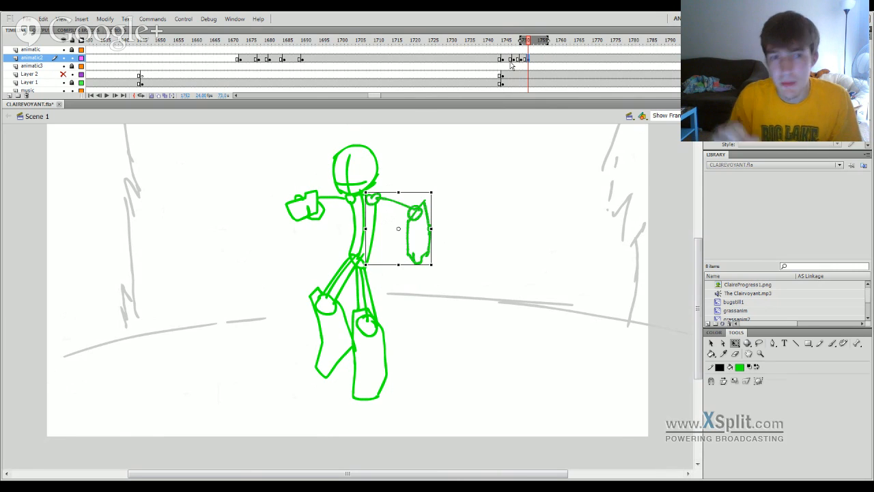
{"action": "left_click_drag", "start_coordinate": [431, 222], "coordinate": [432, 220]}
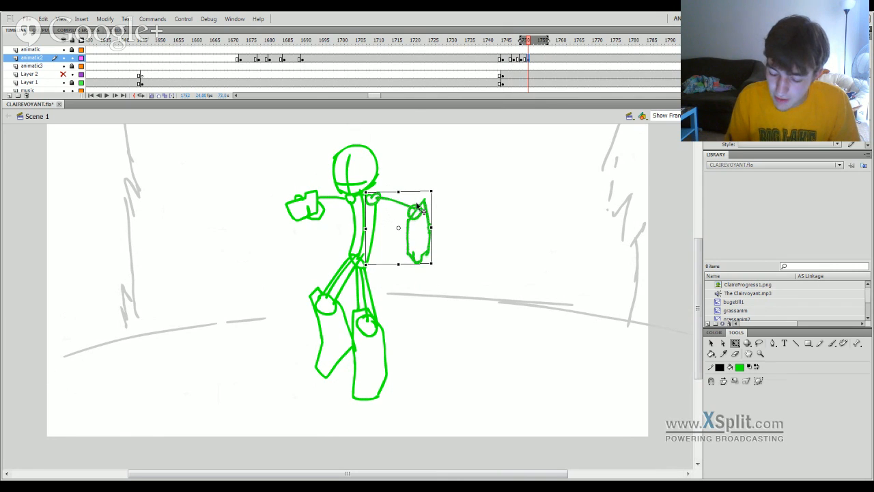
{"action": "left_click_drag", "start_coordinate": [416, 263], "coordinate": [418, 264]}
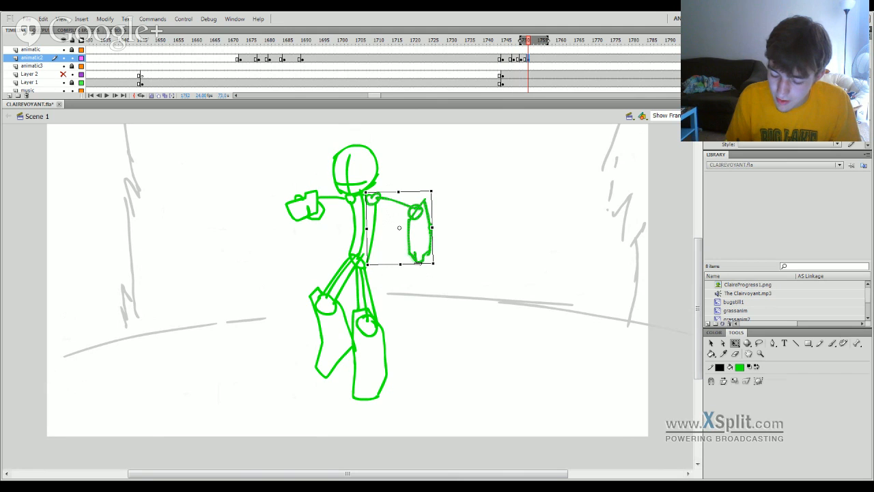
{"action": "left_click", "coordinate": [526, 52]}
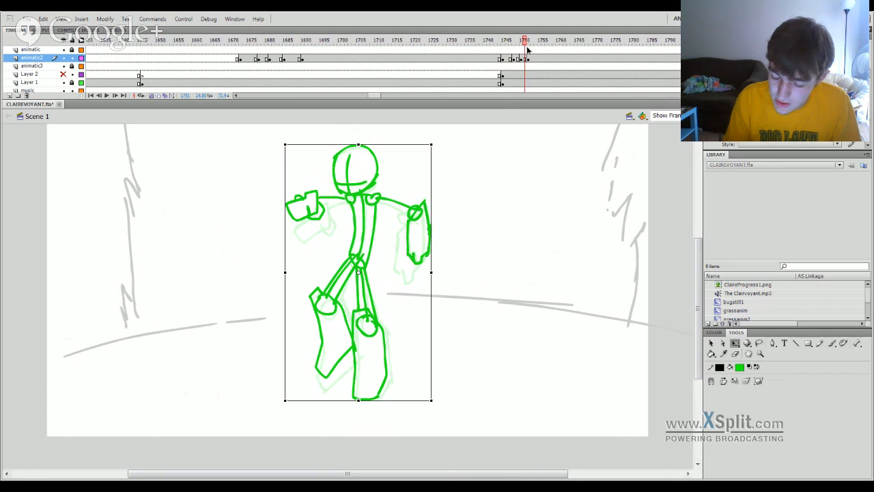
{"action": "left_click_drag", "start_coordinate": [526, 52], "coordinate": [534, 50]}
{"action": "left_click", "coordinate": [529, 60]}
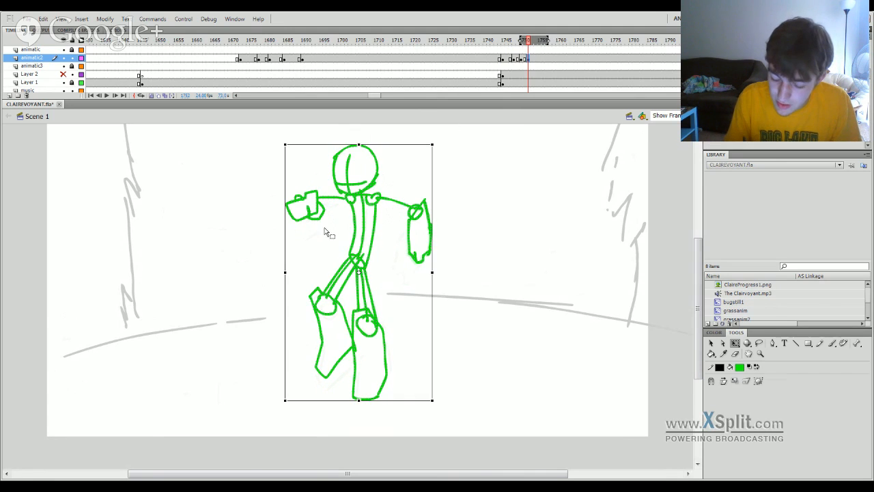
Raise the left hand slightly on frame 1752 and erase the old arm line between the hand and shoulder.
{"action": "left_click", "coordinate": [322, 225]}
{"action": "mouse_move", "coordinate": [279, 184]}
{"action": "left_mouse_down"}
{"action": "mouse_move", "coordinate": [314, 207]}
{"action": "mouse_move", "coordinate": [323, 225]}
{"action": "mouse_move", "coordinate": [329, 216]}
{"action": "left_mouse_up"}
{"action": "left_click", "coordinate": [346, 219]}
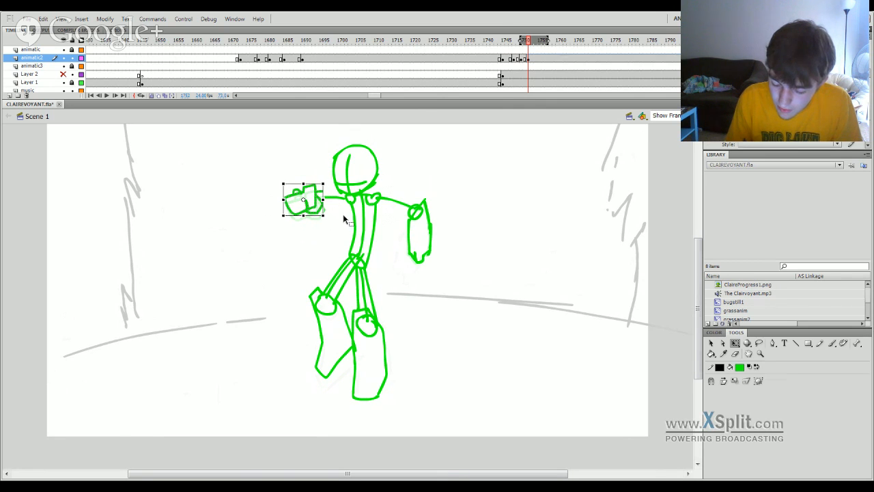
{"action": "left_click", "coordinate": [832, 343]}
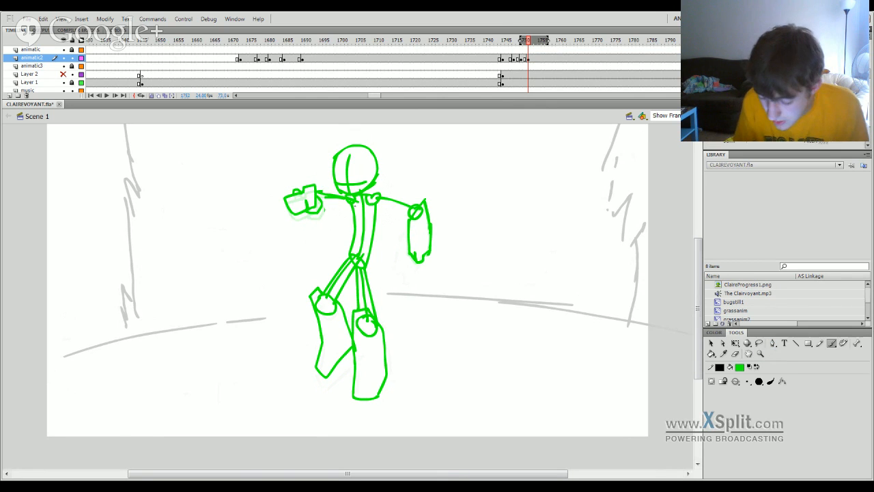
{"action": "left_click", "coordinate": [735, 354]}
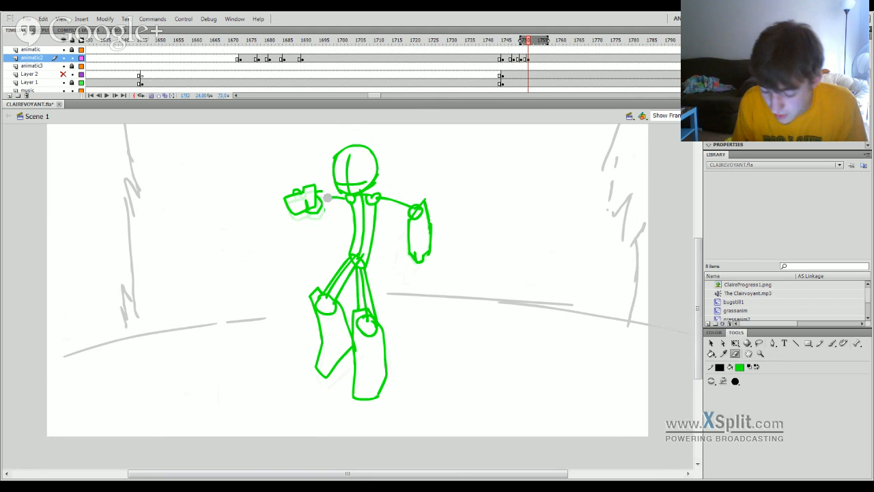
{"action": "left_click", "coordinate": [832, 343]}
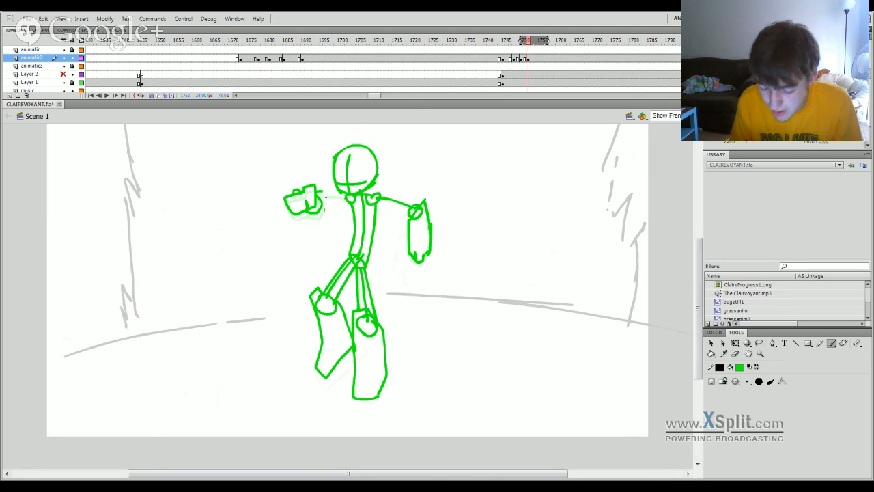
Shift the left hand slightly toward the body and redraw the arm line connecting it to the shoulder.
{"action": "key", "text": "q"}
{"action": "left_click", "coordinate": [320, 201]}
{"action": "mouse_move", "coordinate": [321, 203]}
{"action": "left_mouse_down"}
{"action": "mouse_move", "coordinate": [327, 220]}
{"action": "mouse_move", "coordinate": [338, 198]}
{"action": "left_mouse_up"}
{"action": "left_click", "coordinate": [339, 220]}
{"action": "key", "text": "b"}
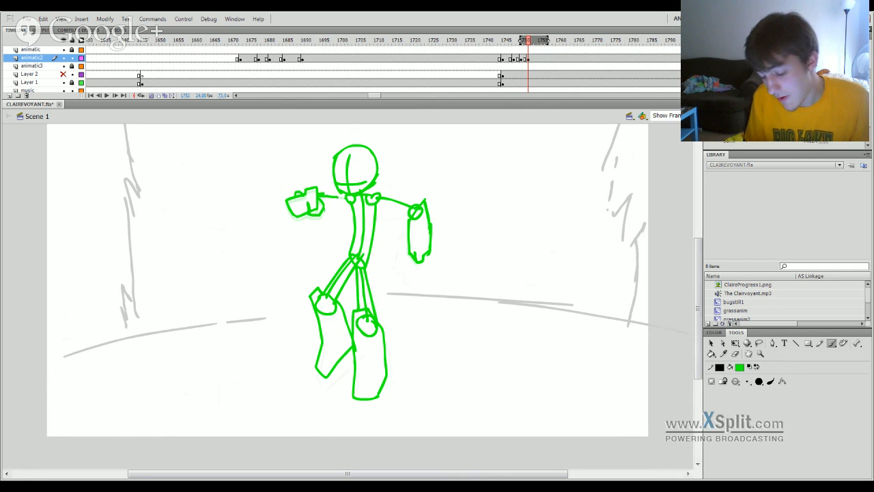
Select the figure's head with the Lasso on frame 1752 and move it up slightly above the shoulders.
{"action": "left_click", "coordinate": [759, 345]}
{"action": "mouse_move", "coordinate": [530, 43]}
{"action": "left_mouse_down"}
{"action": "mouse_move", "coordinate": [514, 48]}
{"action": "mouse_move", "coordinate": [533, 48]}
{"action": "left_mouse_up"}
{"action": "left_click", "coordinate": [531, 59]}
{"action": "key", "text": "comma"}
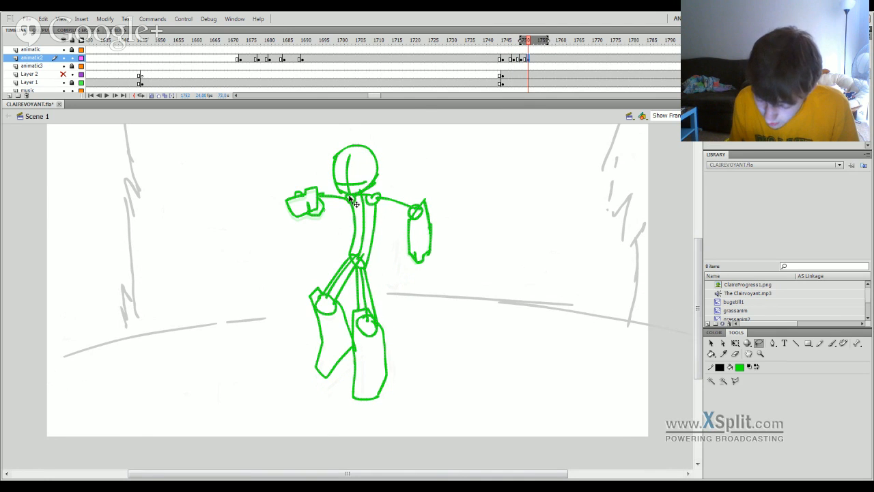
{"action": "mouse_move", "coordinate": [348, 193]}
{"action": "left_mouse_down"}
{"action": "mouse_move", "coordinate": [390, 150]}
{"action": "mouse_move", "coordinate": [346, 139]}
{"action": "mouse_move", "coordinate": [333, 183]}
{"action": "mouse_move", "coordinate": [387, 140]}
{"action": "mouse_move", "coordinate": [388, 174]}
{"action": "mouse_move", "coordinate": [355, 193]}
{"action": "mouse_move", "coordinate": [326, 175]}
{"action": "left_mouse_up"}
{"action": "left_click_drag", "start_coordinate": [360, 203], "coordinate": [355, 195]}
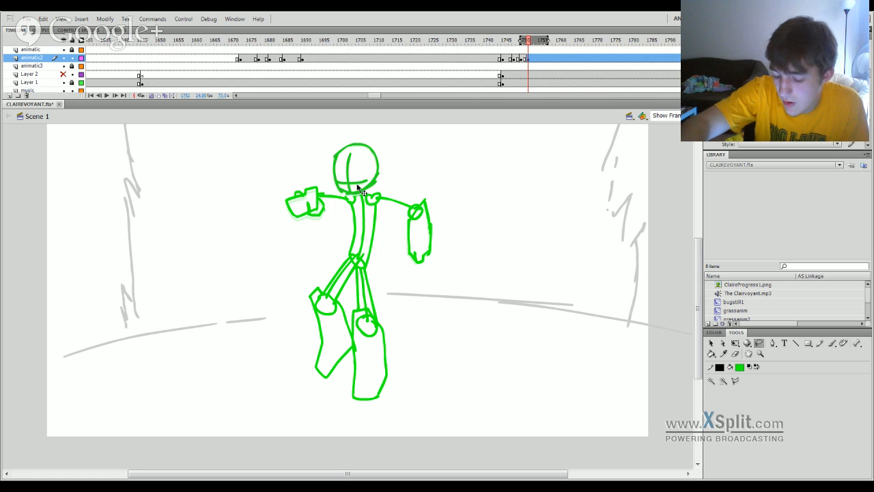
Select the figure's planted right-hand leg with the Lasso on the frame 1752 drawing and rotate it slightly inward with Free Transform.
{"action": "mouse_move", "coordinate": [523, 52]}
{"action": "left_mouse_down"}
{"action": "mouse_move", "coordinate": [537, 50]}
{"action": "mouse_move", "coordinate": [502, 52]}
{"action": "mouse_move", "coordinate": [536, 52]}
{"action": "mouse_move", "coordinate": [528, 61]}
{"action": "left_mouse_up"}
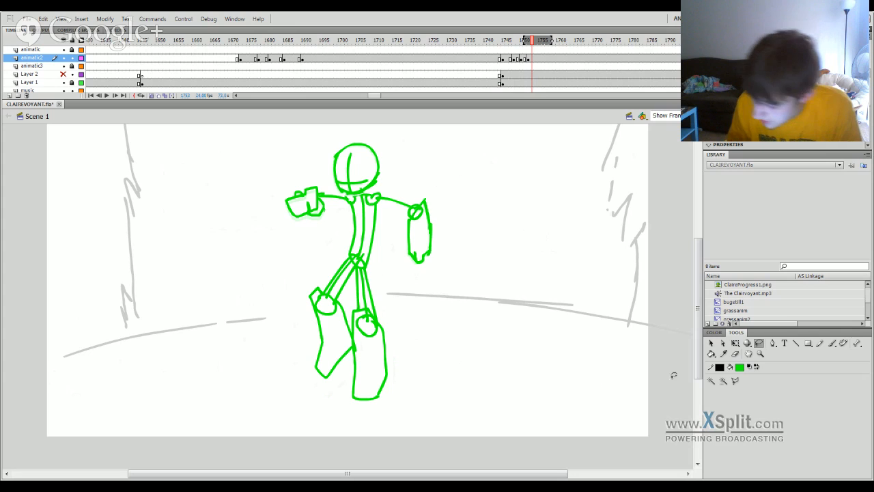
{"action": "mouse_move", "coordinate": [350, 313]}
{"action": "left_mouse_down"}
{"action": "mouse_move", "coordinate": [363, 263]}
{"action": "mouse_move", "coordinate": [391, 297]}
{"action": "mouse_move", "coordinate": [397, 383]}
{"action": "left_mouse_up"}
{"action": "left_click_drag", "start_coordinate": [348, 398], "coordinate": [348, 368]}
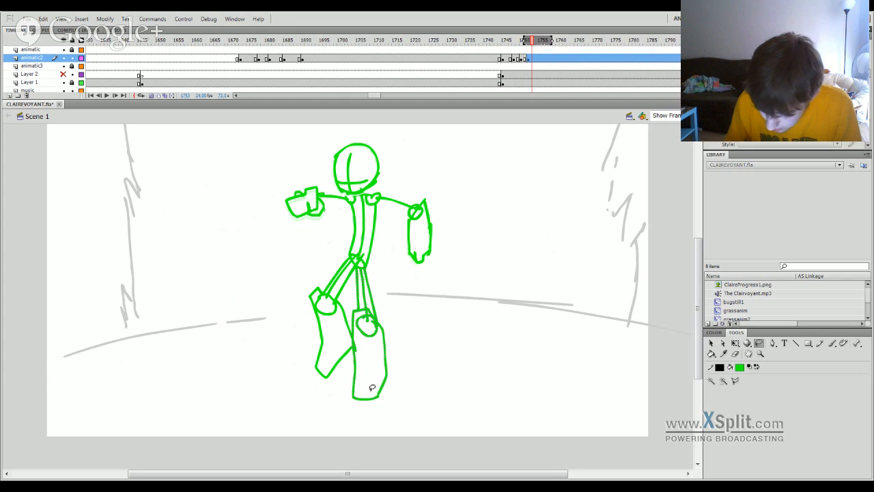
{"action": "key", "text": "q"}
{"action": "left_click_drag", "start_coordinate": [381, 402], "coordinate": [380, 402]}
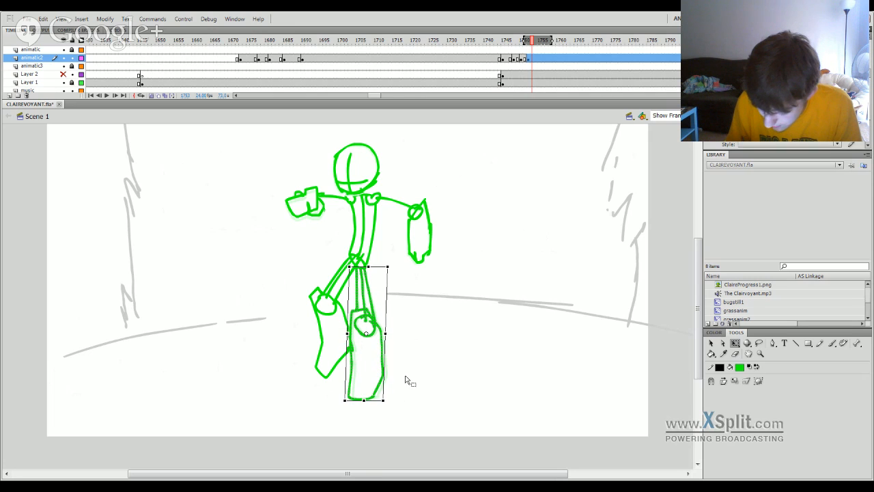
{"action": "left_click", "coordinate": [406, 377]}
{"action": "key", "text": "l"}
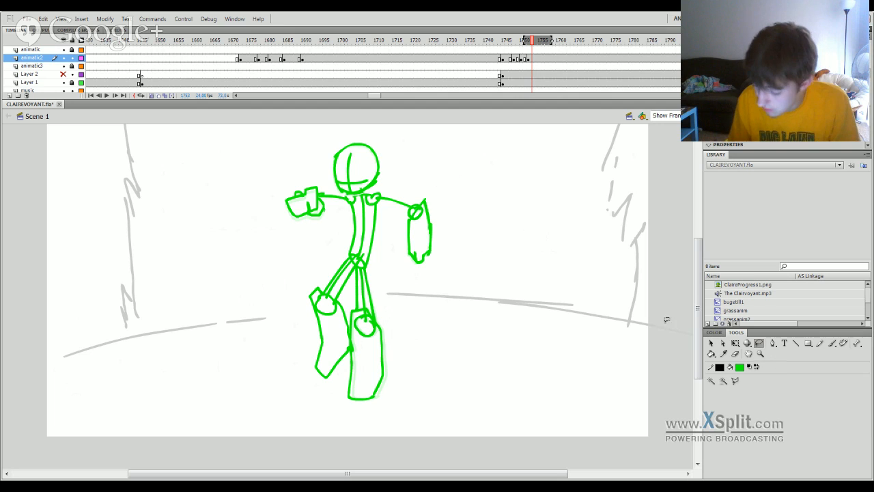
Select the raised left-hand leg of the same drawing with the Lasso and rotate it very slightly with Free Transform.
{"action": "left_click_drag", "start_coordinate": [339, 369], "coordinate": [348, 325]}
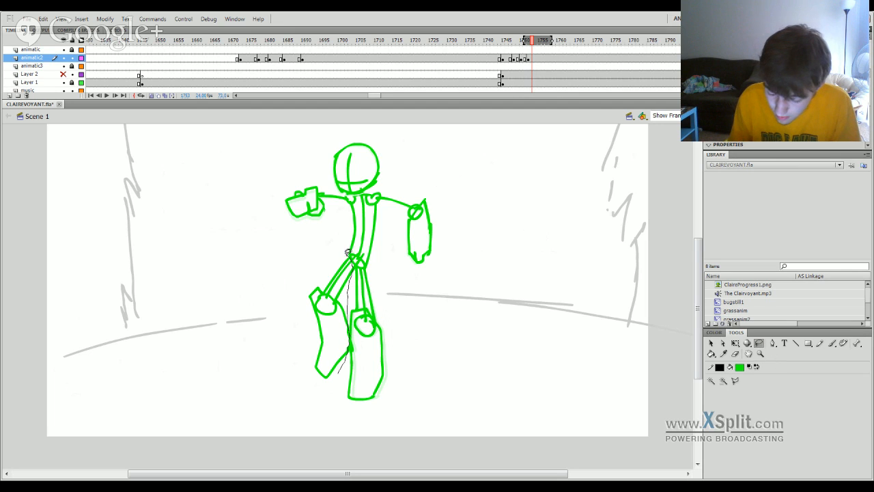
{"action": "mouse_move", "coordinate": [347, 253]}
{"action": "left_mouse_down"}
{"action": "mouse_move", "coordinate": [305, 288]}
{"action": "mouse_move", "coordinate": [304, 364]}
{"action": "mouse_move", "coordinate": [336, 375]}
{"action": "left_mouse_up"}
{"action": "key", "text": "ctrl+z"}
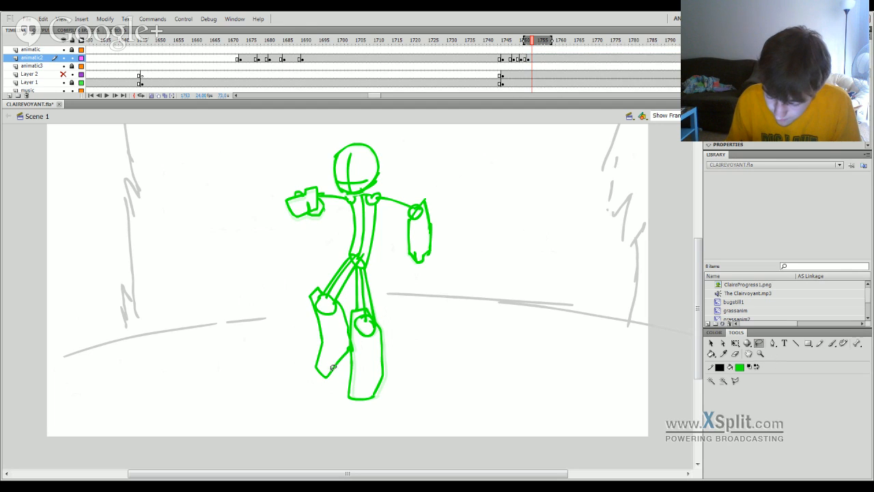
{"action": "mouse_move", "coordinate": [349, 338]}
{"action": "left_mouse_down"}
{"action": "mouse_move", "coordinate": [355, 262]}
{"action": "mouse_move", "coordinate": [347, 252]}
{"action": "mouse_move", "coordinate": [301, 321]}
{"action": "left_mouse_up"}
{"action": "left_click_drag", "start_coordinate": [331, 384], "coordinate": [348, 354]}
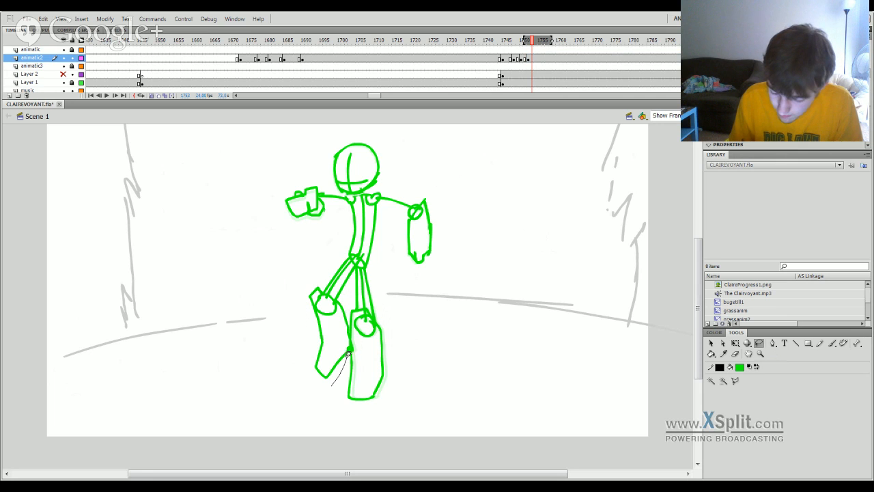
{"action": "left_click_drag", "start_coordinate": [347, 302], "coordinate": [357, 265]}
{"action": "mouse_move", "coordinate": [310, 280]}
{"action": "left_mouse_down"}
{"action": "mouse_move", "coordinate": [312, 381]}
{"action": "mouse_move", "coordinate": [342, 367]}
{"action": "mouse_move", "coordinate": [311, 373]}
{"action": "mouse_move", "coordinate": [335, 380]}
{"action": "mouse_move", "coordinate": [328, 375]}
{"action": "left_mouse_up"}
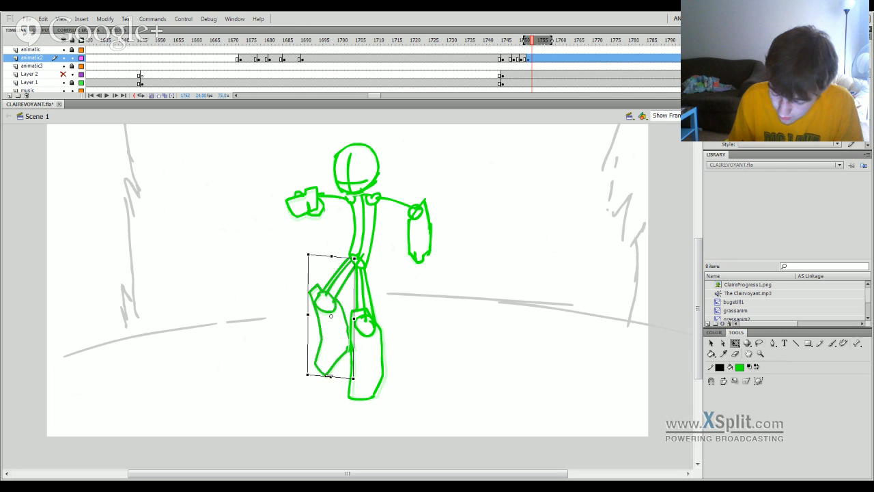
{"action": "left_click", "coordinate": [412, 327]}
Play back the figure's movement from the keyframes before frame 1752 to check the settling motion.
{"action": "left_click_drag", "start_coordinate": [531, 45], "coordinate": [518, 47]}
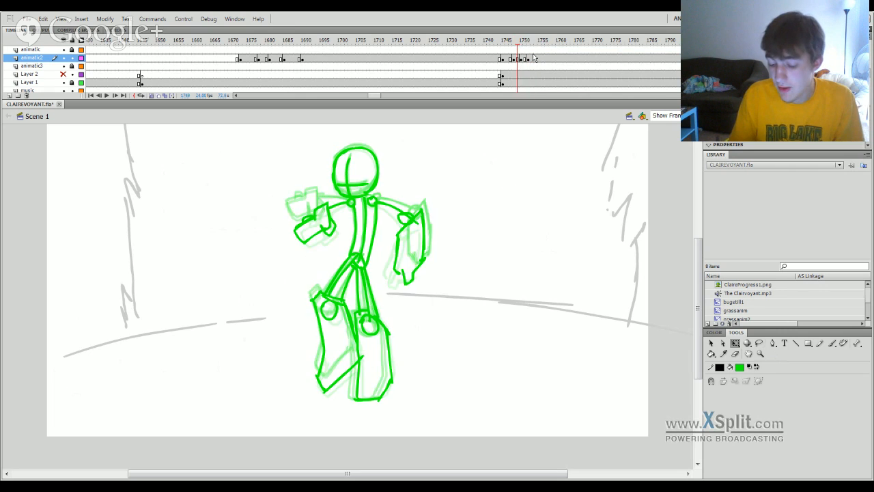
{"action": "key", "text": "Return"}
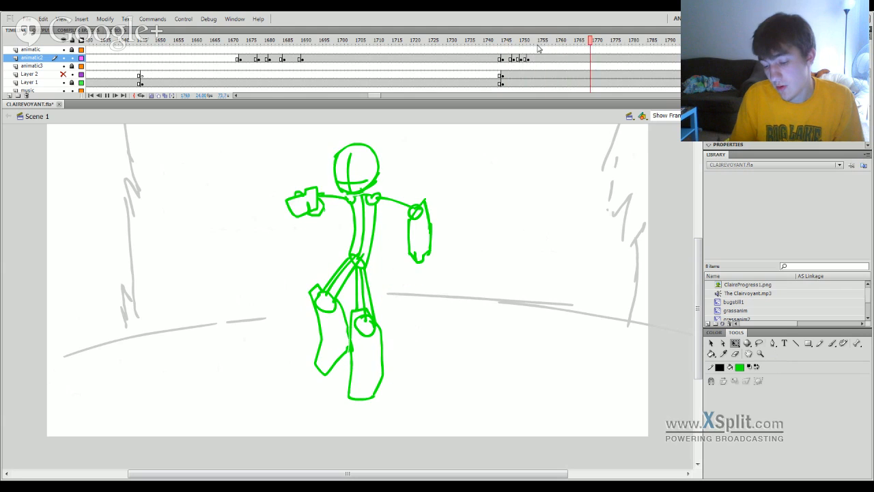
{"action": "left_click", "coordinate": [501, 58]}
{"action": "key", "text": "Return"}
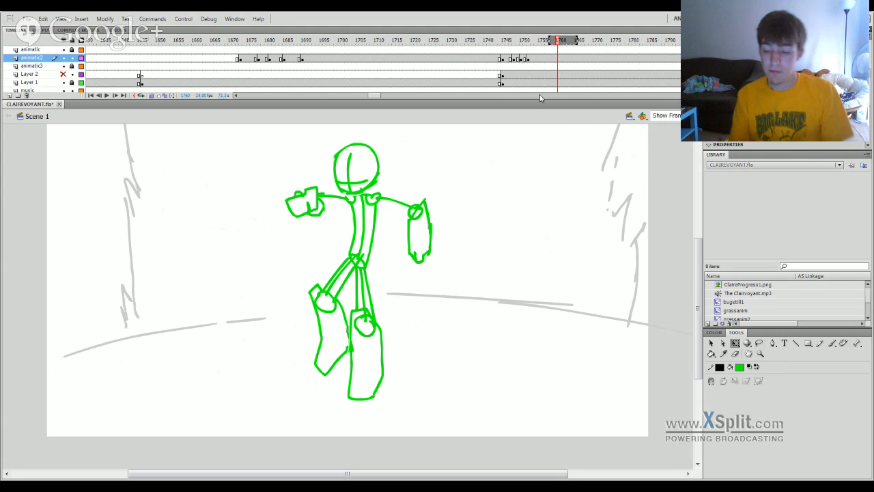
Select the whole figure on frame 1747 and move it up so most of it sits above the stage.
{"action": "left_click", "coordinate": [511, 60]}
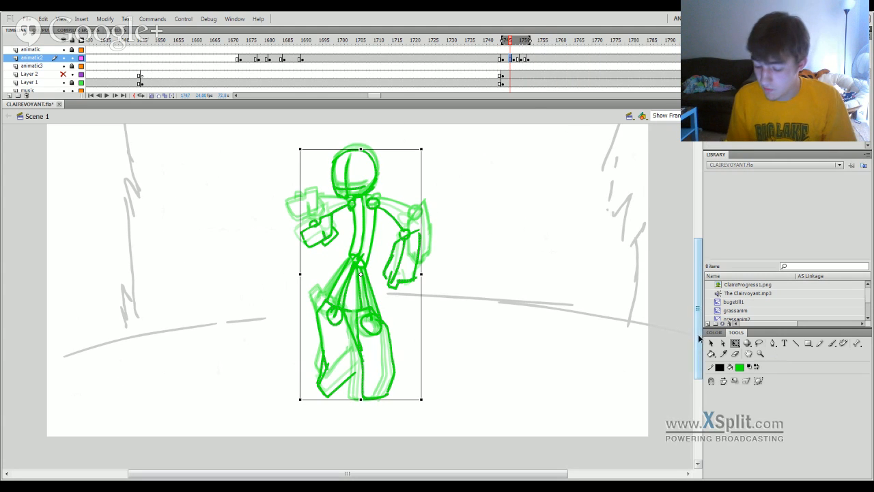
{"action": "left_click_drag", "start_coordinate": [699, 337], "coordinate": [699, 331]}
{"action": "left_click_drag", "start_coordinate": [361, 287], "coordinate": [365, 249]}
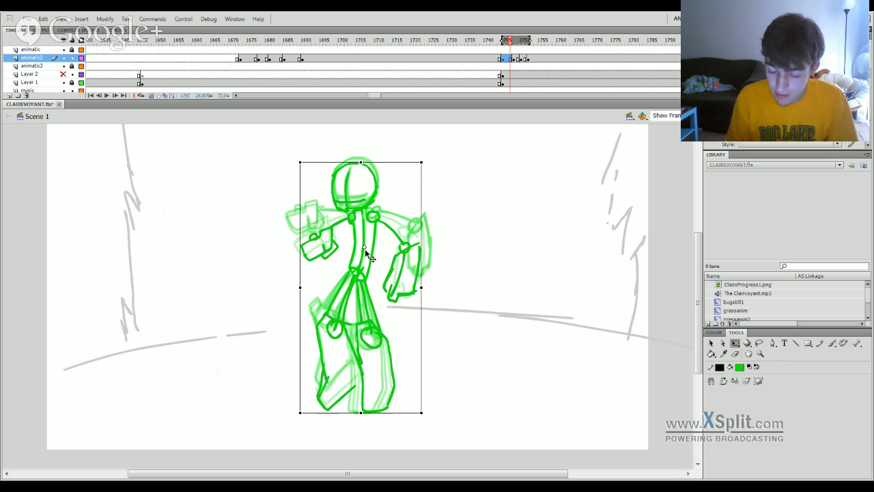
{"action": "mouse_move", "coordinate": [372, 290]}
{"action": "left_mouse_down"}
{"action": "mouse_move", "coordinate": [373, 265]}
{"action": "mouse_move", "coordinate": [374, 300]}
{"action": "left_mouse_up"}
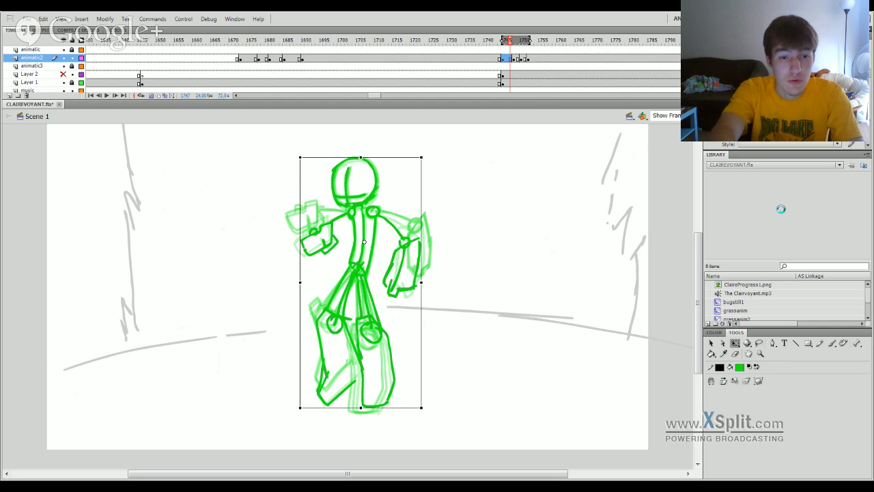
{"action": "left_click_drag", "start_coordinate": [373, 284], "coordinate": [376, 242]}
{"action": "key", "text": "ctrl+z"}
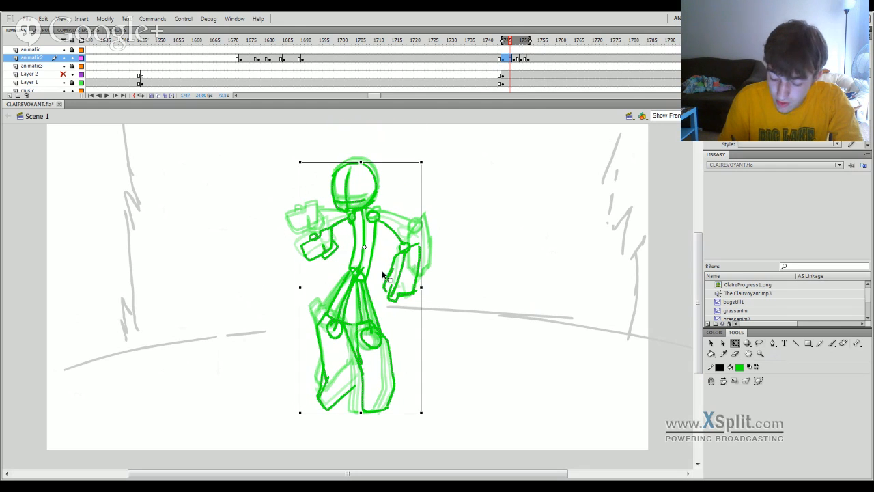
{"action": "scroll", "coordinate": [693, 299], "scroll_direction": "up", "scroll_amount": 5}
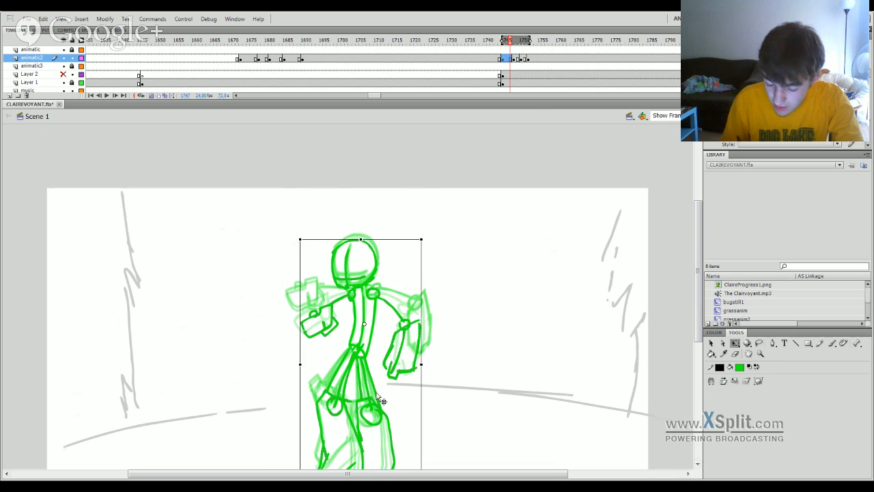
{"action": "left_click_drag", "start_coordinate": [382, 401], "coordinate": [382, 170]}
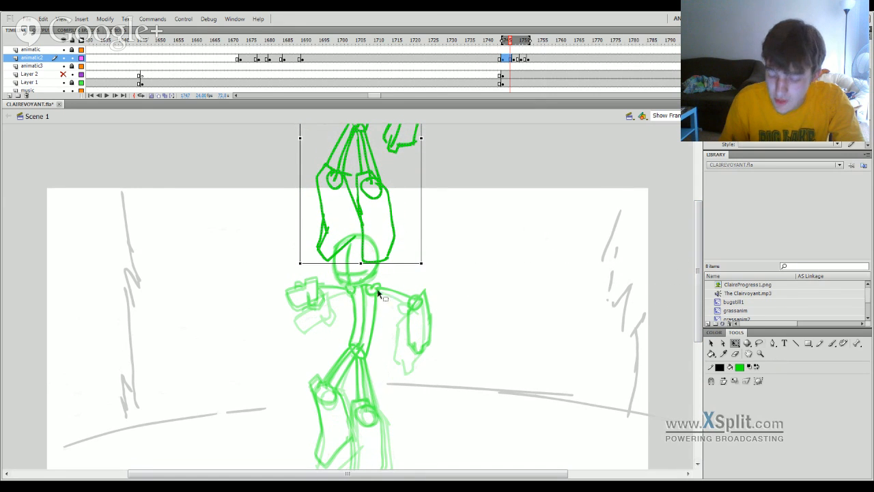
Adjust the figure's height across the keyframes through frame 1751 so the poses descend step by step to the ground.
{"action": "left_click", "coordinate": [518, 59]}
{"action": "left_click_drag", "start_coordinate": [371, 350], "coordinate": [395, 260]}
{"action": "left_click", "coordinate": [510, 59]}
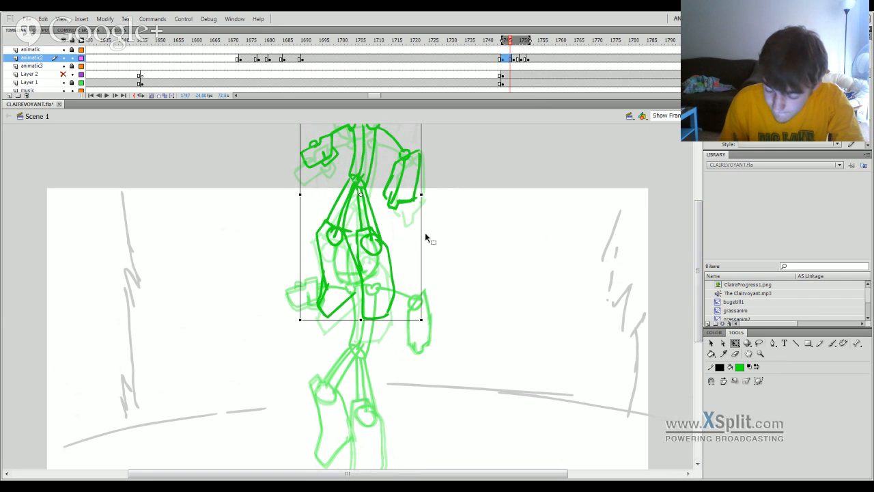
{"action": "left_click", "coordinate": [516, 59]}
{"action": "left_click_drag", "start_coordinate": [390, 301], "coordinate": [371, 336]}
{"action": "left_click", "coordinate": [525, 59]}
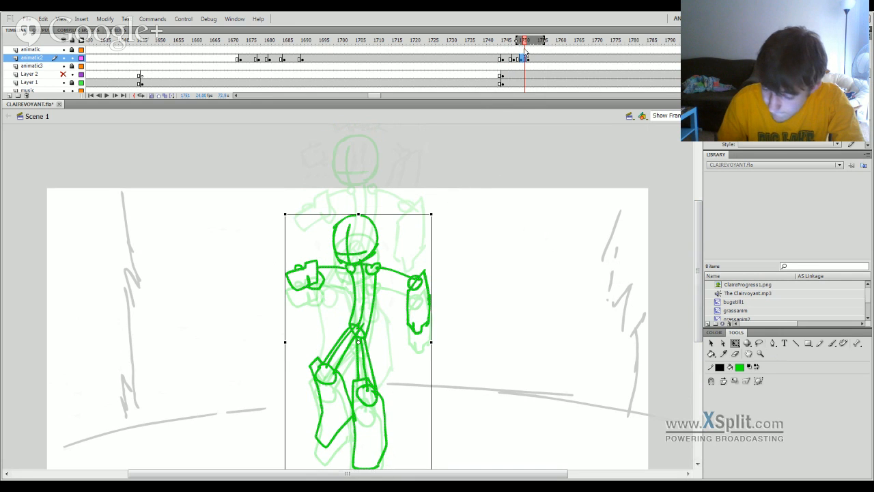
Play the animation from about frame 1737 to check the figure dropping into the scene.
{"action": "mouse_move", "coordinate": [525, 51]}
{"action": "left_mouse_down"}
{"action": "mouse_move", "coordinate": [511, 54]}
{"action": "mouse_move", "coordinate": [533, 55]}
{"action": "mouse_move", "coordinate": [476, 72]}
{"action": "left_mouse_up"}
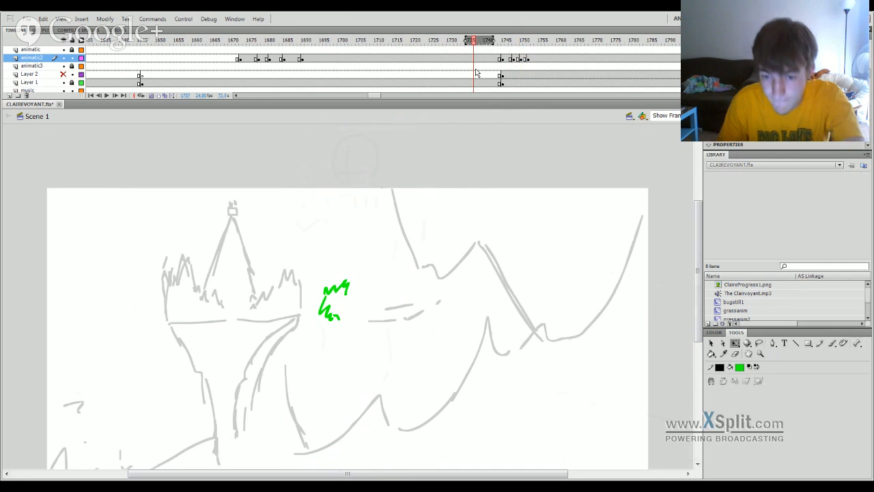
{"action": "key", "text": "Return"}
{"action": "key", "text": "Return"}
{"action": "left_click_drag", "start_coordinate": [699, 218], "coordinate": [697, 246]}
{"action": "mouse_move", "coordinate": [523, 51]}
{"action": "left_mouse_down"}
{"action": "mouse_move", "coordinate": [509, 51]}
{"action": "mouse_move", "coordinate": [529, 52]}
{"action": "left_mouse_up"}
Shift the last three animatic2 keyframes later in the timeline, starting them around frame 1760.
{"action": "left_click", "coordinate": [511, 60]}
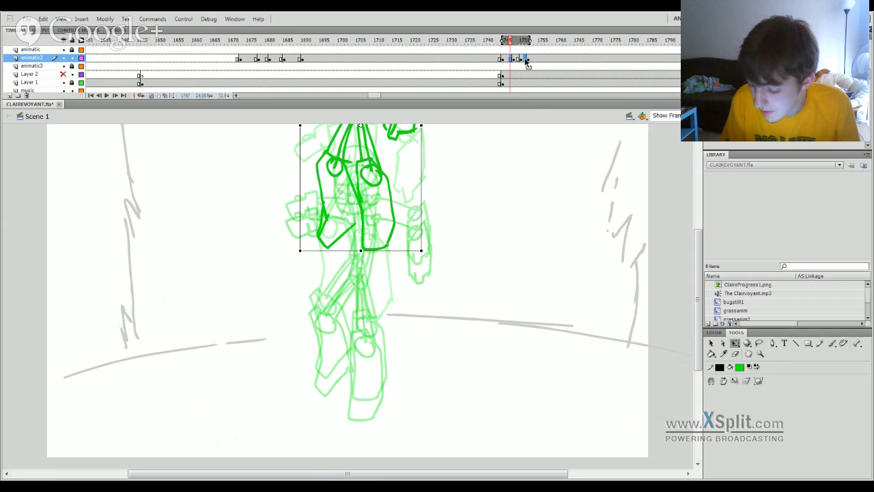
{"action": "left_click", "coordinate": [537, 59]}
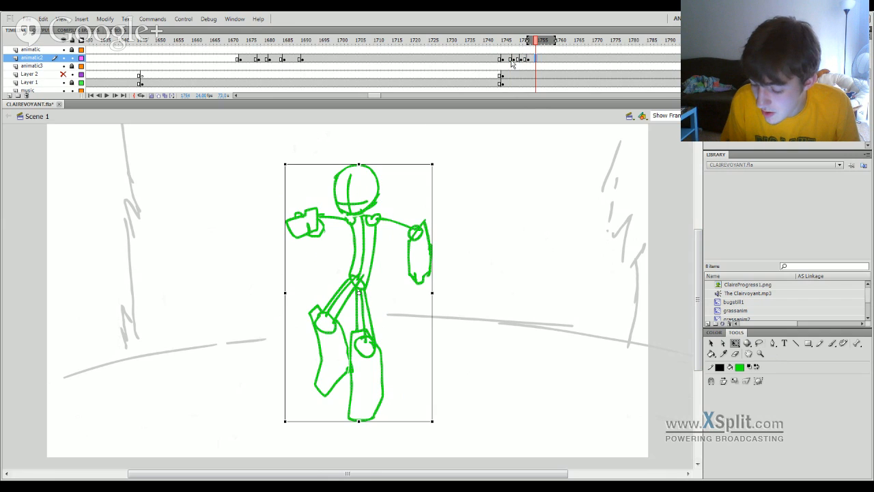
{"action": "left_click", "coordinate": [512, 62]}
{"action": "left_click", "coordinate": [533, 60]}
{"action": "left_click_drag", "start_coordinate": [514, 61], "coordinate": [575, 62]}
{"action": "left_click", "coordinate": [515, 61]}
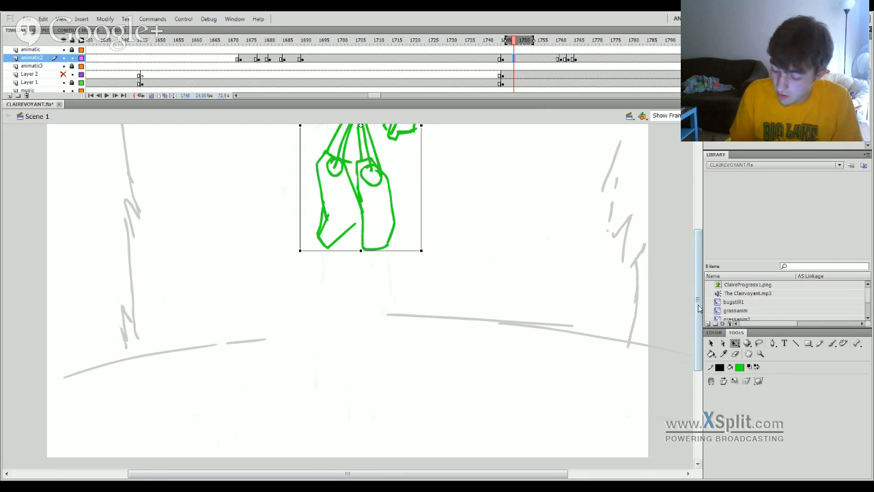
Add a keyframe at frame 1753 on animatic2 and delete the figure from the frames before it.
{"action": "left_click_drag", "start_coordinate": [699, 308], "coordinate": [387, 155]}
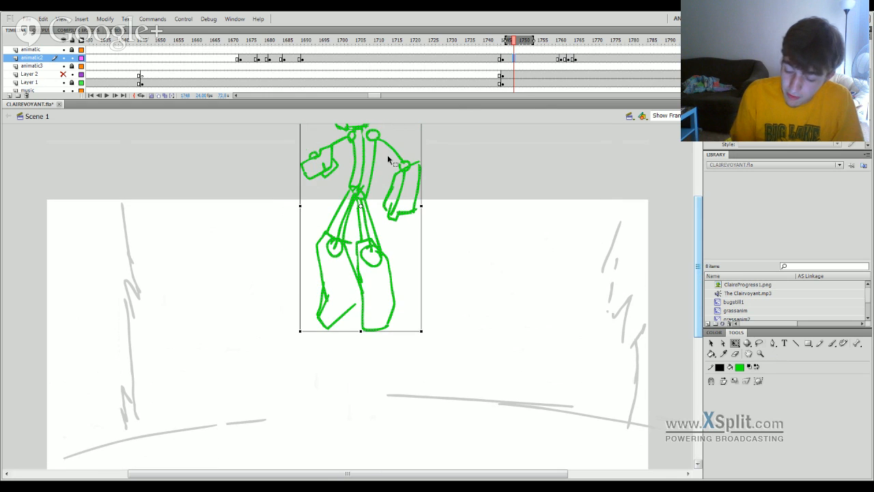
{"action": "left_click_drag", "start_coordinate": [698, 303], "coordinate": [701, 341]}
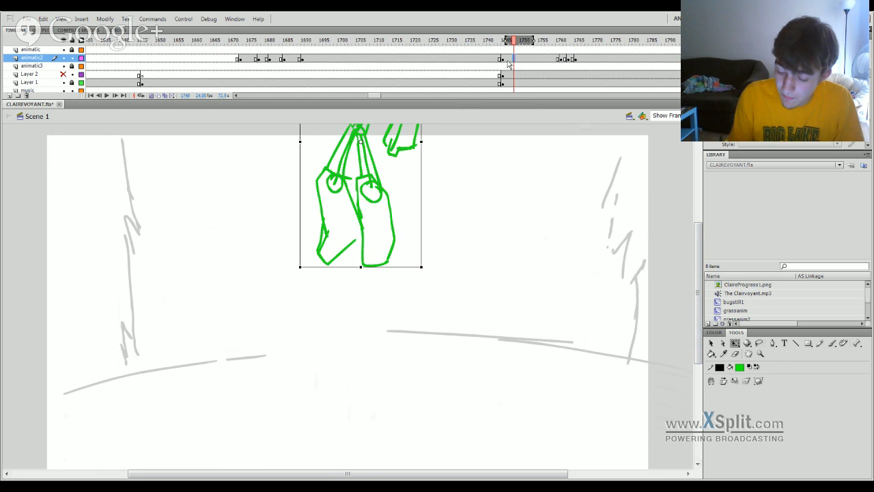
{"action": "left_click", "coordinate": [508, 59]}
{"action": "left_click", "coordinate": [543, 62]}
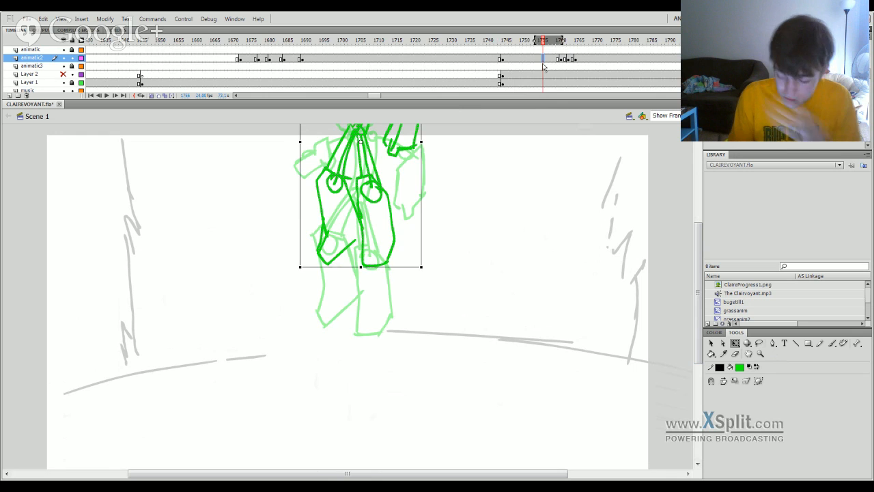
{"action": "left_click", "coordinate": [532, 60]}
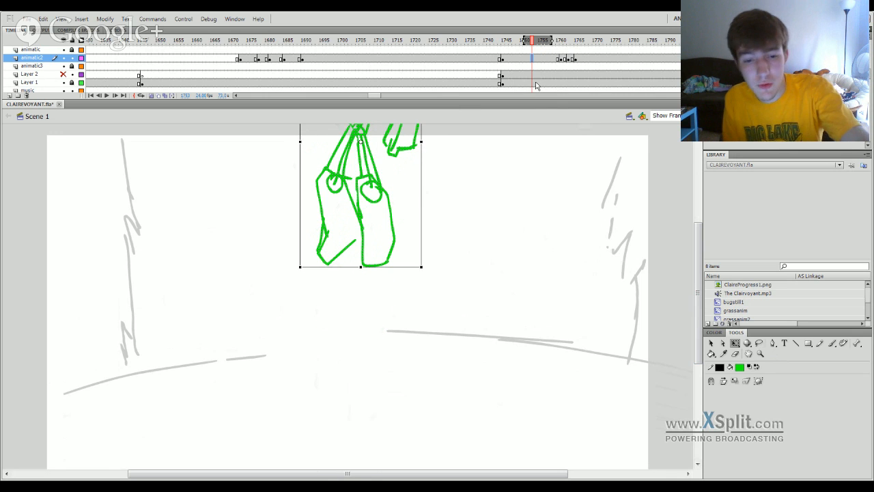
{"action": "left_click", "coordinate": [525, 59]}
{"action": "key", "text": "Delete"}
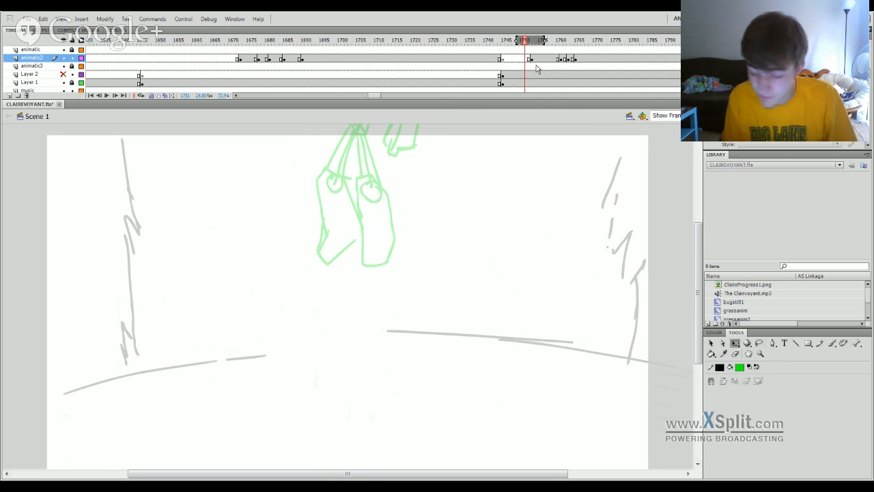
Add a keyframe at frame 1755 and move the figure on frames 1753 to 1754 up so only its lower legs remain on stage.
{"action": "left_click", "coordinate": [540, 60]}
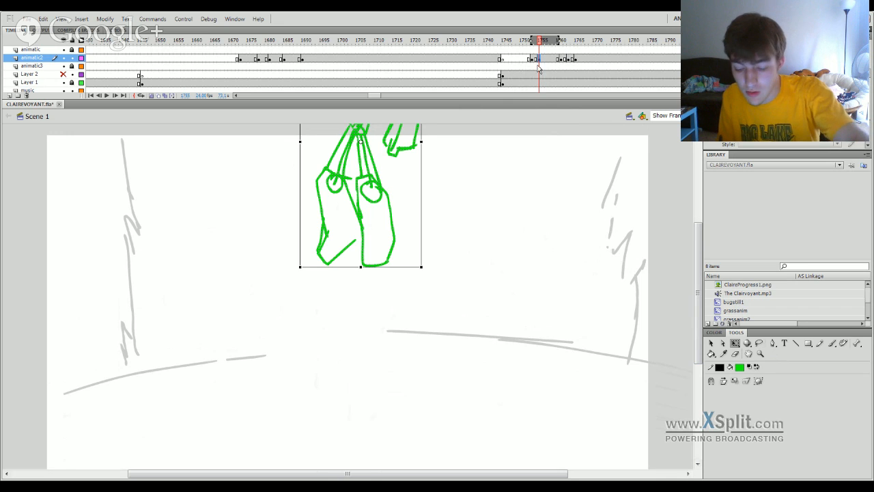
{"action": "key", "text": "comma"}
{"action": "left_click_drag", "start_coordinate": [386, 197], "coordinate": [386, 128]}
{"action": "key", "text": "Right"}
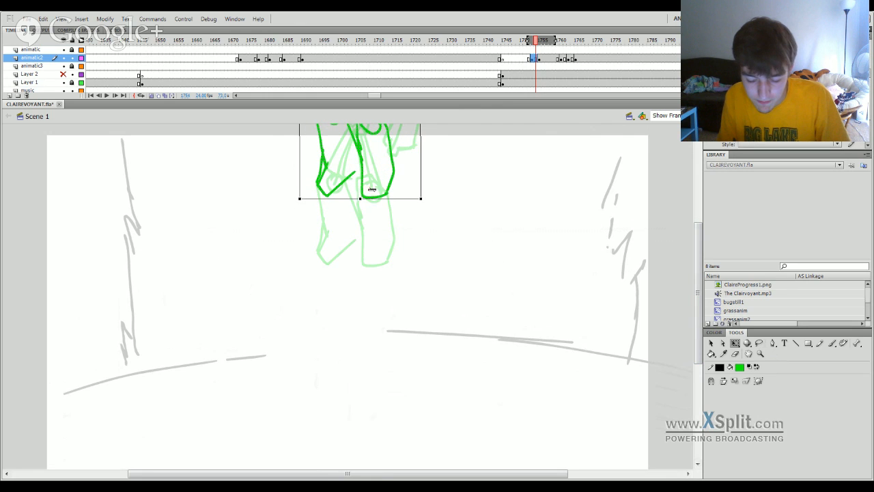
{"action": "left_click_drag", "start_coordinate": [390, 195], "coordinate": [390, 181]}
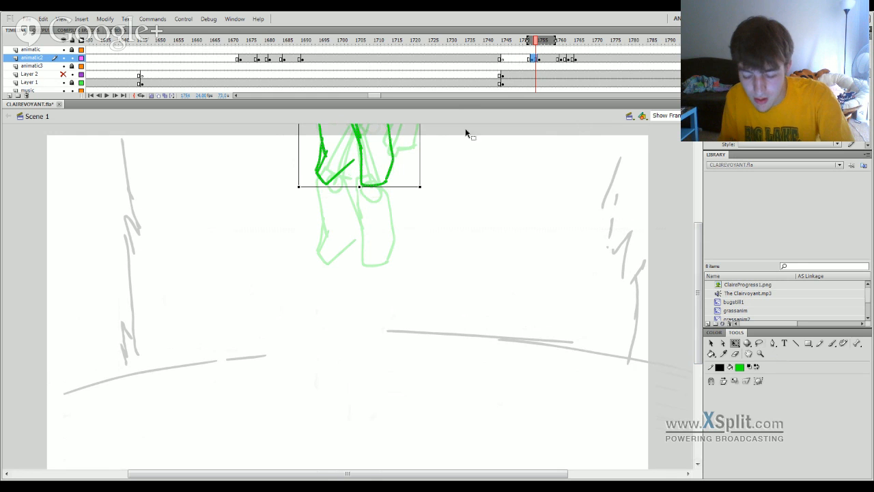
Raise the figure on frames 1755 to 1756, and add a keyframe at frame 1757 with the figure moved lower.
{"action": "left_click", "coordinate": [543, 60]}
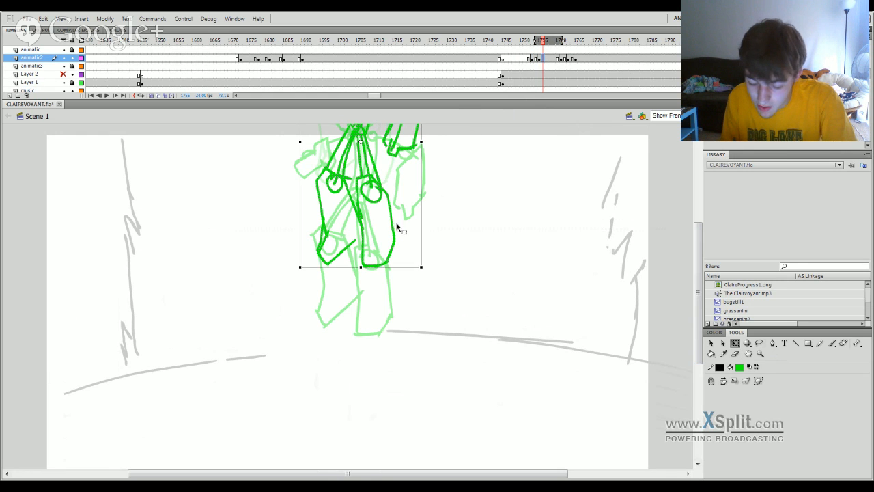
{"action": "left_click_drag", "start_coordinate": [398, 227], "coordinate": [397, 185]}
{"action": "left_click_drag", "start_coordinate": [543, 59], "coordinate": [562, 60]}
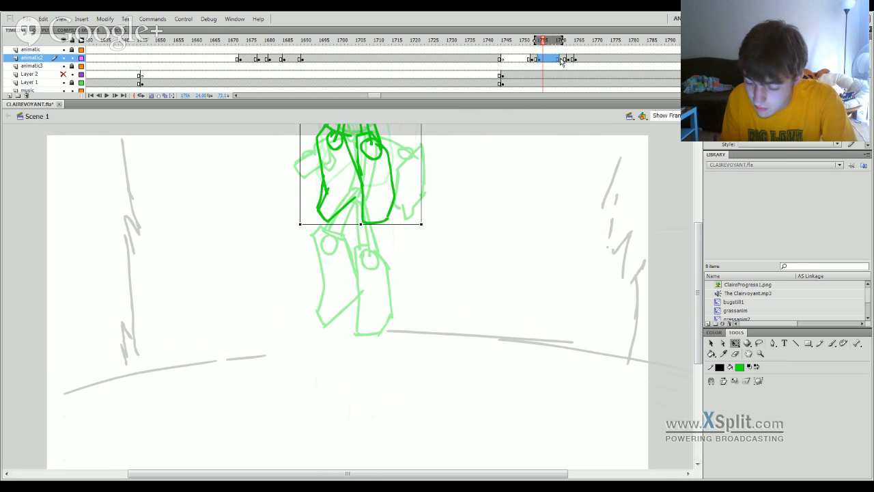
{"action": "left_click", "coordinate": [550, 60]}
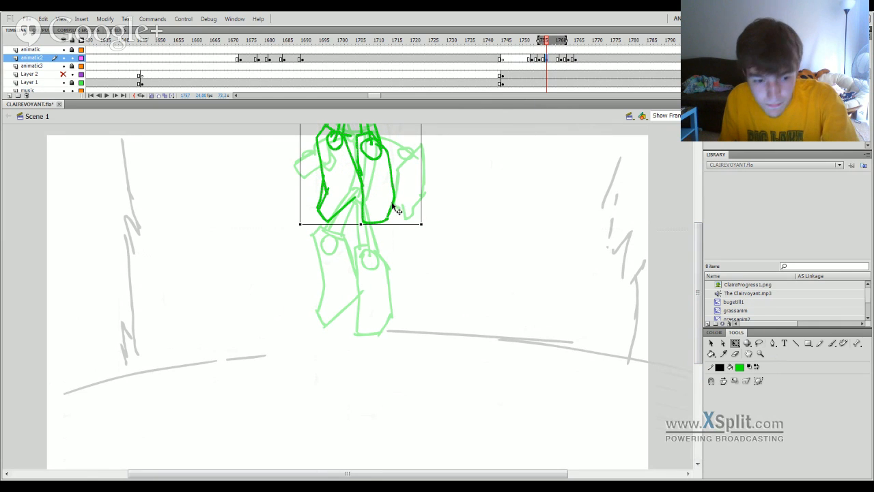
{"action": "left_click_drag", "start_coordinate": [395, 202], "coordinate": [395, 274]}
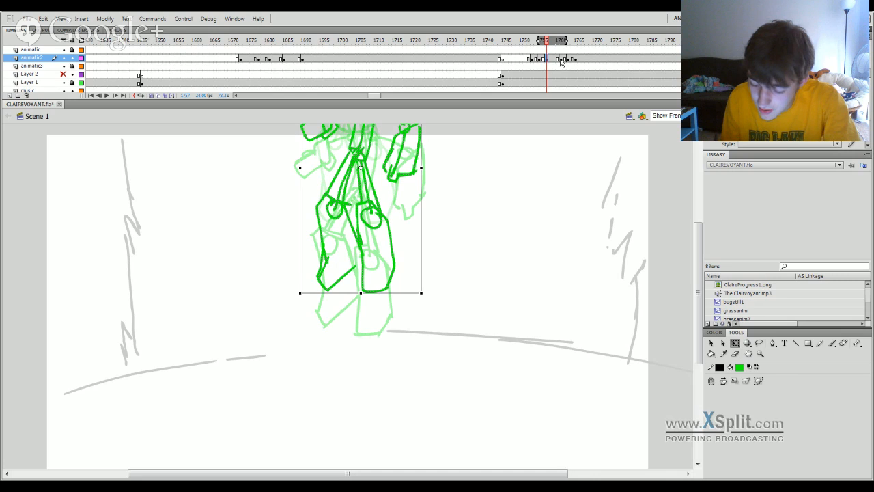
Shift the last animatic2 keyframes earlier so they end at frame 1763, and raise the figure slightly on that frame.
{"action": "mouse_move", "coordinate": [561, 60]}
{"action": "left_mouse_down"}
{"action": "mouse_move", "coordinate": [576, 61]}
{"action": "mouse_move", "coordinate": [543, 54]}
{"action": "mouse_move", "coordinate": [637, 57]}
{"action": "mouse_move", "coordinate": [563, 53]}
{"action": "left_mouse_up"}
{"action": "key", "text": "Return"}
{"action": "left_click", "coordinate": [569, 60]}
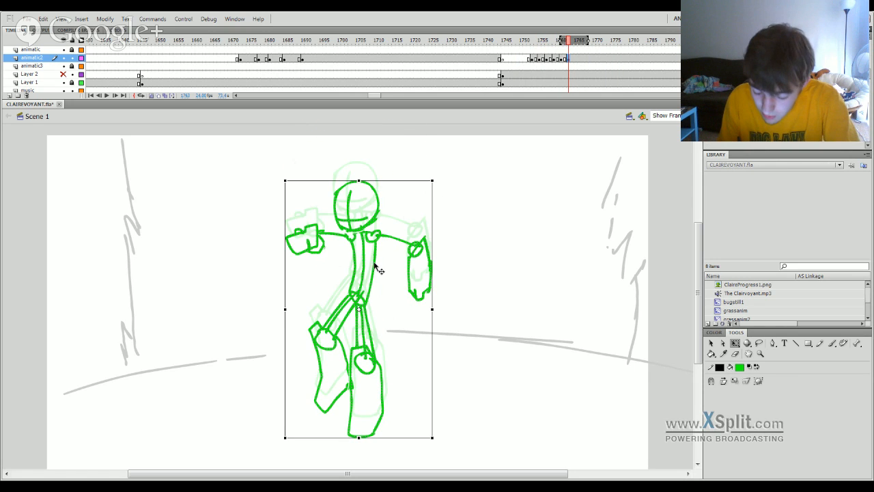
{"action": "left_click_drag", "start_coordinate": [374, 263], "coordinate": [372, 258]}
Lower the figure slightly on frame 1762, and move it down on frame 1760 until its head is on stage.
{"action": "left_click", "coordinate": [564, 59]}
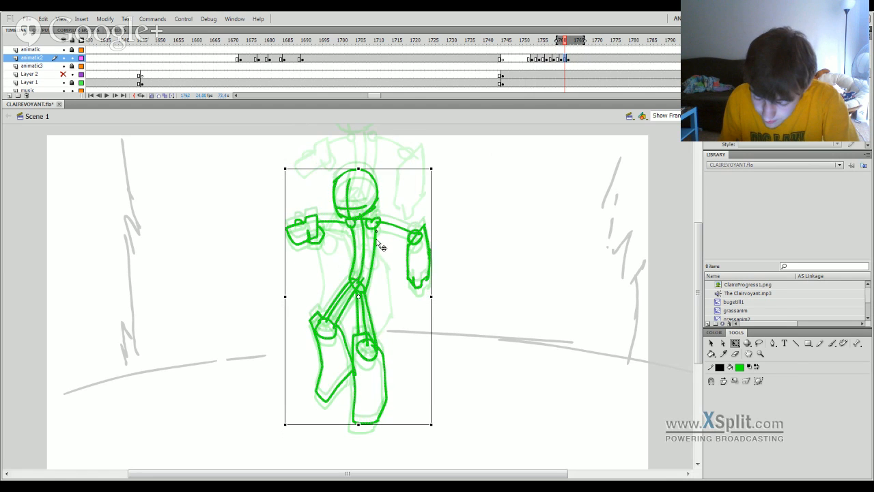
{"action": "mouse_move", "coordinate": [565, 42]}
{"action": "left_mouse_down"}
{"action": "mouse_move", "coordinate": [539, 45]}
{"action": "mouse_move", "coordinate": [563, 48]}
{"action": "left_mouse_up"}
{"action": "key", "text": "Return"}
{"action": "key", "text": "Return"}
{"action": "left_click", "coordinate": [558, 59]}
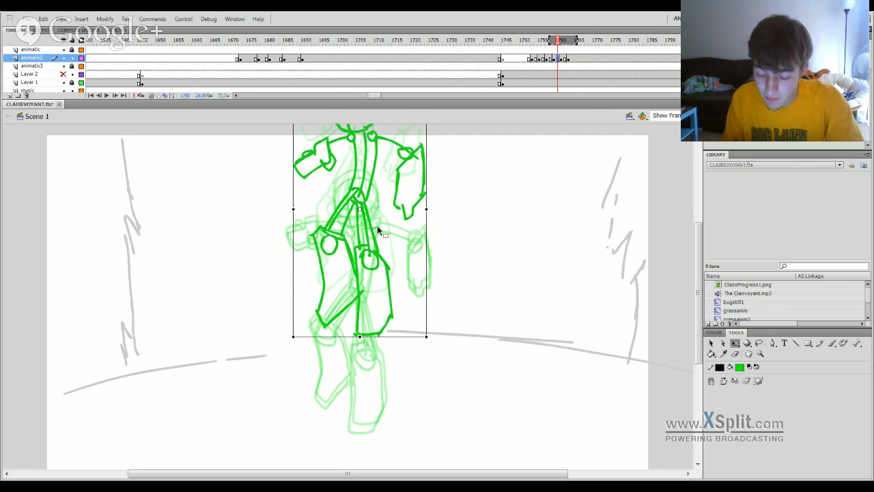
{"action": "key", "text": "Return"}
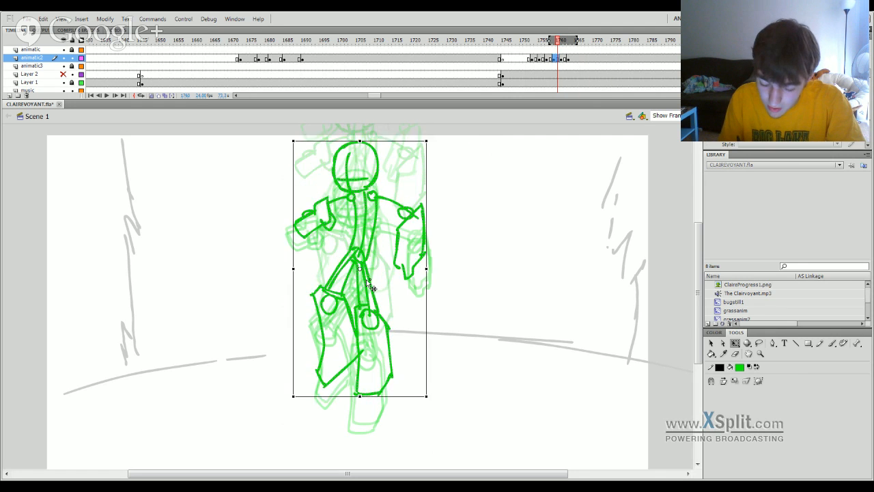
Play back the figure's drop on animatic2 several times to check its timing.
{"action": "left_click", "coordinate": [539, 57]}
{"action": "key", "text": "Return"}
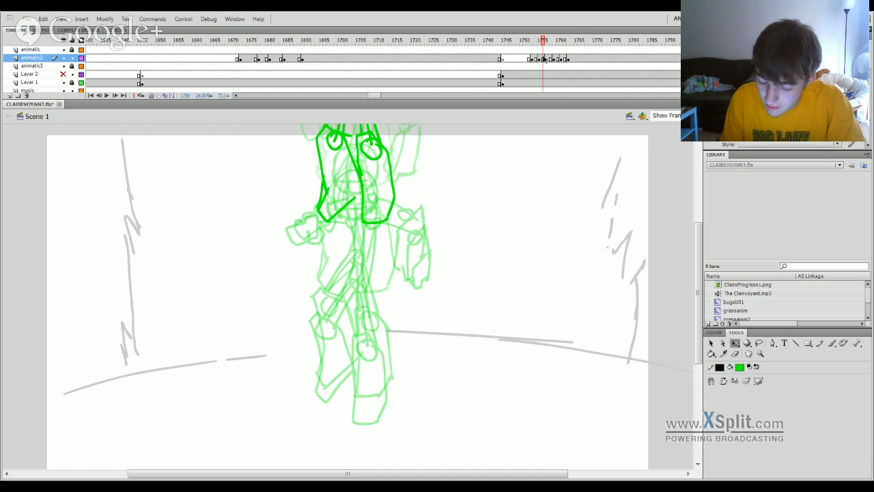
{"action": "left_click", "coordinate": [528, 71]}
{"action": "key", "text": "Return"}
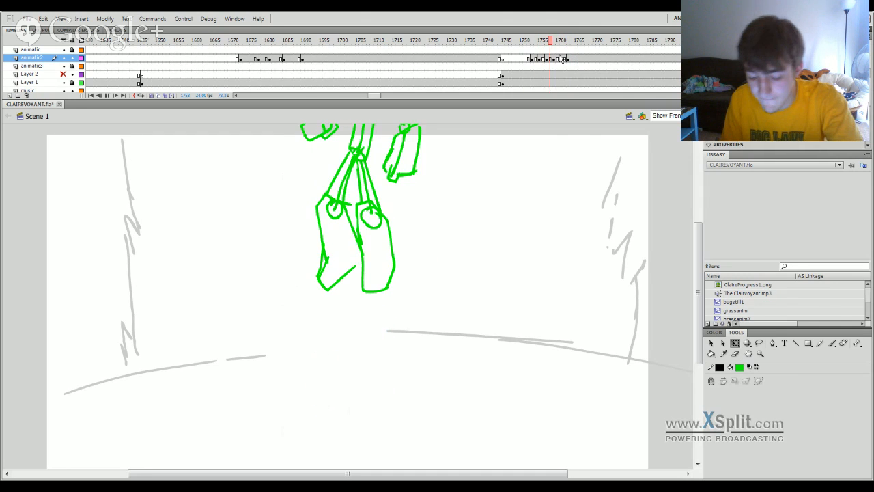
{"action": "left_click", "coordinate": [538, 67]}
{"action": "key", "text": "Return"}
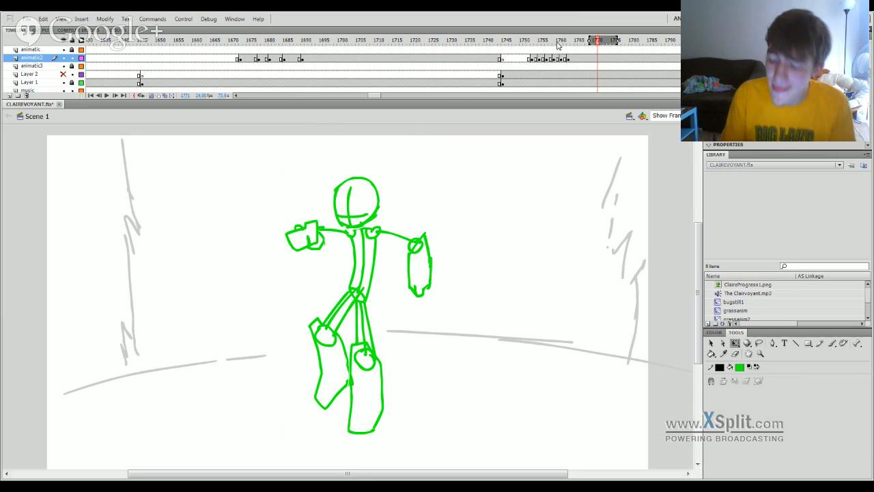
{"action": "key", "text": "Return"}
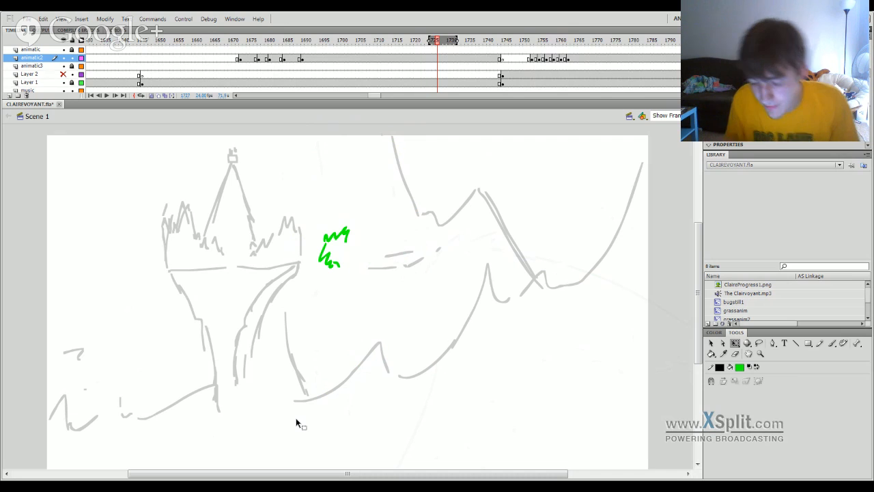
Add a keyframe at frame 1764 on animatic2, nudge the figure down slightly, and play the result.
{"action": "left_click", "coordinate": [575, 60]}
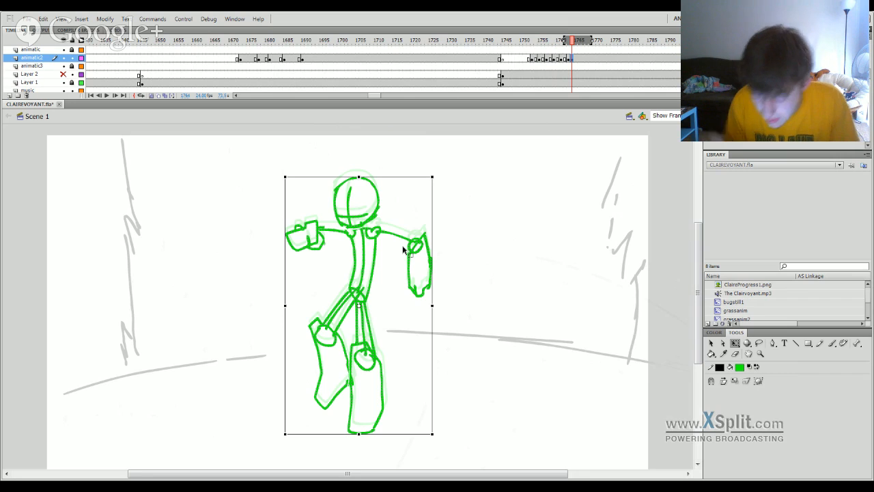
{"action": "key", "text": "Down"}
{"action": "key", "text": "Down"}
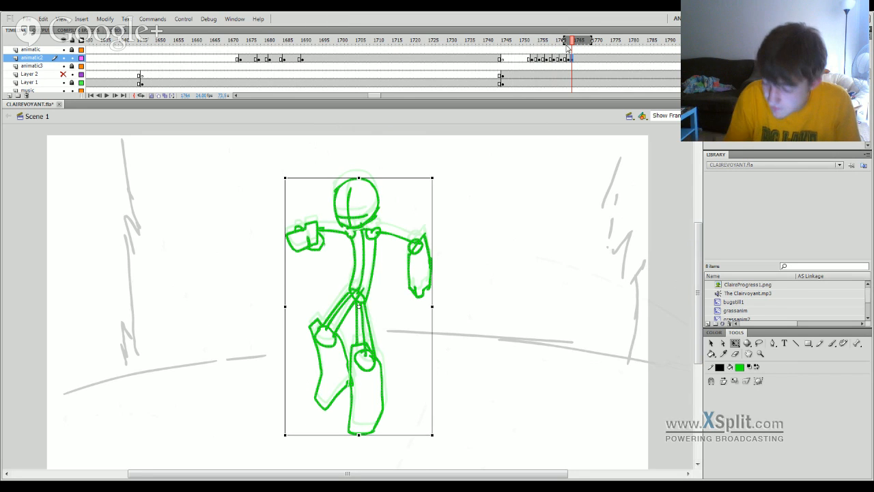
{"action": "key", "text": "Return"}
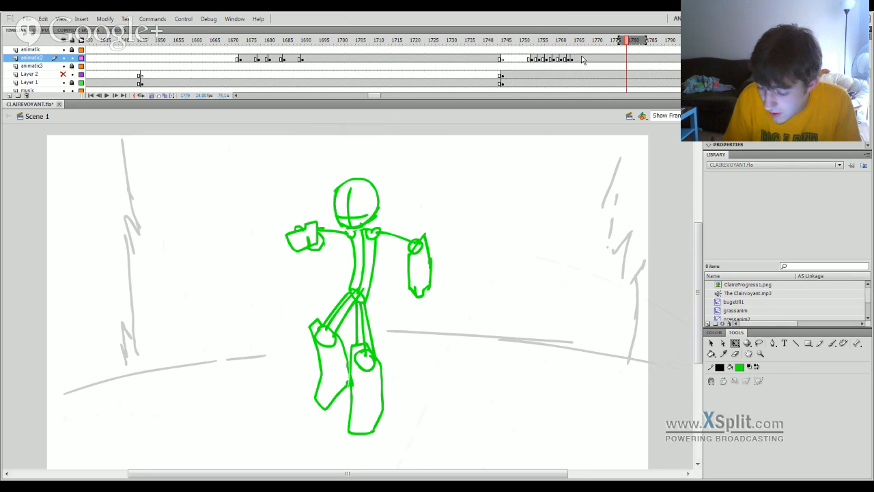
Add an empty keyframe at frame 1769 on animatic2 and sketch a green head with face guidelines slightly below the previous head.
{"action": "left_click", "coordinate": [592, 58]}
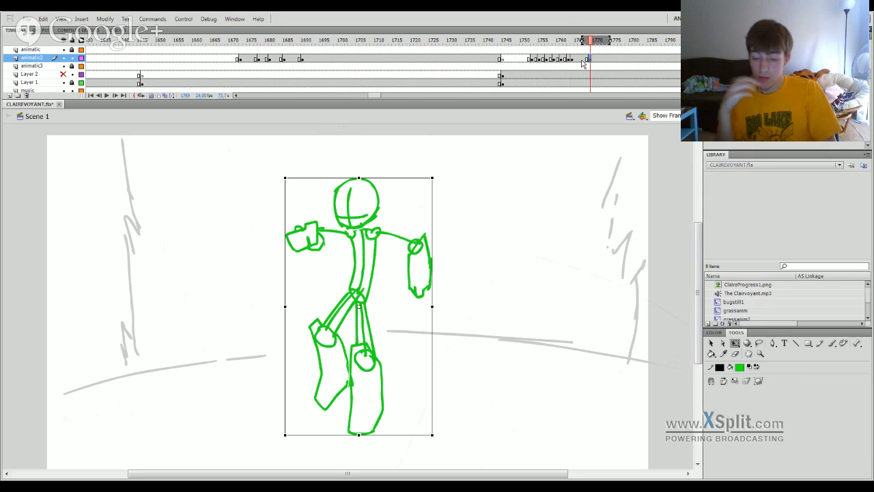
{"action": "mouse_move", "coordinate": [584, 63]}
{"action": "left_mouse_down"}
{"action": "mouse_move", "coordinate": [596, 49]}
{"action": "mouse_move", "coordinate": [580, 48]}
{"action": "mouse_move", "coordinate": [598, 45]}
{"action": "mouse_move", "coordinate": [590, 42]}
{"action": "left_mouse_up"}
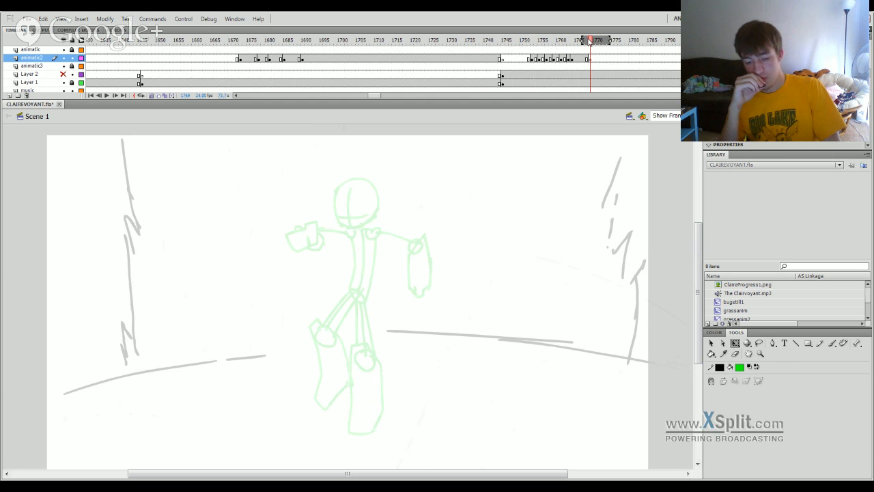
{"action": "left_click", "coordinate": [832, 342]}
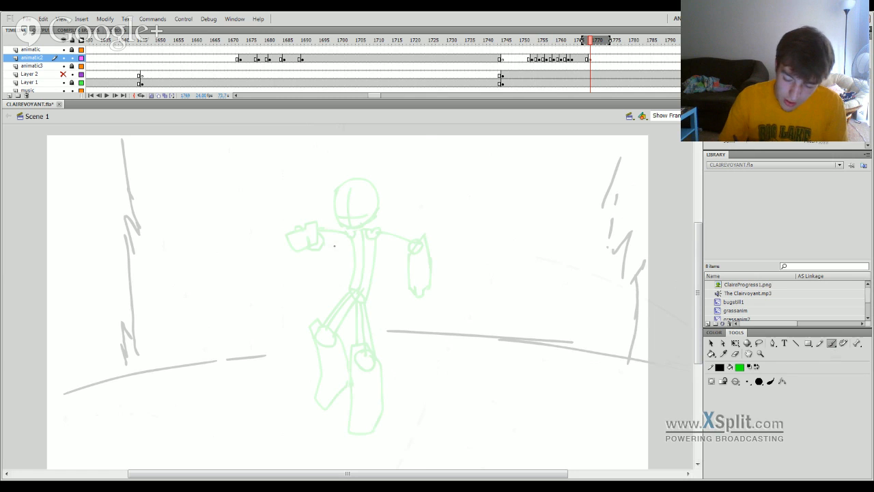
{"action": "mouse_move", "coordinate": [334, 245]}
{"action": "left_mouse_down"}
{"action": "mouse_move", "coordinate": [339, 222]}
{"action": "mouse_move", "coordinate": [352, 219]}
{"action": "mouse_move", "coordinate": [339, 235]}
{"action": "mouse_move", "coordinate": [351, 190]}
{"action": "mouse_move", "coordinate": [381, 192]}
{"action": "mouse_move", "coordinate": [375, 231]}
{"action": "mouse_move", "coordinate": [337, 234]}
{"action": "mouse_move", "coordinate": [366, 242]}
{"action": "mouse_move", "coordinate": [373, 227]}
{"action": "mouse_move", "coordinate": [359, 239]}
{"action": "left_mouse_up"}
{"action": "key", "text": "ctrl+z"}
{"action": "left_click_drag", "start_coordinate": [362, 185], "coordinate": [352, 238]}
{"action": "key", "text": "ctrl+z"}
{"action": "mouse_move", "coordinate": [351, 206]}
{"action": "left_mouse_down"}
{"action": "mouse_move", "coordinate": [351, 237]}
{"action": "mouse_move", "coordinate": [362, 224]}
{"action": "left_mouse_up"}
{"action": "key", "text": "ctrl+z"}
{"action": "key", "text": "ctrl+z"}
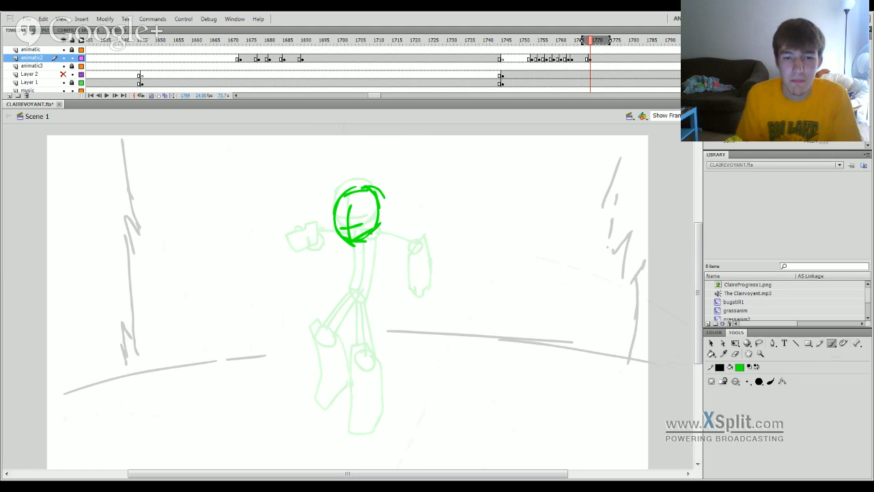
{"action": "key", "text": "ctrl+z"}
{"action": "left_click_drag", "start_coordinate": [339, 228], "coordinate": [363, 227]}
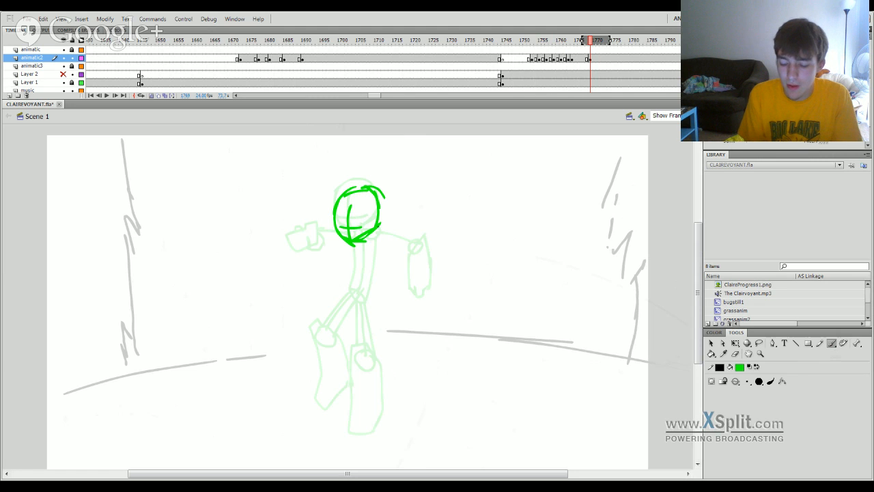
Draw a horizontal red ground line just below the figure's feet on the animatic3 layer.
{"action": "key", "text": "q"}
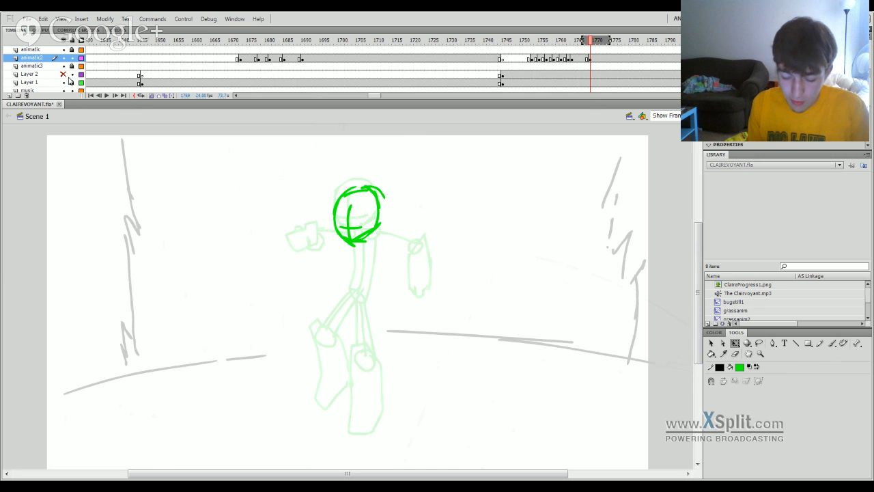
{"action": "left_click", "coordinate": [44, 66]}
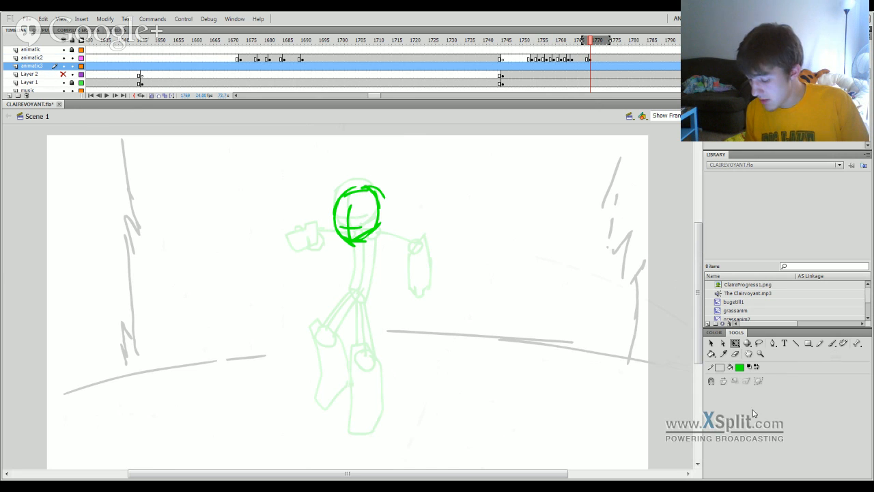
{"action": "left_click", "coordinate": [719, 367]}
{"action": "left_click", "coordinate": [730, 425]}
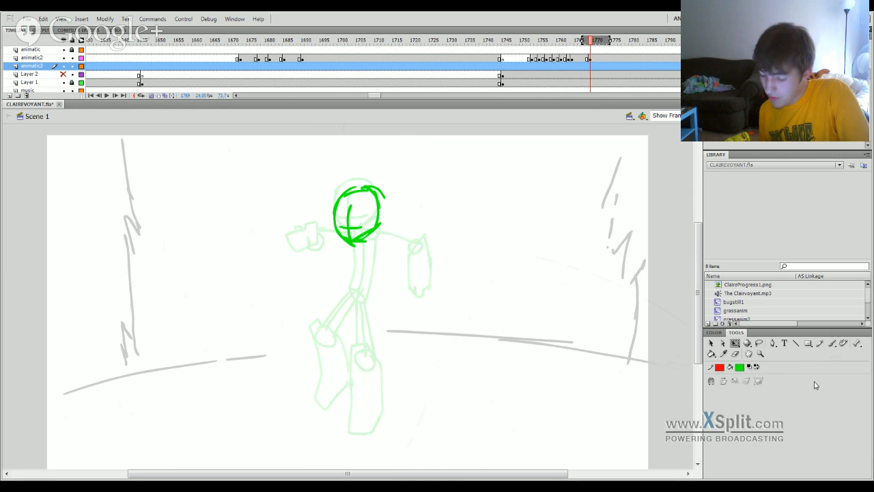
{"action": "left_click", "coordinate": [796, 344]}
{"action": "left_click_drag", "start_coordinate": [166, 442], "coordinate": [572, 427]}
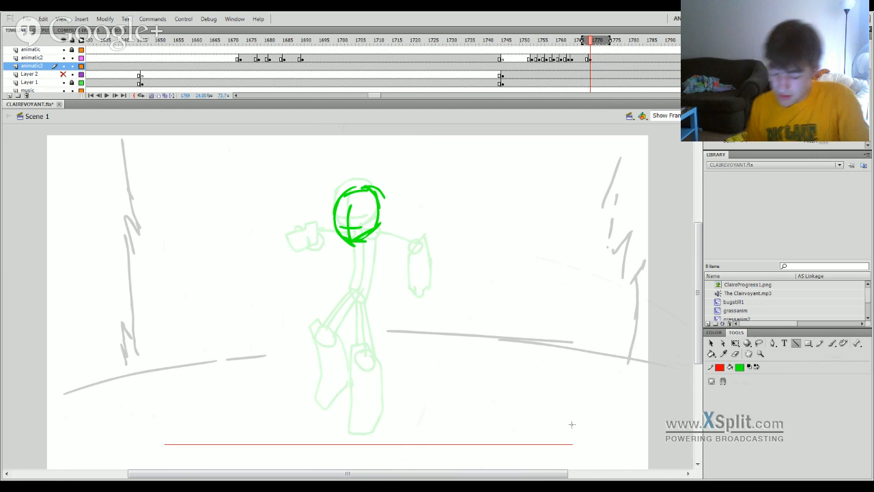
Show Layer 2 and insert blank keyframes at frame 1803 on animatic2 and animatic3 to end the current drawings.
{"action": "mouse_move", "coordinate": [572, 42]}
{"action": "left_mouse_down"}
{"action": "mouse_move", "coordinate": [532, 43]}
{"action": "mouse_move", "coordinate": [554, 42]}
{"action": "mouse_move", "coordinate": [549, 55]}
{"action": "mouse_move", "coordinate": [614, 58]}
{"action": "mouse_move", "coordinate": [673, 44]}
{"action": "mouse_move", "coordinate": [697, 48]}
{"action": "mouse_move", "coordinate": [587, 55]}
{"action": "left_mouse_up"}
{"action": "left_click", "coordinate": [64, 73]}
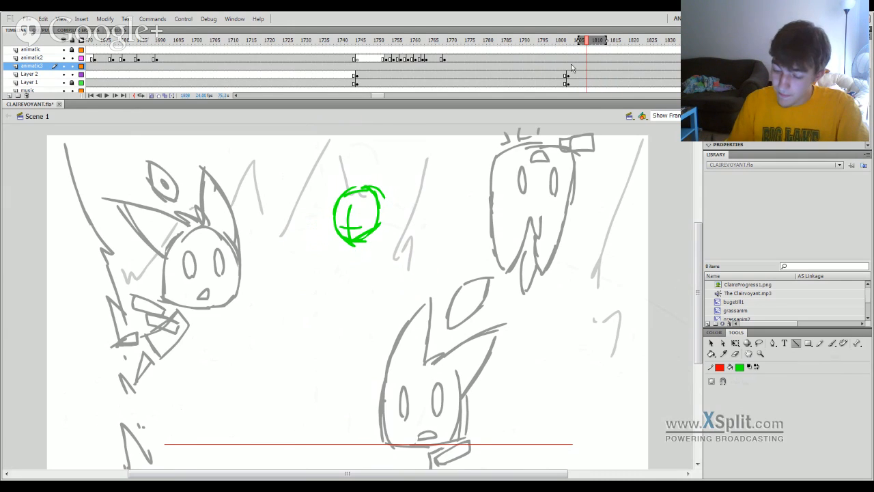
{"action": "left_click", "coordinate": [569, 66]}
{"action": "key", "text": "F7"}
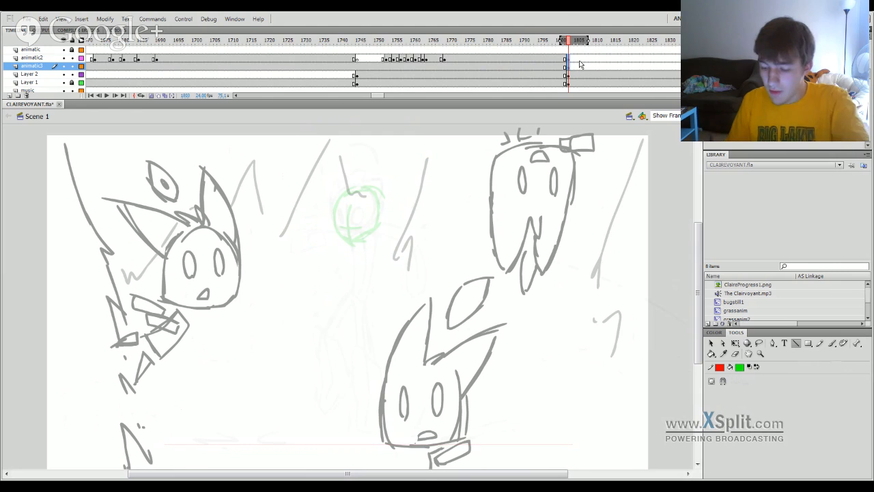
Compare the figure with the Layer 2 sketch, move the animatic2 head keyframe to frame 1772, and hide Layer 2.
{"action": "left_click_drag", "start_coordinate": [543, 41], "coordinate": [423, 281]}
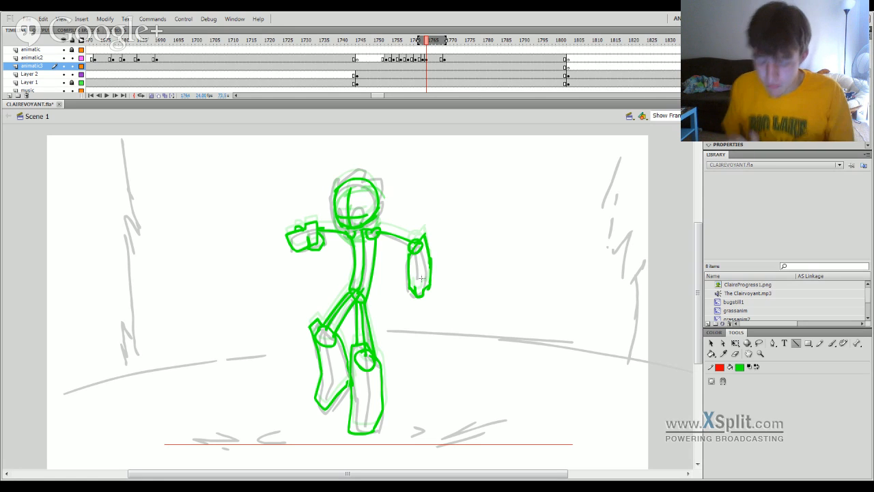
{"action": "left_click_drag", "start_coordinate": [420, 46], "coordinate": [441, 273]}
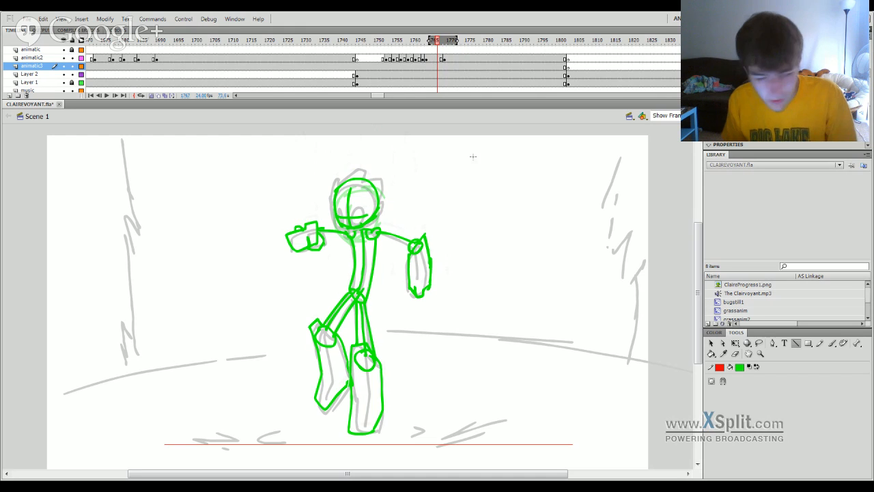
{"action": "left_click", "coordinate": [449, 62]}
{"action": "left_click_drag", "start_coordinate": [451, 61], "coordinate": [457, 60]}
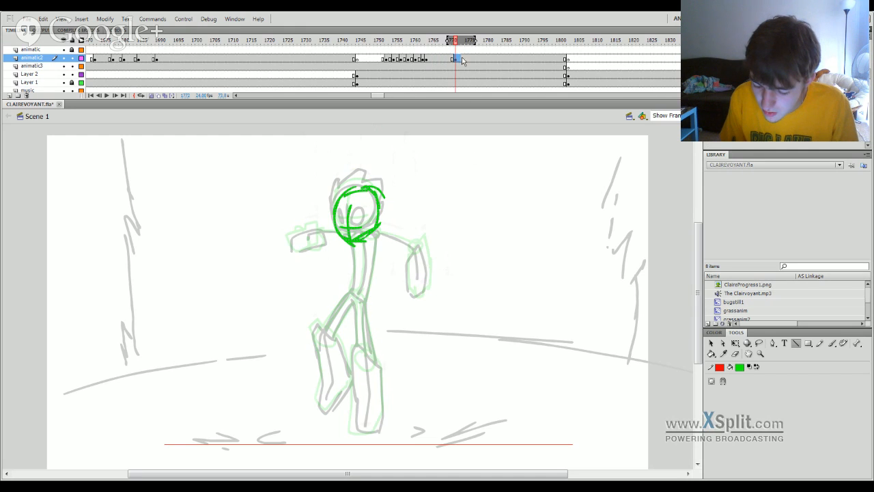
{"action": "left_click", "coordinate": [459, 43]}
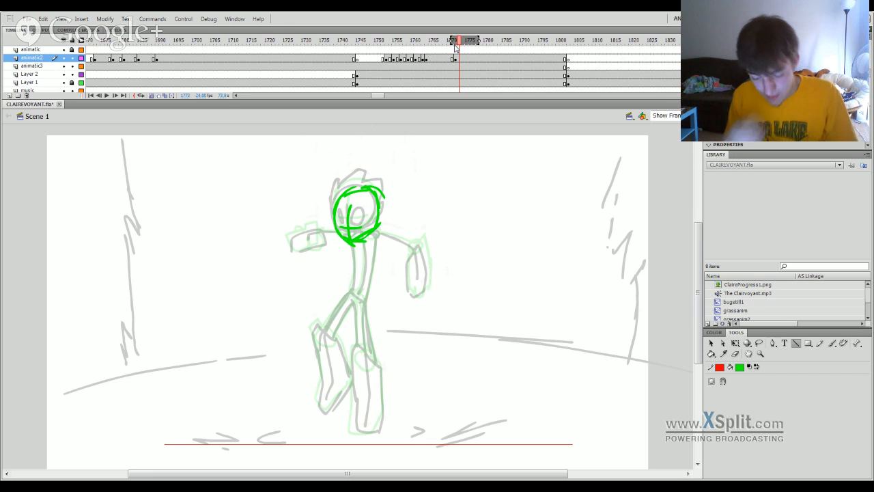
{"action": "left_click", "coordinate": [63, 73]}
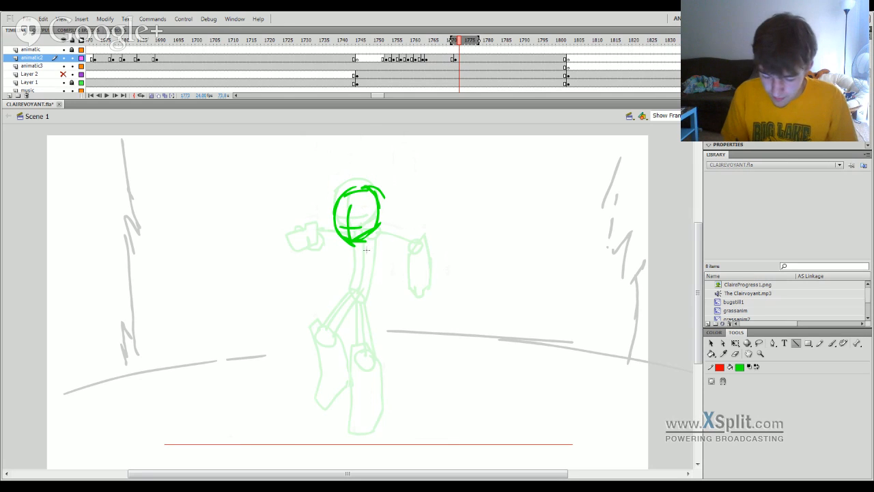
Brush a green boot and lower leg standing on the red ground line beneath the head at frame 1773.
{"action": "key", "text": "b"}
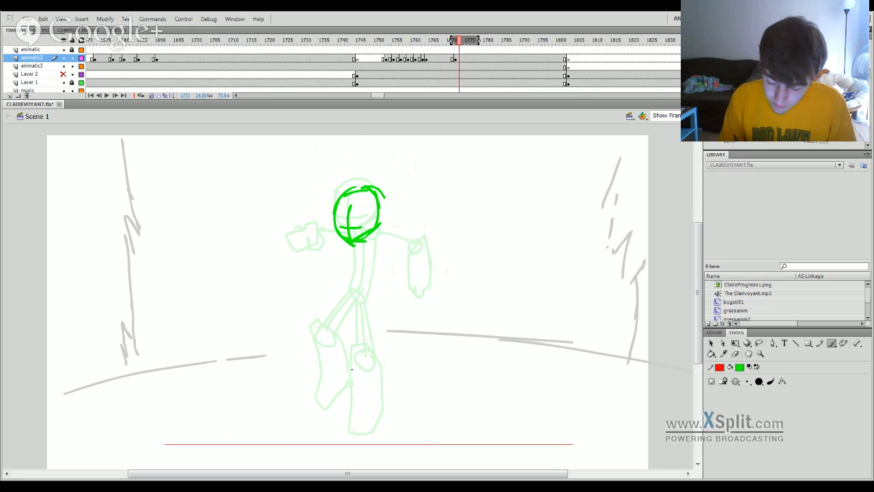
{"action": "left_click_drag", "start_coordinate": [339, 443], "coordinate": [437, 443]}
{"action": "key", "text": "ctrl+z"}
{"action": "key", "text": "ctrl+z"}
{"action": "key", "text": "ctrl+z"}
{"action": "mouse_move", "coordinate": [344, 444]}
{"action": "left_mouse_down"}
{"action": "mouse_move", "coordinate": [352, 427]}
{"action": "mouse_move", "coordinate": [371, 423]}
{"action": "mouse_move", "coordinate": [343, 393]}
{"action": "mouse_move", "coordinate": [376, 385]}
{"action": "mouse_move", "coordinate": [354, 375]}
{"action": "mouse_move", "coordinate": [384, 391]}
{"action": "mouse_move", "coordinate": [403, 436]}
{"action": "left_mouse_up"}
{"action": "key", "text": "ctrl+z"}
{"action": "key", "text": "ctrl+z"}
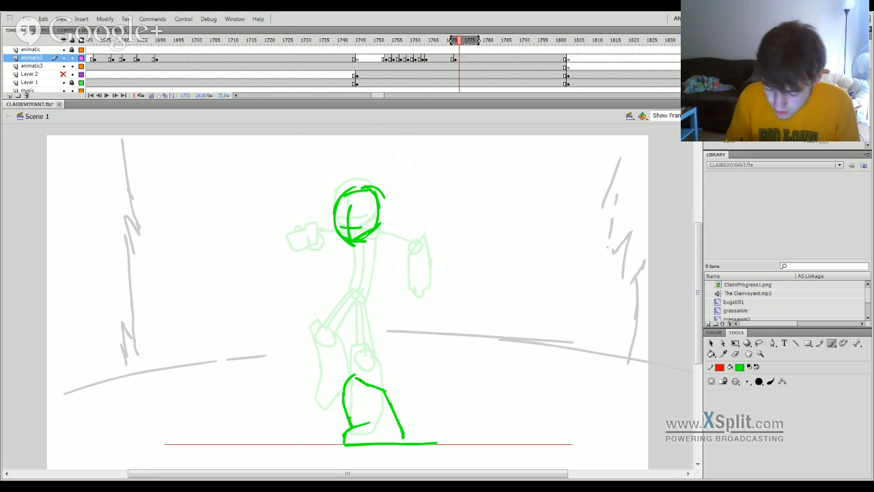
{"action": "left_click_drag", "start_coordinate": [342, 382], "coordinate": [359, 379]}
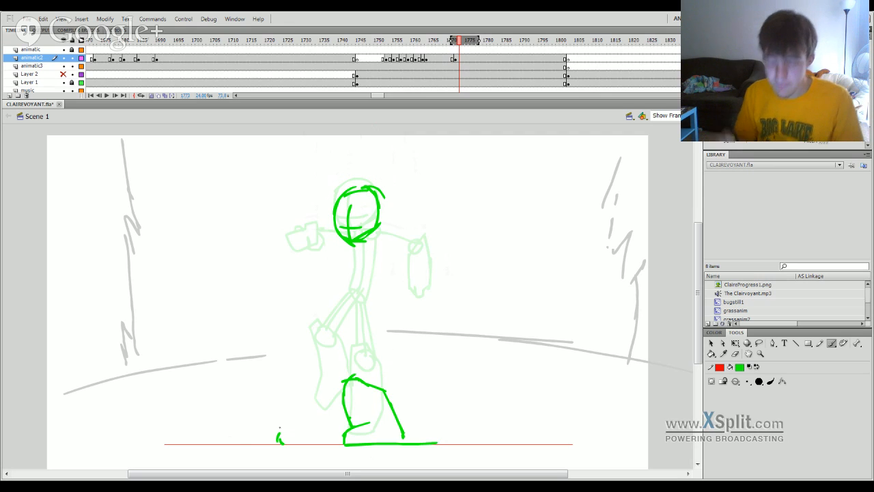
Try to sketch the second boot and upper-leg strokes beside the planted boot, and undo them.
{"action": "mouse_move", "coordinate": [280, 435]}
{"action": "left_mouse_down"}
{"action": "mouse_move", "coordinate": [298, 428]}
{"action": "mouse_move", "coordinate": [290, 384]}
{"action": "mouse_move", "coordinate": [308, 373]}
{"action": "mouse_move", "coordinate": [342, 393]}
{"action": "left_mouse_up"}
{"action": "key", "text": "ctrl+z"}
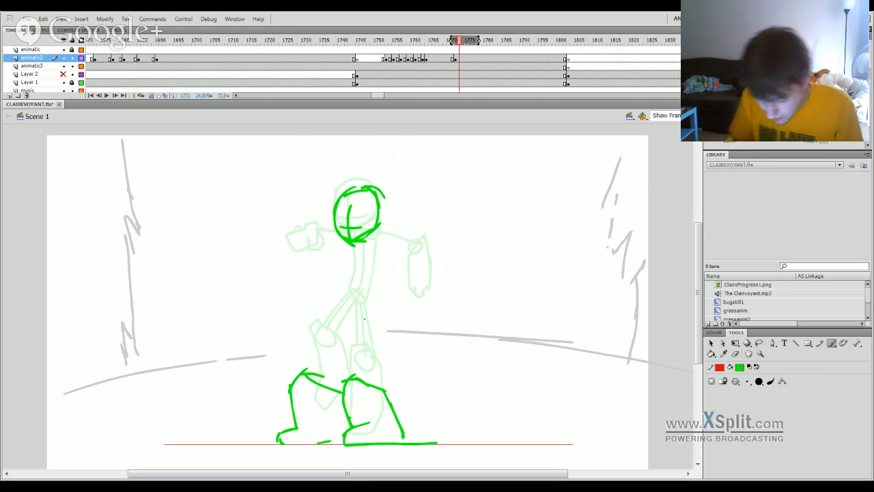
{"action": "left_click_drag", "start_coordinate": [327, 349], "coordinate": [319, 357]}
{"action": "key", "text": "ctrl+z"}
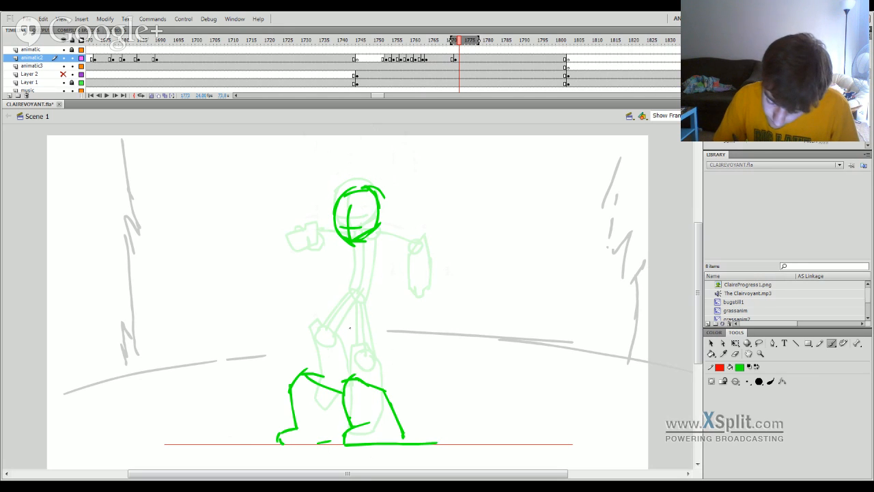
{"action": "left_click_drag", "start_coordinate": [344, 314], "coordinate": [346, 335]}
{"action": "left_click_drag", "start_coordinate": [338, 296], "coordinate": [344, 323]}
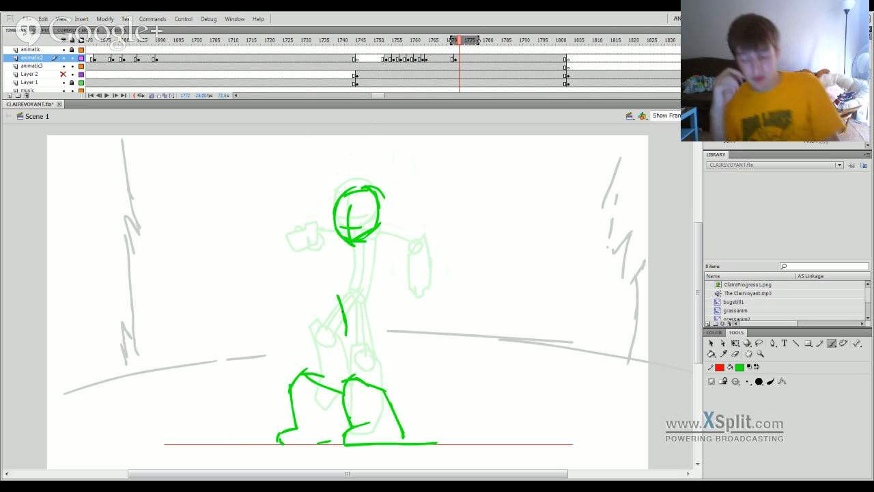
{"action": "key", "text": "ctrl+z"}
{"action": "key", "text": "ctrl+z"}
{"action": "key", "text": "ctrl+z"}
{"action": "key", "text": "ctrl+z"}
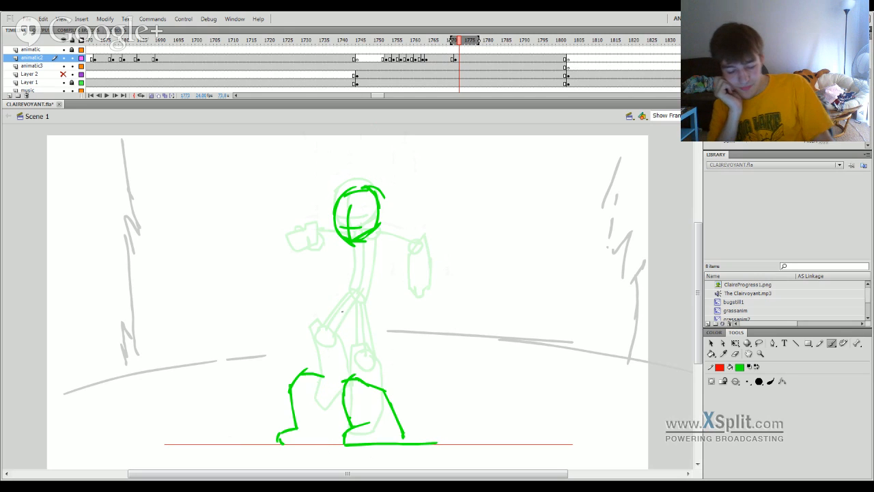
{"action": "key", "text": "ctrl+z"}
{"action": "key", "text": "ctrl+z"}
{"action": "key", "text": "ctrl+z"}
{"action": "key", "text": "ctrl+z"}
{"action": "key", "text": "ctrl+z"}
{"action": "key", "text": "ctrl+z"}
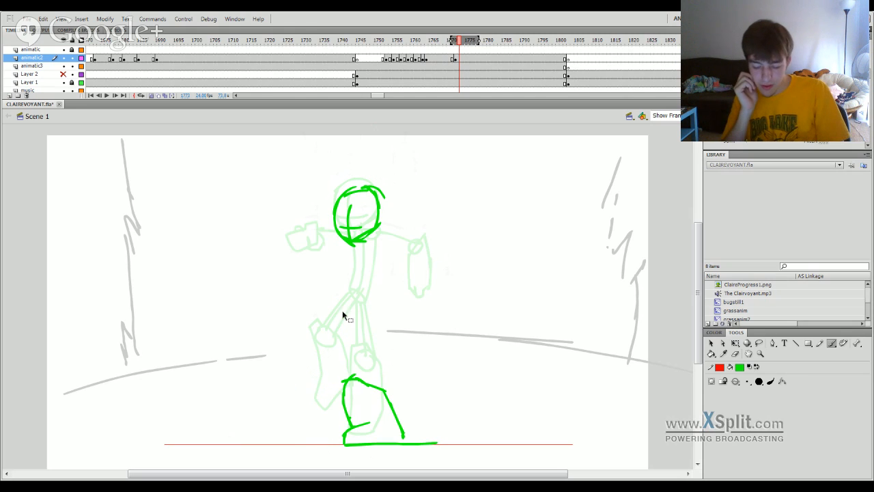
Undo the green boot and lower-leg strokes standing on the red ground line beneath the head.
{"action": "key", "text": "ctrl+z"}
{"action": "key", "text": "ctrl+z"}
{"action": "key", "text": "ctrl+z"}
{"action": "key", "text": "ctrl+z"}
{"action": "key", "text": "ctrl+z"}
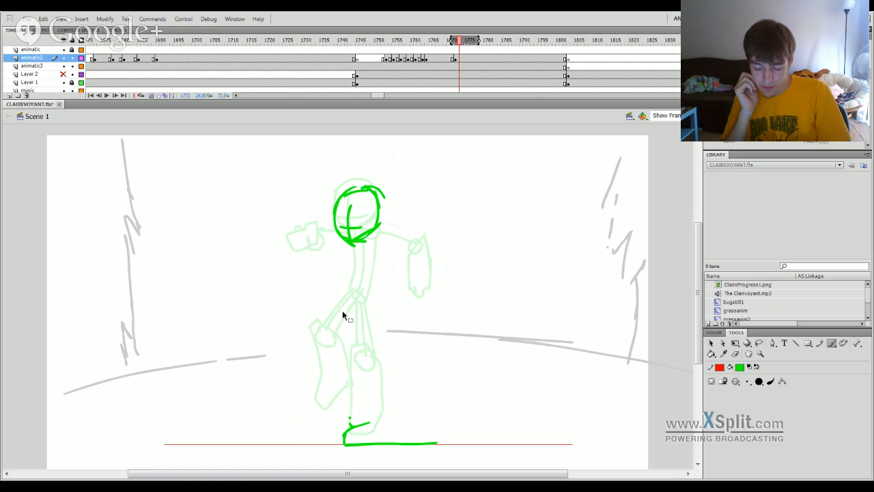
{"action": "key", "text": "ctrl+z"}
{"action": "key", "text": "ctrl+z"}
{"action": "key", "text": "ctrl+z"}
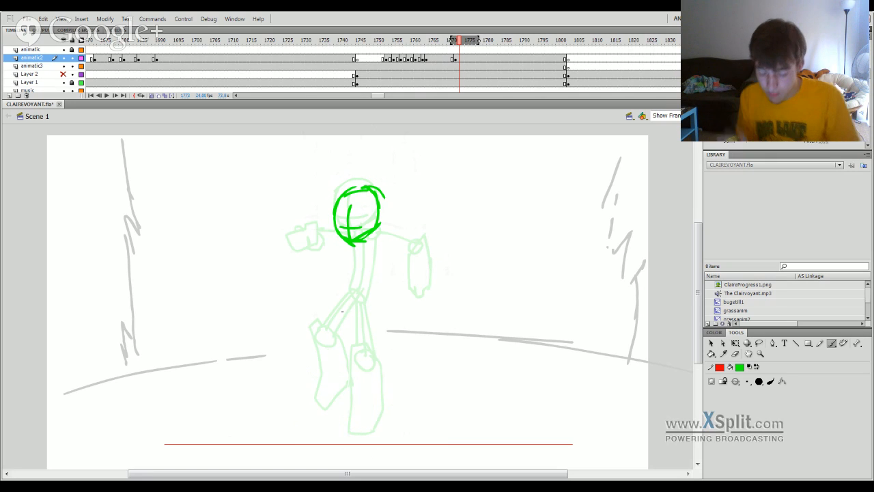
Brush a new green boot, lower leg and front thigh line beneath the head, slightly above the red ground line.
{"action": "mouse_move", "coordinate": [345, 432]}
{"action": "left_mouse_down"}
{"action": "mouse_move", "coordinate": [395, 429]}
{"action": "mouse_move", "coordinate": [343, 426]}
{"action": "mouse_move", "coordinate": [351, 412]}
{"action": "mouse_move", "coordinate": [405, 416]}
{"action": "mouse_move", "coordinate": [386, 410]}
{"action": "mouse_move", "coordinate": [397, 423]}
{"action": "mouse_move", "coordinate": [395, 410]}
{"action": "mouse_move", "coordinate": [396, 426]}
{"action": "mouse_move", "coordinate": [397, 414]}
{"action": "mouse_move", "coordinate": [342, 395]}
{"action": "mouse_move", "coordinate": [354, 352]}
{"action": "mouse_move", "coordinate": [372, 351]}
{"action": "mouse_move", "coordinate": [391, 390]}
{"action": "left_mouse_up"}
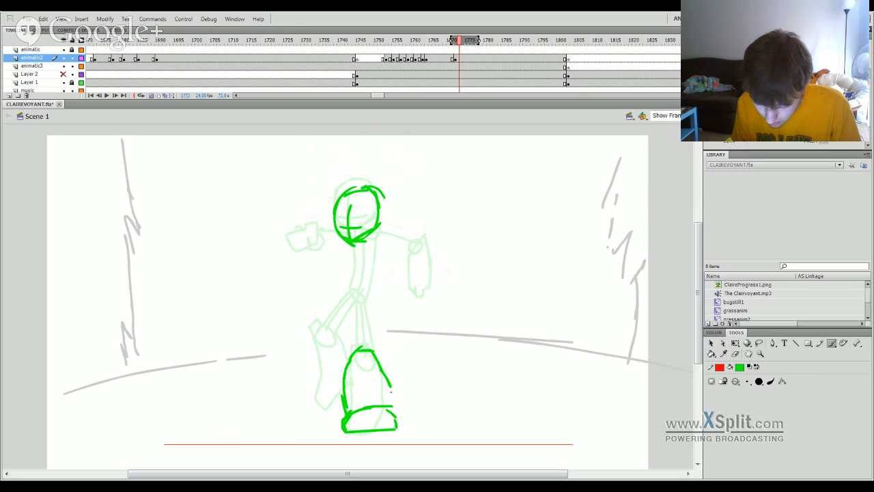
{"action": "key", "text": "ctrl+z"}
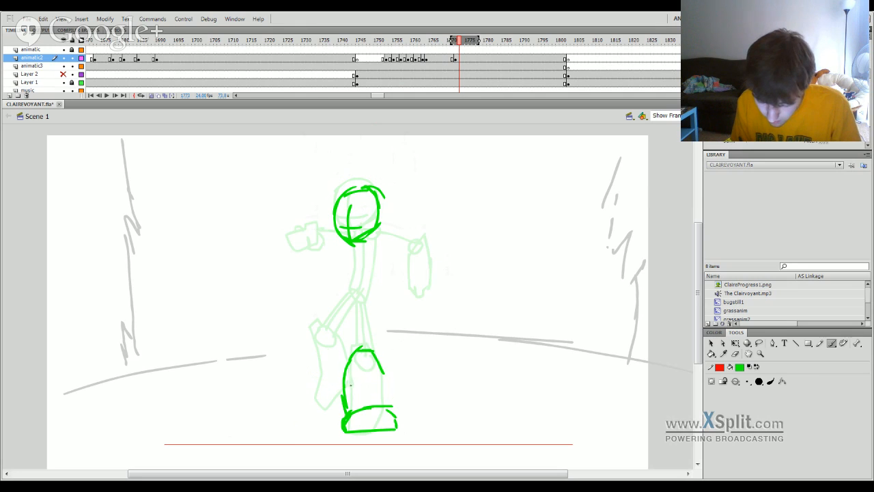
{"action": "mouse_move", "coordinate": [355, 357]}
{"action": "left_mouse_down"}
{"action": "mouse_move", "coordinate": [355, 313]}
{"action": "mouse_move", "coordinate": [348, 359]}
{"action": "left_mouse_up"}
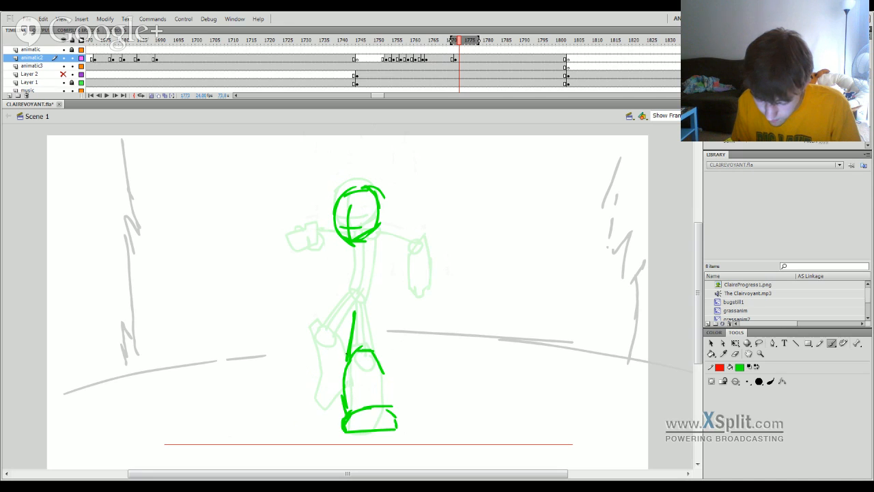
{"action": "left_click_drag", "start_coordinate": [351, 311], "coordinate": [324, 353]}
{"action": "key", "text": "ctrl+z"}
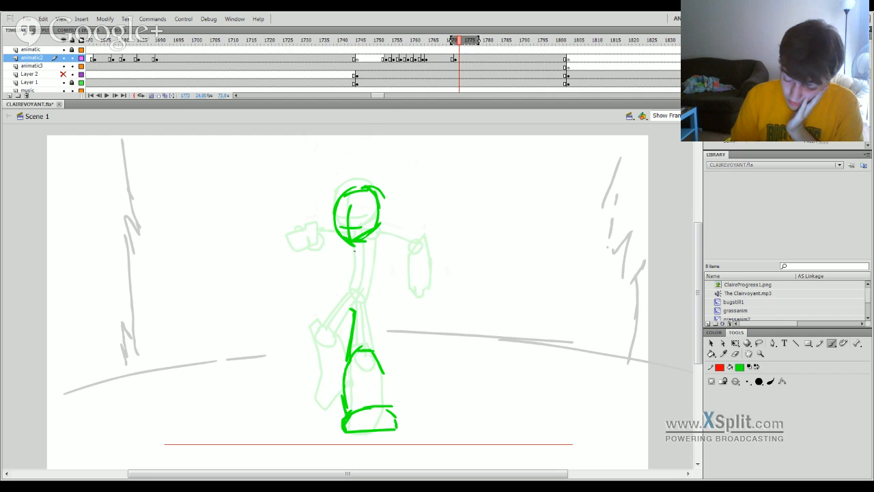
Try to sketch the torso curves, a shoulder joint and a hanging arm beneath the head.
{"action": "mouse_move", "coordinate": [354, 251]}
{"action": "left_mouse_down"}
{"action": "mouse_move", "coordinate": [352, 300]}
{"action": "mouse_move", "coordinate": [373, 252]}
{"action": "left_mouse_up"}
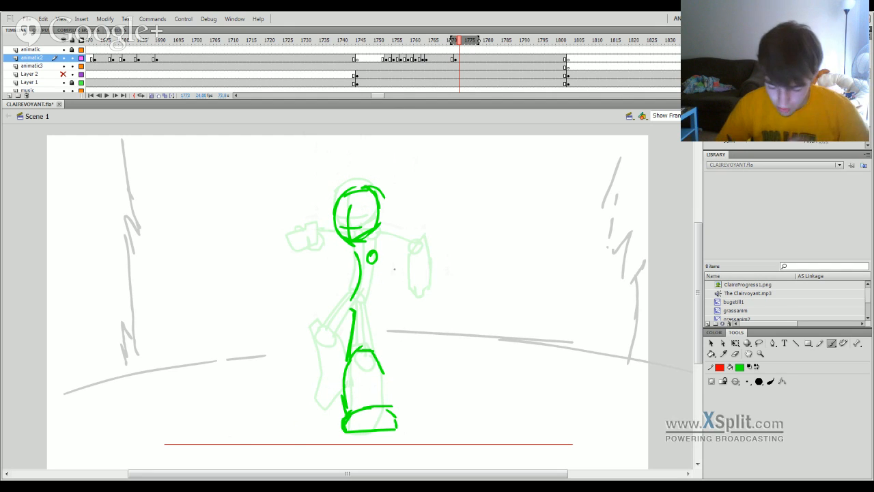
{"action": "key", "text": "ctrl+z"}
{"action": "key", "text": "ctrl+z"}
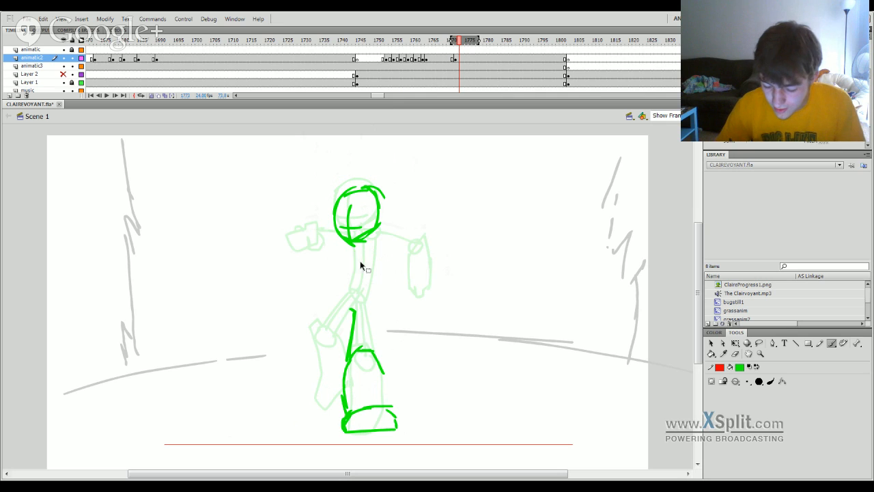
{"action": "mouse_move", "coordinate": [356, 244]}
{"action": "left_mouse_down"}
{"action": "mouse_move", "coordinate": [373, 238]}
{"action": "mouse_move", "coordinate": [383, 249]}
{"action": "mouse_move", "coordinate": [367, 306]}
{"action": "left_mouse_up"}
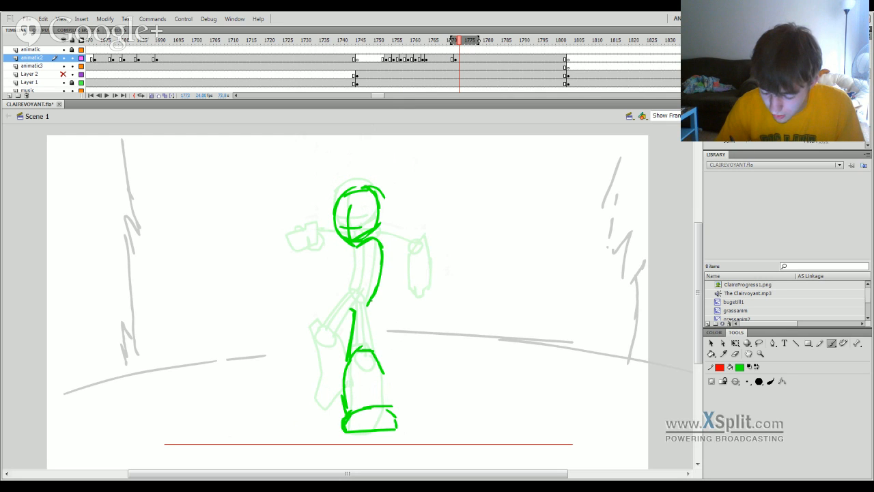
{"action": "left_click_drag", "start_coordinate": [358, 248], "coordinate": [347, 304]}
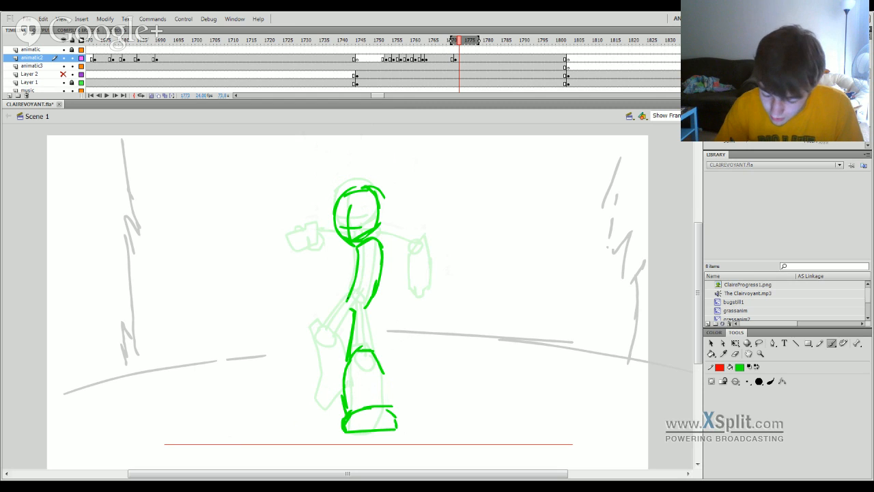
{"action": "key", "text": "ctrl+z"}
{"action": "mouse_move", "coordinate": [383, 245]}
{"action": "left_mouse_down"}
{"action": "mouse_move", "coordinate": [376, 250]}
{"action": "mouse_move", "coordinate": [386, 254]}
{"action": "mouse_move", "coordinate": [401, 303]}
{"action": "mouse_move", "coordinate": [397, 329]}
{"action": "left_mouse_up"}
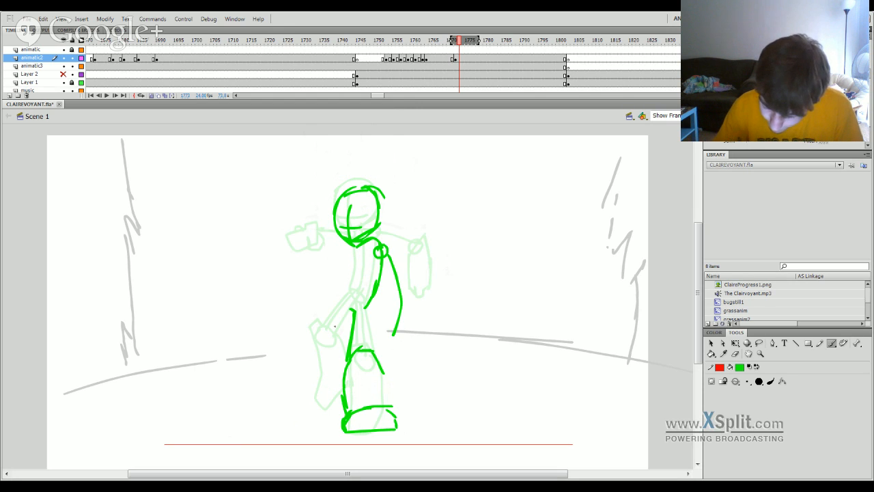
Try to sketch the second leg from the hip, and undo it along with the arm and shoulder joint.
{"action": "left_click_drag", "start_coordinate": [351, 310], "coordinate": [316, 362]}
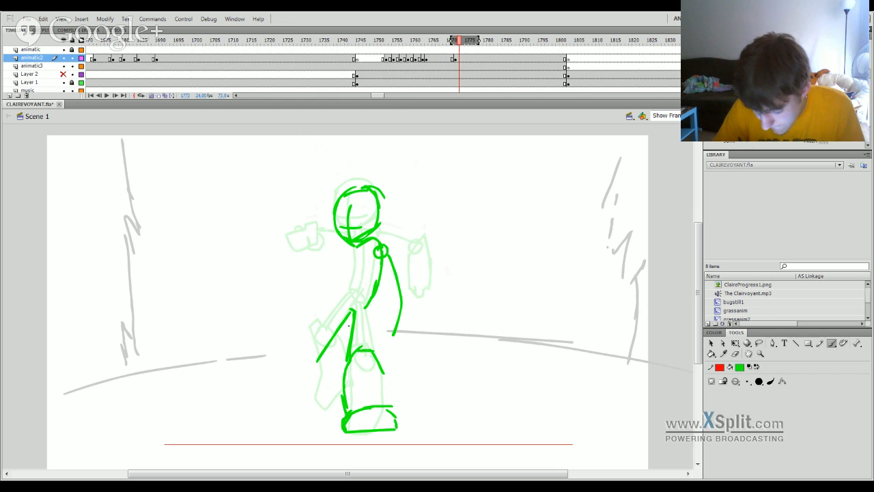
{"action": "key", "text": "ctrl+z"}
{"action": "key", "text": "ctrl+z"}
{"action": "left_click", "coordinate": [735, 354]}
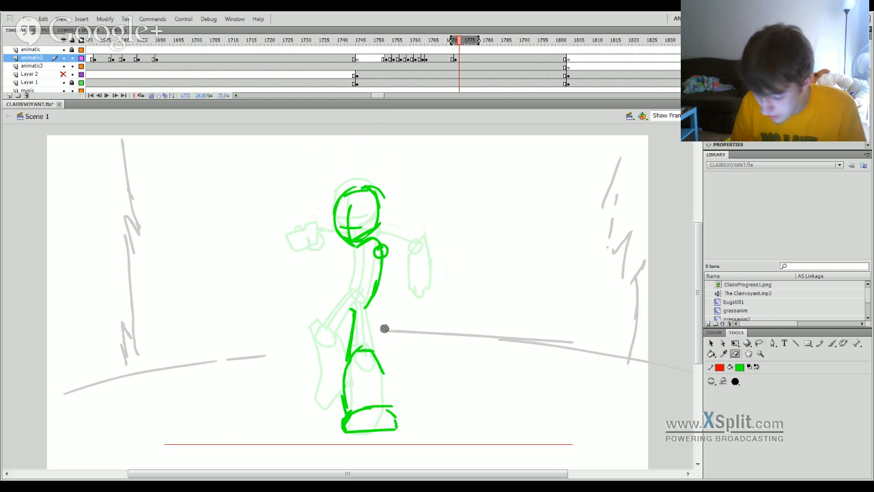
{"action": "left_click_drag", "start_coordinate": [348, 313], "coordinate": [350, 318]}
{"action": "key", "text": "b"}
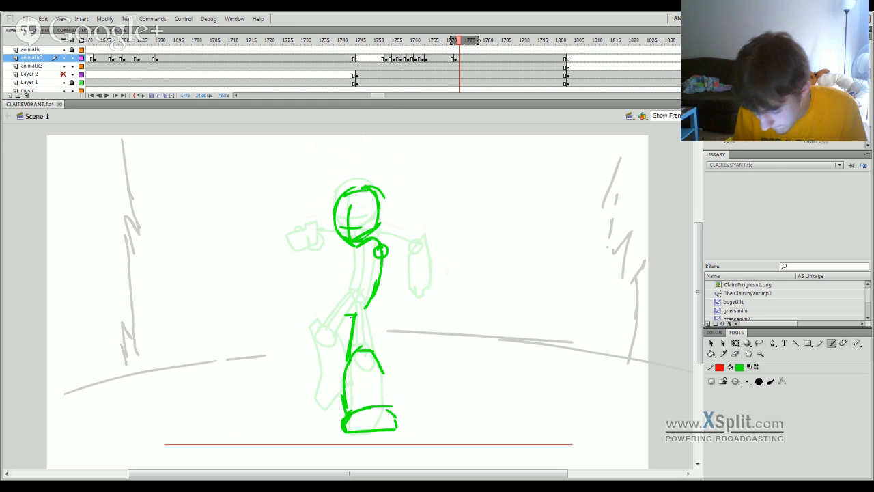
{"action": "mouse_move", "coordinate": [350, 316]}
{"action": "left_mouse_down"}
{"action": "mouse_move", "coordinate": [320, 365]}
{"action": "mouse_move", "coordinate": [334, 419]}
{"action": "mouse_move", "coordinate": [302, 424]}
{"action": "left_mouse_up"}
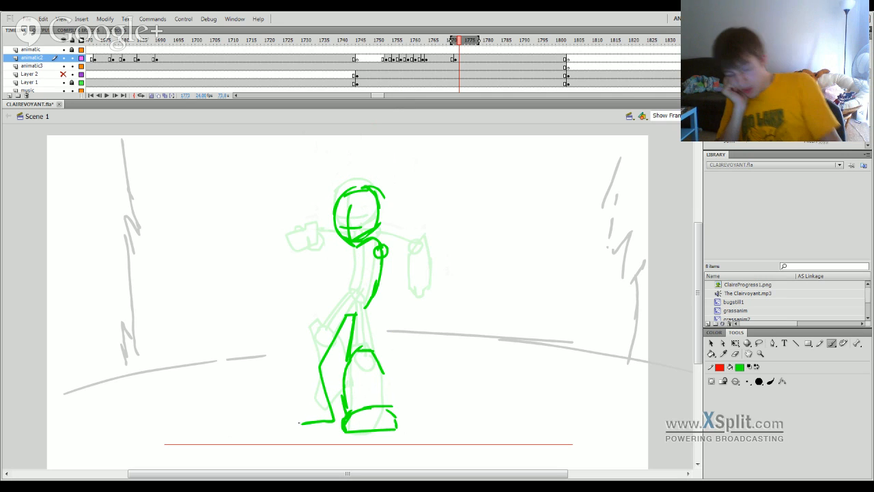
{"action": "key", "text": "ctrl+z"}
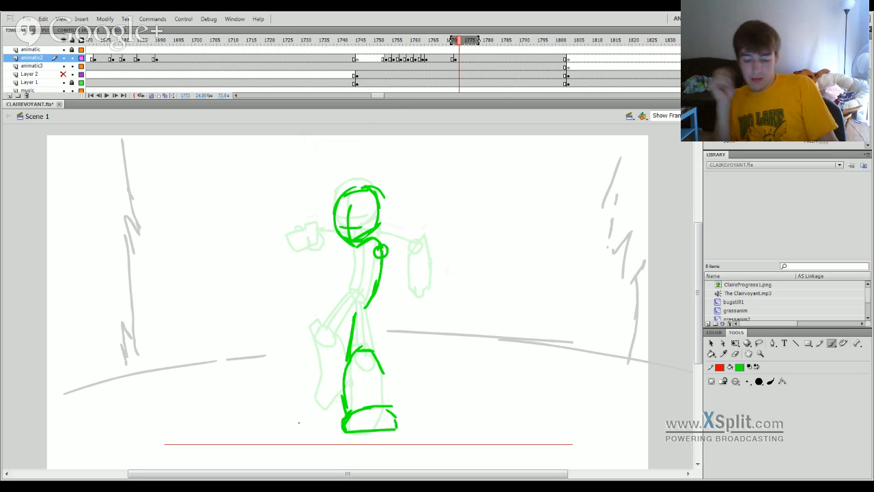
{"action": "key", "text": "ctrl+z"}
{"action": "key", "text": "ctrl+z"}
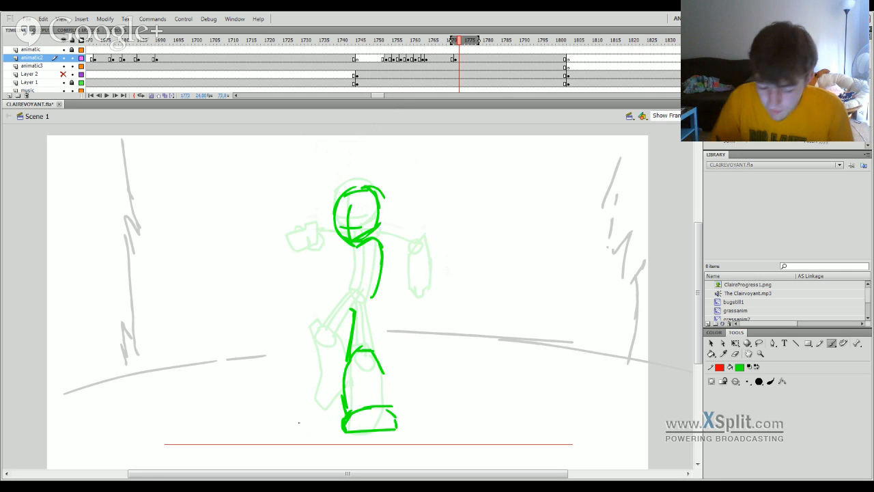
Shift the head lower and to the left, and replace the torso curve with a new front torso line.
{"action": "left_click", "coordinate": [759, 343]}
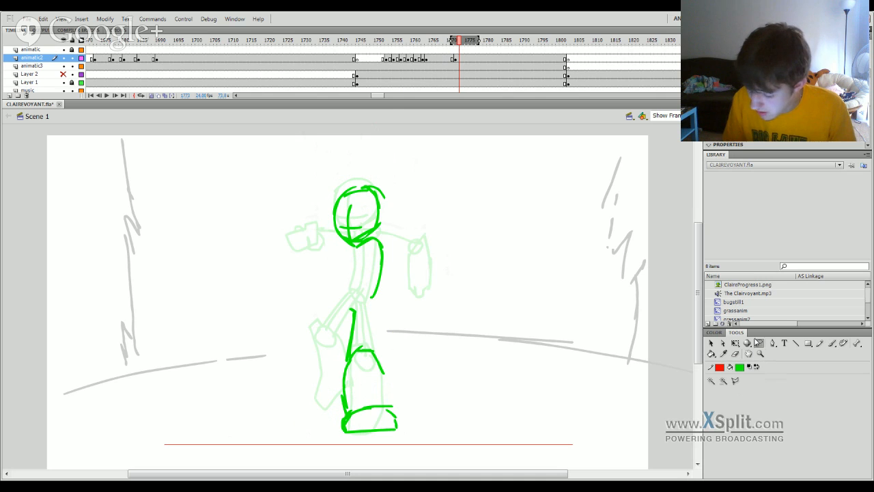
{"action": "mouse_move", "coordinate": [357, 247]}
{"action": "left_mouse_down"}
{"action": "mouse_move", "coordinate": [404, 275]}
{"action": "mouse_move", "coordinate": [378, 303]}
{"action": "mouse_move", "coordinate": [319, 213]}
{"action": "mouse_move", "coordinate": [410, 217]}
{"action": "mouse_move", "coordinate": [346, 238]}
{"action": "mouse_move", "coordinate": [347, 305]}
{"action": "left_mouse_up"}
{"action": "key", "text": "Delete"}
{"action": "key", "text": "b"}
{"action": "key", "text": "ctrl+z"}
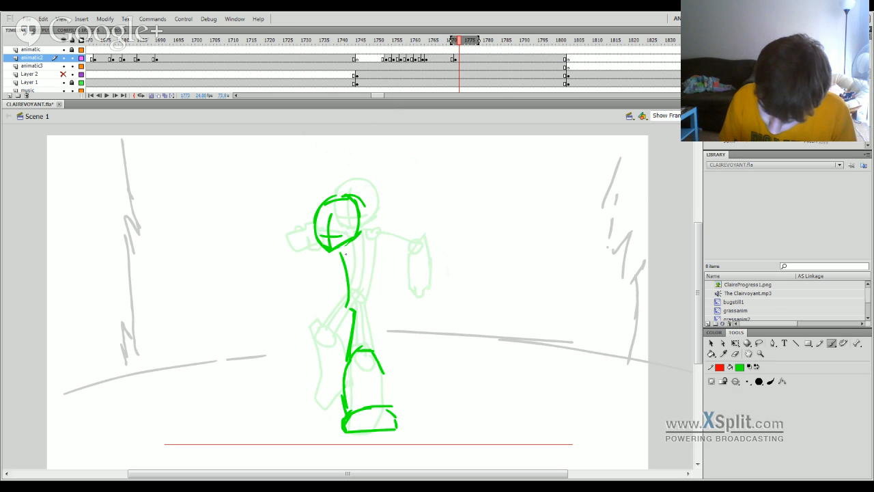
Brush the right-hand arm with a round shoulder joint, a straight diagonal upper arm and a blocky forearm.
{"action": "mouse_move", "coordinate": [358, 250]}
{"action": "left_mouse_down"}
{"action": "mouse_move", "coordinate": [367, 294]}
{"action": "mouse_move", "coordinate": [371, 264]}
{"action": "mouse_move", "coordinate": [387, 322]}
{"action": "left_mouse_up"}
{"action": "key", "text": "ctrl+z"}
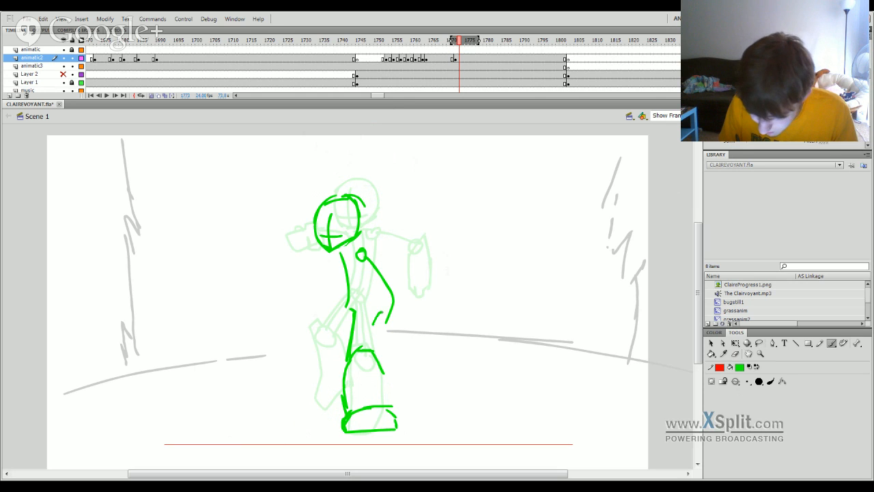
{"action": "key", "text": "ctrl+z"}
{"action": "mouse_move", "coordinate": [382, 291]}
{"action": "left_mouse_down"}
{"action": "mouse_move", "coordinate": [376, 323]}
{"action": "mouse_move", "coordinate": [407, 300]}
{"action": "left_mouse_up"}
{"action": "mouse_move", "coordinate": [407, 304]}
{"action": "left_mouse_down"}
{"action": "mouse_move", "coordinate": [398, 327]}
{"action": "mouse_move", "coordinate": [377, 328]}
{"action": "left_mouse_up"}
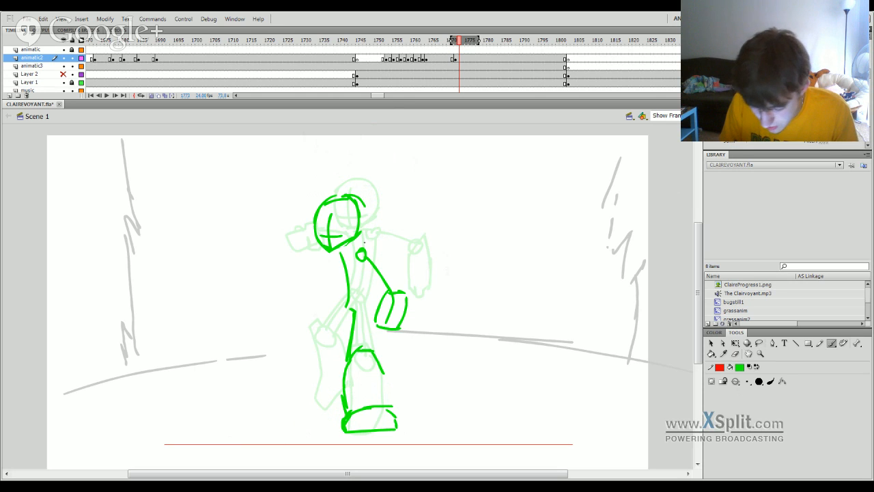
Brush the neck, the back line of the torso and the rear thigh line down to the planted boot.
{"action": "mouse_move", "coordinate": [354, 247]}
{"action": "left_mouse_down"}
{"action": "mouse_move", "coordinate": [364, 296]}
{"action": "mouse_move", "coordinate": [355, 310]}
{"action": "left_mouse_up"}
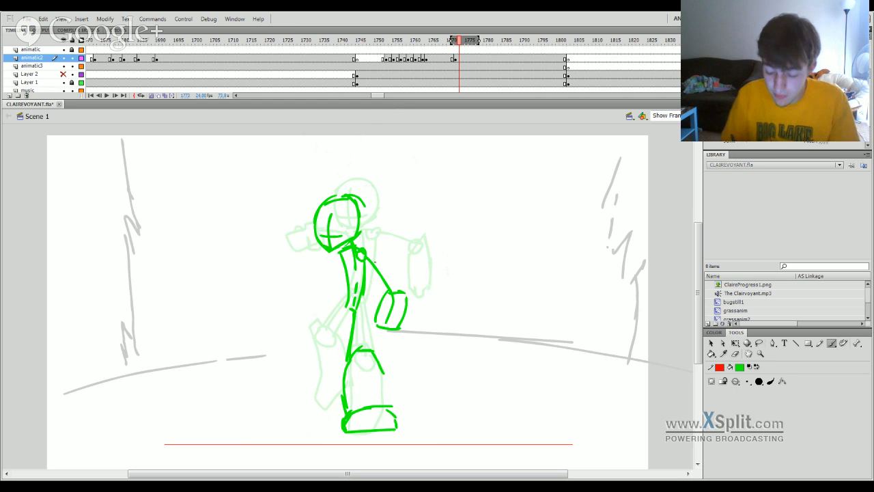
{"action": "key", "text": "ctrl+z"}
{"action": "left_click_drag", "start_coordinate": [364, 275], "coordinate": [358, 307]}
{"action": "left_click_drag", "start_coordinate": [367, 260], "coordinate": [369, 347]}
{"action": "key", "text": "ctrl+z"}
{"action": "left_click_drag", "start_coordinate": [366, 306], "coordinate": [363, 347]}
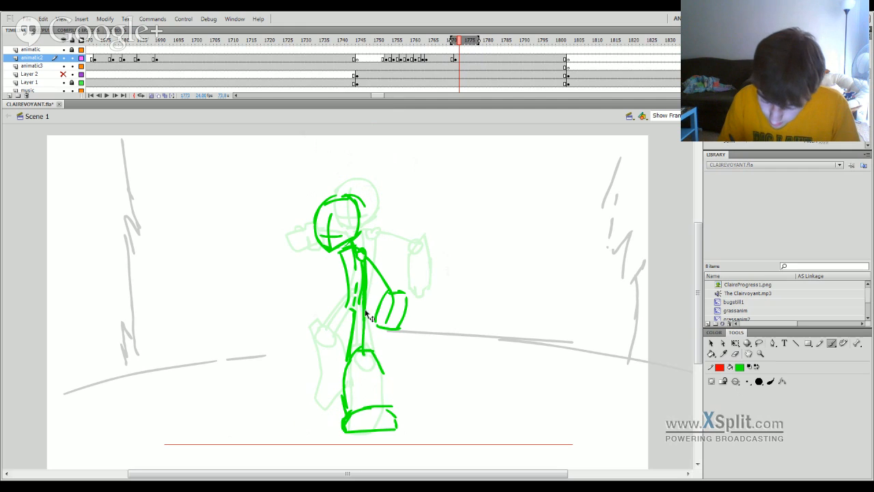
{"action": "key", "text": "ctrl+z"}
{"action": "left_click_drag", "start_coordinate": [365, 311], "coordinate": [362, 347]}
Brush the second leg to the left of the planted one, with a diagonal thigh, shin line and foot.
{"action": "left_click_drag", "start_coordinate": [350, 305], "coordinate": [314, 357]}
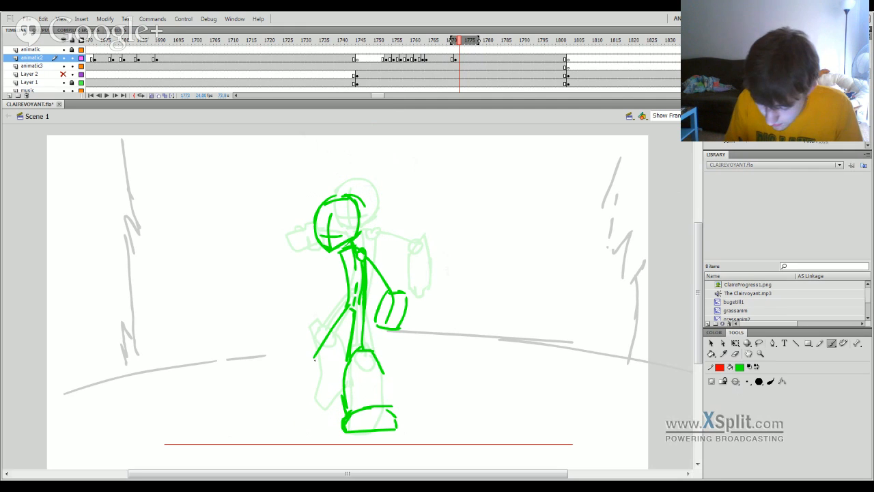
{"action": "mouse_move", "coordinate": [308, 418]}
{"action": "left_mouse_down"}
{"action": "mouse_move", "coordinate": [295, 372]}
{"action": "mouse_move", "coordinate": [304, 379]}
{"action": "left_mouse_up"}
{"action": "key", "text": "ctrl+z"}
{"action": "mouse_move", "coordinate": [309, 393]}
{"action": "left_mouse_down"}
{"action": "mouse_move", "coordinate": [313, 411]}
{"action": "mouse_move", "coordinate": [299, 427]}
{"action": "left_mouse_up"}
{"action": "key", "text": "ctrl+z"}
{"action": "mouse_move", "coordinate": [304, 378]}
{"action": "left_mouse_down"}
{"action": "mouse_move", "coordinate": [309, 411]}
{"action": "mouse_move", "coordinate": [294, 431]}
{"action": "mouse_move", "coordinate": [328, 429]}
{"action": "left_mouse_up"}
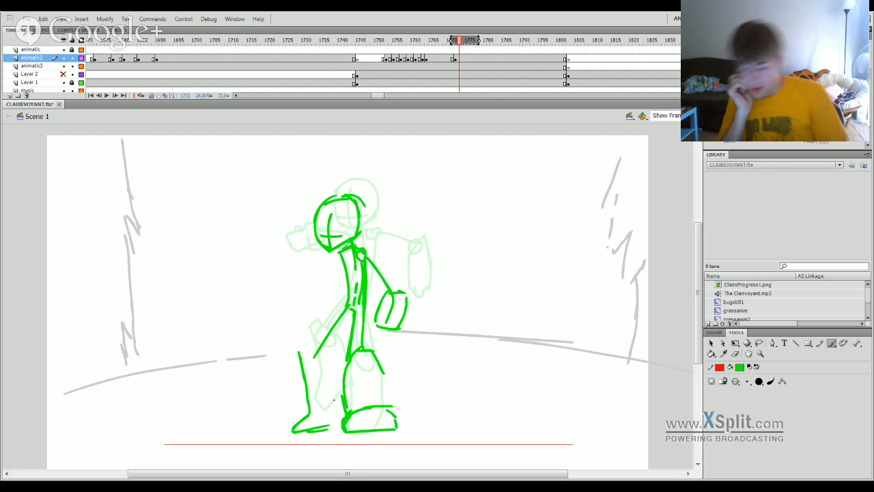
Brush the left-hand arm with a shoulder joint, diagonal upper arm and rough forearm.
{"action": "mouse_move", "coordinate": [337, 255]}
{"action": "left_mouse_down"}
{"action": "mouse_move", "coordinate": [349, 252]}
{"action": "mouse_move", "coordinate": [288, 318]}
{"action": "left_mouse_up"}
{"action": "key", "text": "ctrl+z"}
{"action": "left_click_drag", "start_coordinate": [335, 262], "coordinate": [314, 297]}
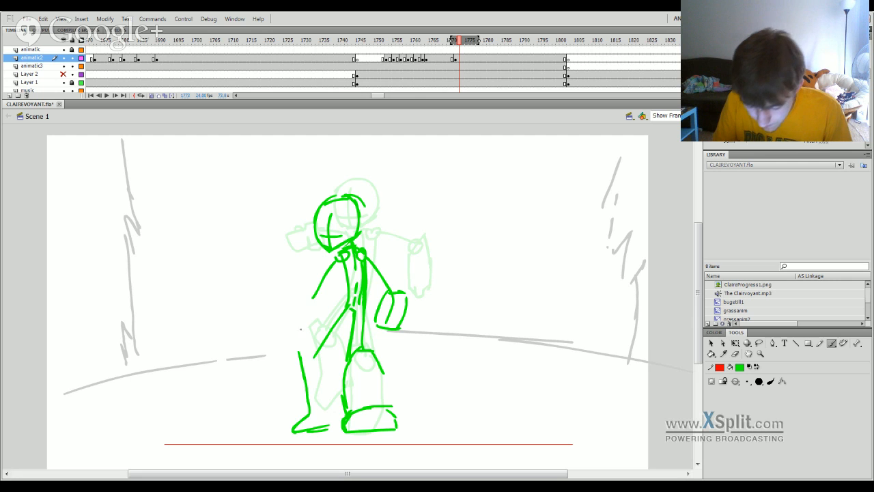
{"action": "mouse_move", "coordinate": [300, 328]}
{"action": "left_mouse_down"}
{"action": "mouse_move", "coordinate": [304, 306]}
{"action": "mouse_move", "coordinate": [331, 292]}
{"action": "mouse_move", "coordinate": [331, 311]}
{"action": "mouse_move", "coordinate": [301, 327]}
{"action": "left_mouse_up"}
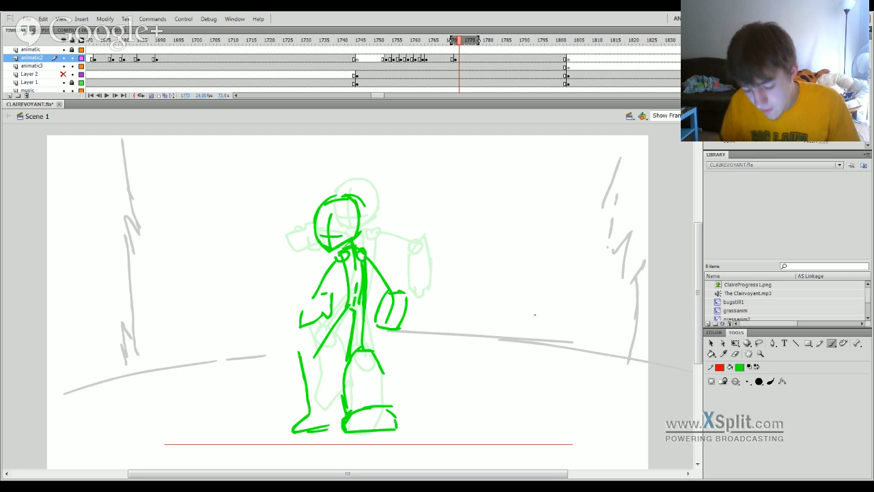
Move the whole figure of the landing pose straight down until its feet rest on the red ground line.
{"action": "left_click", "coordinate": [456, 60]}
{"action": "key", "text": "q"}
{"action": "left_click_drag", "start_coordinate": [366, 277], "coordinate": [367, 293]}
{"action": "left_click_drag", "start_coordinate": [451, 43], "coordinate": [457, 65]}
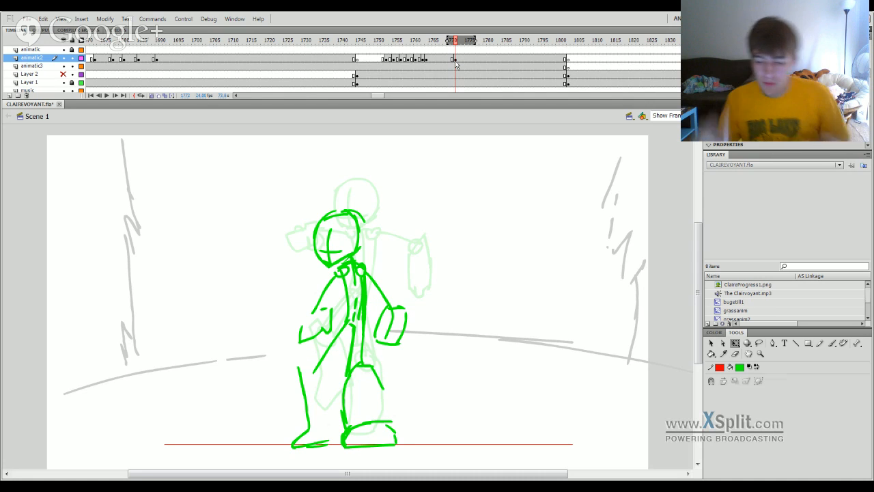
Insert a blank keyframe at frame 1775 on animatic2 and brush the curved left edge of a new head.
{"action": "left_click", "coordinate": [468, 63]}
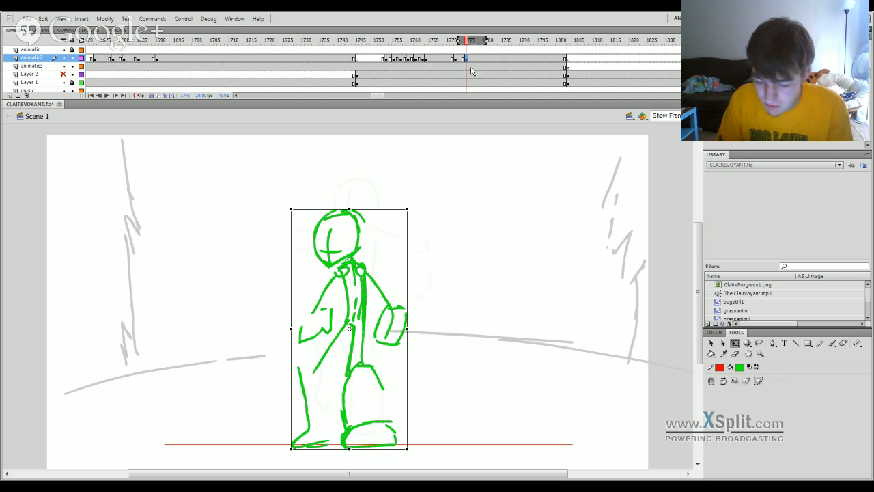
{"action": "key", "text": "F7"}
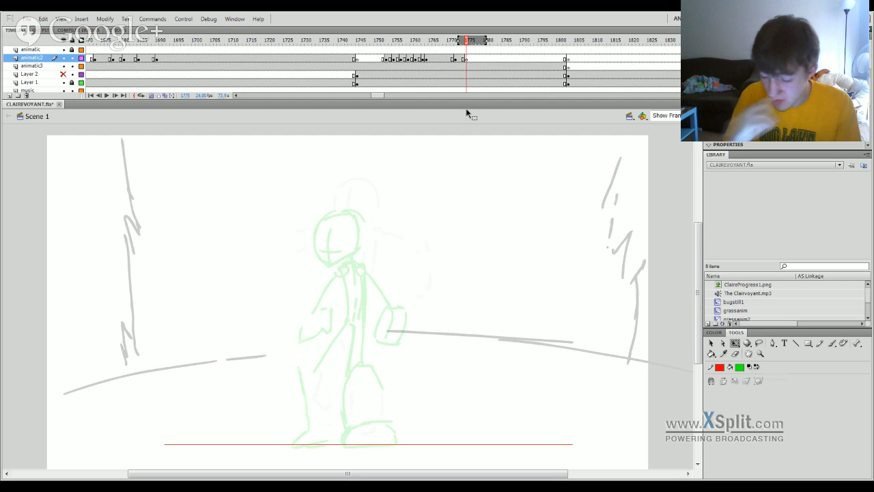
{"action": "key", "text": "b"}
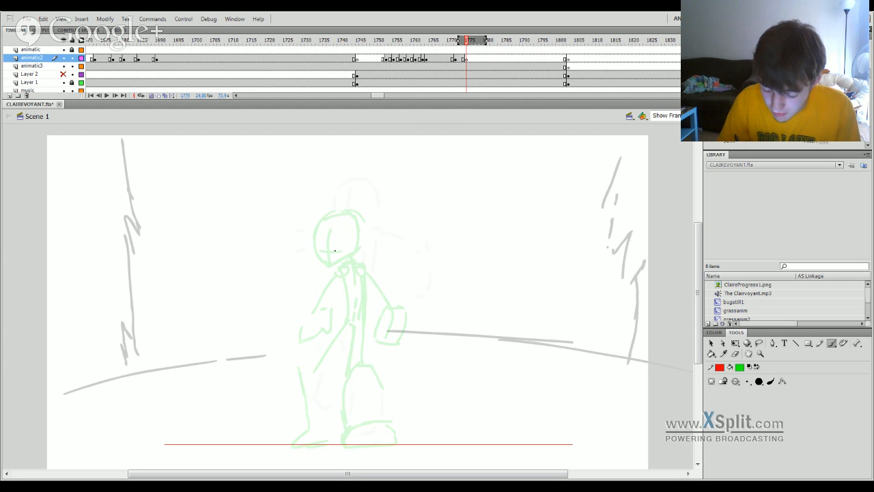
{"action": "left_click_drag", "start_coordinate": [328, 242], "coordinate": [334, 255]}
{"action": "left_click_drag", "start_coordinate": [331, 219], "coordinate": [351, 194]}
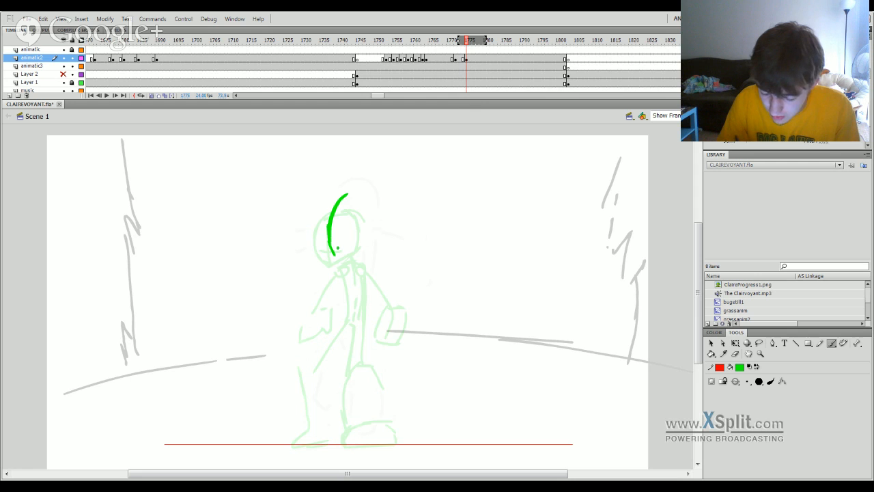
Compare the neighbouring poses, return to frame 1775 and extend the onion-skin range back to include the airborne pose.
{"action": "mouse_move", "coordinate": [465, 59]}
{"action": "left_mouse_down"}
{"action": "mouse_move", "coordinate": [455, 42]}
{"action": "mouse_move", "coordinate": [471, 50]}
{"action": "left_mouse_up"}
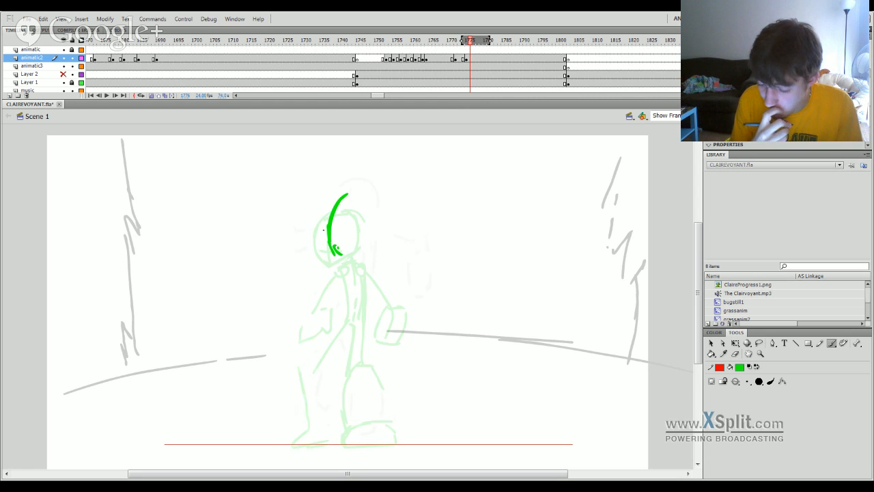
{"action": "left_click", "coordinate": [455, 59]}
{"action": "left_click", "coordinate": [453, 61]}
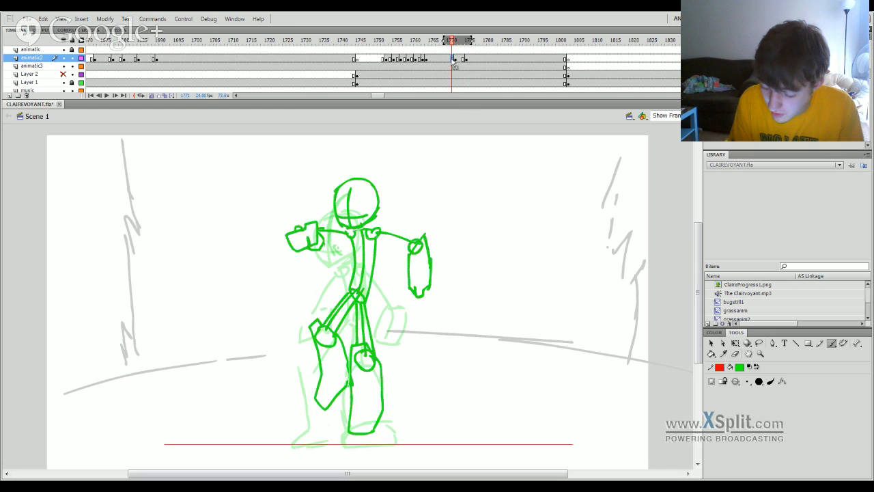
{"action": "left_click", "coordinate": [468, 42]}
{"action": "left_click_drag", "start_coordinate": [461, 41], "coordinate": [453, 43]}
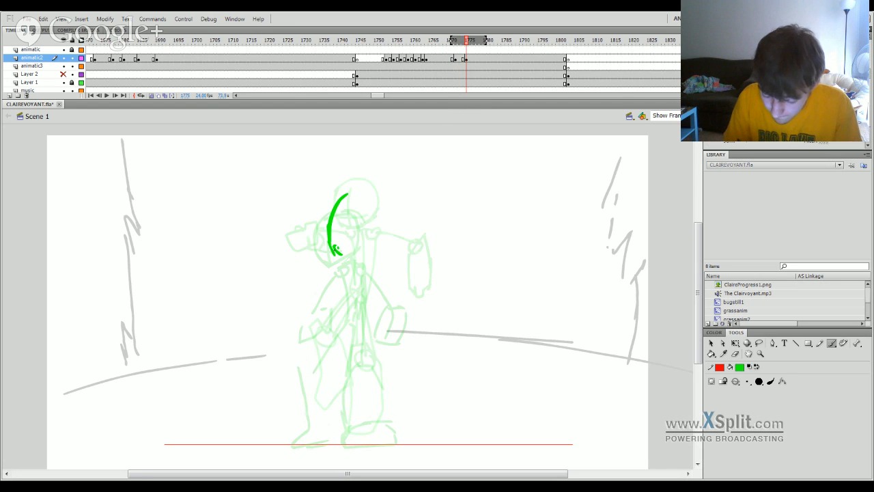
Erase the curved head stroke at frame 1775 and brush a new round head over the onion-skinned airborne head.
{"action": "left_click", "coordinate": [735, 353]}
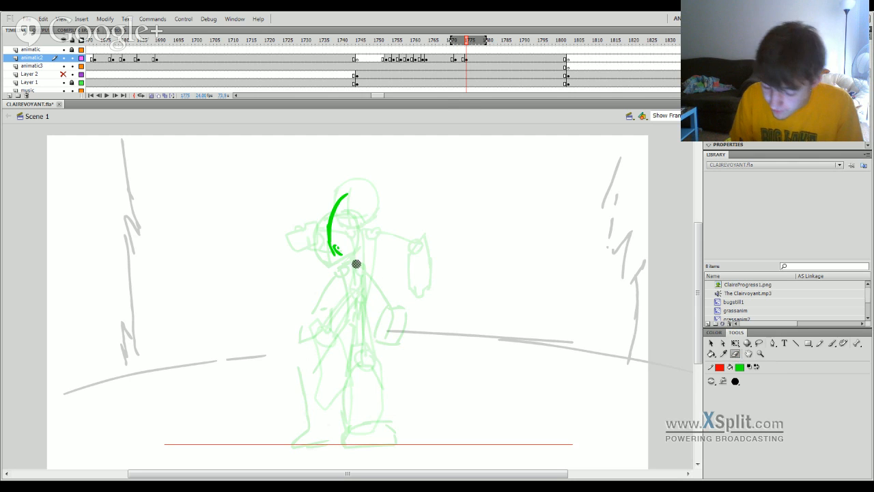
{"action": "mouse_move", "coordinate": [355, 264]}
{"action": "left_mouse_down"}
{"action": "mouse_move", "coordinate": [335, 246]}
{"action": "mouse_move", "coordinate": [349, 215]}
{"action": "mouse_move", "coordinate": [386, 164]}
{"action": "mouse_move", "coordinate": [403, 167]}
{"action": "left_mouse_up"}
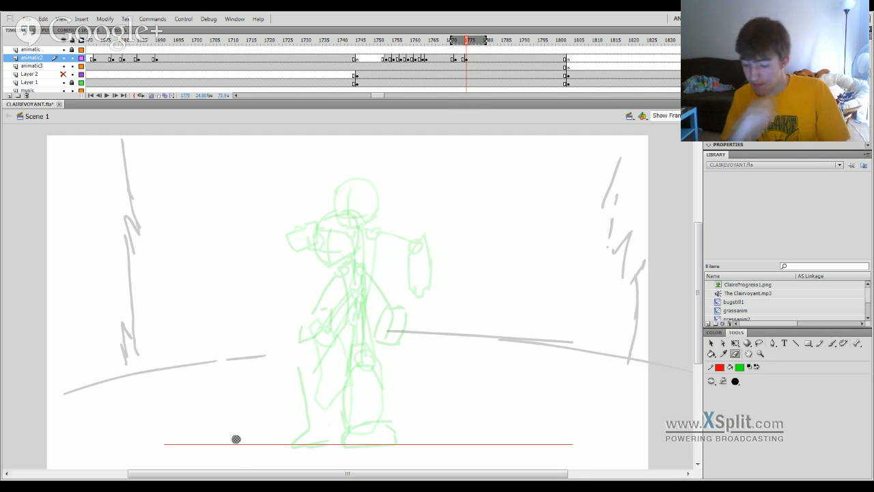
{"action": "left_click", "coordinate": [832, 344]}
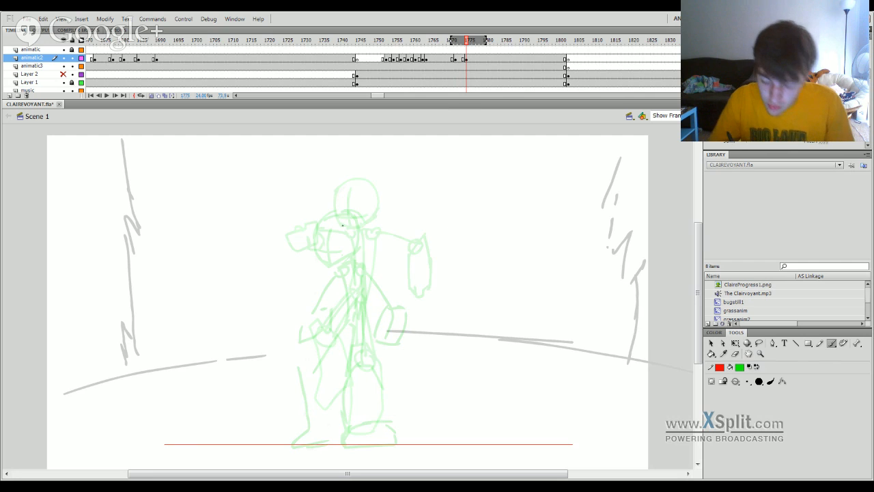
{"action": "mouse_move", "coordinate": [336, 205]}
{"action": "left_mouse_down"}
{"action": "mouse_move", "coordinate": [335, 190]}
{"action": "mouse_move", "coordinate": [379, 203]}
{"action": "mouse_move", "coordinate": [375, 219]}
{"action": "left_mouse_up"}
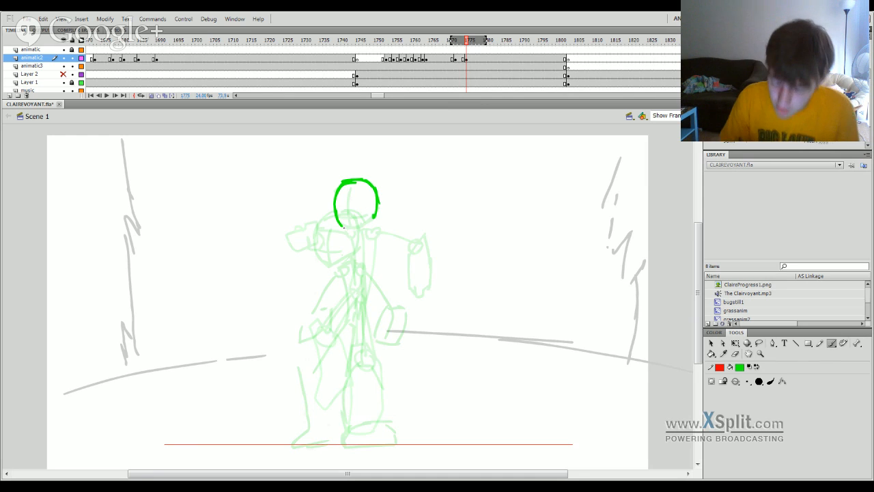
{"action": "left_click_drag", "start_coordinate": [342, 228], "coordinate": [353, 228]}
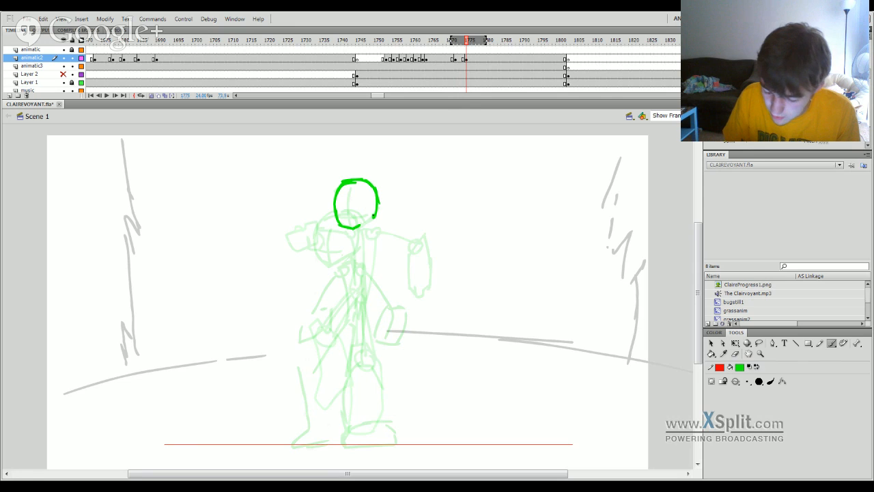
{"action": "key", "text": "ctrl+z"}
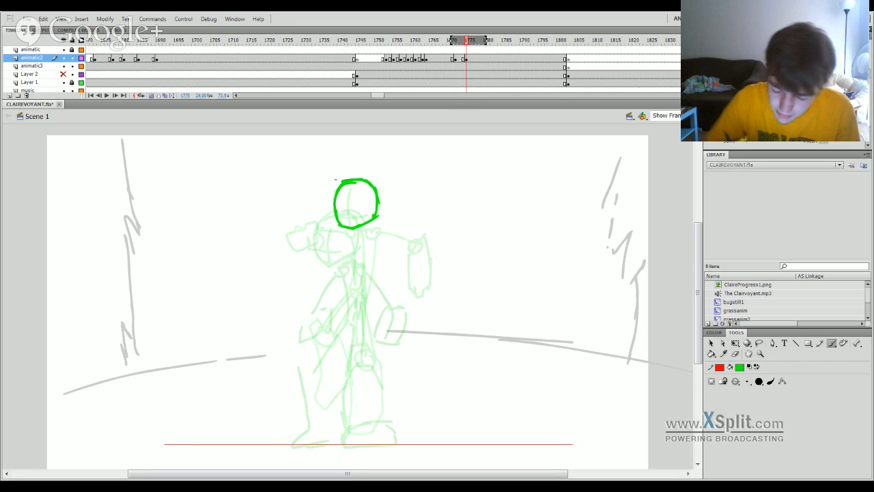
Brush a vertical and a horizontal face guideline crossing inside the head.
{"action": "left_click_drag", "start_coordinate": [347, 210], "coordinate": [349, 189]}
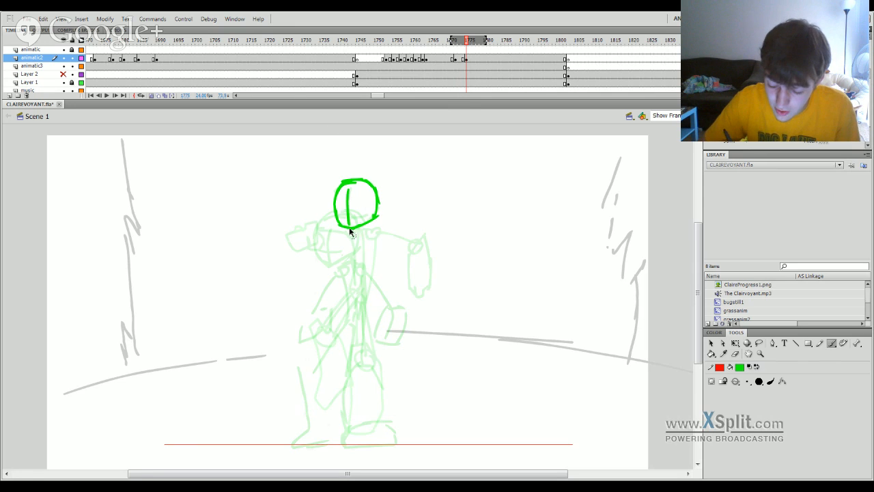
{"action": "key", "text": "ctrl+z"}
{"action": "left_click_drag", "start_coordinate": [349, 226], "coordinate": [350, 187]}
{"action": "key", "text": "ctrl+z"}
Brush the short shoulder line with a round right-hand joint and a thick right-hand torso edge below it.
{"action": "key", "text": "ctrl+z"}
{"action": "mouse_move", "coordinate": [349, 226]}
{"action": "left_mouse_down"}
{"action": "mouse_move", "coordinate": [349, 195]}
{"action": "mouse_move", "coordinate": [358, 217]}
{"action": "mouse_move", "coordinate": [369, 211]}
{"action": "mouse_move", "coordinate": [361, 231]}
{"action": "mouse_move", "coordinate": [371, 231]}
{"action": "mouse_move", "coordinate": [367, 297]}
{"action": "left_mouse_up"}
{"action": "key", "text": "ctrl+z"}
{"action": "left_click_drag", "start_coordinate": [377, 239], "coordinate": [368, 296]}
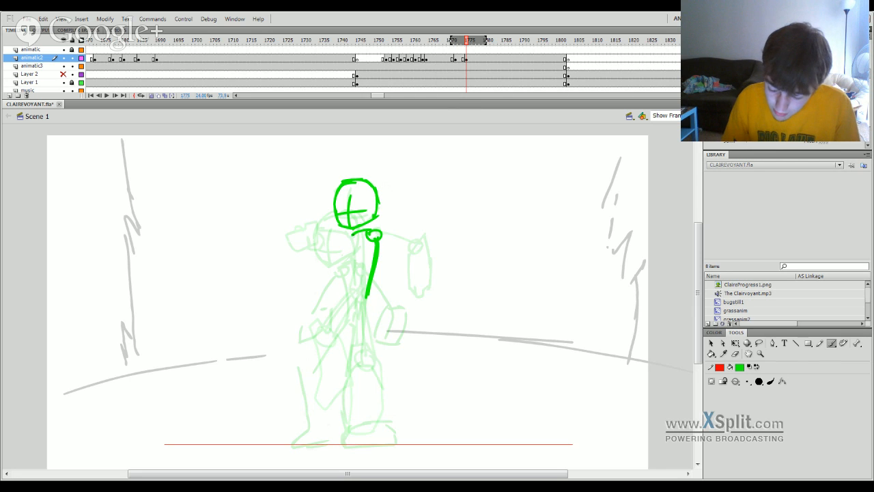
{"action": "left_click_drag", "start_coordinate": [353, 233], "coordinate": [347, 291]}
{"action": "left_click_drag", "start_coordinate": [355, 254], "coordinate": [364, 291]}
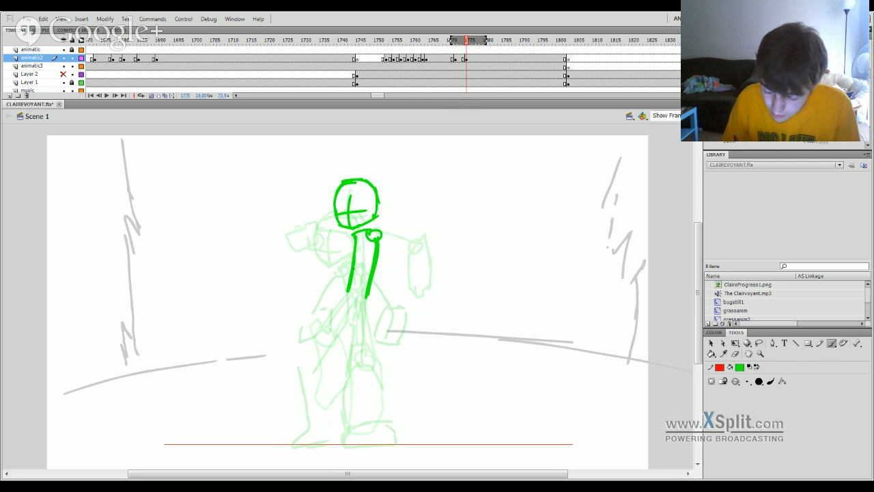
{"action": "key", "text": "ctrl+z"}
{"action": "key", "text": "ctrl+z"}
{"action": "left_click_drag", "start_coordinate": [355, 251], "coordinate": [349, 302]}
{"action": "key", "text": "ctrl+z"}
{"action": "key", "text": "ctrl+z"}
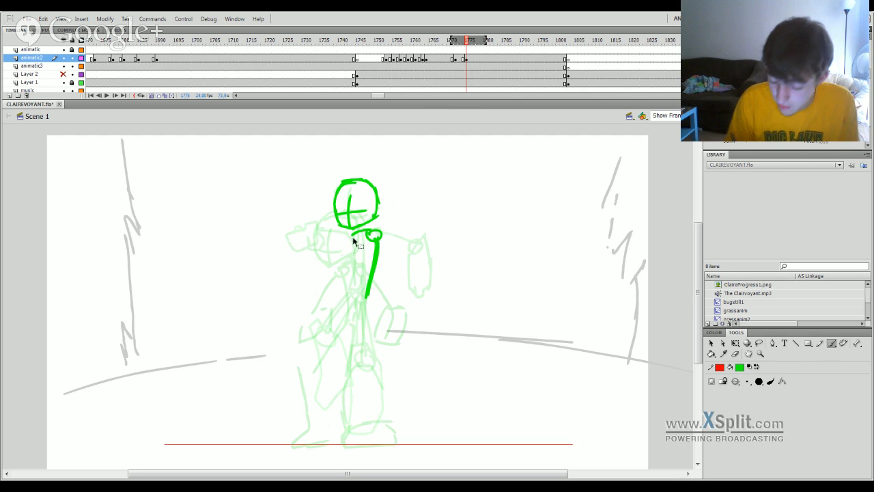
{"action": "key", "text": "ctrl+z"}
Brush the torso's two sides with thin strokes and close it at the waist.
{"action": "mouse_move", "coordinate": [377, 238]}
{"action": "left_mouse_down"}
{"action": "mouse_move", "coordinate": [366, 294]}
{"action": "mouse_move", "coordinate": [369, 286]}
{"action": "left_mouse_up"}
{"action": "key", "text": "ctrl+z"}
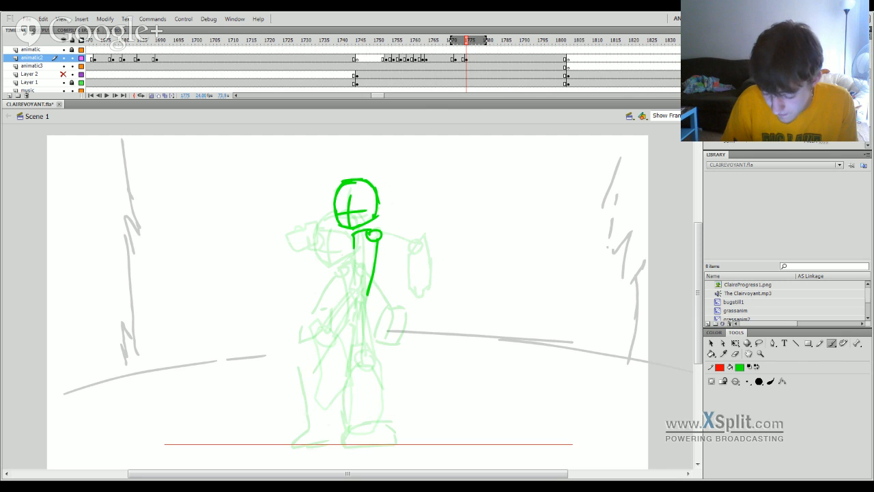
{"action": "mouse_move", "coordinate": [353, 247]}
{"action": "left_mouse_down"}
{"action": "mouse_move", "coordinate": [350, 293]}
{"action": "mouse_move", "coordinate": [368, 293]}
{"action": "mouse_move", "coordinate": [362, 350]}
{"action": "left_mouse_up"}
{"action": "key", "text": "ctrl+z"}
Brush the right-hand leg with a straight thigh line, round knee joint, flared lower leg and foot.
{"action": "left_click_drag", "start_coordinate": [362, 296], "coordinate": [364, 355]}
{"action": "mouse_move", "coordinate": [362, 350]}
{"action": "left_mouse_down"}
{"action": "mouse_move", "coordinate": [367, 367]}
{"action": "mouse_move", "coordinate": [362, 351]}
{"action": "left_mouse_up"}
{"action": "key", "text": "ctrl+z"}
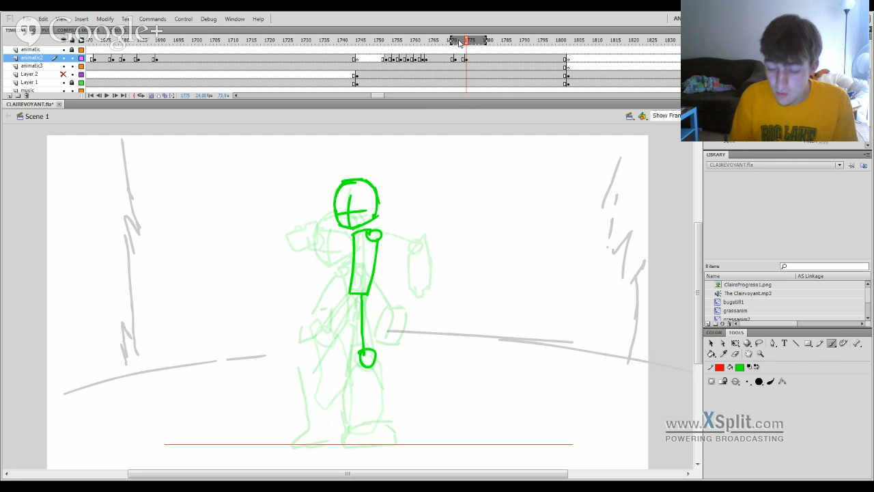
{"action": "mouse_move", "coordinate": [464, 42]}
{"action": "left_mouse_down"}
{"action": "mouse_move", "coordinate": [456, 46]}
{"action": "mouse_move", "coordinate": [470, 45]}
{"action": "left_mouse_up"}
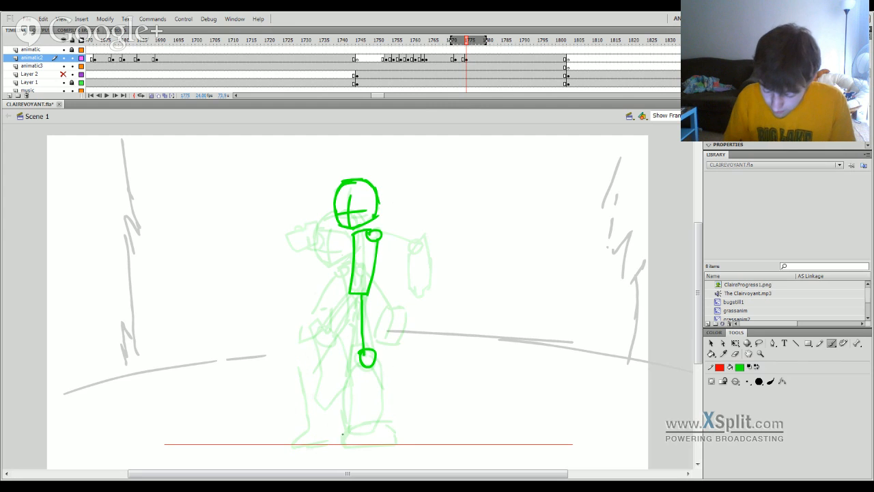
{"action": "mouse_move", "coordinate": [349, 415]}
{"action": "left_mouse_down"}
{"action": "mouse_move", "coordinate": [386, 412]}
{"action": "mouse_move", "coordinate": [392, 431]}
{"action": "mouse_move", "coordinate": [380, 431]}
{"action": "mouse_move", "coordinate": [392, 430]}
{"action": "mouse_move", "coordinate": [343, 399]}
{"action": "mouse_move", "coordinate": [350, 352]}
{"action": "mouse_move", "coordinate": [385, 412]}
{"action": "mouse_move", "coordinate": [350, 384]}
{"action": "mouse_move", "coordinate": [356, 348]}
{"action": "left_mouse_up"}
{"action": "key", "text": "ctrl+z"}
{"action": "key", "text": "ctrl+z"}
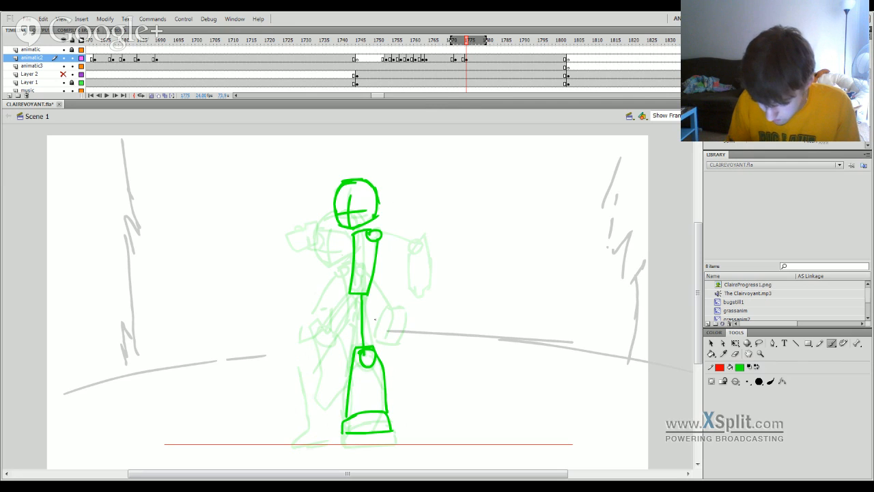
Brush the left-hand leg with a slanted thigh line, round knee joint, lower leg and outward-pointing foot.
{"action": "mouse_move", "coordinate": [352, 295]}
{"action": "left_mouse_down"}
{"action": "mouse_move", "coordinate": [337, 350]}
{"action": "mouse_move", "coordinate": [347, 316]}
{"action": "mouse_move", "coordinate": [337, 350]}
{"action": "mouse_move", "coordinate": [334, 344]}
{"action": "left_mouse_up"}
{"action": "key", "text": "ctrl+z"}
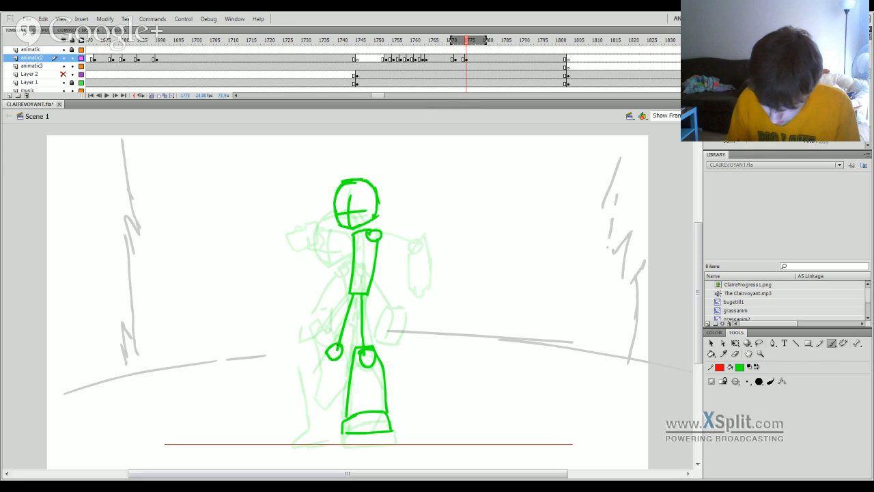
{"action": "left_click_drag", "start_coordinate": [311, 425], "coordinate": [316, 351]}
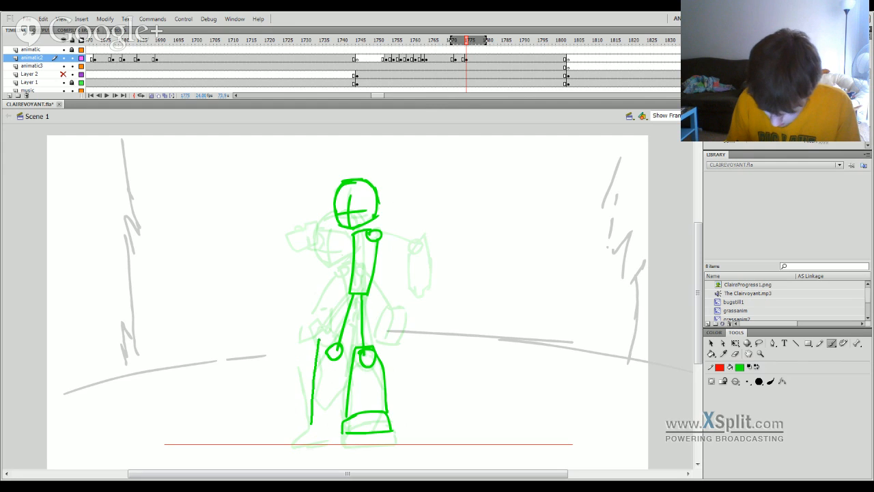
{"action": "key", "text": "ctrl+z"}
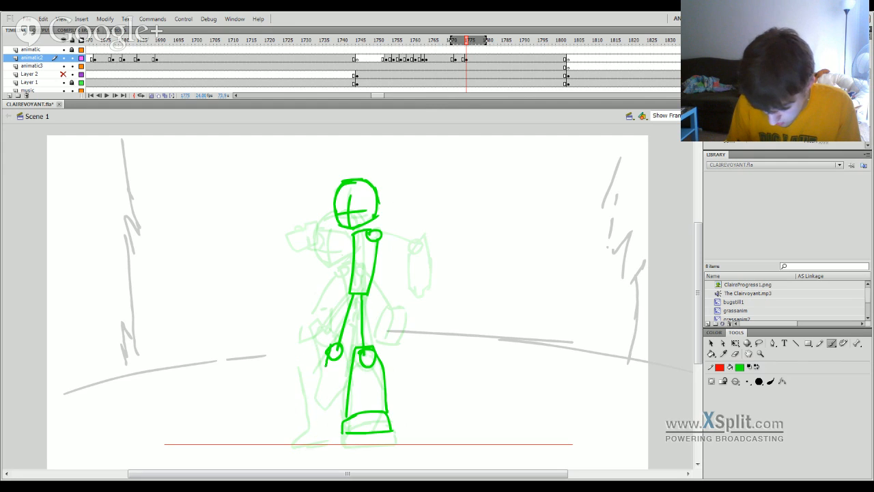
{"action": "mouse_move", "coordinate": [326, 366]}
{"action": "left_mouse_down"}
{"action": "mouse_move", "coordinate": [312, 424]}
{"action": "mouse_move", "coordinate": [345, 420]}
{"action": "mouse_move", "coordinate": [321, 432]}
{"action": "mouse_move", "coordinate": [337, 430]}
{"action": "left_mouse_up"}
{"action": "key", "text": "ctrl+z"}
{"action": "key", "text": "ctrl+z"}
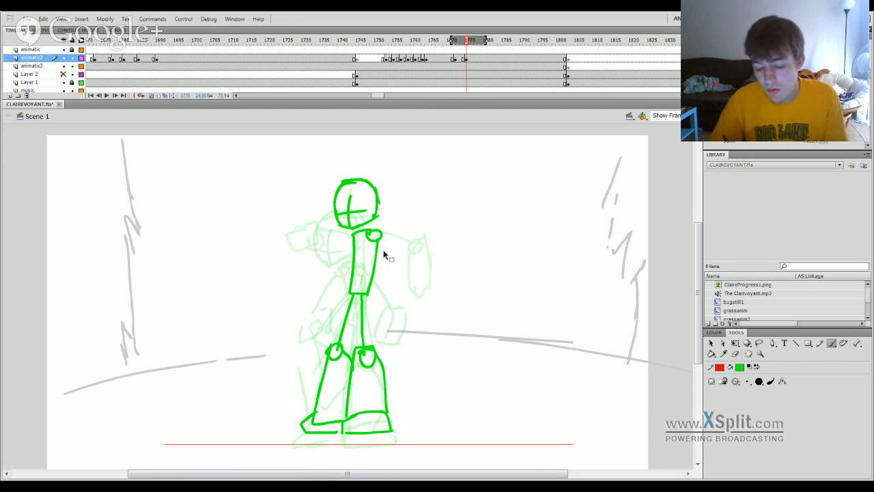
Raise the head slightly above the shoulders and rotate it slightly clockwise with Free Transform.
{"action": "key", "text": "q"}
{"action": "left_click", "coordinate": [377, 216]}
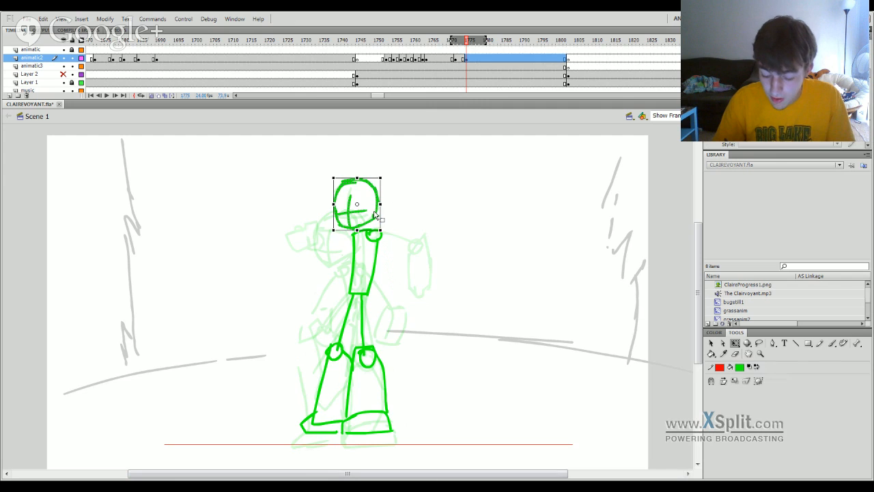
{"action": "left_click_drag", "start_coordinate": [375, 214], "coordinate": [376, 213]}
{"action": "left_click", "coordinate": [394, 205]}
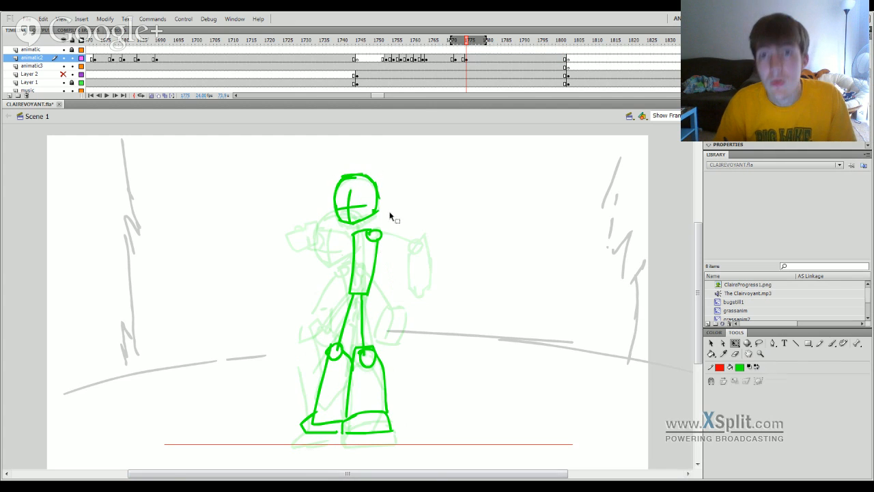
{"action": "left_click", "coordinate": [376, 189]}
{"action": "left_click_drag", "start_coordinate": [383, 170], "coordinate": [375, 188]}
{"action": "left_click", "coordinate": [386, 240]}
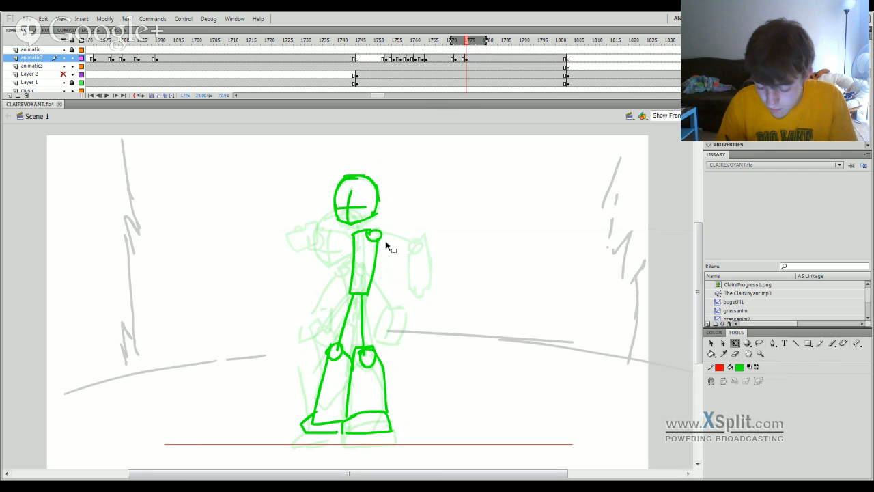
Brush a left-hand shoulder joint and two hanging arms with rough forearm shapes at hip height.
{"action": "key", "text": "b"}
{"action": "left_click_drag", "start_coordinate": [353, 233], "coordinate": [393, 277]}
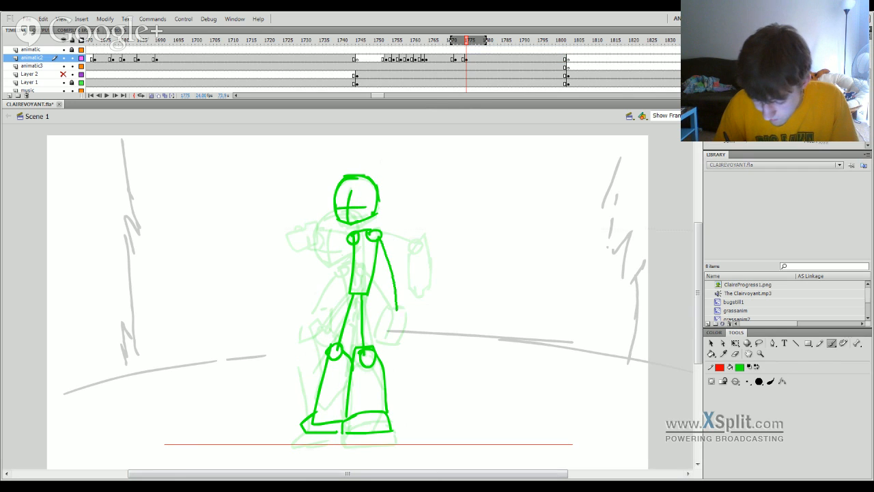
{"action": "mouse_move", "coordinate": [397, 309]}
{"action": "left_mouse_down"}
{"action": "mouse_move", "coordinate": [390, 291]}
{"action": "mouse_move", "coordinate": [407, 334]}
{"action": "mouse_move", "coordinate": [393, 341]}
{"action": "left_mouse_up"}
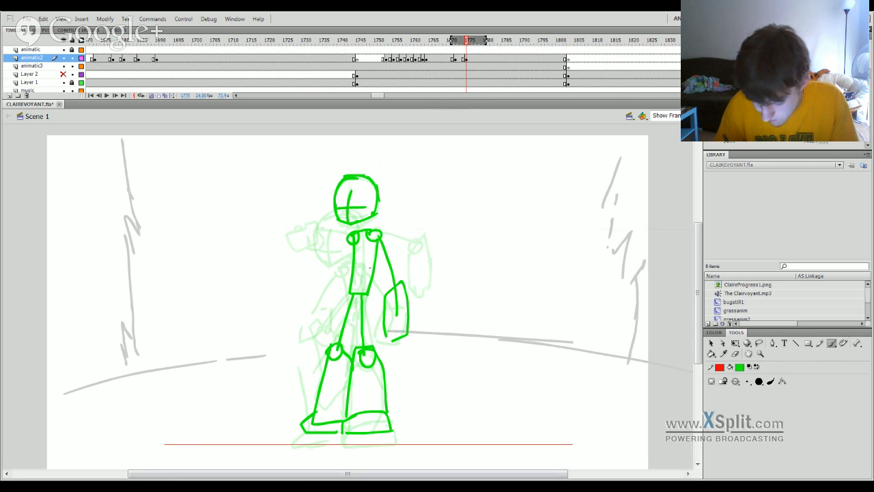
{"action": "mouse_move", "coordinate": [353, 241]}
{"action": "left_mouse_down"}
{"action": "mouse_move", "coordinate": [337, 306]}
{"action": "mouse_move", "coordinate": [340, 289]}
{"action": "mouse_move", "coordinate": [347, 292]}
{"action": "left_mouse_up"}
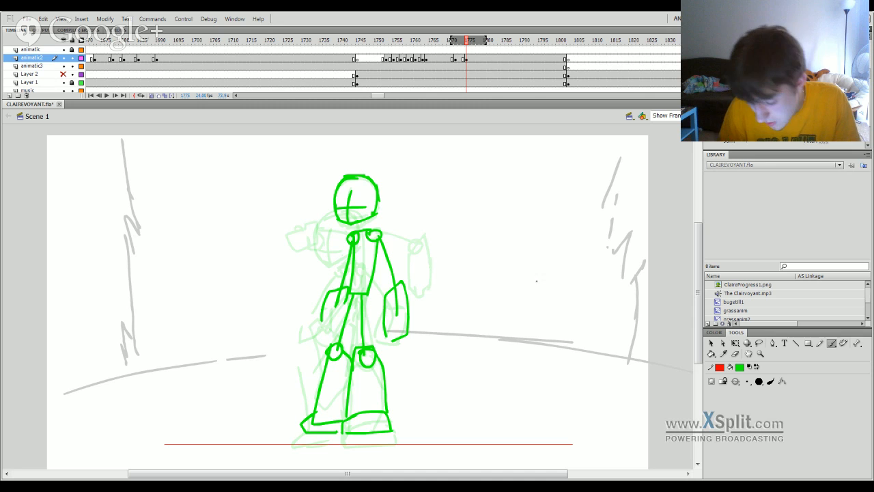
Move the whole standing figure straight down until its feet rest on the red ground line.
{"action": "key", "text": "F6"}
{"action": "key", "text": "q"}
{"action": "left_click_drag", "start_coordinate": [382, 362], "coordinate": [380, 371]}
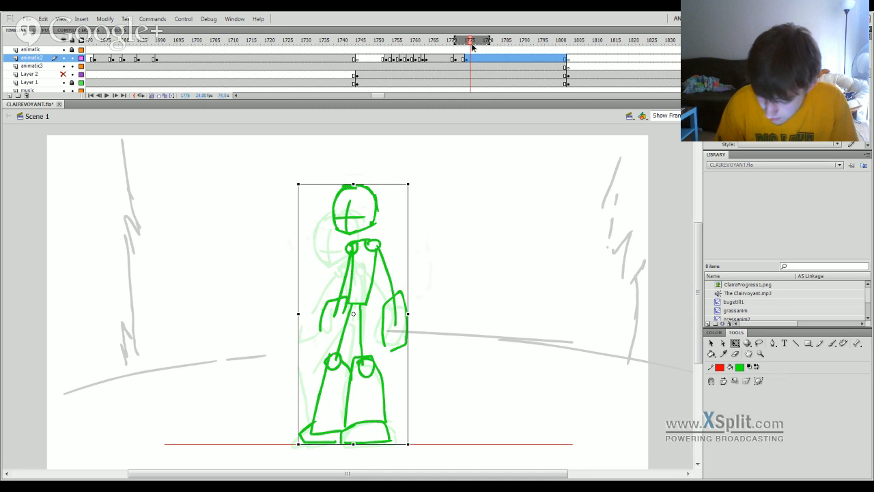
Play back the landing and delete the crouched pose drawing from the keyframe at frame 1772 on animatic2.
{"action": "key", "text": "Return"}
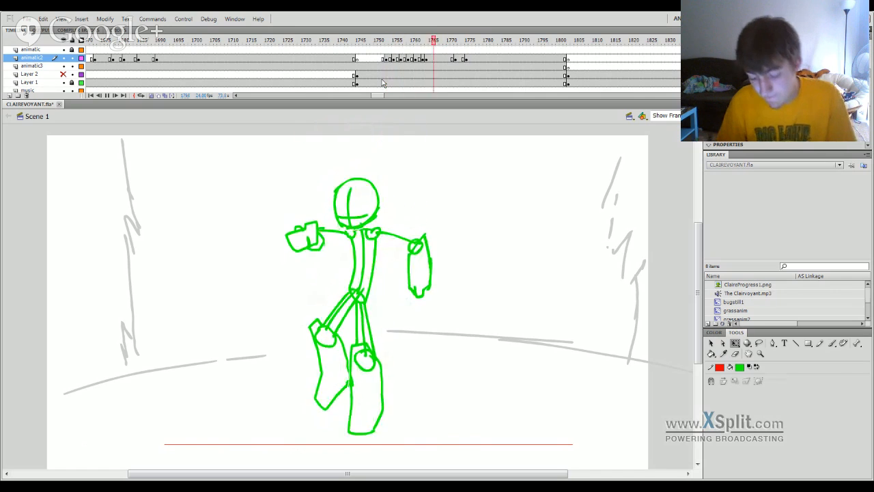
{"action": "left_click", "coordinate": [463, 58]}
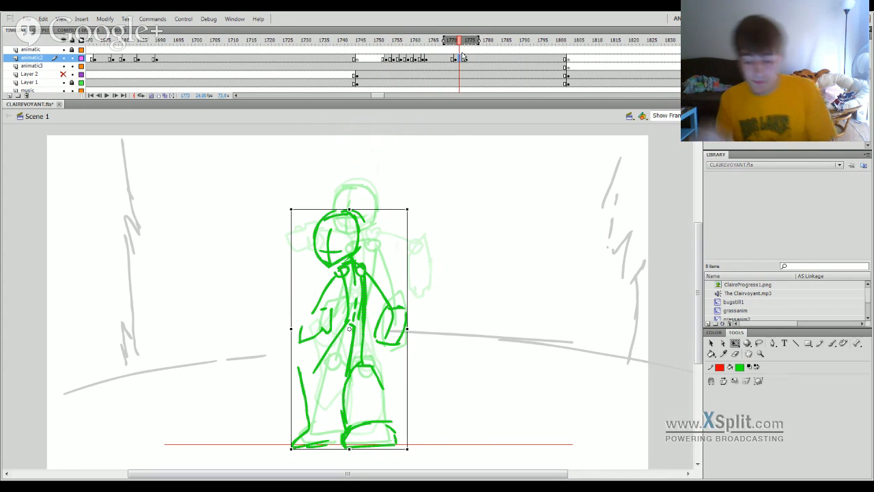
{"action": "key", "text": "Delete"}
{"action": "left_click", "coordinate": [467, 60]}
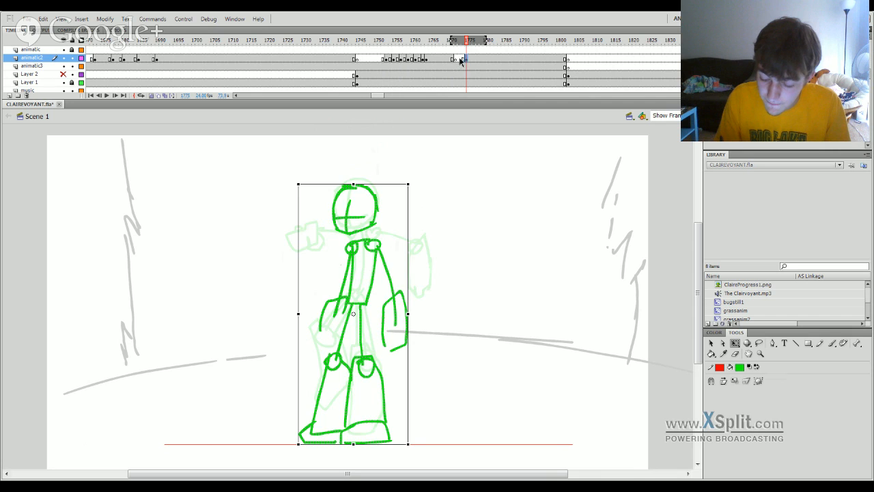
Move the standing pose's keyframe back to frame 1772 on animatic2 and play back the landing.
{"action": "left_click", "coordinate": [459, 59]}
{"action": "left_click", "coordinate": [466, 60]}
{"action": "left_click_drag", "start_coordinate": [467, 60], "coordinate": [456, 60]}
{"action": "mouse_move", "coordinate": [453, 46]}
{"action": "left_mouse_down"}
{"action": "mouse_move", "coordinate": [460, 47]}
{"action": "mouse_move", "coordinate": [440, 56]}
{"action": "left_mouse_up"}
{"action": "key", "text": "Return"}
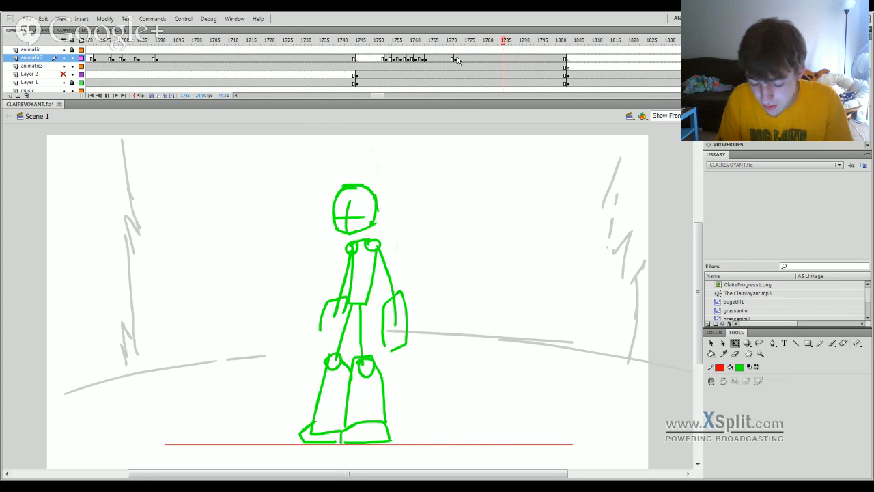
Move the standing figure's head slightly down and to the right, closer to the shoulders.
{"action": "mouse_move", "coordinate": [457, 56]}
{"action": "left_mouse_down"}
{"action": "mouse_move", "coordinate": [461, 48]}
{"action": "mouse_move", "coordinate": [441, 46]}
{"action": "mouse_move", "coordinate": [465, 43]}
{"action": "left_mouse_up"}
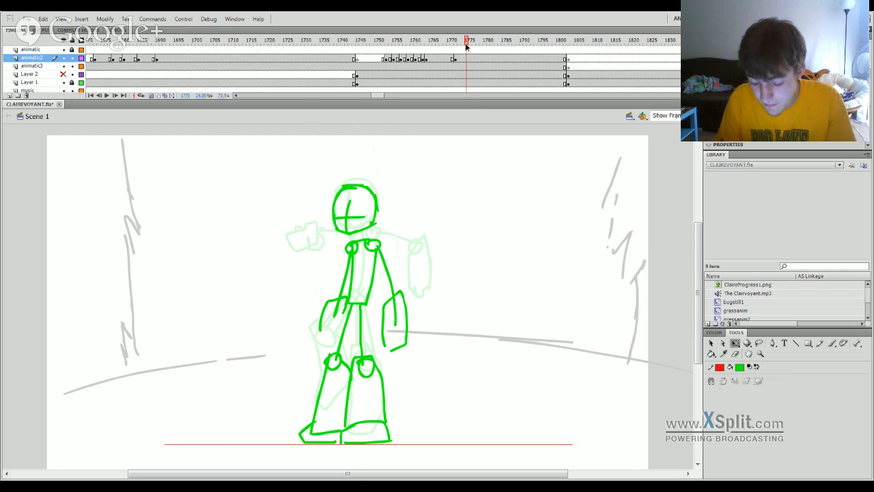
{"action": "left_click", "coordinate": [375, 229]}
{"action": "left_click_drag", "start_coordinate": [375, 230], "coordinate": [379, 229]}
{"action": "left_click", "coordinate": [390, 234]}
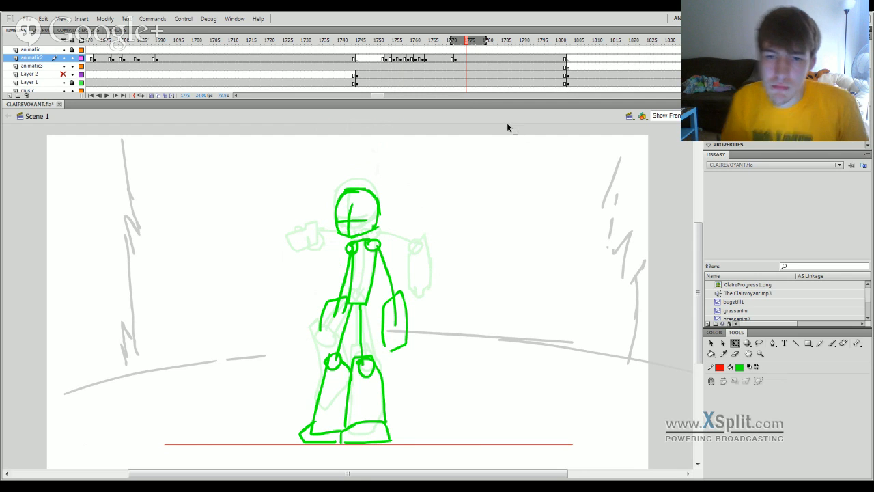
Insert a keyframe at frame 1770 on animatic2 and nudge its airborne pose up three steps.
{"action": "left_click_drag", "start_coordinate": [466, 41], "coordinate": [435, 67]}
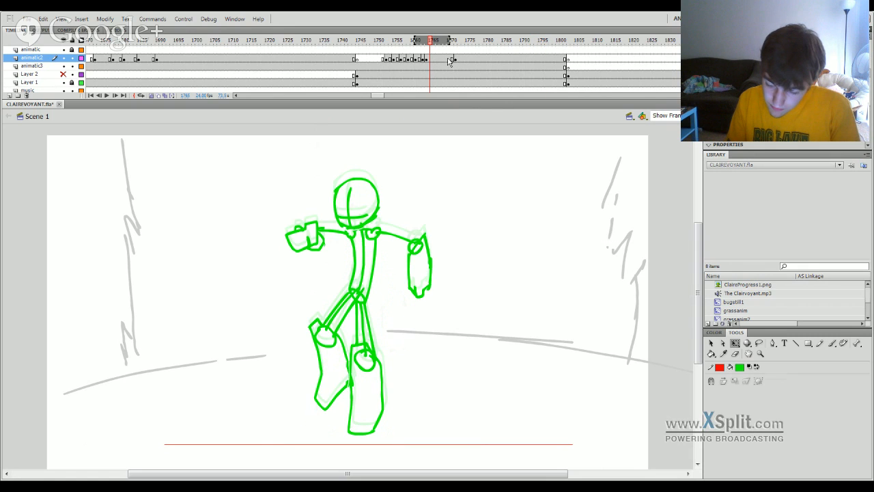
{"action": "left_click", "coordinate": [449, 60]}
{"action": "key", "text": "F6"}
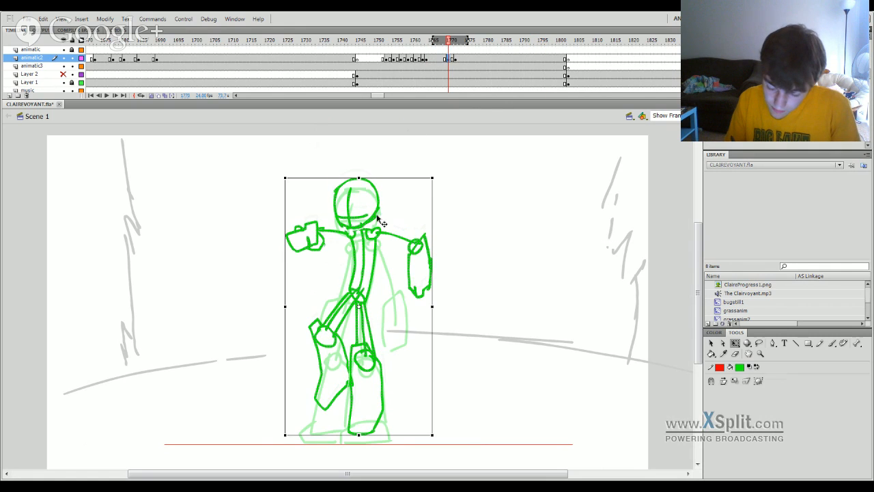
{"action": "key", "text": "Up"}
{"action": "key", "text": "Up"}
{"action": "key", "text": "Up"}
{"action": "key", "text": "Up"}
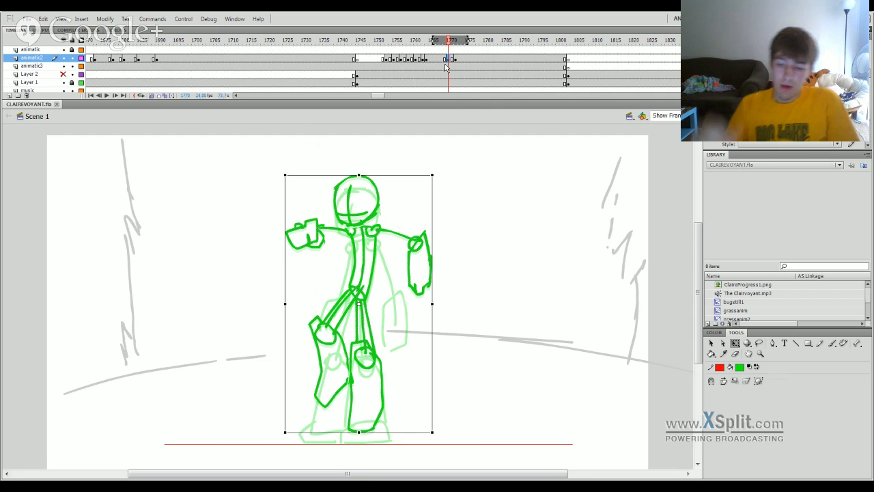
{"action": "left_click", "coordinate": [449, 50]}
{"action": "left_click", "coordinate": [451, 41]}
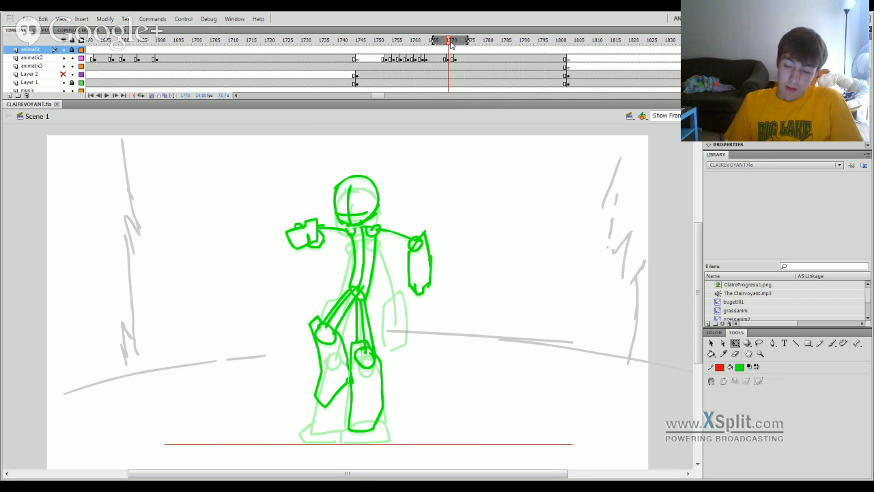
Insert a keyframe at frame 1774 on animatic2 and delete the standing pose drawing from the keyframe at frame 1772.
{"action": "left_click", "coordinate": [440, 50]}
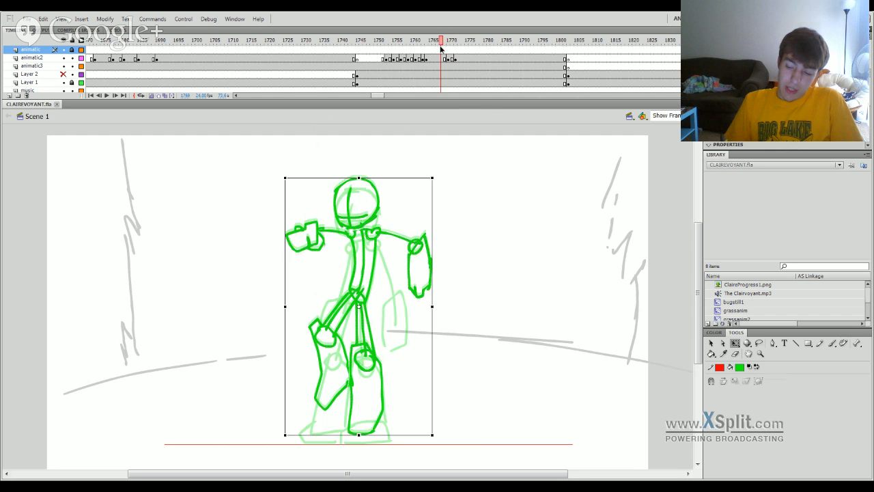
{"action": "left_click", "coordinate": [441, 49]}
{"action": "left_click_drag", "start_coordinate": [439, 44], "coordinate": [452, 47]}
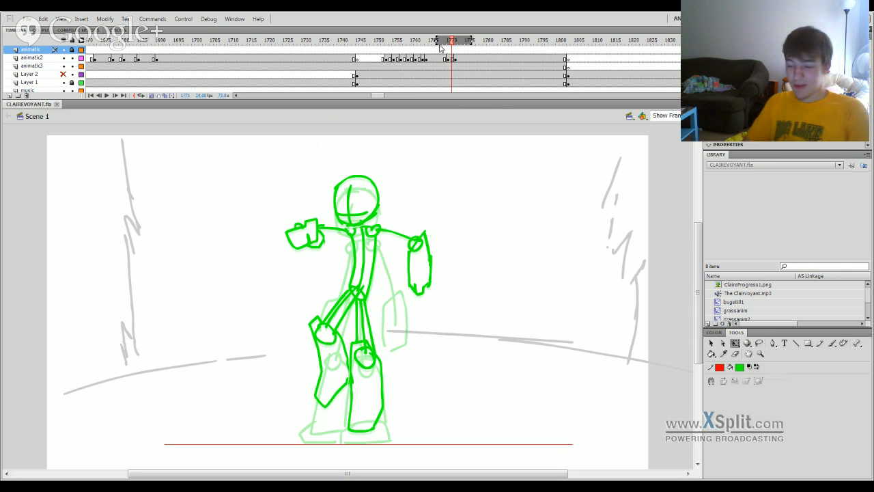
{"action": "mouse_move", "coordinate": [453, 41]}
{"action": "left_mouse_down"}
{"action": "mouse_move", "coordinate": [443, 42]}
{"action": "mouse_move", "coordinate": [490, 42]}
{"action": "mouse_move", "coordinate": [449, 42]}
{"action": "left_mouse_up"}
{"action": "left_click", "coordinate": [461, 61]}
{"action": "key", "text": "F6"}
{"action": "left_click", "coordinate": [456, 60]}
{"action": "key", "text": "Delete"}
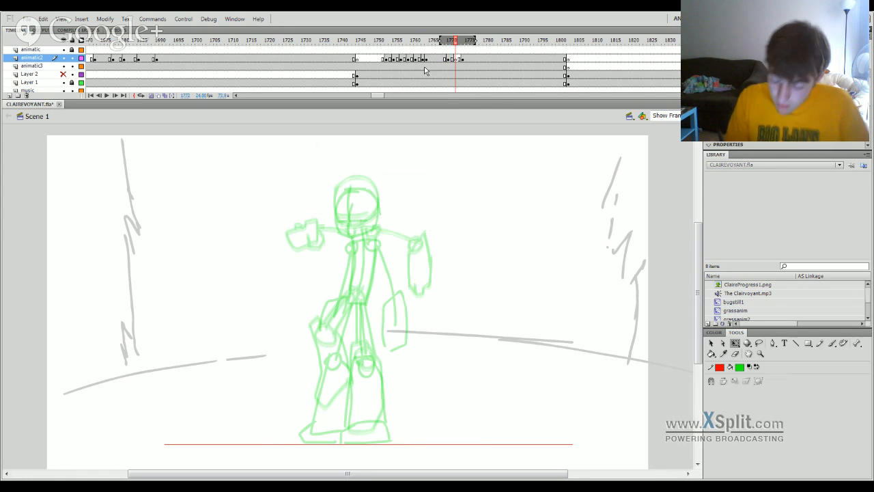
Brush in a crouched landing pose on the blank keyframe, starting with the head's edge, the torso and the right-hand arm with its hand.
{"action": "left_click", "coordinate": [456, 44]}
{"action": "left_click_drag", "start_coordinate": [455, 44], "coordinate": [456, 41]}
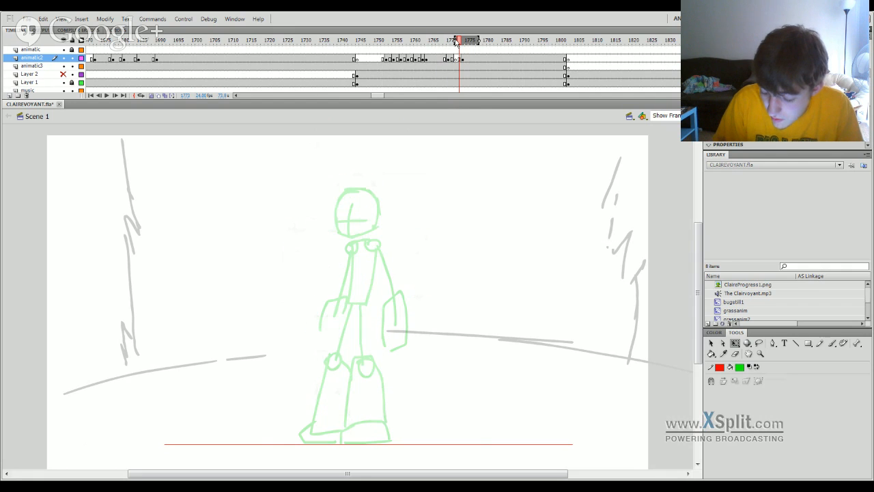
{"action": "key", "text": "b"}
{"action": "left_click_drag", "start_coordinate": [337, 252], "coordinate": [340, 214]}
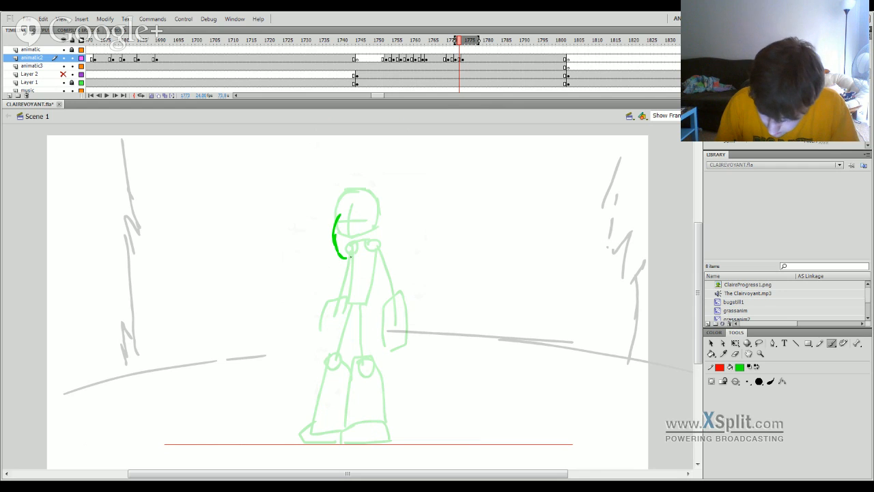
{"action": "mouse_move", "coordinate": [350, 295]}
{"action": "left_mouse_down"}
{"action": "mouse_move", "coordinate": [353, 252]}
{"action": "mouse_move", "coordinate": [377, 249]}
{"action": "left_mouse_up"}
{"action": "left_click_drag", "start_coordinate": [380, 253], "coordinate": [395, 293]}
{"action": "key", "text": "ctrl+z"}
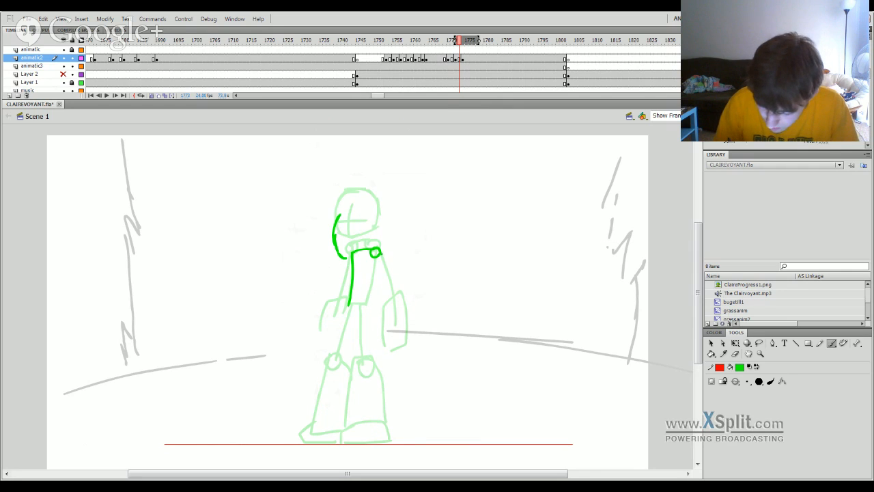
{"action": "mouse_move", "coordinate": [380, 253]}
{"action": "left_mouse_down"}
{"action": "mouse_move", "coordinate": [408, 302]}
{"action": "mouse_move", "coordinate": [406, 319]}
{"action": "left_mouse_up"}
{"action": "mouse_move", "coordinate": [386, 347]}
{"action": "left_mouse_down"}
{"action": "mouse_move", "coordinate": [393, 301]}
{"action": "mouse_move", "coordinate": [416, 294]}
{"action": "mouse_move", "coordinate": [418, 320]}
{"action": "mouse_move", "coordinate": [399, 343]}
{"action": "left_mouse_up"}
Close the crouched figure's torso at the waist and sketch the bent left-hand leg with its knee circle, shin and foot.
{"action": "mouse_move", "coordinate": [375, 258]}
{"action": "left_mouse_down"}
{"action": "mouse_move", "coordinate": [364, 312]}
{"action": "mouse_move", "coordinate": [322, 358]}
{"action": "left_mouse_up"}
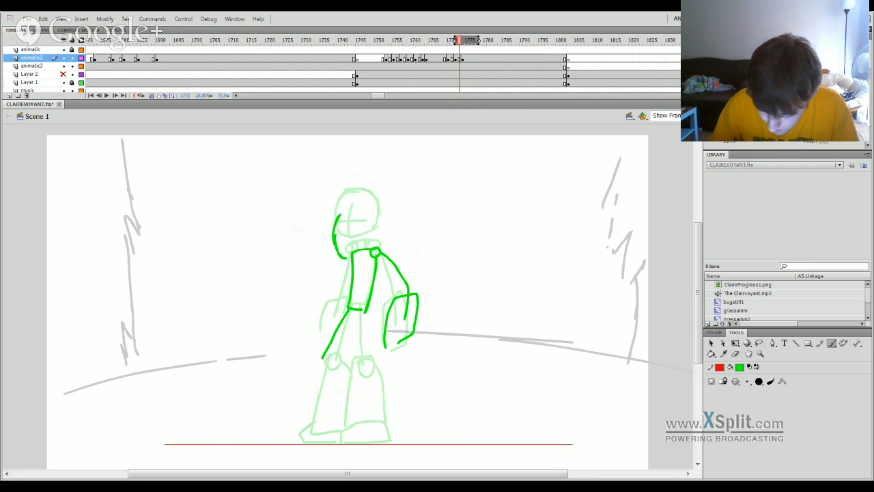
{"action": "key", "text": "ctrl+z"}
{"action": "left_click_drag", "start_coordinate": [349, 309], "coordinate": [318, 360]}
{"action": "mouse_move", "coordinate": [320, 357]}
{"action": "left_mouse_down"}
{"action": "mouse_move", "coordinate": [330, 356]}
{"action": "mouse_move", "coordinate": [320, 355]}
{"action": "mouse_move", "coordinate": [333, 431]}
{"action": "left_mouse_up"}
{"action": "key", "text": "ctrl+z"}
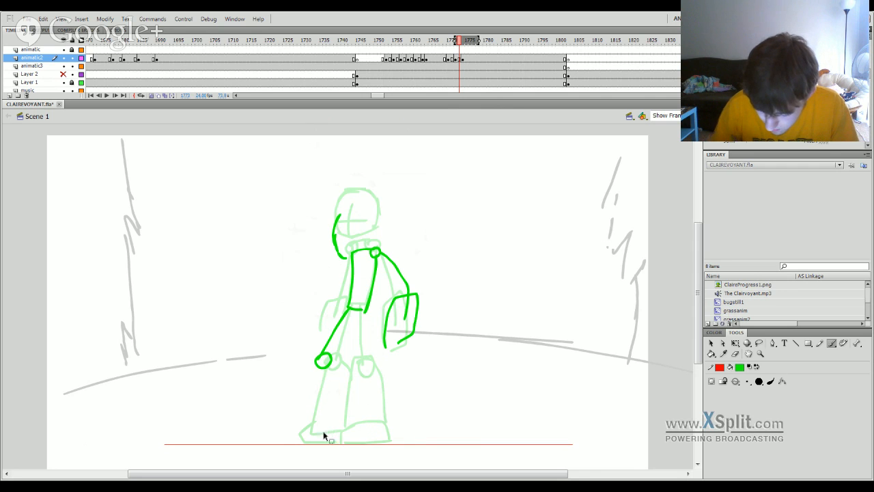
{"action": "mouse_move", "coordinate": [313, 361]}
{"action": "left_mouse_down"}
{"action": "mouse_move", "coordinate": [311, 425]}
{"action": "mouse_move", "coordinate": [297, 441]}
{"action": "mouse_move", "coordinate": [345, 405]}
{"action": "mouse_move", "coordinate": [342, 369]}
{"action": "mouse_move", "coordinate": [350, 356]}
{"action": "mouse_move", "coordinate": [371, 366]}
{"action": "mouse_move", "coordinate": [388, 431]}
{"action": "mouse_move", "coordinate": [340, 434]}
{"action": "mouse_move", "coordinate": [362, 421]}
{"action": "left_mouse_up"}
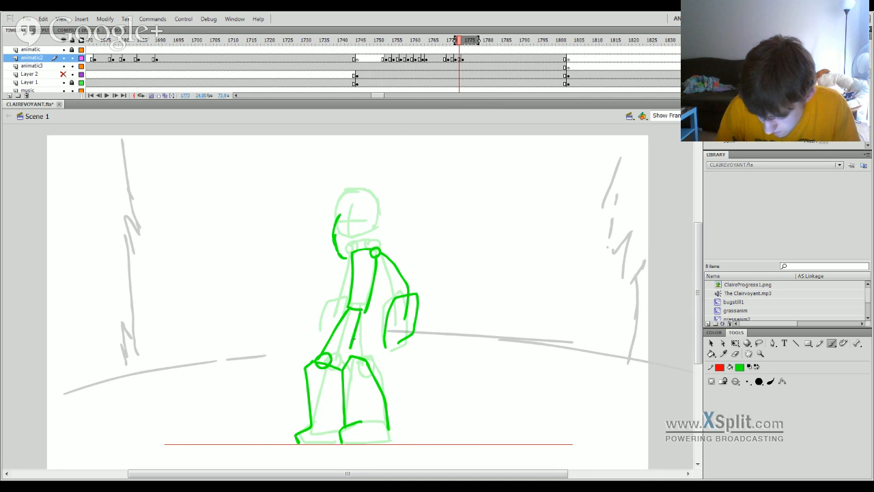
Undo the right-hand leg strokes, redraw that leg with its shin angled outward, and sketch the left-hand arm.
{"action": "key", "text": "ctrl+z"}
{"action": "key", "text": "ctrl+z"}
{"action": "key", "text": "ctrl+z"}
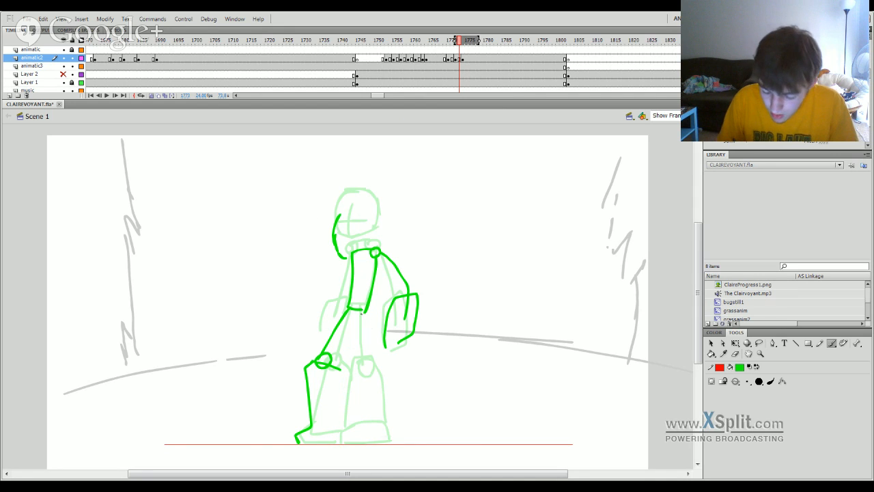
{"action": "mouse_move", "coordinate": [362, 311]}
{"action": "left_mouse_down"}
{"action": "mouse_move", "coordinate": [364, 363]}
{"action": "mouse_move", "coordinate": [371, 356]}
{"action": "left_mouse_up"}
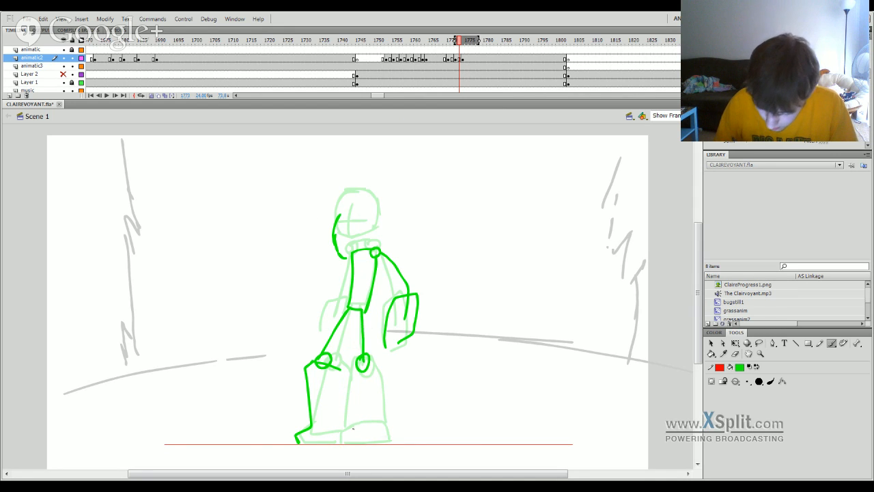
{"action": "key", "text": "ctrl+z"}
{"action": "key", "text": "ctrl+z"}
{"action": "mouse_move", "coordinate": [363, 309]}
{"action": "left_mouse_down"}
{"action": "mouse_move", "coordinate": [361, 370]}
{"action": "mouse_move", "coordinate": [369, 374]}
{"action": "mouse_move", "coordinate": [358, 361]}
{"action": "left_mouse_up"}
{"action": "mouse_move", "coordinate": [359, 423]}
{"action": "left_mouse_down"}
{"action": "mouse_move", "coordinate": [359, 364]}
{"action": "mouse_move", "coordinate": [380, 368]}
{"action": "mouse_move", "coordinate": [409, 435]}
{"action": "left_mouse_up"}
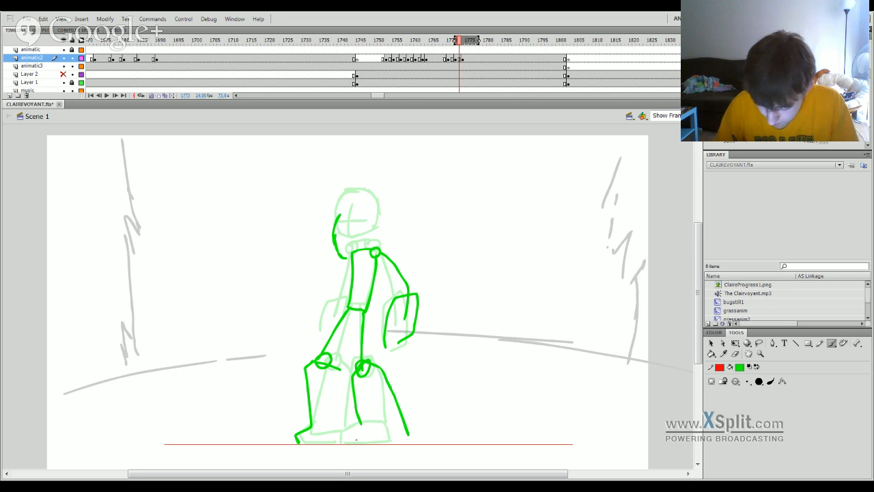
{"action": "left_click_drag", "start_coordinate": [356, 444], "coordinate": [367, 426]}
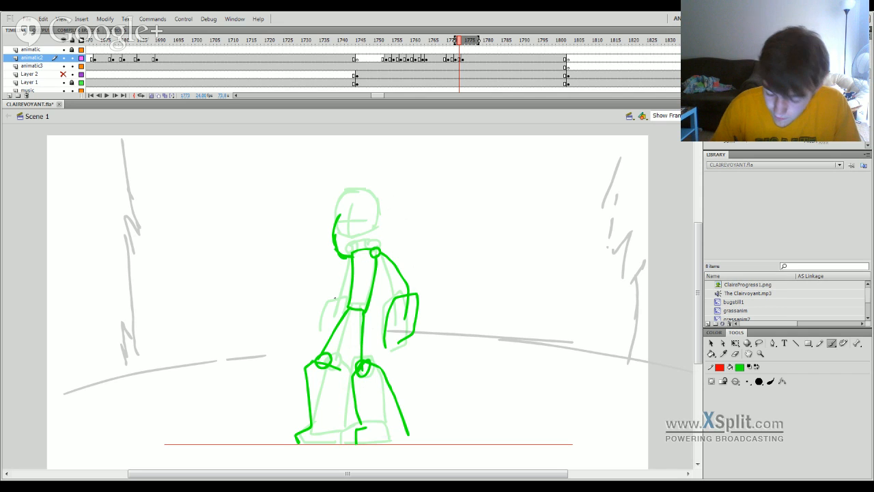
{"action": "left_click_drag", "start_coordinate": [352, 258], "coordinate": [334, 294]}
{"action": "left_click_drag", "start_coordinate": [332, 307], "coordinate": [331, 314]}
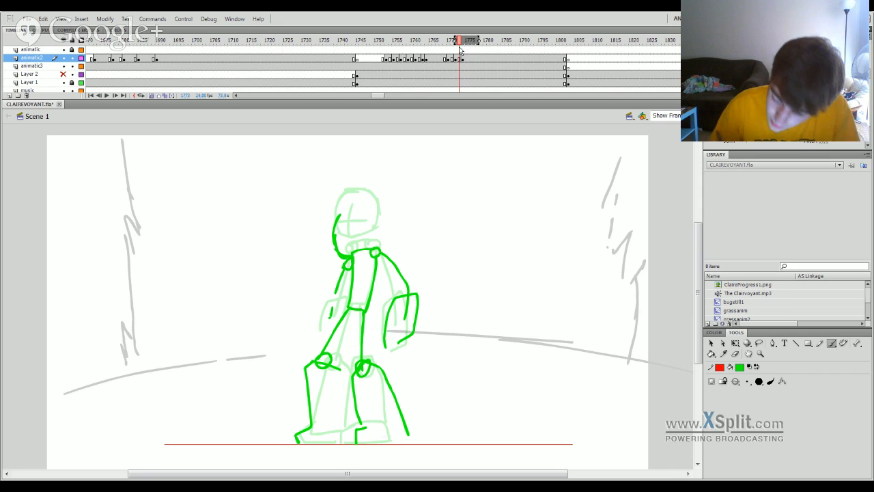
Play back the jump and landing on the timeline to check the new crouched pose.
{"action": "left_click", "coordinate": [443, 60]}
{"action": "key", "text": "Return"}
{"action": "left_click", "coordinate": [443, 60]}
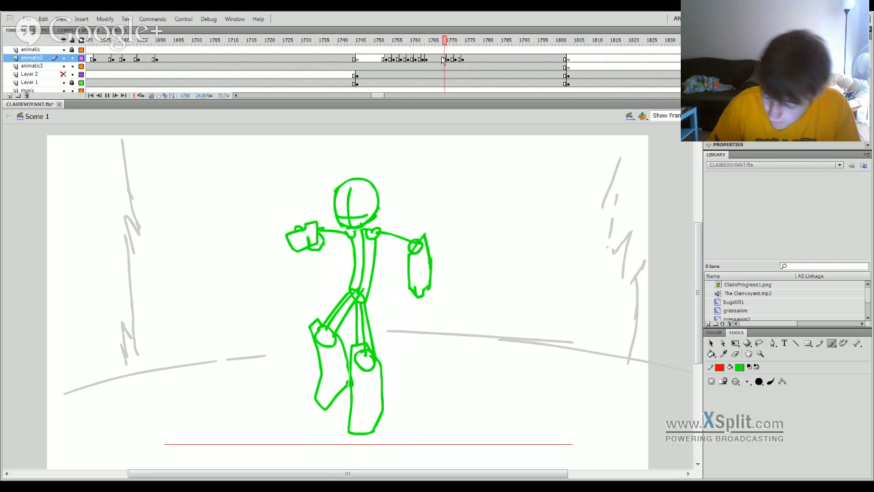
{"action": "key", "text": "Return"}
{"action": "left_click", "coordinate": [456, 48]}
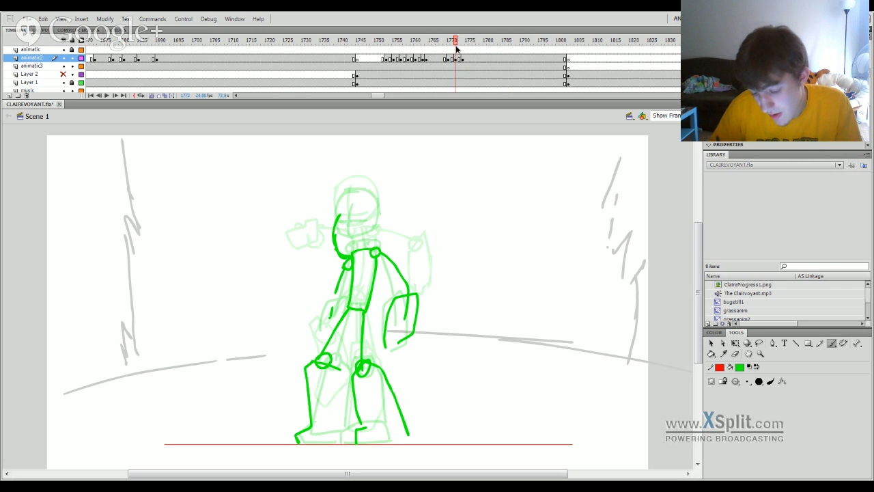
{"action": "mouse_move", "coordinate": [456, 48]}
{"action": "left_mouse_down"}
{"action": "mouse_move", "coordinate": [464, 44]}
{"action": "mouse_move", "coordinate": [403, 81]}
{"action": "left_mouse_up"}
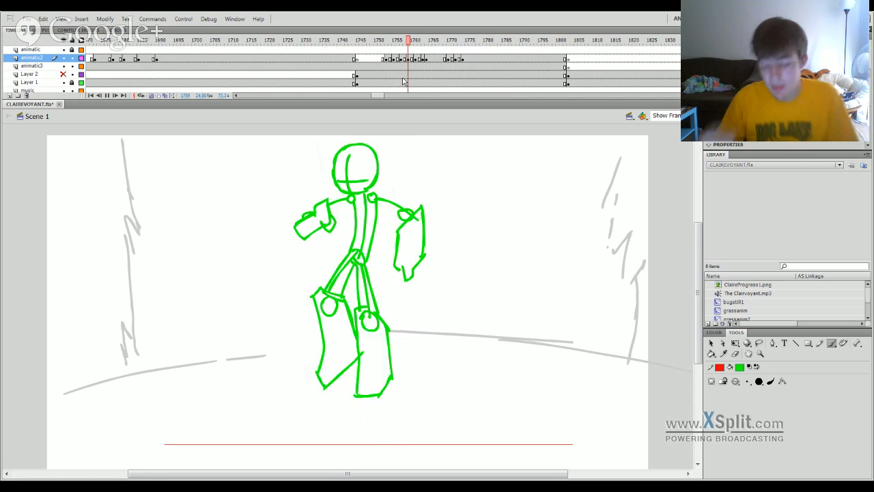
{"action": "key", "text": "Return"}
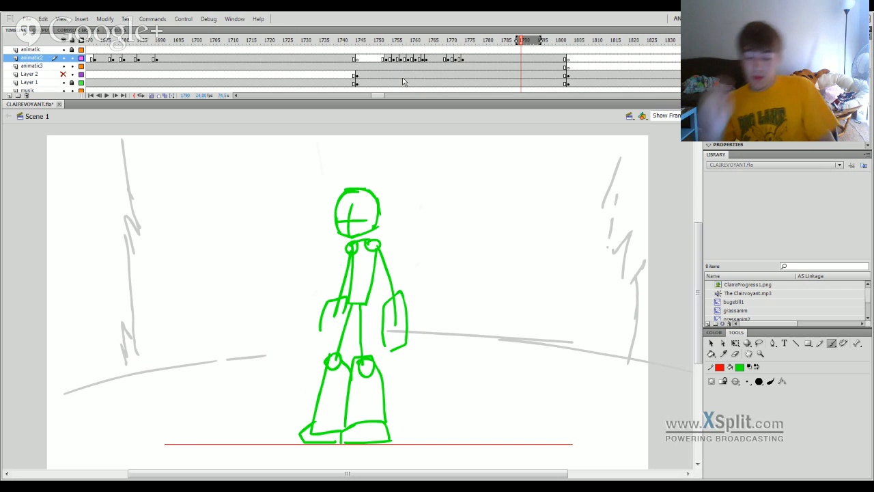
Move the standing pose's keyframe to frame 1776 on animatic2 and erase the curved head stroke from the crouched pose.
{"action": "left_click", "coordinate": [463, 59]}
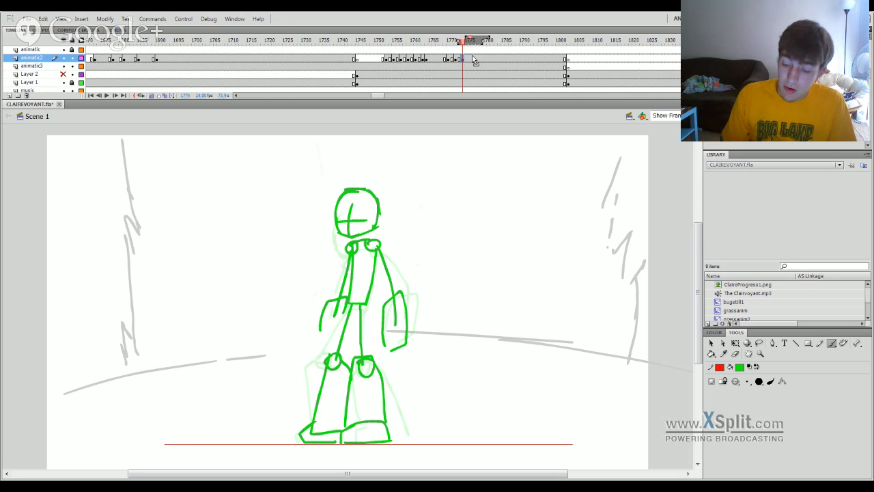
{"action": "mouse_move", "coordinate": [470, 41]}
{"action": "left_mouse_down"}
{"action": "mouse_move", "coordinate": [459, 39]}
{"action": "mouse_move", "coordinate": [470, 49]}
{"action": "left_mouse_up"}
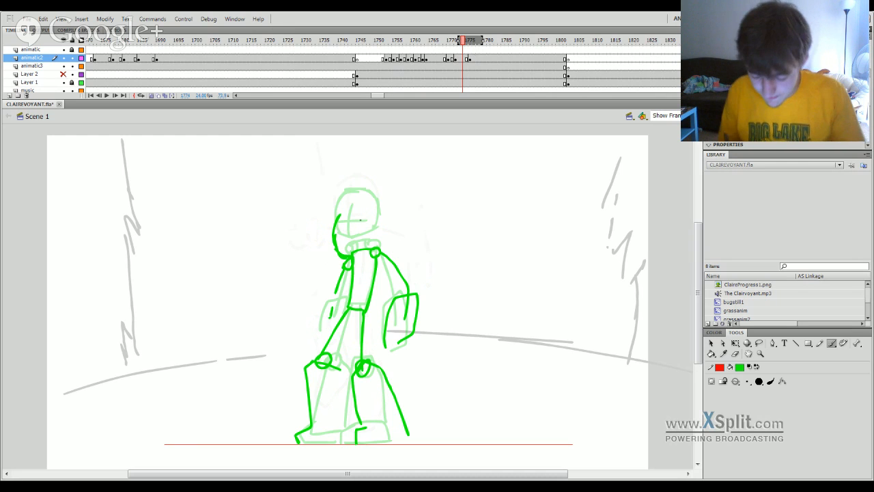
{"action": "left_click", "coordinate": [736, 354]}
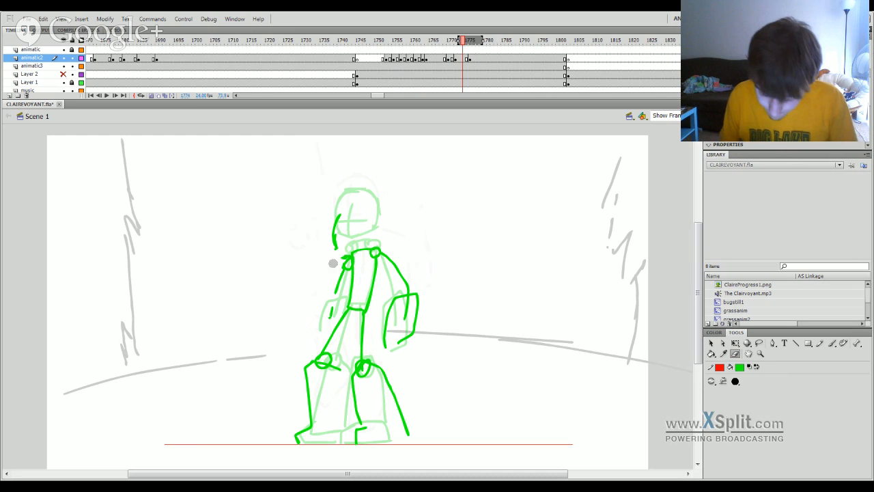
{"action": "left_click_drag", "start_coordinate": [341, 252], "coordinate": [340, 208]}
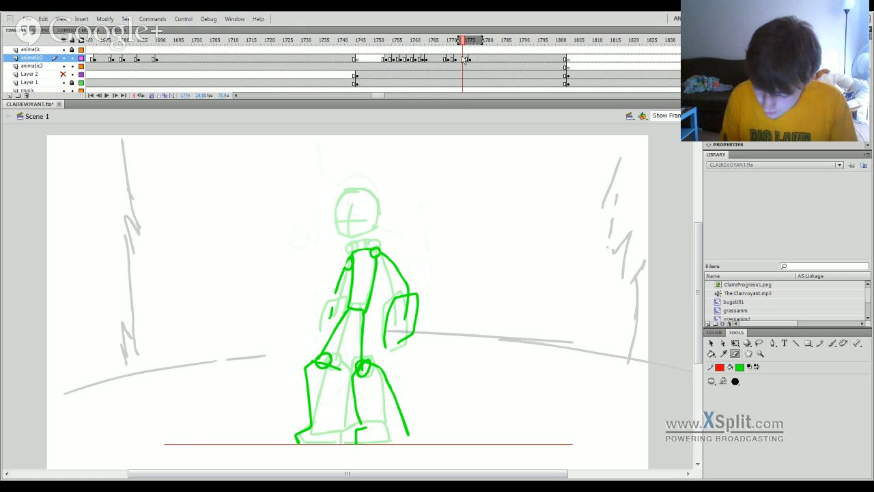
Return to the crouched pose at frame 1772 and play back its transition to the standing pose.
{"action": "mouse_move", "coordinate": [462, 44]}
{"action": "left_mouse_down"}
{"action": "mouse_move", "coordinate": [444, 50]}
{"action": "mouse_move", "coordinate": [472, 47]}
{"action": "mouse_move", "coordinate": [456, 55]}
{"action": "left_mouse_up"}
{"action": "key", "text": "Return"}
{"action": "key", "text": "Return"}
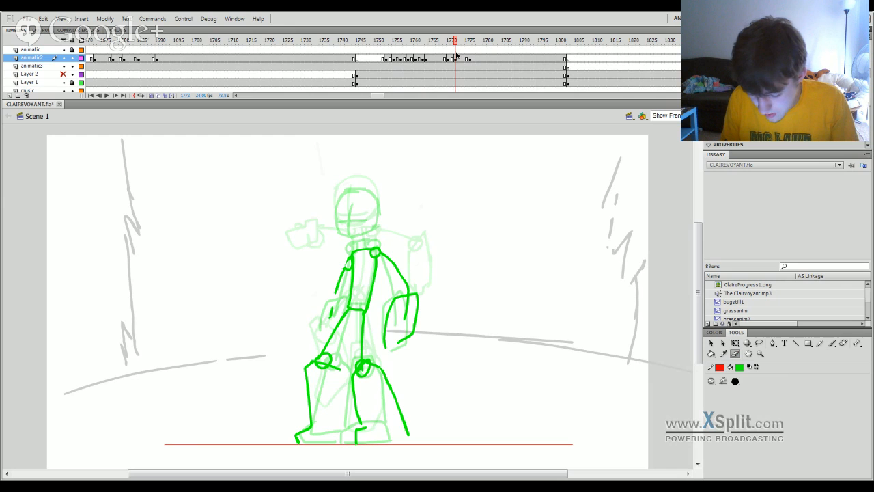
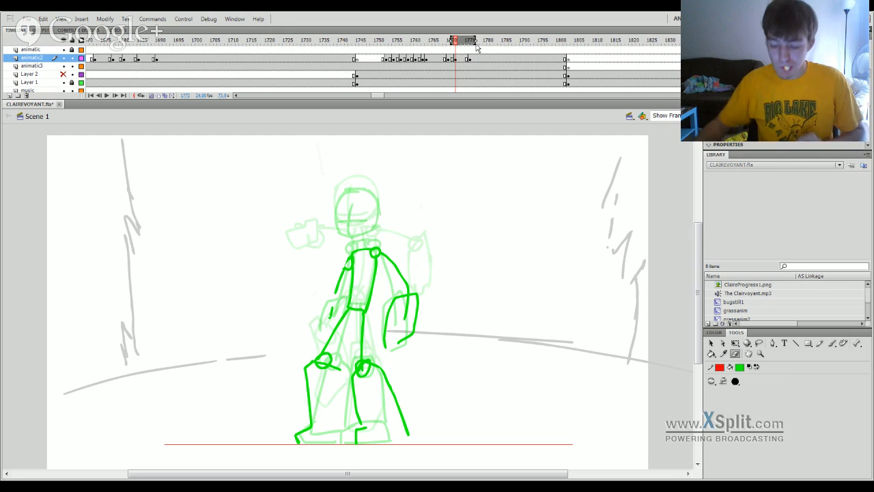
Lasso the crouched pose's torso with its shoulder joints and shift it slightly left.
{"action": "mouse_move", "coordinate": [466, 43]}
{"action": "left_mouse_down"}
{"action": "mouse_move", "coordinate": [450, 41]}
{"action": "mouse_move", "coordinate": [469, 49]}
{"action": "mouse_move", "coordinate": [445, 45]}
{"action": "mouse_move", "coordinate": [457, 49]}
{"action": "left_mouse_up"}
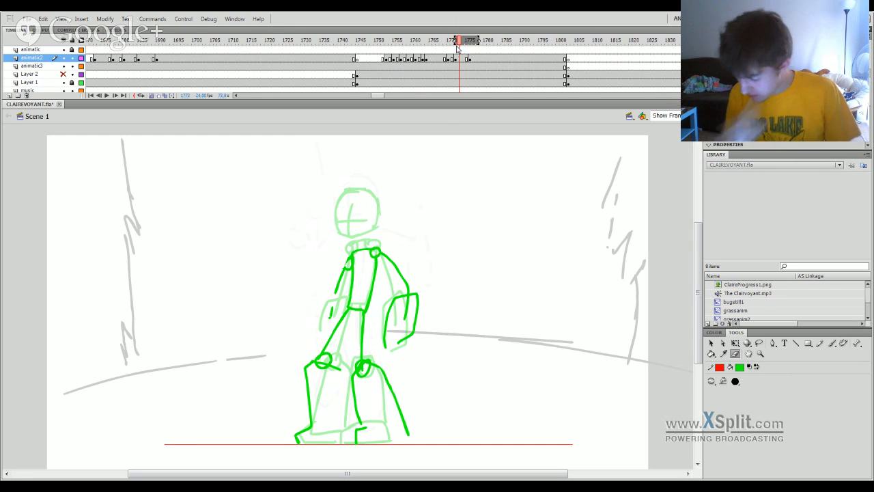
{"action": "key", "text": "l"}
{"action": "mouse_move", "coordinate": [332, 313]}
{"action": "left_mouse_down"}
{"action": "mouse_move", "coordinate": [383, 303]}
{"action": "mouse_move", "coordinate": [388, 267]}
{"action": "mouse_move", "coordinate": [377, 237]}
{"action": "mouse_move", "coordinate": [333, 272]}
{"action": "mouse_move", "coordinate": [343, 304]}
{"action": "left_mouse_up"}
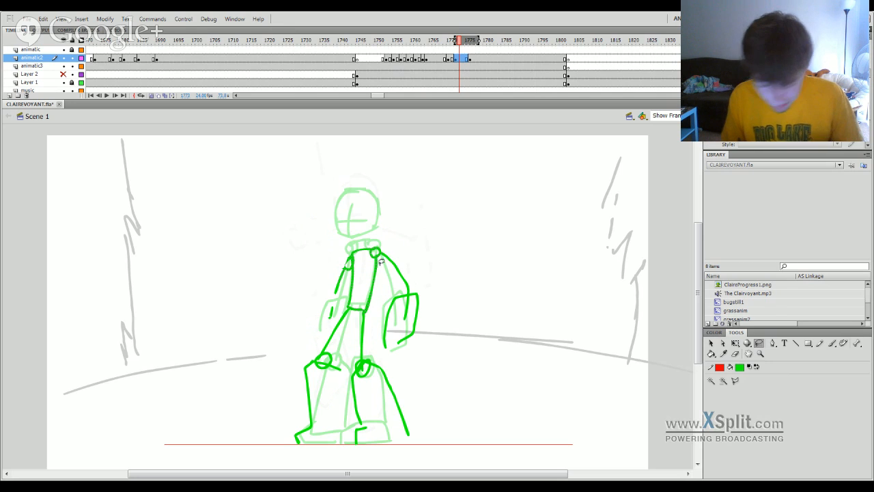
{"action": "key", "text": "q"}
{"action": "left_click_drag", "start_coordinate": [374, 246], "coordinate": [369, 246]}
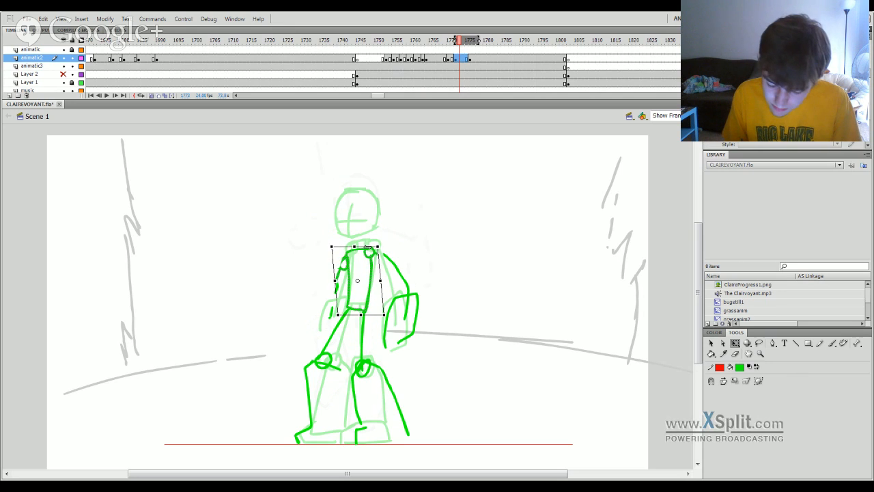
Play back and scrub the transition from the crouched pose to the standing pose.
{"action": "key", "text": "Return"}
{"action": "mouse_move", "coordinate": [460, 45]}
{"action": "left_mouse_down"}
{"action": "mouse_move", "coordinate": [410, 45]}
{"action": "mouse_move", "coordinate": [476, 55]}
{"action": "left_mouse_up"}
{"action": "left_click", "coordinate": [456, 47]}
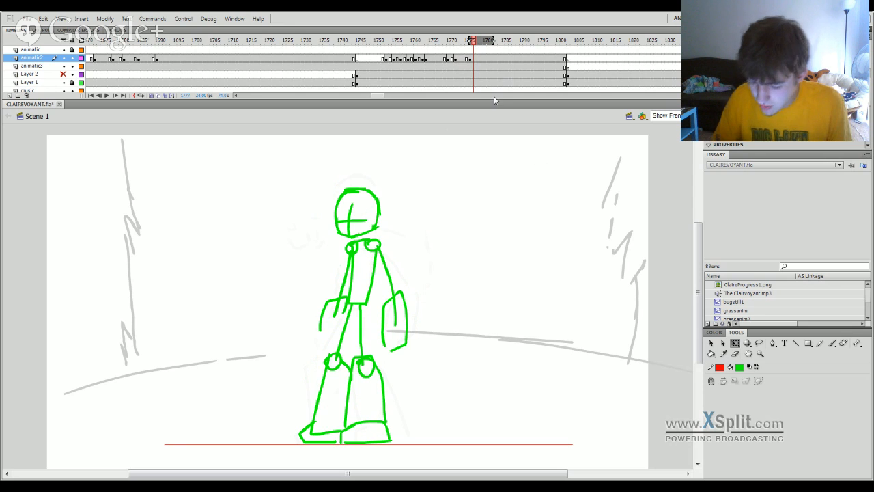
{"action": "mouse_move", "coordinate": [379, 96]}
{"action": "left_mouse_down"}
{"action": "mouse_move", "coordinate": [364, 104]}
{"action": "mouse_move", "coordinate": [391, 101]}
{"action": "mouse_move", "coordinate": [383, 101]}
{"action": "left_mouse_up"}
{"action": "left_click", "coordinate": [317, 60]}
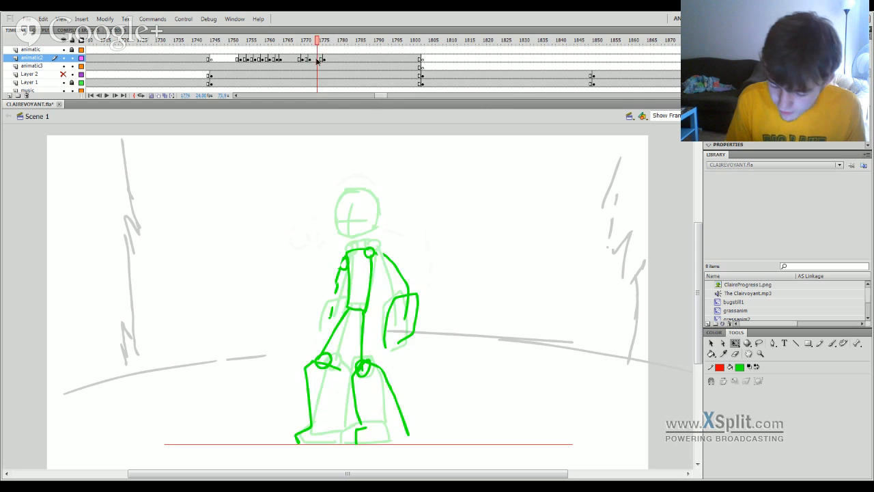
{"action": "left_click_drag", "start_coordinate": [317, 60], "coordinate": [332, 402]}
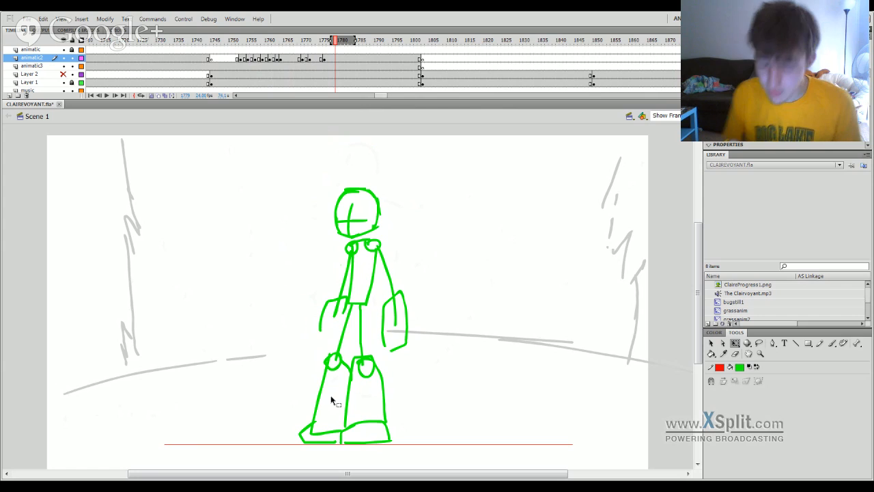
Find the more detailed green standing figure at frame 440 on animatic2 and copy it.
{"action": "mouse_move", "coordinate": [381, 95]}
{"action": "left_mouse_down"}
{"action": "mouse_move", "coordinate": [333, 108]}
{"action": "mouse_move", "coordinate": [247, 96]}
{"action": "left_mouse_up"}
{"action": "left_click", "coordinate": [354, 41]}
{"action": "left_click", "coordinate": [304, 41]}
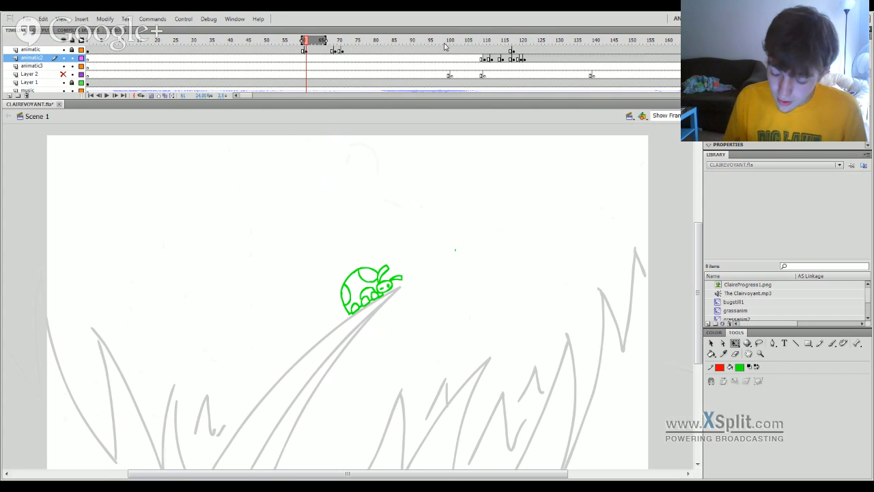
{"action": "left_click_drag", "start_coordinate": [445, 46], "coordinate": [573, 82]}
{"action": "left_click", "coordinate": [578, 58]}
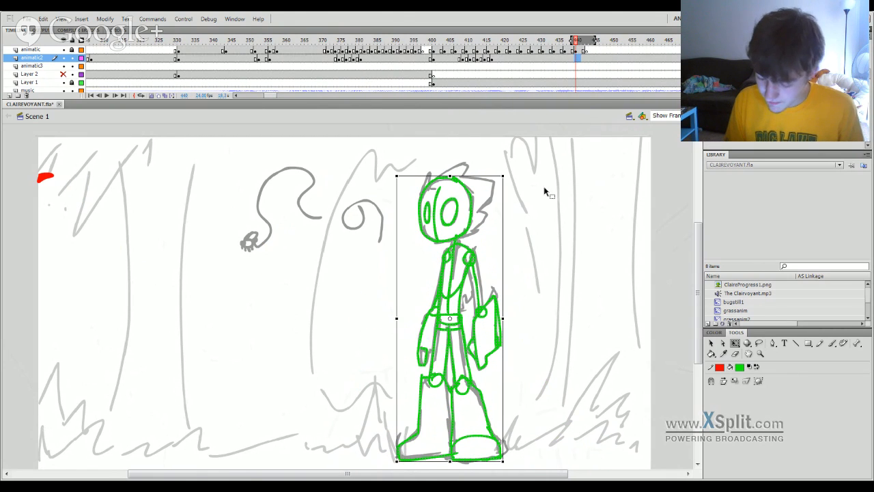
Unlock the animatic layer, paste the copied figure at frame 1776, and place it just right of the rough standing pose.
{"action": "mouse_move", "coordinate": [266, 92]}
{"action": "left_mouse_down"}
{"action": "mouse_move", "coordinate": [440, 82]}
{"action": "mouse_move", "coordinate": [408, 86]}
{"action": "left_mouse_up"}
{"action": "left_click", "coordinate": [617, 39]}
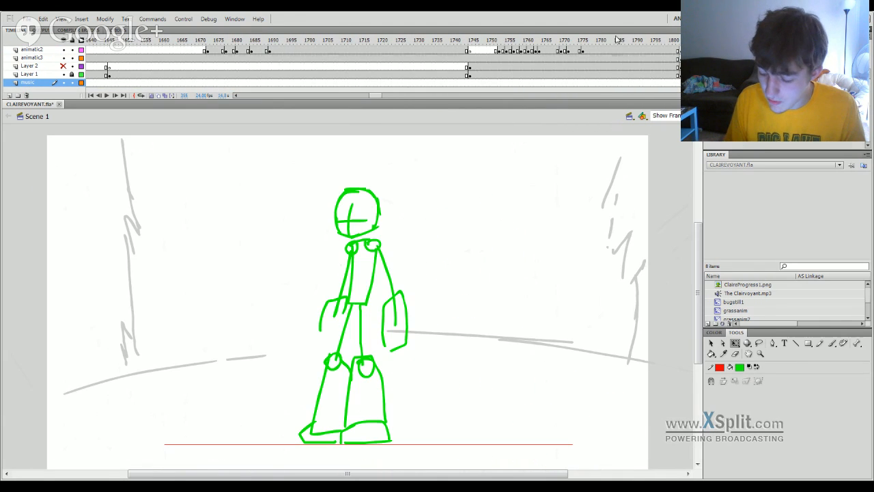
{"action": "left_click", "coordinate": [596, 51]}
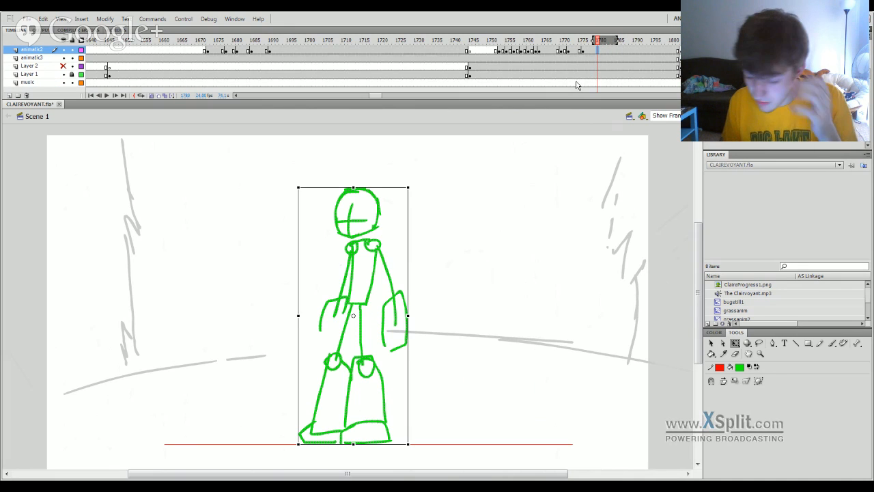
{"action": "left_click_drag", "start_coordinate": [696, 74], "coordinate": [696, 58]}
{"action": "scroll", "coordinate": [696, 59], "scroll_direction": "up", "scroll_amount": 1}
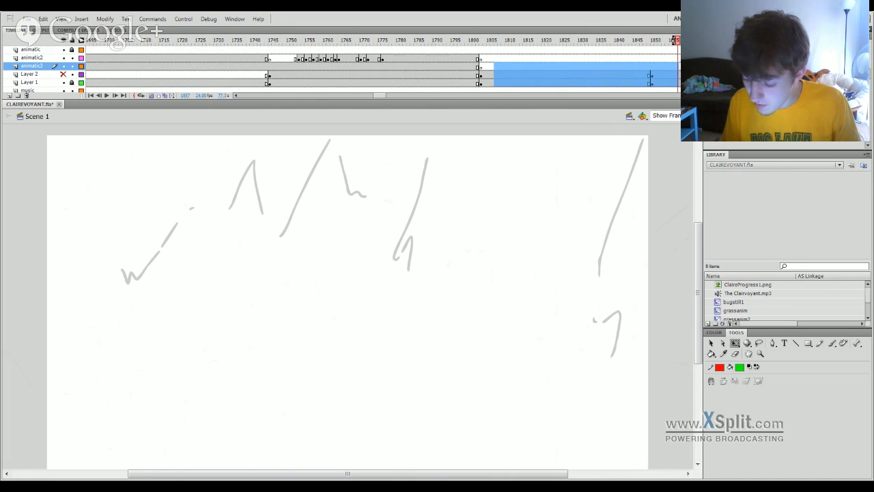
{"action": "left_click", "coordinate": [384, 52]}
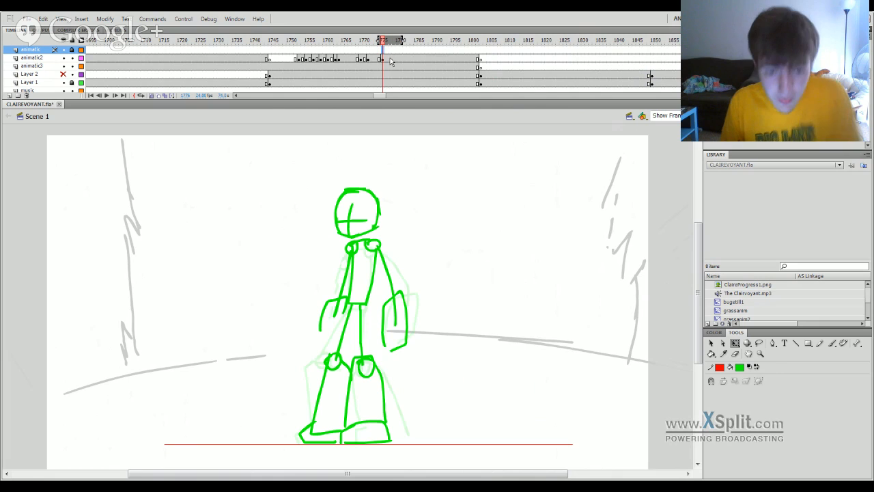
{"action": "left_click", "coordinate": [72, 50]}
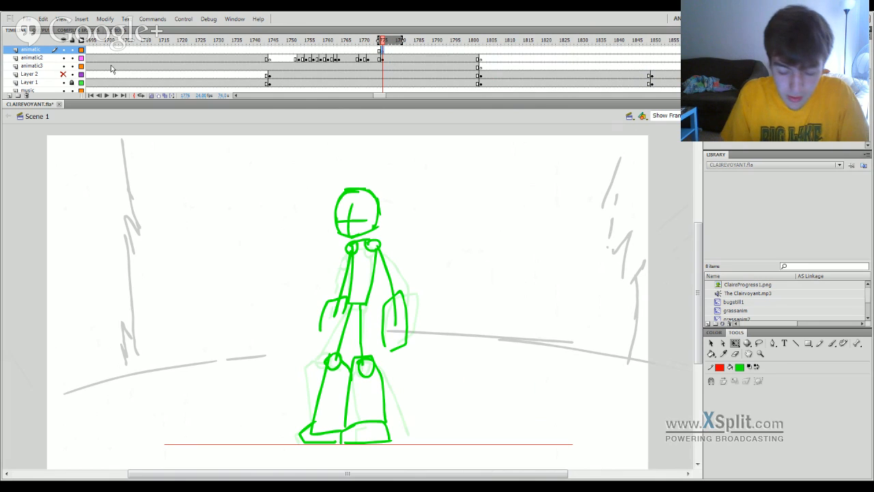
{"action": "key", "text": "ctrl+v"}
{"action": "left_click_drag", "start_coordinate": [367, 220], "coordinate": [481, 229]}
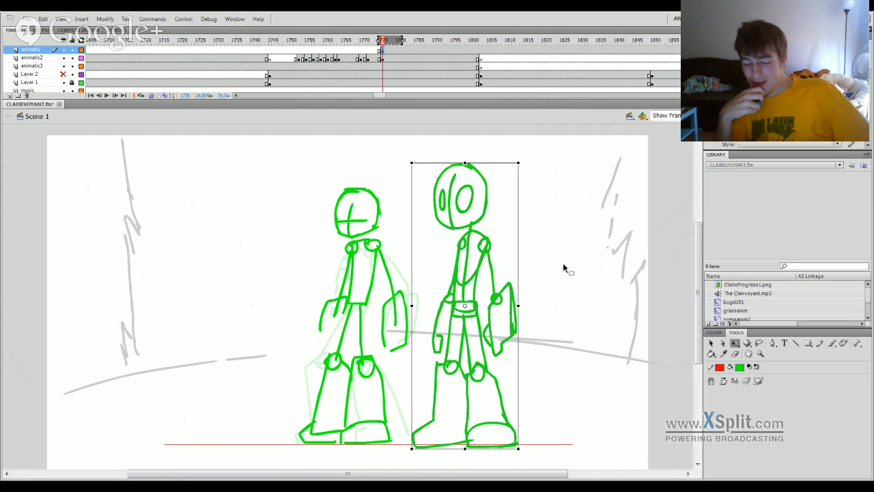
Move the rough standing pose's head on animatic2 up and to the left, clear of its body.
{"action": "left_click_drag", "start_coordinate": [361, 50], "coordinate": [379, 66]}
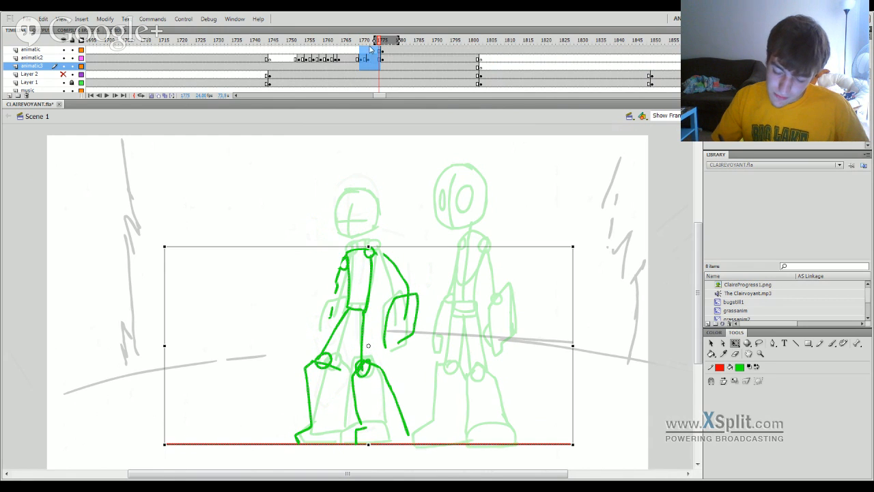
{"action": "left_click", "coordinate": [369, 41]}
{"action": "left_click", "coordinate": [382, 58]}
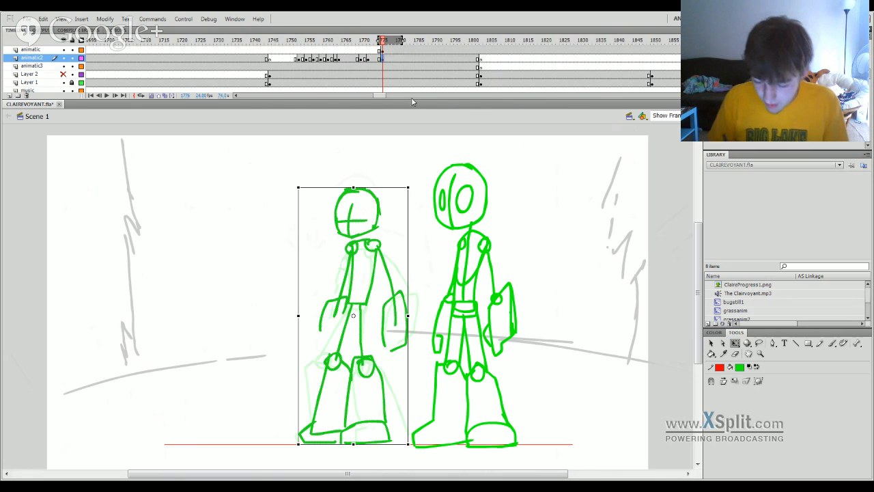
{"action": "left_click", "coordinate": [735, 353]}
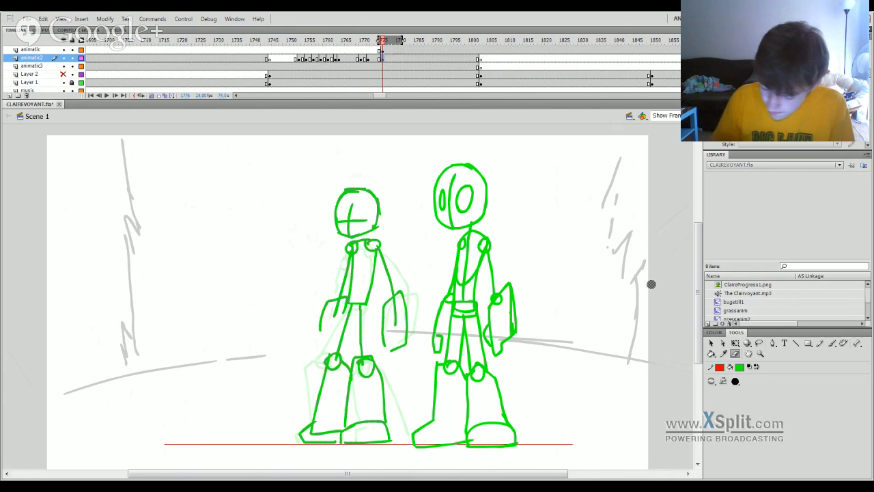
{"action": "left_click", "coordinate": [711, 342]}
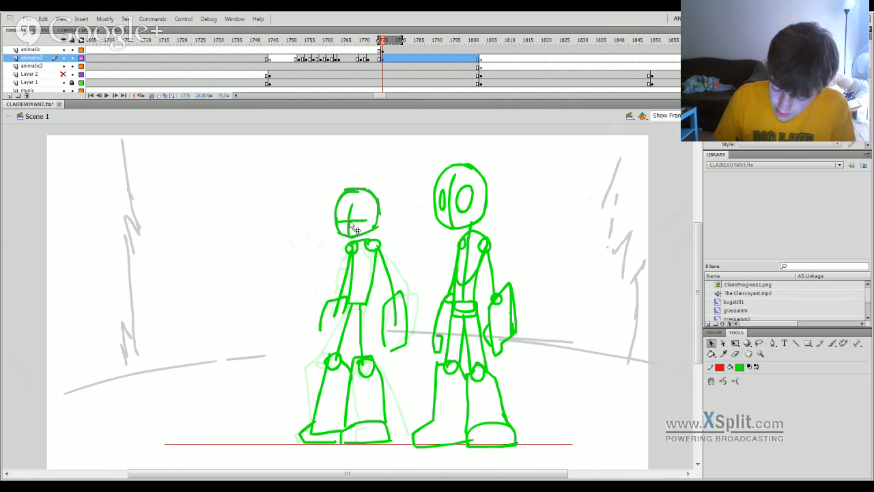
{"action": "left_click_drag", "start_coordinate": [351, 218], "coordinate": [297, 196]}
Erase the right-hand torso edge of the rough standing pose and redraw it as a longer line towards the knee.
{"action": "left_click", "coordinate": [736, 353]}
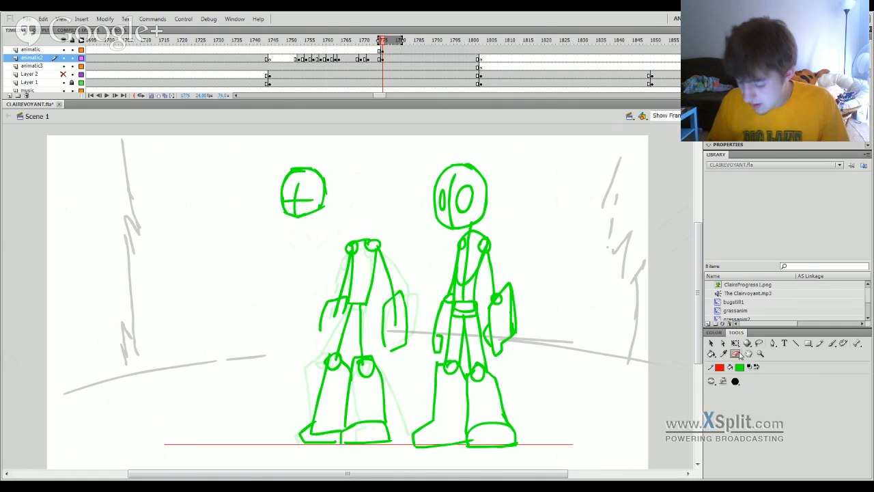
{"action": "mouse_move", "coordinate": [365, 302]}
{"action": "left_mouse_down"}
{"action": "mouse_move", "coordinate": [379, 249]}
{"action": "mouse_move", "coordinate": [366, 304]}
{"action": "left_mouse_up"}
{"action": "key", "text": "b"}
{"action": "key", "text": "ctrl+z"}
{"action": "mouse_move", "coordinate": [379, 250]}
{"action": "left_mouse_down"}
{"action": "mouse_move", "coordinate": [366, 309]}
{"action": "mouse_move", "coordinate": [373, 266]}
{"action": "left_mouse_up"}
{"action": "key", "text": "ctrl+z"}
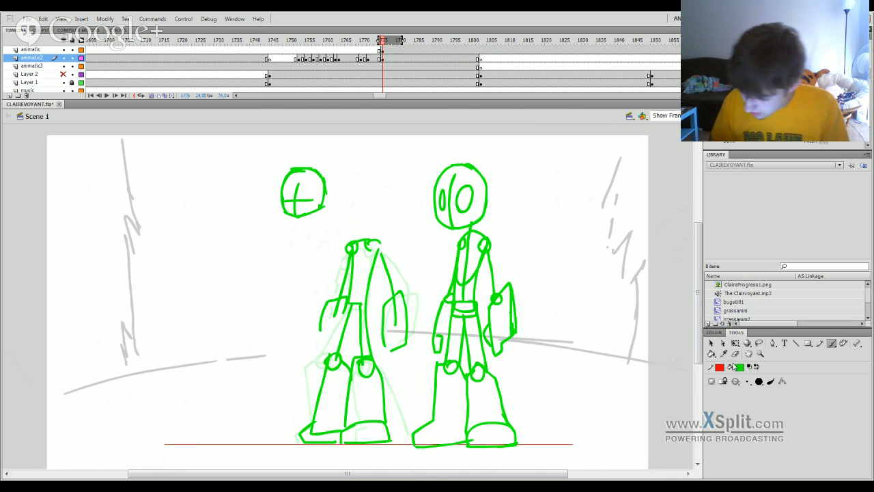
Erase the left-hand torso edge and shoulder joint, and redraw the torso edge and a second line along that thigh.
{"action": "key", "text": "e"}
{"action": "mouse_move", "coordinate": [396, 282]}
{"action": "left_mouse_down"}
{"action": "mouse_move", "coordinate": [357, 256]}
{"action": "mouse_move", "coordinate": [344, 305]}
{"action": "mouse_move", "coordinate": [358, 260]}
{"action": "left_mouse_up"}
{"action": "key", "text": "b"}
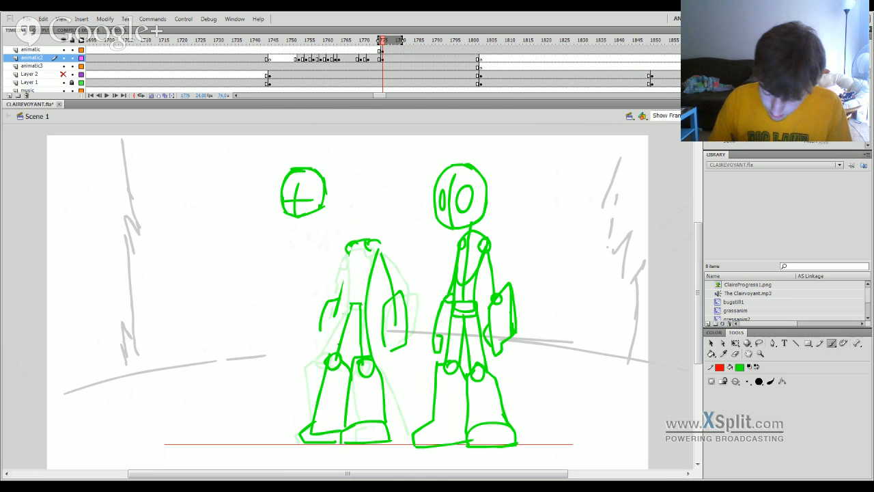
{"action": "left_click_drag", "start_coordinate": [342, 299], "coordinate": [337, 345]}
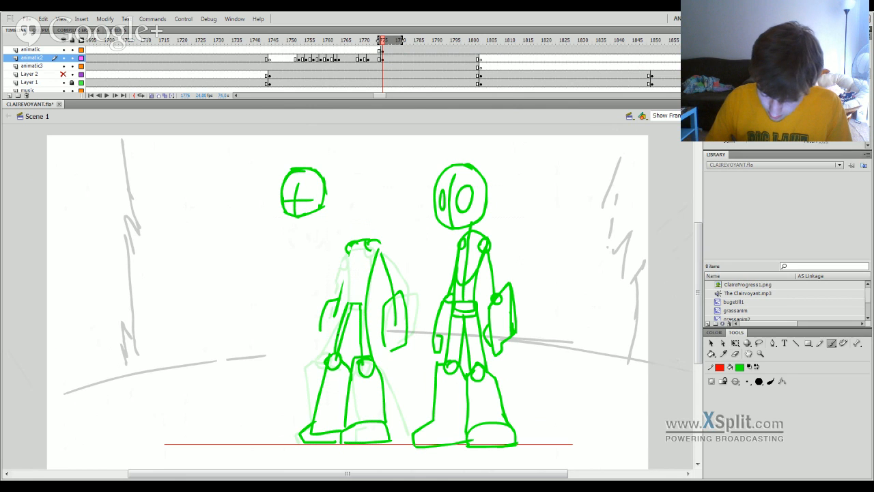
{"action": "key", "text": "ctrl+z"}
{"action": "left_click_drag", "start_coordinate": [345, 278], "coordinate": [336, 351]}
{"action": "key", "text": "ctrl+z"}
{"action": "mouse_move", "coordinate": [351, 258]}
{"action": "left_mouse_down"}
{"action": "mouse_move", "coordinate": [336, 351]}
{"action": "mouse_move", "coordinate": [346, 306]}
{"action": "left_mouse_up"}
{"action": "key", "text": "ctrl+z"}
{"action": "key", "text": "ctrl+z"}
Redraw the left-hand body line from the neck down to the knee and add an inner line on the right-hand thigh.
{"action": "key", "text": "ctrl+z"}
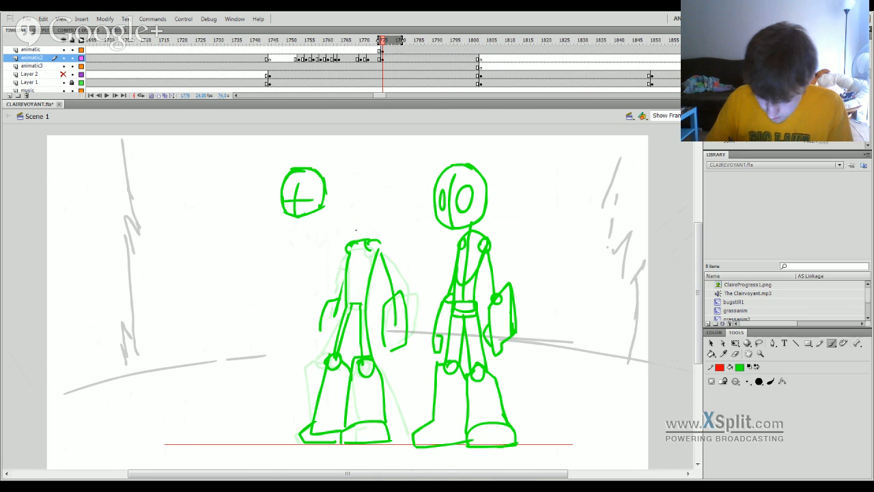
{"action": "key", "text": "ctrl+z"}
{"action": "left_click_drag", "start_coordinate": [357, 236], "coordinate": [350, 277]}
{"action": "key", "text": "ctrl+z"}
{"action": "left_click_drag", "start_coordinate": [354, 235], "coordinate": [331, 364]}
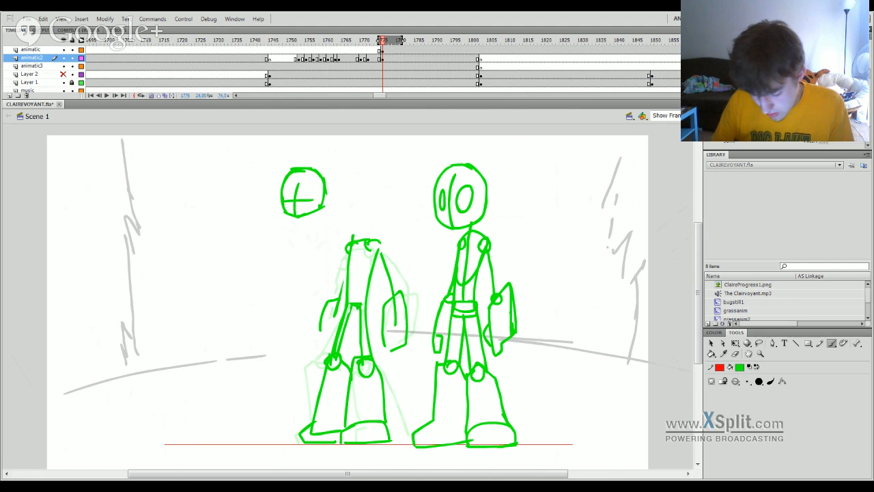
{"action": "left_click_drag", "start_coordinate": [358, 307], "coordinate": [353, 375]}
{"action": "key", "text": "ctrl+z"}
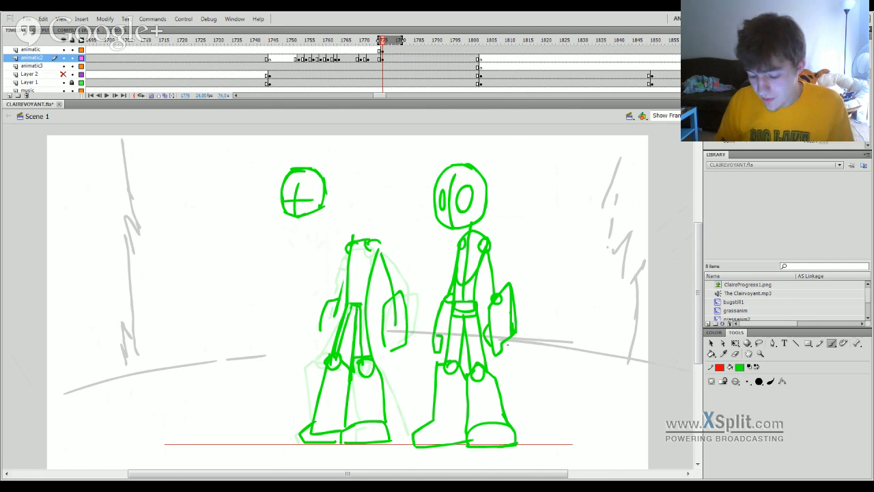
Erase the long right-hand torso line, redraw the outer thigh line, and connect it up to the shoulder.
{"action": "key", "text": "e"}
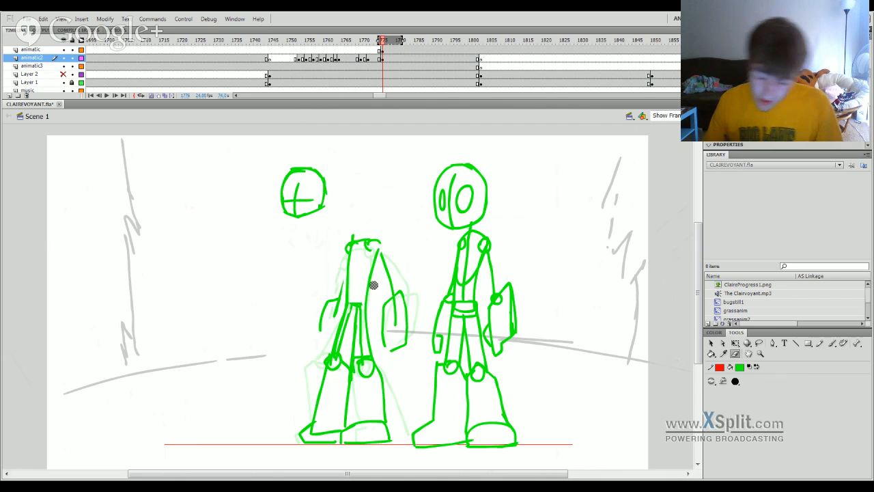
{"action": "key", "text": "b"}
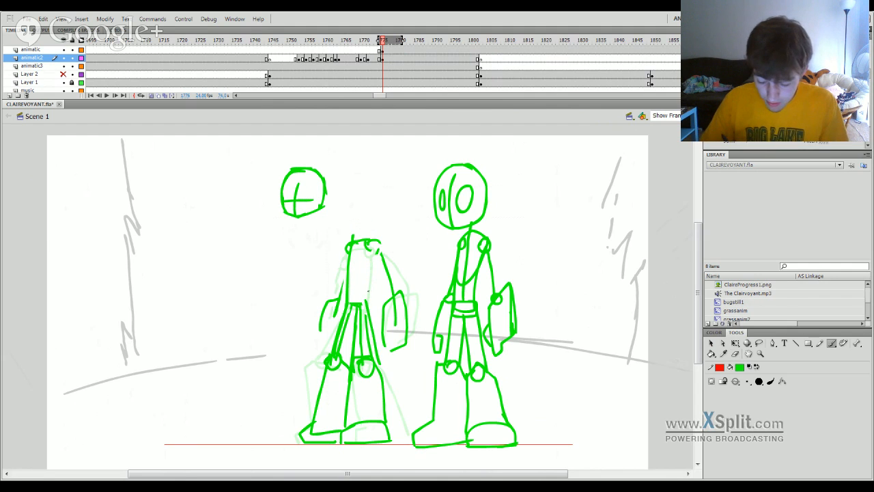
{"action": "key", "text": "ctrl+z"}
{"action": "left_click_drag", "start_coordinate": [370, 315], "coordinate": [377, 364]}
{"action": "left_click_drag", "start_coordinate": [371, 335], "coordinate": [377, 247]}
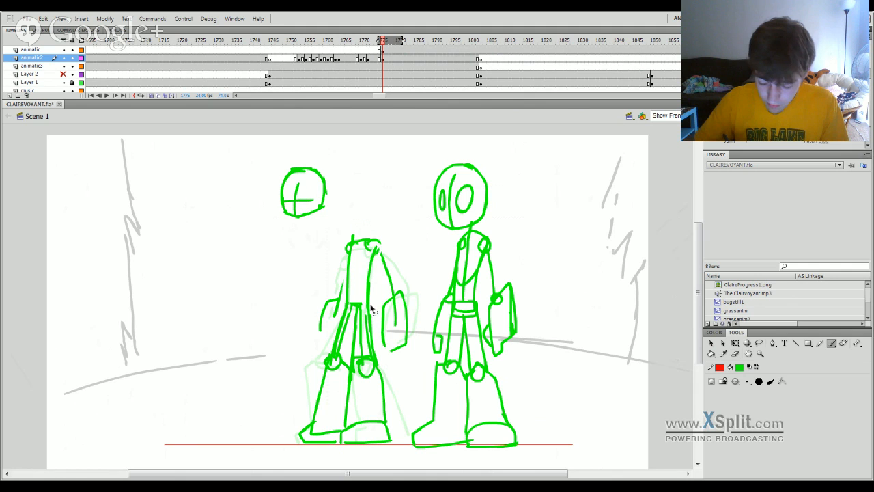
{"action": "key", "text": "ctrl+z"}
{"action": "left_click_drag", "start_coordinate": [369, 315], "coordinate": [375, 254]}
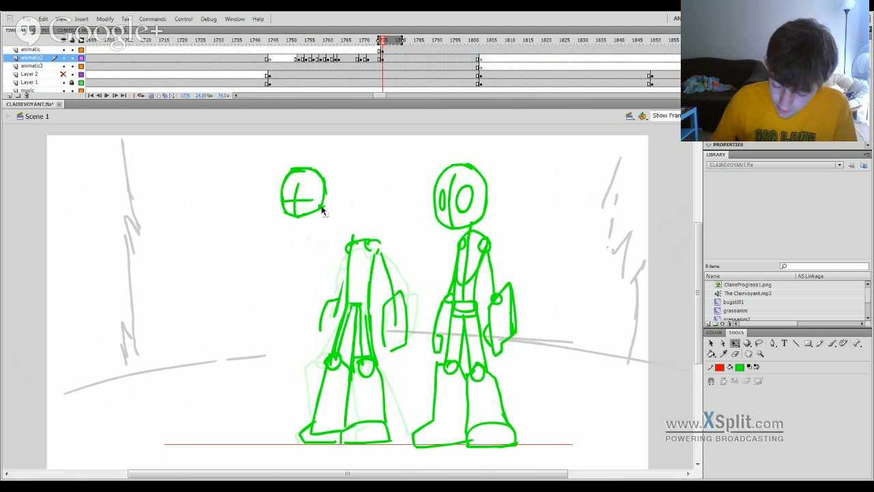
Move the detached head back onto the neck and scrub between the crouched and standing poses.
{"action": "key", "text": "q"}
{"action": "left_click_drag", "start_coordinate": [332, 205], "coordinate": [385, 229]}
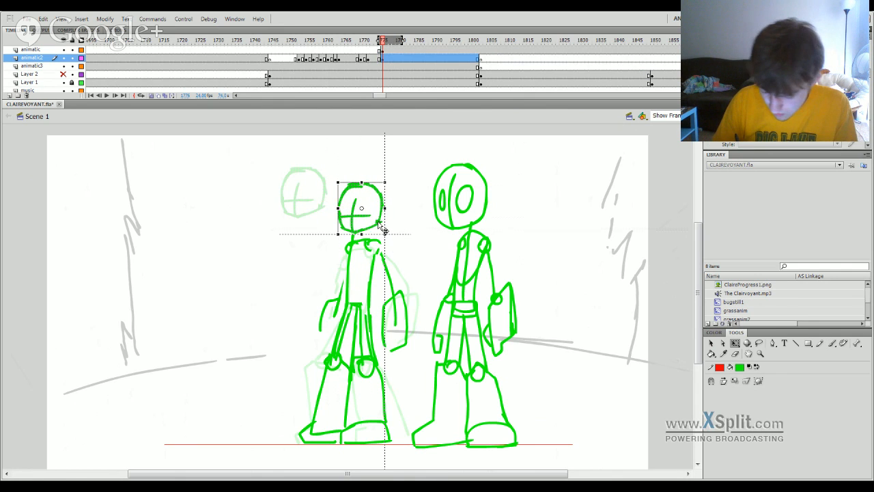
{"action": "left_click", "coordinate": [379, 44]}
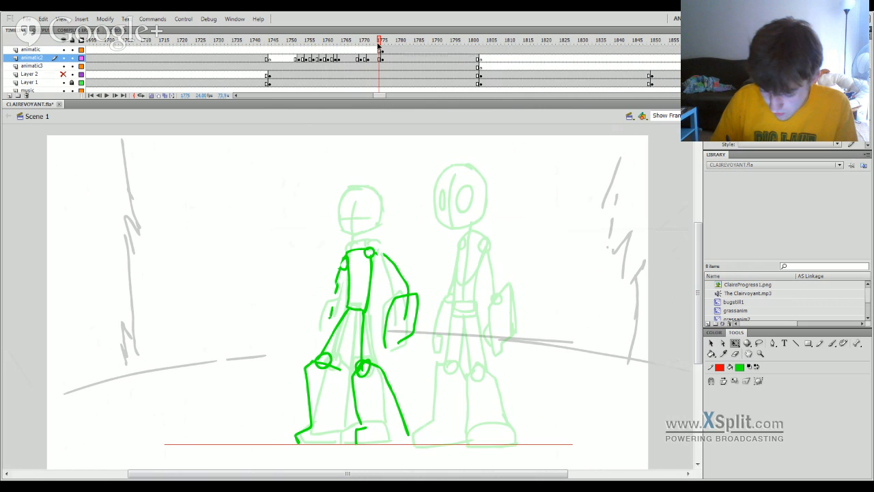
{"action": "mouse_move", "coordinate": [379, 45]}
{"action": "left_mouse_down"}
{"action": "mouse_move", "coordinate": [337, 62]}
{"action": "mouse_move", "coordinate": [391, 67]}
{"action": "left_mouse_up"}
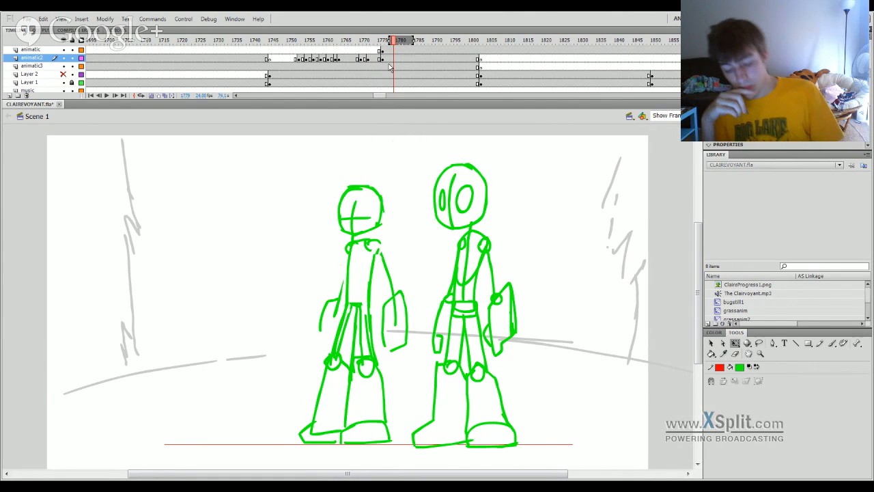
Erase the head and the left-hand arm of the rough standing pose.
{"action": "key", "text": "e"}
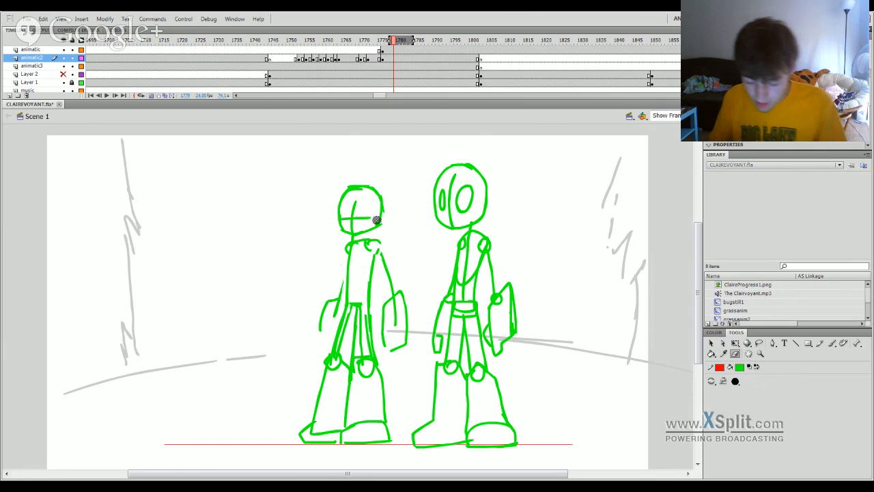
{"action": "mouse_move", "coordinate": [389, 212]}
{"action": "left_mouse_down"}
{"action": "mouse_move", "coordinate": [325, 215]}
{"action": "mouse_move", "coordinate": [371, 170]}
{"action": "left_mouse_up"}
{"action": "left_click", "coordinate": [349, 185]}
{"action": "mouse_move", "coordinate": [330, 307]}
{"action": "left_mouse_down"}
{"action": "mouse_move", "coordinate": [334, 301]}
{"action": "mouse_move", "coordinate": [320, 314]}
{"action": "left_mouse_up"}
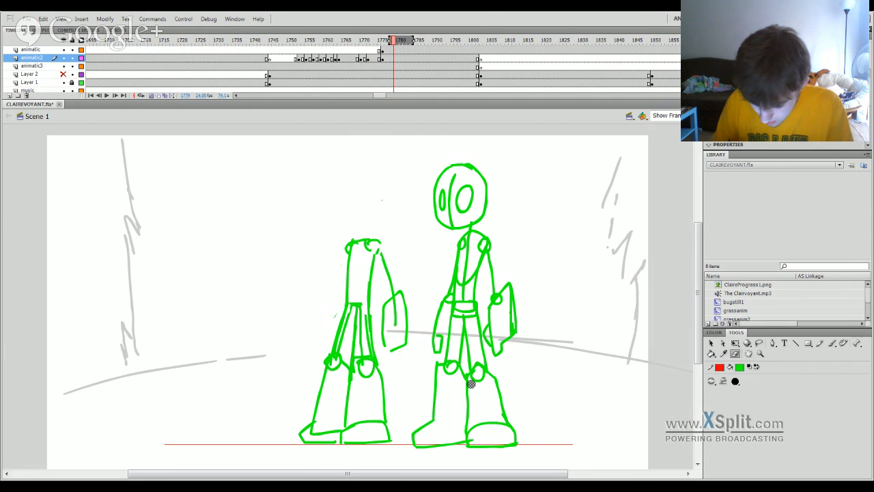
{"action": "mouse_move", "coordinate": [373, 354]}
{"action": "left_mouse_down"}
{"action": "mouse_move", "coordinate": [314, 373]}
{"action": "mouse_move", "coordinate": [386, 369]}
{"action": "left_mouse_up"}
{"action": "mouse_move", "coordinate": [309, 410]}
{"action": "left_mouse_down"}
{"action": "mouse_move", "coordinate": [327, 417]}
{"action": "mouse_move", "coordinate": [415, 412]}
{"action": "mouse_move", "coordinate": [308, 451]}
{"action": "left_mouse_up"}
{"action": "key", "text": "ctrl+z"}
{"action": "key", "text": "ctrl+z"}
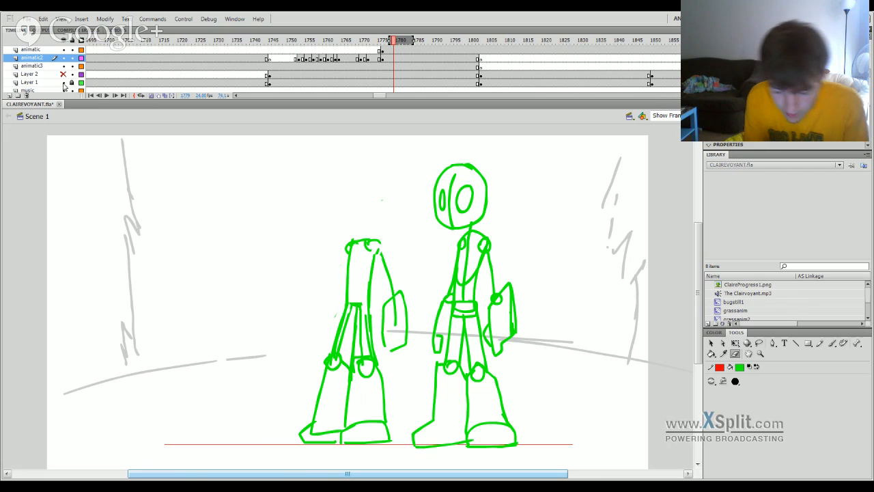
Erase the legs of the rough standing figure and draw a new pelvis oval with the right-hand thigh line.
{"action": "mouse_move", "coordinate": [389, 427]}
{"action": "left_mouse_down"}
{"action": "mouse_move", "coordinate": [311, 444]}
{"action": "mouse_move", "coordinate": [410, 431]}
{"action": "mouse_move", "coordinate": [377, 442]}
{"action": "mouse_move", "coordinate": [334, 428]}
{"action": "mouse_move", "coordinate": [359, 400]}
{"action": "mouse_move", "coordinate": [307, 396]}
{"action": "mouse_move", "coordinate": [361, 348]}
{"action": "mouse_move", "coordinate": [332, 320]}
{"action": "mouse_move", "coordinate": [322, 359]}
{"action": "mouse_move", "coordinate": [306, 368]}
{"action": "left_mouse_up"}
{"action": "key", "text": "b"}
{"action": "mouse_move", "coordinate": [347, 306]}
{"action": "left_mouse_down"}
{"action": "mouse_move", "coordinate": [369, 306]}
{"action": "mouse_move", "coordinate": [348, 308]}
{"action": "mouse_move", "coordinate": [373, 383]}
{"action": "left_mouse_up"}
{"action": "key", "text": "ctrl+z"}
{"action": "key", "text": "ctrl+z"}
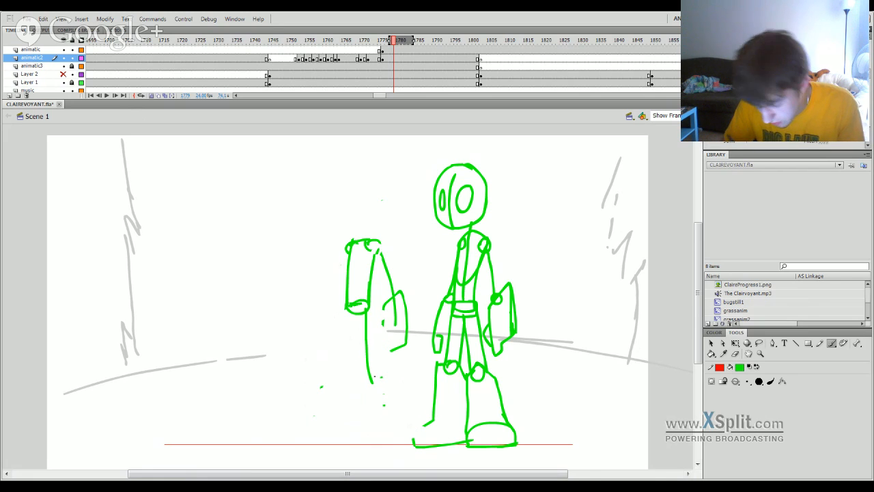
Draw the standing figure's right-hand boot and the shin line running up from it.
{"action": "key", "text": "ctrl+z"}
{"action": "left_click_drag", "start_coordinate": [365, 313], "coordinate": [367, 378]}
{"action": "mouse_move", "coordinate": [348, 446]}
{"action": "left_mouse_down"}
{"action": "mouse_move", "coordinate": [383, 431]}
{"action": "mouse_move", "coordinate": [378, 425]}
{"action": "mouse_move", "coordinate": [399, 430]}
{"action": "mouse_move", "coordinate": [349, 445]}
{"action": "left_mouse_up"}
{"action": "key", "text": "ctrl+z"}
{"action": "mouse_move", "coordinate": [362, 375]}
{"action": "left_mouse_down"}
{"action": "mouse_move", "coordinate": [349, 438]}
{"action": "mouse_move", "coordinate": [353, 429]}
{"action": "left_mouse_up"}
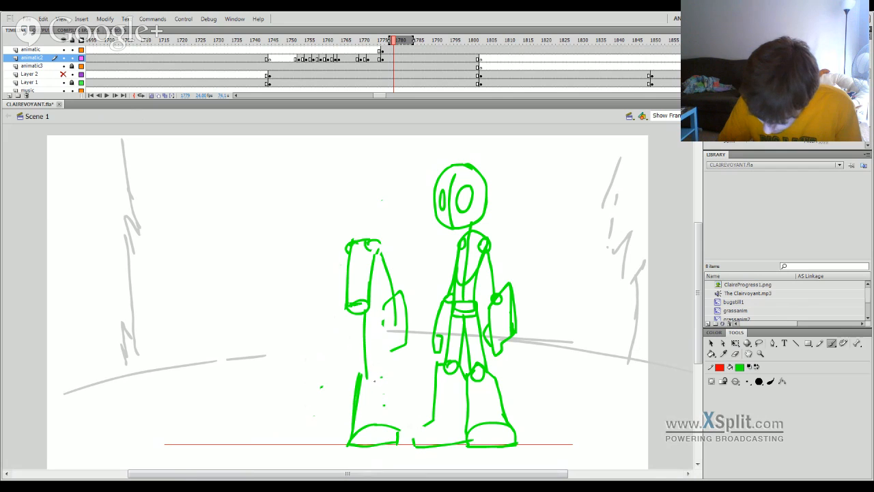
{"action": "mouse_move", "coordinate": [362, 388]}
{"action": "left_mouse_down"}
{"action": "mouse_move", "coordinate": [372, 362]}
{"action": "mouse_move", "coordinate": [384, 370]}
{"action": "mouse_move", "coordinate": [394, 427]}
{"action": "left_mouse_up"}
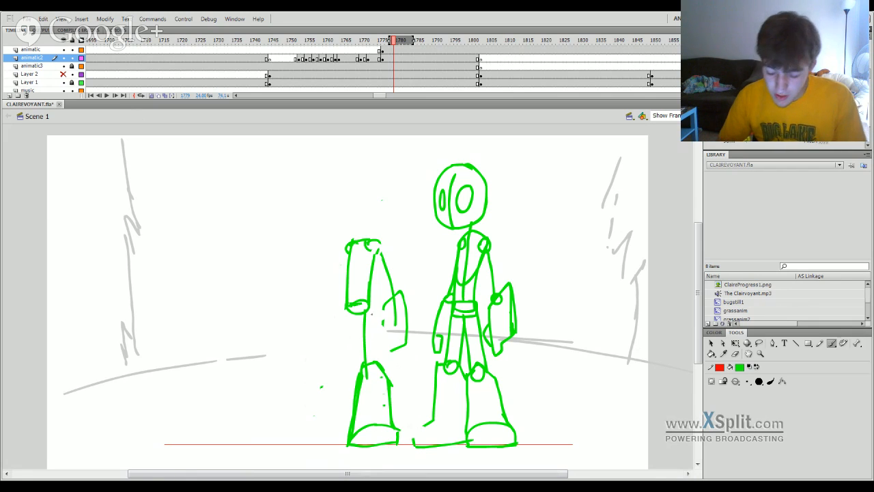
{"action": "key", "text": "ctrl+z"}
Redraw the right-hand lower leg with a straight shin line, a knee top and an outer calf line meeting the boot.
{"action": "key", "text": "ctrl+z"}
{"action": "key", "text": "ctrl+z"}
{"action": "key", "text": "ctrl+z"}
{"action": "key", "text": "ctrl+z"}
{"action": "key", "text": "ctrl+z"}
{"action": "key", "text": "ctrl+z"}
{"action": "key", "text": "ctrl+z"}
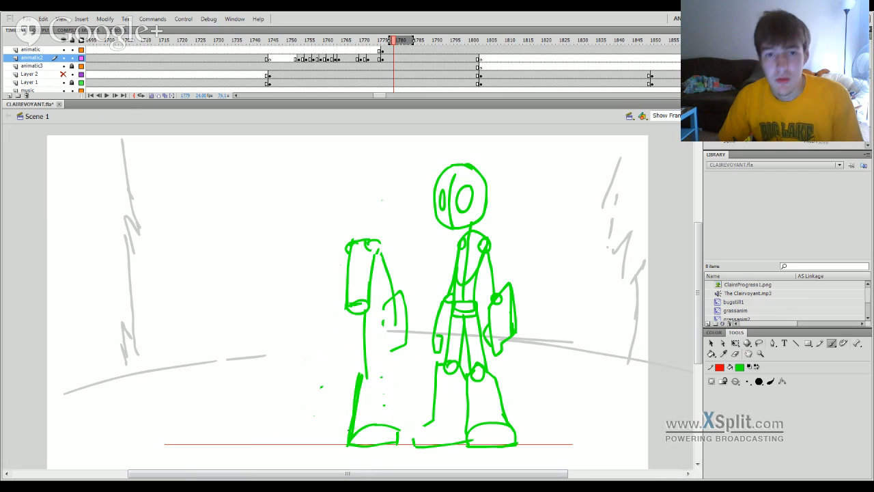
{"action": "mouse_move", "coordinate": [350, 441]}
{"action": "left_mouse_down"}
{"action": "mouse_move", "coordinate": [353, 361]}
{"action": "mouse_move", "coordinate": [362, 355]}
{"action": "mouse_move", "coordinate": [390, 403]}
{"action": "mouse_move", "coordinate": [395, 429]}
{"action": "left_mouse_up"}
{"action": "key", "text": "ctrl+z"}
{"action": "key", "text": "ctrl+z"}
{"action": "key", "text": "ctrl+z"}
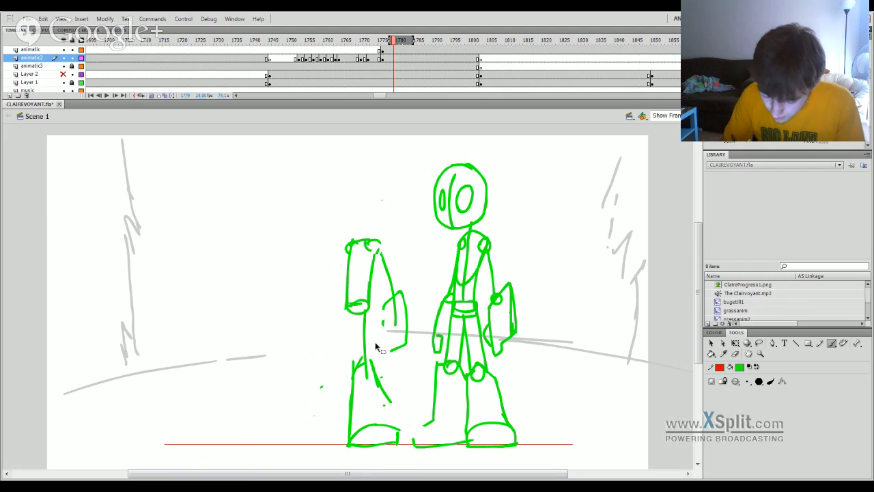
{"action": "mouse_move", "coordinate": [356, 366]}
{"action": "left_mouse_down"}
{"action": "mouse_move", "coordinate": [395, 346]}
{"action": "mouse_move", "coordinate": [384, 388]}
{"action": "mouse_move", "coordinate": [394, 434]}
{"action": "left_mouse_up"}
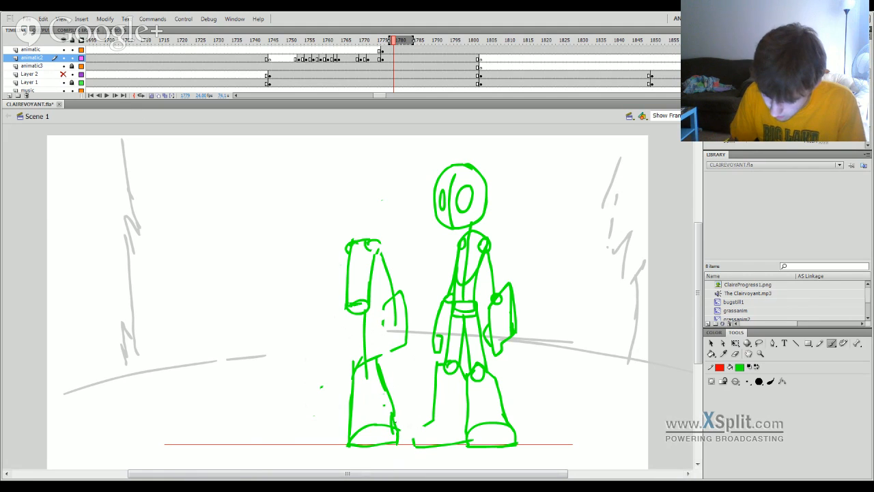
Draw the standing figure's left-hand leg from the pelvis to the knee, shin and foot.
{"action": "mouse_move", "coordinate": [350, 313]}
{"action": "left_mouse_down"}
{"action": "mouse_move", "coordinate": [338, 368]}
{"action": "mouse_move", "coordinate": [315, 406]}
{"action": "left_mouse_up"}
{"action": "key", "text": "ctrl+z"}
{"action": "mouse_move", "coordinate": [325, 364]}
{"action": "left_mouse_down"}
{"action": "mouse_move", "coordinate": [318, 408]}
{"action": "mouse_move", "coordinate": [340, 365]}
{"action": "mouse_move", "coordinate": [348, 383]}
{"action": "mouse_move", "coordinate": [304, 436]}
{"action": "mouse_move", "coordinate": [330, 444]}
{"action": "left_mouse_up"}
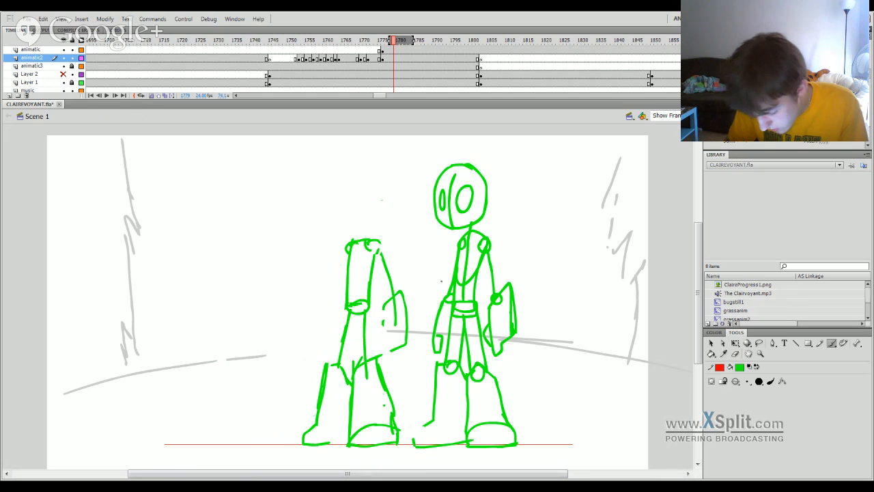
Draw the left-hand upper arm line from the shoulder and close the outline of the right-hand forearm.
{"action": "left_click_drag", "start_coordinate": [349, 249], "coordinate": [332, 306]}
{"action": "key", "text": "ctrl+z"}
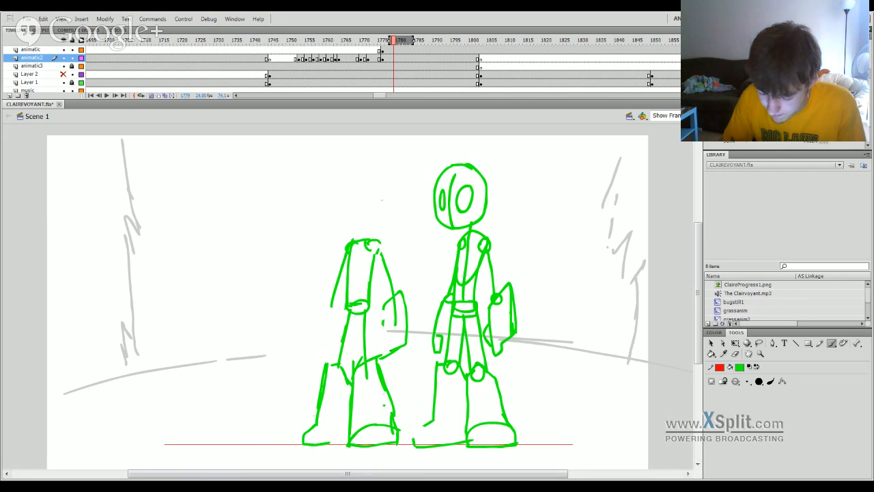
{"action": "mouse_move", "coordinate": [384, 355]}
{"action": "left_mouse_down"}
{"action": "mouse_move", "coordinate": [386, 311]}
{"action": "mouse_move", "coordinate": [380, 355]}
{"action": "left_mouse_up"}
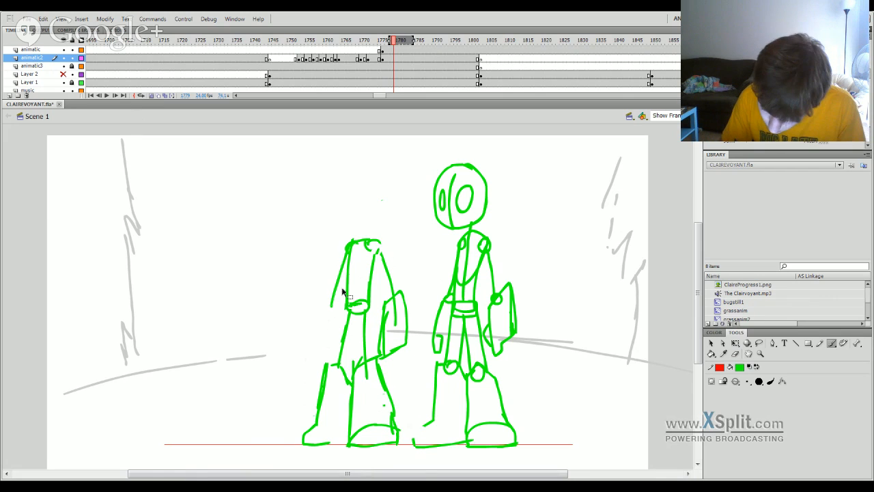
Thicken the left-hand upper arm and draw its forearm, small curled hand and elbow line.
{"action": "key", "text": "ctrl+z"}
{"action": "mouse_move", "coordinate": [349, 251]}
{"action": "left_mouse_down"}
{"action": "mouse_move", "coordinate": [313, 339]}
{"action": "mouse_move", "coordinate": [324, 356]}
{"action": "left_mouse_up"}
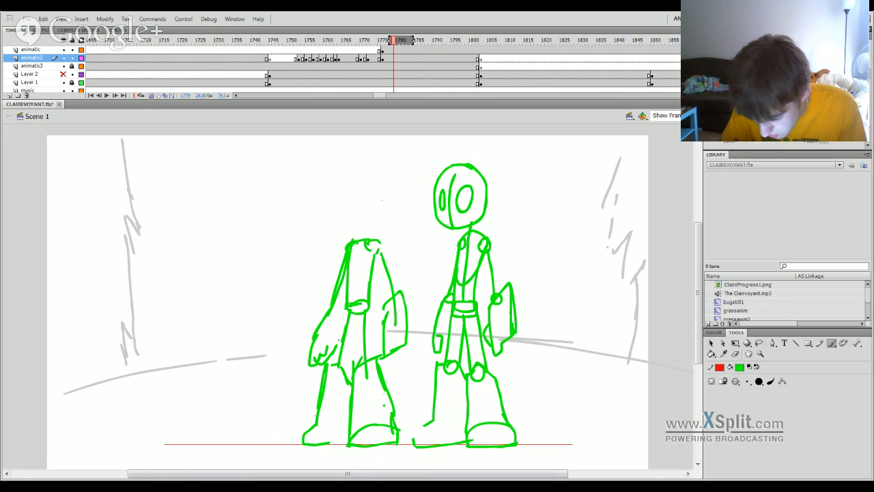
{"action": "key", "text": "ctrl+z"}
{"action": "key", "text": "ctrl+z"}
{"action": "key", "text": "ctrl+z"}
{"action": "key", "text": "ctrl+z"}
{"action": "key", "text": "ctrl+z"}
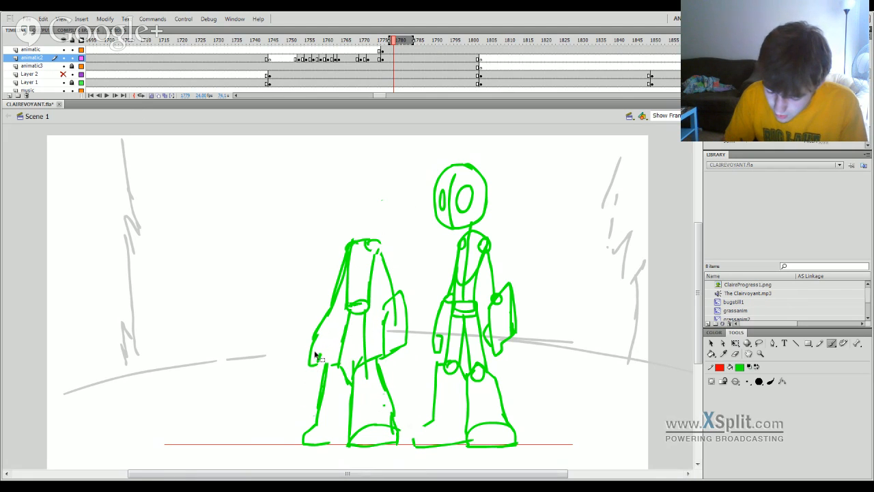
{"action": "left_click_drag", "start_coordinate": [311, 337], "coordinate": [328, 354]}
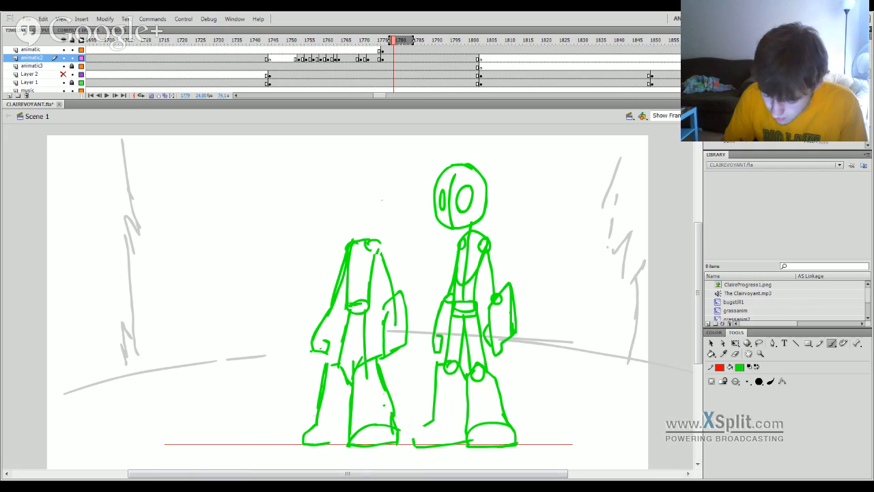
{"action": "left_click_drag", "start_coordinate": [328, 308], "coordinate": [348, 306]}
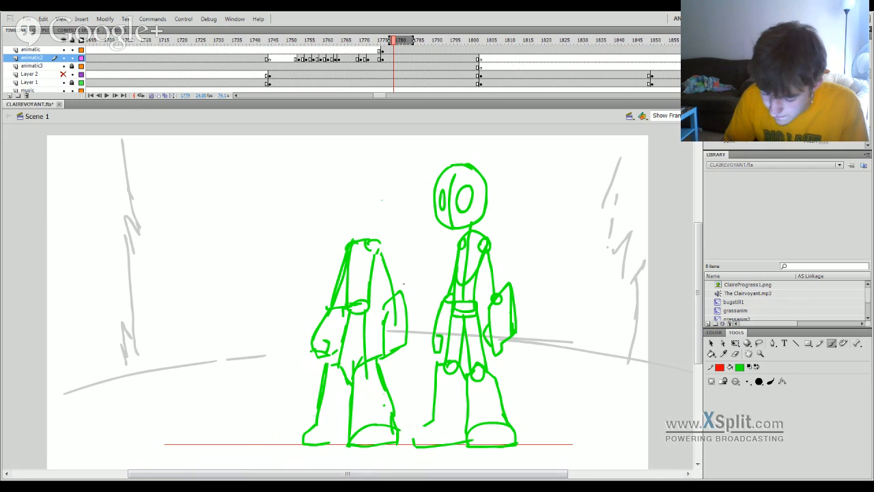
Draw a round head above the shoulders with crossed vertical and horizontal face guide lines.
{"action": "left_click_drag", "start_coordinate": [351, 234], "coordinate": [346, 197]}
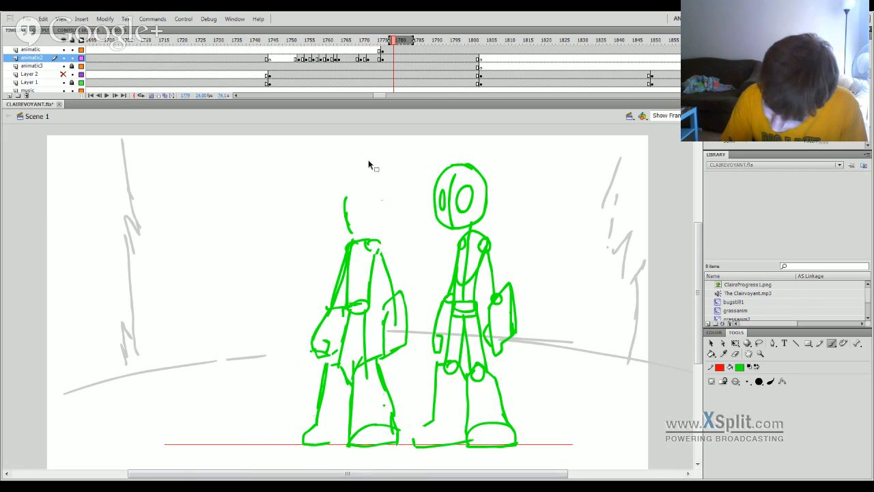
{"action": "key", "text": "ctrl+z"}
{"action": "mouse_move", "coordinate": [345, 232]}
{"action": "left_mouse_down"}
{"action": "mouse_move", "coordinate": [348, 190]}
{"action": "mouse_move", "coordinate": [386, 200]}
{"action": "mouse_move", "coordinate": [375, 233]}
{"action": "mouse_move", "coordinate": [365, 235]}
{"action": "left_mouse_up"}
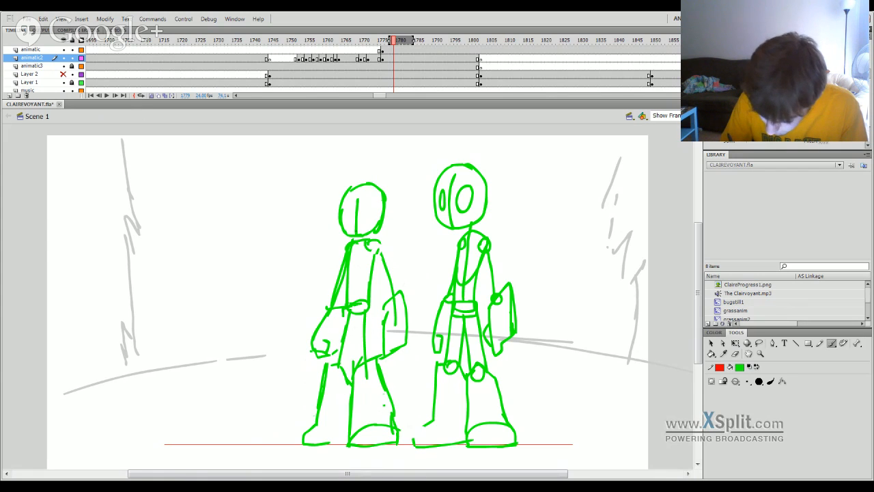
{"action": "key", "text": "ctrl+z"}
{"action": "left_click_drag", "start_coordinate": [347, 219], "coordinate": [373, 217]}
{"action": "key", "text": "ctrl+z"}
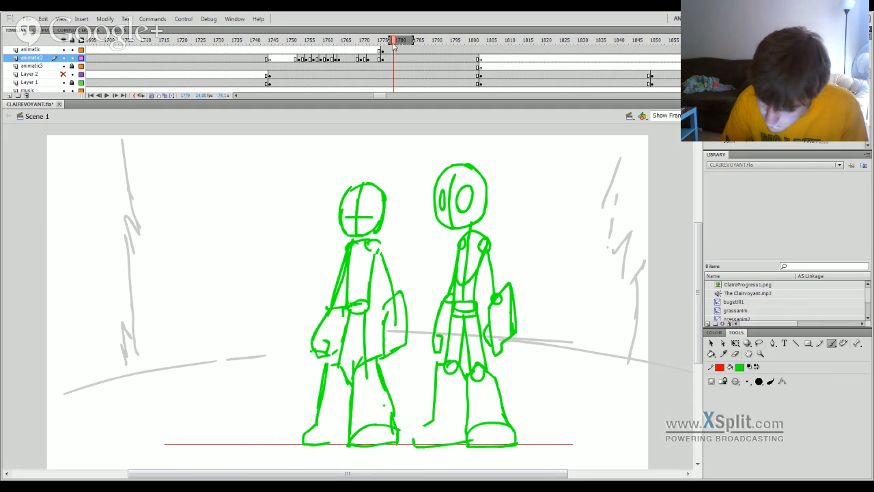
Play back the landing animation through to the redrawn standing pose.
{"action": "left_click_drag", "start_coordinate": [392, 42], "coordinate": [323, 79]}
{"action": "key", "text": "Return"}
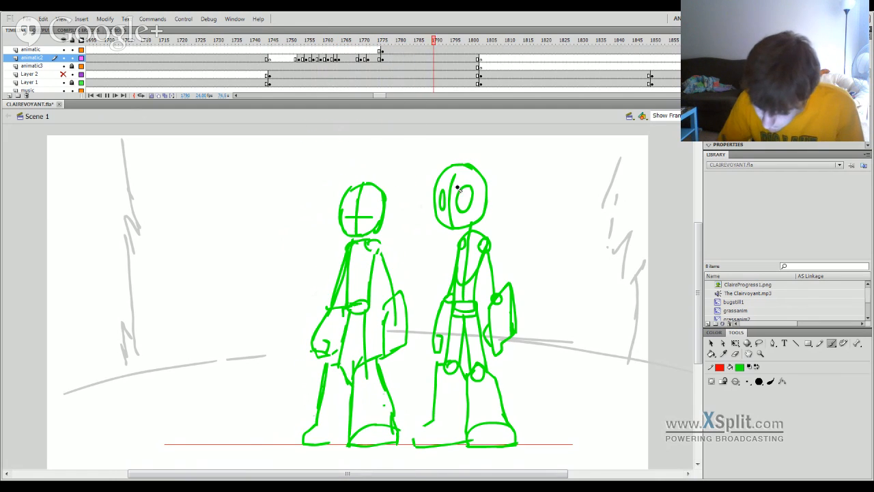
{"action": "mouse_move", "coordinate": [384, 43]}
{"action": "left_mouse_down"}
{"action": "mouse_move", "coordinate": [360, 62]}
{"action": "mouse_move", "coordinate": [382, 66]}
{"action": "left_mouse_up"}
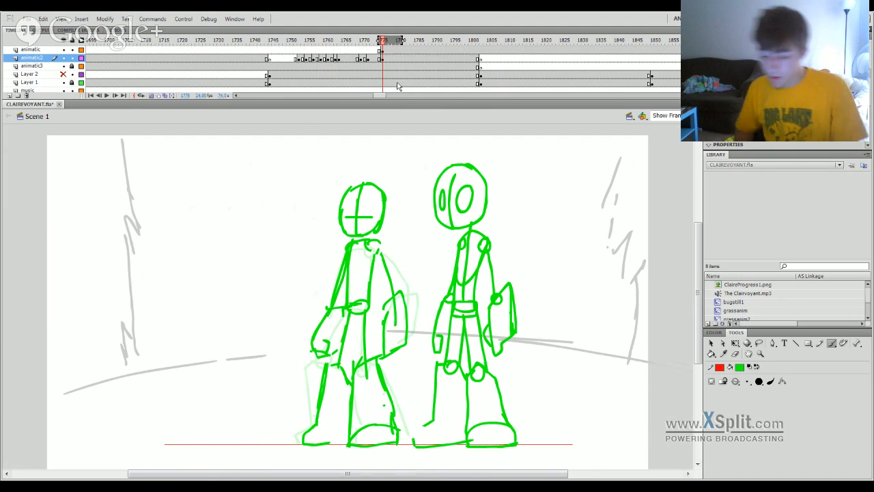
Delete the copied reference figure from the animatic layer.
{"action": "key", "text": "e"}
{"action": "left_click", "coordinate": [399, 50]}
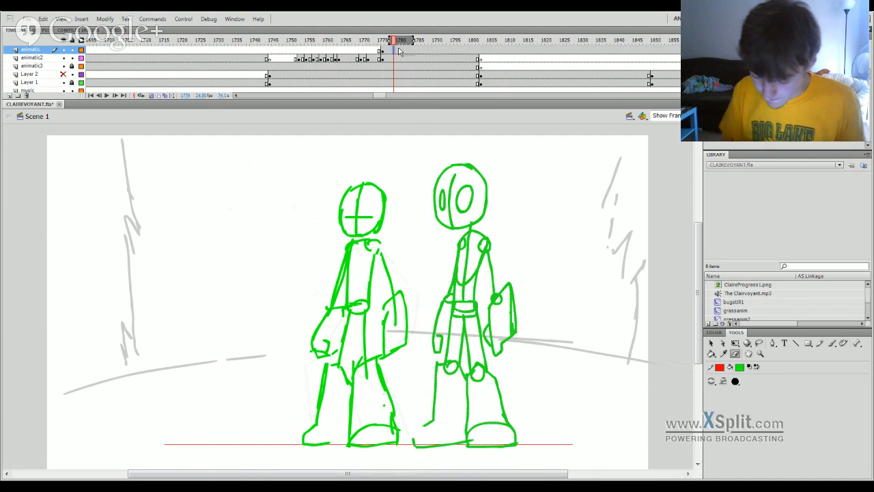
{"action": "key", "text": "Delete"}
Replay the landing several times and scrub to the headless crouched pose at frame 1773.
{"action": "left_click_drag", "start_coordinate": [381, 44], "coordinate": [245, 49]}
{"action": "key", "text": "Return"}
{"action": "key", "text": "Return"}
{"action": "key", "text": "Return"}
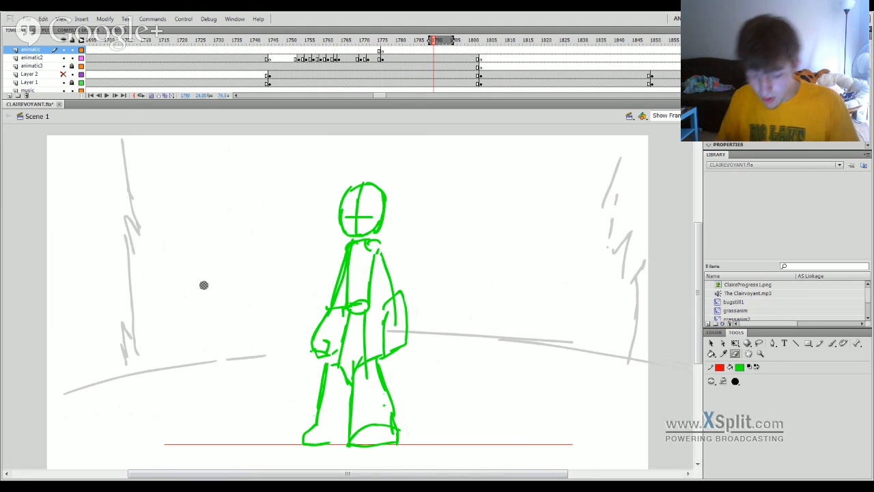
{"action": "left_click", "coordinate": [381, 48]}
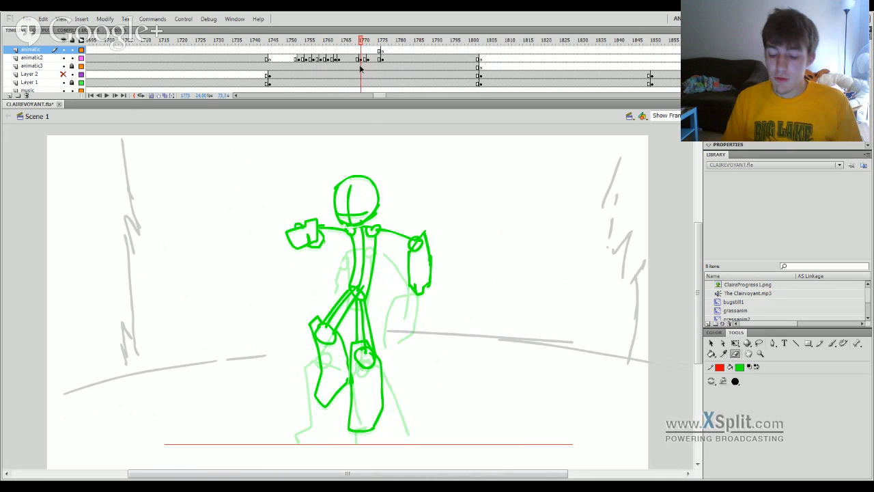
{"action": "left_click", "coordinate": [377, 64]}
{"action": "left_click_drag", "start_coordinate": [377, 63], "coordinate": [373, 62]}
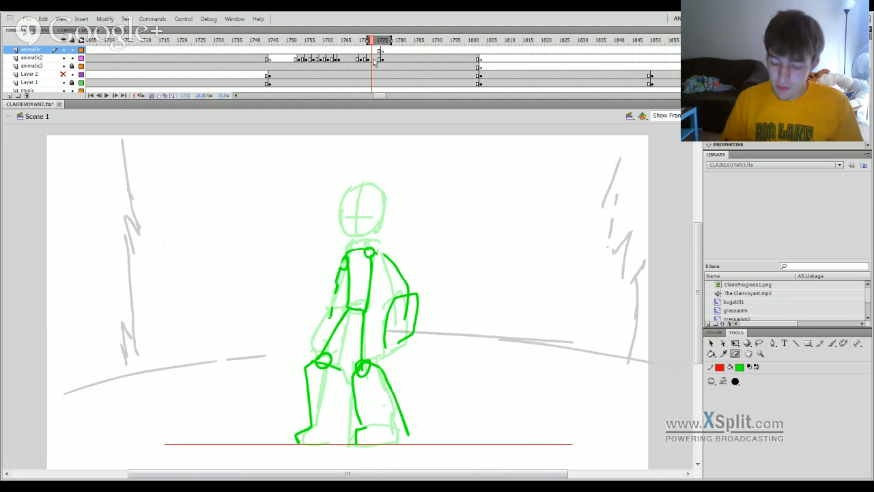
{"action": "left_click", "coordinate": [832, 344]}
{"action": "left_click_drag", "start_coordinate": [339, 250], "coordinate": [328, 229]}
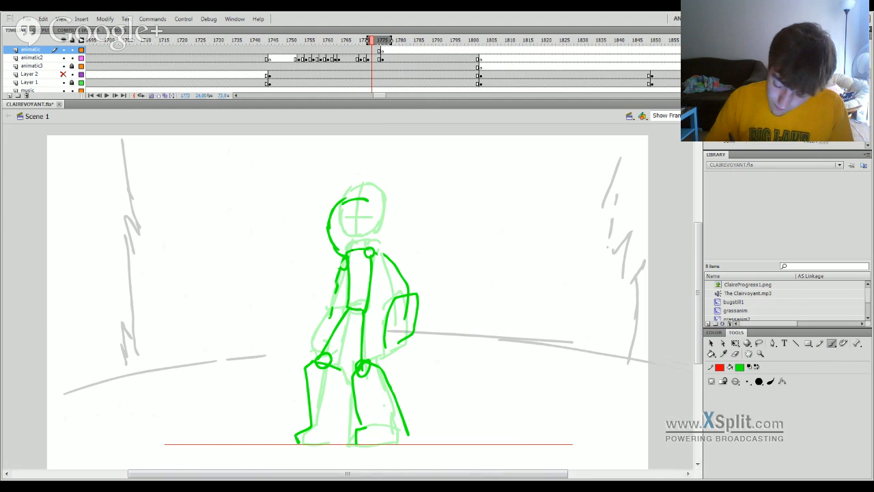
{"action": "left_click_drag", "start_coordinate": [332, 244], "coordinate": [356, 250]}
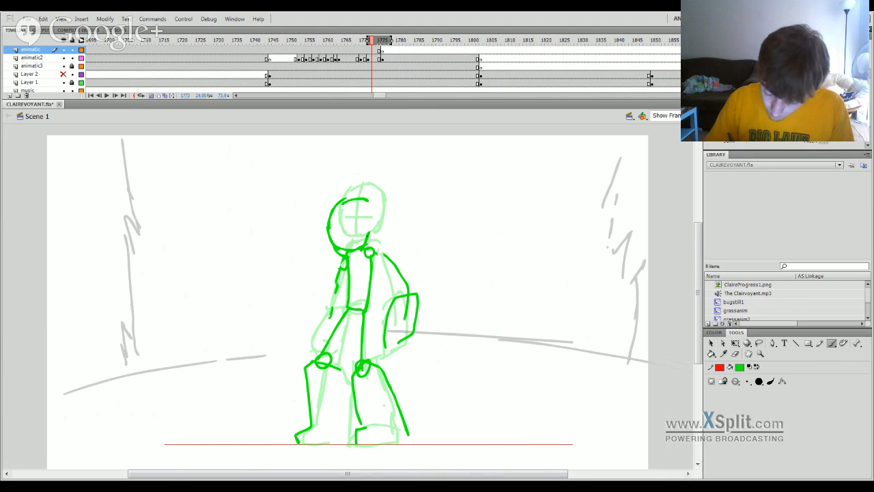
{"action": "mouse_move", "coordinate": [368, 201]}
{"action": "left_mouse_down"}
{"action": "mouse_move", "coordinate": [371, 241]}
{"action": "mouse_move", "coordinate": [354, 241]}
{"action": "left_mouse_up"}
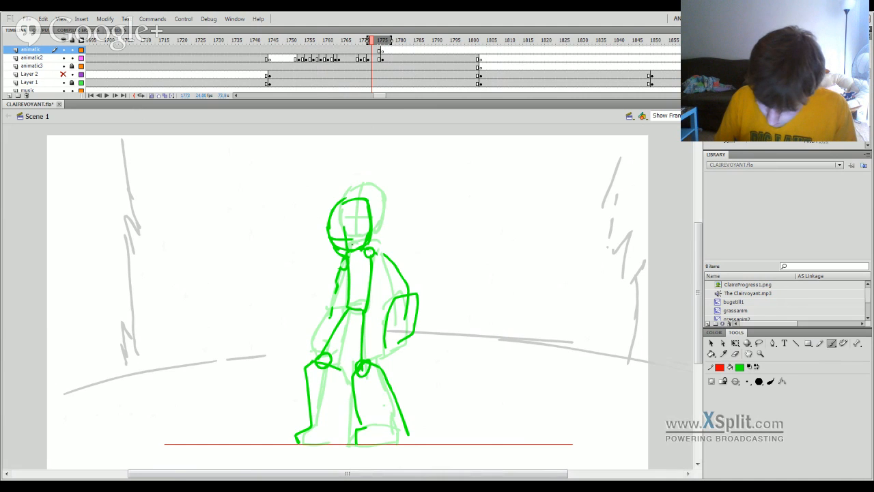
{"action": "left_click", "coordinate": [361, 43]}
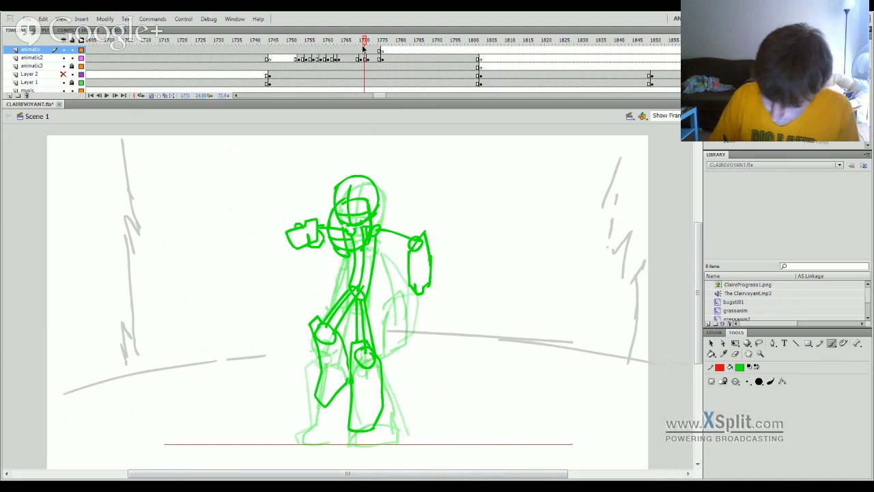
{"action": "key", "text": "Return"}
{"action": "key", "text": "Return"}
{"action": "left_click", "coordinate": [370, 50]}
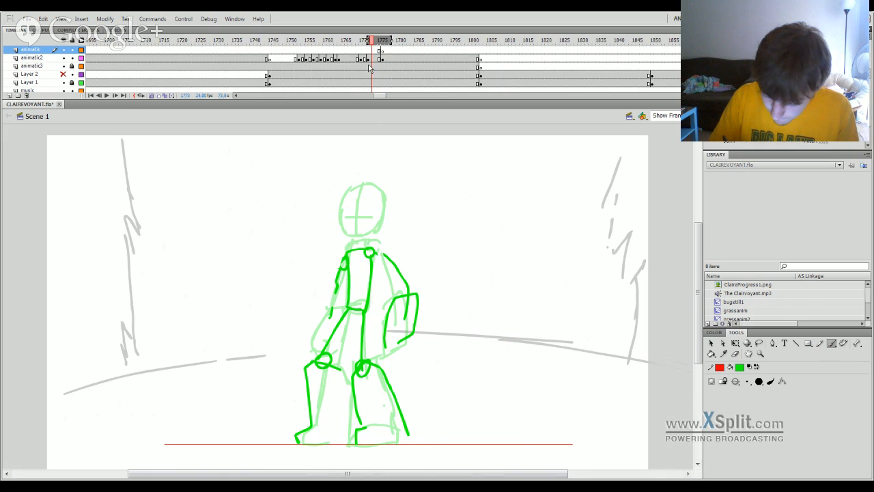
Select the crouched pose's keyframe on the animatic2 layer at frame 1772.
{"action": "left_click", "coordinate": [368, 65]}
{"action": "left_click", "coordinate": [368, 59]}
{"action": "left_click", "coordinate": [369, 59]}
Sketch a lowered round head with face guide lines on the crouched pose, redrawing it until it overlaps the shoulders.
{"action": "mouse_move", "coordinate": [340, 252]}
{"action": "left_mouse_down"}
{"action": "mouse_move", "coordinate": [339, 206]}
{"action": "mouse_move", "coordinate": [352, 197]}
{"action": "mouse_move", "coordinate": [375, 234]}
{"action": "left_mouse_up"}
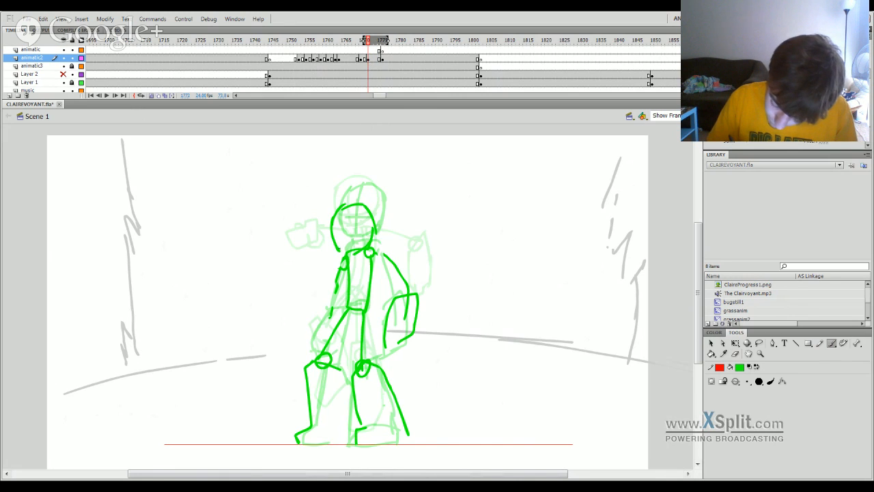
{"action": "left_click_drag", "start_coordinate": [347, 209], "coordinate": [352, 250]}
{"action": "key", "text": "ctrl+z"}
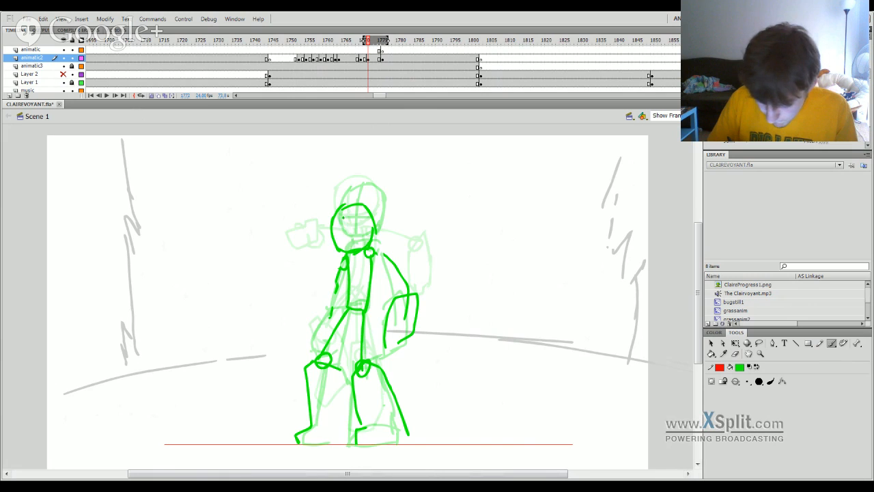
{"action": "mouse_move", "coordinate": [344, 218]}
{"action": "left_mouse_down"}
{"action": "mouse_move", "coordinate": [353, 256]}
{"action": "mouse_move", "coordinate": [359, 240]}
{"action": "left_mouse_up"}
{"action": "key", "text": "ctrl+z"}
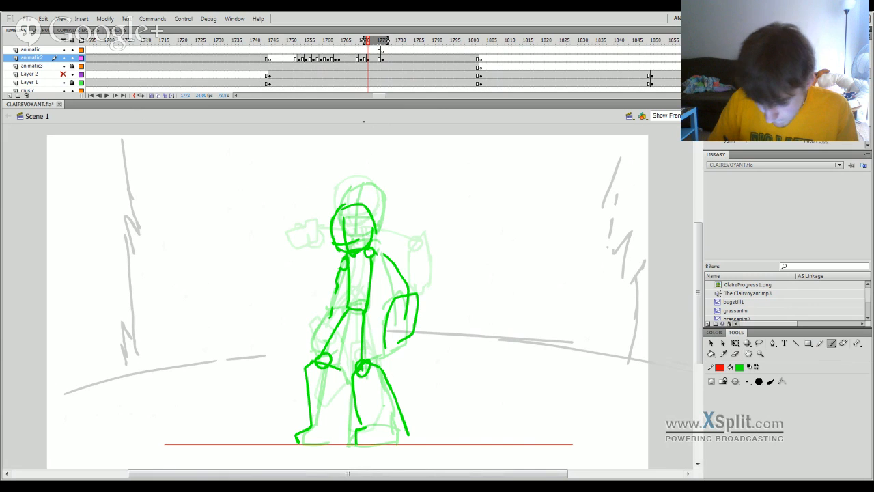
{"action": "key", "text": "ctrl+z"}
{"action": "key", "text": "ctrl+z"}
{"action": "key", "text": "ctrl+z"}
{"action": "key", "text": "ctrl+z"}
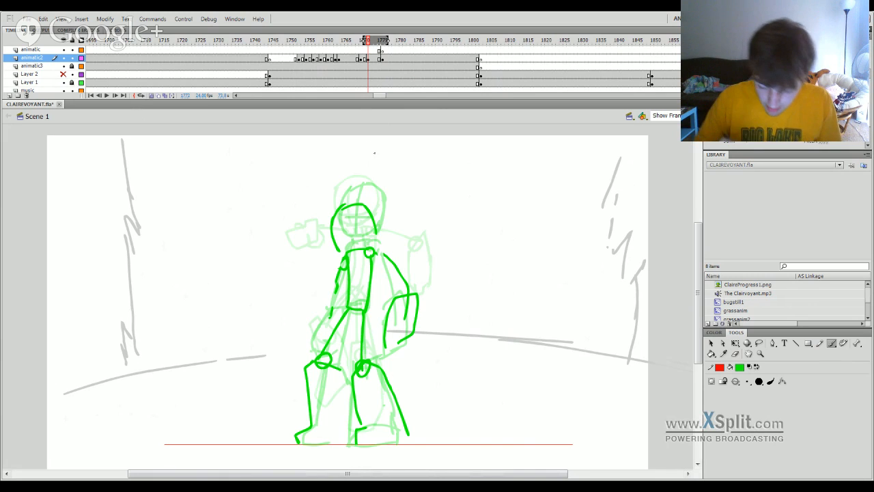
{"action": "key", "text": "ctrl+z"}
{"action": "key", "text": "ctrl+z"}
{"action": "key", "text": "ctrl+z"}
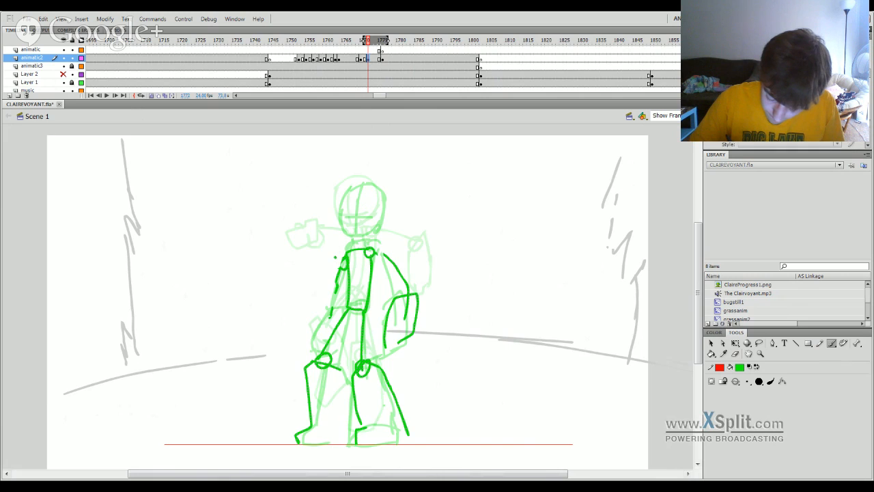
{"action": "mouse_move", "coordinate": [337, 258]}
{"action": "left_mouse_down"}
{"action": "mouse_move", "coordinate": [326, 239]}
{"action": "mouse_move", "coordinate": [331, 211]}
{"action": "mouse_move", "coordinate": [368, 212]}
{"action": "mouse_move", "coordinate": [369, 242]}
{"action": "left_mouse_up"}
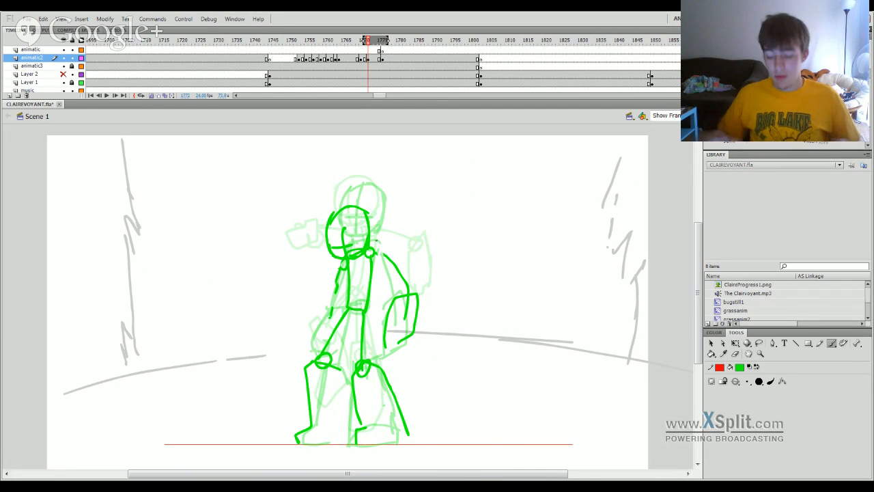
Play back the landing with the crouched pose and delete that pose's drawing from animatic2.
{"action": "left_click_drag", "start_coordinate": [374, 45], "coordinate": [331, 68]}
{"action": "key", "text": "Return"}
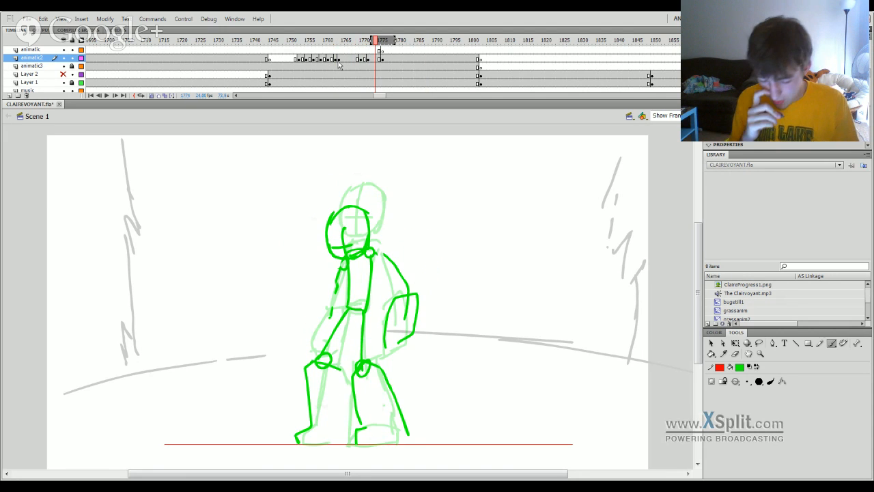
{"action": "key", "text": "Delete"}
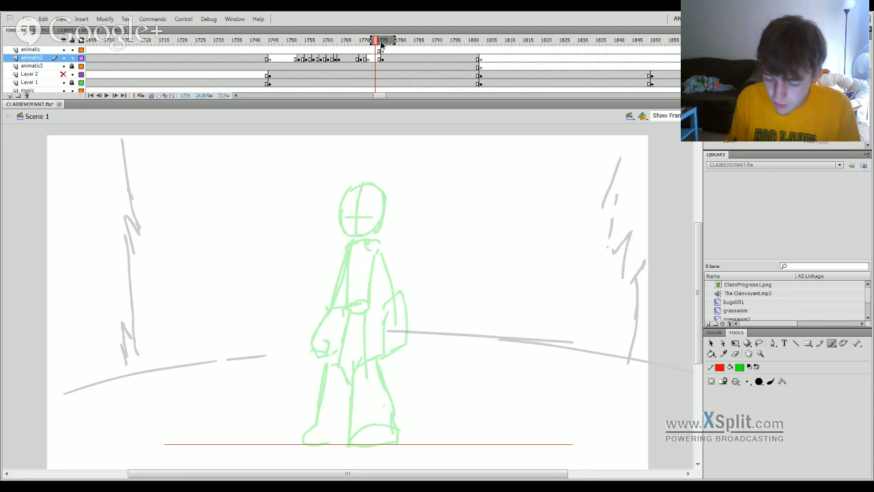
Scrub and step back through the landing poses from about frame 1774 to 1763 with onion skinning to compare them.
{"action": "left_click_drag", "start_coordinate": [382, 43], "coordinate": [365, 56]}
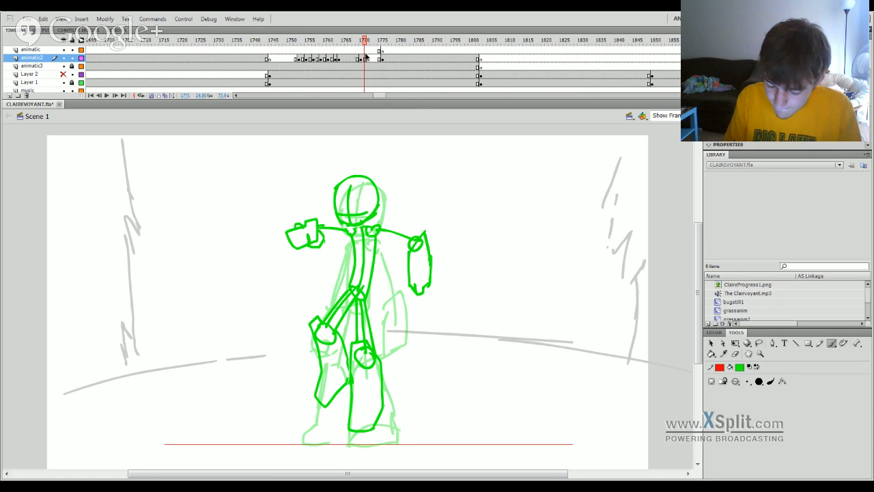
{"action": "key", "text": "alt+shift+o"}
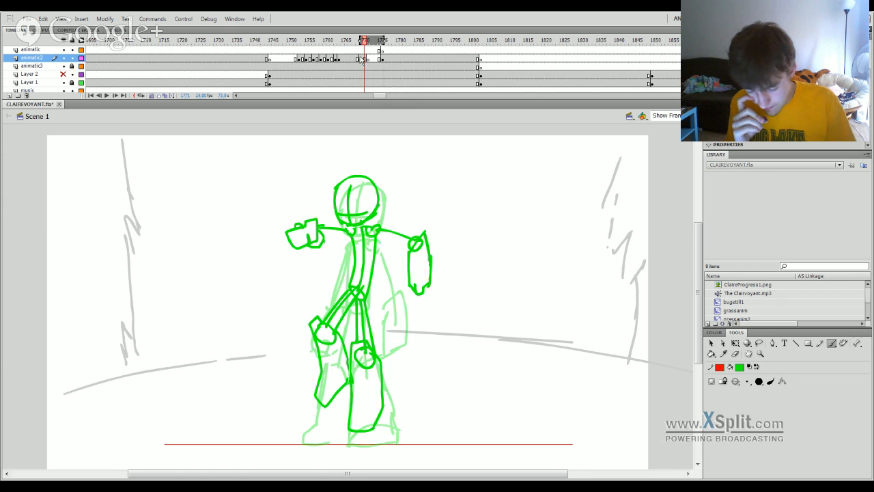
{"action": "left_click", "coordinate": [367, 44]}
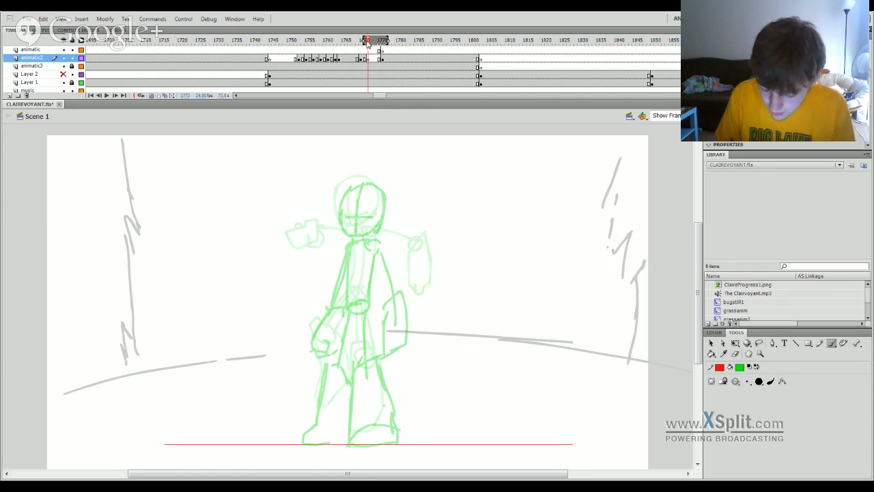
{"action": "left_click", "coordinate": [370, 44]}
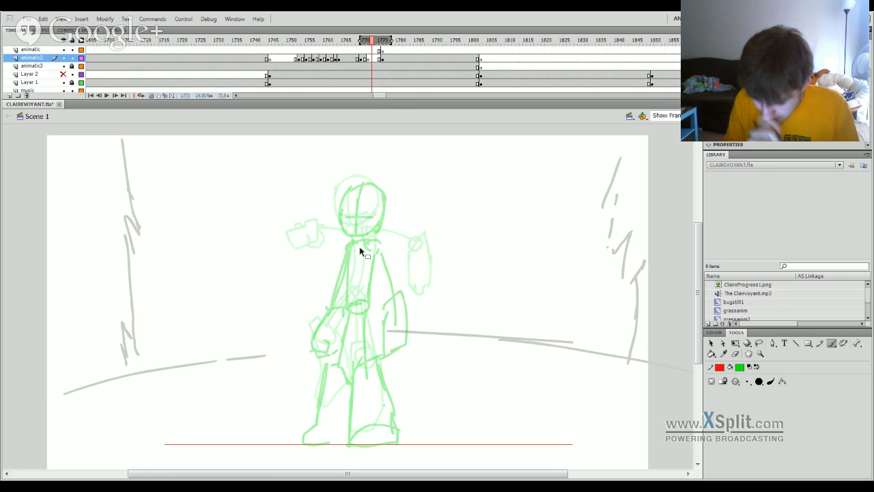
{"action": "key", "text": "comma"}
{"action": "key", "text": "comma"}
{"action": "key", "text": "comma"}
{"action": "key", "text": "comma"}
{"action": "key", "text": "comma"}
{"action": "key", "text": "comma"}
{"action": "key", "text": "comma"}
{"action": "key", "text": "comma"}
{"action": "key", "text": "comma"}
{"action": "key", "text": "comma"}
{"action": "key", "text": "comma"}
{"action": "key", "text": "comma"}
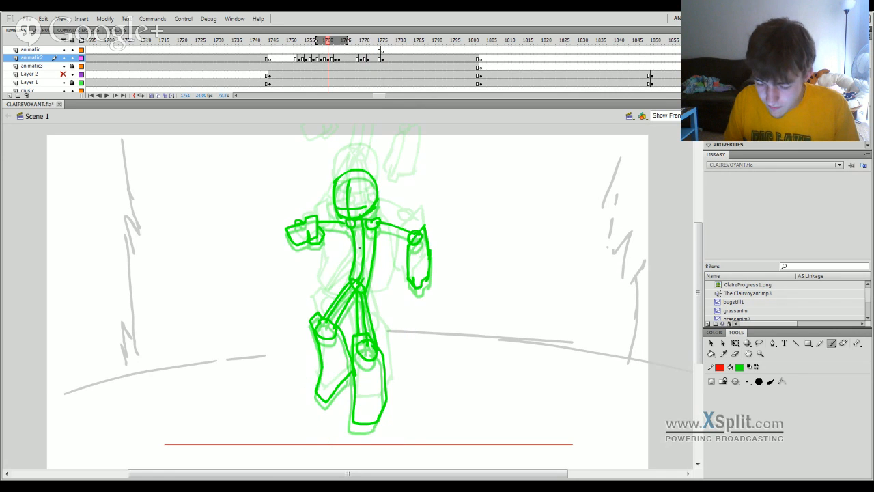
Erase the head and the upper shoulder line of the crouched pose on the animatic layer.
{"action": "left_click", "coordinate": [372, 50]}
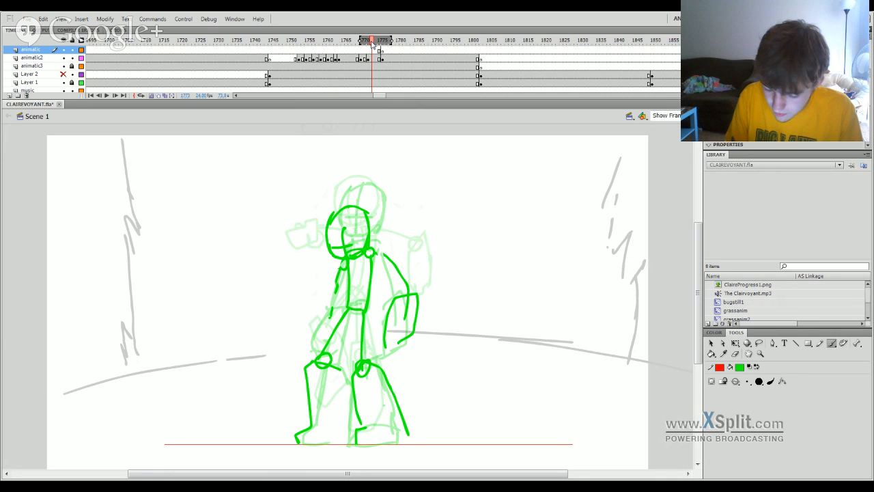
{"action": "left_click", "coordinate": [736, 354]}
{"action": "mouse_move", "coordinate": [366, 250]}
{"action": "left_mouse_down"}
{"action": "mouse_move", "coordinate": [338, 254]}
{"action": "mouse_move", "coordinate": [361, 258]}
{"action": "mouse_move", "coordinate": [369, 220]}
{"action": "mouse_move", "coordinate": [333, 249]}
{"action": "mouse_move", "coordinate": [412, 187]}
{"action": "mouse_move", "coordinate": [301, 233]}
{"action": "mouse_move", "coordinate": [423, 171]}
{"action": "left_mouse_up"}
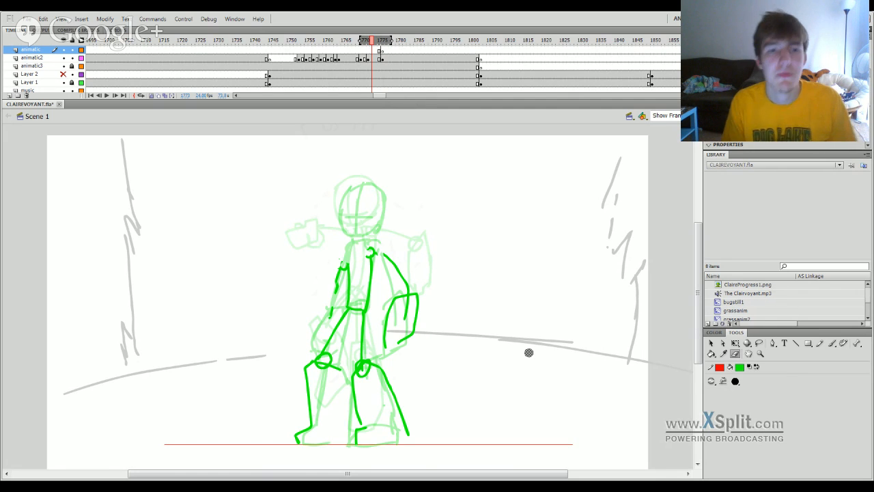
{"action": "mouse_move", "coordinate": [699, 318]}
{"action": "left_mouse_down"}
{"action": "mouse_move", "coordinate": [701, 307]}
{"action": "mouse_move", "coordinate": [696, 323]}
{"action": "left_mouse_up"}
{"action": "left_click_drag", "start_coordinate": [340, 43], "coordinate": [375, 42]}
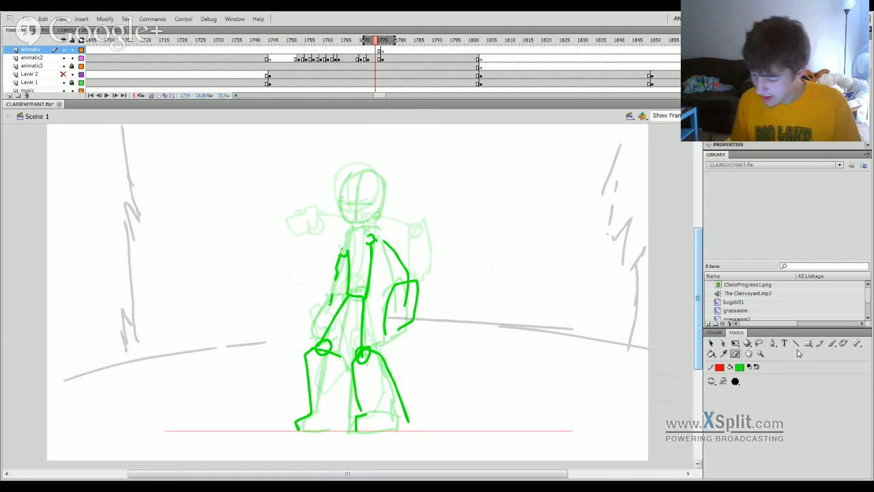
Save the file and brush a new round green head with face guide lines above the crouched pose's shoulders.
{"action": "left_click", "coordinate": [831, 343]}
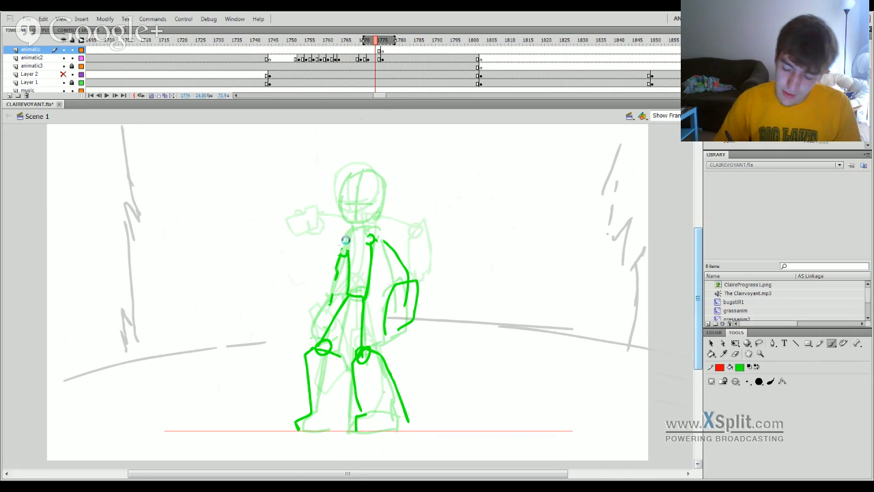
{"action": "key", "text": "ctrl+s"}
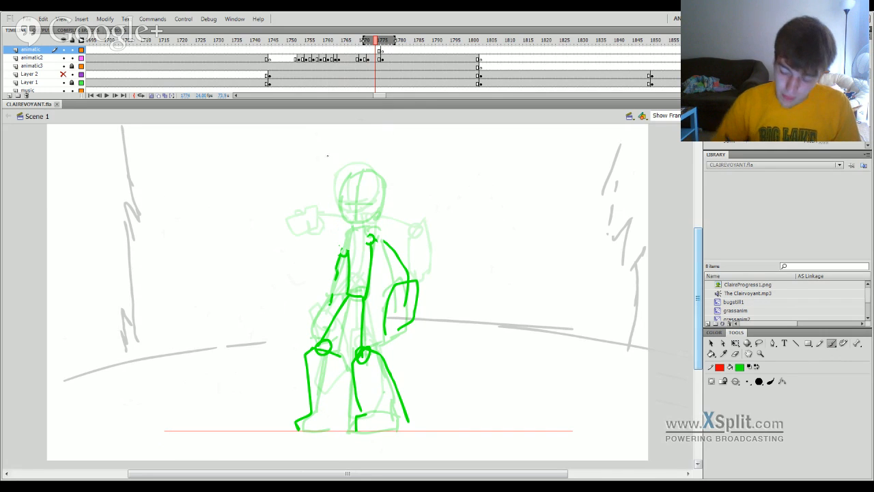
{"action": "left_click_drag", "start_coordinate": [351, 222], "coordinate": [339, 206]}
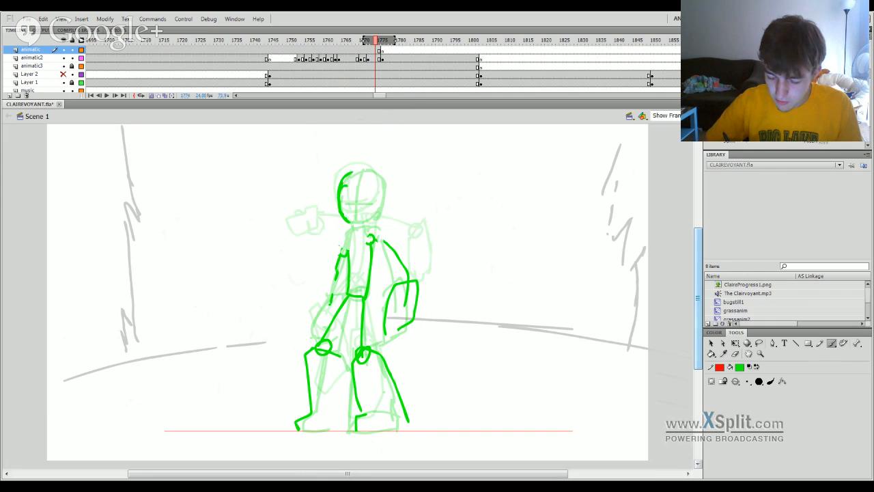
{"action": "mouse_move", "coordinate": [347, 176]}
{"action": "left_mouse_down"}
{"action": "mouse_move", "coordinate": [388, 204]}
{"action": "mouse_move", "coordinate": [383, 218]}
{"action": "left_mouse_up"}
{"action": "left_click_drag", "start_coordinate": [359, 179], "coordinate": [354, 220]}
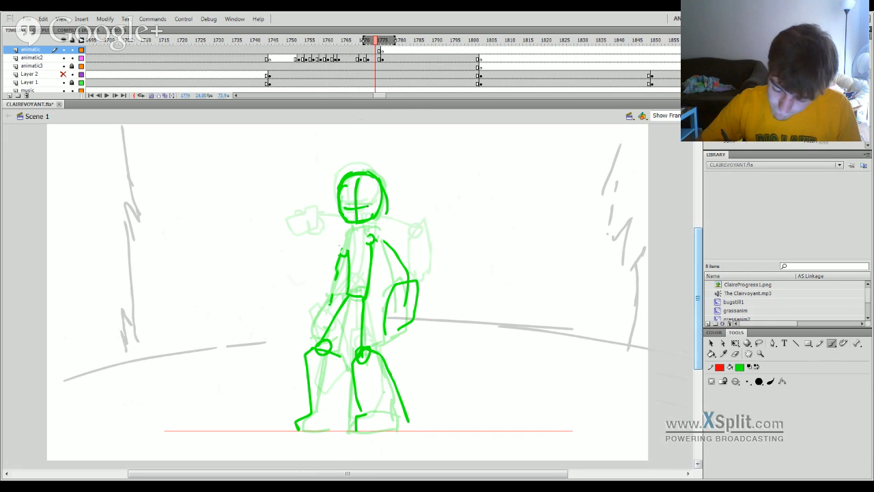
Move the new head down and slightly to the left with Free Transform so it sits on the crouched pose's shoulders.
{"action": "key", "text": "q"}
{"action": "left_click", "coordinate": [359, 220]}
{"action": "left_click_drag", "start_coordinate": [359, 221], "coordinate": [353, 233]}
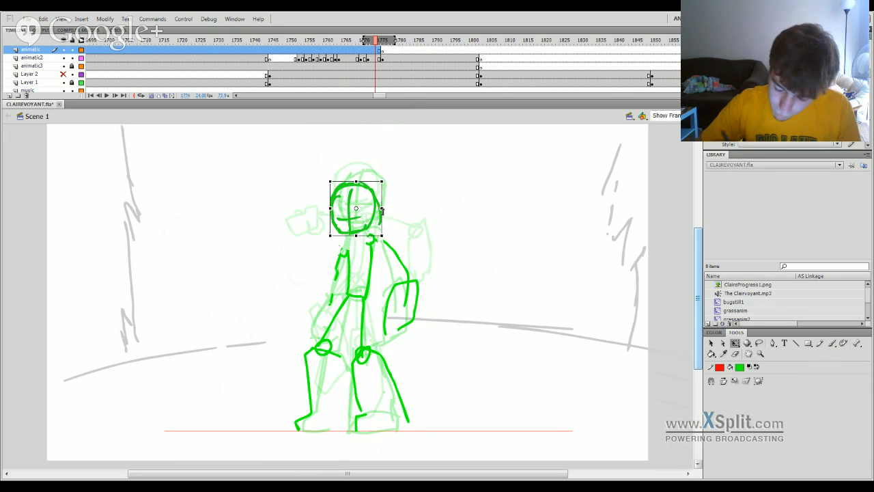
{"action": "left_click", "coordinate": [392, 212]}
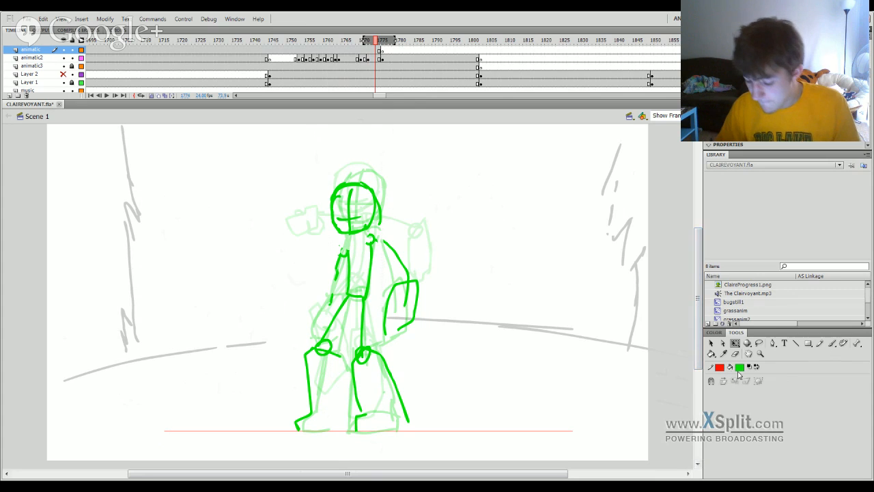
Erase the crouched pose's outstretched arm and forearm on the figure's right-hand side.
{"action": "left_click", "coordinate": [739, 358]}
{"action": "mouse_move", "coordinate": [384, 240]}
{"action": "left_mouse_down"}
{"action": "mouse_move", "coordinate": [404, 290]}
{"action": "mouse_move", "coordinate": [389, 313]}
{"action": "mouse_move", "coordinate": [398, 291]}
{"action": "left_mouse_up"}
{"action": "left_click_drag", "start_coordinate": [391, 332], "coordinate": [414, 293]}
Redraw both arms hanging close to the crouched body, adding a shoulder line and a rounded forearm on the right-hand side.
{"action": "key", "text": "b"}
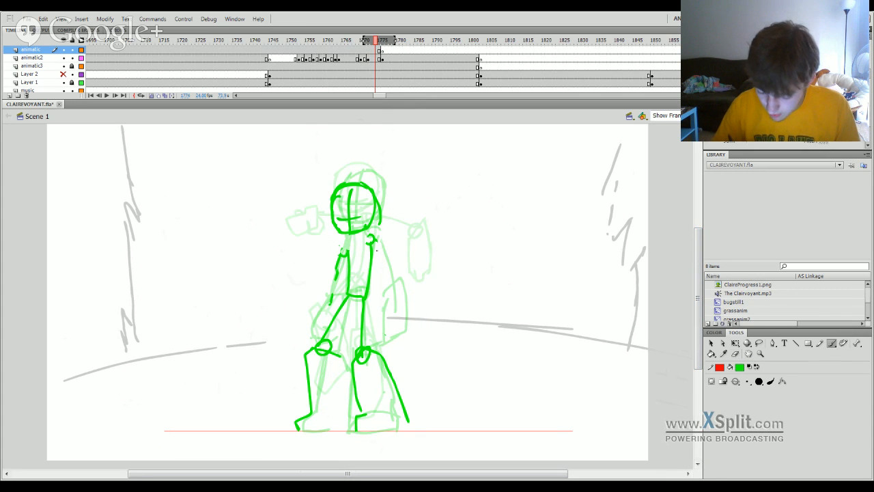
{"action": "key", "text": "ctrl+z"}
{"action": "left_click_drag", "start_coordinate": [373, 234], "coordinate": [375, 250]}
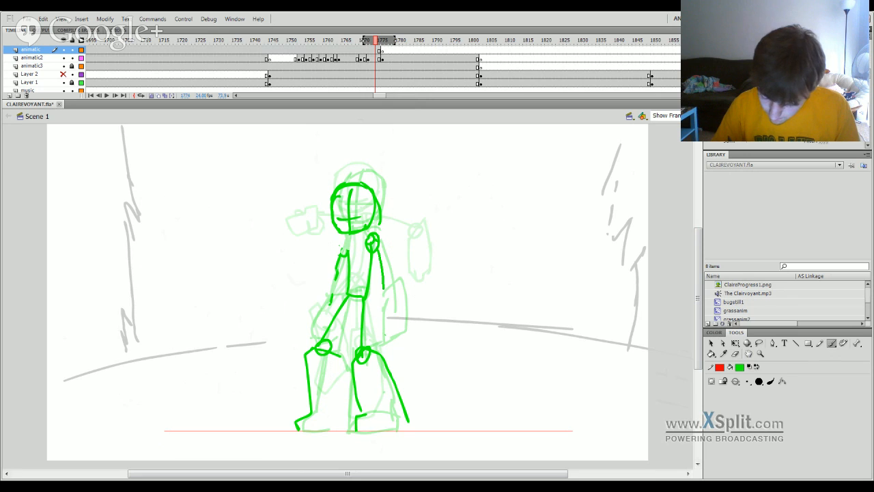
{"action": "left_click_drag", "start_coordinate": [383, 288], "coordinate": [381, 326]}
{"action": "key", "text": "ctrl+z"}
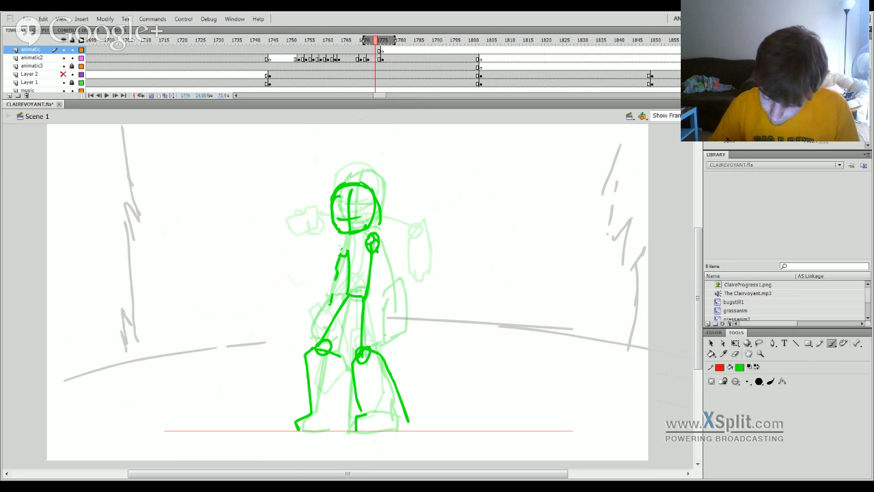
{"action": "key", "text": "ctrl+z"}
{"action": "key", "text": "ctrl+z"}
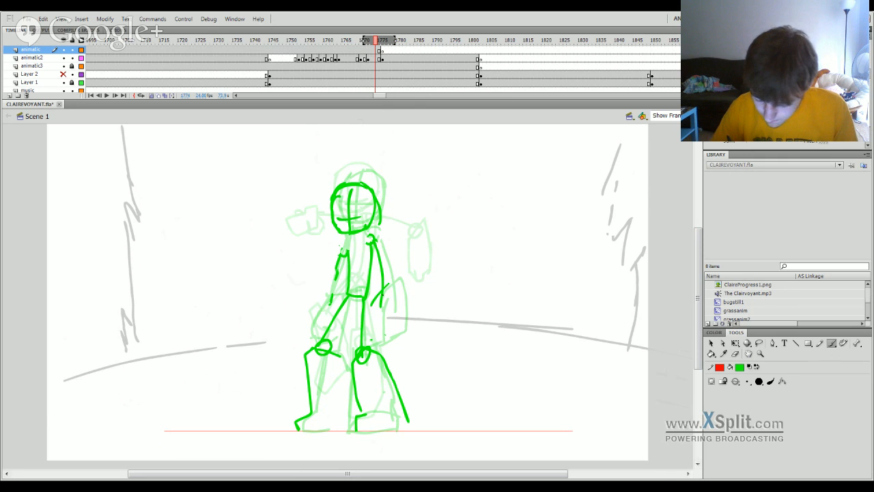
{"action": "left_click_drag", "start_coordinate": [384, 292], "coordinate": [395, 331]}
{"action": "key", "text": "ctrl+z"}
{"action": "left_click_drag", "start_coordinate": [395, 292], "coordinate": [393, 336]}
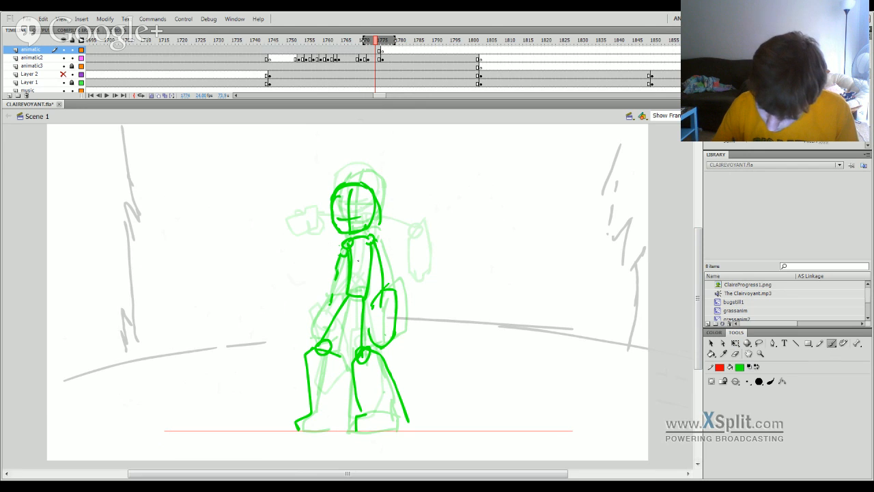
{"action": "left_click_drag", "start_coordinate": [348, 258], "coordinate": [332, 304]}
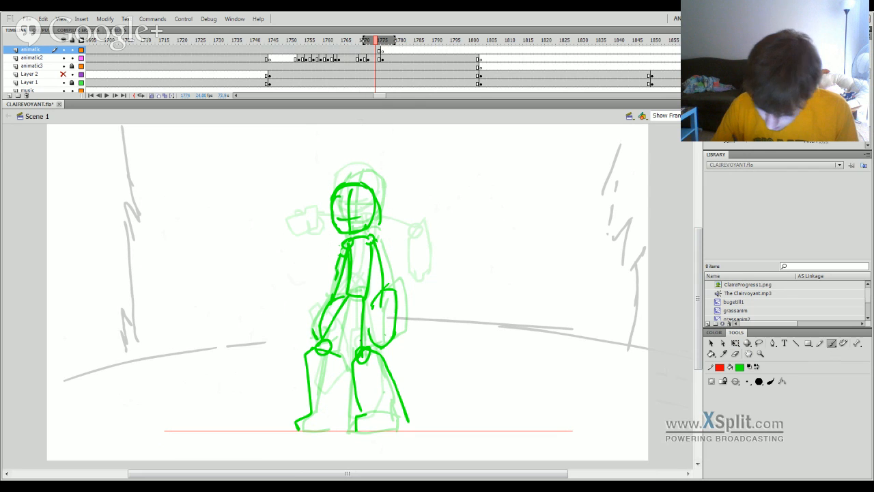
Cut the new head and arms from the animatic layer, paste them into animatic2's crouched frame and move them up onto the body.
{"action": "left_click", "coordinate": [372, 52]}
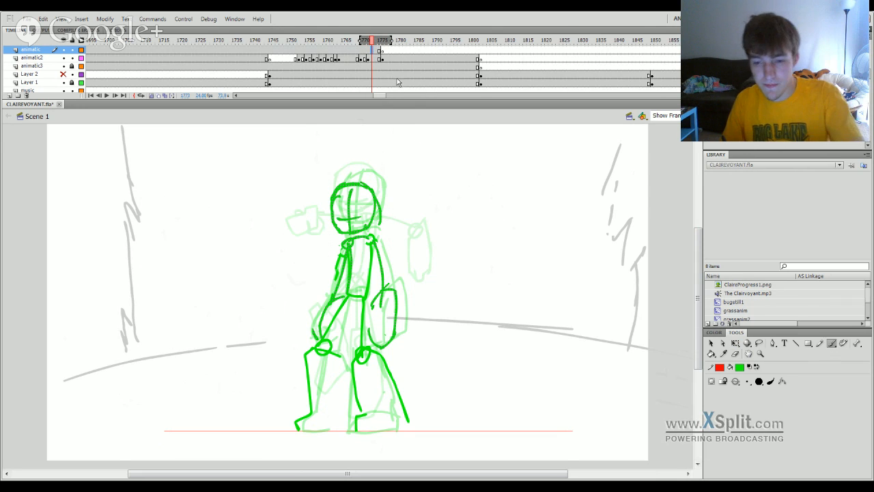
{"action": "key", "text": "ctrl+x"}
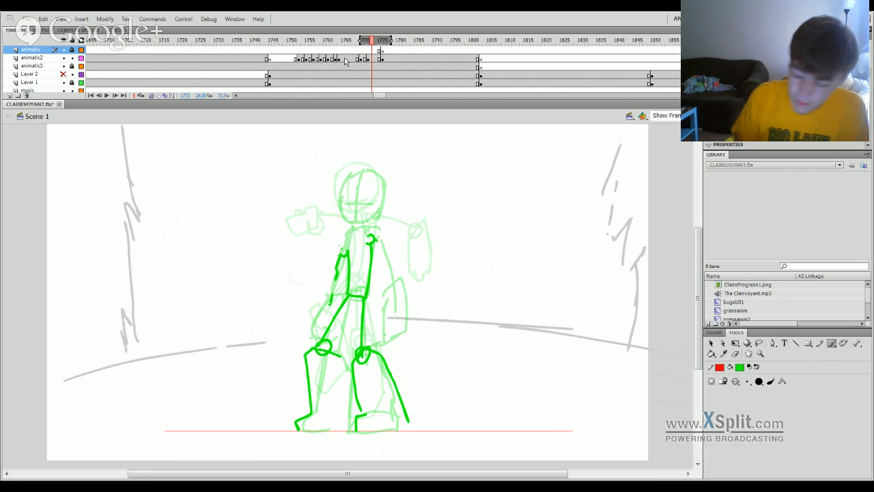
{"action": "left_click", "coordinate": [369, 59]}
{"action": "left_click", "coordinate": [365, 58]}
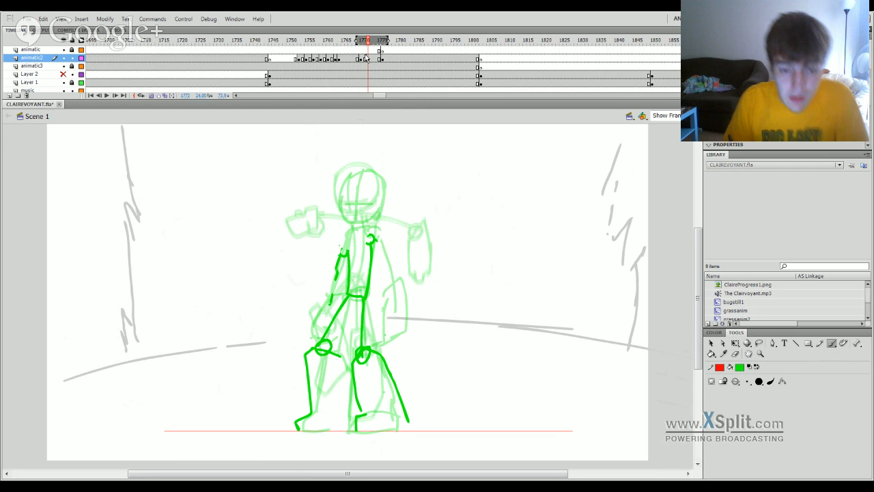
{"action": "key", "text": "ctrl+shift+v"}
{"action": "key", "text": "v"}
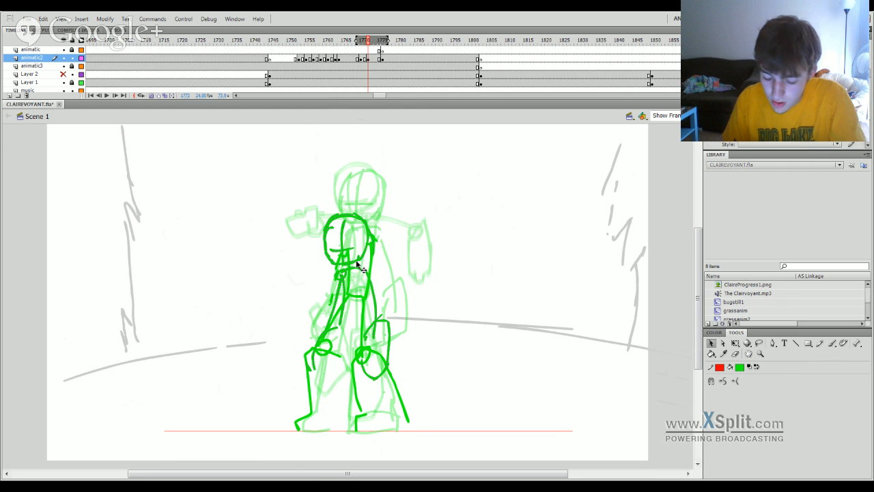
{"action": "mouse_move", "coordinate": [359, 265]}
{"action": "left_mouse_down"}
{"action": "mouse_move", "coordinate": [364, 235]}
{"action": "mouse_move", "coordinate": [354, 229]}
{"action": "mouse_move", "coordinate": [361, 231]}
{"action": "left_mouse_up"}
{"action": "left_click", "coordinate": [384, 299]}
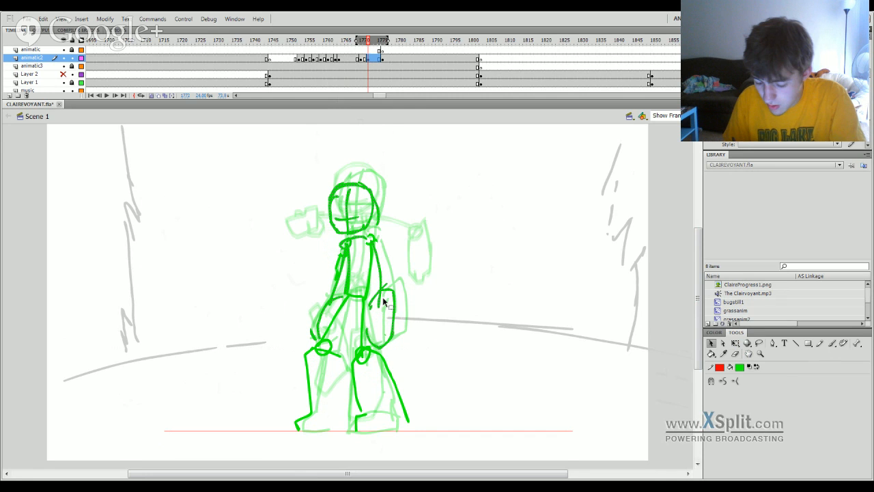
Play back the landing with the reworked crouched pose and go to the standing pose at frame 1777.
{"action": "left_click_drag", "start_coordinate": [368, 40], "coordinate": [316, 82]}
{"action": "key", "text": "Return"}
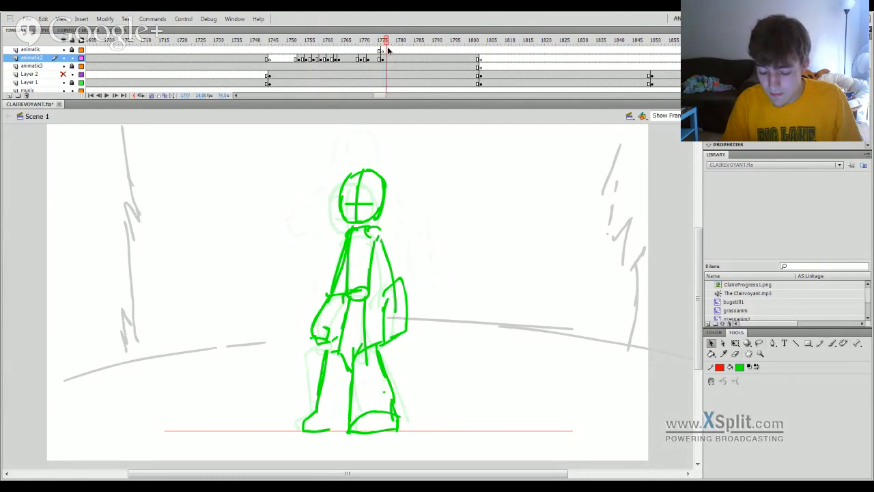
{"action": "left_click", "coordinate": [379, 58]}
{"action": "left_click", "coordinate": [388, 54]}
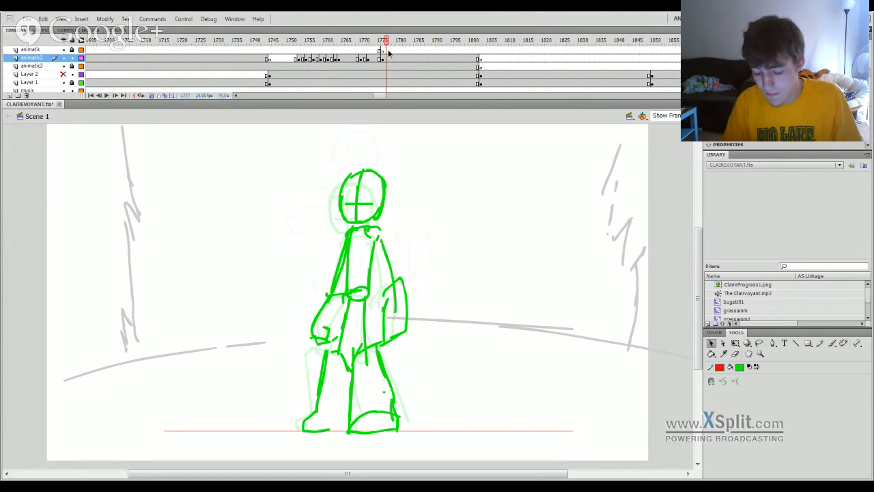
Erase the standing pose's right-hand lower leg and boot and redraw them with a narrower shin and a toe pointing left.
{"action": "key", "text": "e"}
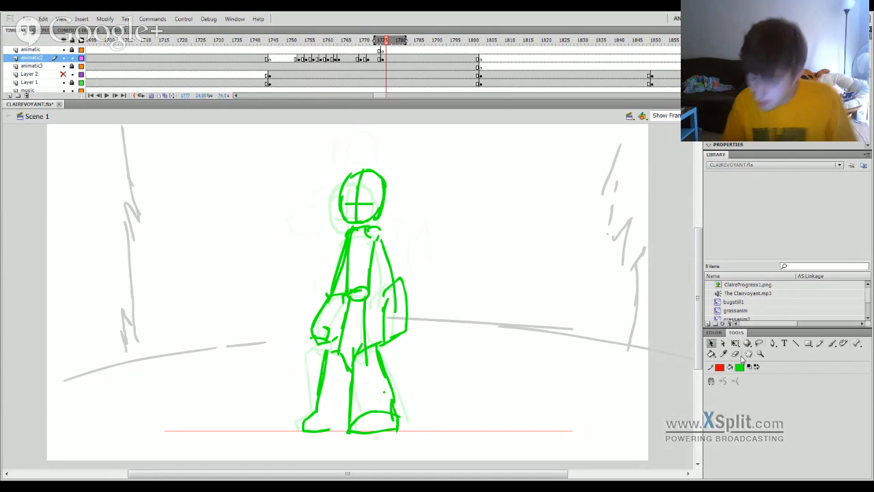
{"action": "mouse_move", "coordinate": [355, 356]}
{"action": "left_mouse_down"}
{"action": "mouse_move", "coordinate": [362, 347]}
{"action": "mouse_move", "coordinate": [384, 371]}
{"action": "mouse_move", "coordinate": [390, 424]}
{"action": "mouse_move", "coordinate": [383, 404]}
{"action": "mouse_move", "coordinate": [388, 413]}
{"action": "left_mouse_up"}
{"action": "left_click_drag", "start_coordinate": [356, 375], "coordinate": [354, 391]}
{"action": "key", "text": "b"}
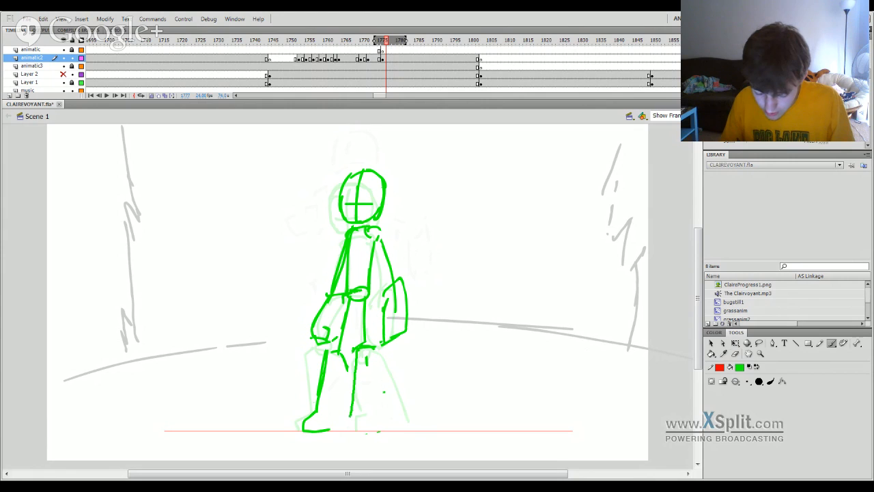
{"action": "mouse_move", "coordinate": [342, 431]}
{"action": "left_mouse_down"}
{"action": "mouse_move", "coordinate": [392, 429]}
{"action": "mouse_move", "coordinate": [381, 367]}
{"action": "mouse_move", "coordinate": [336, 430]}
{"action": "left_mouse_up"}
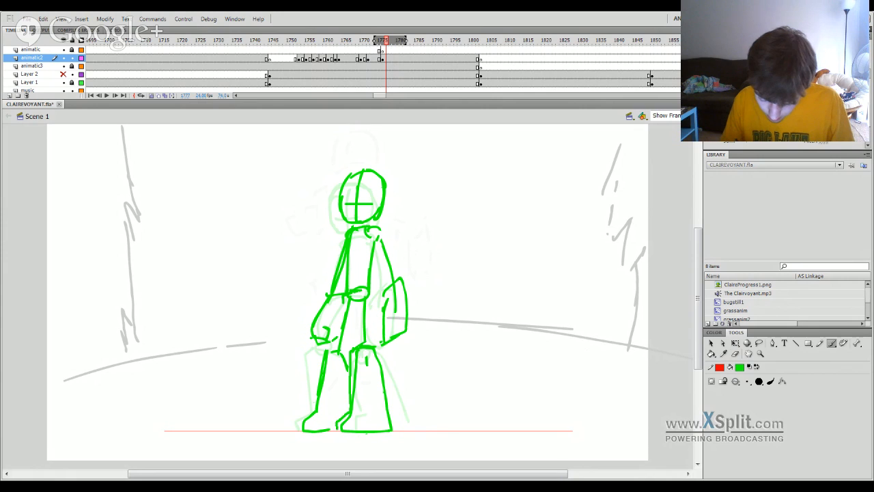
{"action": "key", "text": "ctrl+z"}
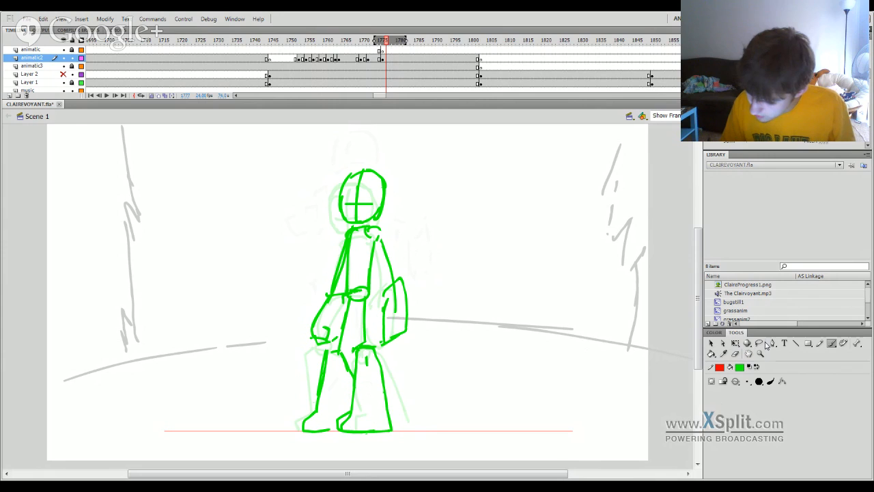
Lasso the redrawn lower leg and boot, then tilt them slightly outward and reposition them under the knee with Free Transform.
{"action": "left_click", "coordinate": [760, 343]}
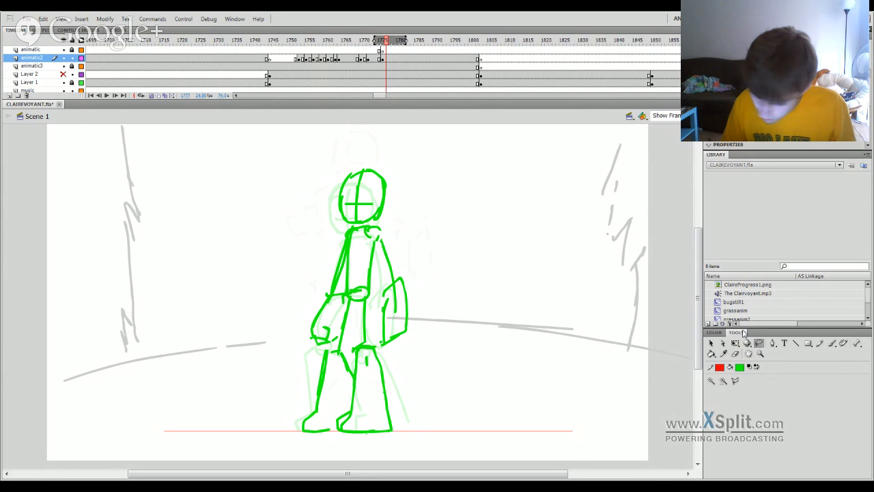
{"action": "mouse_move", "coordinate": [353, 345]}
{"action": "left_mouse_down"}
{"action": "mouse_move", "coordinate": [386, 350]}
{"action": "mouse_move", "coordinate": [402, 390]}
{"action": "left_mouse_up"}
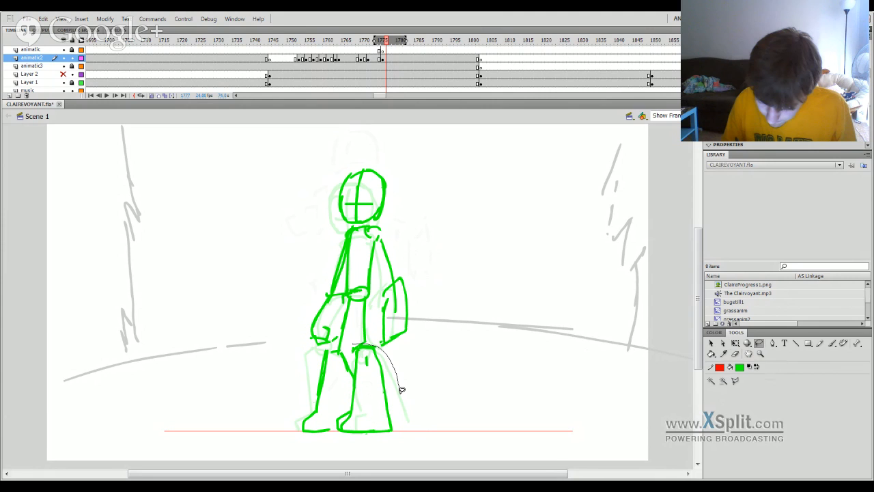
{"action": "left_click_drag", "start_coordinate": [402, 389], "coordinate": [352, 347]}
{"action": "key", "text": "q"}
{"action": "left_click_drag", "start_coordinate": [392, 419], "coordinate": [399, 419]}
{"action": "left_click_drag", "start_coordinate": [375, 350], "coordinate": [366, 349]}
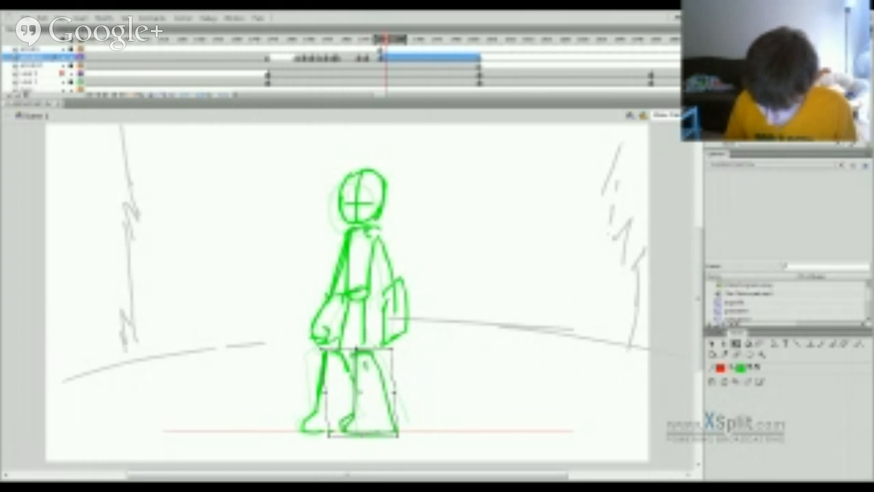
{"action": "left_click", "coordinate": [424, 344]}
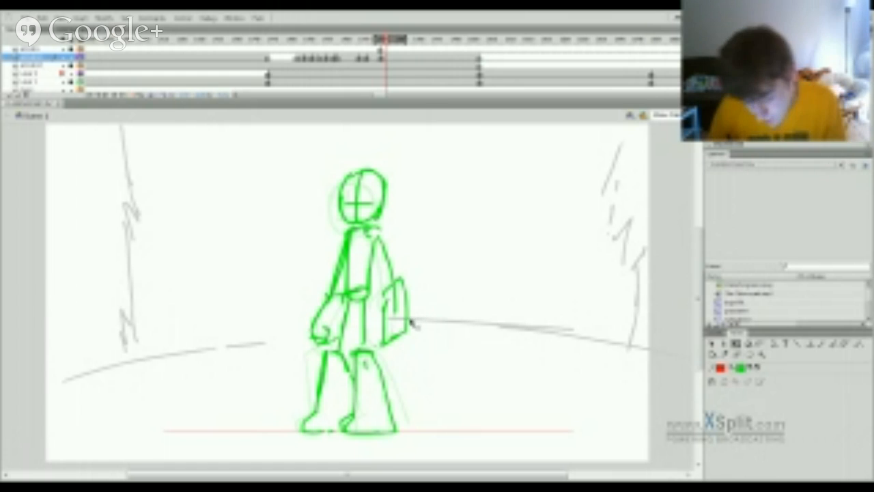
Redraw the upper-left outline of the standing pose's head with the brush, and play back the landing from the preceding frames.
{"action": "key", "text": "b"}
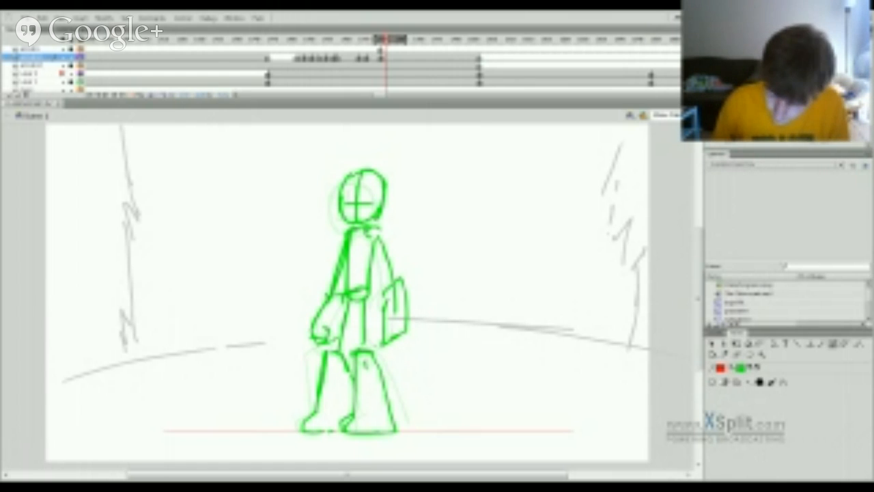
{"action": "mouse_move", "coordinate": [341, 208]}
{"action": "left_mouse_down"}
{"action": "mouse_move", "coordinate": [339, 186]}
{"action": "mouse_move", "coordinate": [382, 166]}
{"action": "left_mouse_up"}
{"action": "key", "text": "ctrl+z"}
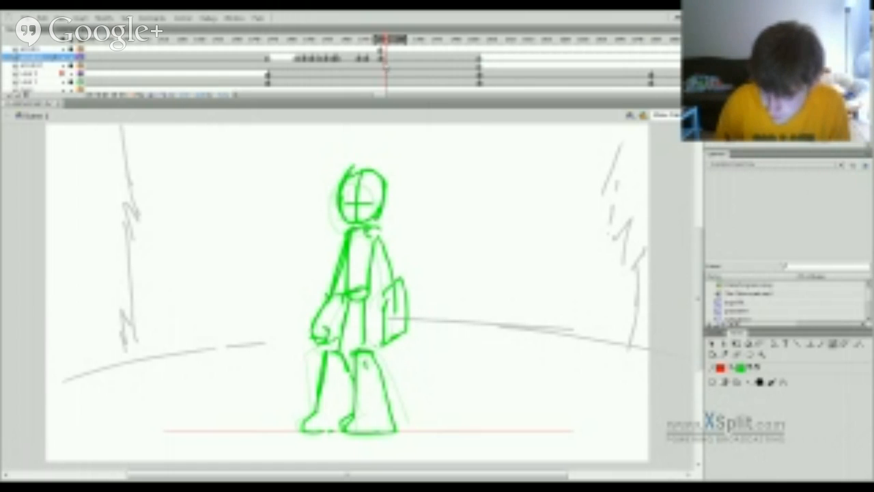
{"action": "left_click_drag", "start_coordinate": [386, 43], "coordinate": [357, 49]}
{"action": "key", "text": "Return"}
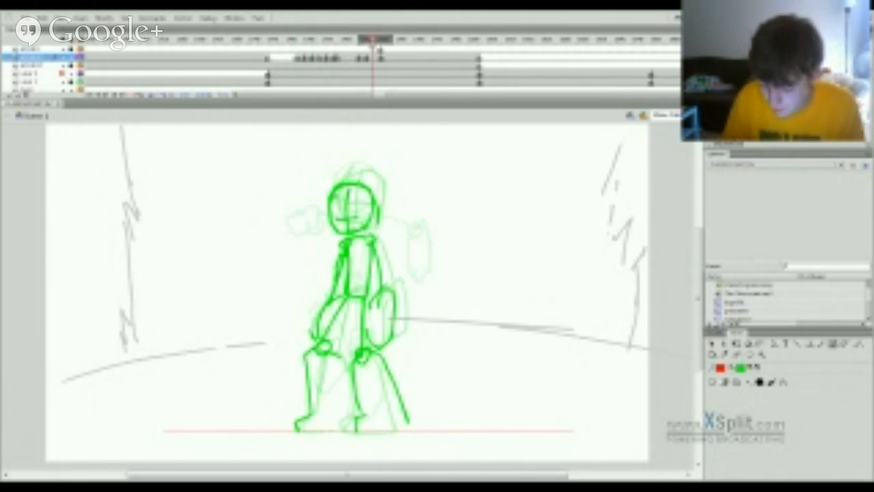
Lasso the crouched pose's right-hand lower leg and scale it down with Free Transform, keeping its knee in place.
{"action": "left_click", "coordinate": [759, 343]}
{"action": "mouse_move", "coordinate": [429, 423]}
{"action": "left_mouse_down"}
{"action": "mouse_move", "coordinate": [425, 373]}
{"action": "mouse_move", "coordinate": [371, 342]}
{"action": "mouse_move", "coordinate": [343, 373]}
{"action": "mouse_move", "coordinate": [352, 439]}
{"action": "mouse_move", "coordinate": [425, 421]}
{"action": "mouse_move", "coordinate": [409, 406]}
{"action": "left_mouse_up"}
{"action": "key", "text": "q"}
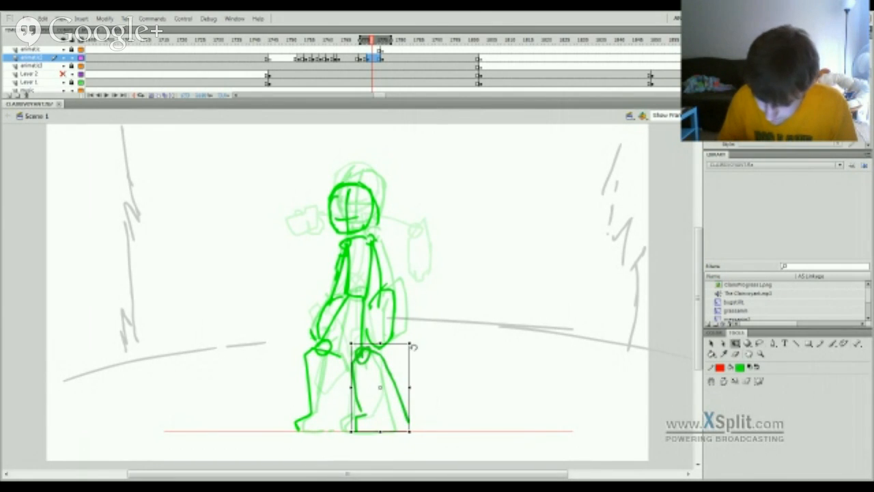
{"action": "left_click_drag", "start_coordinate": [409, 345], "coordinate": [405, 355]}
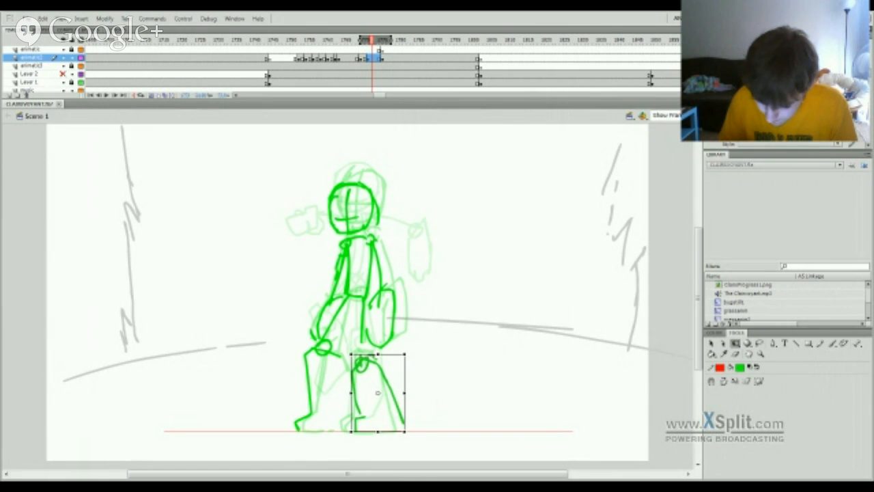
{"action": "left_click", "coordinate": [367, 361]}
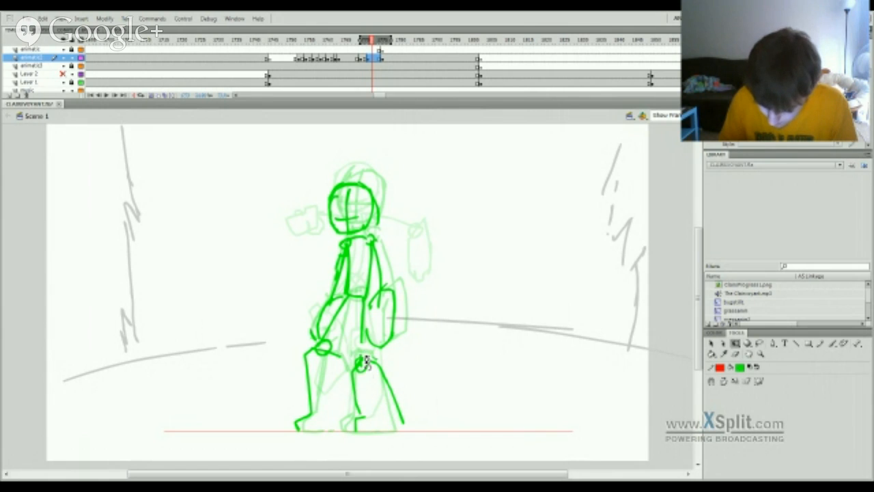
{"action": "left_click", "coordinate": [367, 373]}
{"action": "key", "text": "q"}
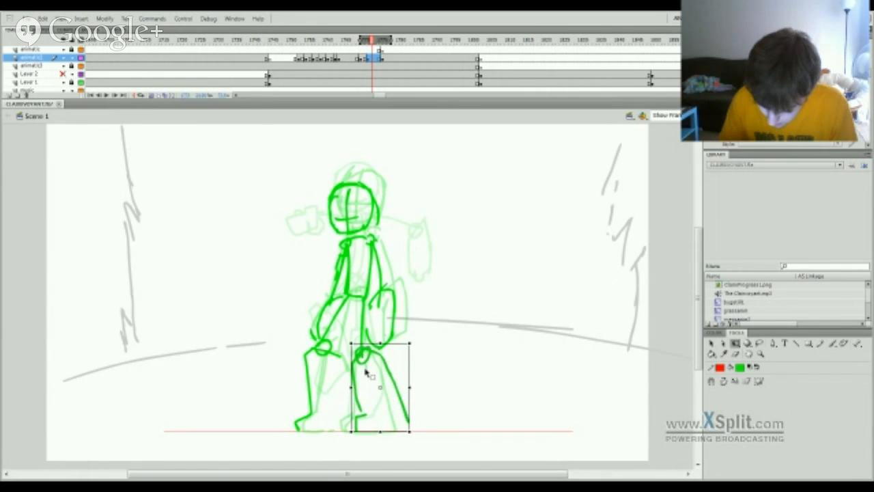
{"action": "left_click_drag", "start_coordinate": [366, 371], "coordinate": [364, 369]}
{"action": "left_click_drag", "start_coordinate": [409, 342], "coordinate": [365, 361]}
{"action": "left_click", "coordinate": [437, 357]}
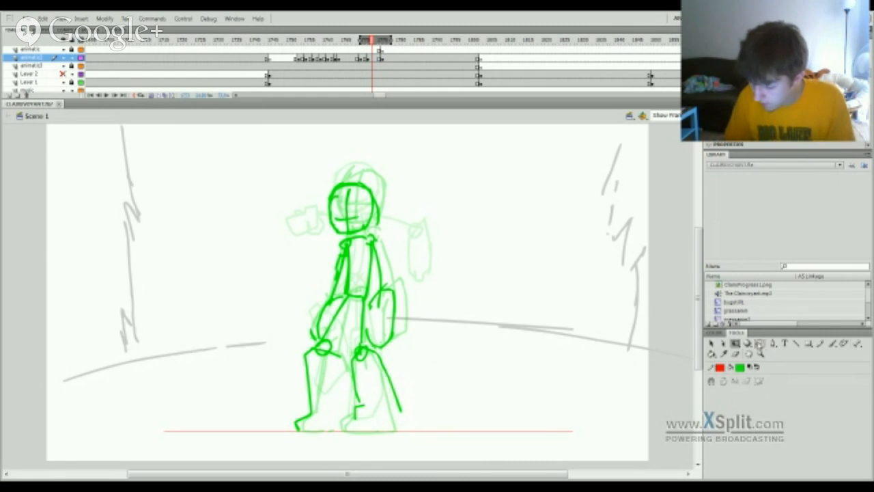
Lasso the crouched pose's left-hand lower leg and shorten it from the foot upward with Free Transform.
{"action": "left_click", "coordinate": [759, 344]}
{"action": "mouse_move", "coordinate": [351, 378]}
{"action": "left_mouse_down"}
{"action": "mouse_move", "coordinate": [344, 340]}
{"action": "mouse_move", "coordinate": [308, 339]}
{"action": "mouse_move", "coordinate": [342, 410]}
{"action": "mouse_move", "coordinate": [345, 378]}
{"action": "left_mouse_up"}
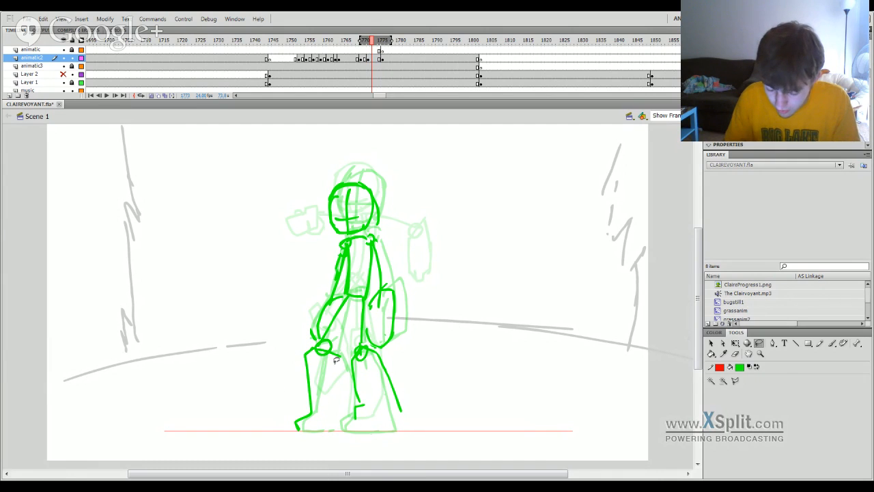
{"action": "mouse_move", "coordinate": [345, 343]}
{"action": "left_mouse_down"}
{"action": "mouse_move", "coordinate": [294, 357]}
{"action": "mouse_move", "coordinate": [290, 432]}
{"action": "mouse_move", "coordinate": [344, 407]}
{"action": "mouse_move", "coordinate": [345, 379]}
{"action": "left_mouse_up"}
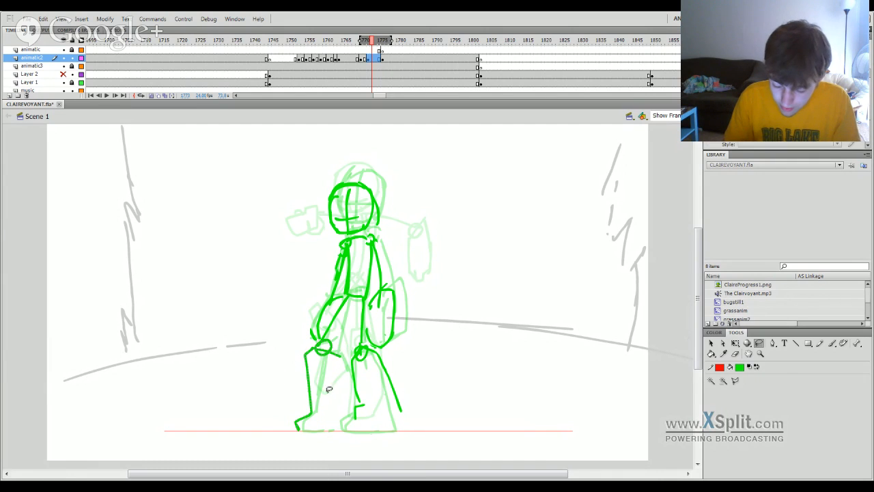
{"action": "key", "text": "q"}
{"action": "left_click_drag", "start_coordinate": [298, 428], "coordinate": [301, 418]}
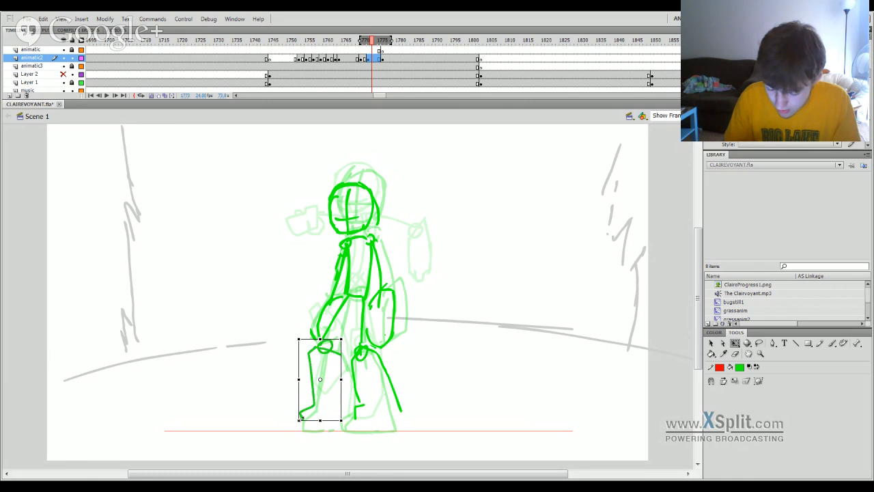
{"action": "left_click", "coordinate": [403, 368]}
Move the whole crouched figure down until its feet rest on the red ground line.
{"action": "left_click", "coordinate": [365, 350]}
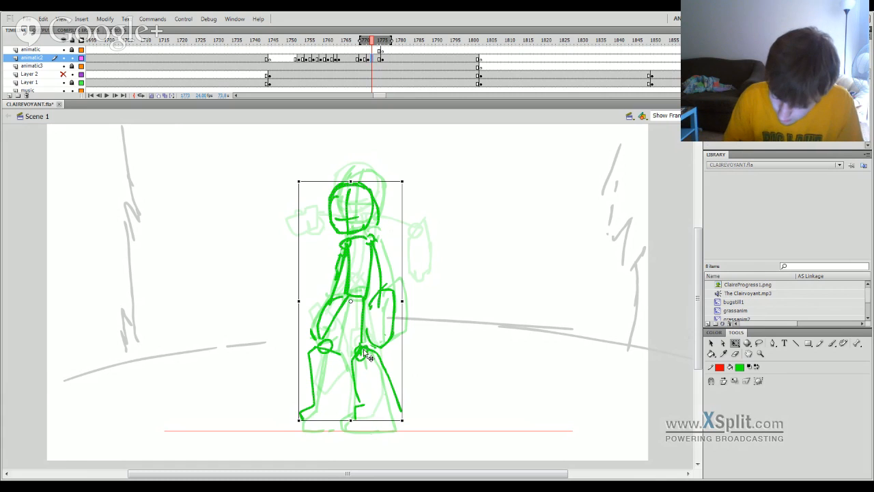
{"action": "left_click_drag", "start_coordinate": [363, 349], "coordinate": [362, 360]}
{"action": "left_click", "coordinate": [413, 324]}
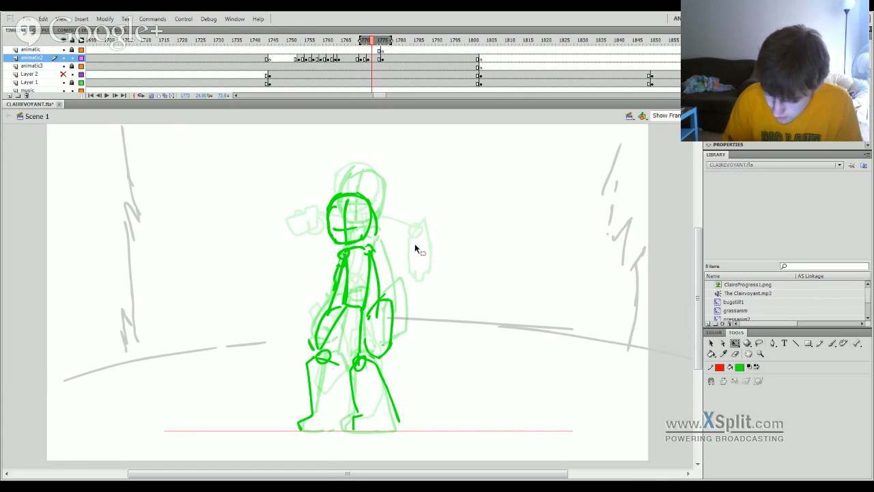
Lasso both lower legs of the standing pose at frame 1776, then shorten and narrow them slightly with Free Transform.
{"action": "left_click", "coordinate": [383, 59]}
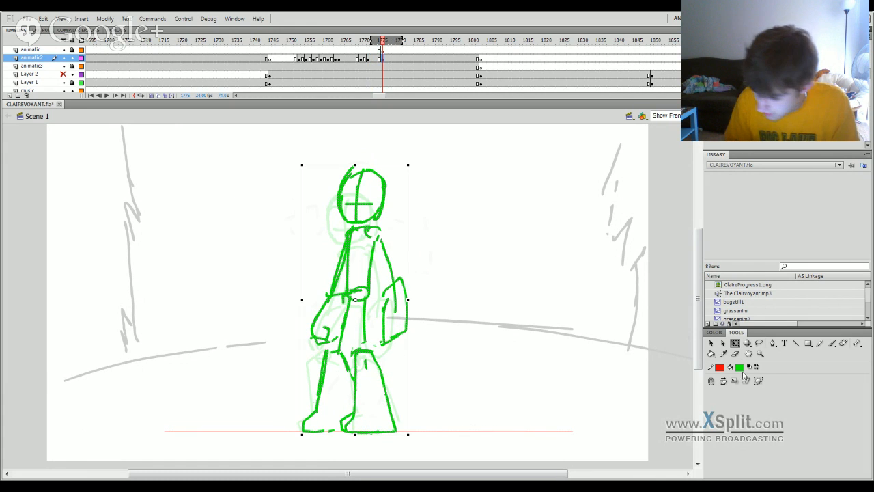
{"action": "left_click", "coordinate": [392, 391]}
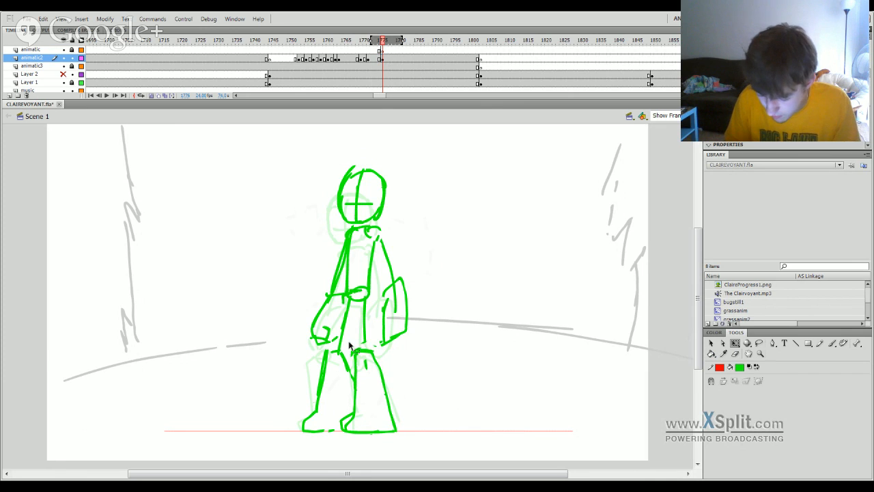
{"action": "mouse_move", "coordinate": [403, 353]}
{"action": "left_mouse_down"}
{"action": "mouse_move", "coordinate": [306, 442]}
{"action": "mouse_move", "coordinate": [462, 380]}
{"action": "left_mouse_up"}
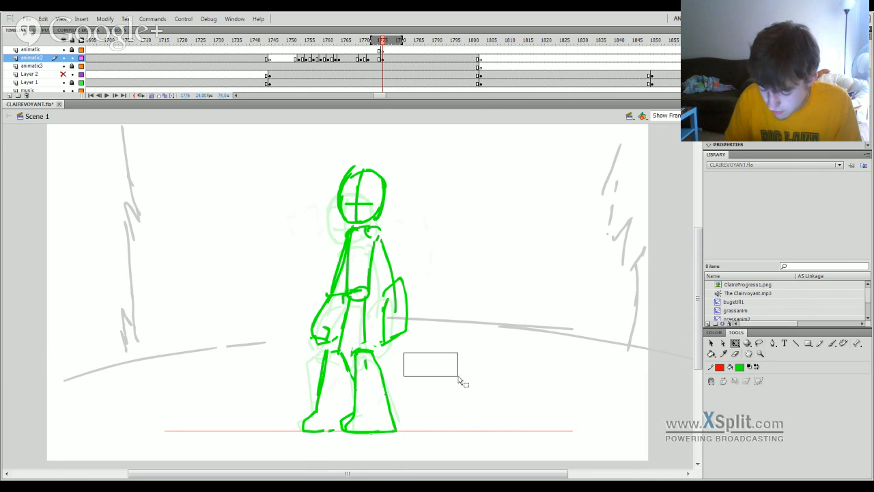
{"action": "key", "text": "l"}
{"action": "mouse_move", "coordinate": [392, 368]}
{"action": "left_mouse_down"}
{"action": "mouse_move", "coordinate": [379, 344]}
{"action": "mouse_move", "coordinate": [317, 346]}
{"action": "mouse_move", "coordinate": [363, 343]}
{"action": "left_mouse_up"}
{"action": "left_click_drag", "start_coordinate": [281, 384], "coordinate": [387, 377]}
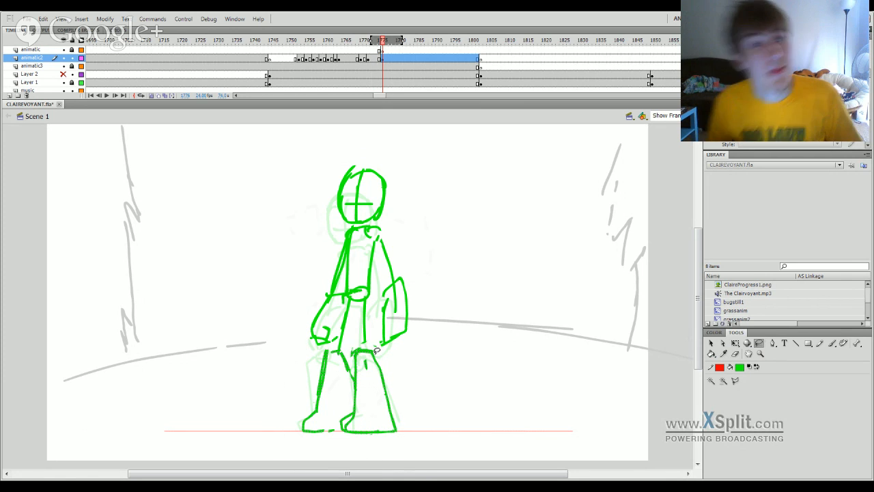
{"action": "key", "text": "q"}
{"action": "left_click_drag", "start_coordinate": [349, 434], "coordinate": [351, 431]}
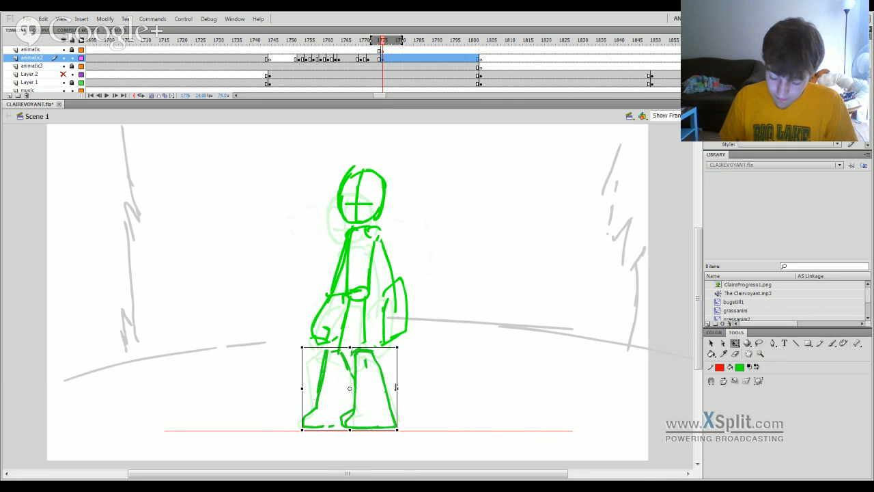
{"action": "left_click_drag", "start_coordinate": [396, 388], "coordinate": [386, 380]}
{"action": "left_click", "coordinate": [398, 73]}
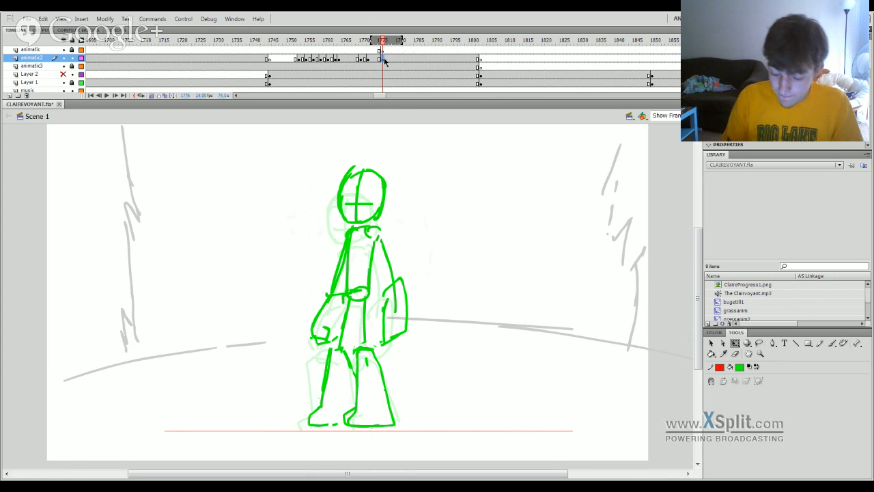
Select the entire standing figure and nudge it down until its feet rest on the red ground line.
{"action": "left_click", "coordinate": [383, 59]}
{"action": "left_click_drag", "start_coordinate": [372, 295], "coordinate": [372, 296]}
{"action": "key", "text": "ctrl+a"}
{"action": "key", "text": "shift+Down"}
{"action": "key", "text": "shift+Down"}
{"action": "key", "text": "shift+Down"}
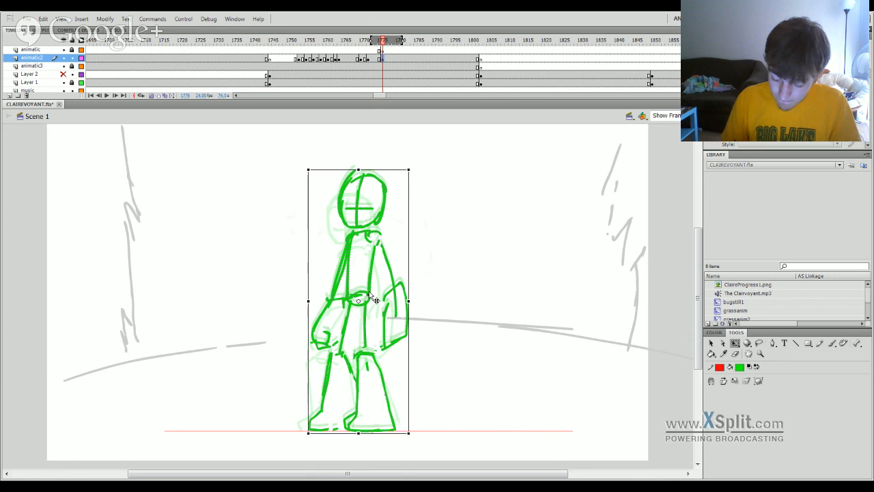
{"action": "key", "text": "shift+Up"}
{"action": "key", "text": "shift+Up"}
Play back the landing twice to check the transition from the crouched pose to the standing pose.
{"action": "left_click_drag", "start_coordinate": [383, 46], "coordinate": [337, 57]}
{"action": "key", "text": "Return"}
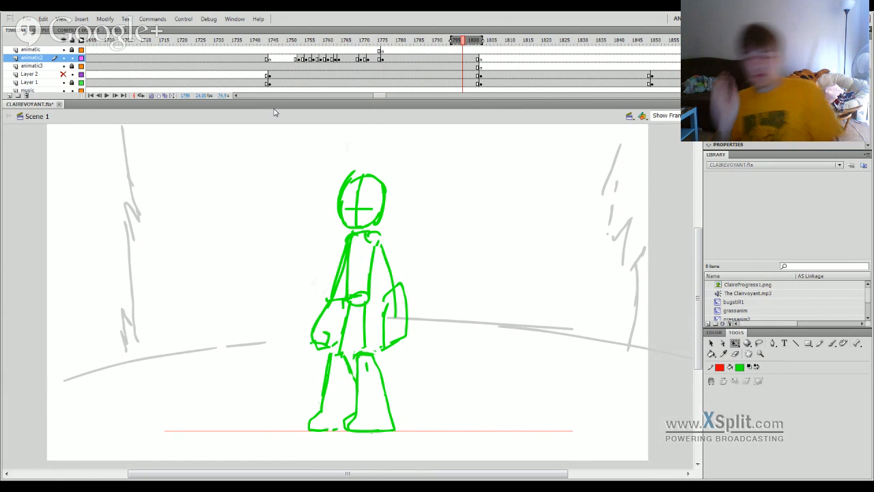
{"action": "key", "text": "Return"}
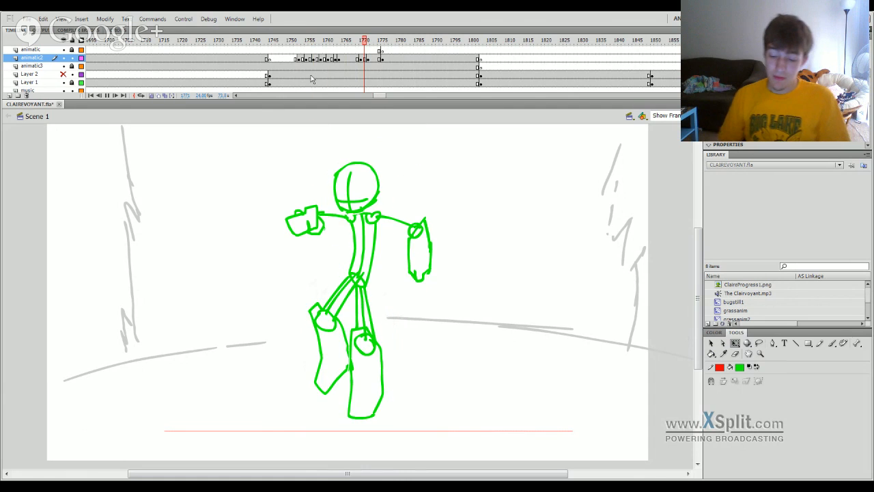
{"action": "left_click", "coordinate": [377, 41]}
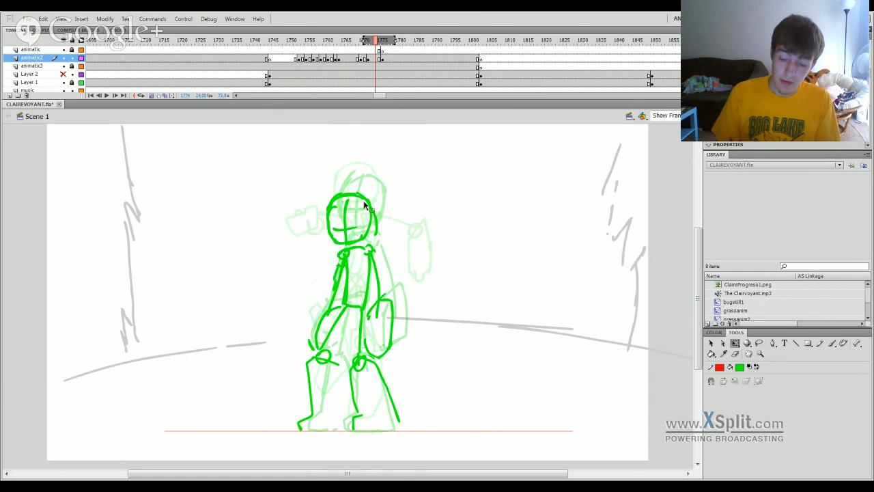
{"action": "mouse_move", "coordinate": [377, 43]}
{"action": "left_mouse_down"}
{"action": "mouse_move", "coordinate": [306, 41]}
{"action": "mouse_move", "coordinate": [362, 41]}
{"action": "left_mouse_up"}
{"action": "key", "text": "Return"}
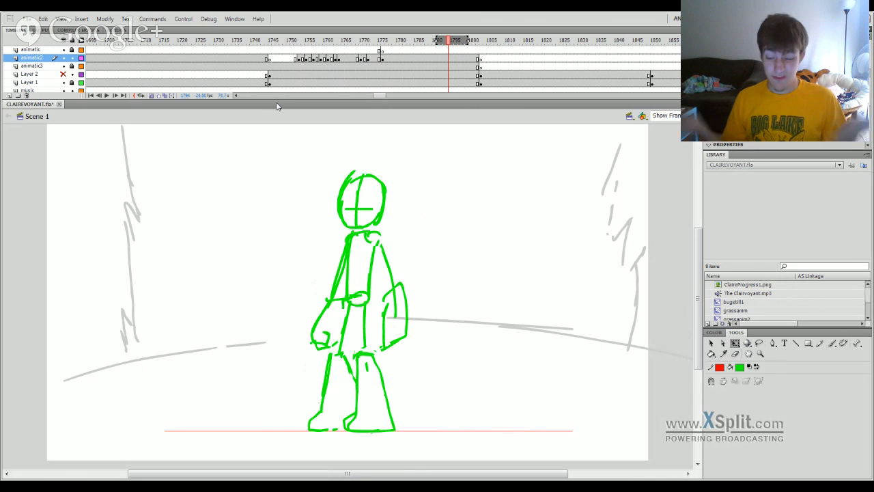
{"action": "left_click", "coordinate": [759, 344]}
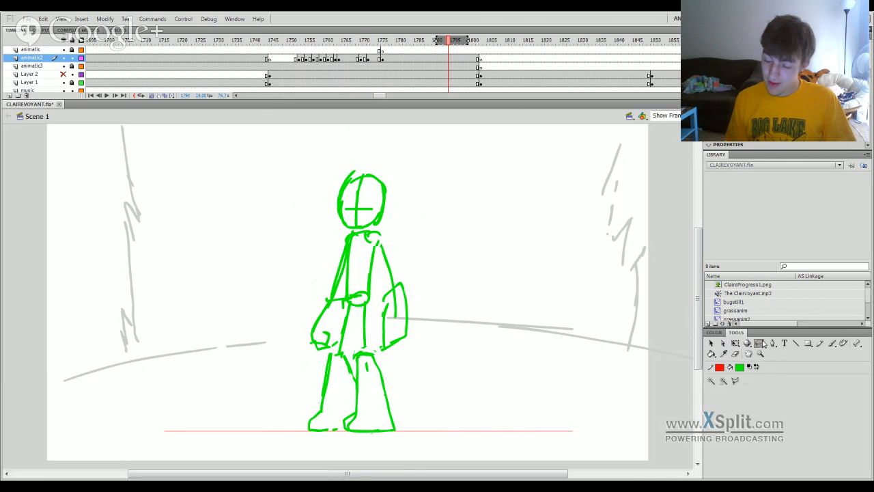
{"action": "left_click_drag", "start_coordinate": [290, 389], "coordinate": [422, 376]}
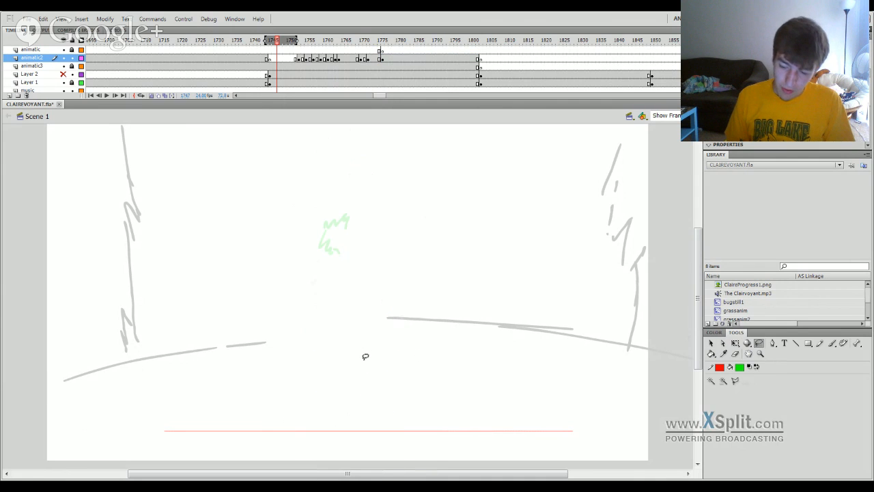
{"action": "key", "text": "q"}
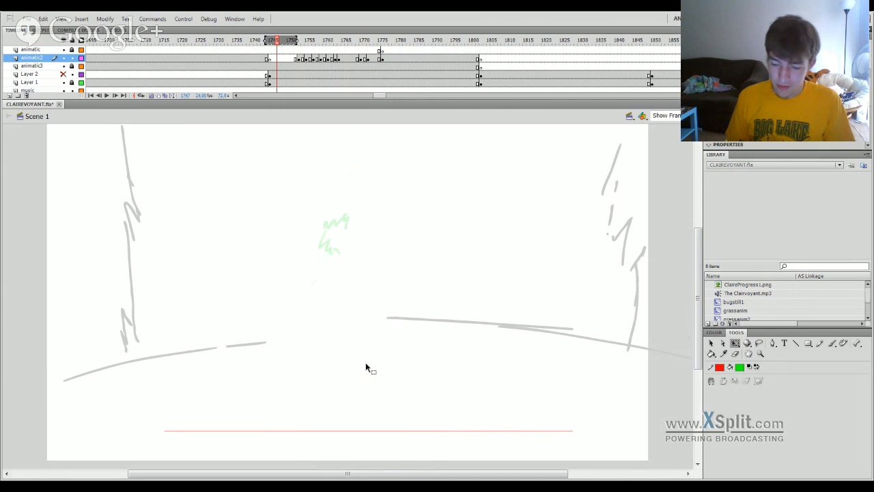
Lasso the standing pose's lower legs at frame 1778 and stretch them slightly upward at the knees with Free Transform.
{"action": "left_click", "coordinate": [389, 58]}
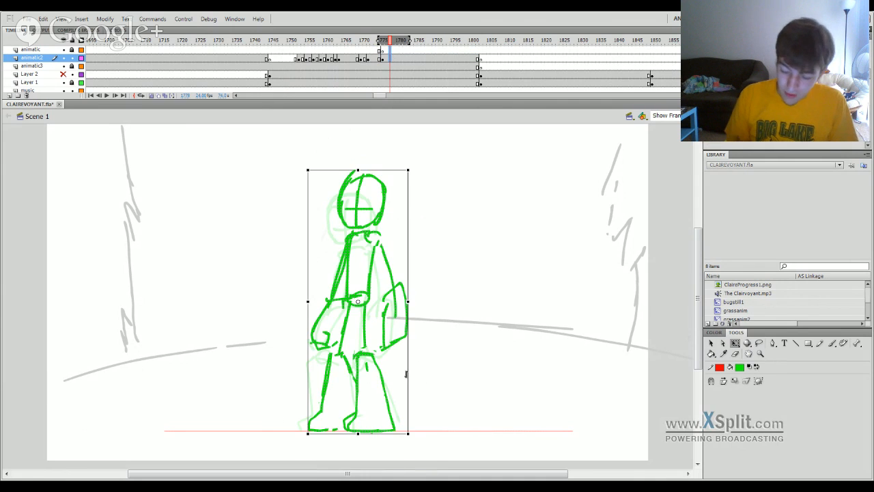
{"action": "left_click", "coordinate": [382, 372]}
{"action": "left_click", "coordinate": [760, 344]}
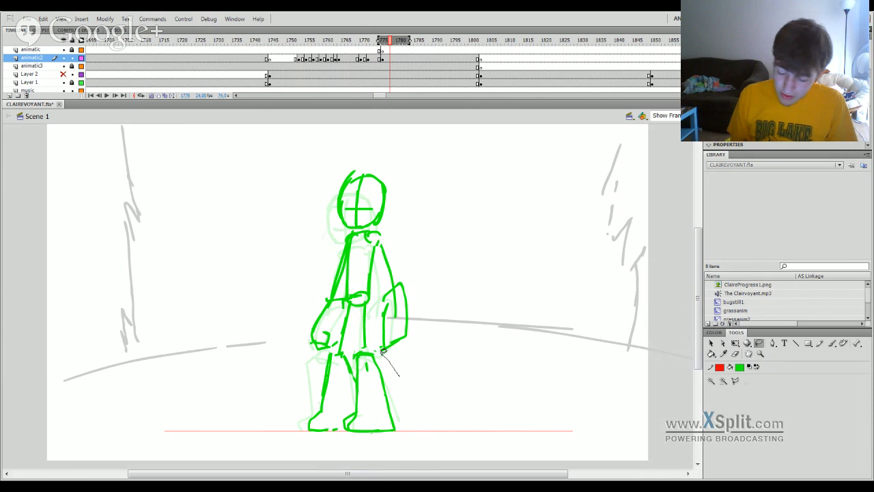
{"action": "left_click_drag", "start_coordinate": [349, 348], "coordinate": [417, 383]}
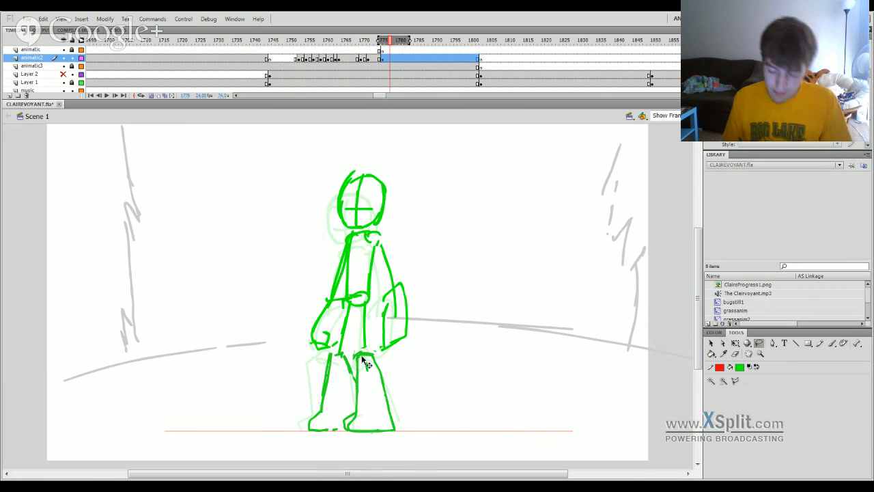
{"action": "key", "text": "q"}
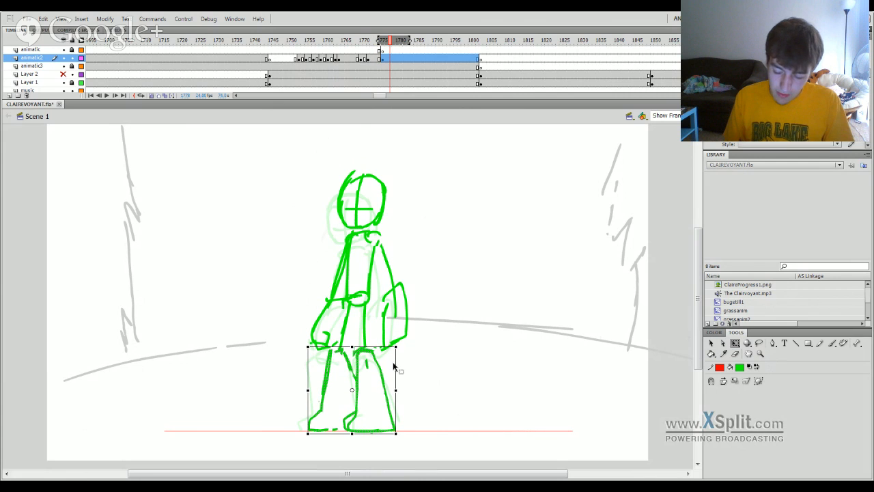
{"action": "left_click", "coordinate": [418, 369]}
Play back the landing with the adjusted legs, check the scene that follows, and scrub back to frame 1744.
{"action": "left_click_drag", "start_coordinate": [393, 52], "coordinate": [361, 54]}
{"action": "key", "text": "Return"}
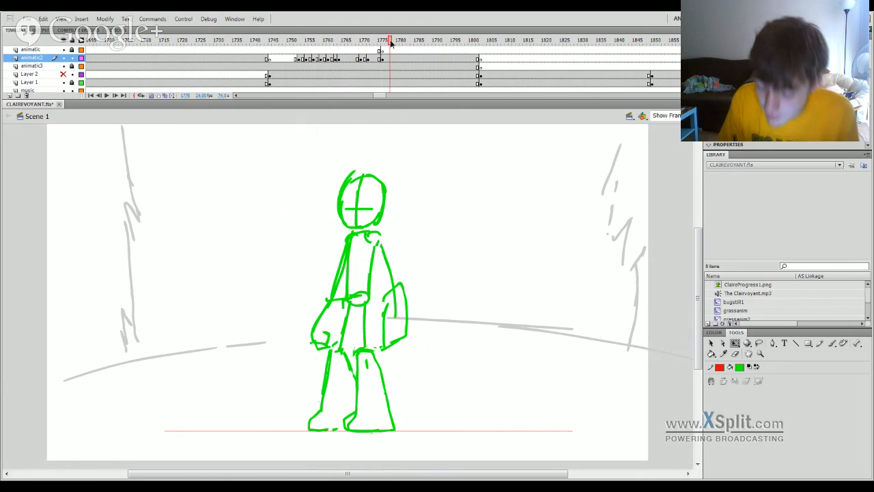
{"action": "mouse_move", "coordinate": [381, 39]}
{"action": "left_mouse_down"}
{"action": "mouse_move", "coordinate": [254, 256]}
{"action": "mouse_move", "coordinate": [60, 426]}
{"action": "mouse_move", "coordinate": [39, 433]}
{"action": "mouse_move", "coordinate": [105, 418]}
{"action": "mouse_move", "coordinate": [92, 416]}
{"action": "mouse_move", "coordinate": [255, 412]}
{"action": "mouse_move", "coordinate": [693, 342]}
{"action": "mouse_move", "coordinate": [572, 340]}
{"action": "mouse_move", "coordinate": [393, 362]}
{"action": "left_mouse_up"}
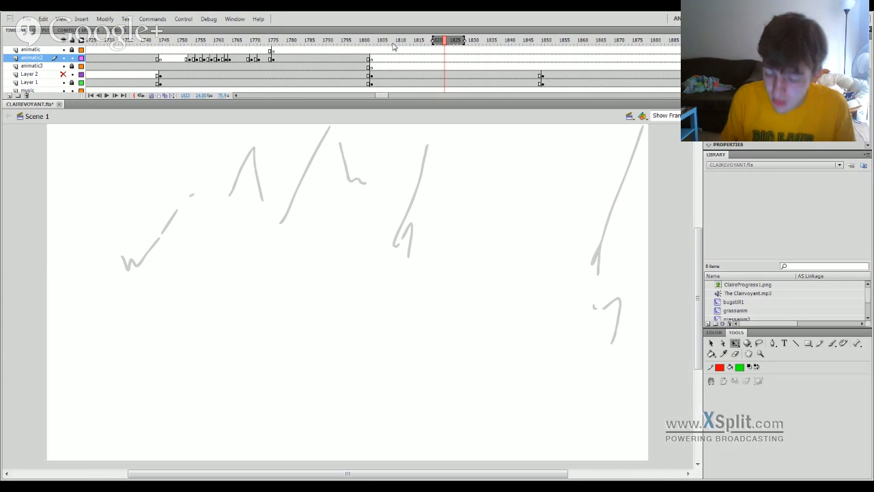
{"action": "left_click_drag", "start_coordinate": [393, 44], "coordinate": [602, 197]}
Insert a keyframe at frame 1745 on the animatic3 layer and step back to frame 1742.
{"action": "left_click", "coordinate": [413, 66]}
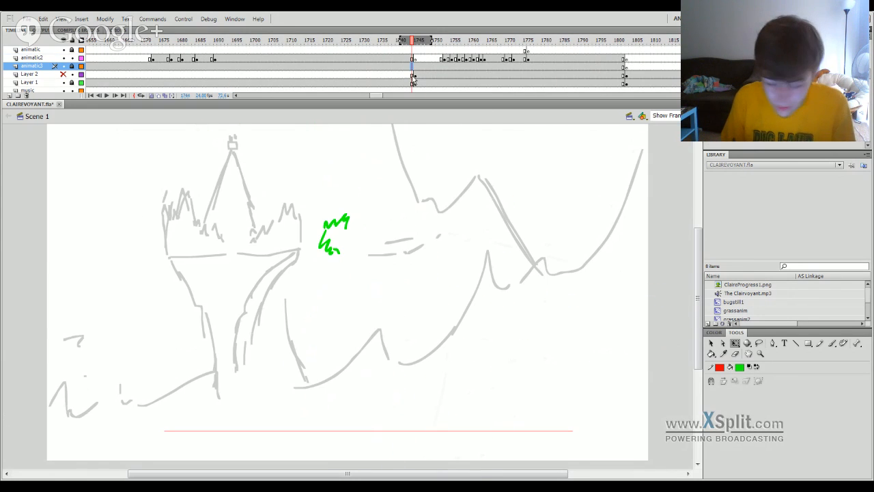
{"action": "left_click", "coordinate": [416, 67]}
{"action": "key", "text": "F6"}
{"action": "key", "text": "comma"}
{"action": "key", "text": "comma"}
{"action": "key", "text": "comma"}
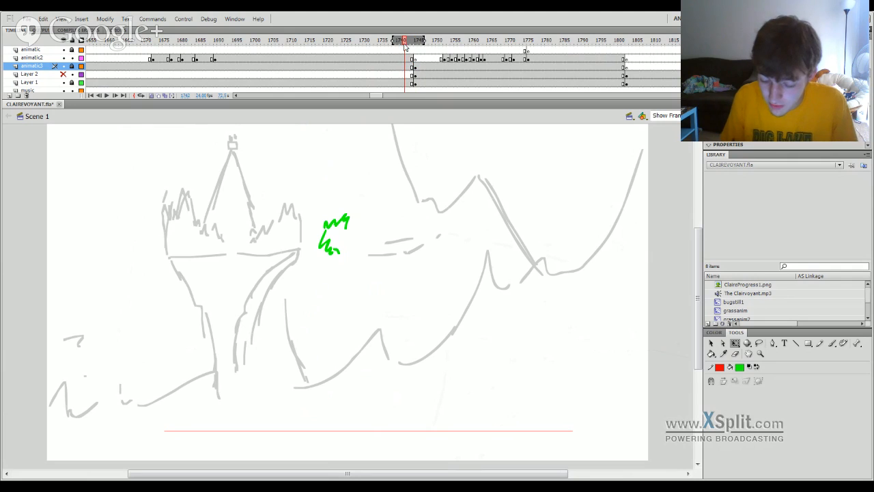
Unlock the animatic3 layer and delete the ground line from its frames before 1745.
{"action": "left_click", "coordinate": [73, 67]}
{"action": "left_click", "coordinate": [106, 67]}
{"action": "key", "text": "Delete"}
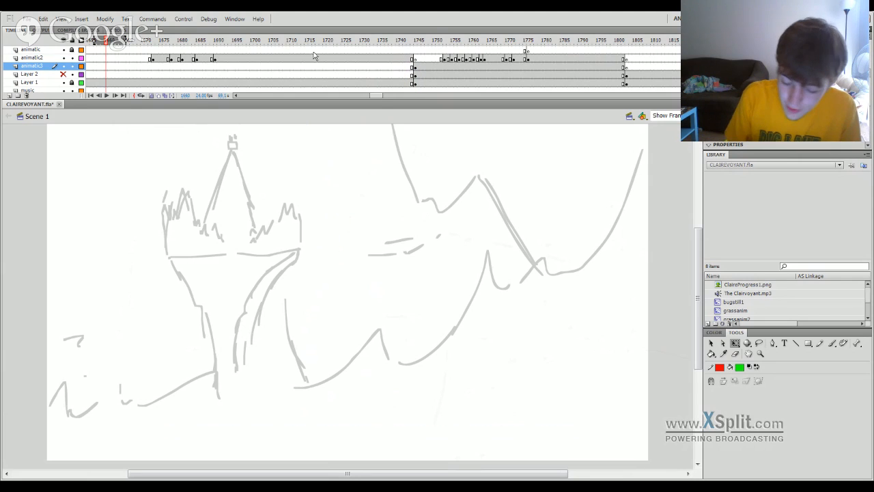
Scrub back through the earlier animatic scenes to about frame 1386, then forward past the landing to frame 1818.
{"action": "left_click_drag", "start_coordinate": [314, 41], "coordinate": [175, 358]}
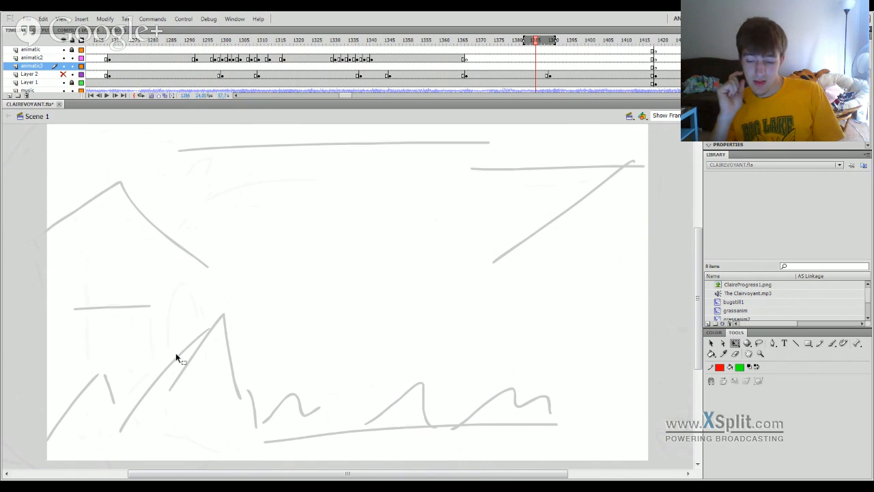
{"action": "left_click_drag", "start_coordinate": [639, 41], "coordinate": [696, 42]}
{"action": "mouse_move", "coordinate": [695, 40]}
{"action": "left_mouse_down"}
{"action": "mouse_move", "coordinate": [363, 144]}
{"action": "mouse_move", "coordinate": [352, 155]}
{"action": "mouse_move", "coordinate": [386, 155]}
{"action": "mouse_move", "coordinate": [405, 147]}
{"action": "mouse_move", "coordinate": [400, 141]}
{"action": "left_mouse_up"}
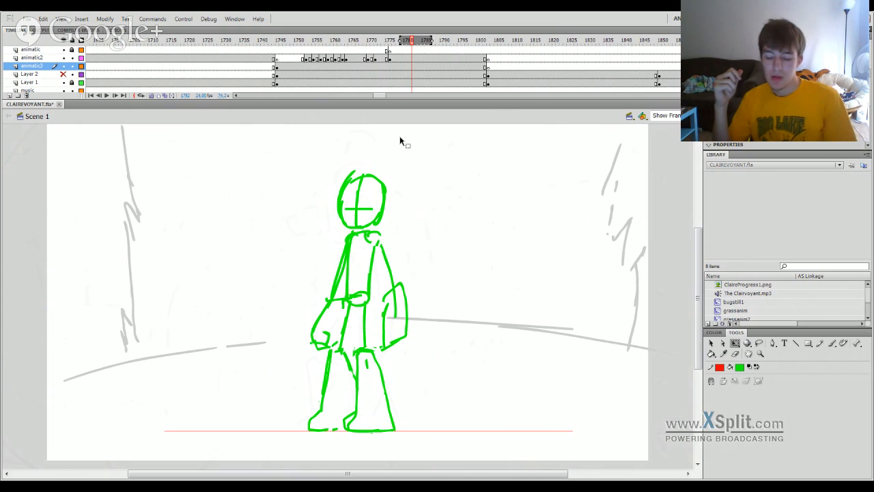
{"action": "left_click", "coordinate": [506, 41]}
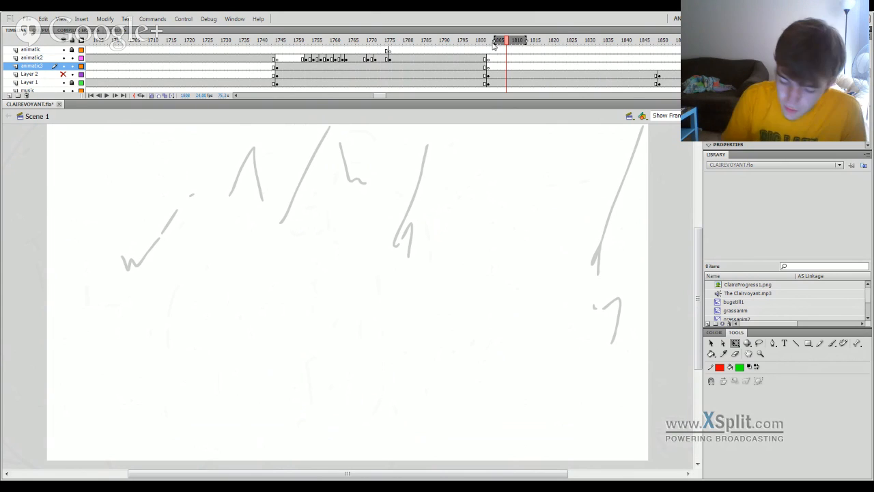
{"action": "left_click", "coordinate": [543, 41]}
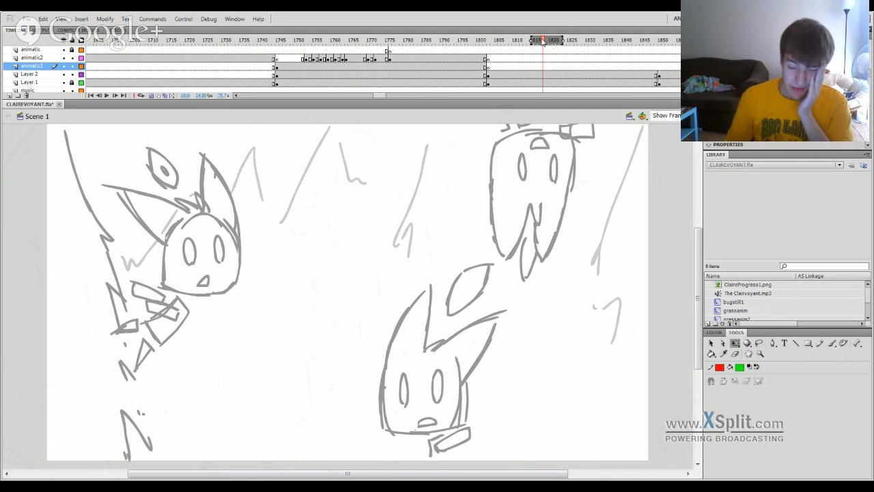
{"action": "mouse_move", "coordinate": [602, 42]}
{"action": "left_mouse_down"}
{"action": "mouse_move", "coordinate": [674, 42]}
{"action": "mouse_move", "coordinate": [540, 83]}
{"action": "left_mouse_up"}
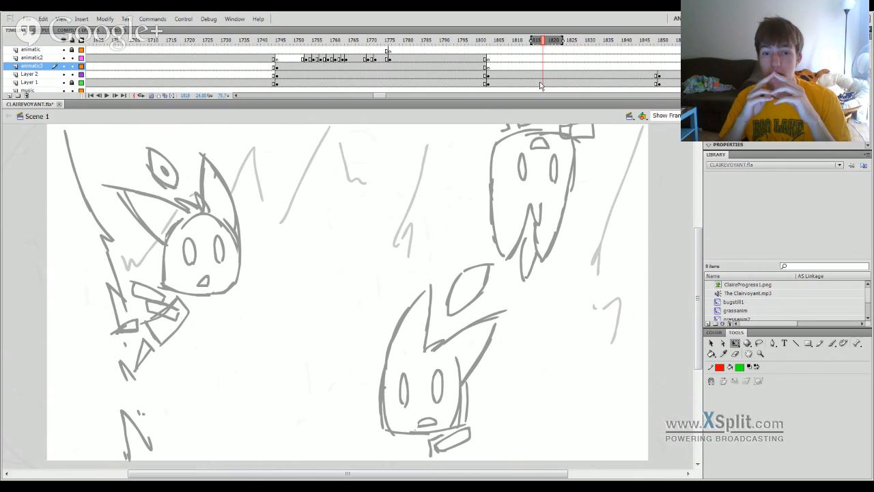
Review the opening scenes of the animatic, scrubbing back from the ladybug shot at frame 505 to frame 106.
{"action": "left_click_drag", "start_coordinate": [380, 96], "coordinate": [282, 118]}
{"action": "left_click", "coordinate": [423, 41]}
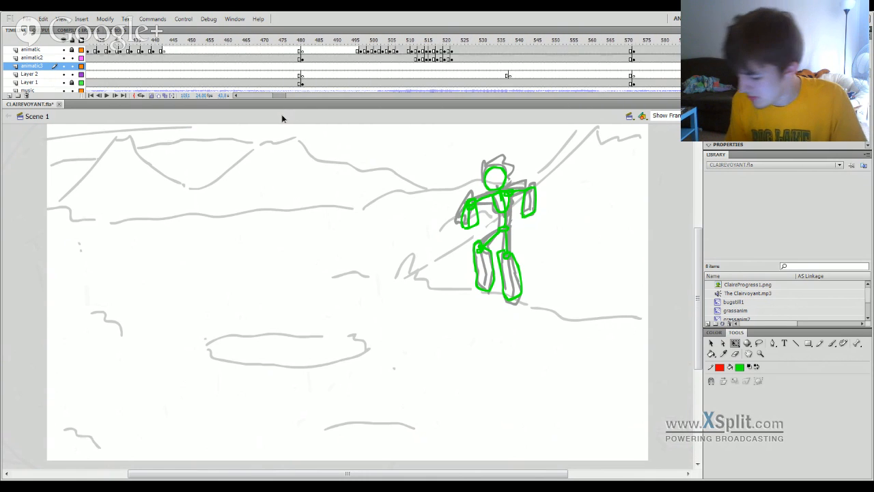
{"action": "left_click", "coordinate": [389, 41]}
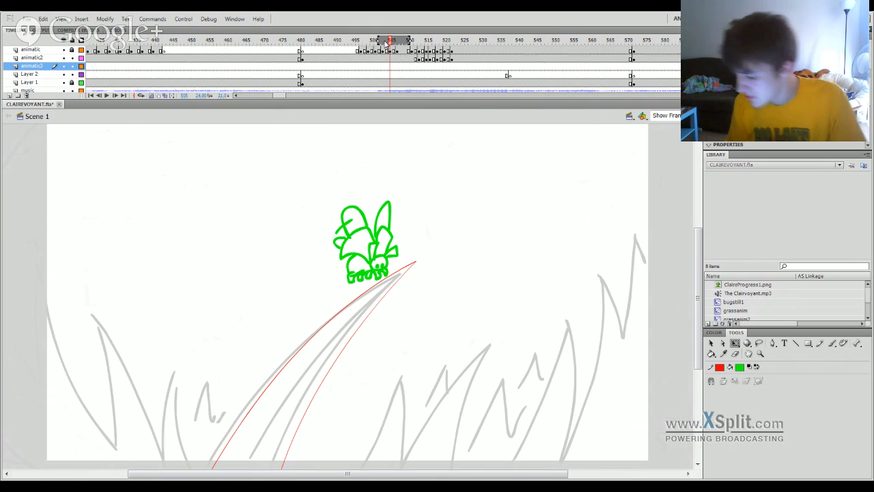
{"action": "left_click_drag", "start_coordinate": [387, 43], "coordinate": [99, 417]}
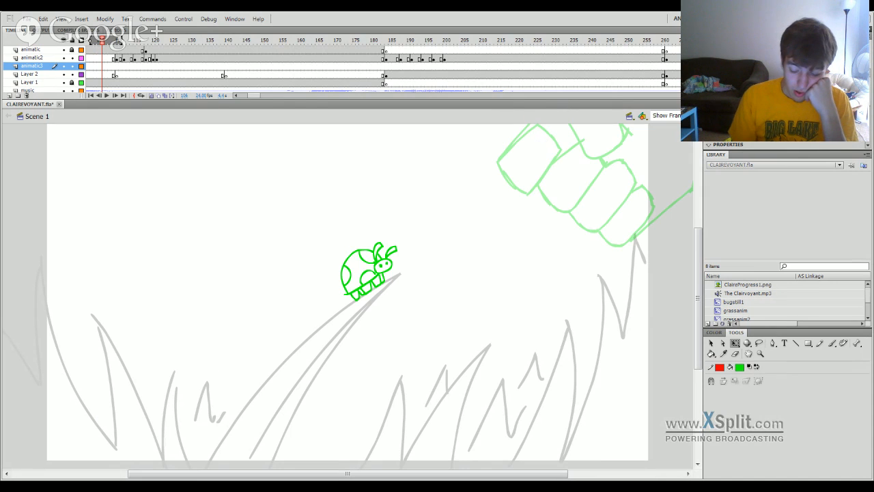
Open ALVIN.fla and fit its whole frame in the view.
{"action": "left_click", "coordinate": [74, 479]}
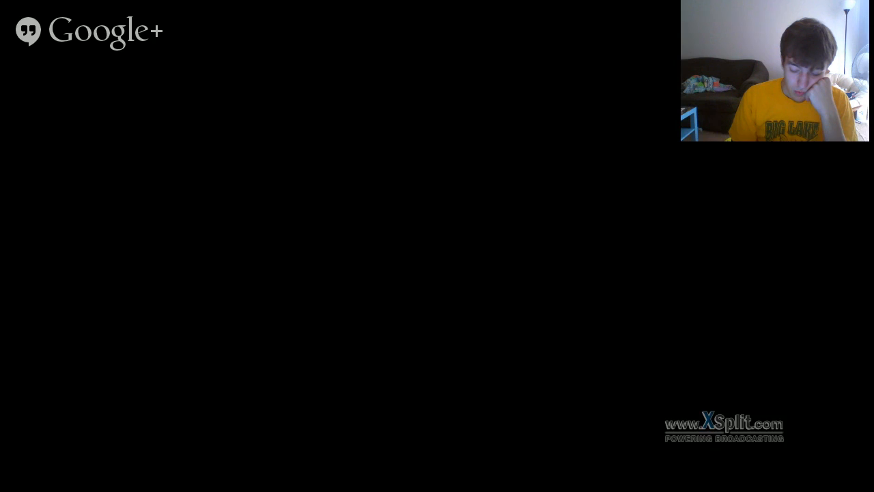
{"action": "left_click", "coordinate": [75, 479]}
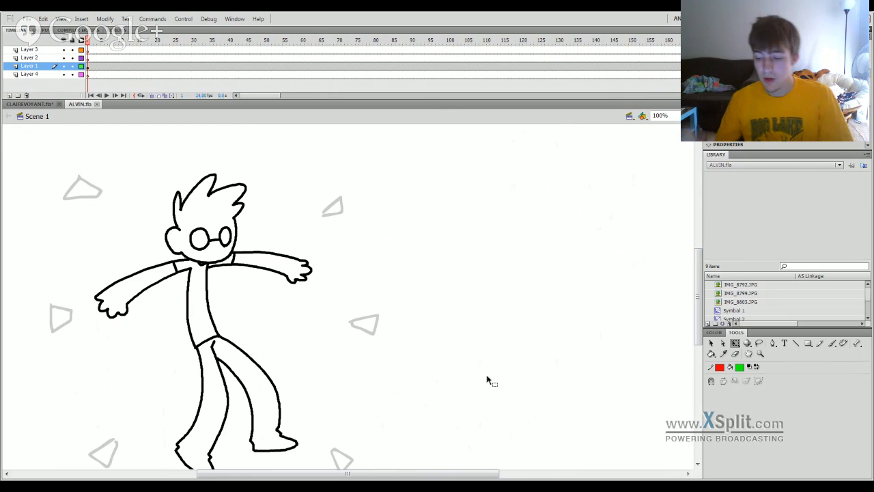
{"action": "left_click", "coordinate": [686, 136]}
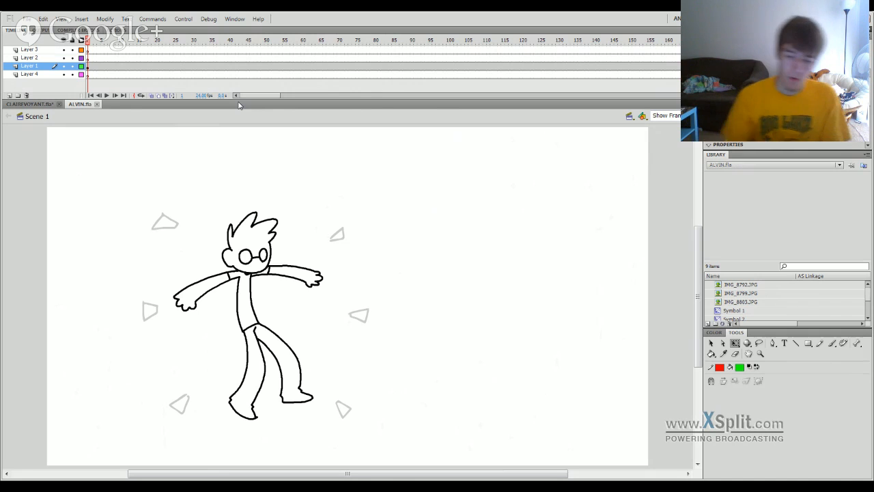
Play the ALVIN animatic from its first frame and scrub back over the desk scene to frame 372.
{"action": "left_click_drag", "start_coordinate": [96, 41], "coordinate": [63, 65]}
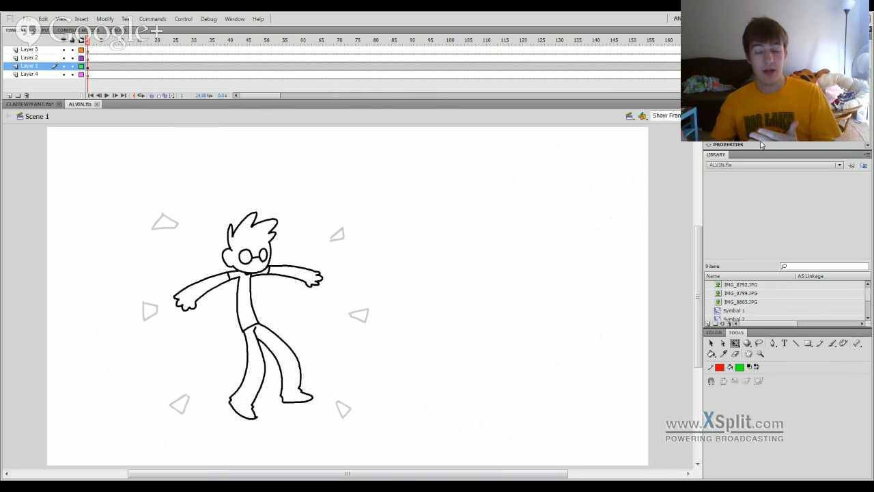
{"action": "mouse_move", "coordinate": [89, 41]}
{"action": "left_mouse_down"}
{"action": "mouse_move", "coordinate": [97, 42]}
{"action": "mouse_move", "coordinate": [86, 41]}
{"action": "left_mouse_up"}
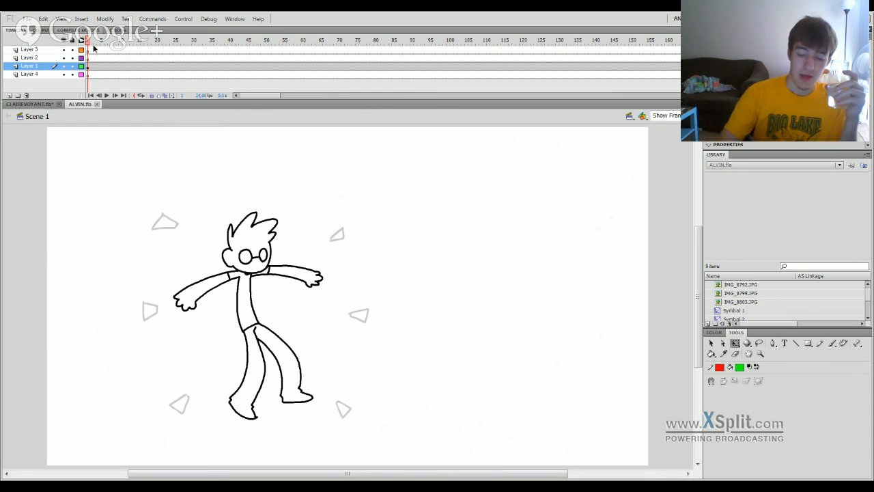
{"action": "left_click_drag", "start_coordinate": [95, 47], "coordinate": [86, 46]}
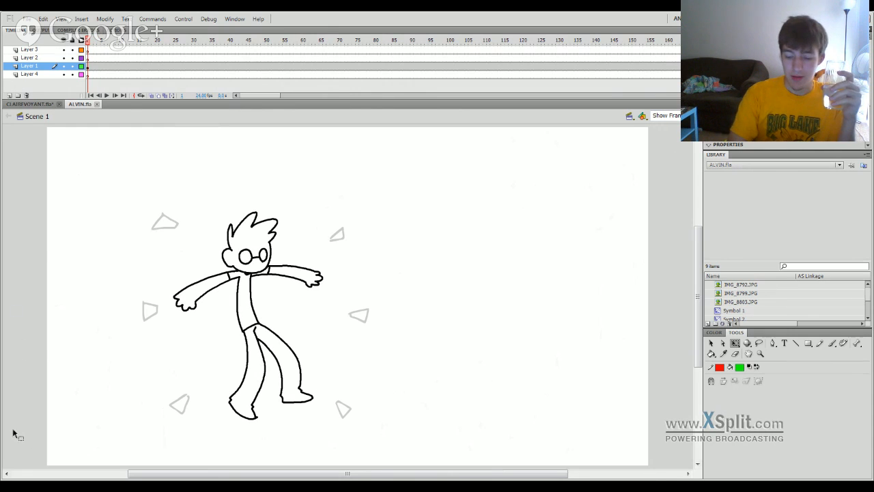
{"action": "key", "text": "Return"}
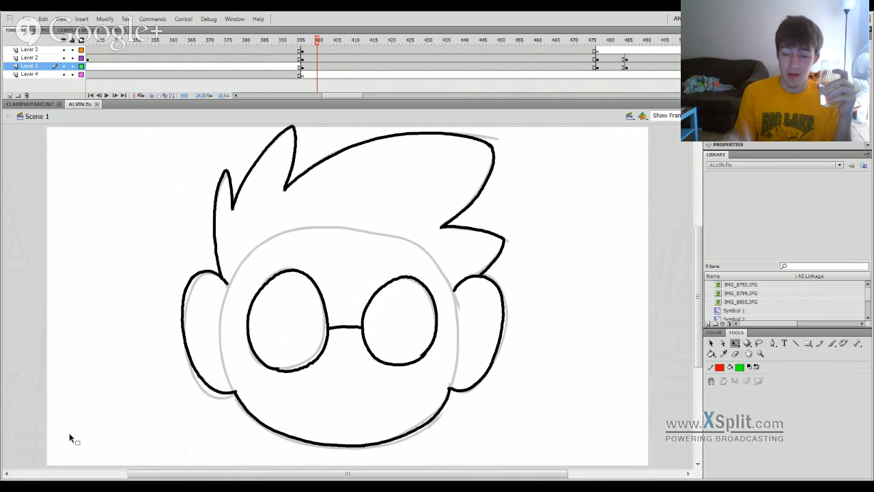
{"action": "left_click_drag", "start_coordinate": [316, 41], "coordinate": [259, 43]}
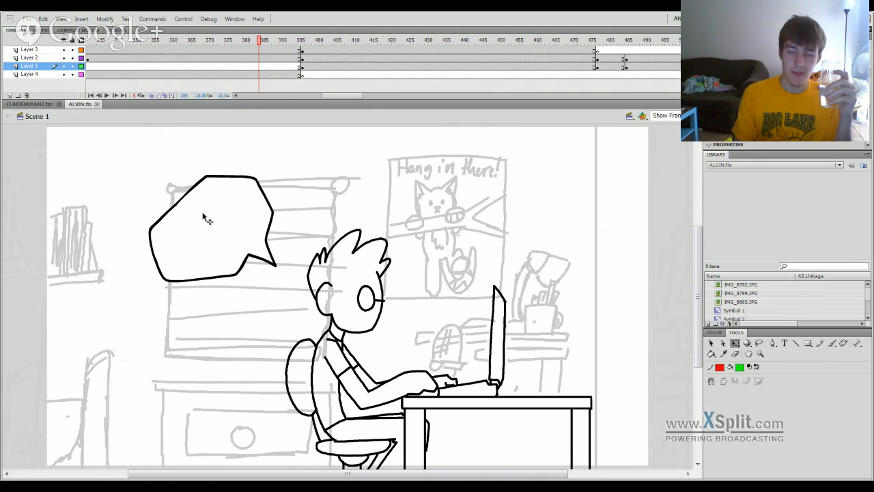
{"action": "left_click_drag", "start_coordinate": [261, 45], "coordinate": [288, 46]}
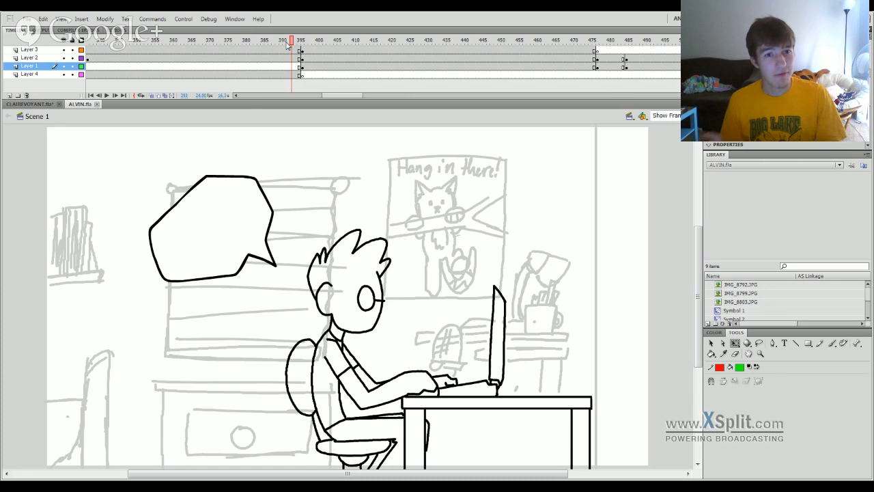
{"action": "mouse_move", "coordinate": [319, 44]}
{"action": "left_mouse_down"}
{"action": "mouse_move", "coordinate": [332, 48]}
{"action": "mouse_move", "coordinate": [330, 130]}
{"action": "mouse_move", "coordinate": [256, 213]}
{"action": "mouse_move", "coordinate": [171, 357]}
{"action": "mouse_move", "coordinate": [214, 356]}
{"action": "left_mouse_up"}
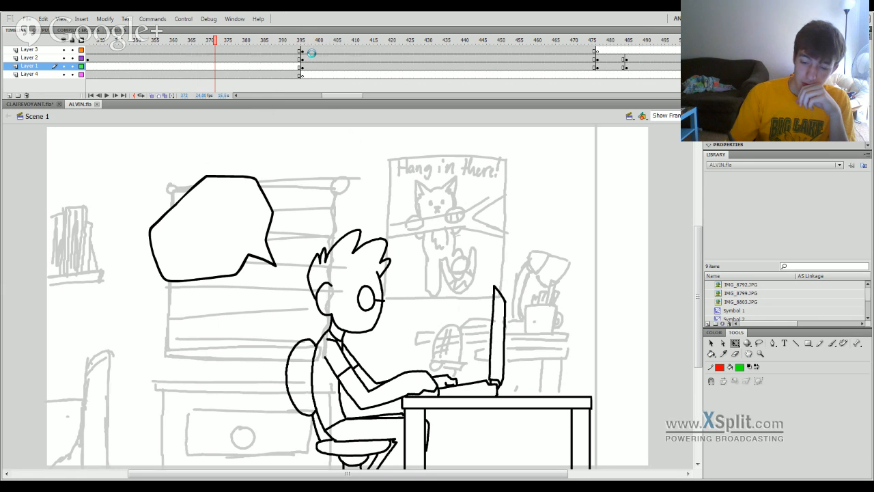
Review the close-up face scenes of the ALVIN animatic by scrubbing and playing from the desk scene to about frame 633.
{"action": "left_click", "coordinate": [312, 54]}
{"action": "left_click_drag", "start_coordinate": [307, 46], "coordinate": [348, 39]}
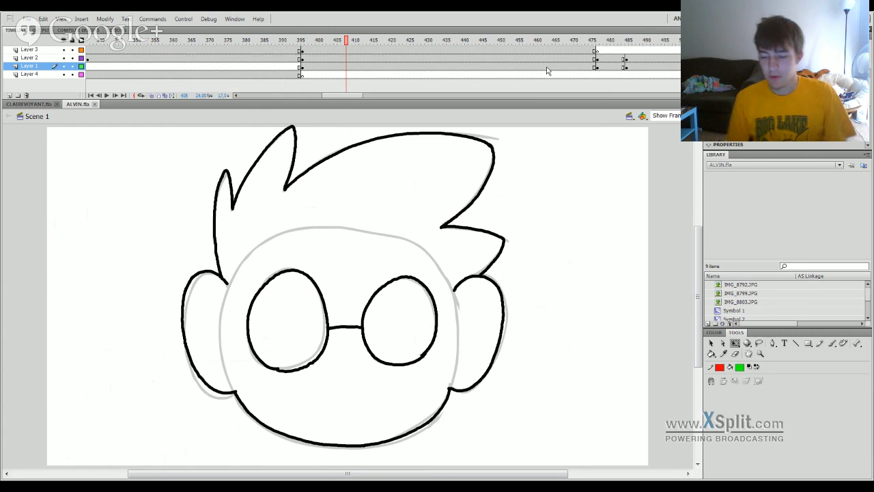
{"action": "mouse_move", "coordinate": [496, 42]}
{"action": "left_mouse_down"}
{"action": "mouse_move", "coordinate": [672, 41]}
{"action": "mouse_move", "coordinate": [584, 82]}
{"action": "mouse_move", "coordinate": [665, 60]}
{"action": "left_mouse_up"}
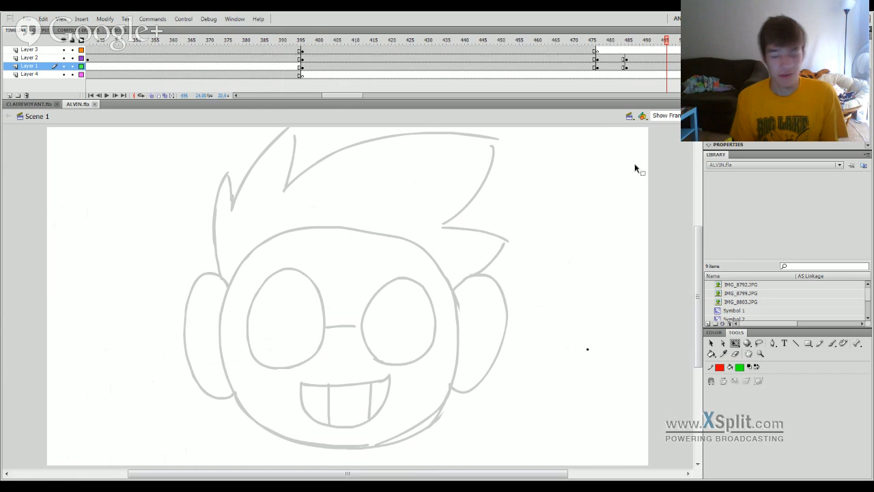
{"action": "key", "text": "Return"}
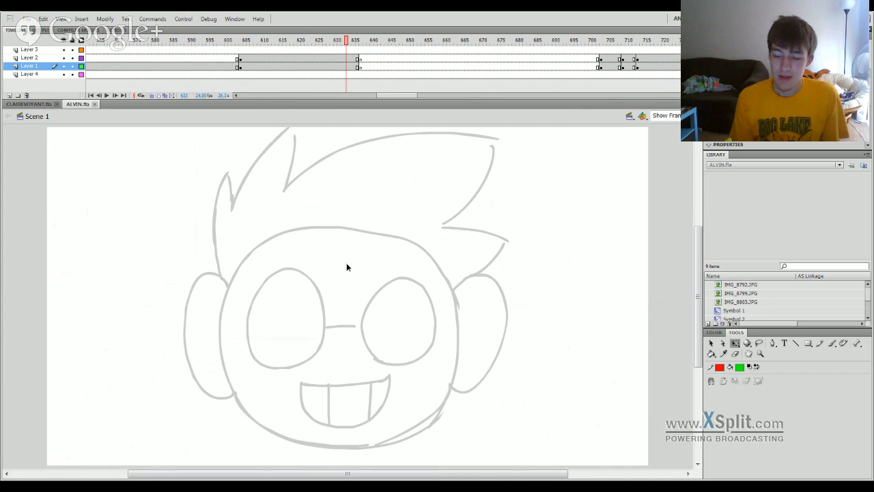
{"action": "left_click_drag", "start_coordinate": [346, 267], "coordinate": [280, 393]}
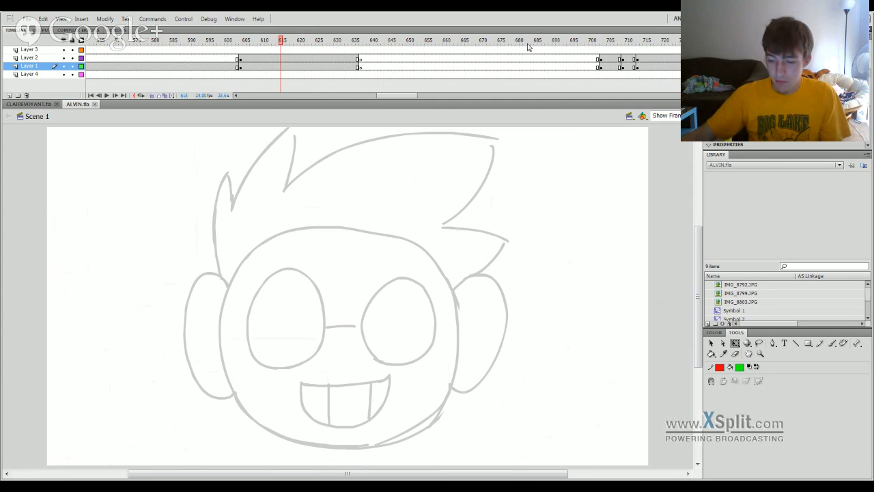
Scrub through the playground and hand-photo scenes to frame 1167, then return to the face close-up around frame 717.
{"action": "mouse_move", "coordinate": [523, 49]}
{"action": "left_mouse_down"}
{"action": "mouse_move", "coordinate": [647, 65]}
{"action": "mouse_move", "coordinate": [526, 63]}
{"action": "mouse_move", "coordinate": [694, 63]}
{"action": "mouse_move", "coordinate": [584, 73]}
{"action": "left_mouse_up"}
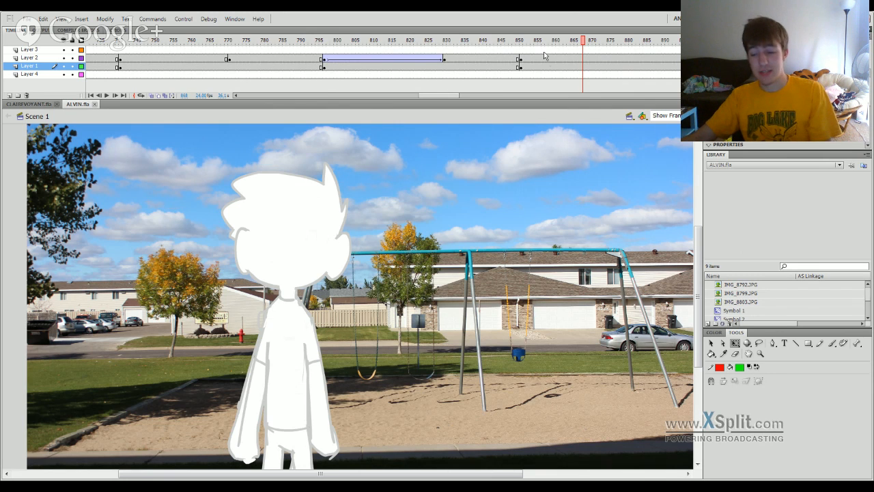
{"action": "mouse_move", "coordinate": [584, 43]}
{"action": "left_mouse_down"}
{"action": "mouse_move", "coordinate": [685, 43]}
{"action": "mouse_move", "coordinate": [553, 42]}
{"action": "mouse_move", "coordinate": [608, 36]}
{"action": "left_mouse_up"}
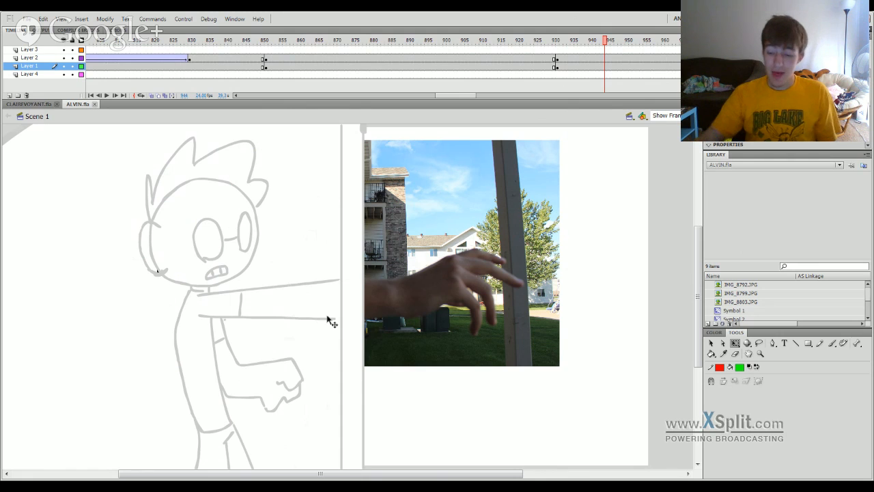
{"action": "mouse_move", "coordinate": [601, 46]}
{"action": "left_mouse_down"}
{"action": "mouse_move", "coordinate": [680, 43]}
{"action": "mouse_move", "coordinate": [699, 55]}
{"action": "mouse_move", "coordinate": [496, 78]}
{"action": "left_mouse_up"}
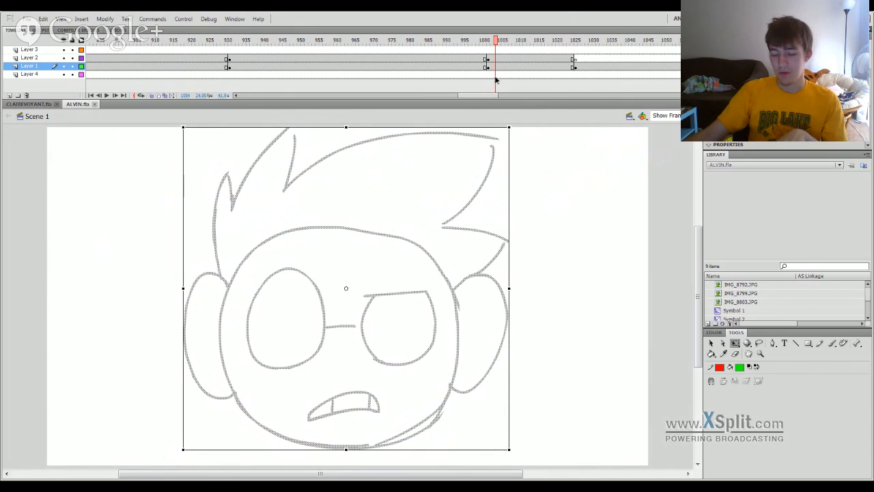
{"action": "mouse_move", "coordinate": [496, 80]}
{"action": "left_mouse_down"}
{"action": "mouse_move", "coordinate": [707, 83]}
{"action": "mouse_move", "coordinate": [492, 84]}
{"action": "mouse_move", "coordinate": [636, 91]}
{"action": "left_mouse_up"}
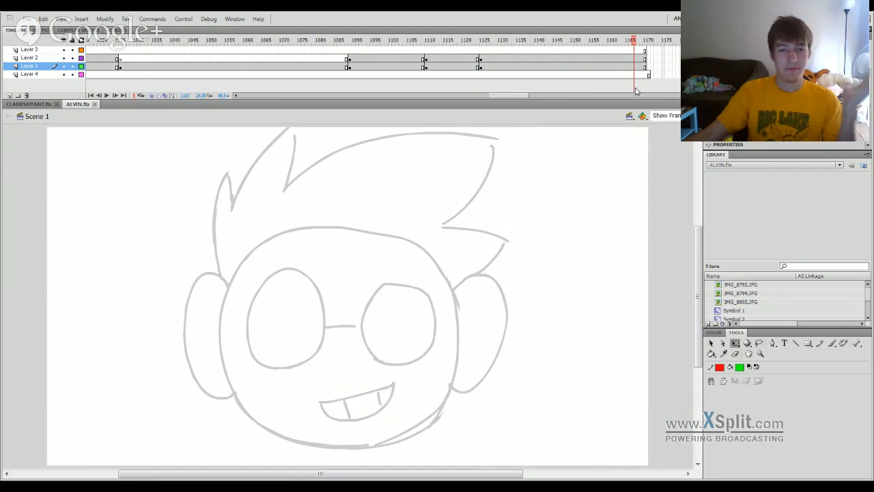
{"action": "left_click", "coordinate": [535, 41]}
{"action": "mouse_move", "coordinate": [536, 41]}
{"action": "left_mouse_down"}
{"action": "mouse_move", "coordinate": [344, 49]}
{"action": "mouse_move", "coordinate": [389, 42]}
{"action": "mouse_move", "coordinate": [202, 42]}
{"action": "mouse_move", "coordinate": [80, 147]}
{"action": "mouse_move", "coordinate": [372, 122]}
{"action": "mouse_move", "coordinate": [40, 144]}
{"action": "mouse_move", "coordinate": [477, 99]}
{"action": "mouse_move", "coordinate": [173, 119]}
{"action": "mouse_move", "coordinate": [307, 99]}
{"action": "mouse_move", "coordinate": [205, 96]}
{"action": "mouse_move", "coordinate": [74, 150]}
{"action": "mouse_move", "coordinate": [287, 157]}
{"action": "left_mouse_up"}
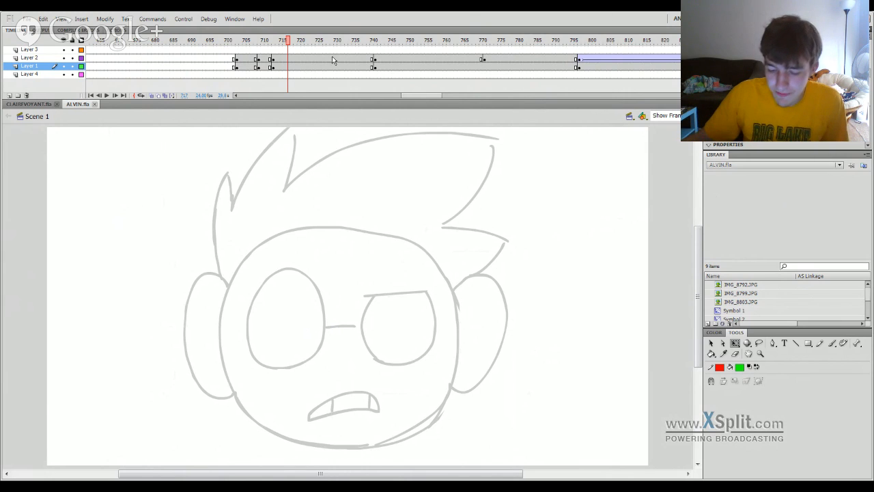
{"action": "mouse_move", "coordinate": [319, 45]}
{"action": "left_mouse_down"}
{"action": "mouse_move", "coordinate": [191, 45]}
{"action": "mouse_move", "coordinate": [279, 45]}
{"action": "mouse_move", "coordinate": [254, 67]}
{"action": "mouse_move", "coordinate": [234, 67]}
{"action": "mouse_move", "coordinate": [275, 70]}
{"action": "left_mouse_up"}
Switch back to CLAIREVOYANT.fla and scrub the animatic from frame 106 to the castle scene at frame 1675.
{"action": "left_click", "coordinate": [29, 104]}
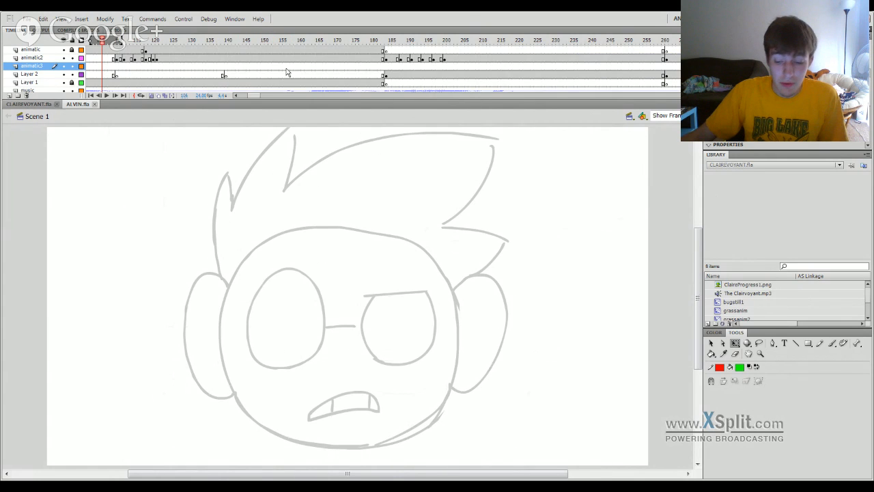
{"action": "left_click", "coordinate": [336, 57]}
{"action": "left_click", "coordinate": [469, 45]}
{"action": "mouse_move", "coordinate": [469, 45]}
{"action": "left_mouse_down"}
{"action": "mouse_move", "coordinate": [690, 46]}
{"action": "mouse_move", "coordinate": [403, 66]}
{"action": "mouse_move", "coordinate": [485, 68]}
{"action": "left_mouse_up"}
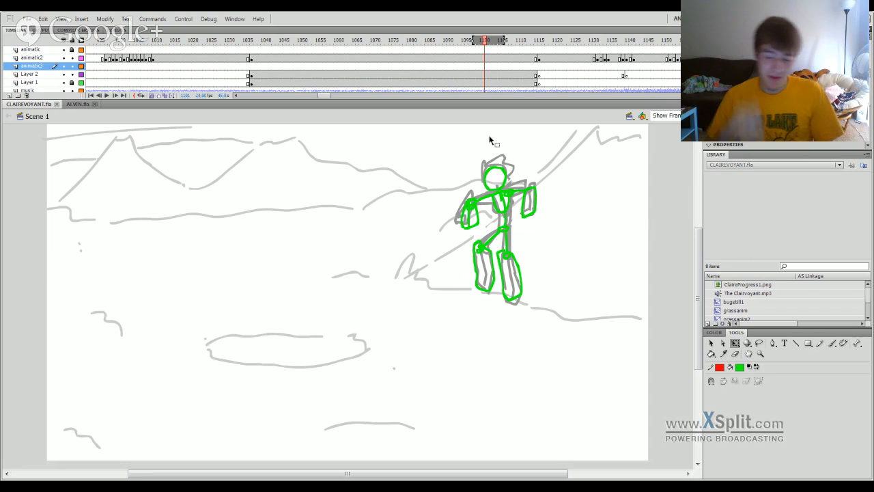
{"action": "left_click_drag", "start_coordinate": [544, 45], "coordinate": [694, 212]}
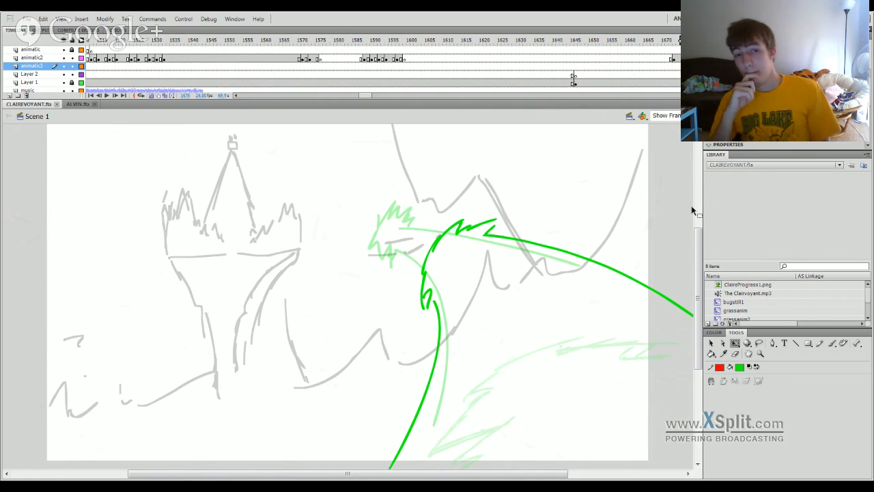